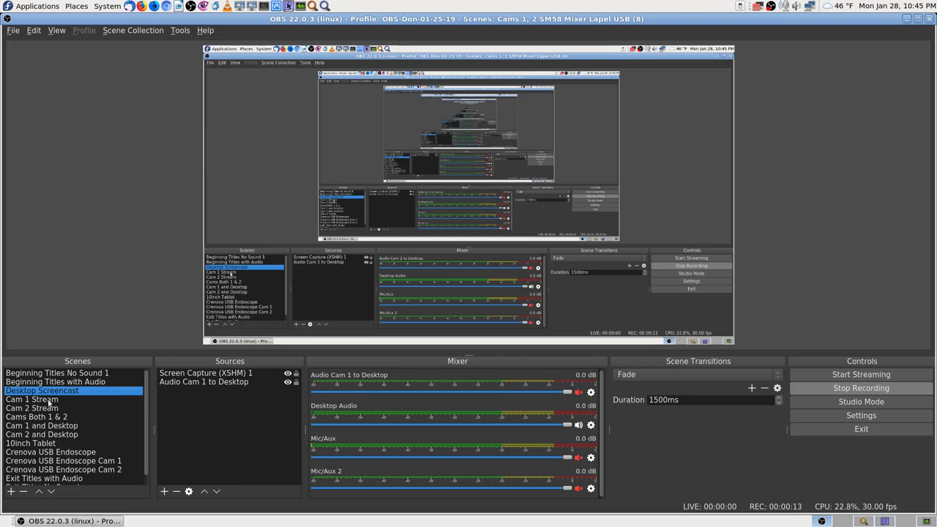
# Switch the OBS scene to Cam 1 Stream.
pyautogui.click(49, 402)
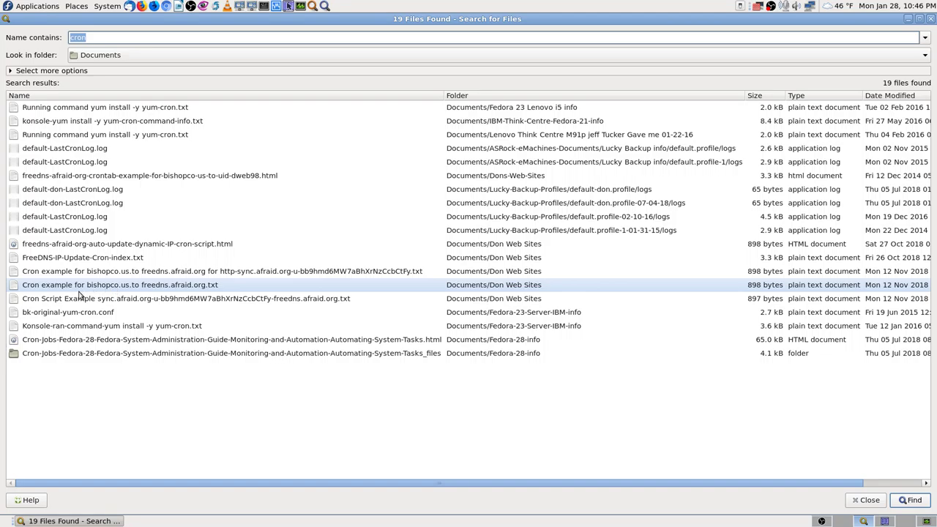
# Select the Cron example result, switch workspace, and launch Application Finder from the top panel.
pyautogui.click(80, 287)
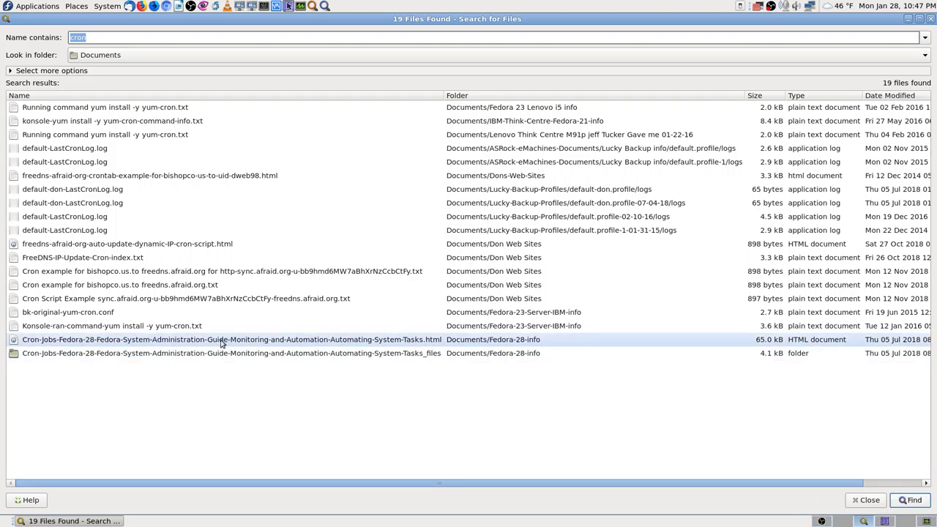
pyautogui.click(905, 522)
pyautogui.click(324, 7)
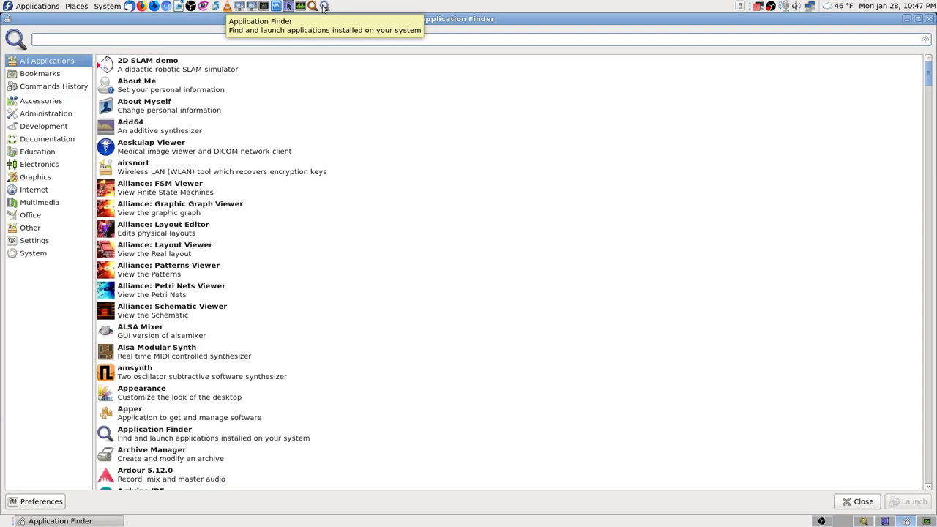
# Filter Application Finder by 'log' and launch the Logs application from the results.
pyautogui.write('log')
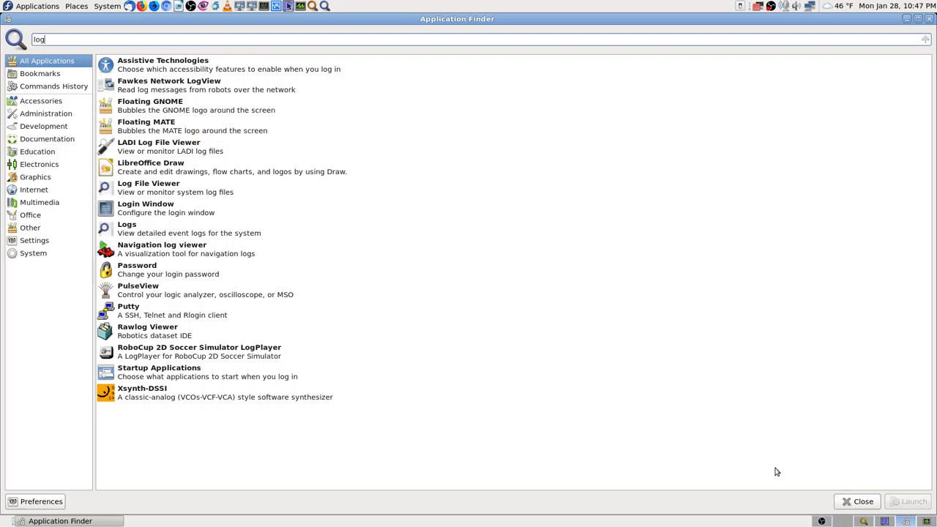
pyautogui.click(821, 520)
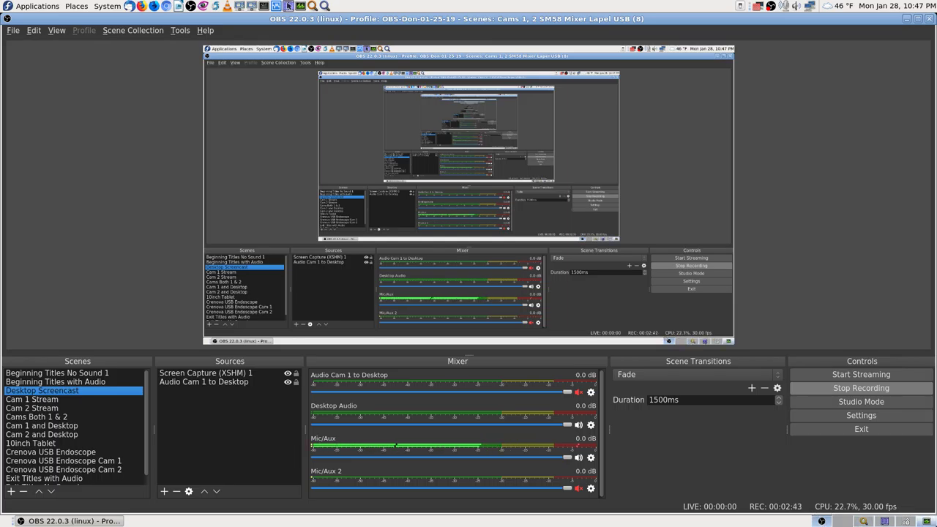
pyautogui.click(906, 522)
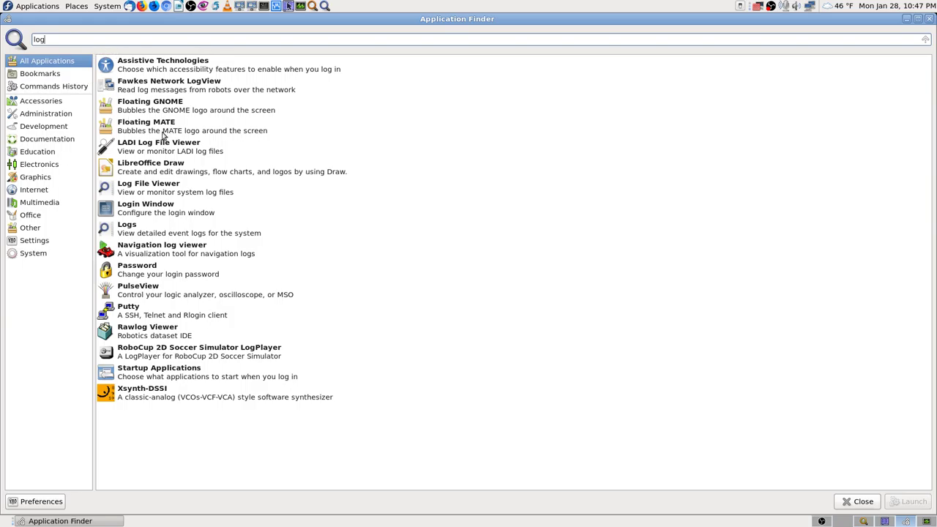
pyautogui.moveTo(153, 105)
pyautogui.click(179, 235)
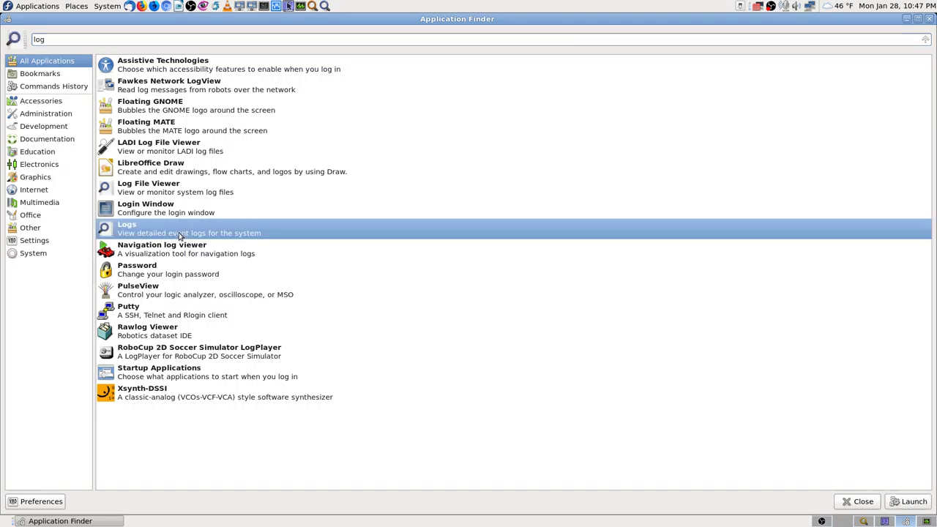
pyautogui.doubleClick(179, 235)
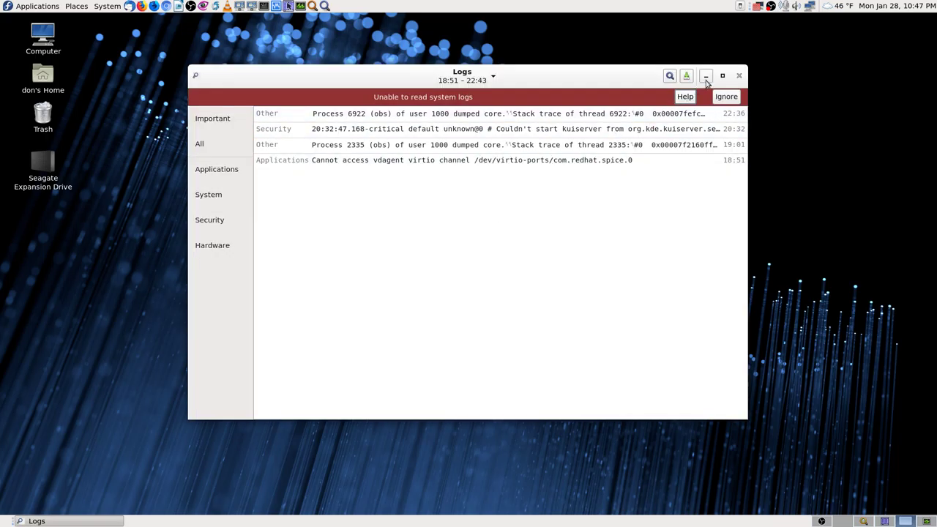
# Maximize the Logs window and try a first 'cro' search, then clear it.
pyautogui.click(723, 76)
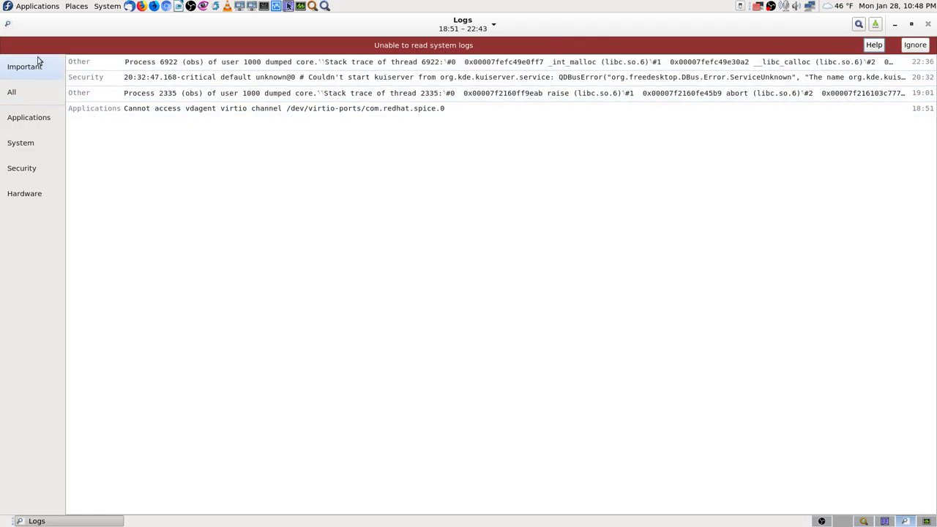
pyautogui.click(8, 25)
pyautogui.press('Escape')
pyautogui.write('cro')
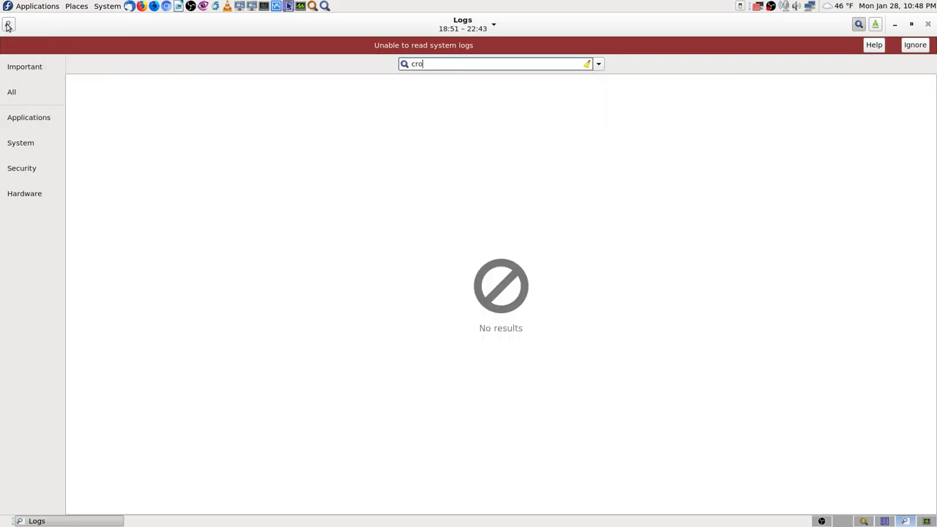
pyautogui.press('BackSpace')
pyautogui.press('BackSpace')
pyautogui.press('BackSpace')
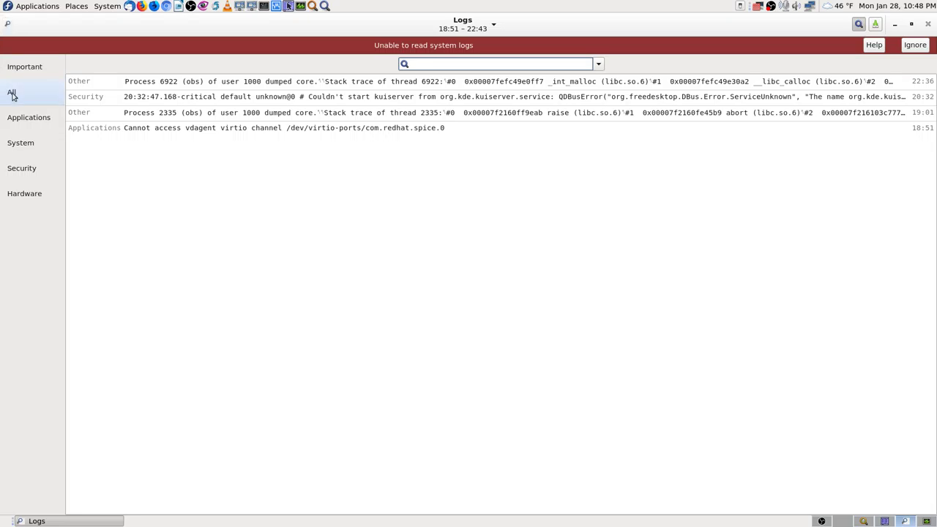
# Open and close the Logs application menu several times.
pyautogui.click(8, 25)
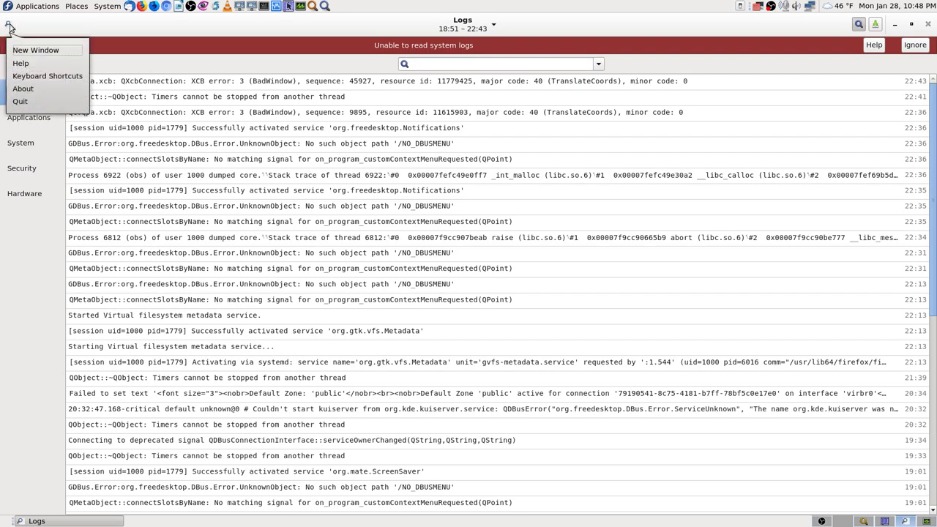
pyautogui.click(9, 26)
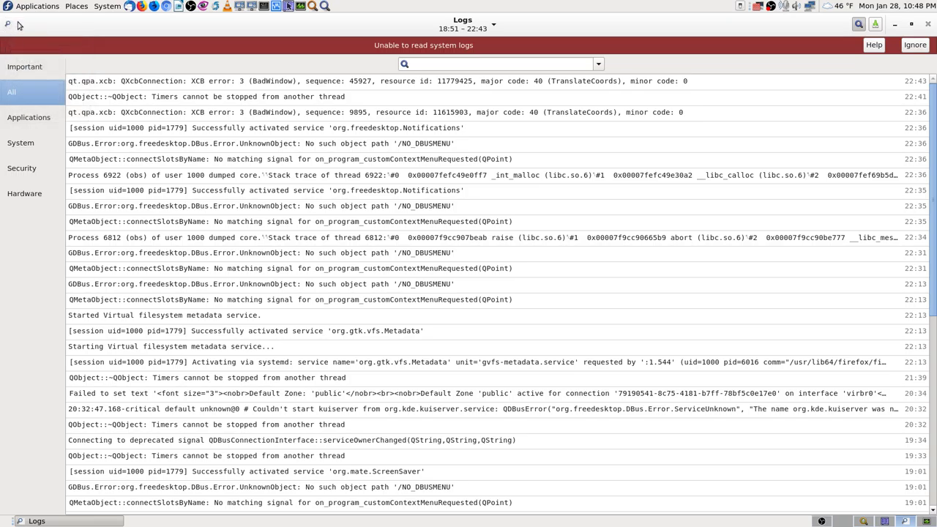
pyautogui.click(9, 25)
pyautogui.click(107, 29)
pyautogui.click(8, 24)
pyautogui.click(8, 26)
pyautogui.click(8, 26)
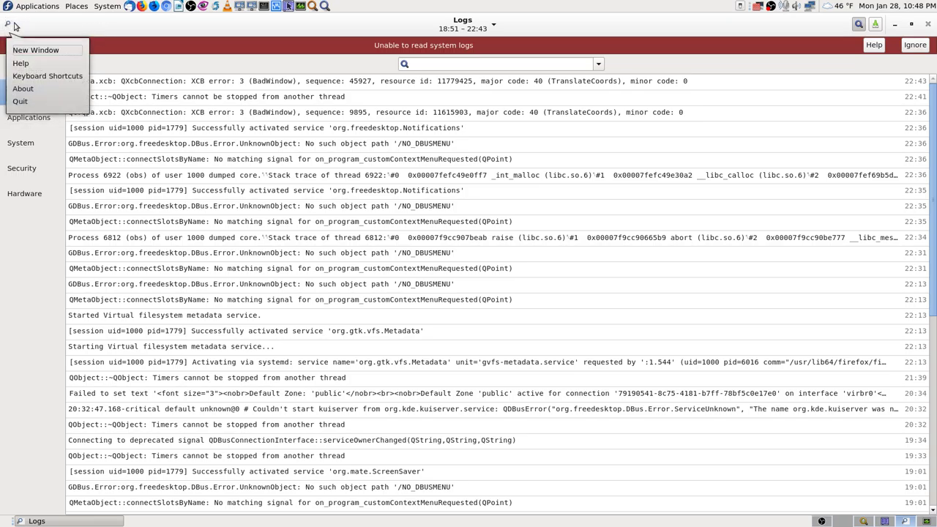
pyautogui.click(8, 26)
pyautogui.click(9, 27)
pyautogui.click(8, 25)
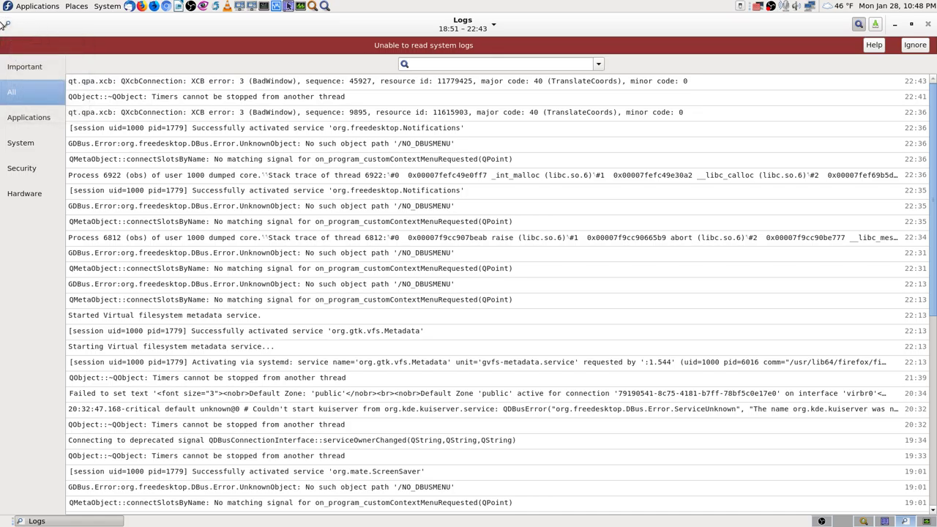
pyautogui.click(7, 24)
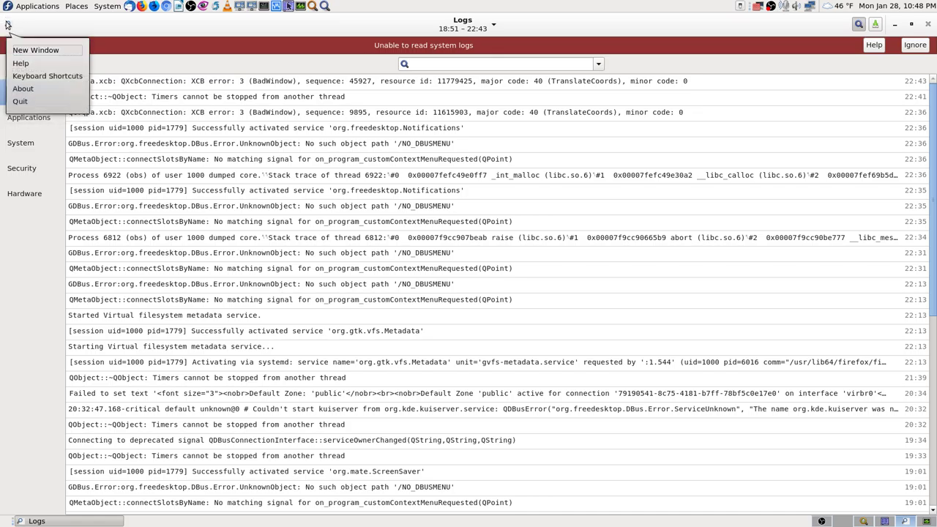
pyautogui.click(92, 31)
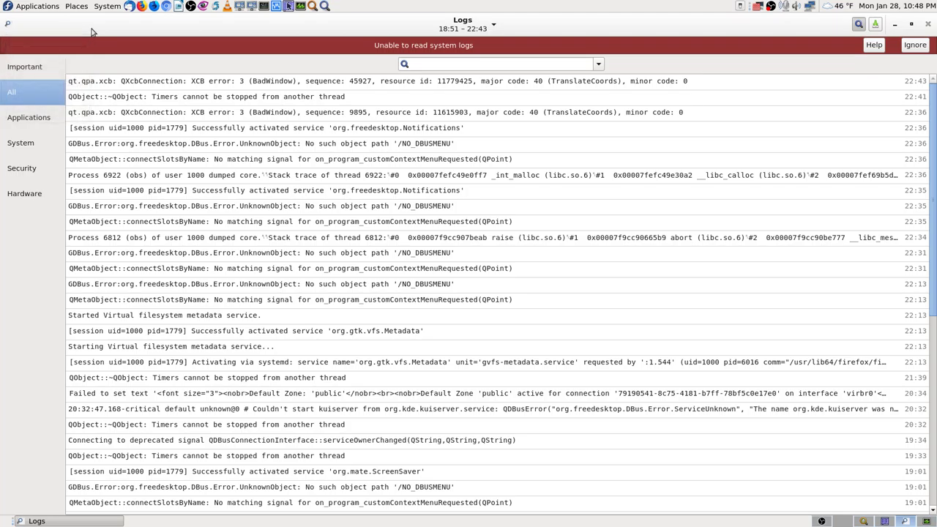
# Search all log entries for 'cron', which finds nothing, and close Logs.
pyautogui.click(858, 25)
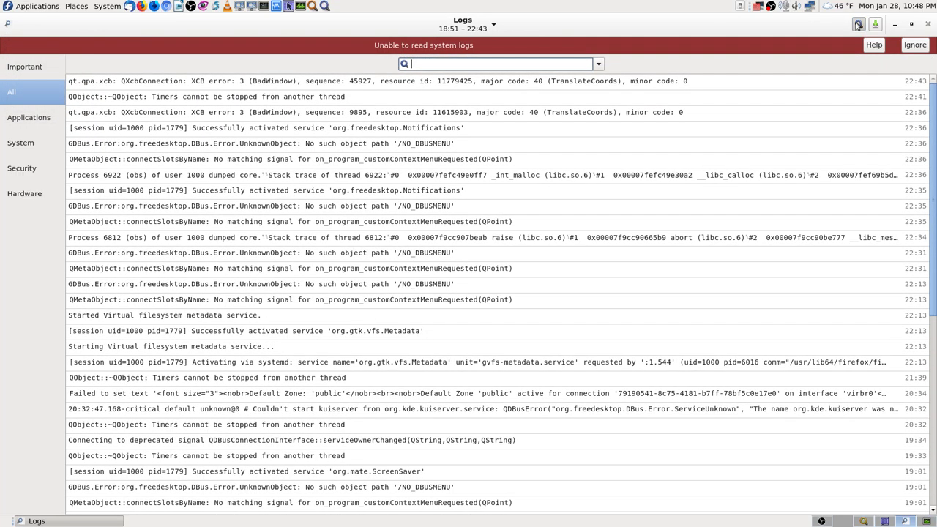
pyautogui.click(7, 25)
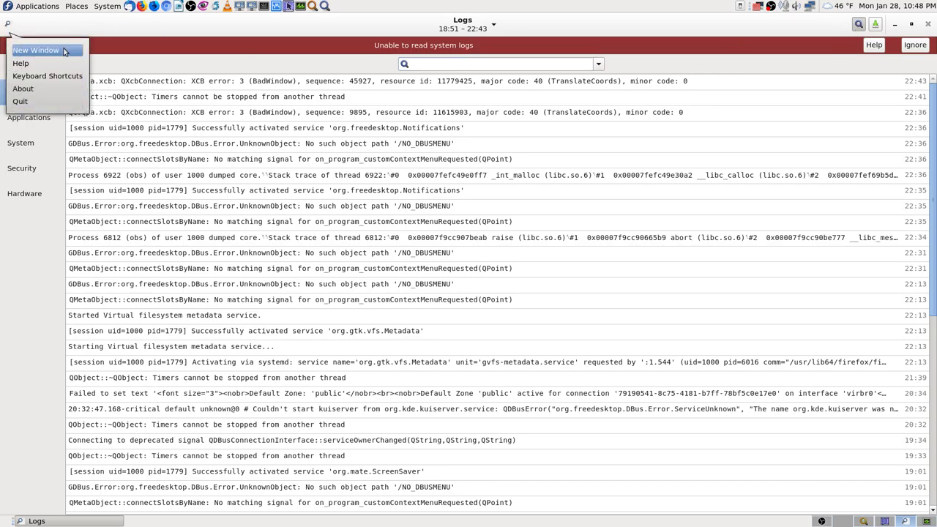
pyautogui.click(189, 28)
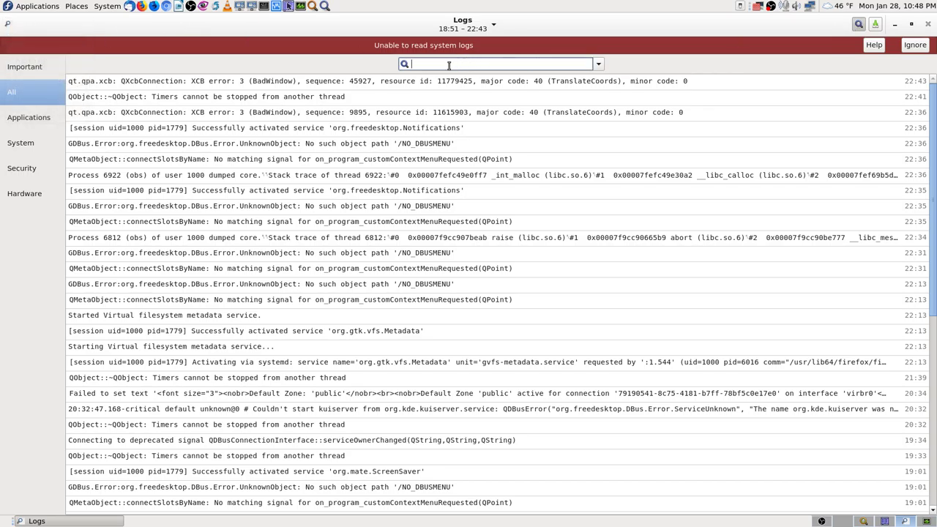
pyautogui.write('cron')
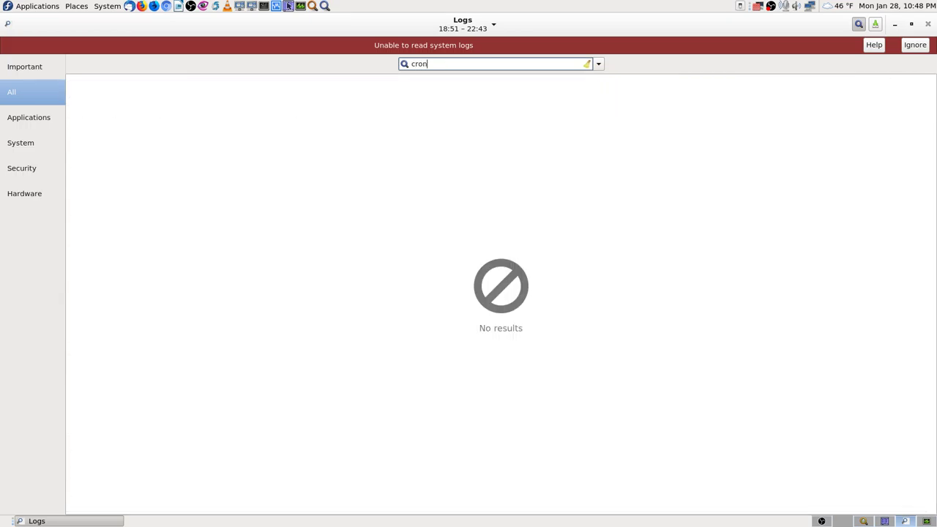
pyautogui.click(928, 25)
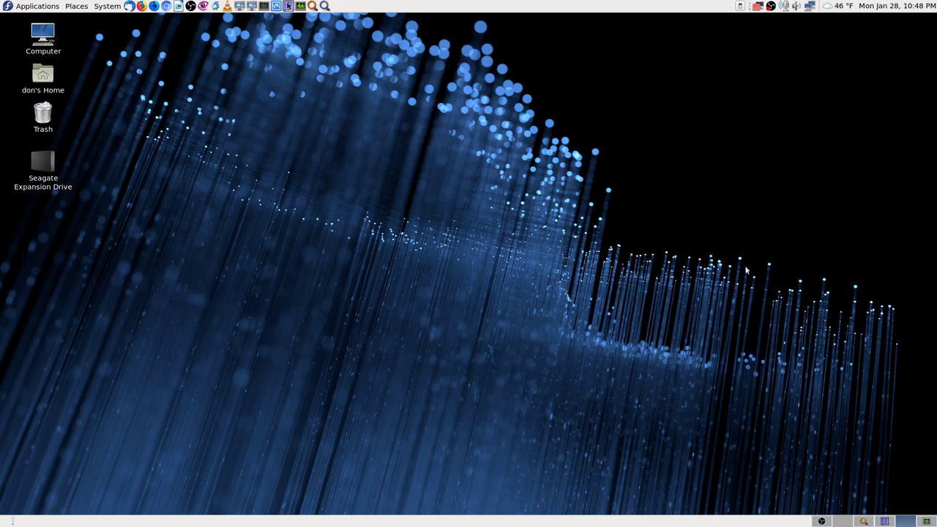
# Find the Log File Viewer via a 'log' search and launch it, entering the root password.
pyautogui.click(323, 5)
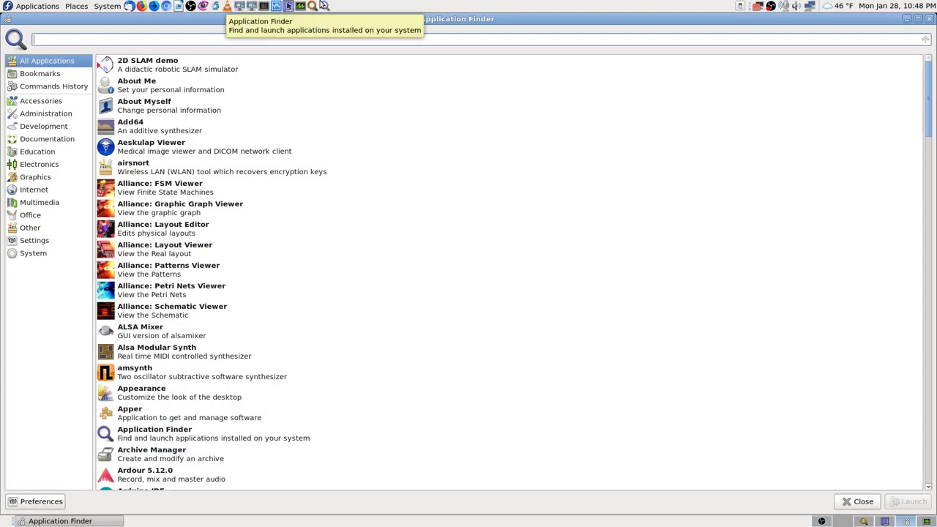
pyautogui.write('k')
pyautogui.press('BackSpace')
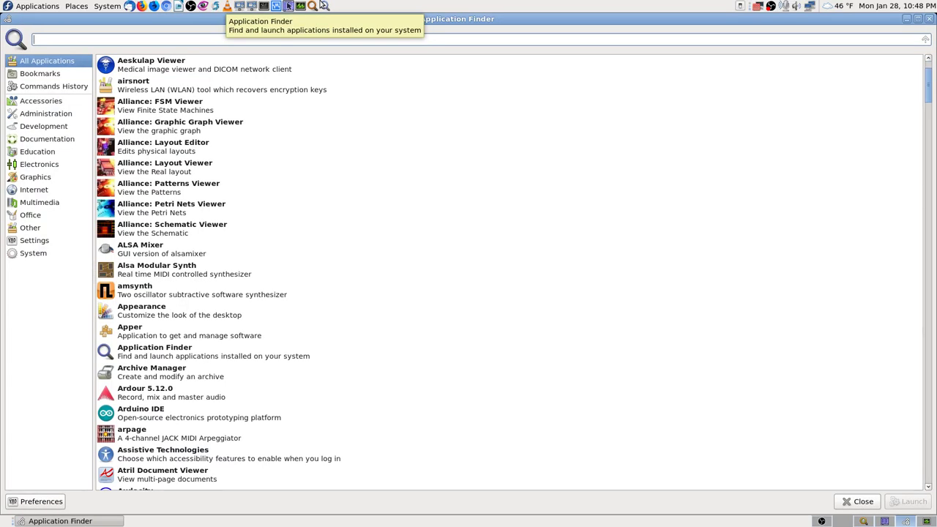
pyautogui.write('log')
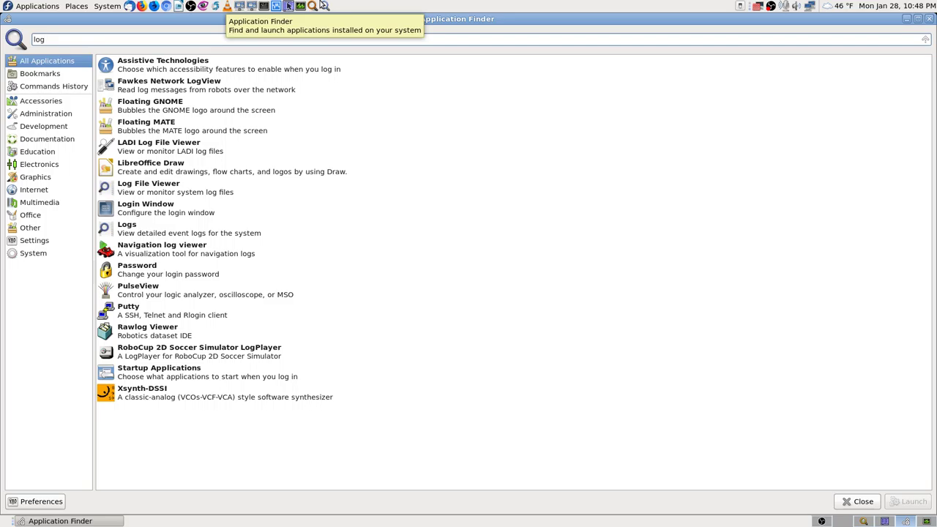
pyautogui.press('Down')
pyautogui.press('Down')
pyautogui.press('Down')
pyautogui.press('Down')
pyautogui.press('Down')
pyautogui.press('Down')
pyautogui.press('Down')
pyautogui.press('Down')
pyautogui.press('Down')
pyautogui.press('Down')
pyautogui.press('Down')
pyautogui.press('Down')
pyautogui.press('Down')
pyautogui.press('Down')
pyautogui.press('Down')
pyautogui.press('Down')
pyautogui.press('Down')
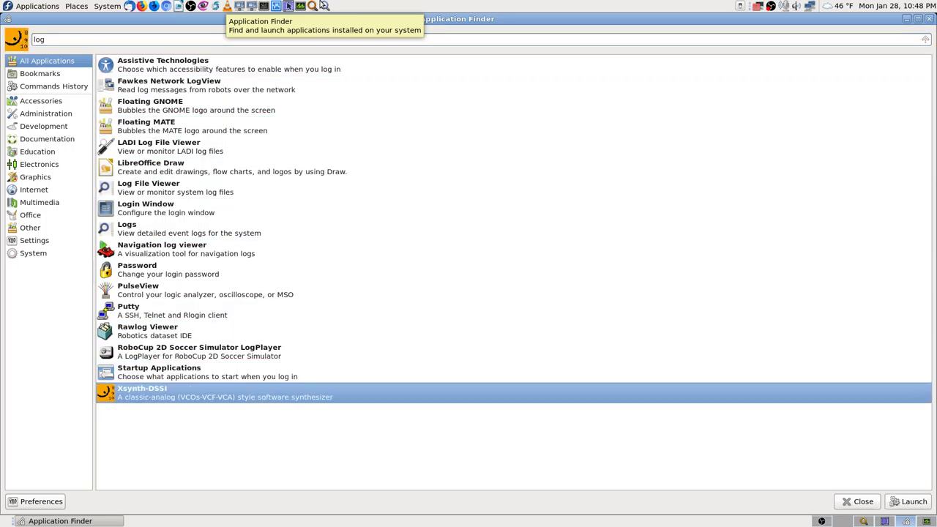
pyautogui.press('Up')
pyautogui.press('Up')
pyautogui.press('Up')
pyautogui.press('Up')
pyautogui.press('Up')
pyautogui.press('Up')
pyautogui.press('Up')
pyautogui.press('Up')
pyautogui.press('Up')
pyautogui.press('Up')
pyautogui.press('Up')
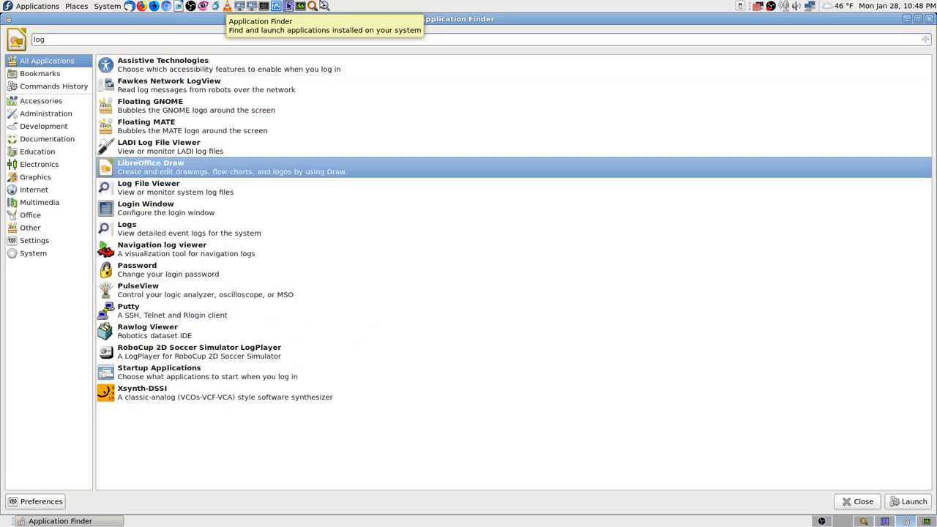
pyautogui.press('Down')
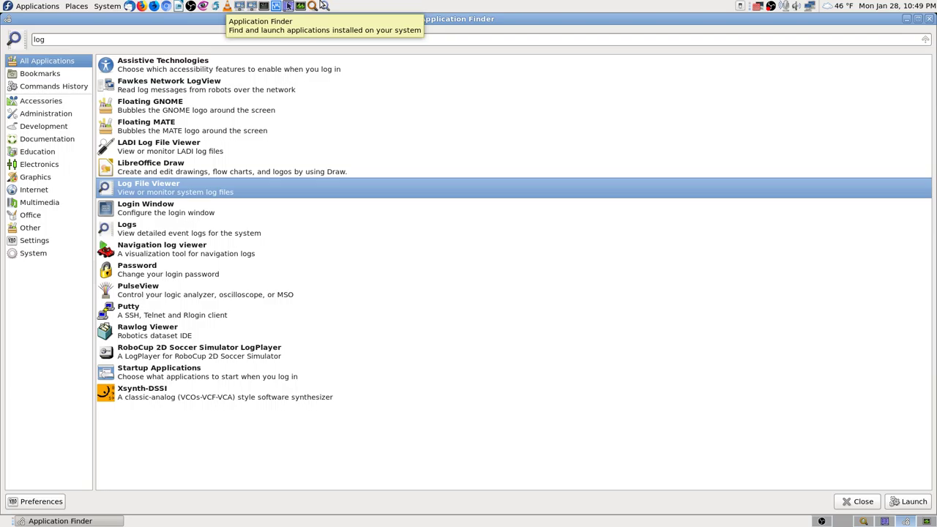
pyautogui.press('Return')
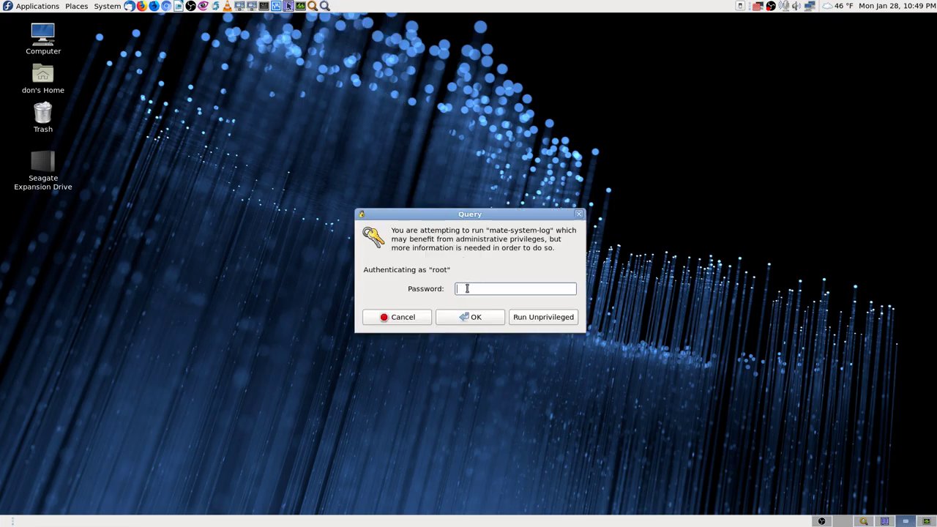
pyautogui.write('************')
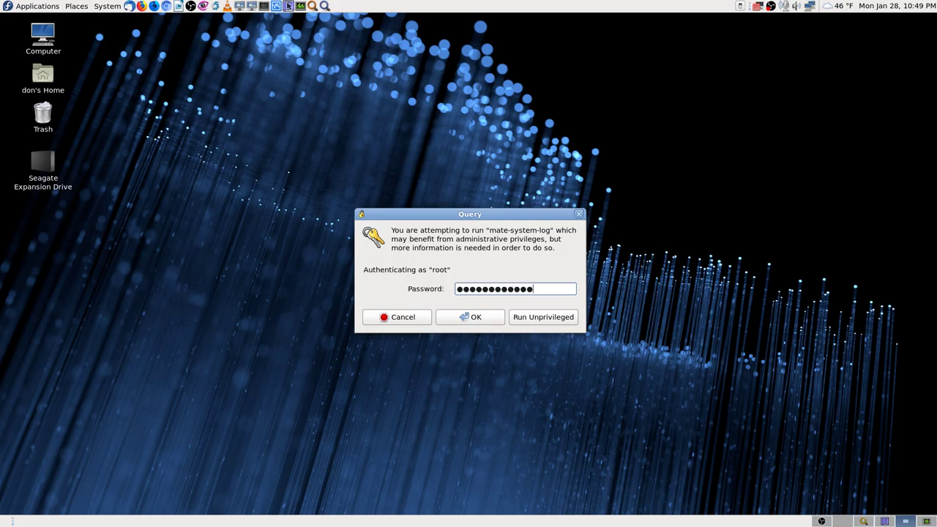
pyautogui.write('**')
pyautogui.press('Return')
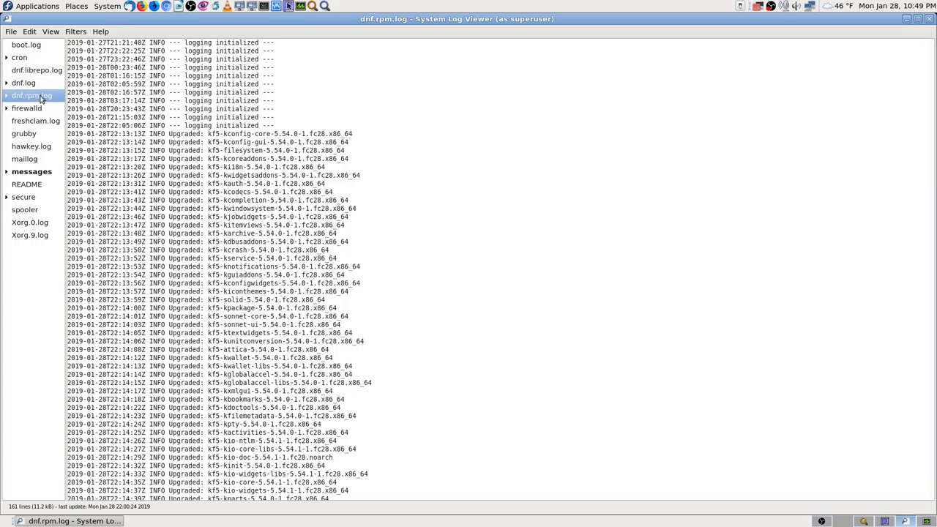
# Open the cron log, expand its daily sections, and try searching 'upate' and 'dnf'.
pyautogui.click(21, 58)
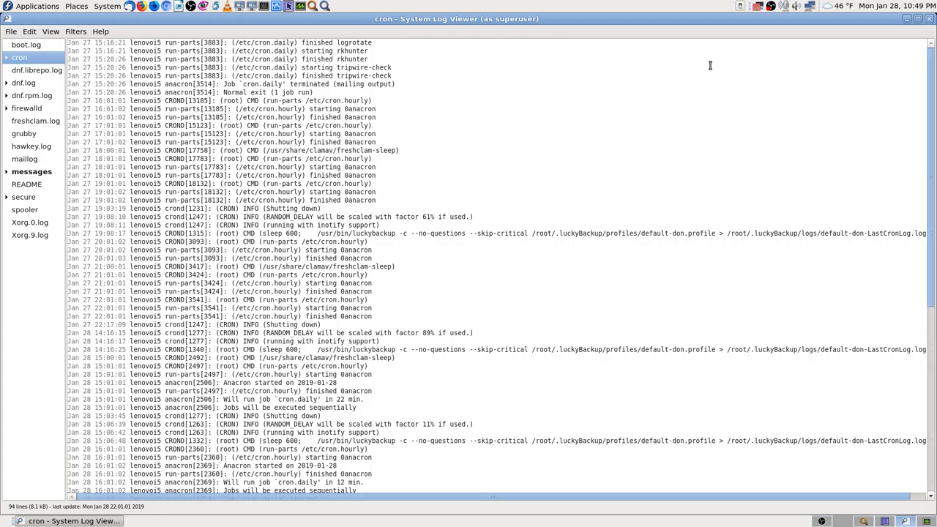
pyautogui.click(6, 57)
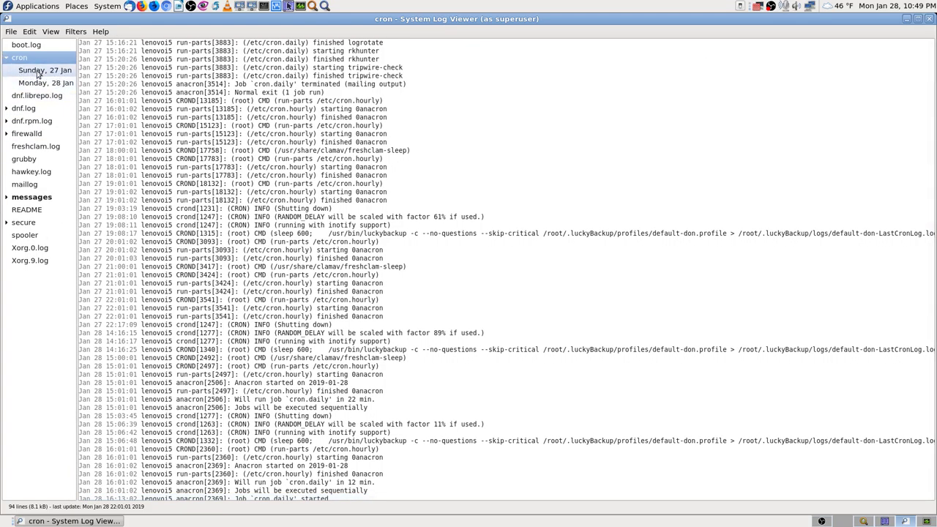
pyautogui.hotkey('ctrl', 'f')
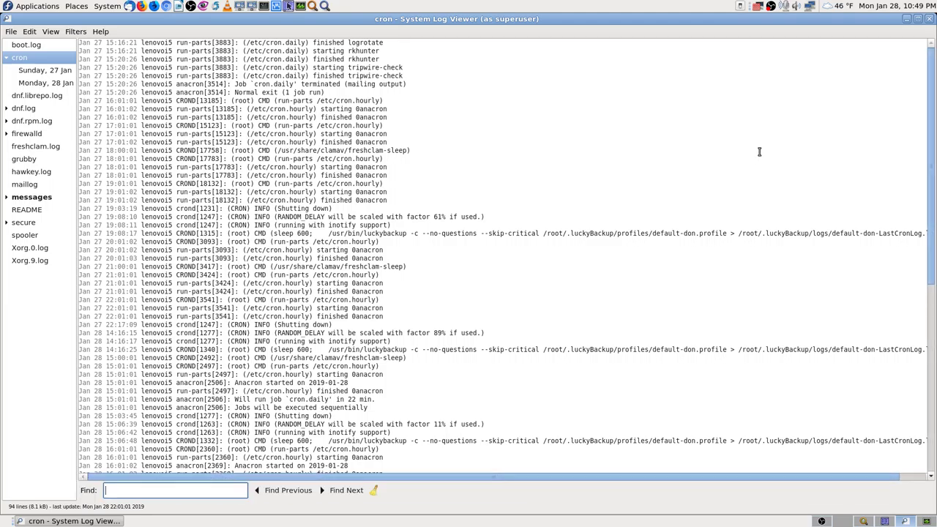
pyautogui.write('up')
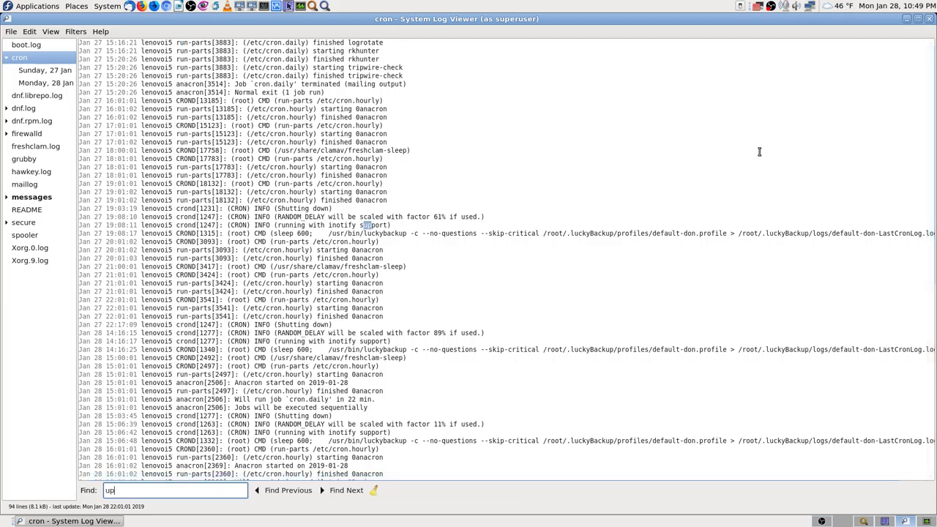
pyautogui.write('ate')
pyautogui.press('BackSpace')
pyautogui.press('BackSpace')
pyautogui.press('BackSpace')
pyautogui.press('BackSpace')
pyautogui.press('BackSpace')
pyautogui.write('dnf')
pyautogui.press('BackSpace')
pyautogui.press('BackSpace')
pyautogui.press('BackSpace')
# View the Monday, 28 Jan cron entries and search them for 'update', 'updat' and 'dnf'.
pyautogui.click(45, 83)
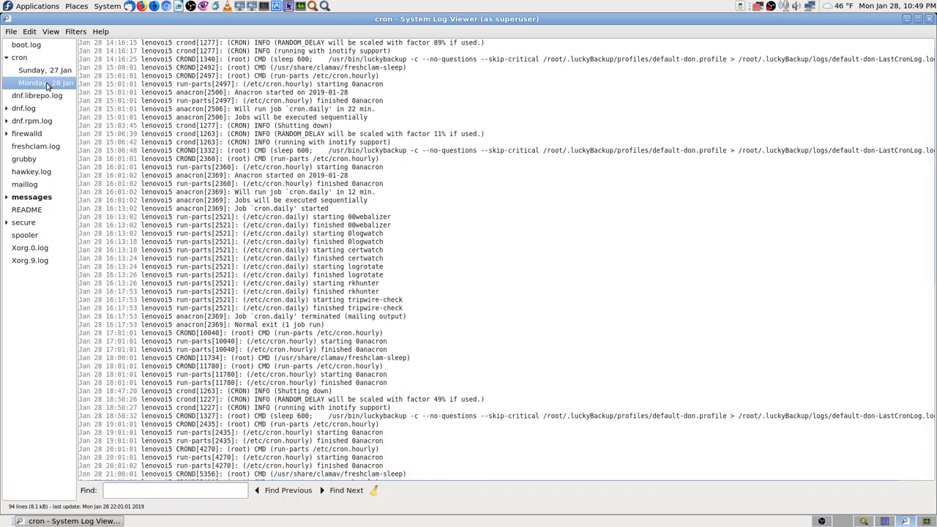
pyautogui.hotkey('ctrl', 'f')
pyautogui.write('update')
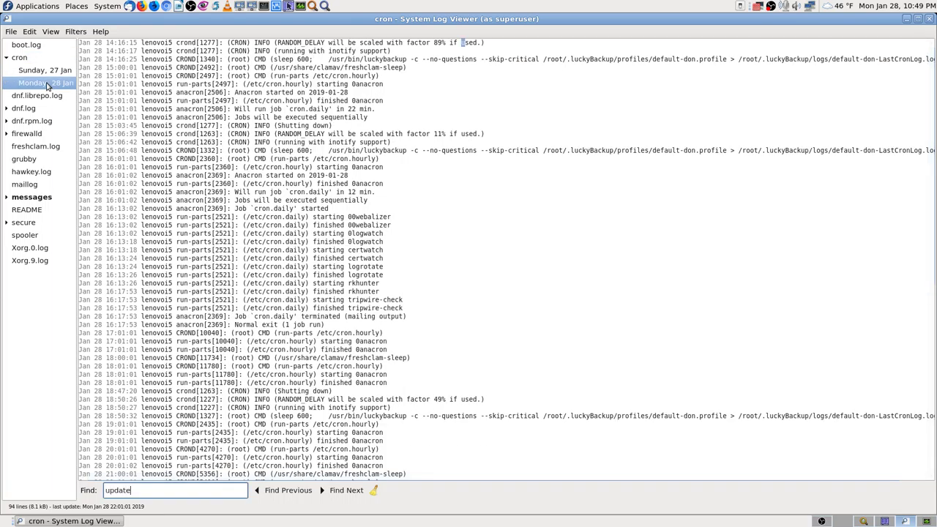
pyautogui.press('BackSpace')
pyautogui.press('BackSpace')
pyautogui.press('BackSpace')
pyautogui.press('BackSpace')
pyautogui.press('BackSpace')
pyautogui.press('BackSpace')
pyautogui.write('updat')
pyautogui.press('BackSpace')
pyautogui.press('BackSpace')
pyautogui.press('BackSpace')
pyautogui.press('BackSpace')
pyautogui.press('BackSpace')
pyautogui.write('dnf')
pyautogui.press('BackSpace')
pyautogui.press('BackSpace')
pyautogui.press('Escape')
pyautogui.click(44, 83)
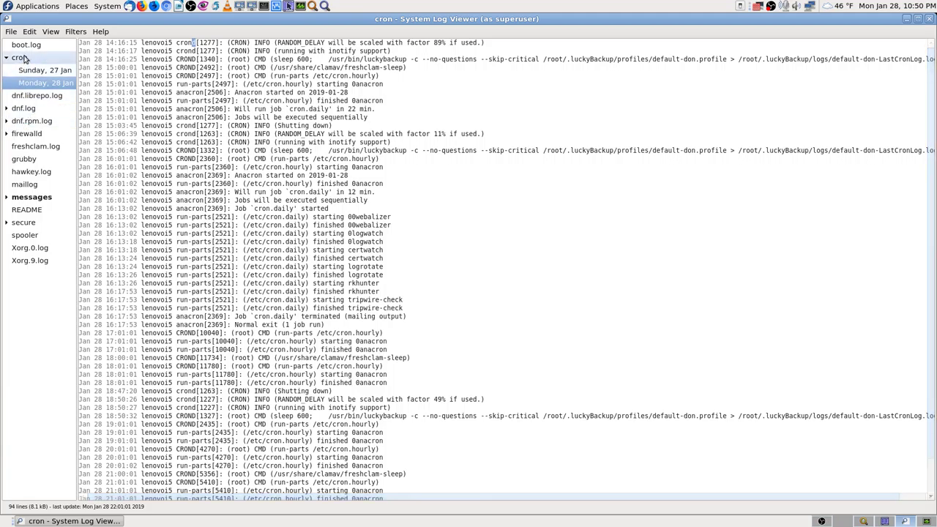
# Open dnf.rpm.log and search it for 'update' and 'dnf', finding no update matches.
pyautogui.click(22, 110)
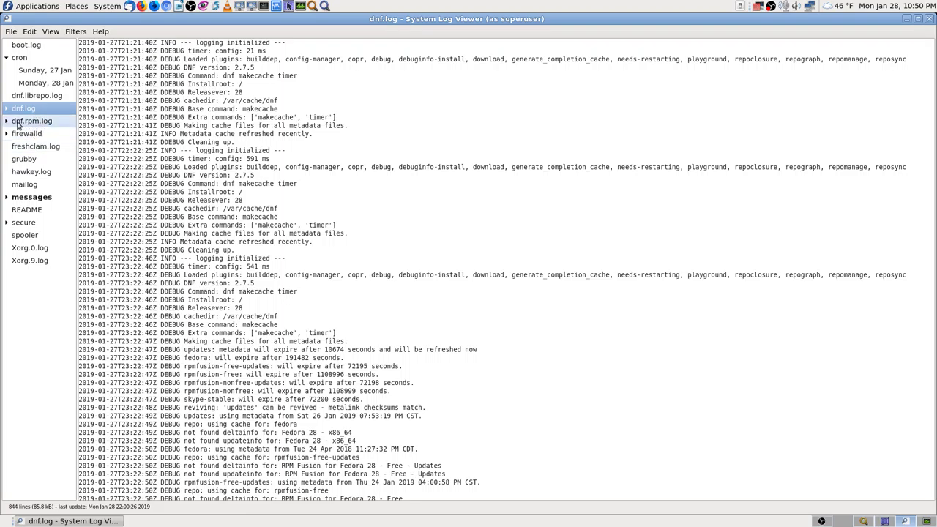
pyautogui.click(35, 123)
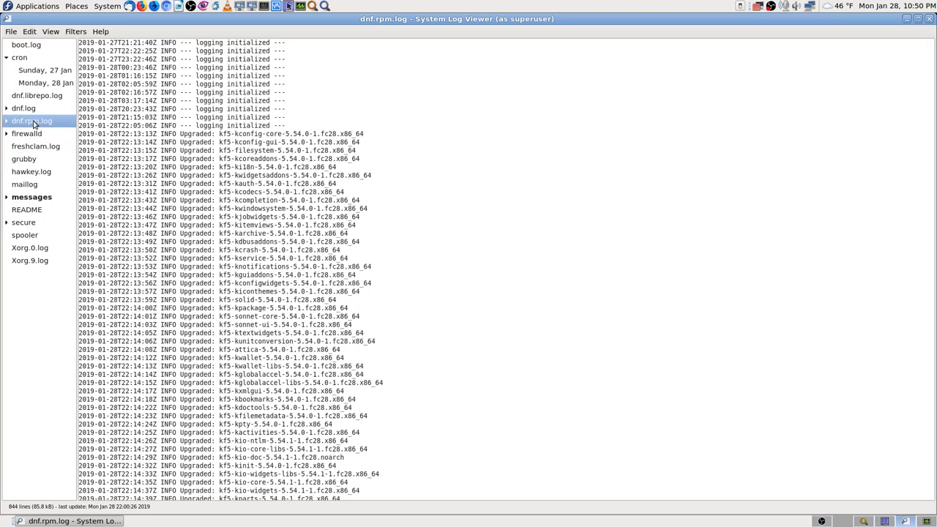
pyautogui.hotkey('ctrl', 'f')
pyautogui.write('update')
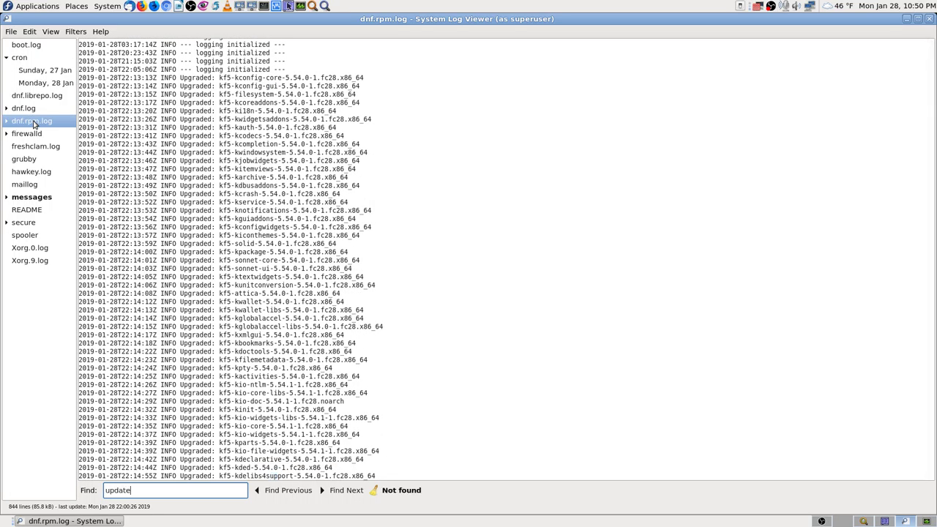
pyautogui.press('BackSpace')
pyautogui.press('BackSpace')
pyautogui.press('BackSpace')
pyautogui.press('BackSpace')
pyautogui.press('BackSpace')
pyautogui.press('BackSpace')
pyautogui.write('dnf')
pyautogui.press('BackSpace')
pyautogui.press('BackSpace')
pyautogui.press('BackSpace')
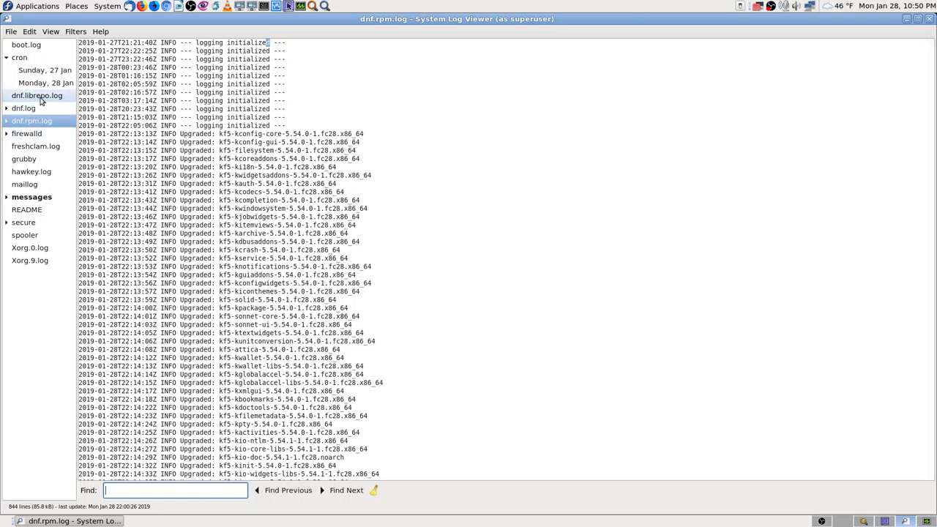
# Open dnf.log and search it for 'update'.
pyautogui.click(30, 110)
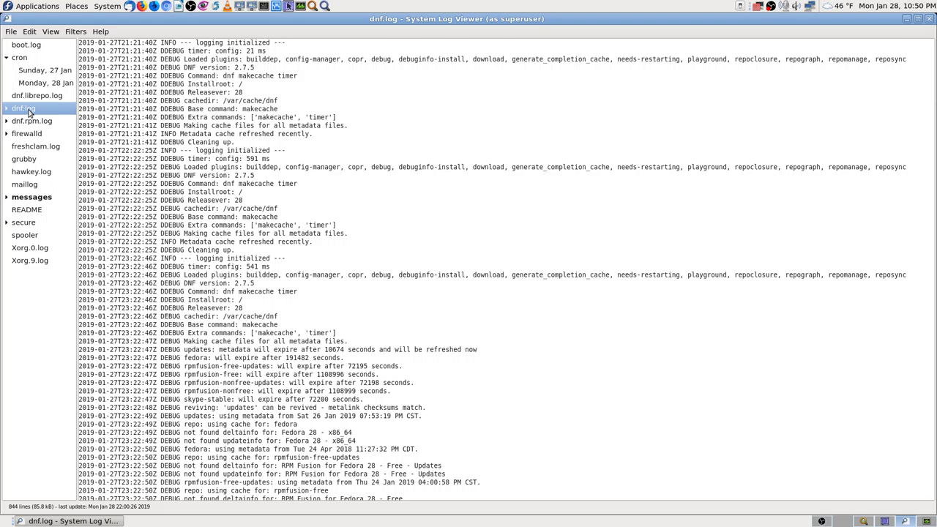
pyautogui.hotkey('ctrl', 'f')
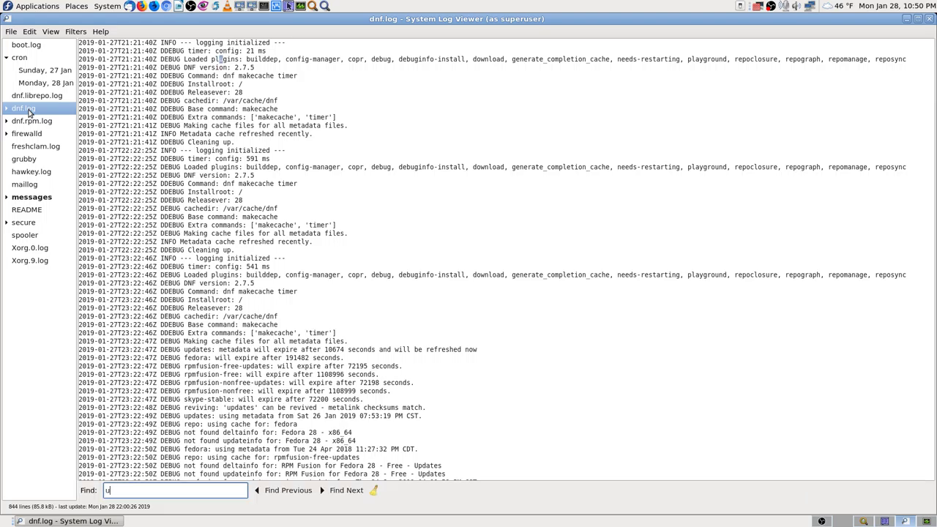
pyautogui.write('update')
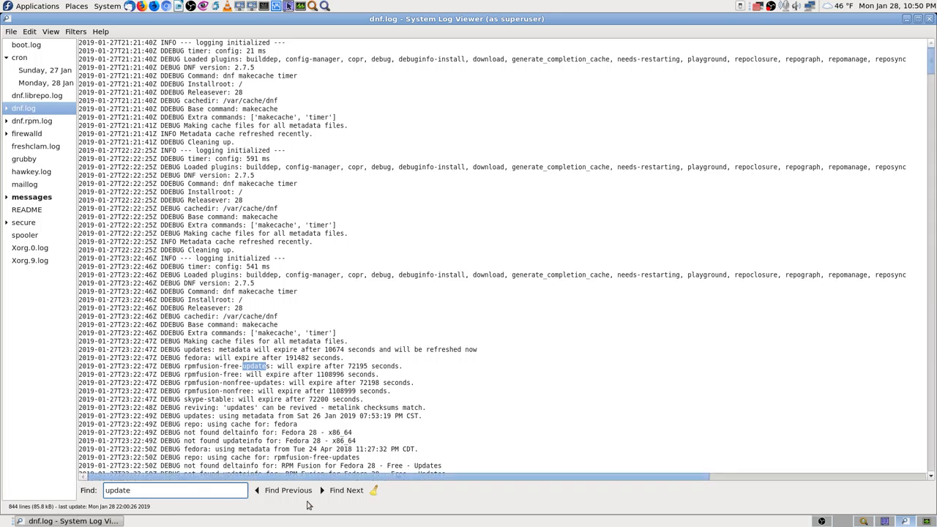
pyautogui.click(269, 495)
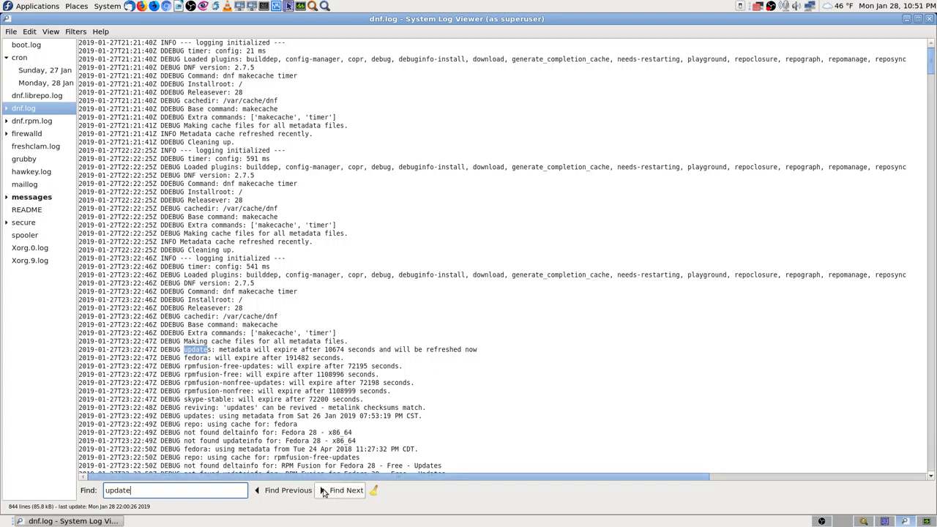
# Step through successive 'update' matches down to the dnf metadata cache entries.
pyautogui.click(325, 492)
pyautogui.click(324, 492)
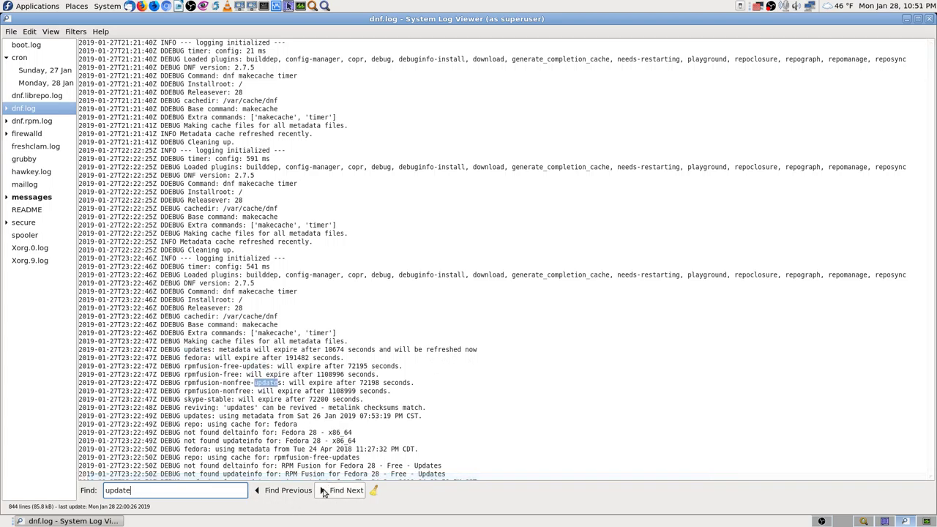
pyautogui.click(325, 491)
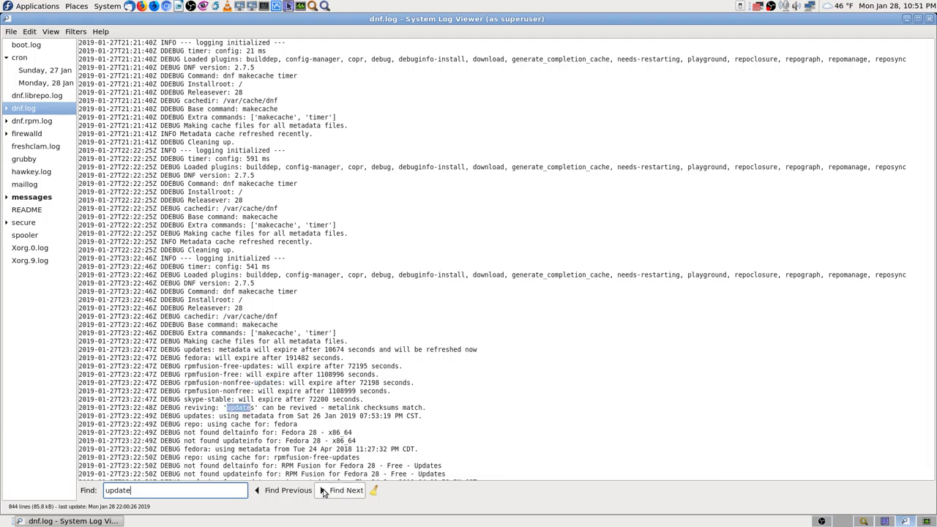
pyautogui.click(325, 491)
pyautogui.click(324, 492)
pyautogui.click(324, 491)
pyautogui.click(325, 492)
pyautogui.click(325, 492)
pyautogui.click(325, 491)
pyautogui.click(324, 491)
pyautogui.click(325, 492)
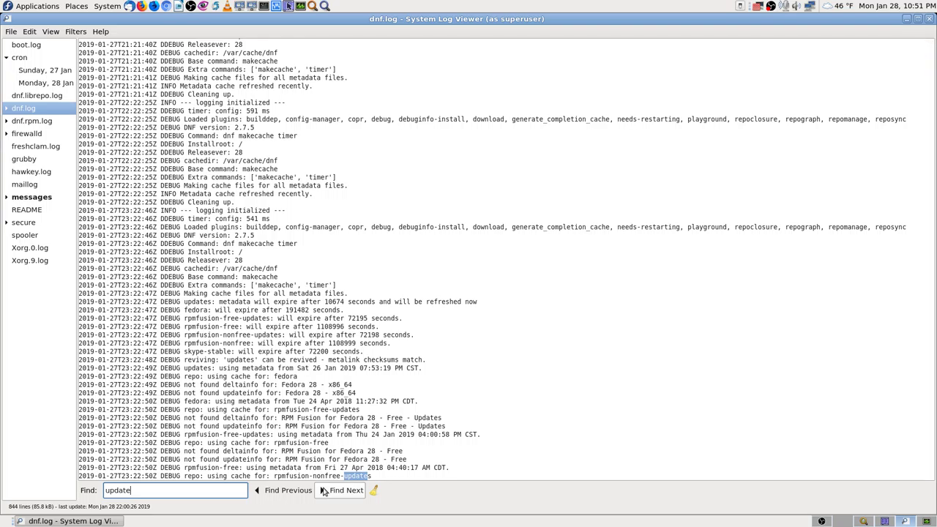
pyautogui.click(324, 492)
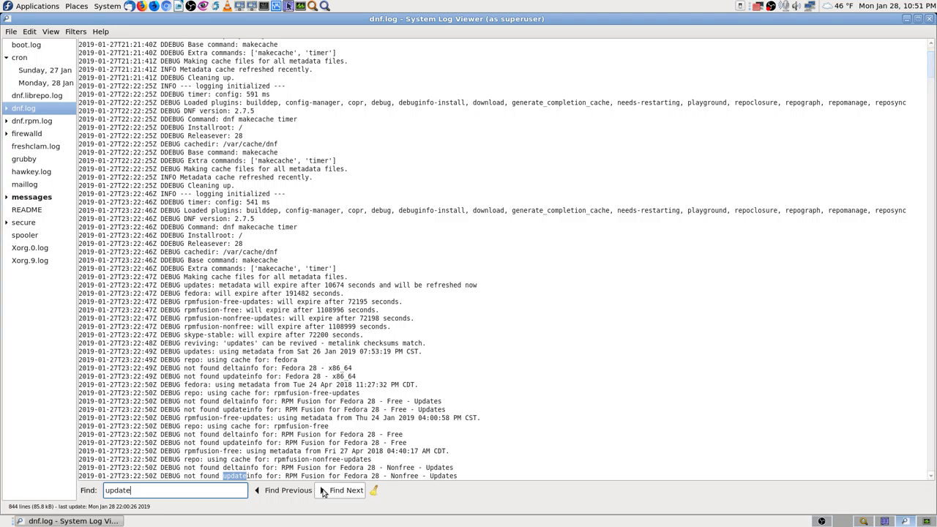
pyautogui.click(324, 491)
pyautogui.click(325, 491)
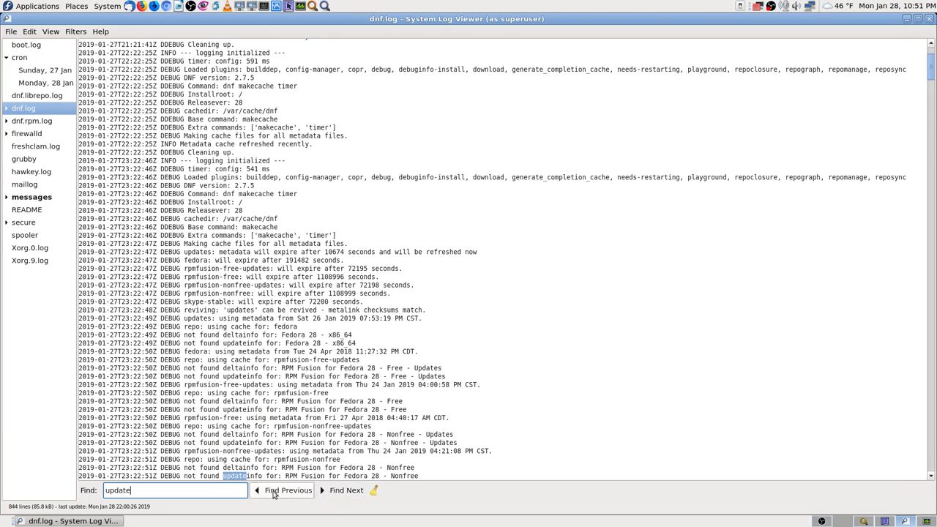
pyautogui.press('Return')
pyautogui.press('Return')
pyautogui.press('Return')
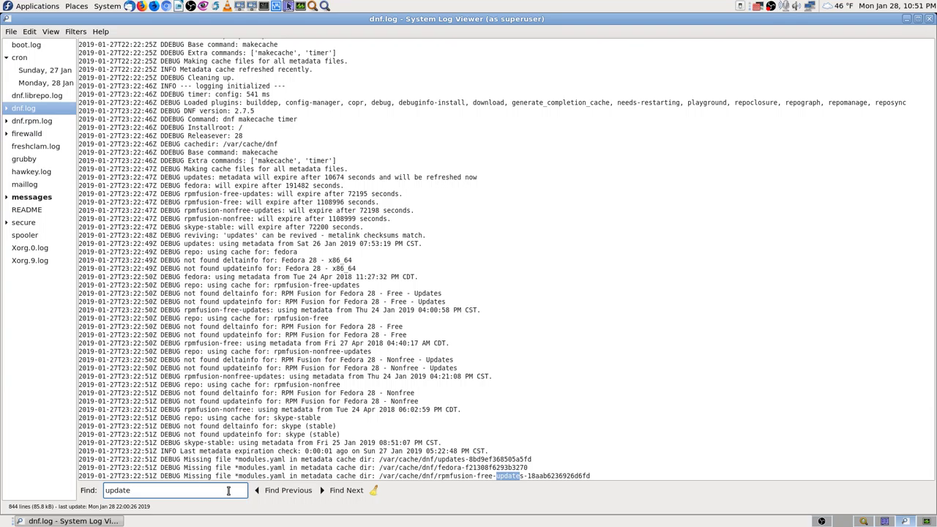
pyautogui.scroll(-2, 370, 440)
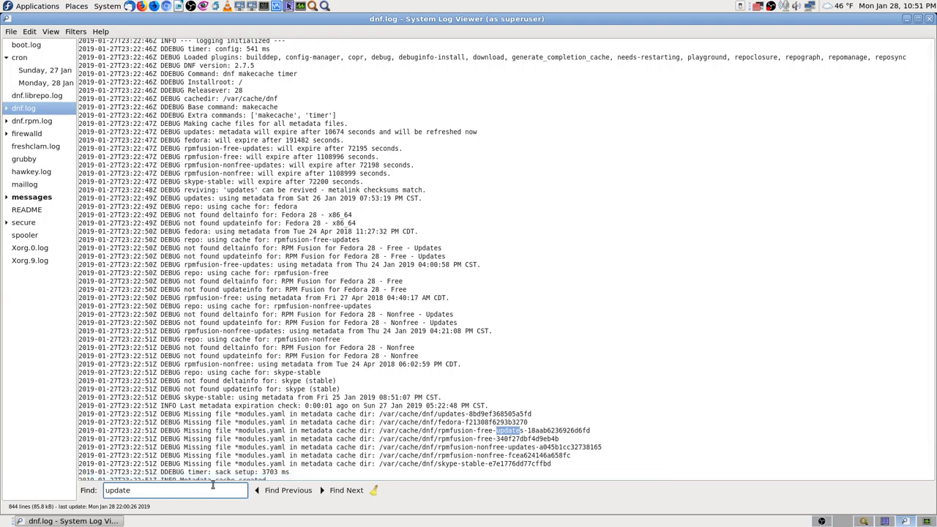
# Advance through dnf.log's 'update' matches to the 28 Jan 03:17 rpmfusion-free-updates entries.
pyautogui.click(266, 492)
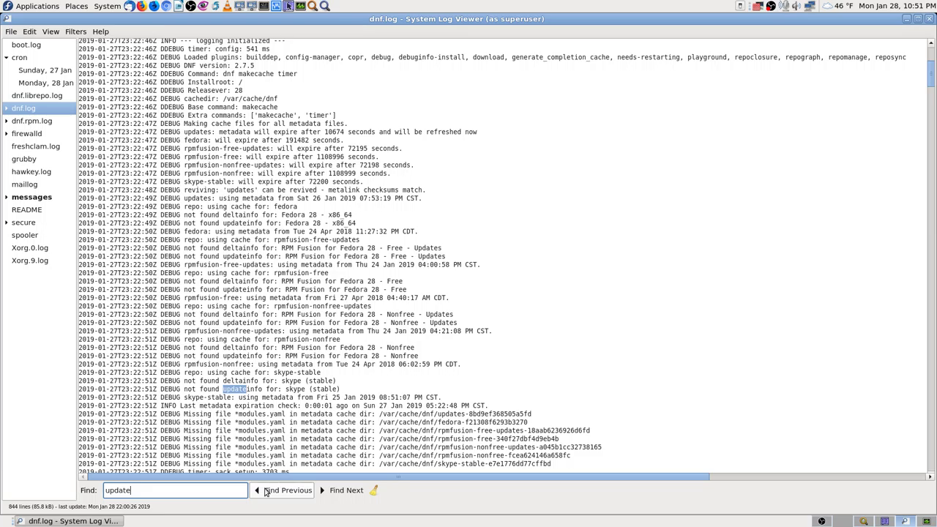
pyautogui.click(335, 493)
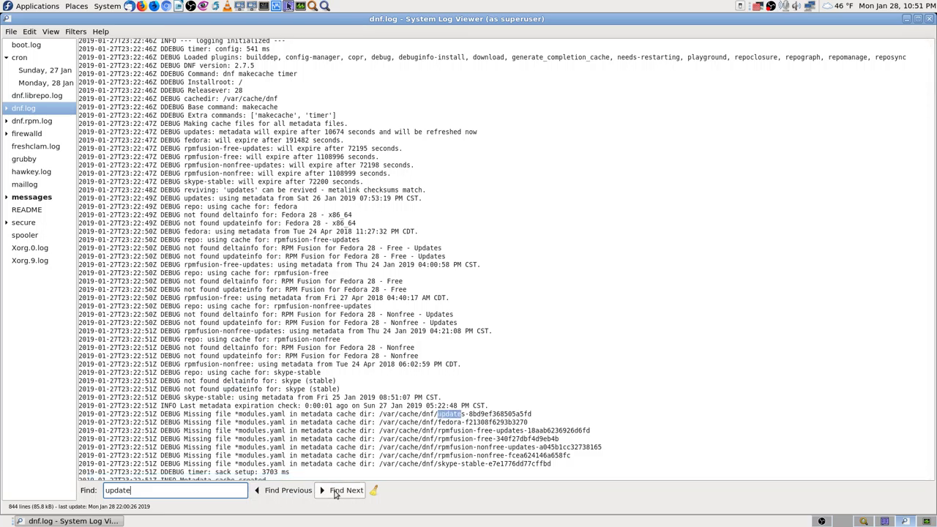
pyautogui.click(335, 493)
pyautogui.click(335, 493)
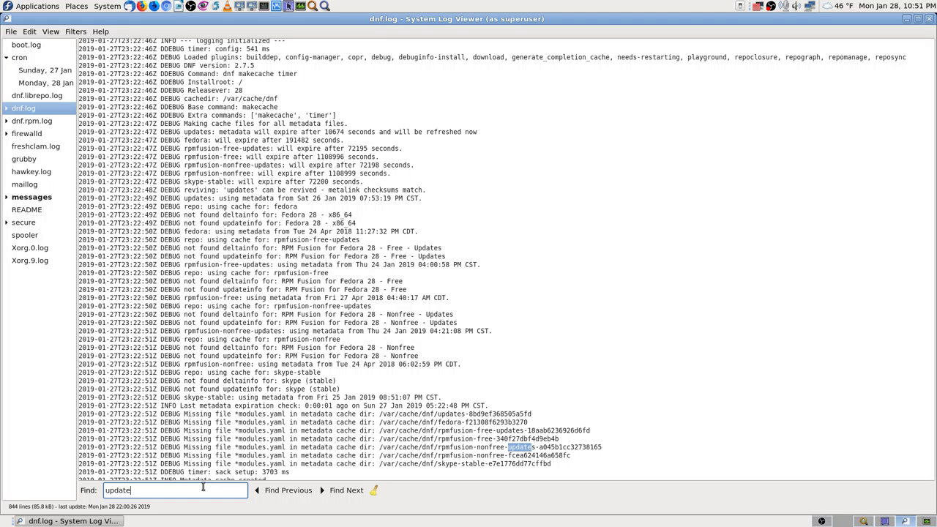
pyautogui.press('Return')
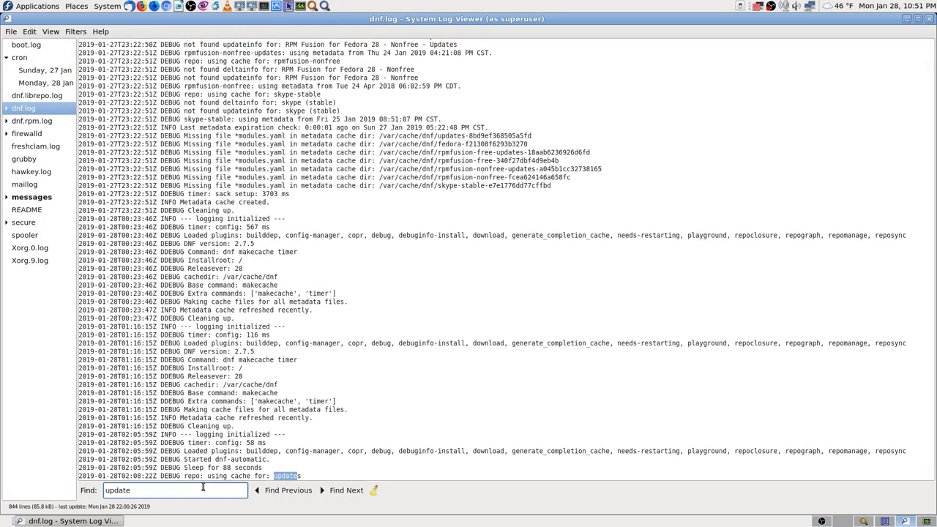
pyautogui.press('Return')
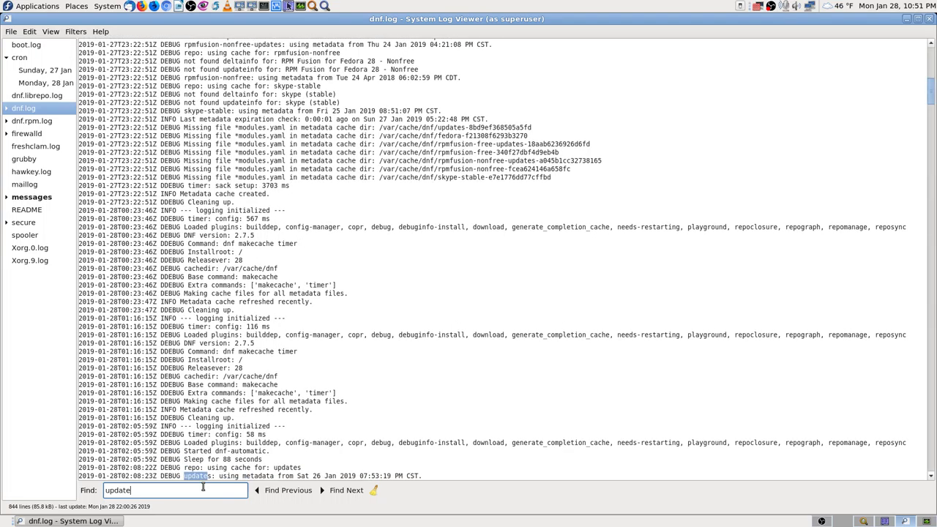
pyautogui.press('Return')
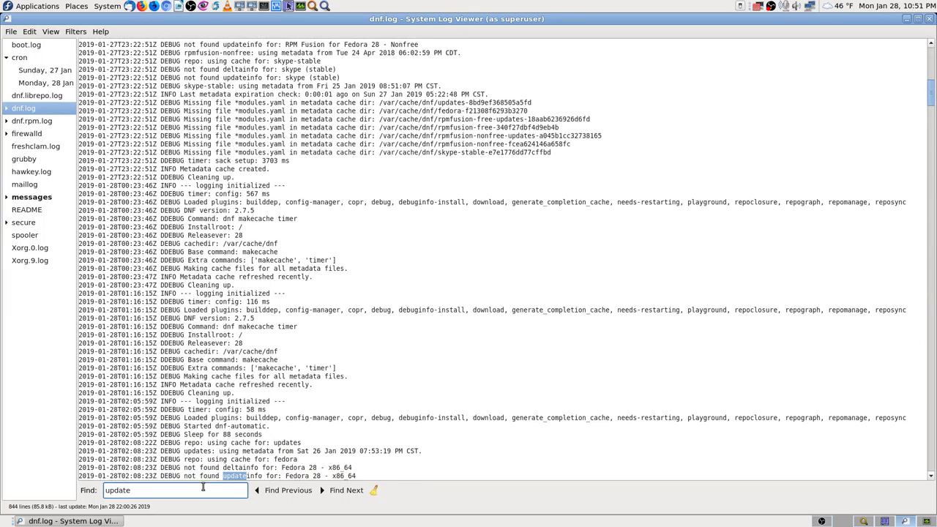
pyautogui.press('Return')
pyautogui.press('Return')
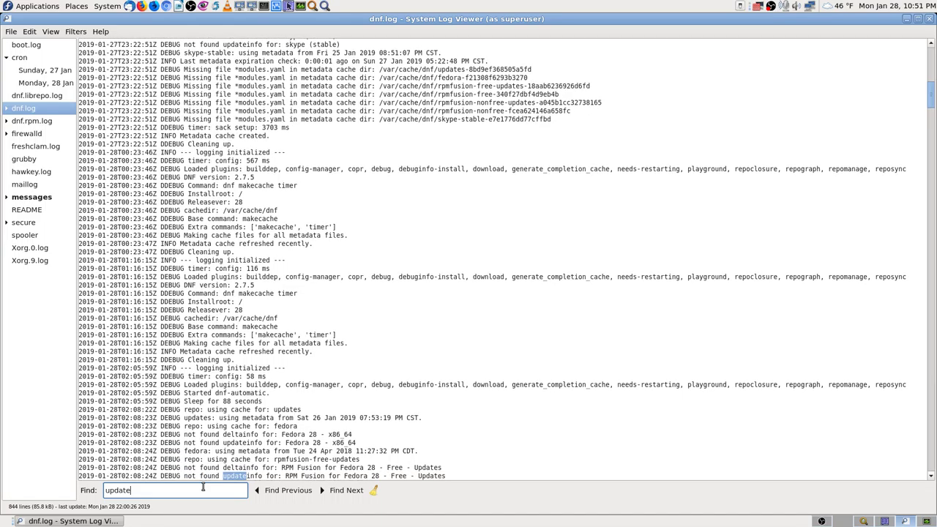
pyautogui.press('Return')
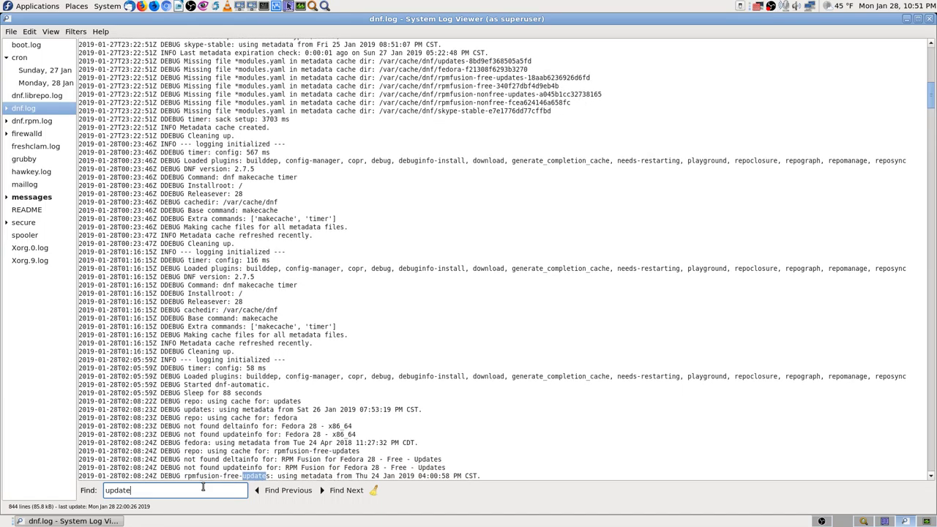
pyautogui.press('Return')
pyautogui.press('Return')
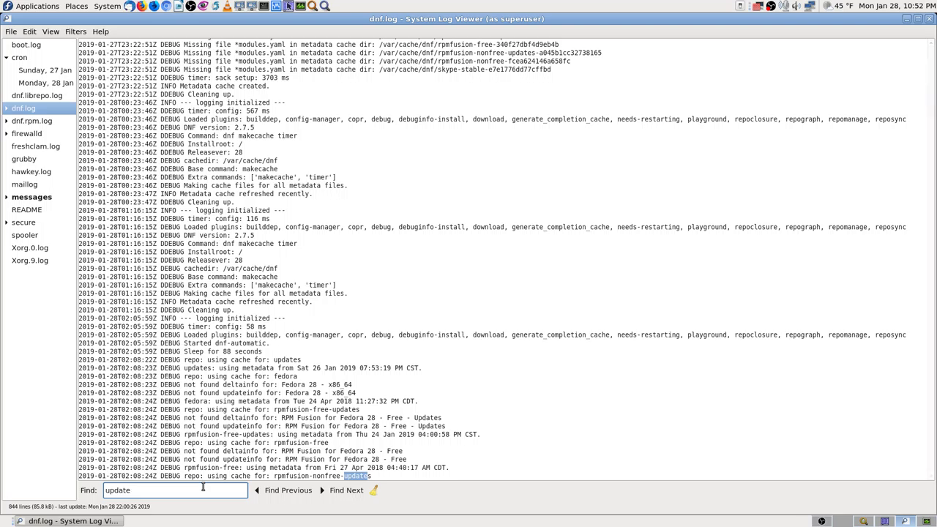
pyautogui.press('Return')
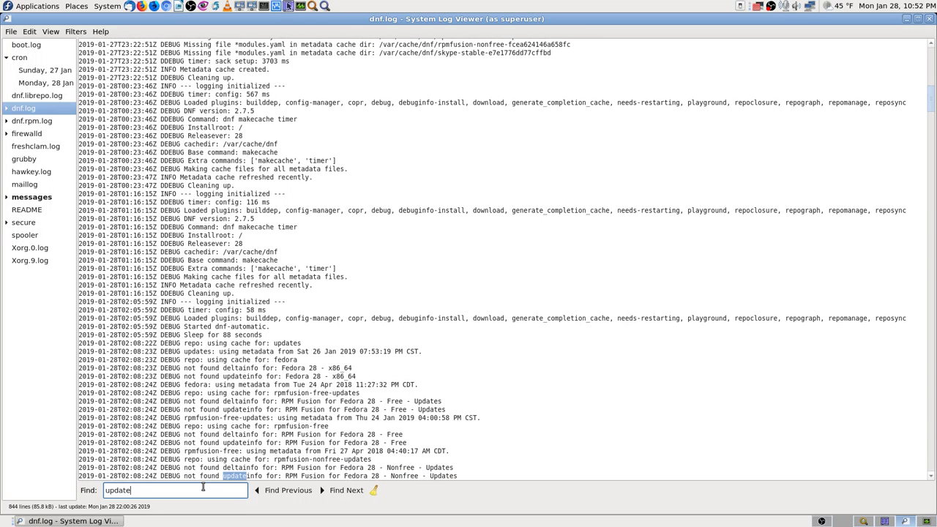
pyautogui.press('Return')
pyautogui.press('Return')
pyautogui.press('Return')
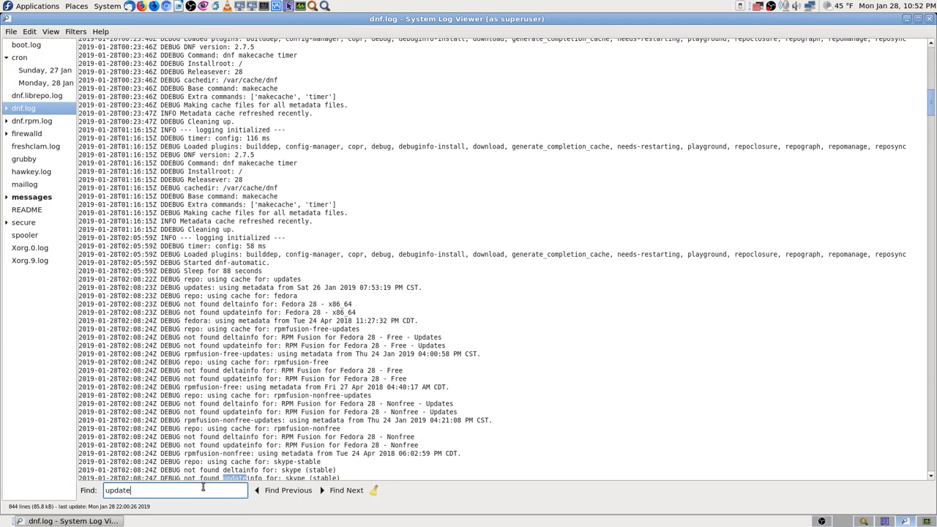
pyautogui.press('Return')
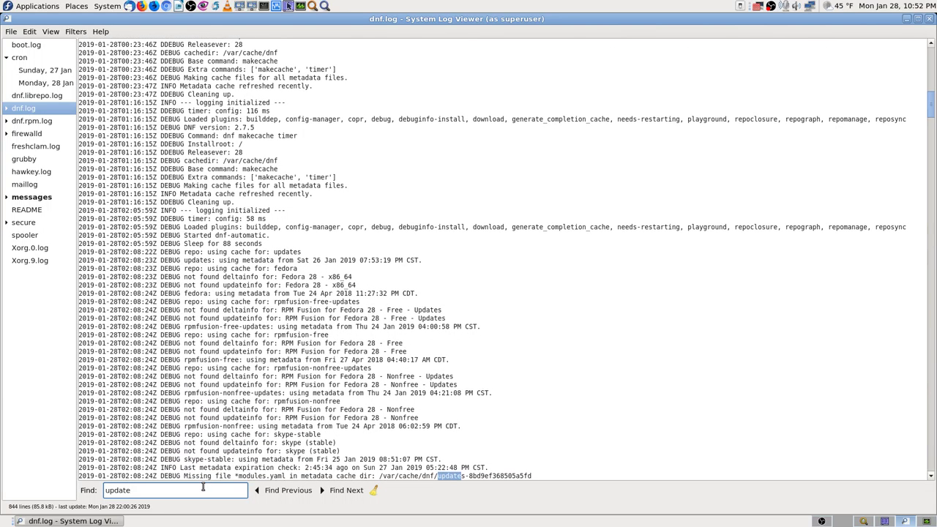
pyautogui.press('Return')
pyautogui.press('Return')
pyautogui.press('Return')
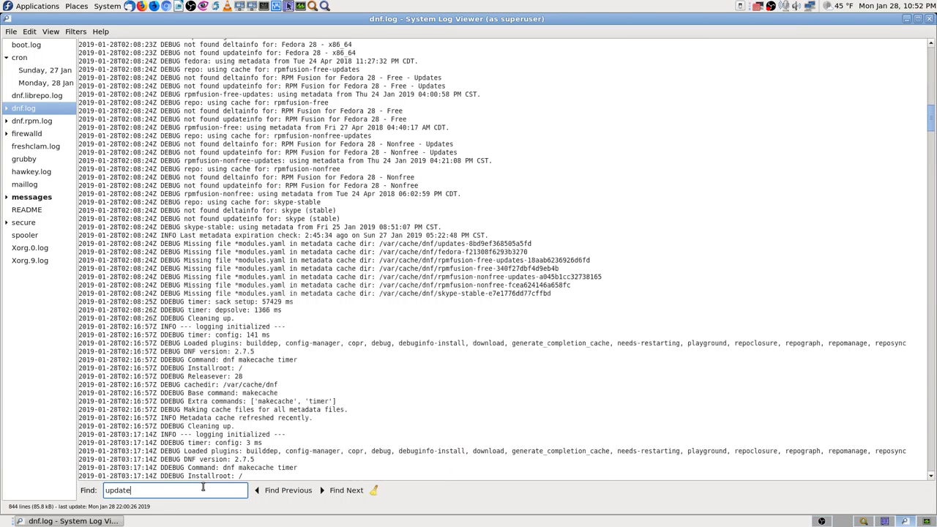
pyautogui.press('Return')
pyautogui.press('Return')
pyautogui.press('Return')
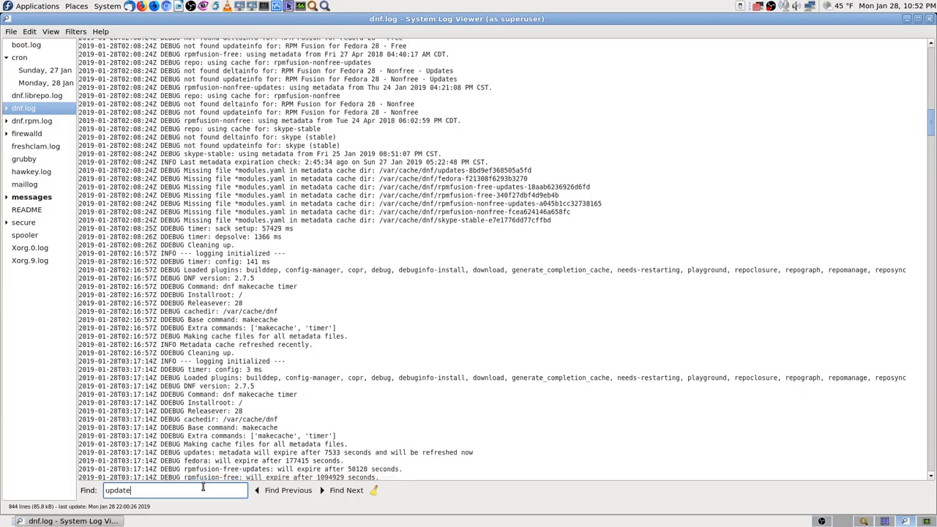
pyautogui.press('Return')
pyautogui.press('Return')
pyautogui.press('Return')
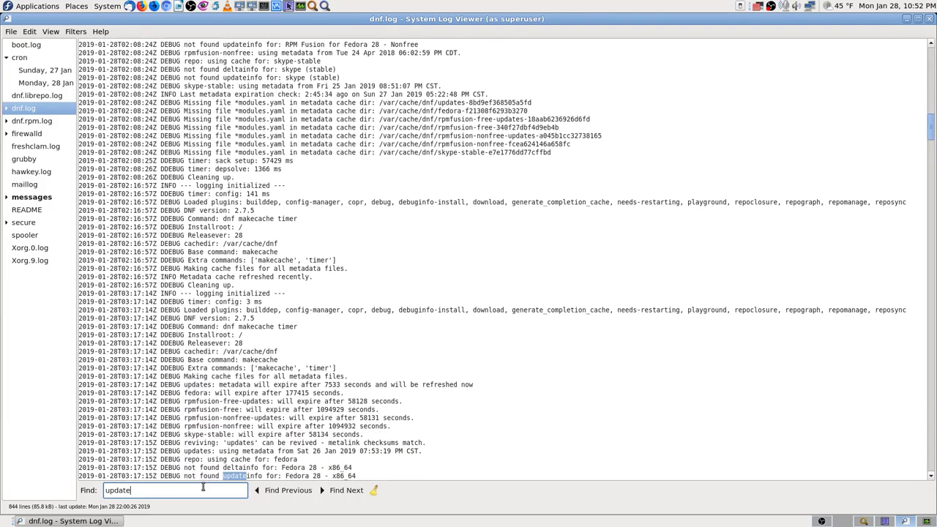
pyautogui.press('Return')
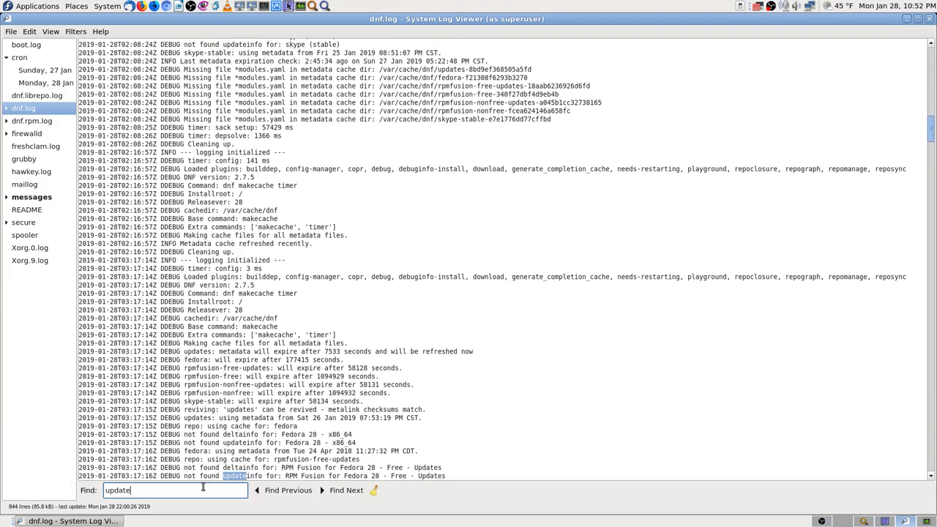
# Expand dnf.log, open its Monday, 28 Jan section, and keep finding 'update' matches.
pyautogui.click(8, 109)
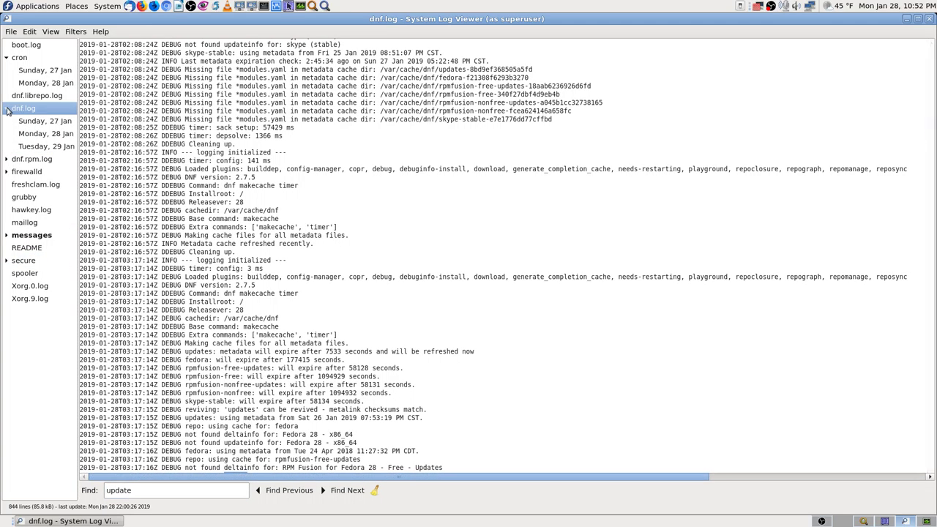
pyautogui.click(54, 148)
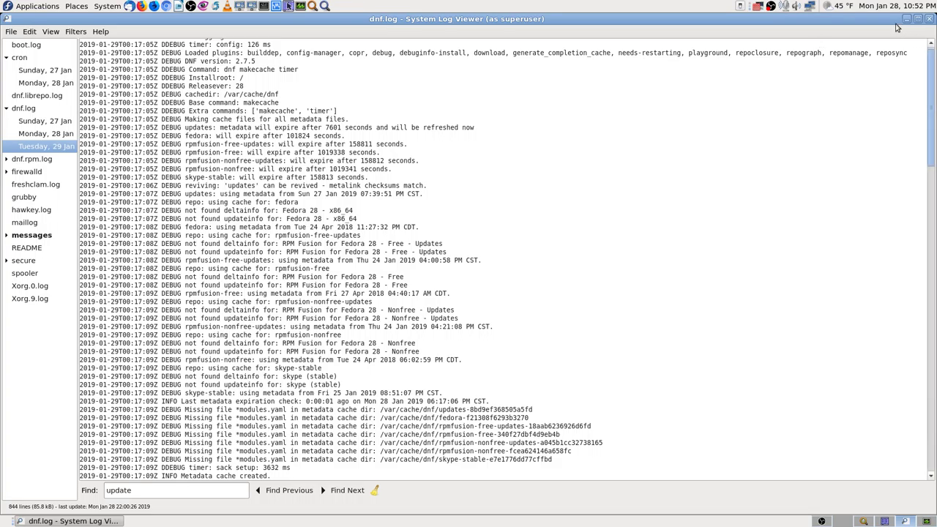
pyautogui.click(47, 134)
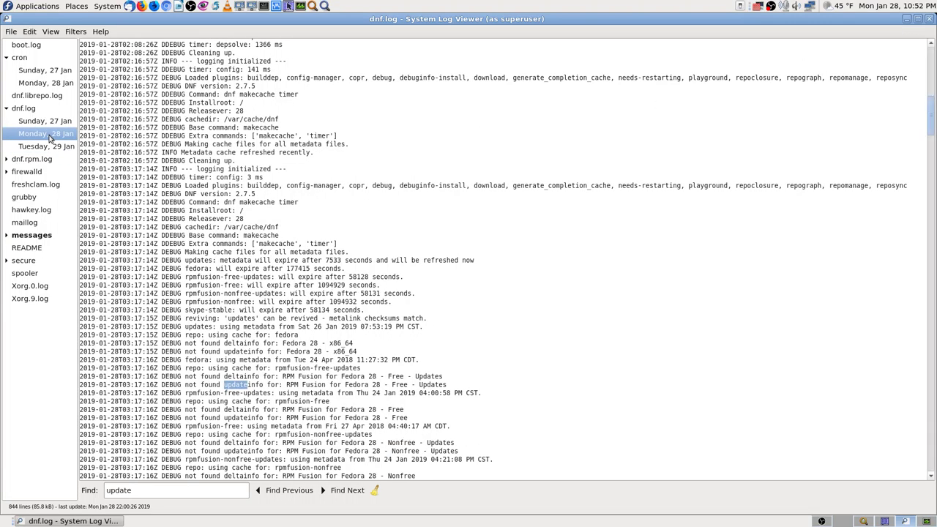
pyautogui.click(147, 490)
pyautogui.press('Return')
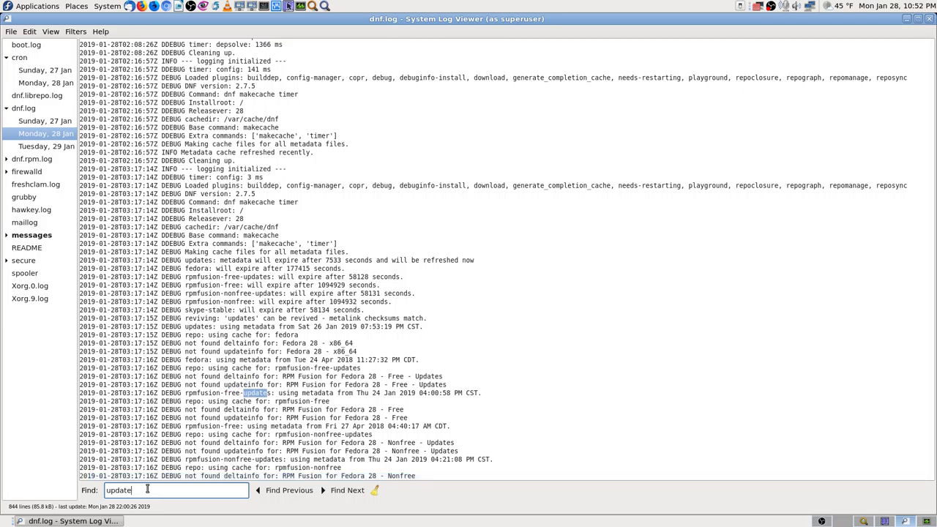
pyautogui.press('Return')
pyautogui.press('Return')
pyautogui.press('Return')
pyautogui.press('Return')
pyautogui.press('Return')
pyautogui.press('Return')
pyautogui.press('Return')
pyautogui.press('Return')
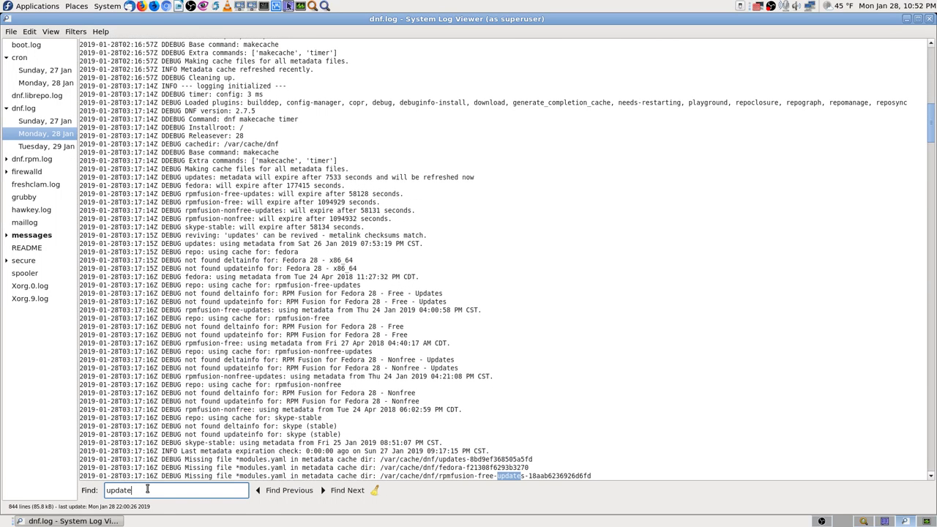
# Search the Monday, 28 Jan dnf.log for 'dnf' and step through its matches.
pyautogui.press('BackSpace')
pyautogui.press('BackSpace')
pyautogui.press('BackSpace')
pyautogui.press('BackSpace')
pyautogui.press('BackSpace')
pyautogui.press('BackSpace')
pyautogui.write('dnf up')
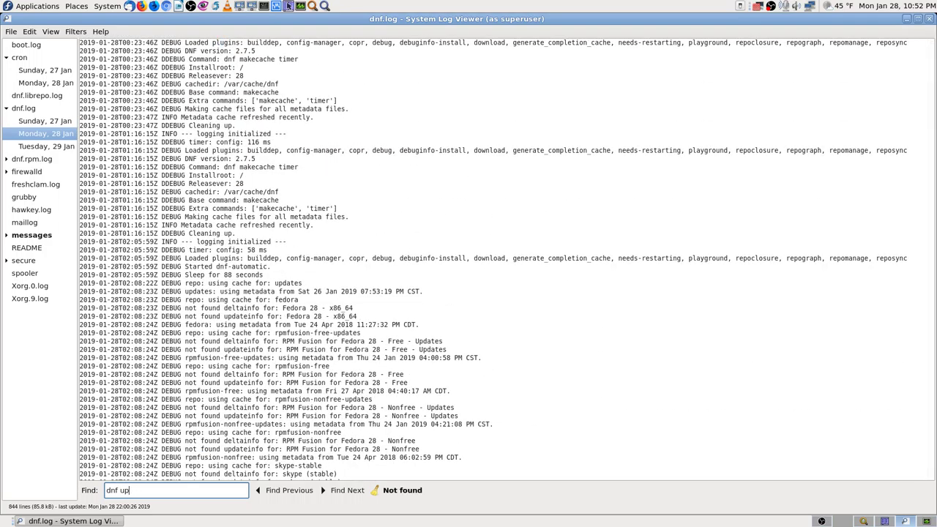
pyautogui.press('BackSpace')
pyautogui.press('BackSpace')
pyautogui.press('BackSpace')
pyautogui.press('Return')
pyautogui.press('Return')
pyautogui.press('Return')
pyautogui.press('Return')
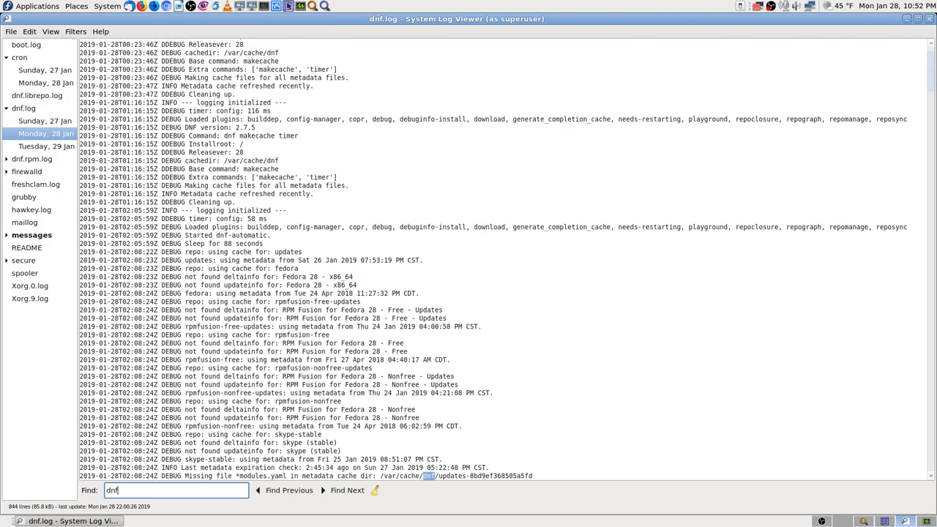
pyautogui.press('Return')
# Search for 'update' and step past rpmfusion-nonfree-updates to the 'updates has expired' entry.
pyautogui.press('BackSpace')
pyautogui.write('u')
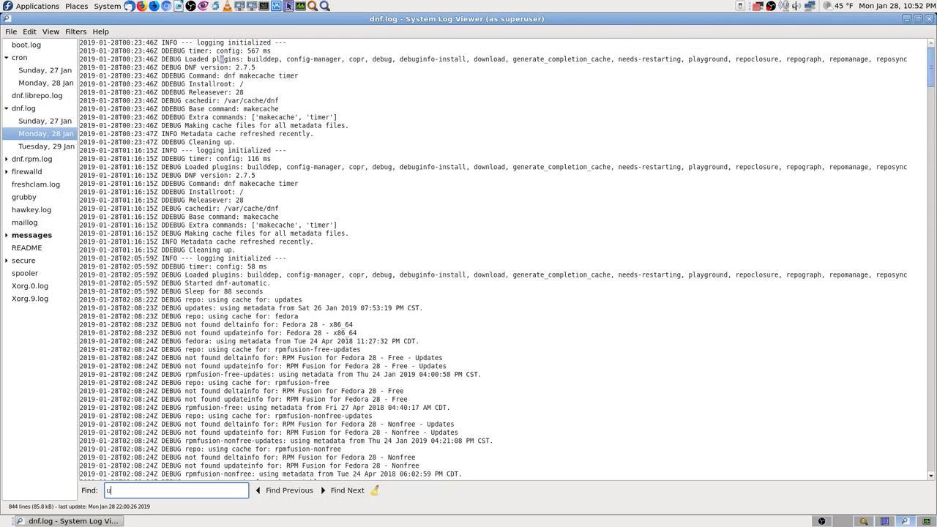
pyautogui.write('pdate')
pyautogui.press('Return')
pyautogui.press('Return')
pyautogui.press('Return')
pyautogui.press('Return')
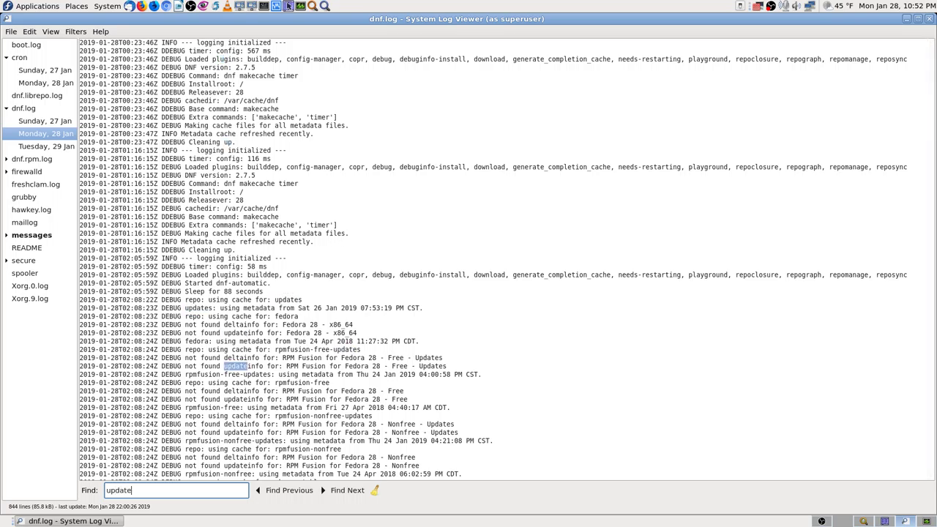
pyautogui.press('Return')
pyautogui.press('Return')
pyautogui.press('Return')
pyautogui.press('Return')
pyautogui.press('Return')
pyautogui.press('Return')
pyautogui.press('Return')
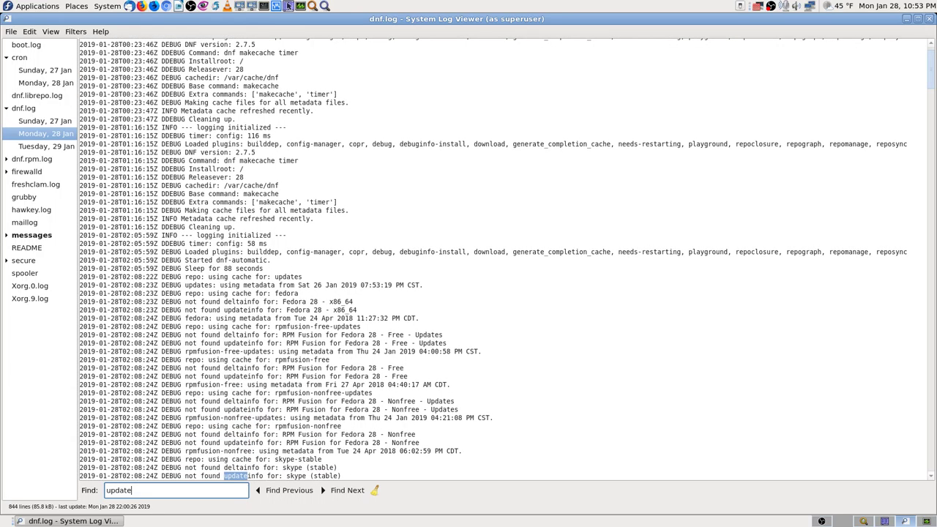
pyautogui.press('Return')
pyautogui.press('Return')
pyautogui.press('Return')
pyautogui.press('Return')
pyautogui.press('Return')
pyautogui.press('Return')
pyautogui.press('Return')
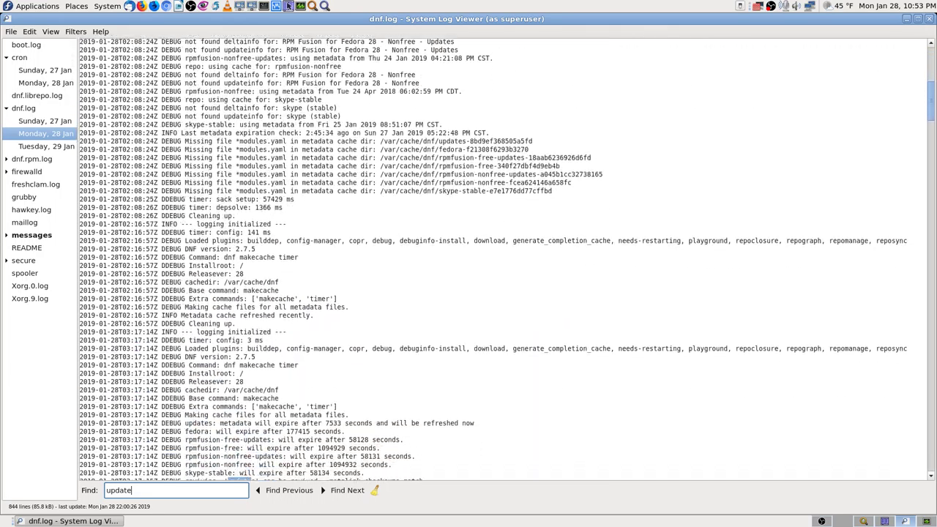
pyautogui.press('Return')
pyautogui.press('Return')
pyautogui.press('Return')
pyautogui.press('Return')
pyautogui.press('Return')
pyautogui.press('Return')
pyautogui.press('Return')
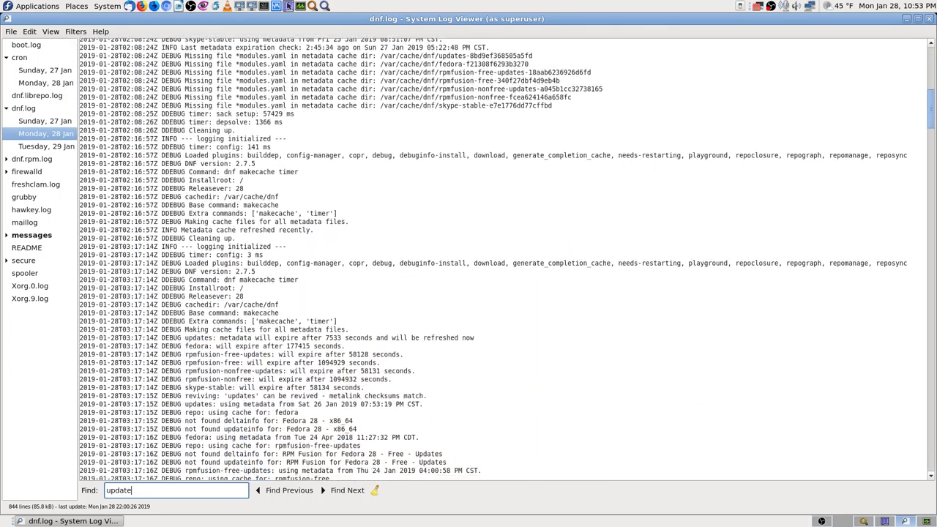
pyautogui.press('Return')
pyautogui.press('Return')
pyautogui.press('Return')
pyautogui.press('Return')
pyautogui.press('Return')
pyautogui.press('Return')
pyautogui.press('Return')
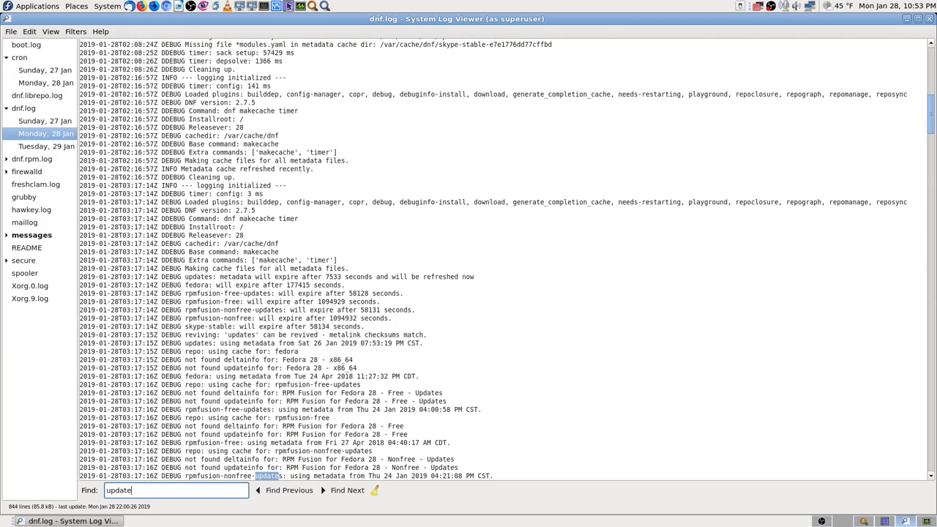
pyautogui.press('Return')
pyautogui.press('Return')
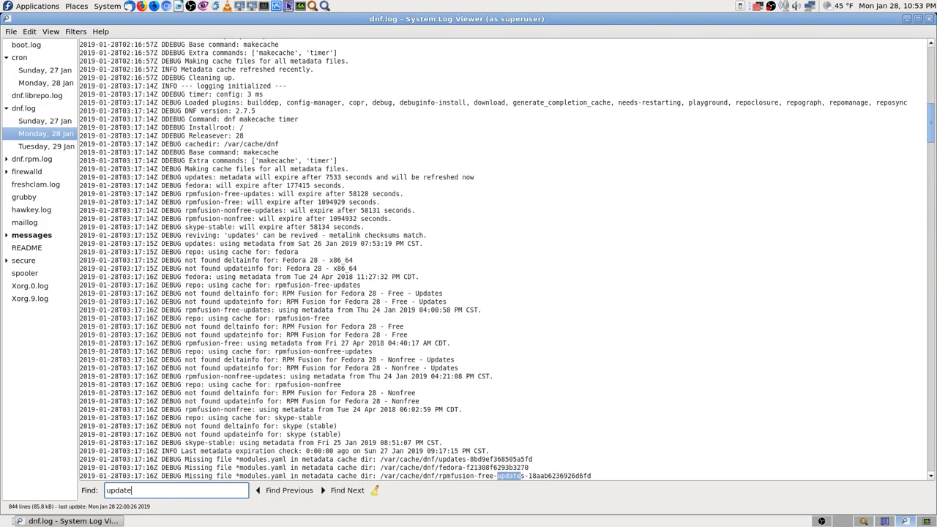
pyautogui.press('Return')
pyautogui.press('Return')
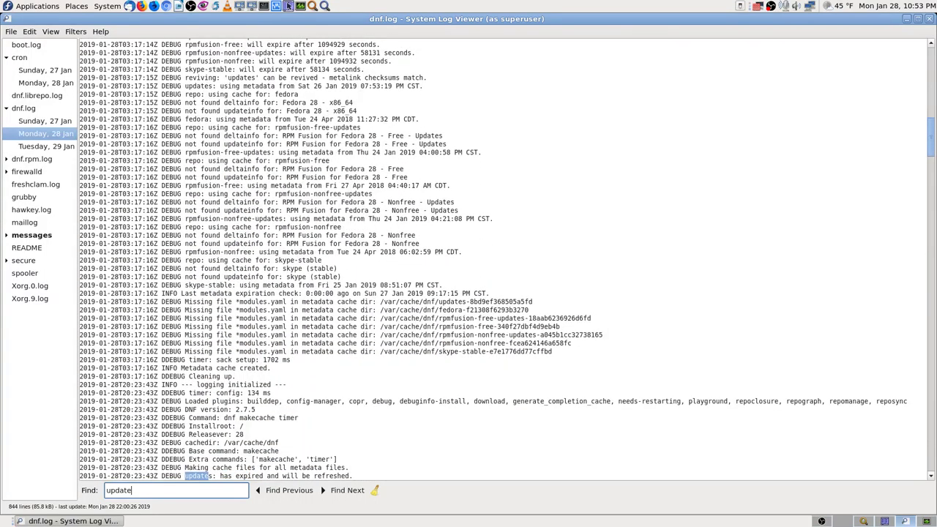
# Continue through updateinfo matches to the 22:08 skype (stable) entry, leaving the search as 'updat'.
pyautogui.press('Return')
pyautogui.press('Return')
pyautogui.press('Return')
pyautogui.press('Return')
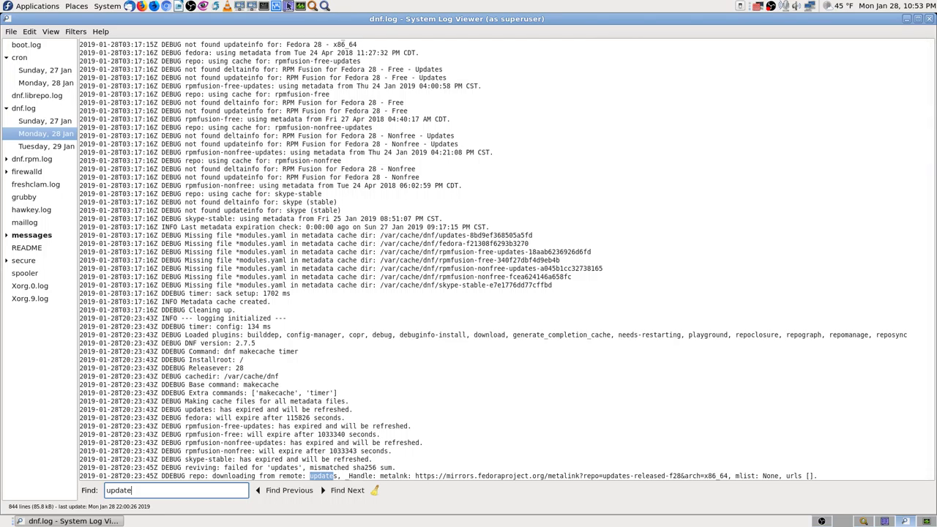
pyautogui.press('Return')
pyautogui.press('Return')
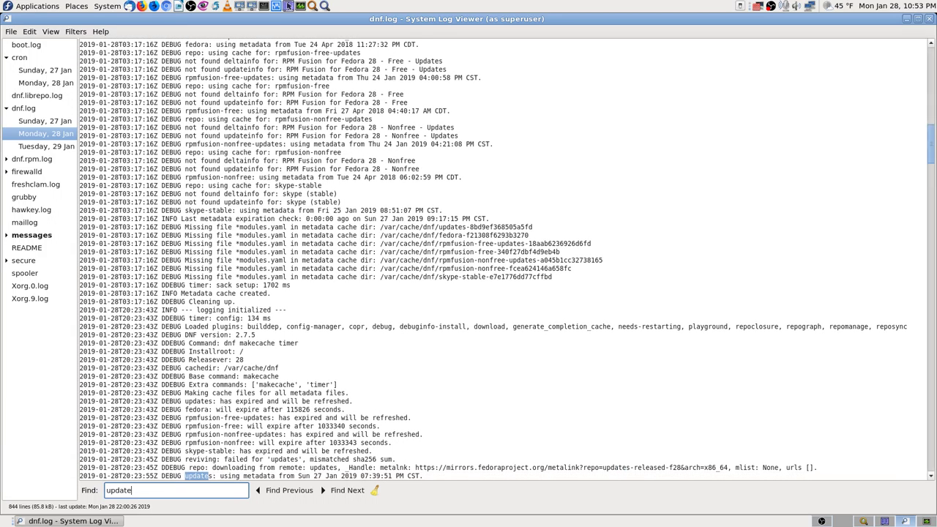
pyautogui.press('Return')
pyautogui.press('Return')
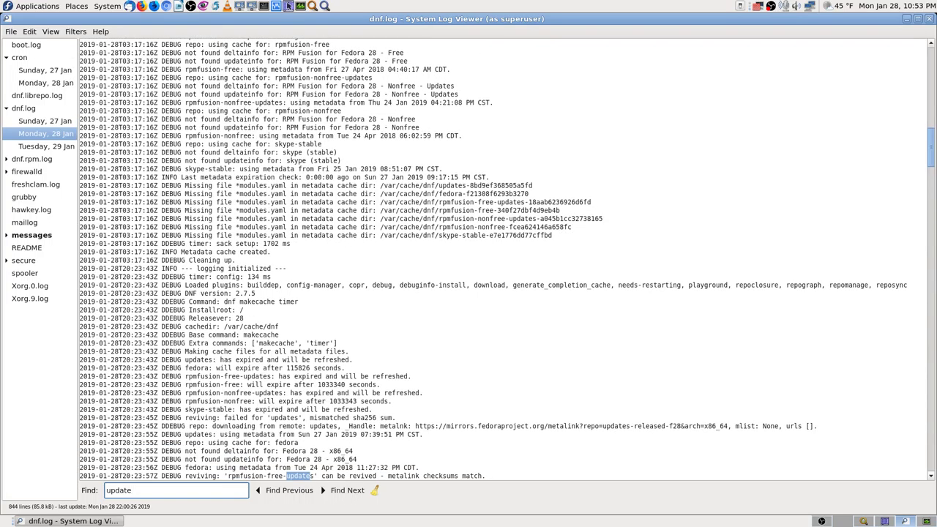
pyautogui.press('Return')
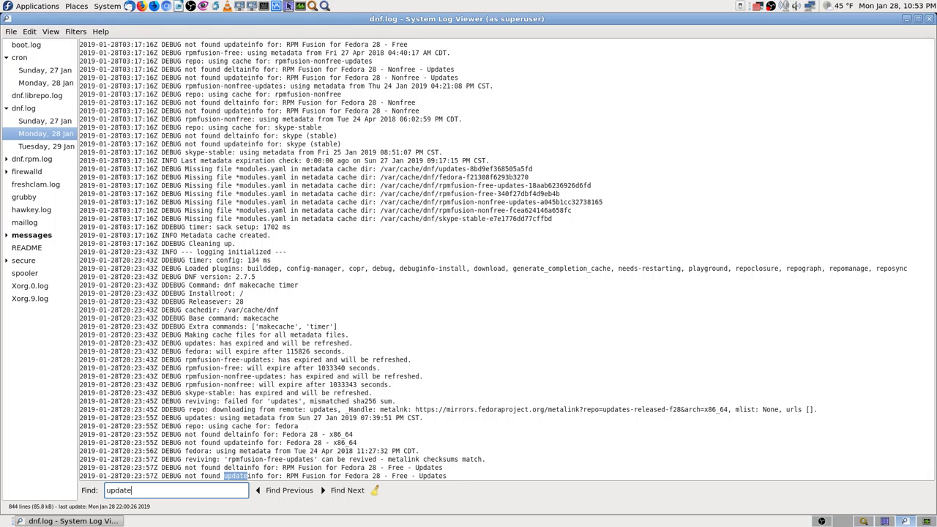
pyautogui.press('Return')
pyautogui.press('Return')
pyautogui.press('Return')
pyautogui.press('Return')
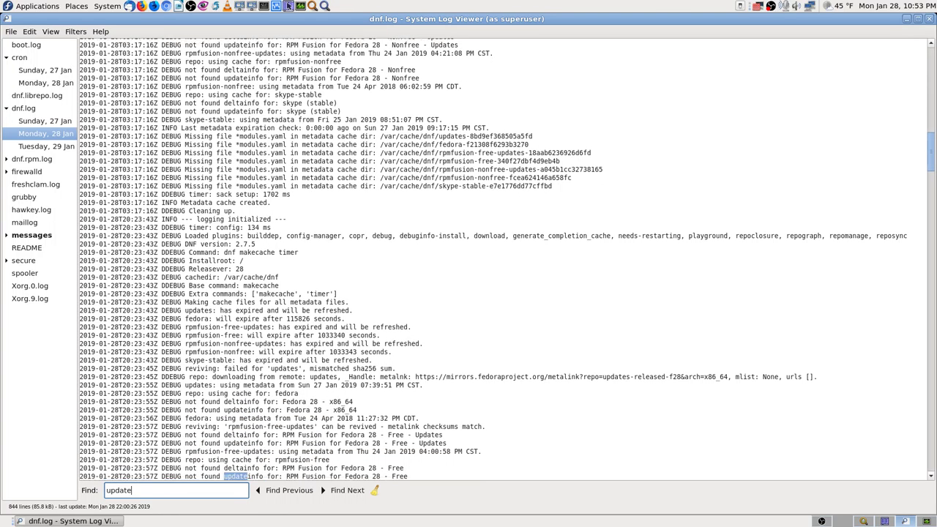
pyautogui.press('Return')
pyautogui.press('Return')
pyautogui.press('Return')
pyautogui.press('Return')
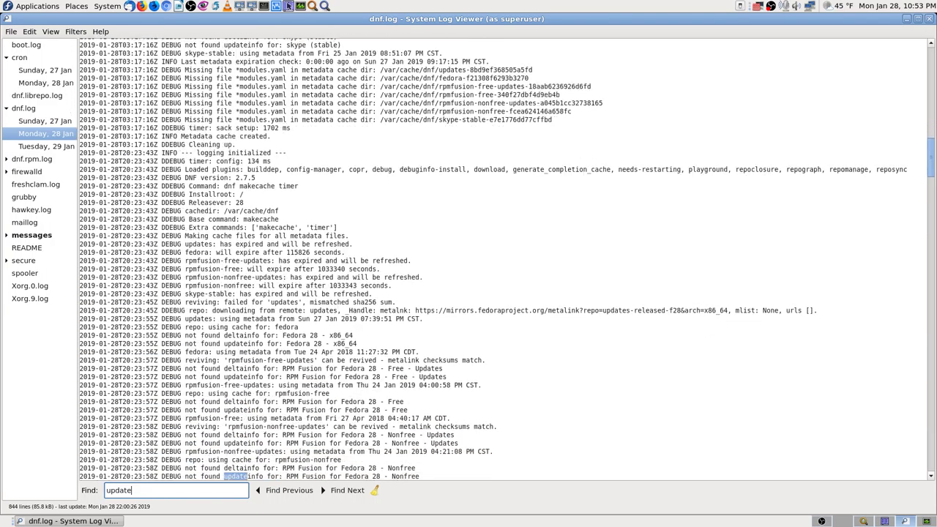
pyautogui.press('Return')
pyautogui.press('Return')
pyautogui.press('Return')
pyautogui.press('Return')
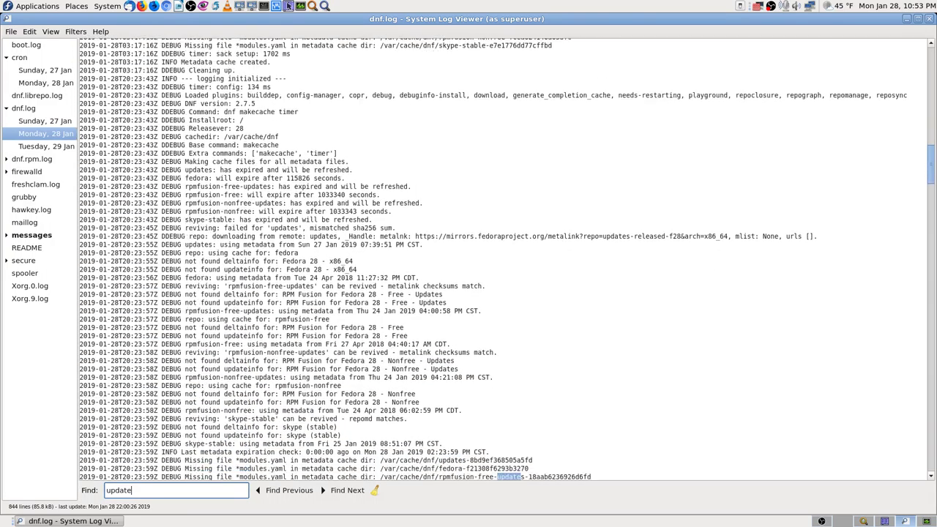
pyautogui.press('Return')
pyautogui.press('Return')
pyautogui.press('Return')
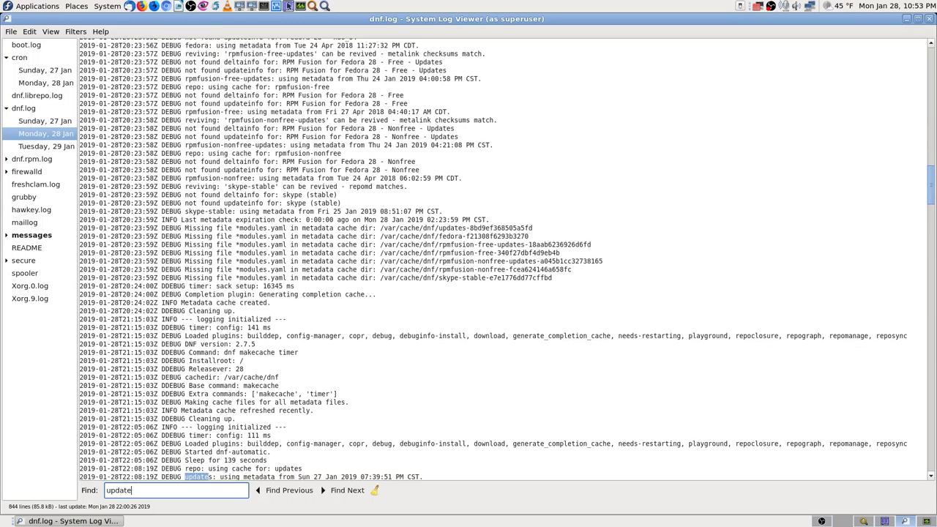
pyautogui.press('Return')
pyautogui.press('Return')
pyautogui.press('Return')
pyautogui.press('Return')
pyautogui.press('Return')
pyautogui.press('Return')
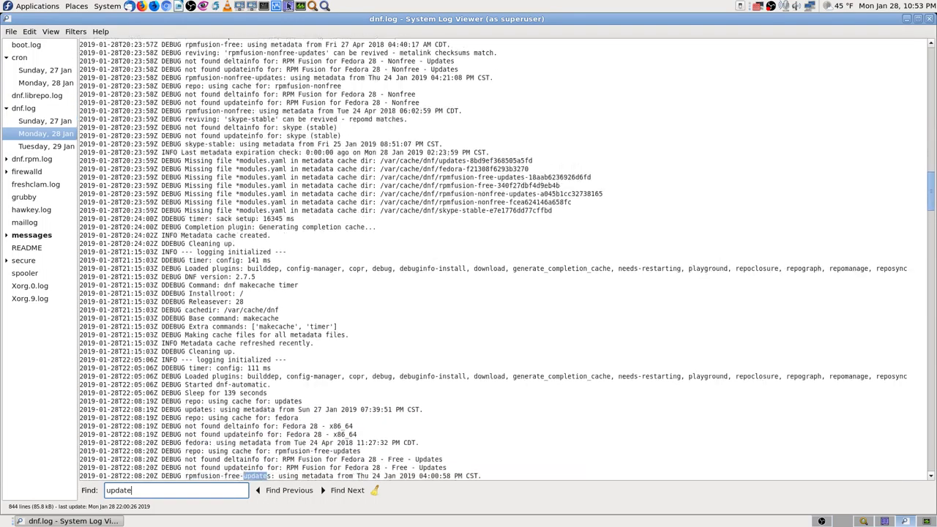
pyautogui.press('Return')
pyautogui.press('Return')
pyautogui.press('Return')
pyautogui.press('Return')
pyautogui.press('Return')
pyautogui.press('Return')
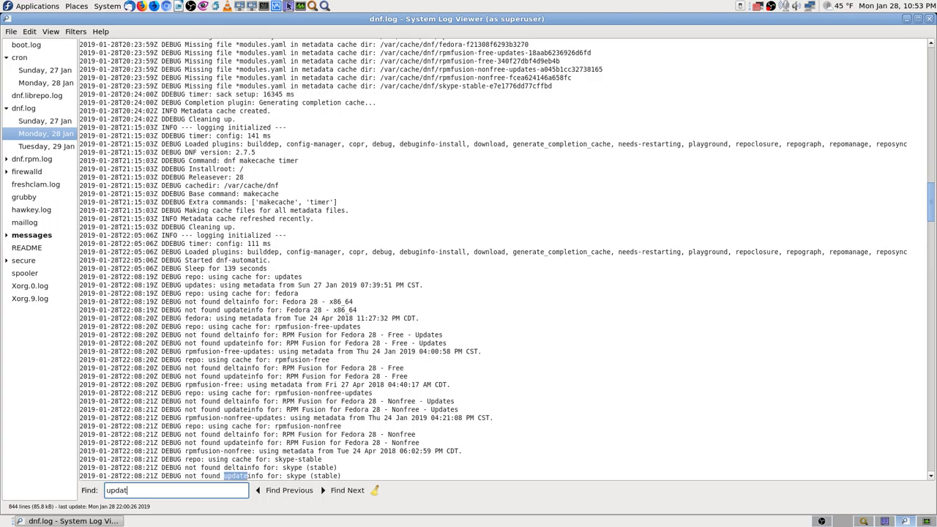
pyautogui.press('BackSpace')
pyautogui.press('BackSpace')
pyautogui.press('BackSpace')
pyautogui.press('BackSpace')
pyautogui.press('BackSpace')
# Search the log for 'finished', then 'complete'; neither is found.
pyautogui.write('finis')
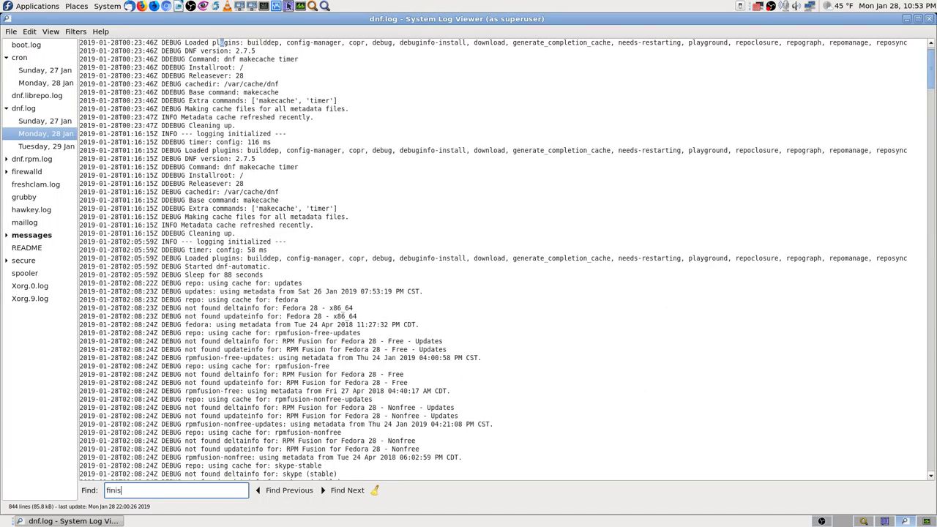
pyautogui.write('hed')
pyautogui.press('BackSpace')
pyautogui.press('BackSpace')
pyautogui.press('BackSpace')
pyautogui.press('BackSpace')
pyautogui.press('BackSpace')
pyautogui.press('BackSpace')
pyautogui.press('BackSpace')
pyautogui.press('BackSpace')
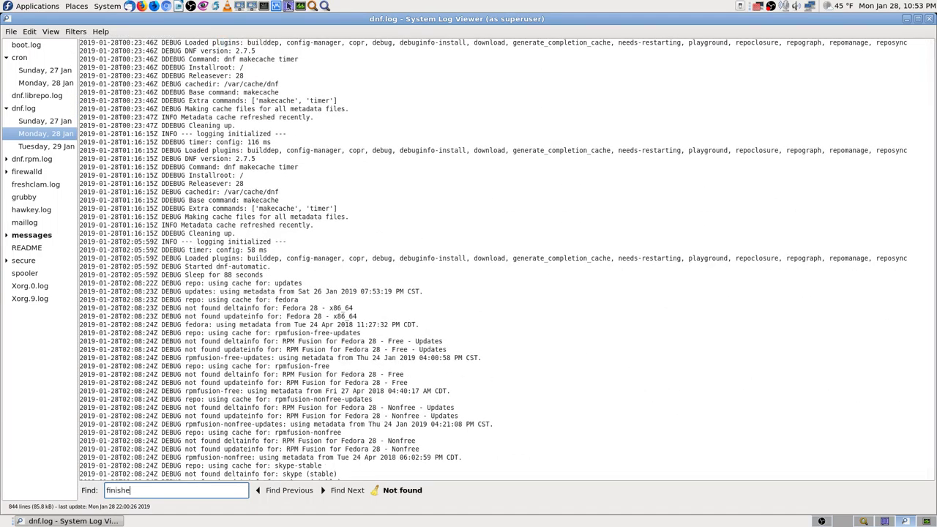
pyautogui.write('com')
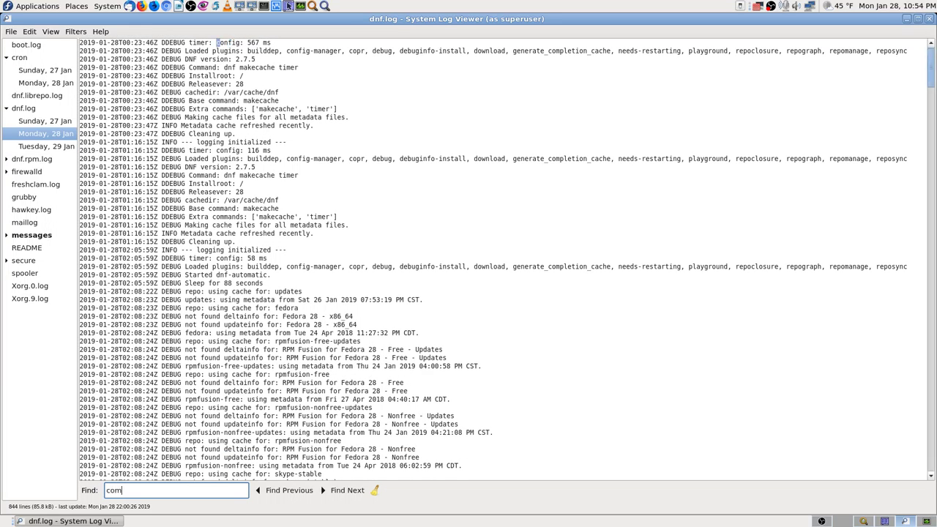
pyautogui.write('plete')
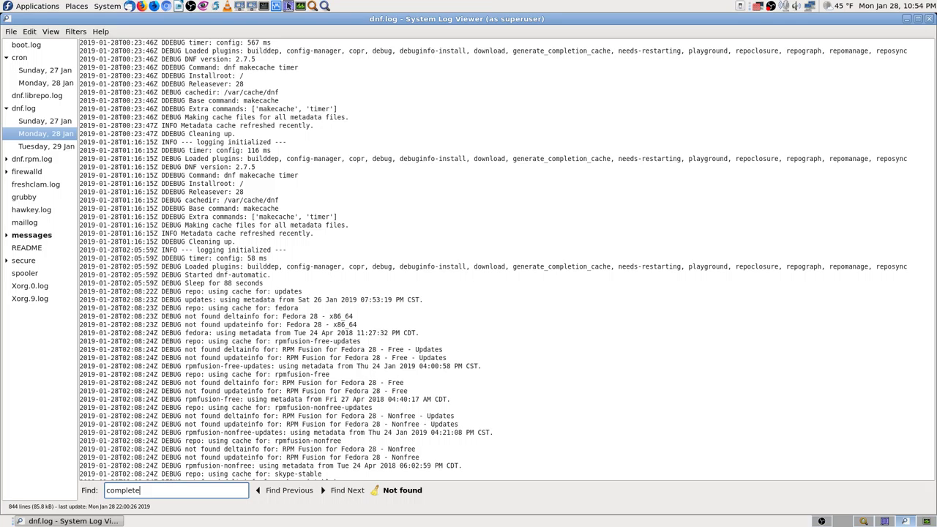
# Show the Tuesday, 29 Jan dnf.log entries and scroll through them.
pyautogui.click(32, 148)
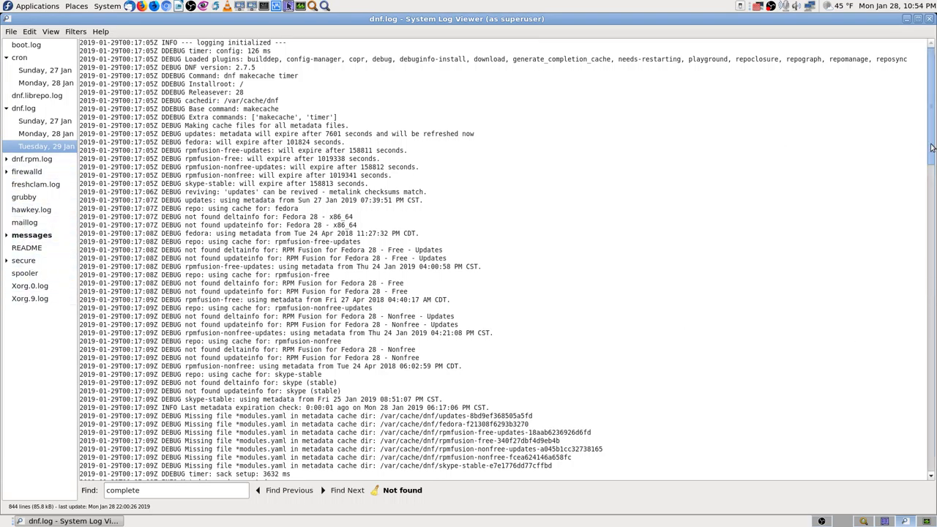
pyautogui.scroll(-5, 927, 150)
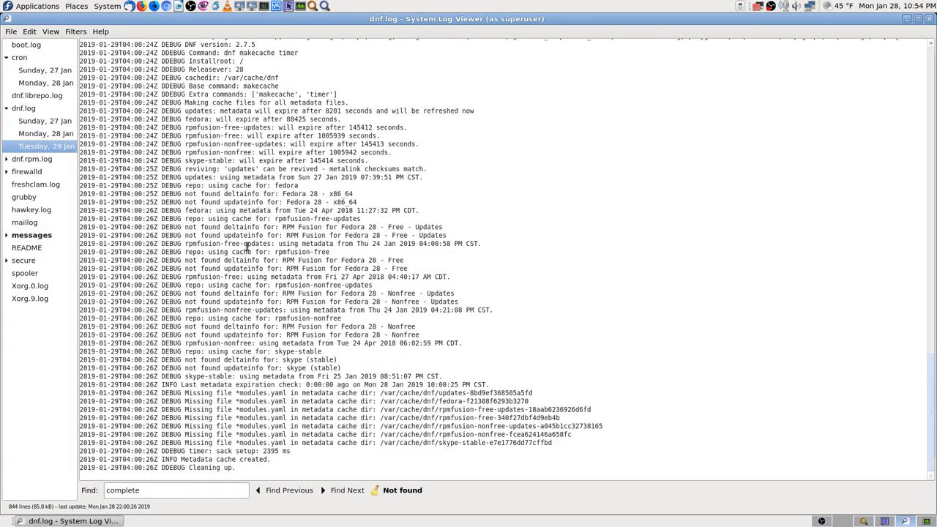
pyautogui.scroll(10, 242, 264)
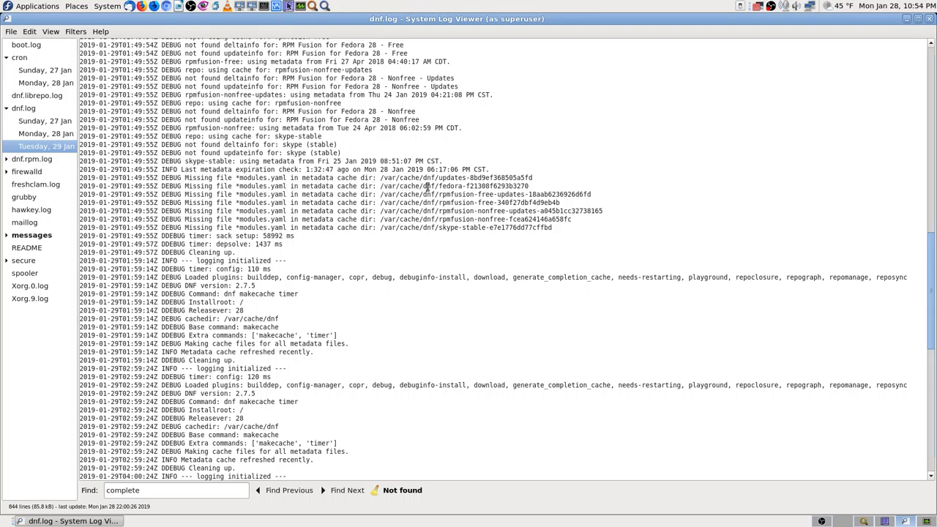
pyautogui.scroll(4, 396, 212)
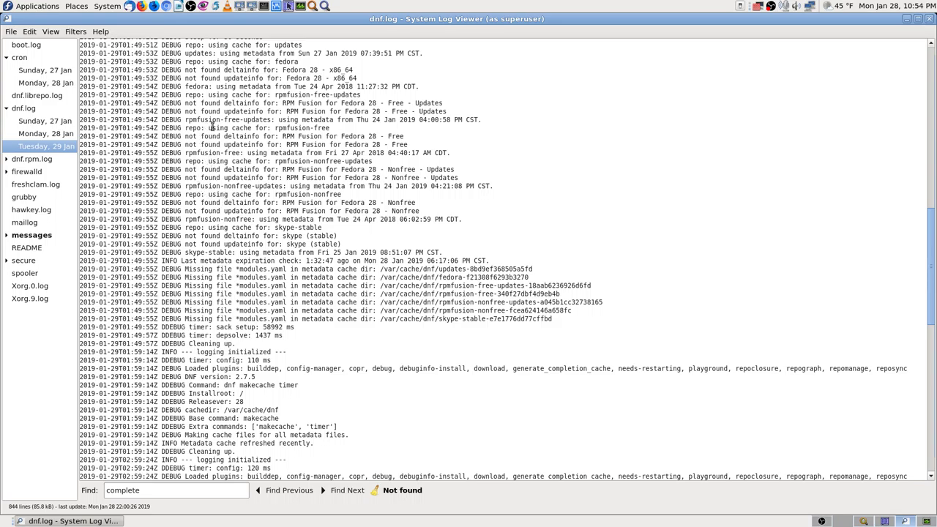
pyautogui.scroll(13, 220, 139)
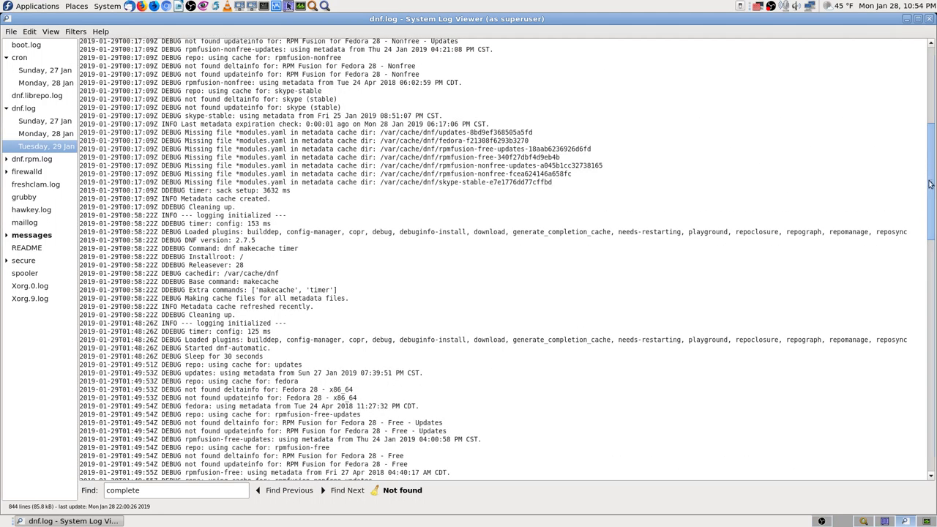
pyautogui.scroll(11, 930, 184)
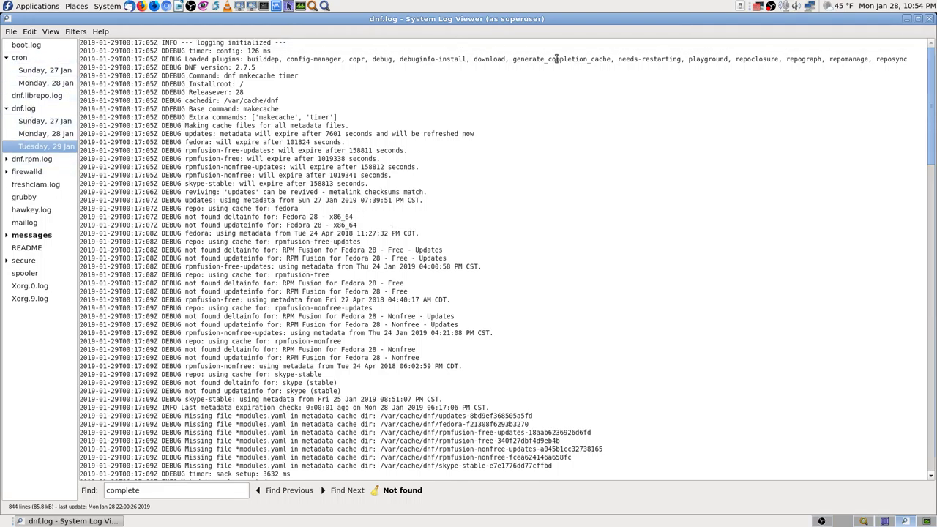
# Close the log viewer, move through the workspaces to an empty one, and launch Application Finder.
pyautogui.click(930, 19)
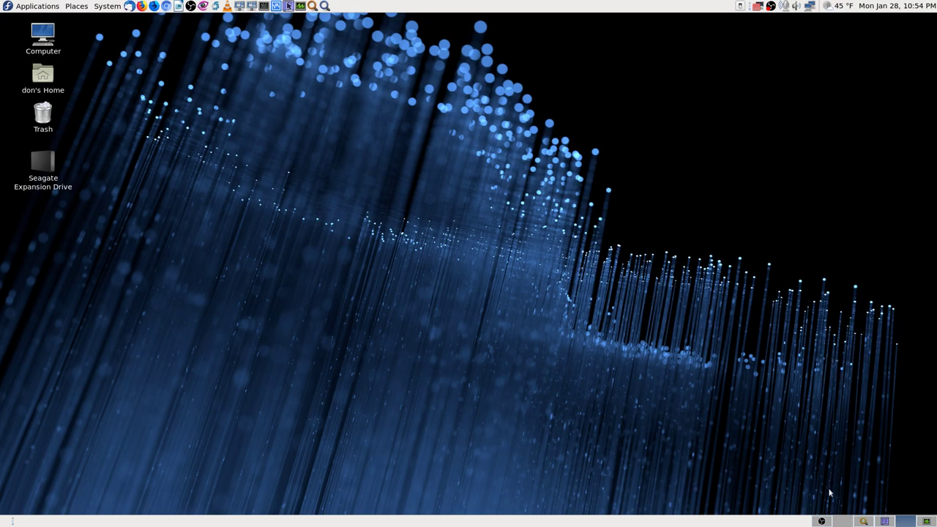
pyautogui.click(864, 521)
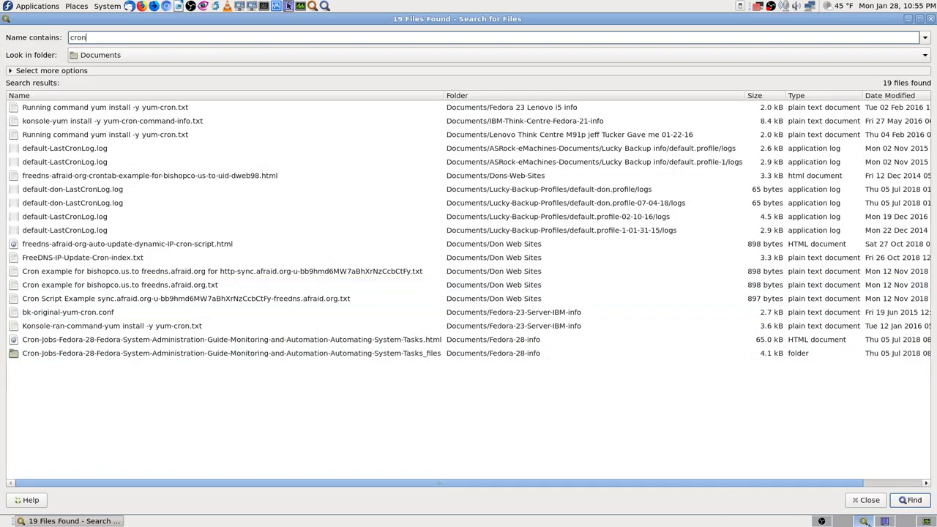
pyautogui.click(884, 522)
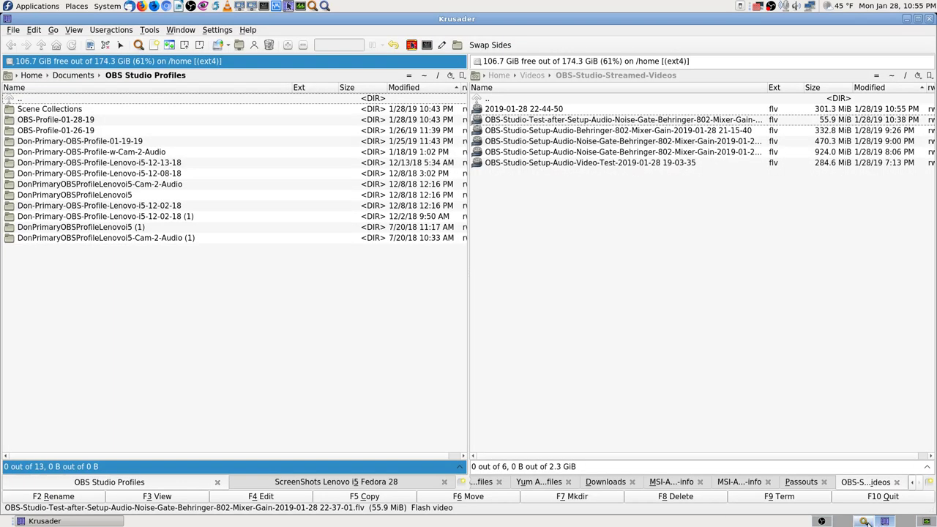
pyautogui.click(906, 521)
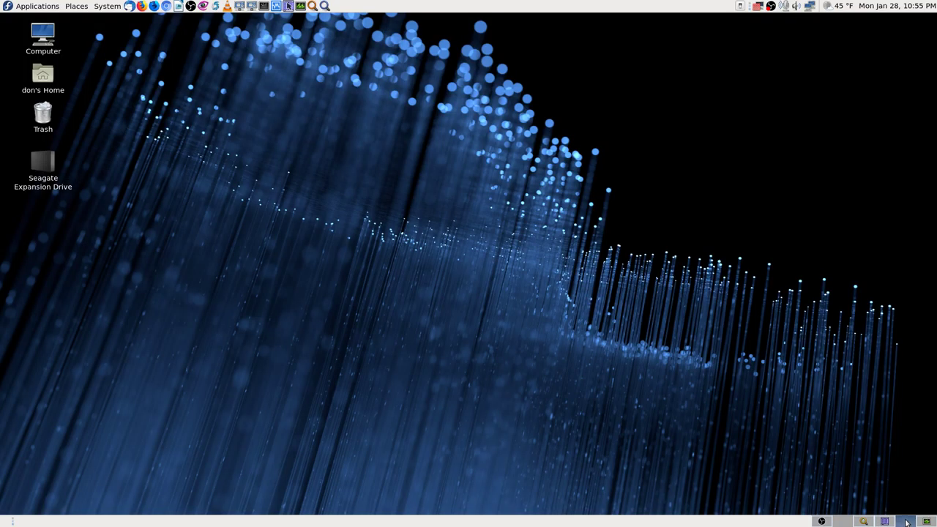
pyautogui.click(324, 6)
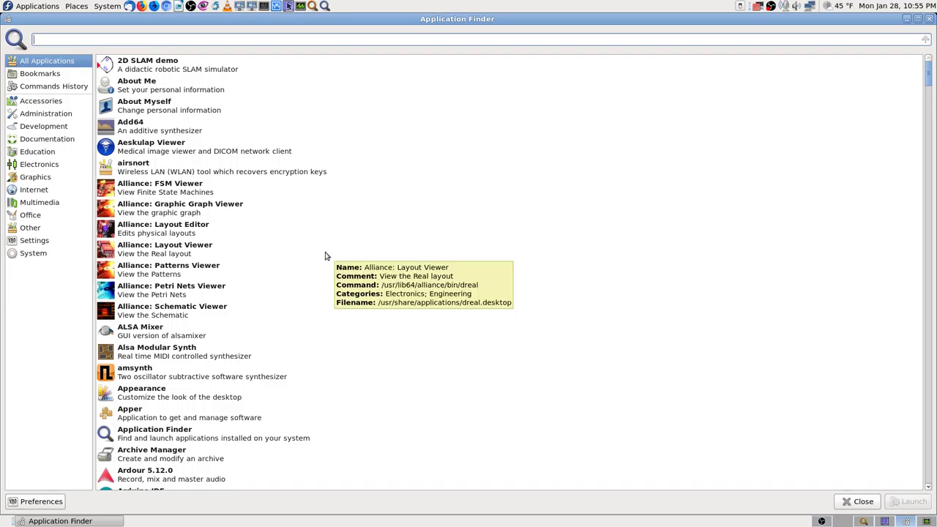
# Search applications for 'log' and edit the Logs app's launcher.
pyautogui.write('log')
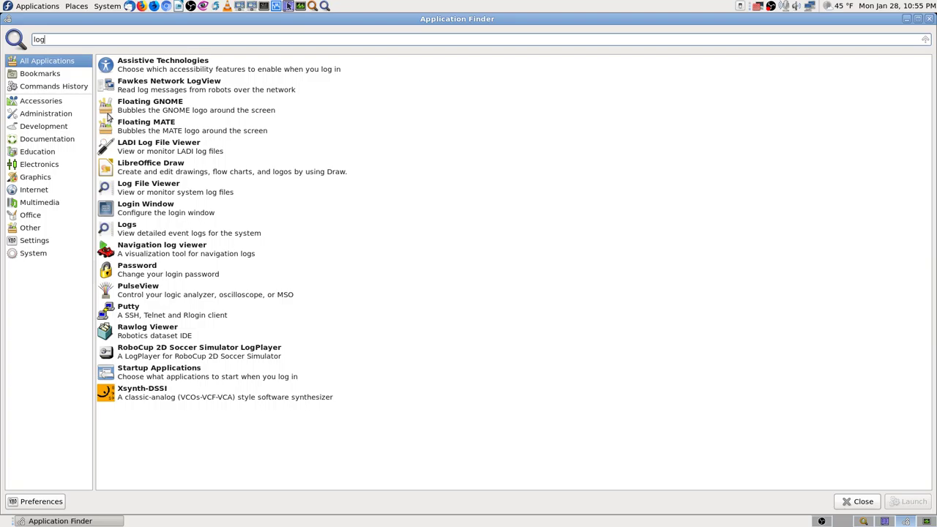
pyautogui.click(176, 86)
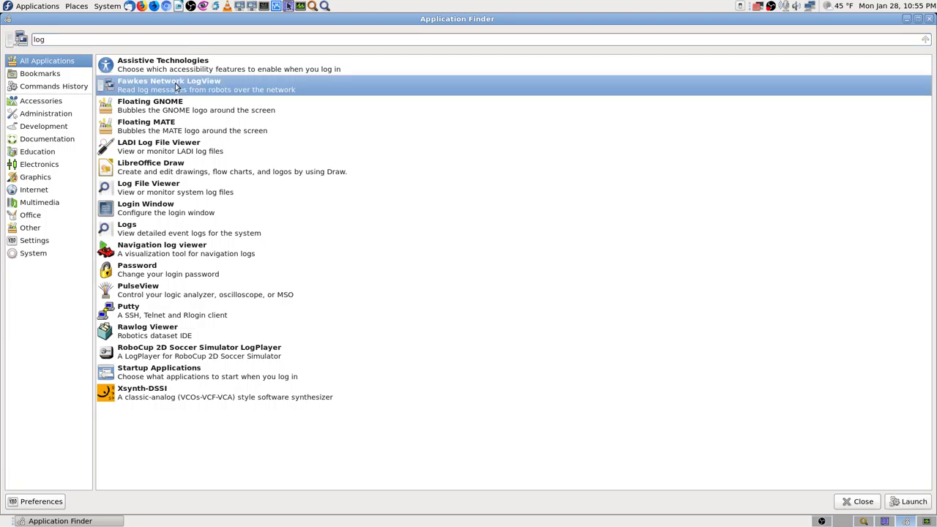
pyautogui.click(138, 188)
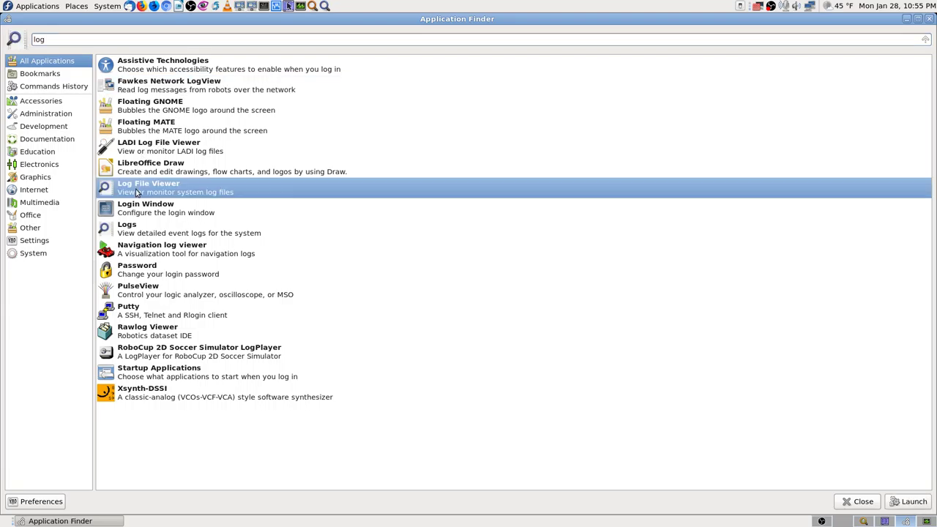
pyautogui.click(134, 233)
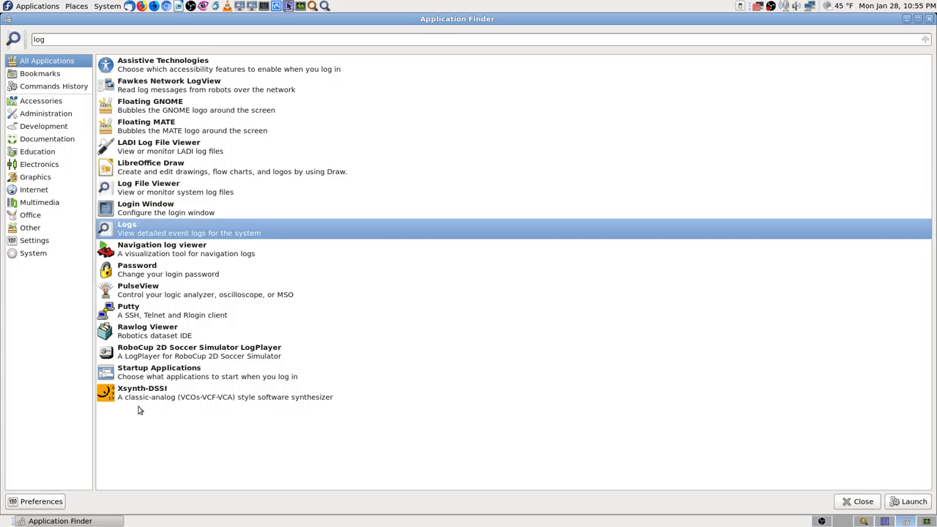
pyautogui.rightClick(190, 233)
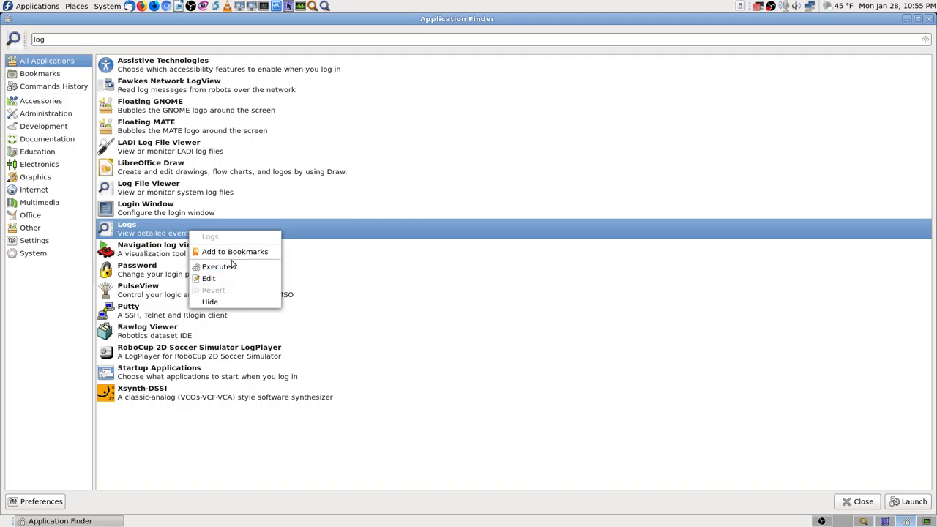
pyautogui.click(222, 282)
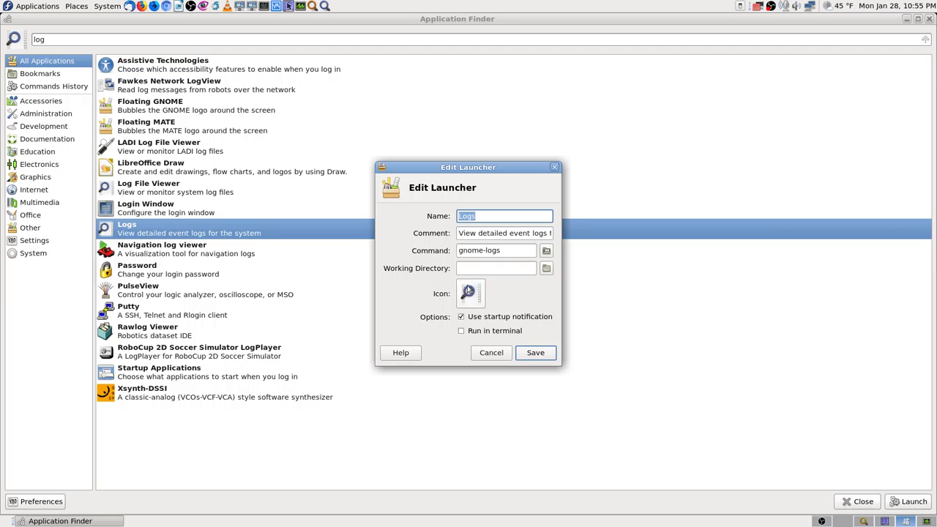
# Copy the launcher's gnome-logs command, cancel without changes, and close Application Finder.
pyautogui.moveTo(505, 250); pyautogui.dragTo(420, 247)
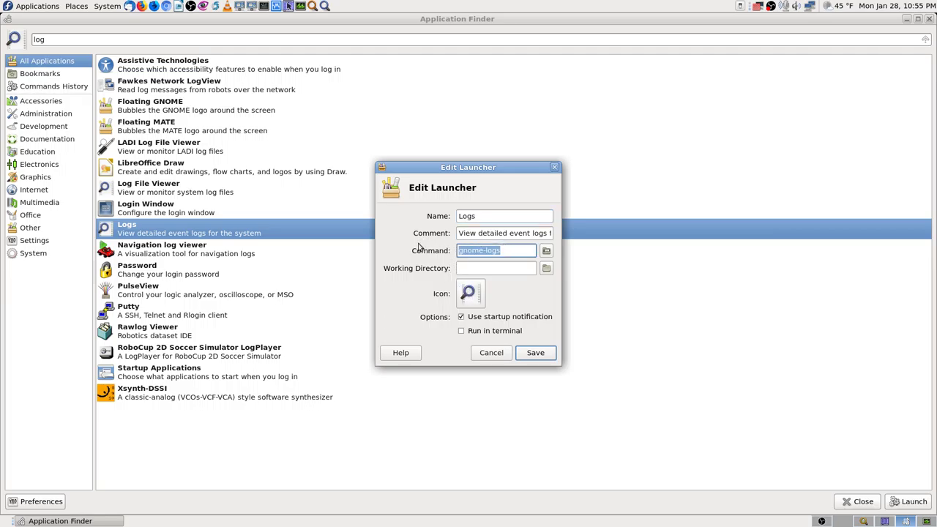
pyautogui.rightClick(471, 251)
pyautogui.click(493, 272)
pyautogui.click(489, 354)
pyautogui.click(859, 504)
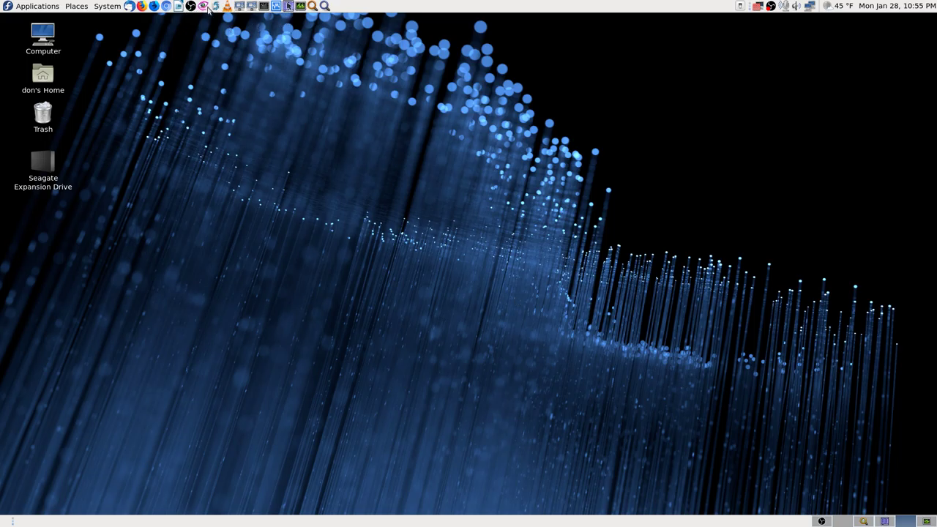
# Open a terminal, switch to root with su, and maximize the terminal.
pyautogui.click(264, 6)
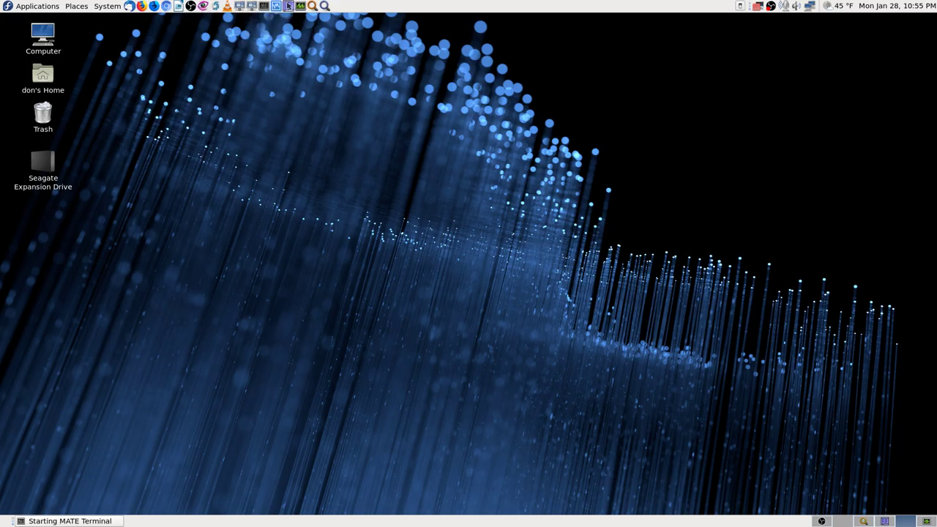
pyautogui.write('su')
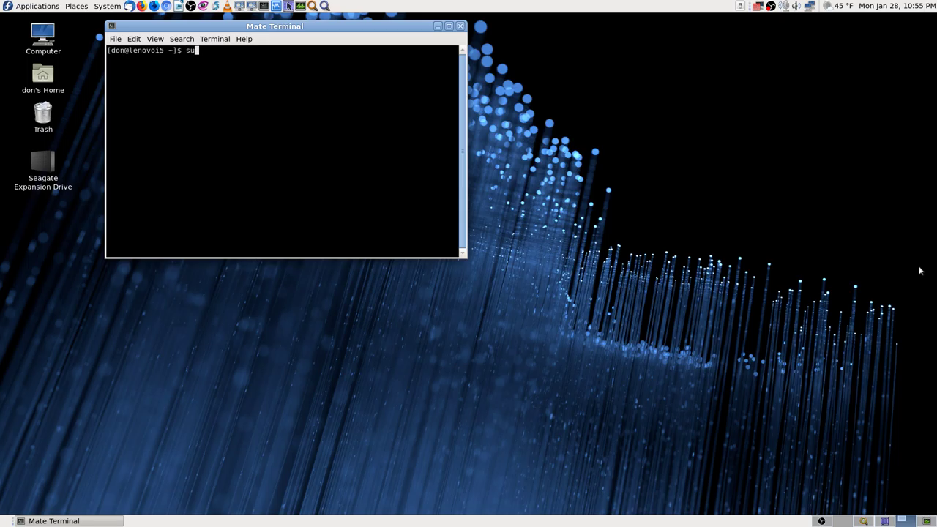
pyautogui.press('Return')
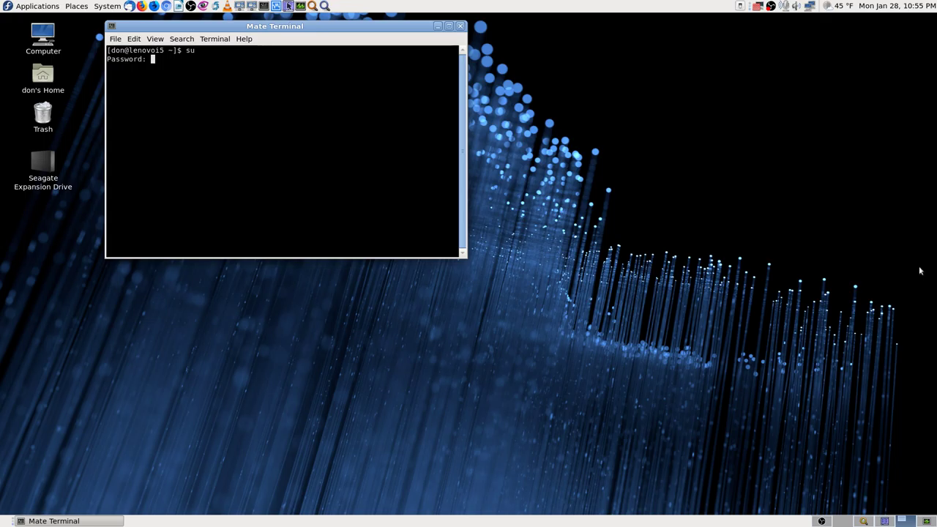
pyautogui.press('Return')
pyautogui.rightClick(224, 79)
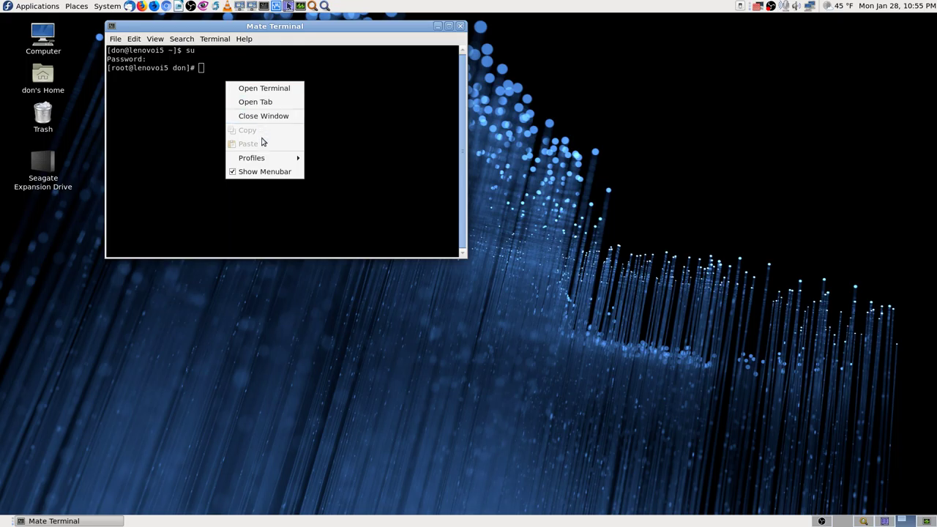
pyautogui.click(338, 97)
pyautogui.click(449, 26)
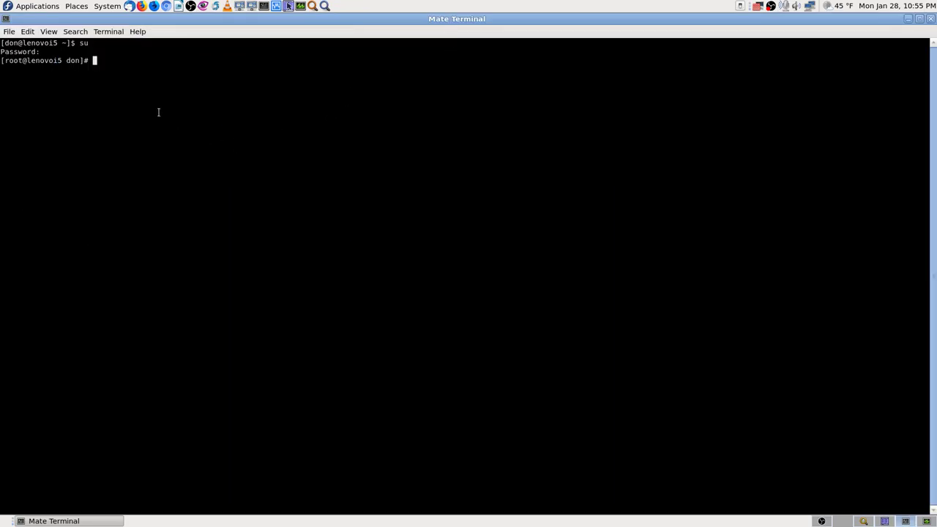
# Hide the OBS recording window to bring the root terminal back into view.
pyautogui.click(822, 521)
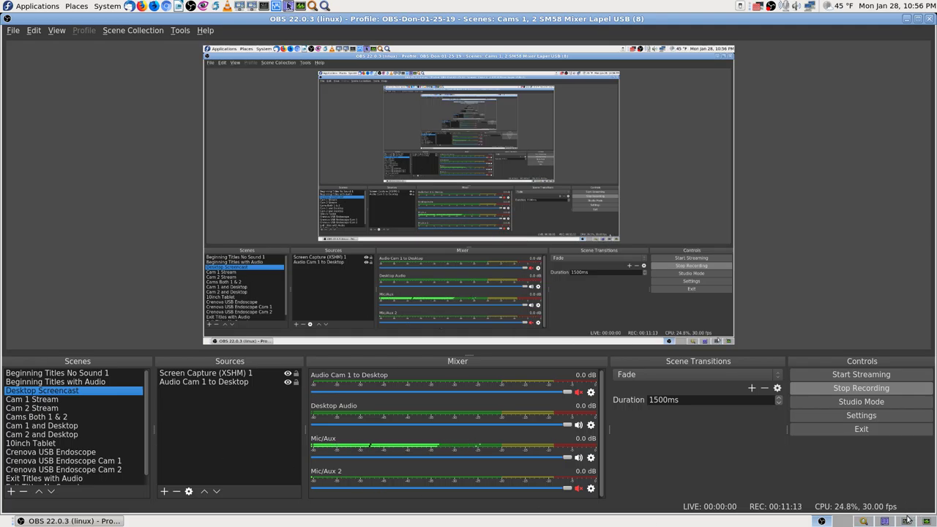
pyautogui.click(822, 521)
pyautogui.rightClick(127, 76)
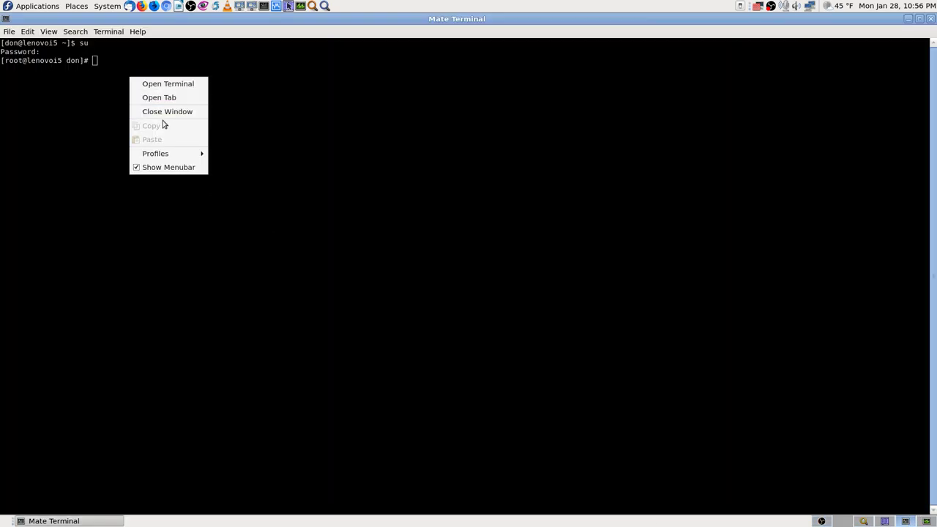
pyautogui.click(354, 192)
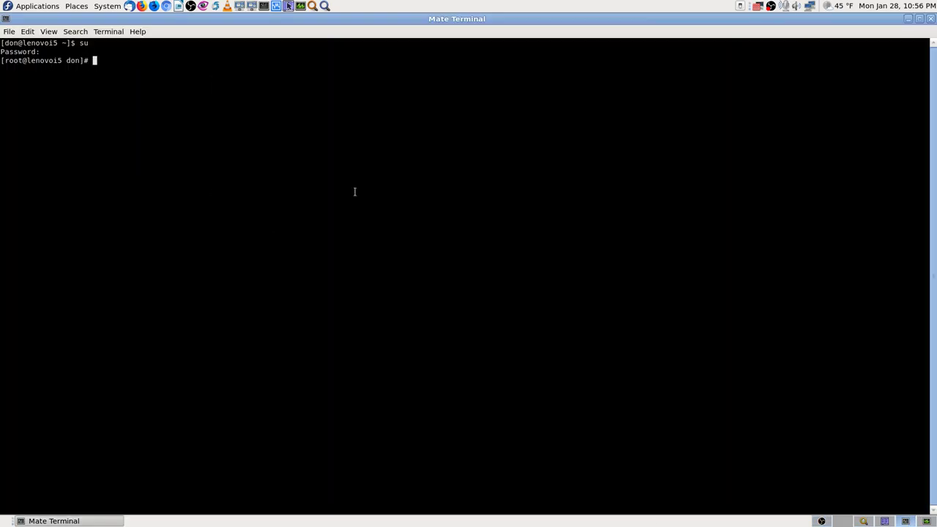
pyautogui.rightClick(101, 66)
pyautogui.click(268, 107)
# Run gnome-logs as root, maximize the Logs window, and list All entries.
pyautogui.write('gnome-logs')
pyautogui.press('Return')
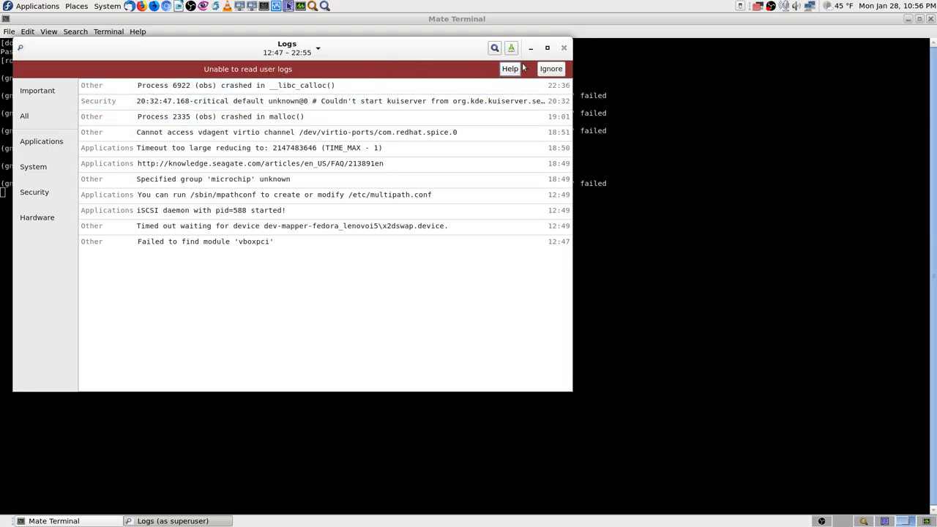
pyautogui.click(547, 47)
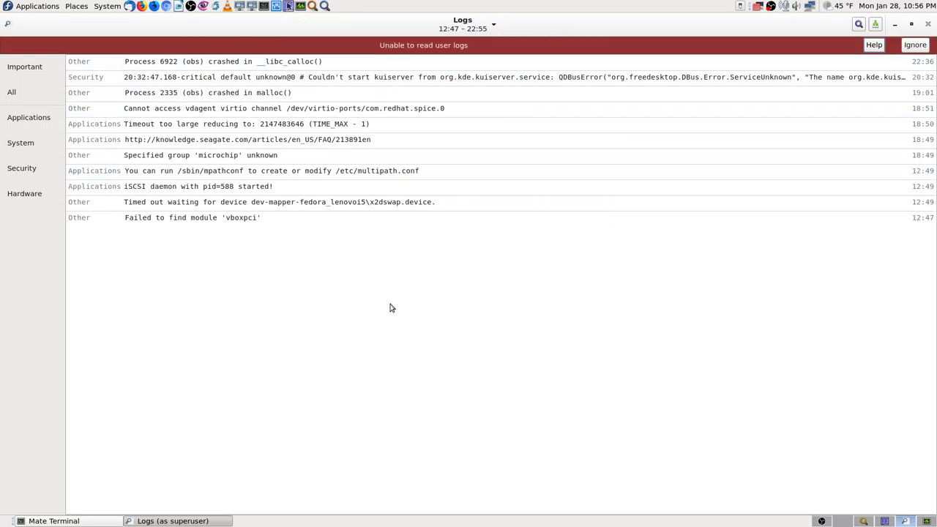
pyautogui.click(16, 95)
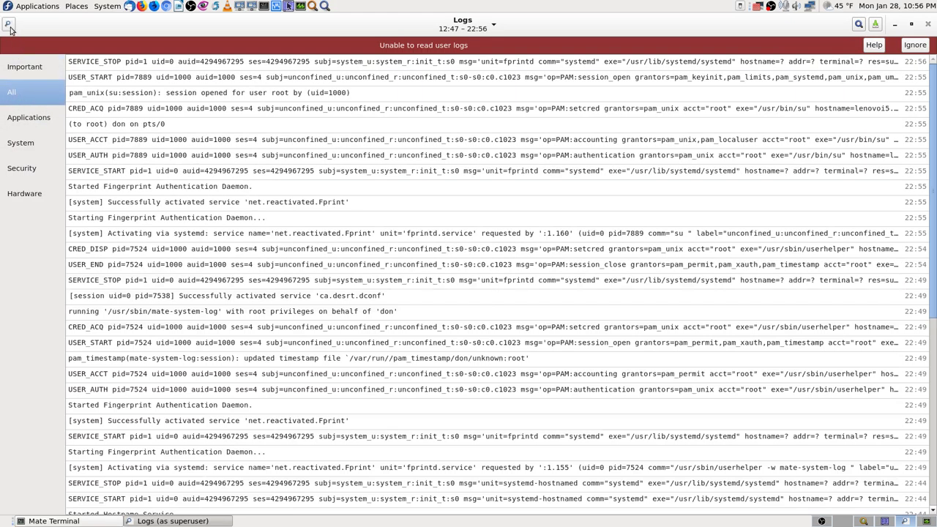
# Open and close the Logs application menu.
pyautogui.click(7, 24)
pyautogui.click(273, 33)
pyautogui.click(12, 27)
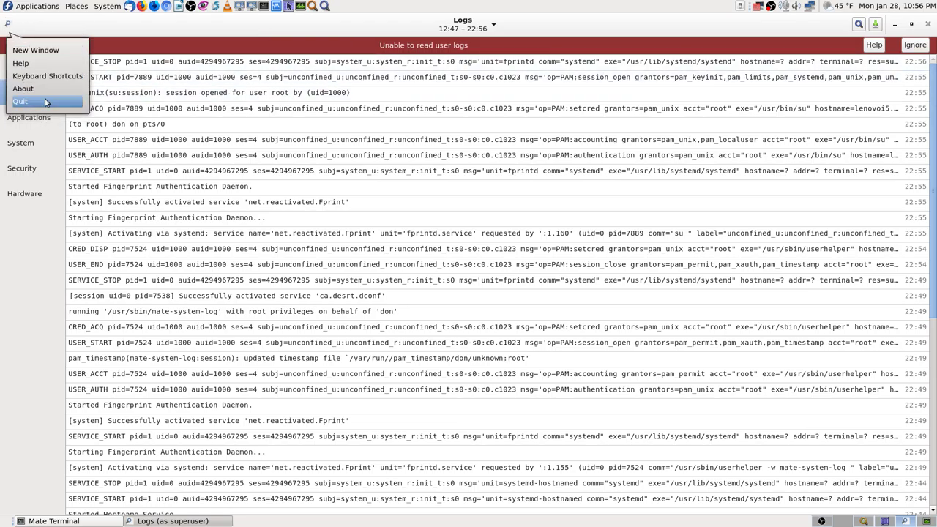
pyautogui.click(173, 29)
# Filter the log entries by 'update', then replace the search with 'dnf'.
pyautogui.click(860, 24)
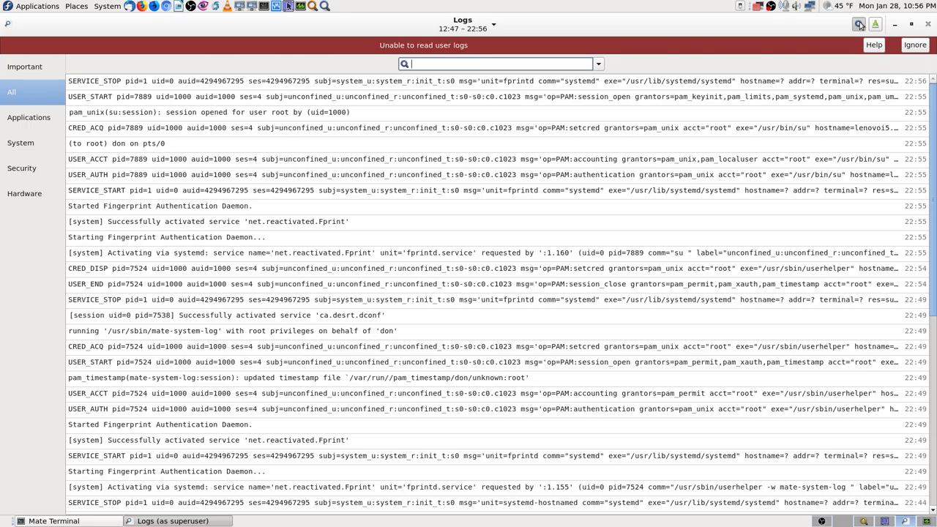
pyautogui.write('updatg')
pyautogui.press('BackSpace')
pyautogui.write('e')
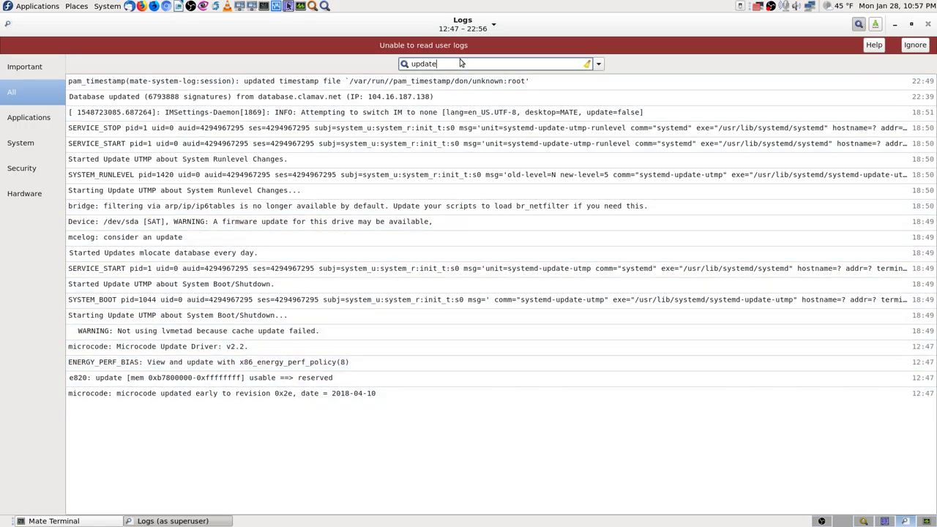
pyautogui.press('BackSpace')
pyautogui.press('BackSpace')
pyautogui.press('BackSpace')
pyautogui.press('BackSpace')
pyautogui.press('BackSpace')
pyautogui.press('BackSpace')
pyautogui.write('dnf')
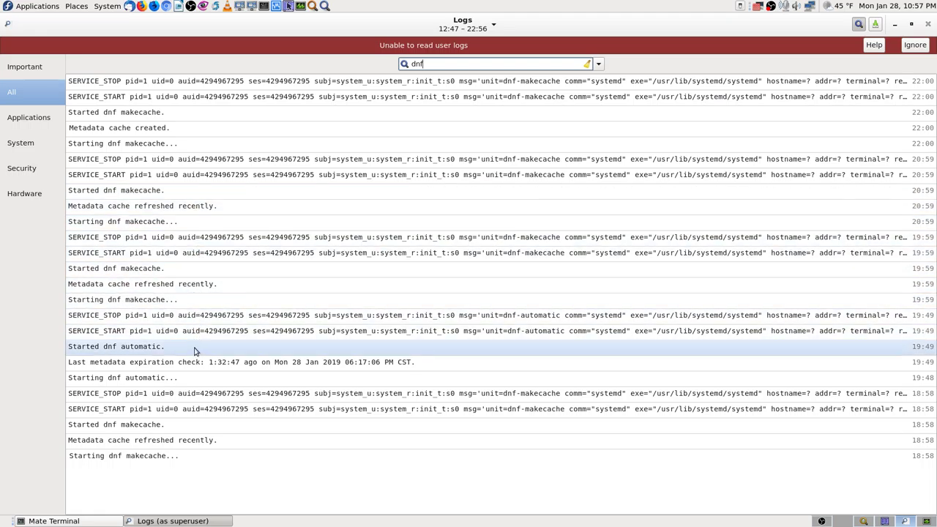
# View the details of the Started and Starting dnf automatic entries.
pyautogui.click(164, 355)
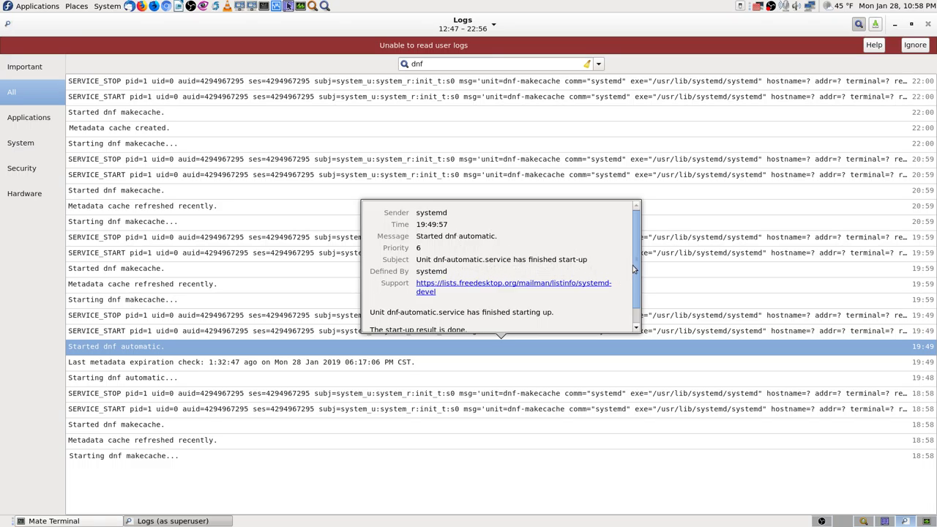
pyautogui.scroll(-1, 636, 286)
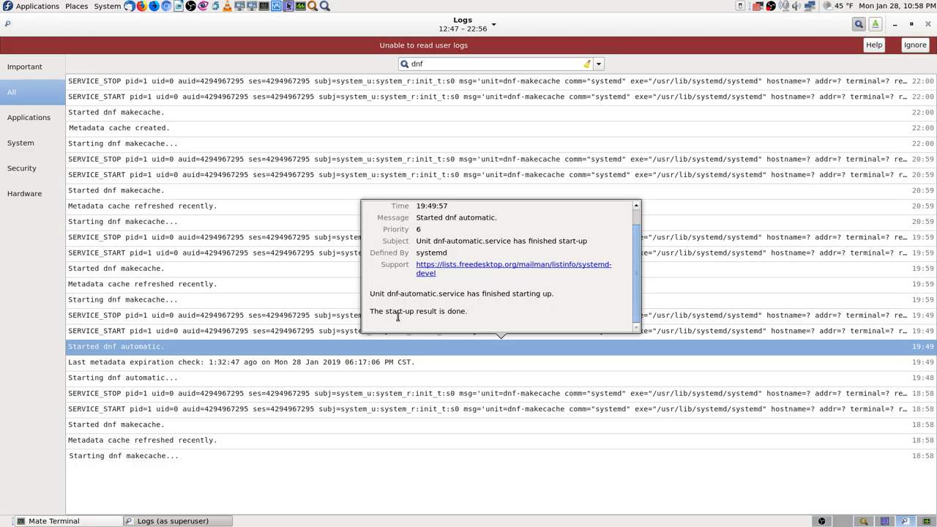
pyautogui.click(534, 355)
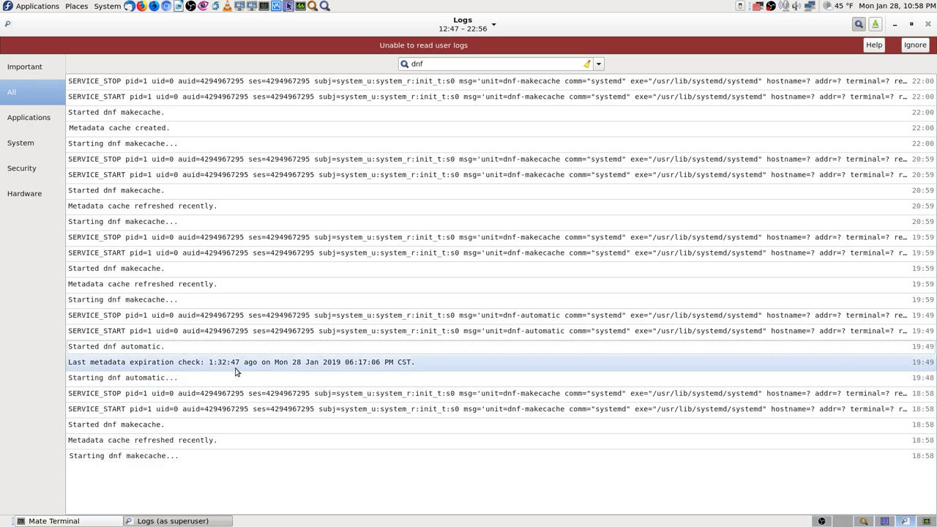
pyautogui.click(186, 381)
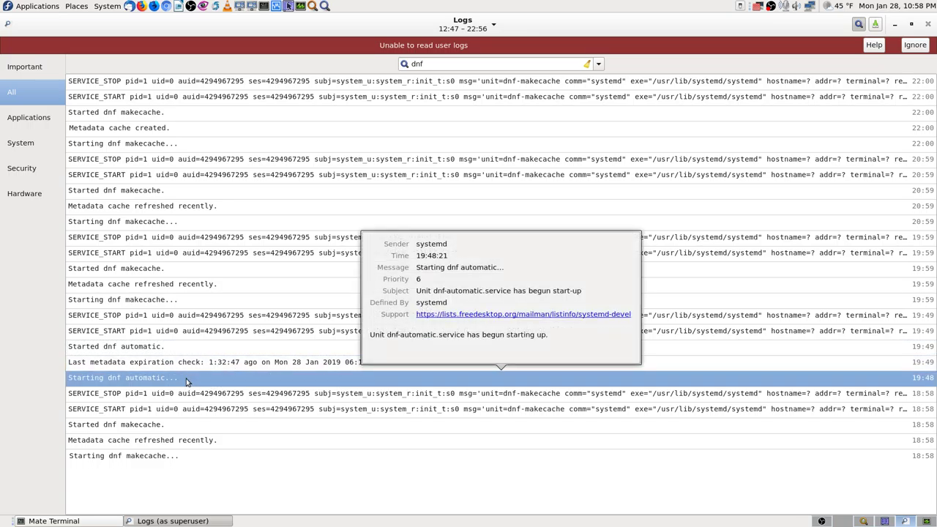
pyautogui.click(186, 381)
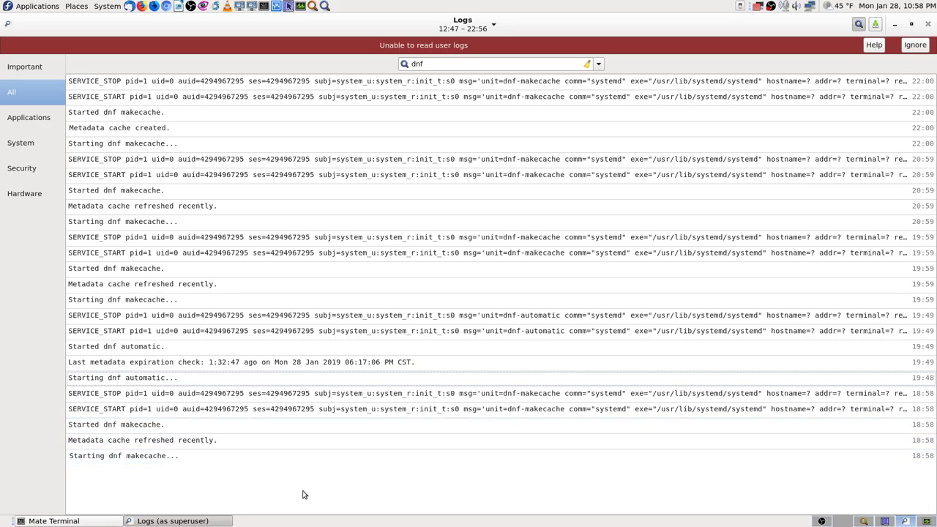
# Try searching 'dnf update', then 'update' and 'updates', before trimming the search back.
pyautogui.click(440, 61)
pyautogui.write('update')
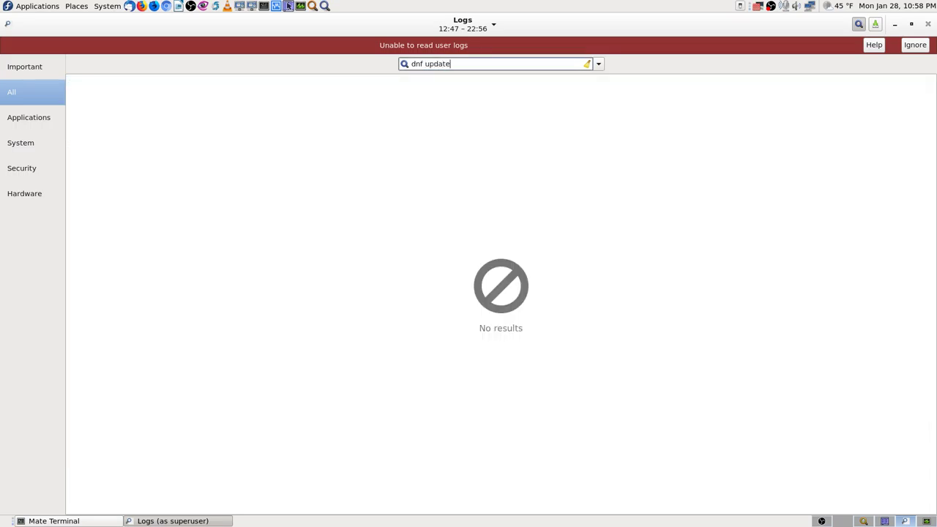
pyautogui.press('Delete')
pyautogui.press('Delete')
pyautogui.press('Delete')
pyautogui.press('Delete')
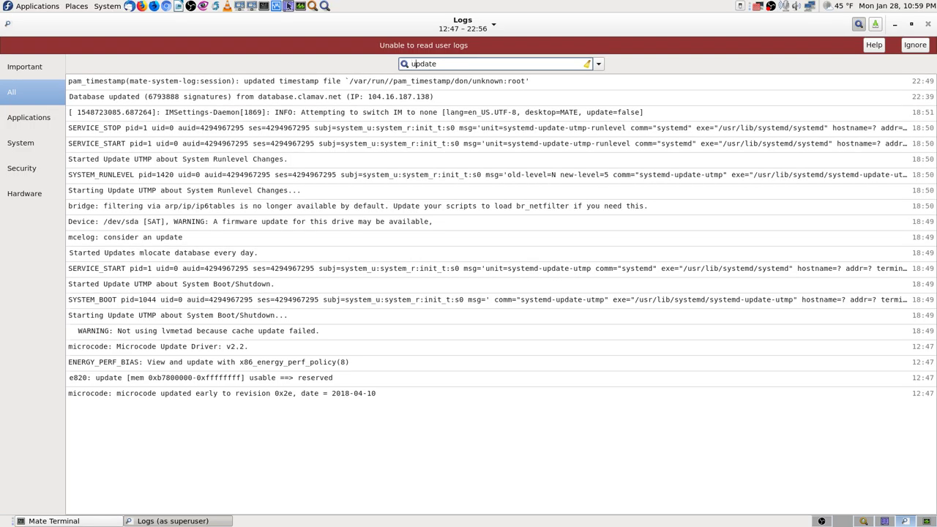
pyautogui.write('s')
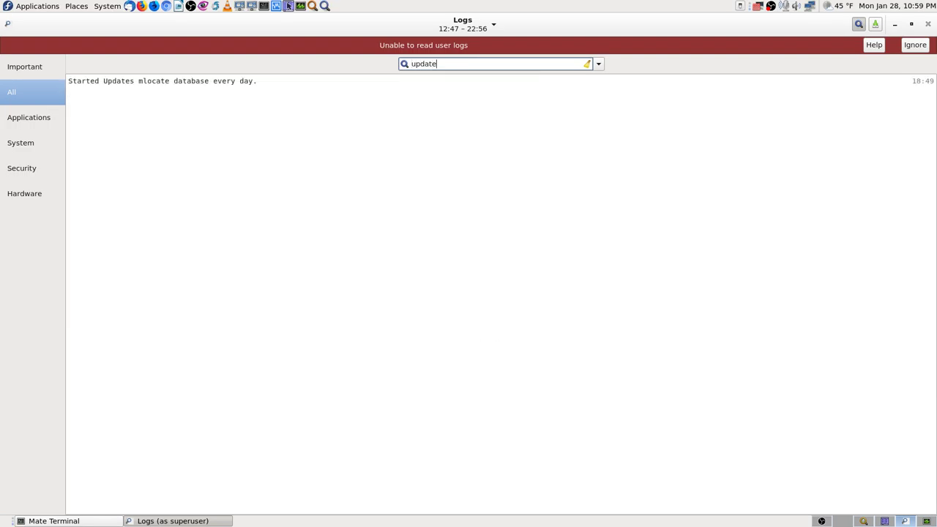
pyautogui.press('BackSpace')
pyautogui.press('BackSpace')
pyautogui.press('BackSpace')
pyautogui.press('BackSpace')
pyautogui.press('BackSpace')
pyautogui.press('BackSpace')
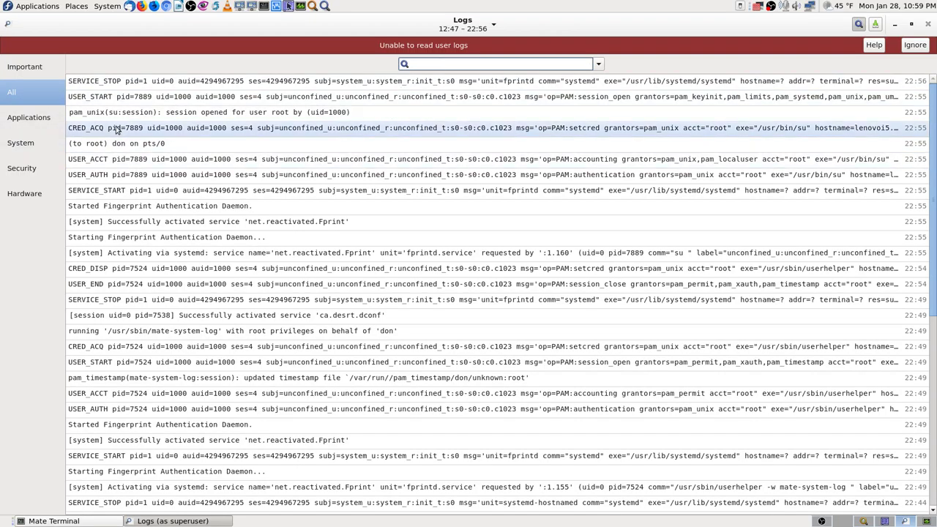
# Close GNOME Logs, keeping the terminal open by cancelling its close dialog.
pyautogui.click(929, 24)
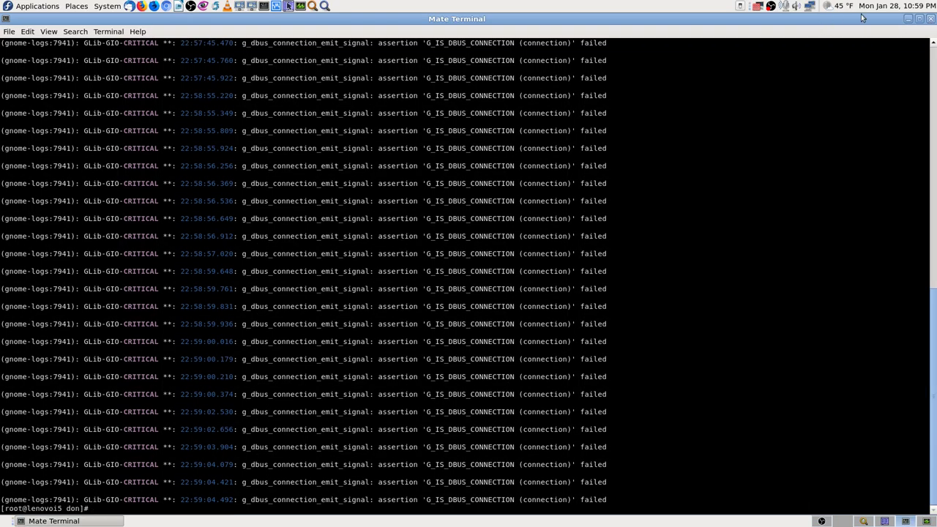
pyautogui.click(931, 19)
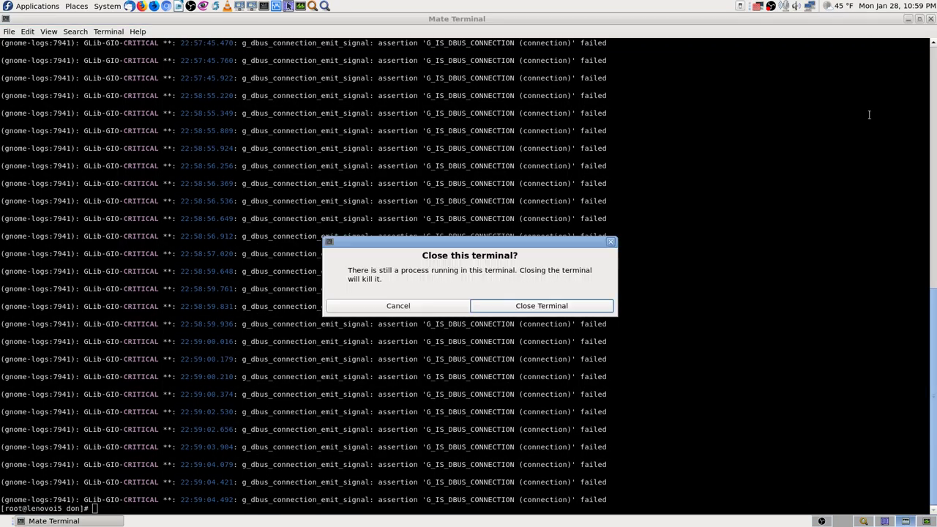
pyautogui.click(432, 307)
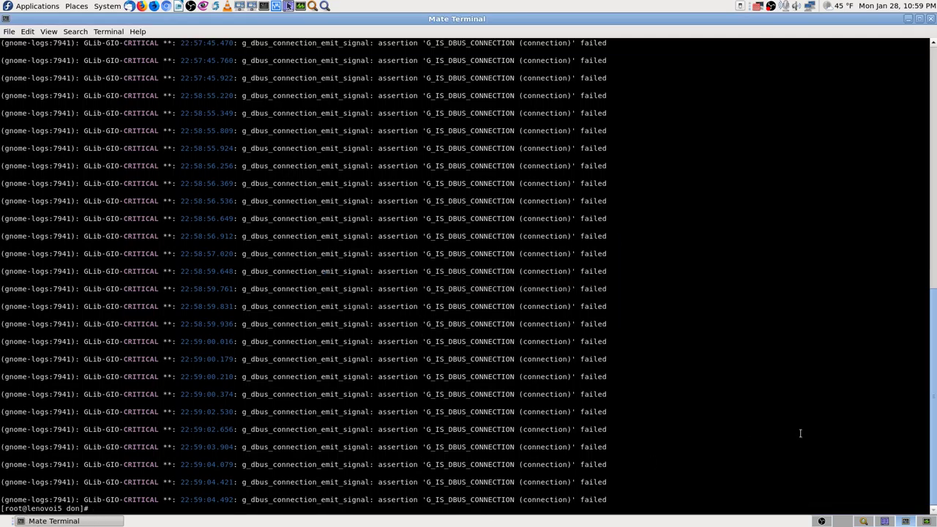
# Clear the terminal output with clear and move to the workspace where Firefox is starting.
pyautogui.write('clear')
pyautogui.press('Return')
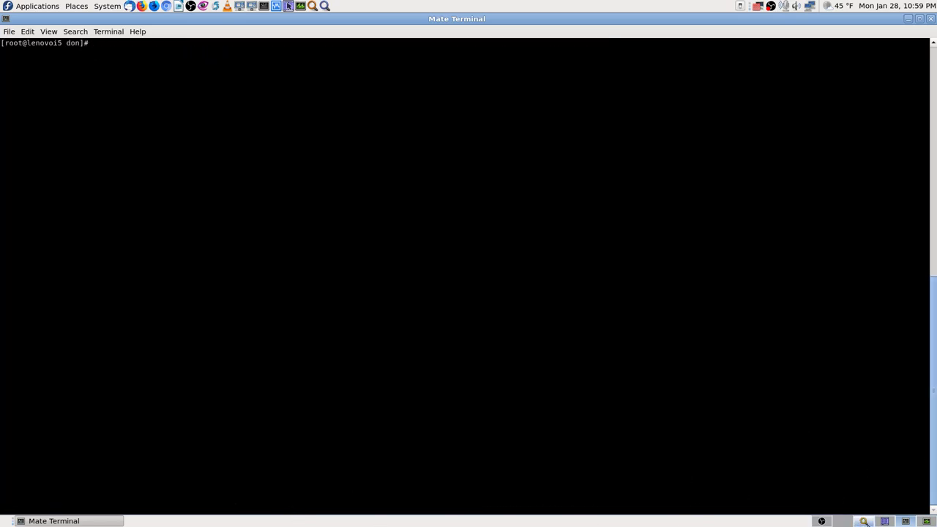
pyautogui.click(843, 522)
pyautogui.click(142, 6)
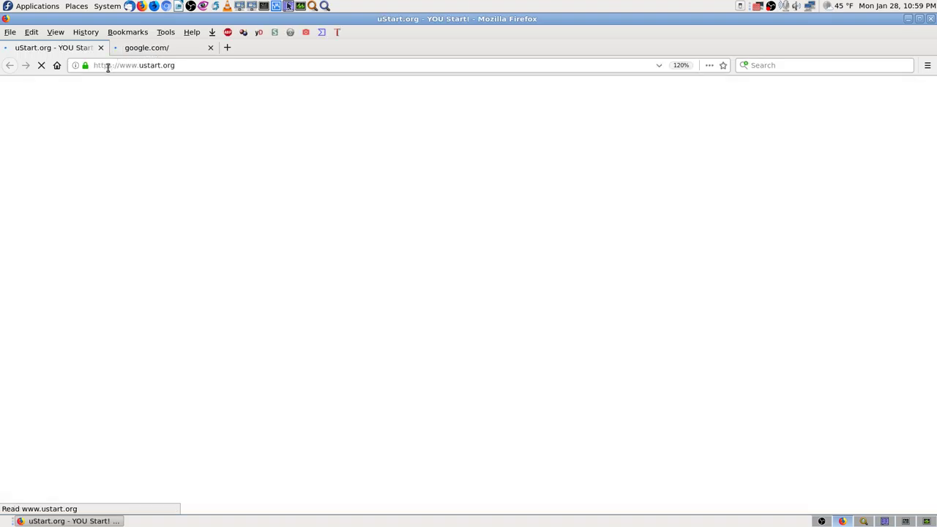
# Look over the google.com and uStart.org tabs, then return to the cron file search results.
pyautogui.click(190, 51)
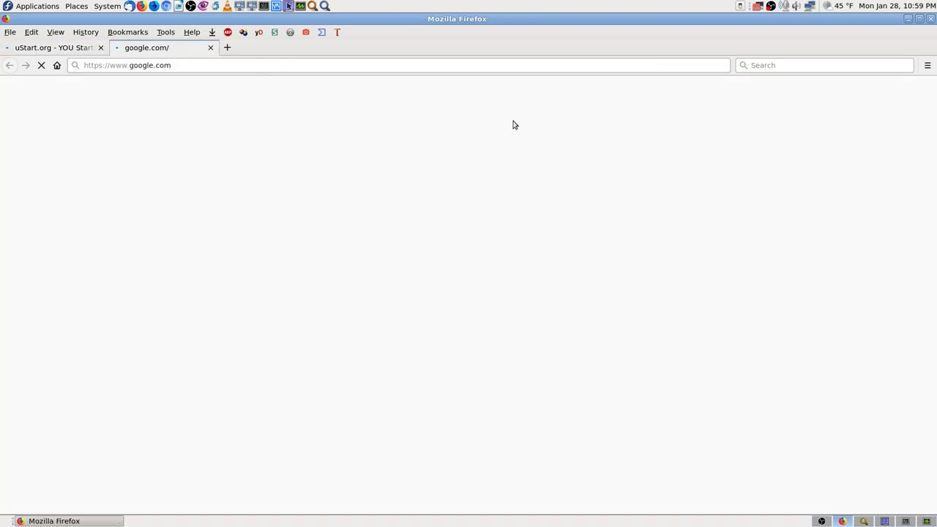
pyautogui.click(84, 50)
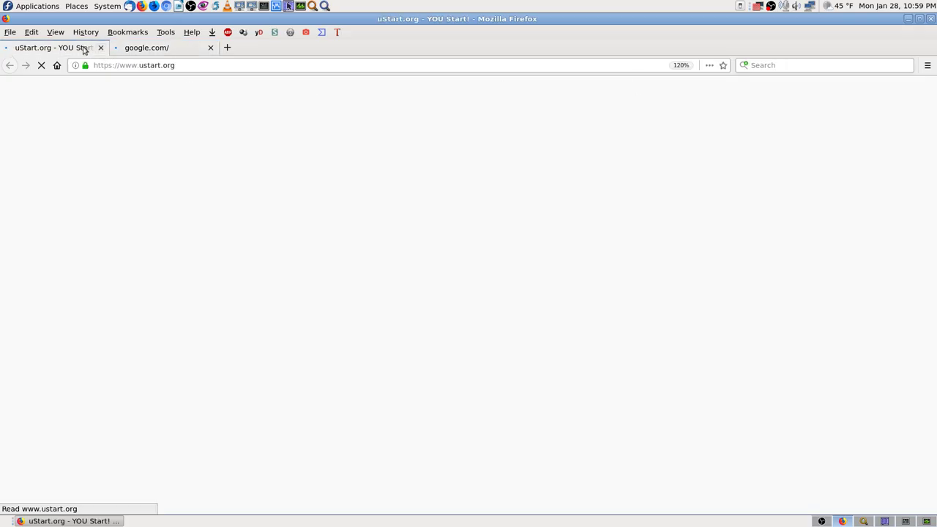
pyautogui.click(864, 521)
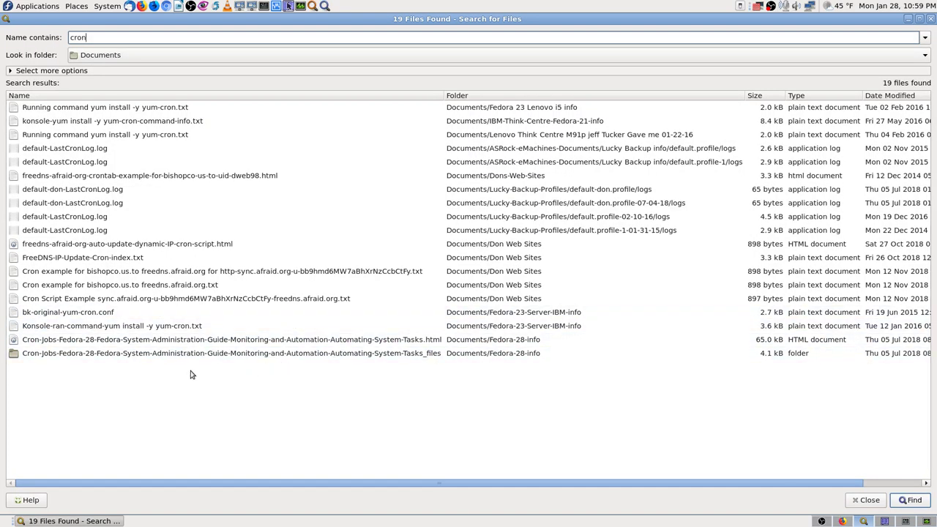
# Open the Cron-Jobs Fedora 28 HTML guide from the cron results instead of its _files folder.
pyautogui.click(843, 521)
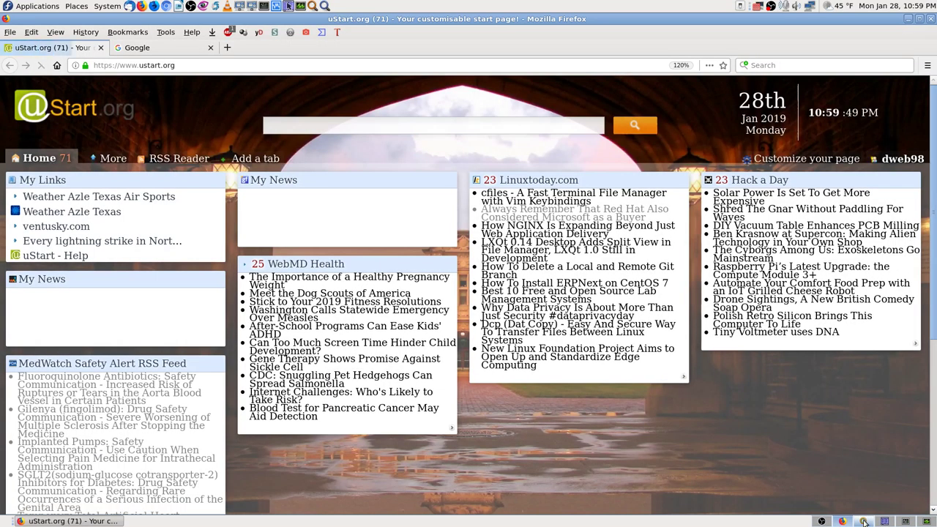
pyautogui.click(865, 521)
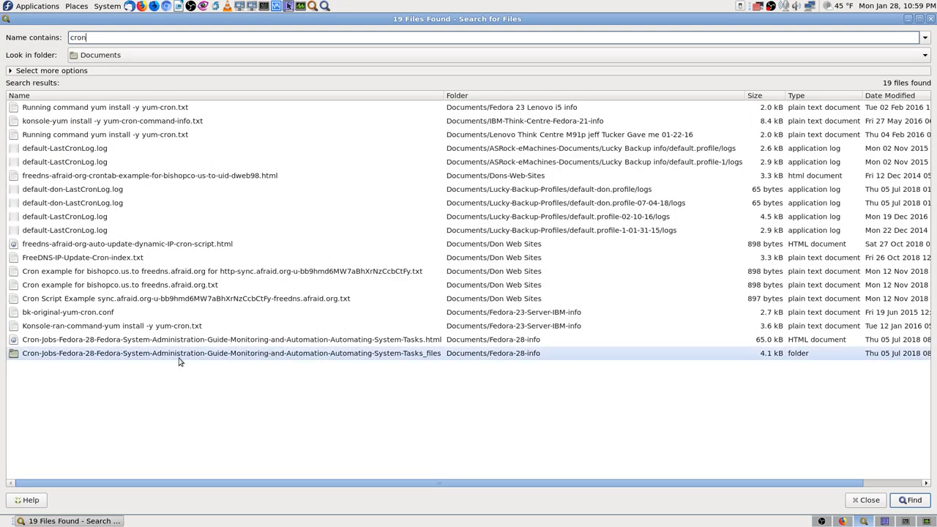
pyautogui.doubleClick(76, 353)
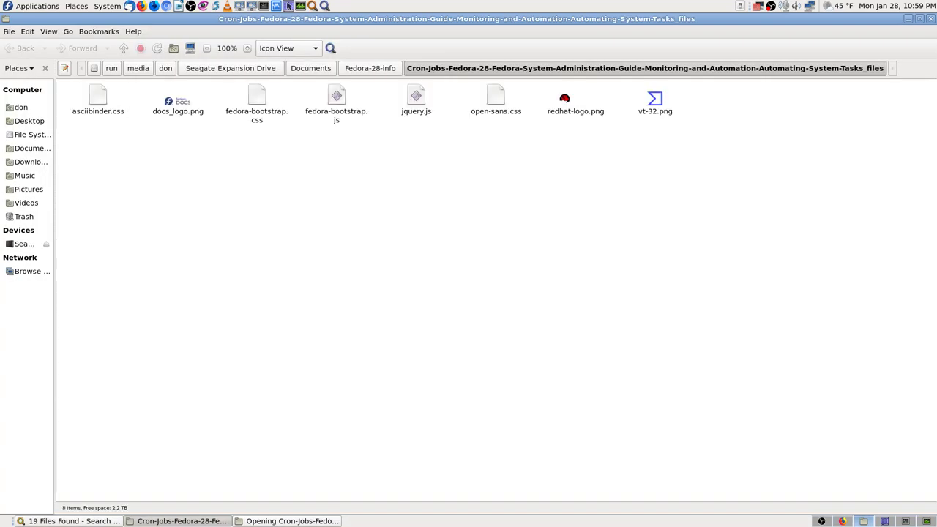
pyautogui.hotkey('ctrl', 'w')
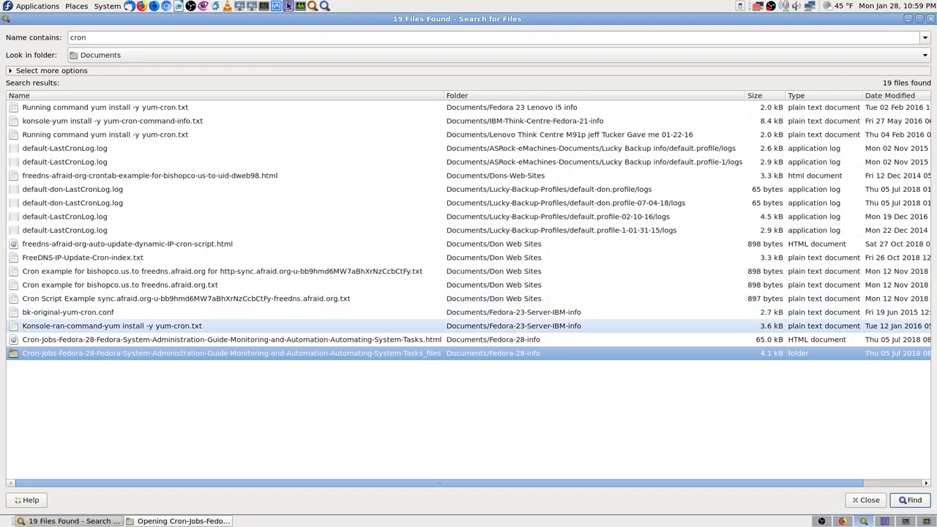
pyautogui.press('Up')
pyautogui.press('Return')
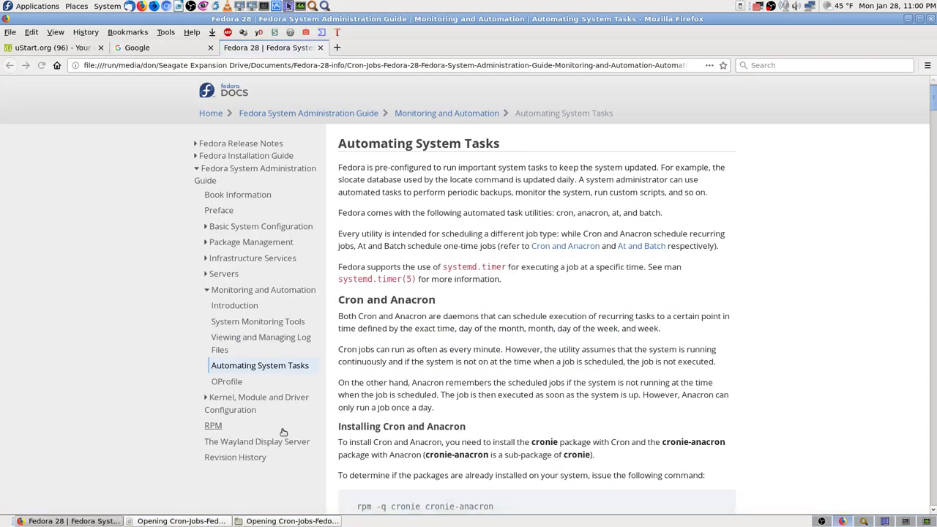
# Close the uStart.org and Google tabs, search the page for 'updates', and enlarge the text.
pyautogui.click(100, 48)
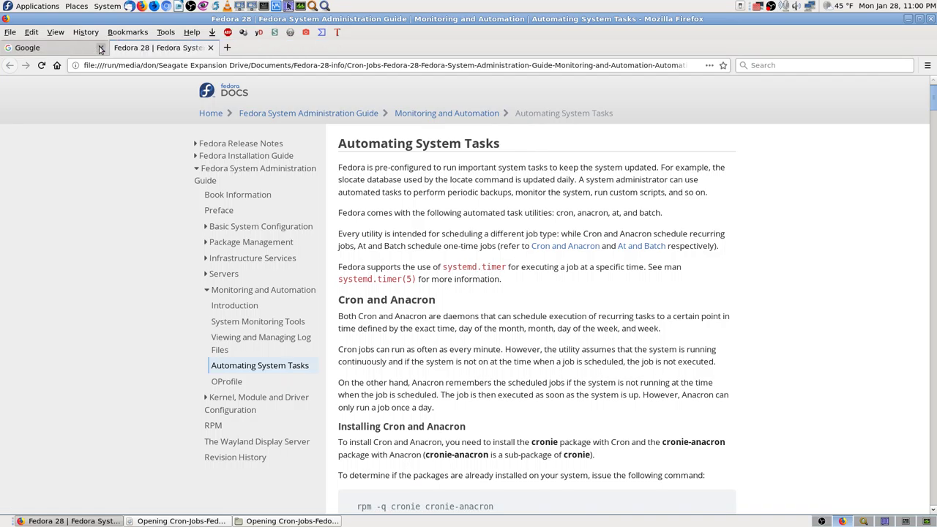
pyautogui.click(100, 47)
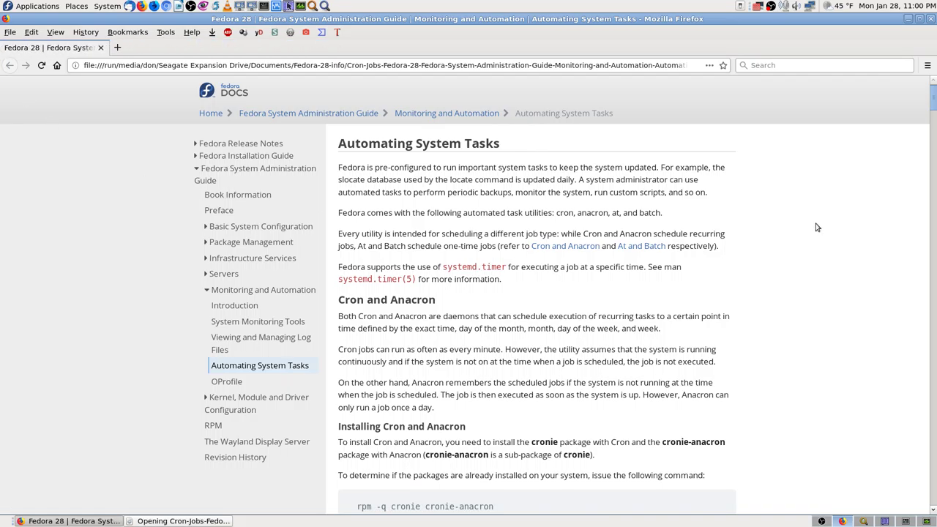
pyautogui.hotkey('ctrl', 'f')
pyautogui.write('update')
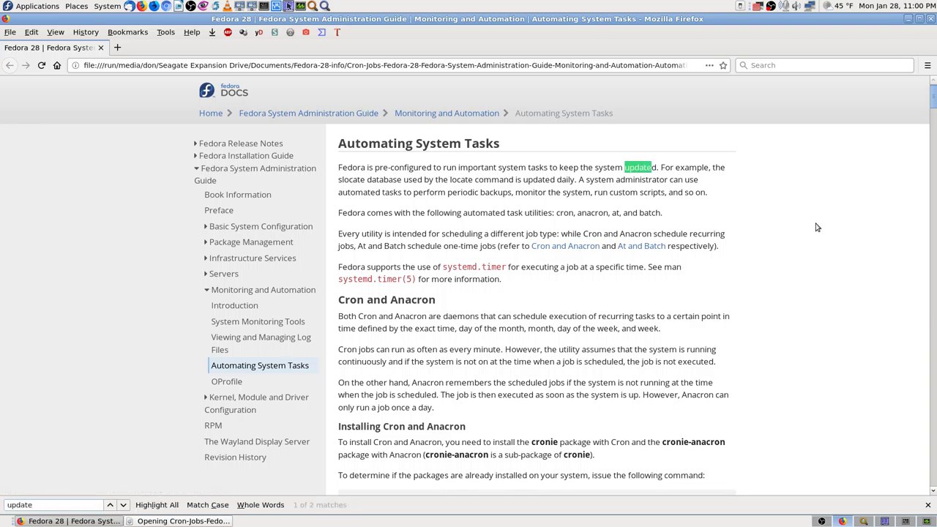
pyautogui.write('s')
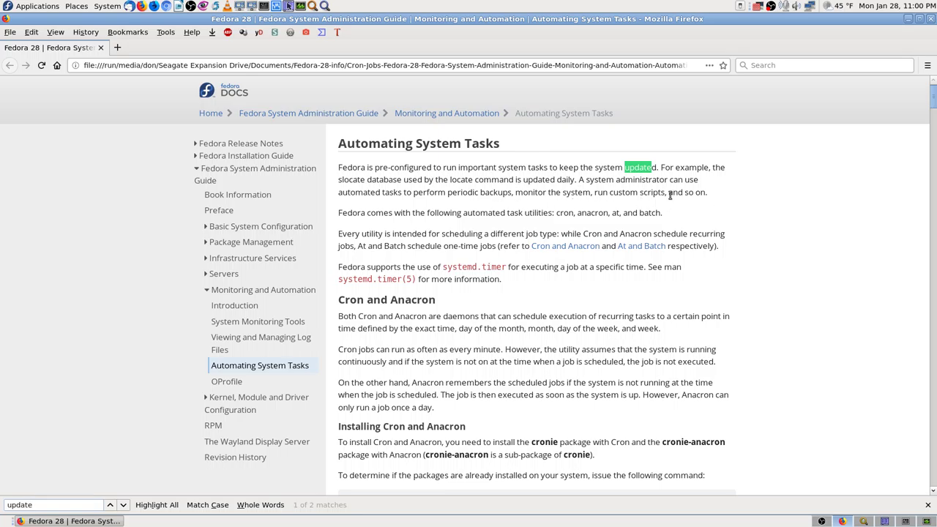
pyautogui.hotkey('ctrl', '+')
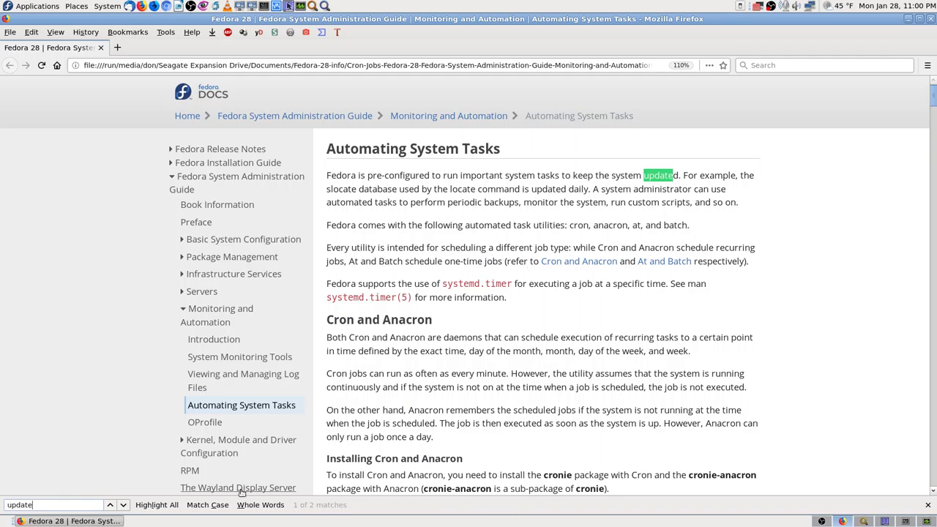
# Step through the update matches in the guide, scrolling to review each one.
pyautogui.click(123, 506)
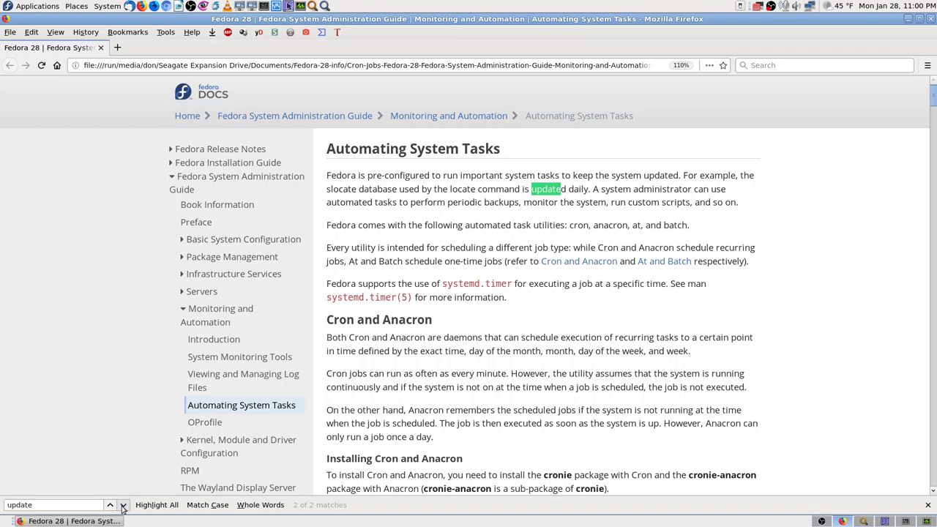
pyautogui.click(123, 505)
pyautogui.click(123, 505)
pyautogui.scroll(-3, 597, 317)
pyautogui.scroll(-6, 880, 408)
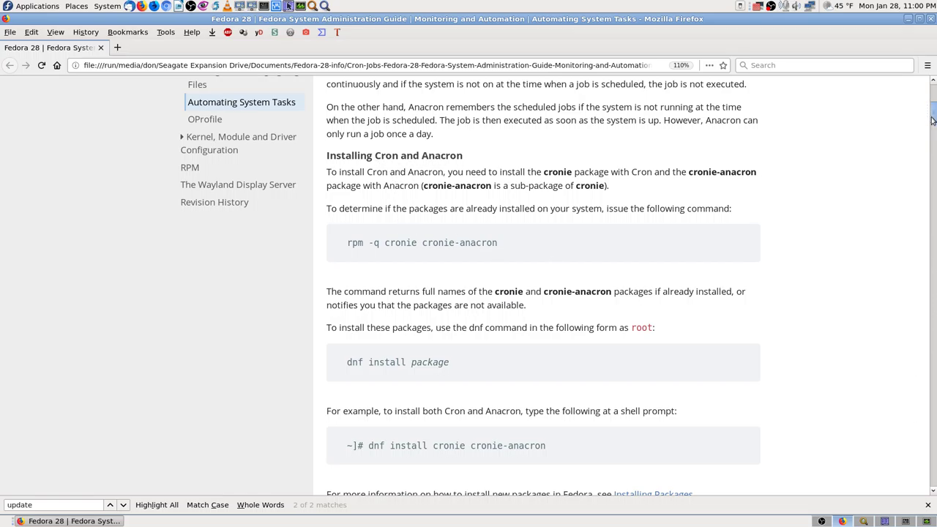
pyautogui.moveTo(933, 124); pyautogui.dragTo(315, 425)
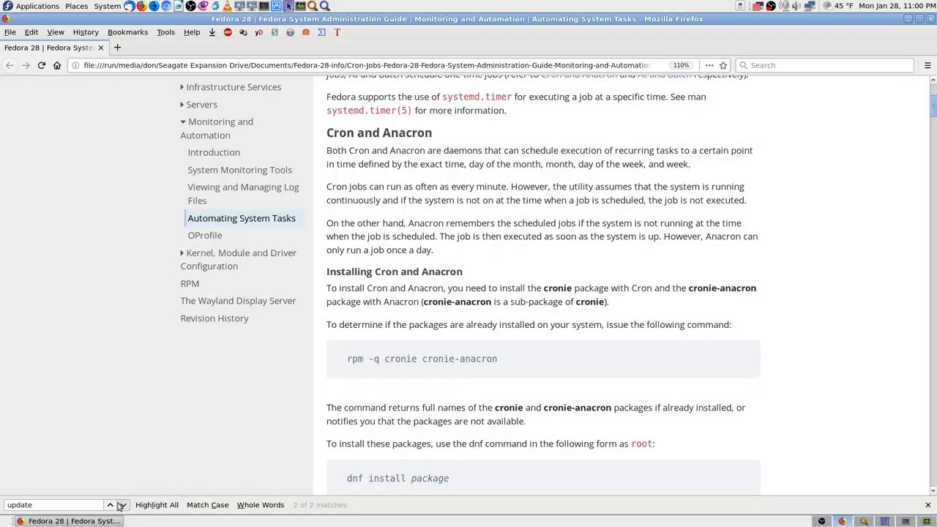
pyautogui.click(122, 505)
pyautogui.click(123, 506)
pyautogui.click(123, 505)
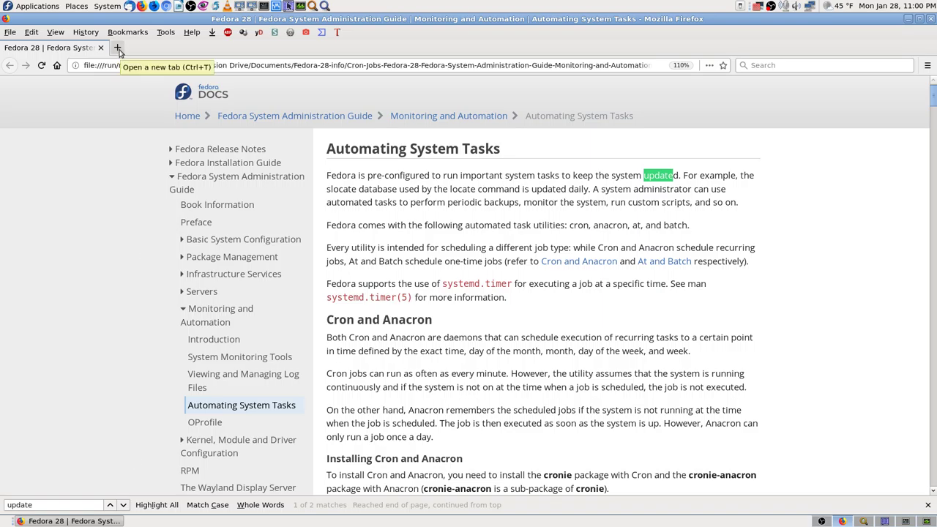
pyautogui.scroll(-2, 123, 260)
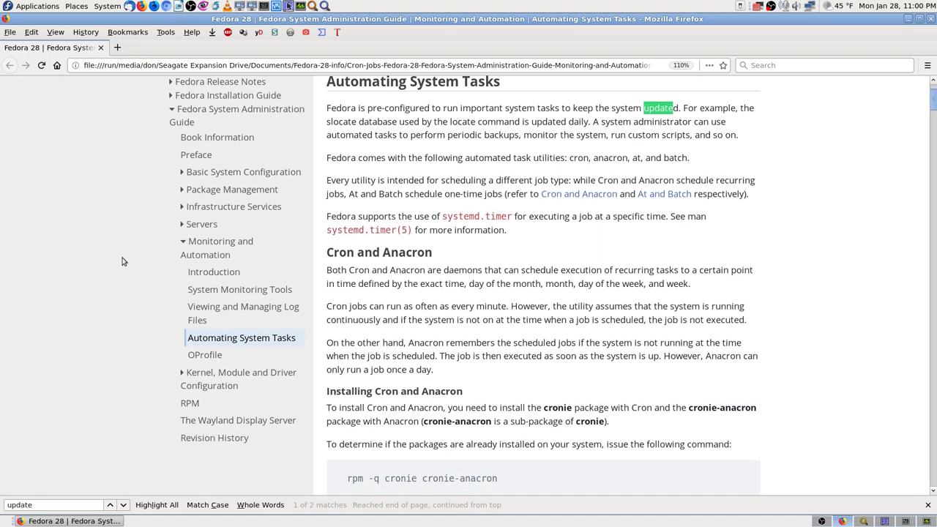
pyautogui.scroll(2, 154, 261)
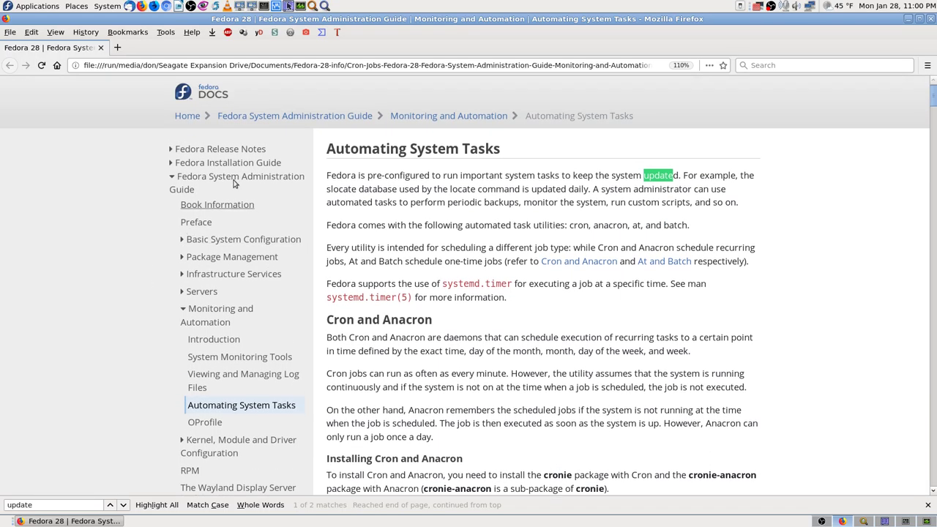
# Search the Automating System Tasks page for 'dnf' and step through its matches.
pyautogui.hotkey('ctrl', 'f')
pyautogui.write('dnf')
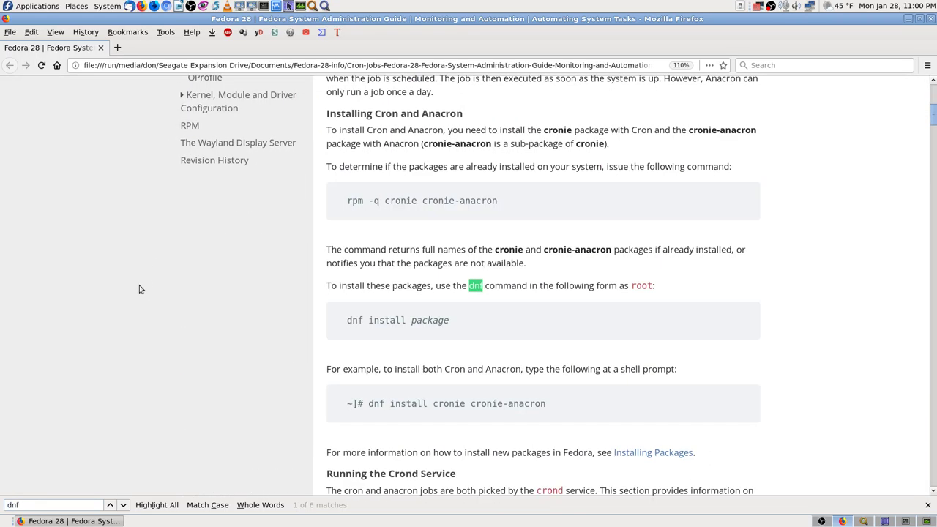
pyautogui.press('Return')
pyautogui.press('Return')
pyautogui.press('Return')
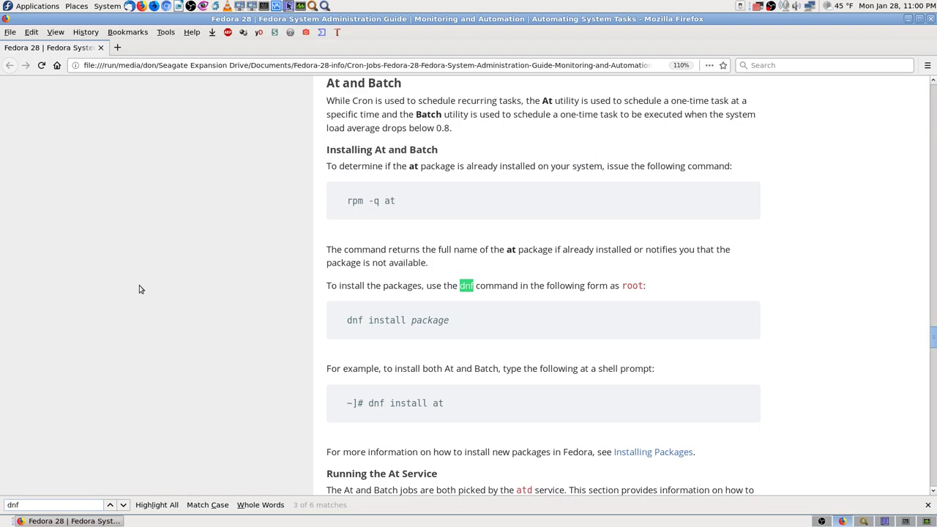
pyautogui.press('Return')
pyautogui.press('Return')
pyautogui.press('Return')
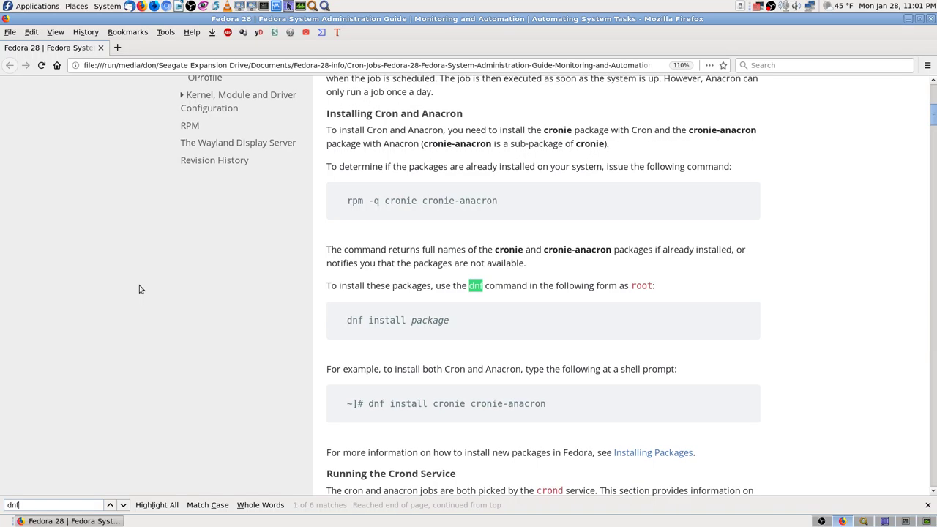
# Clear the 'dnf' search term and return to the top of the page.
pyautogui.press('BackSpace')
pyautogui.press('BackSpace')
pyautogui.press('BackSpace')
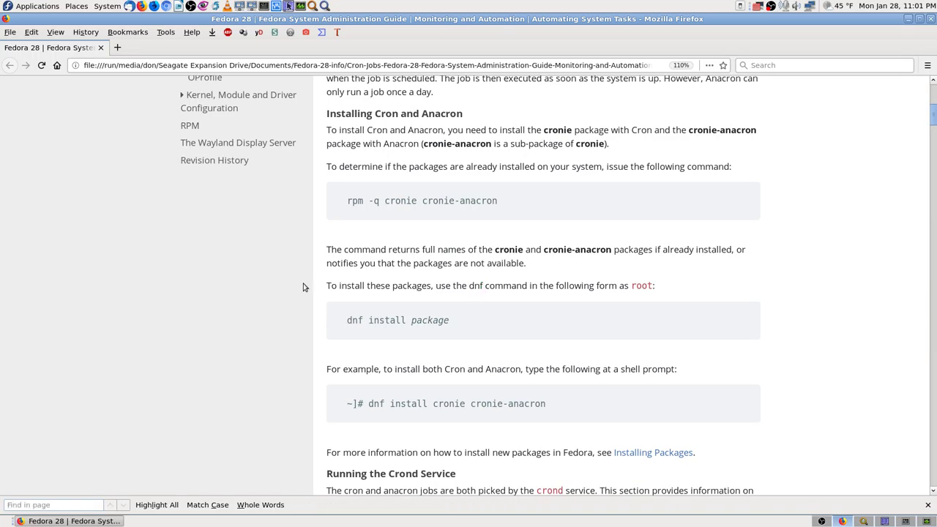
pyautogui.moveTo(933, 119); pyautogui.dragTo(935, 87)
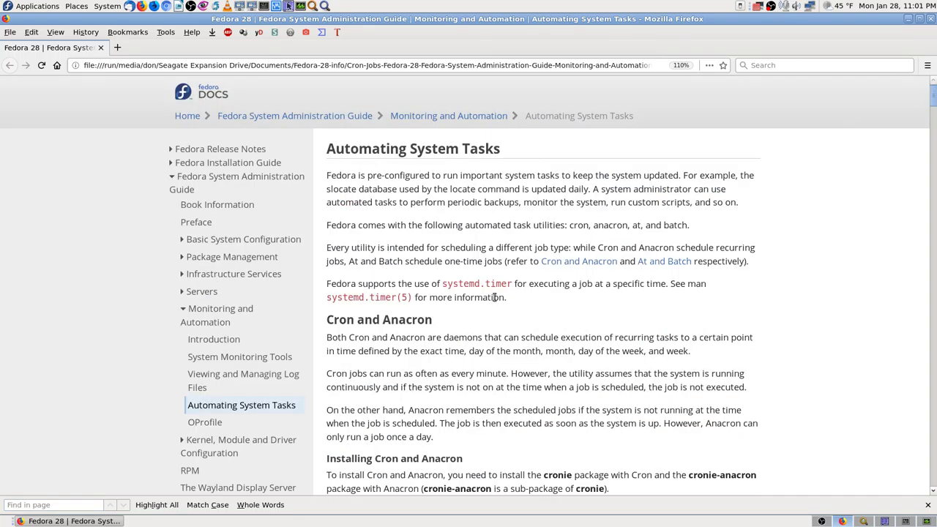
pyautogui.click(865, 521)
# Replace the 'cron' name criterion with 'auto updates' and run the Documents file search.
pyautogui.click(130, 36)
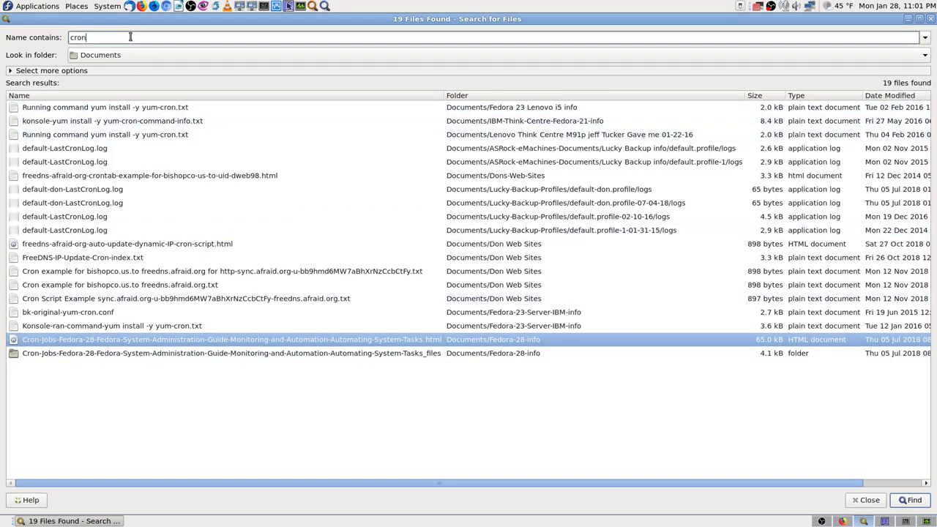
pyautogui.press('BackSpace')
pyautogui.press('BackSpace')
pyautogui.press('BackSpace')
pyautogui.write('auto updates')
pyautogui.press('Return')
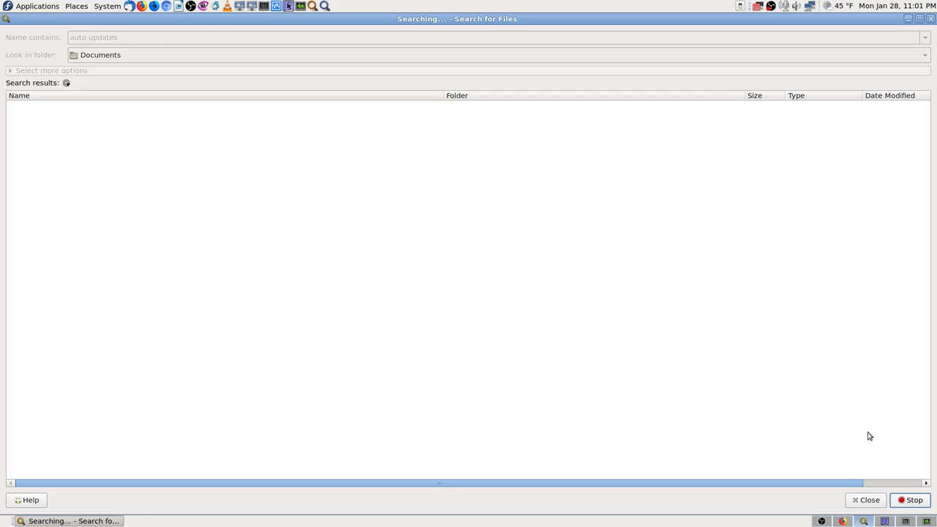
pyautogui.click(843, 520)
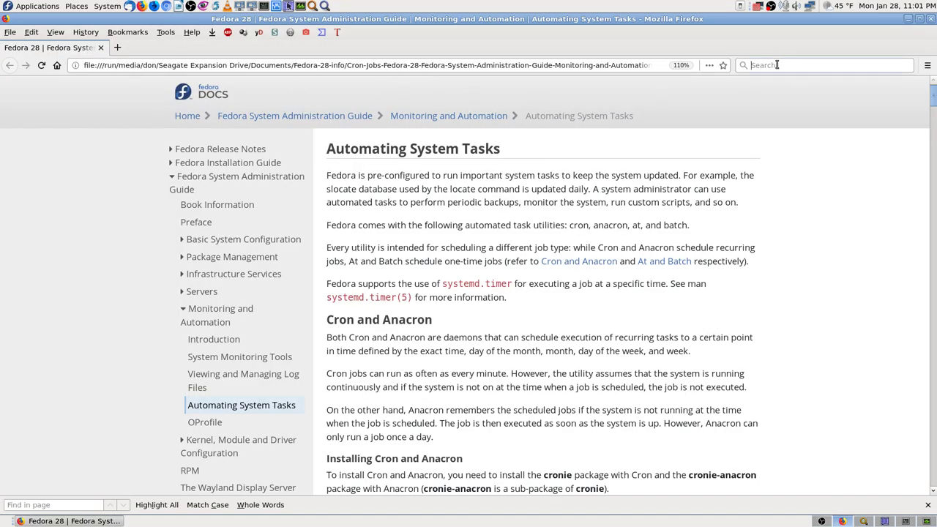
# Search Google for 'fedora 28 setup auto updates'.
pyautogui.write('fedora')
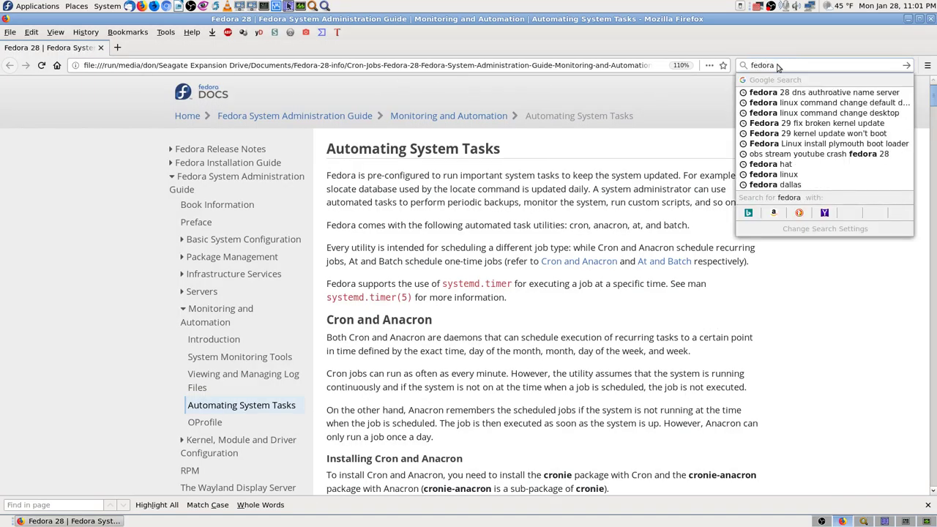
pyautogui.write(' 28 ')
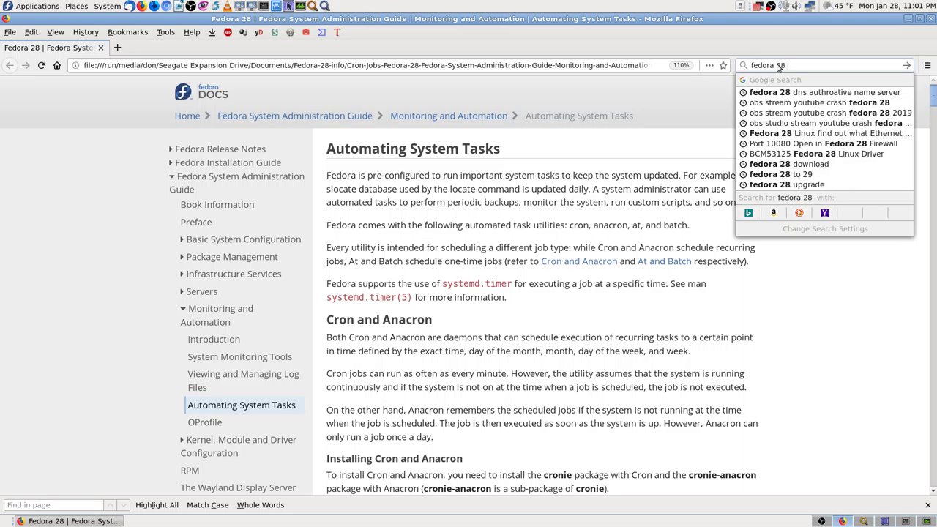
pyautogui.write('setup auto ')
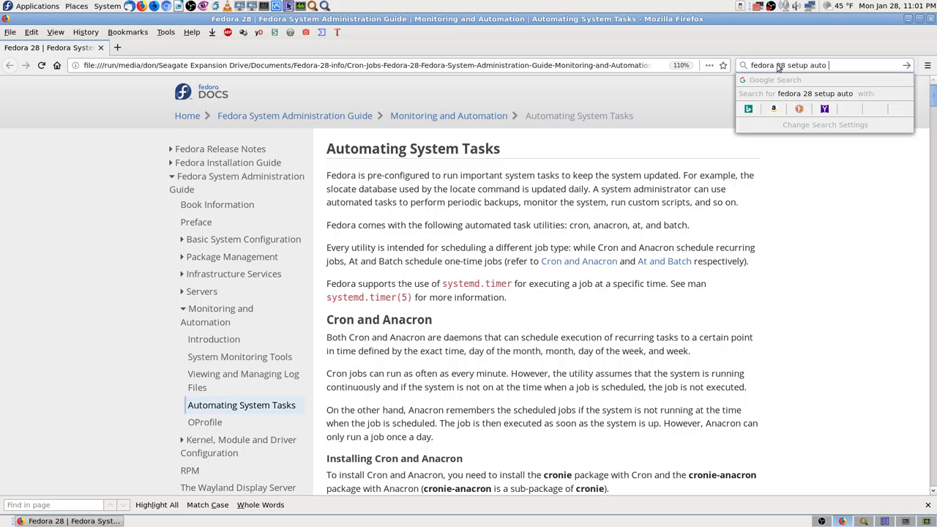
pyautogui.write('updates')
pyautogui.press('Return')
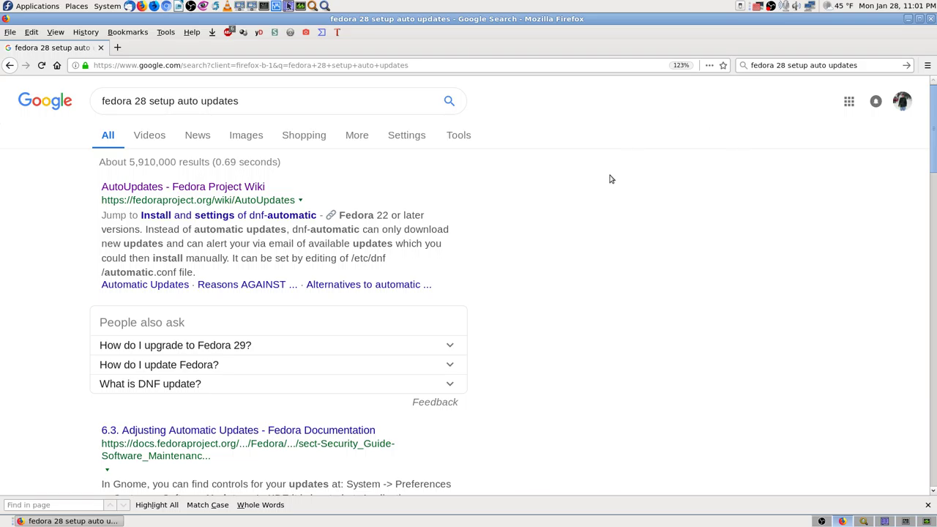
pyautogui.click(928, 505)
pyautogui.scroll(-5, 727, 383)
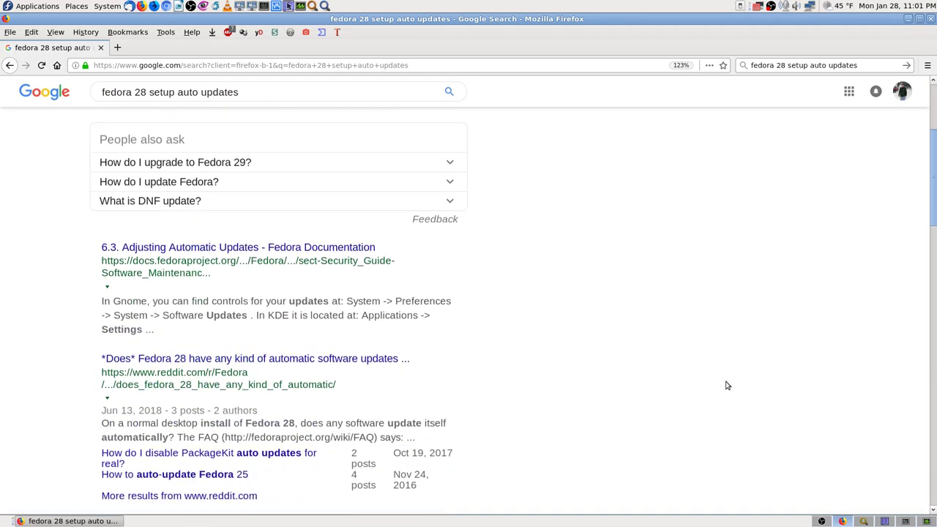
pyautogui.scroll(5, 726, 386)
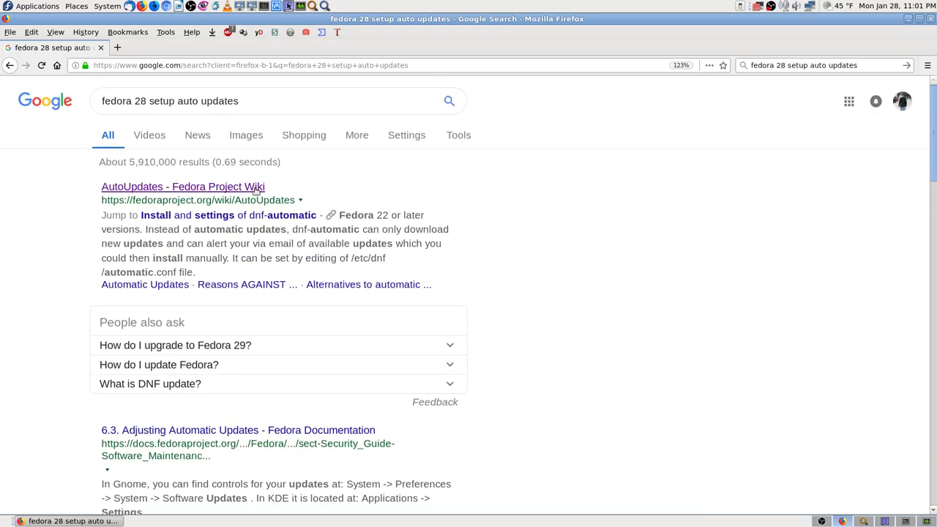
# Open the AutoUpdates wiki and 6.3 Adjusting Automatic Updates results in new tabs.
pyautogui.middleClick(183, 186)
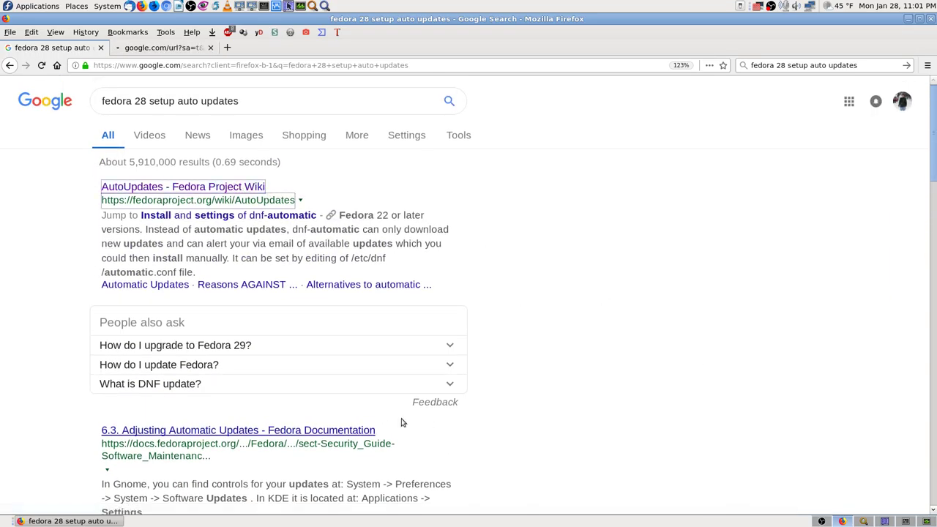
pyautogui.scroll(-3, 688, 363)
pyautogui.middleClick(236, 323)
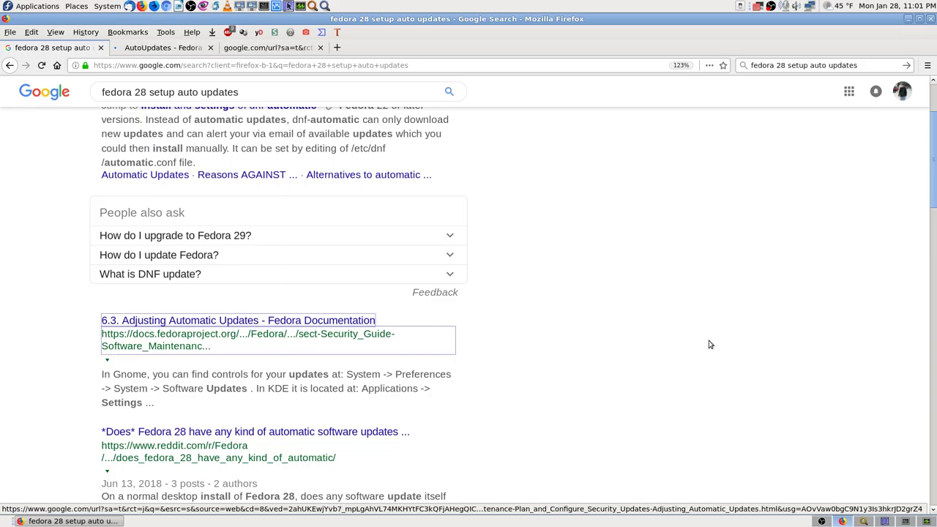
pyautogui.scroll(3, 688, 334)
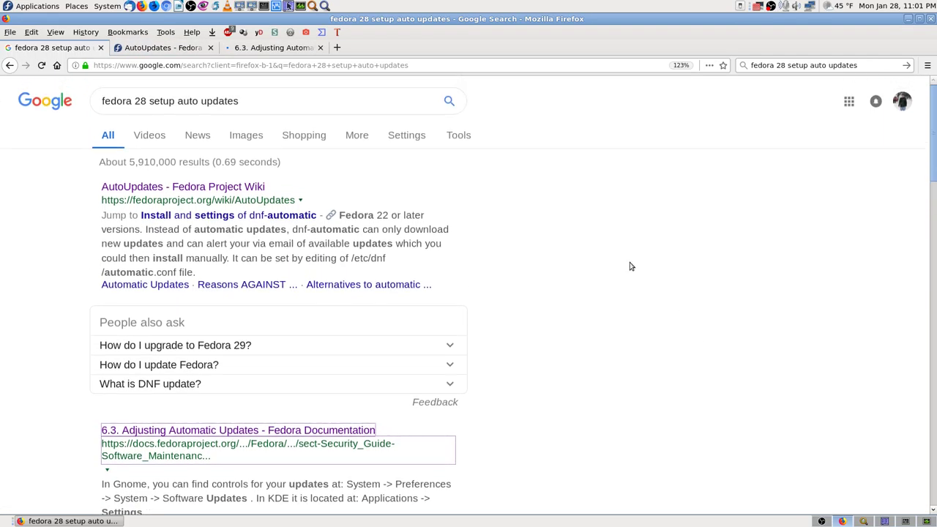
pyautogui.click(162, 48)
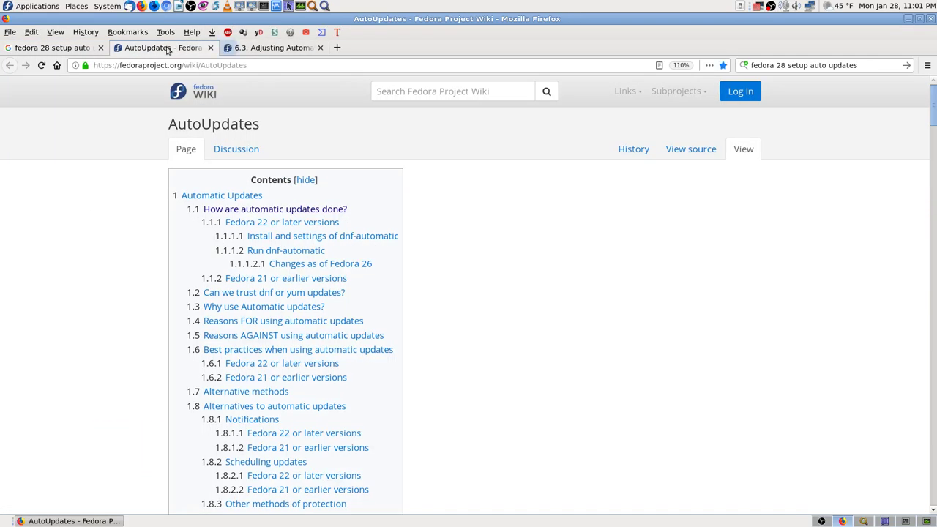
# Switch to the '6.3. Adjusting Automatic Updates' documentation tab.
pyautogui.click(267, 48)
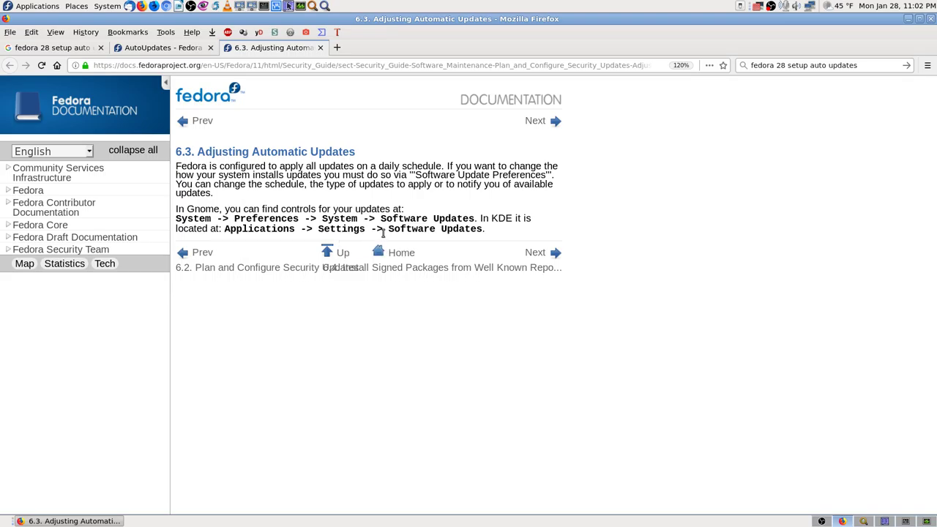
# Bookmark the docs page into the 'Fedora 28 Linux Auto Updates and Upgrades info' folder.
pyautogui.click(723, 65)
pyautogui.click(664, 222)
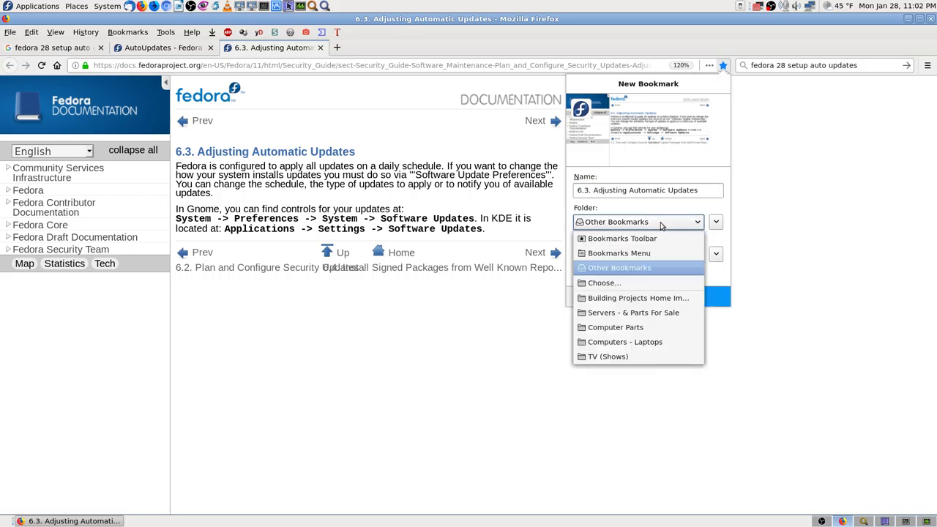
pyautogui.click(621, 284)
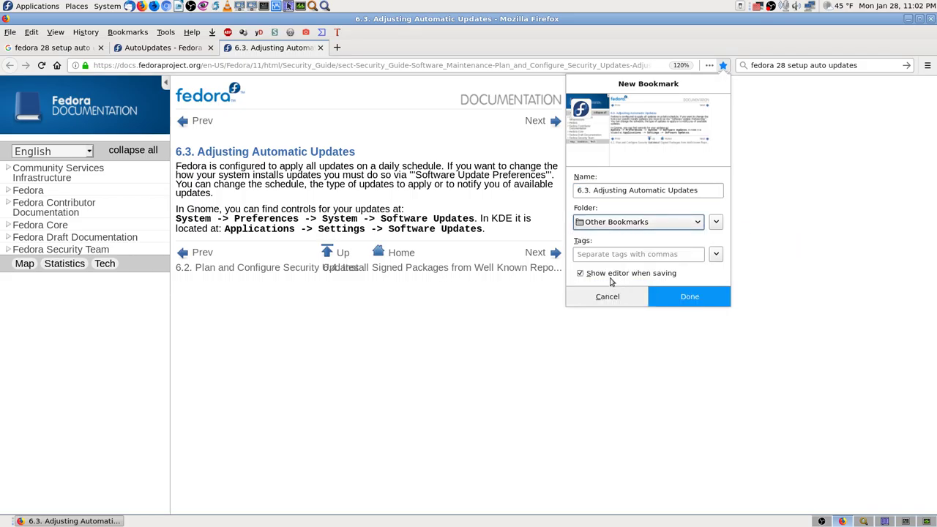
pyautogui.click(584, 256)
pyautogui.write('fe')
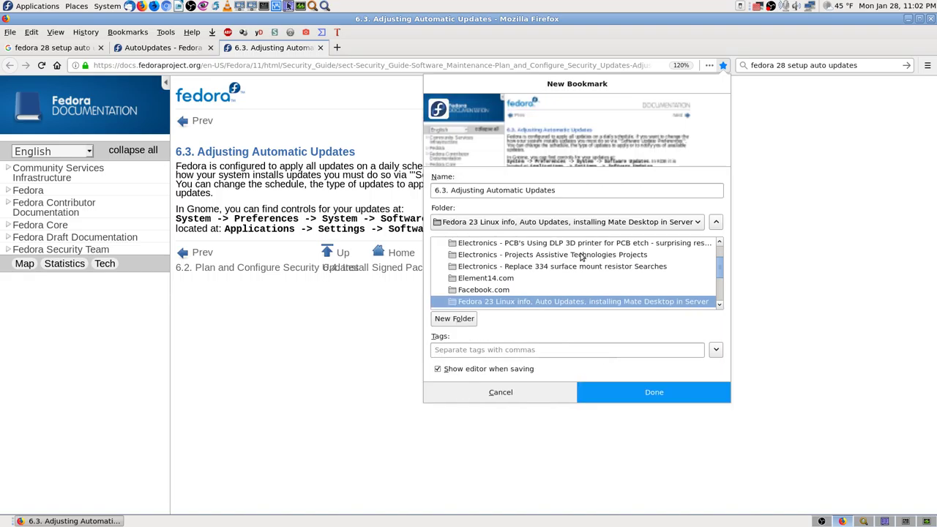
pyautogui.scroll(-1, 582, 258)
pyautogui.scroll(-2, 585, 288)
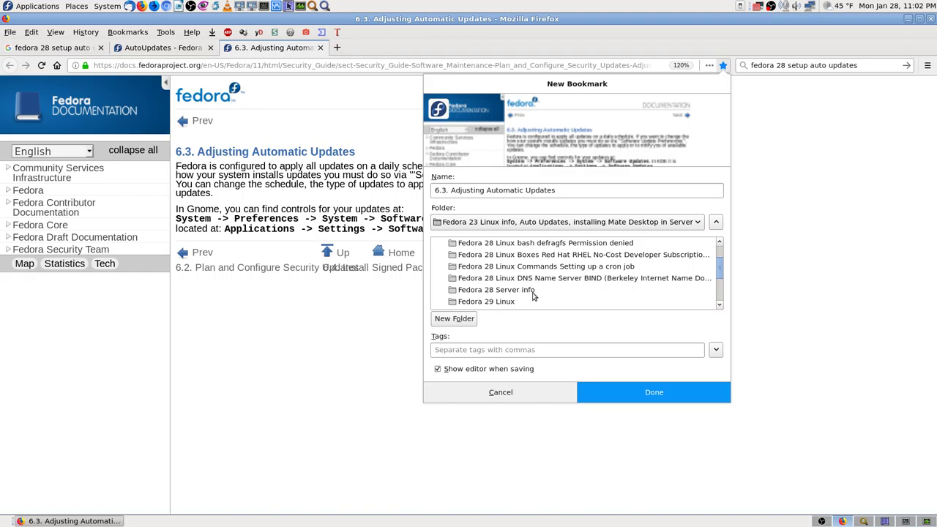
pyautogui.scroll(1, 543, 294)
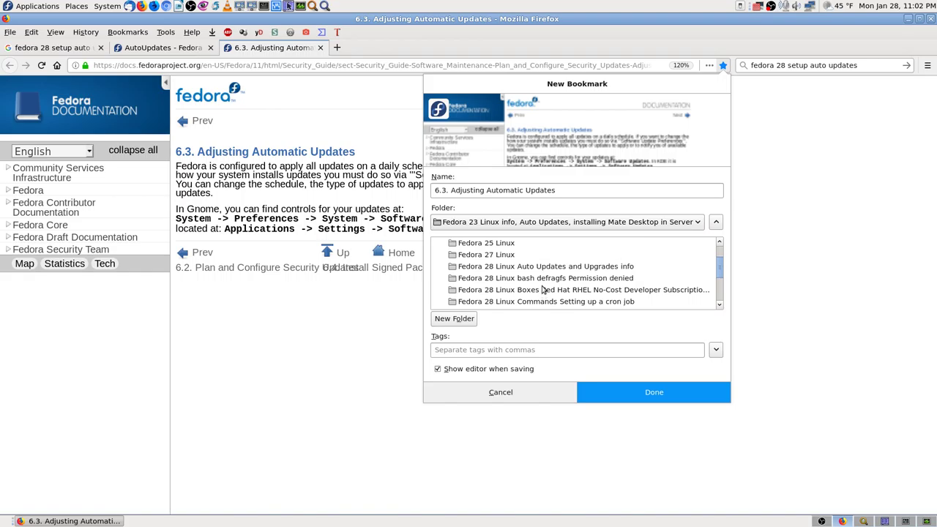
pyautogui.click(551, 268)
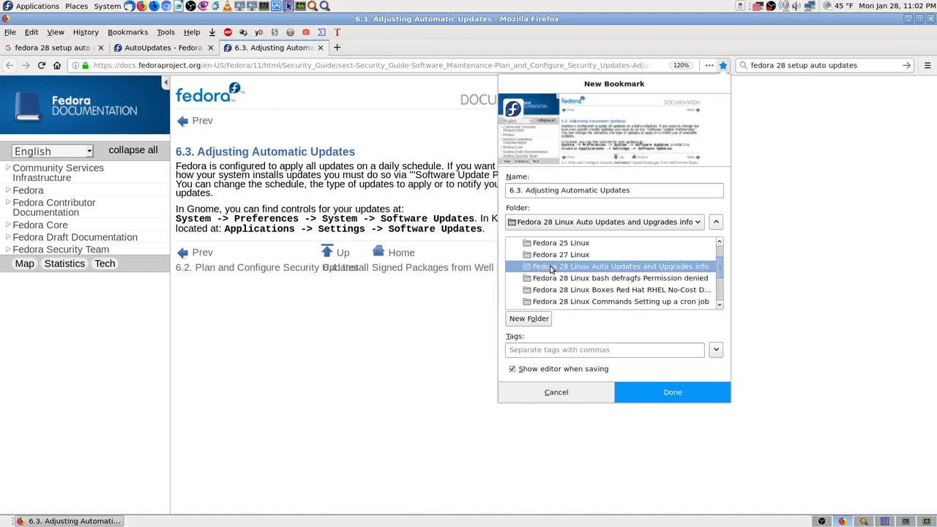
pyautogui.click(664, 392)
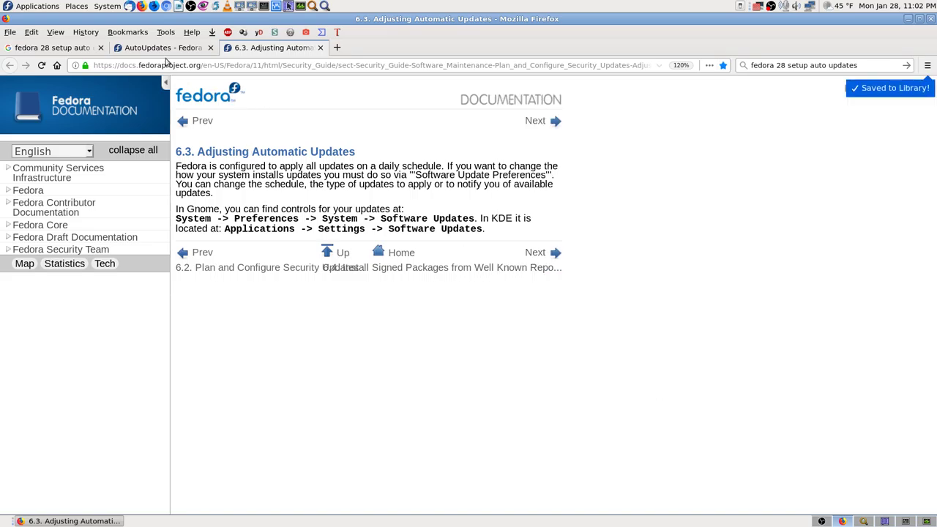
# Check which folder the AutoUpdates wiki page is bookmarked in, leaving it unchanged.
pyautogui.click(161, 48)
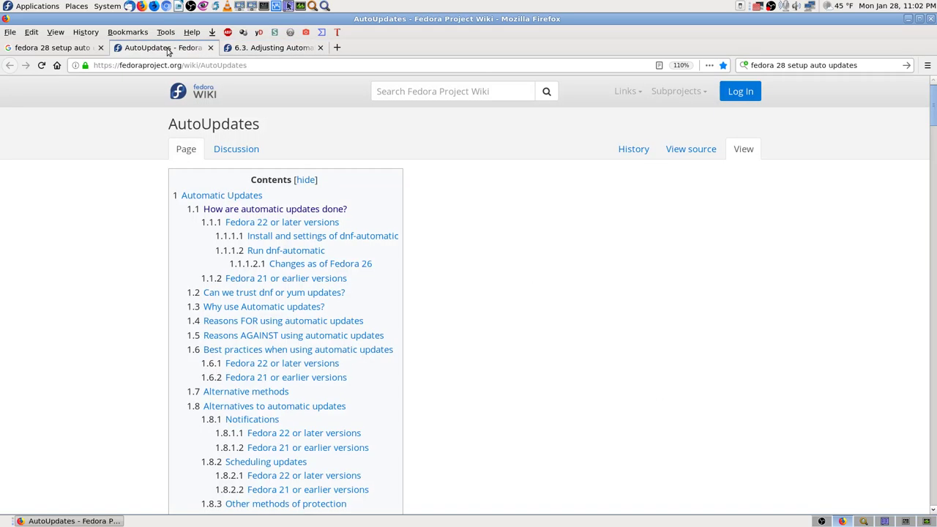
pyautogui.click(723, 65)
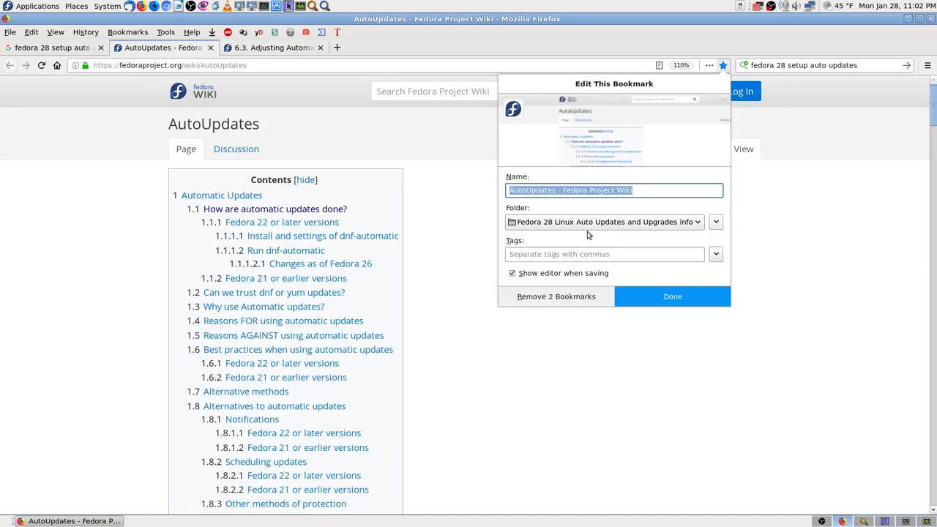
pyautogui.click(831, 252)
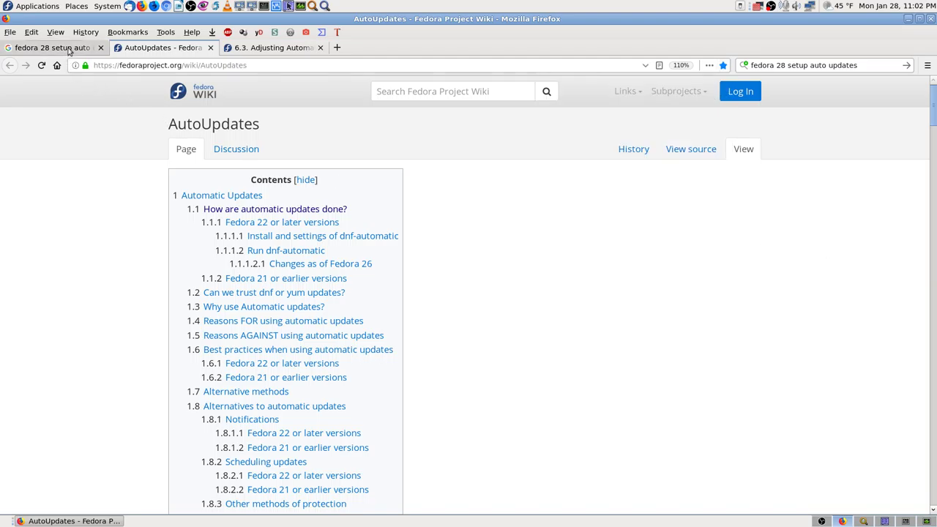
# Bookmark the Google results into the same Fedora 28 folder, then close that tab.
pyautogui.click(71, 49)
pyautogui.click(724, 65)
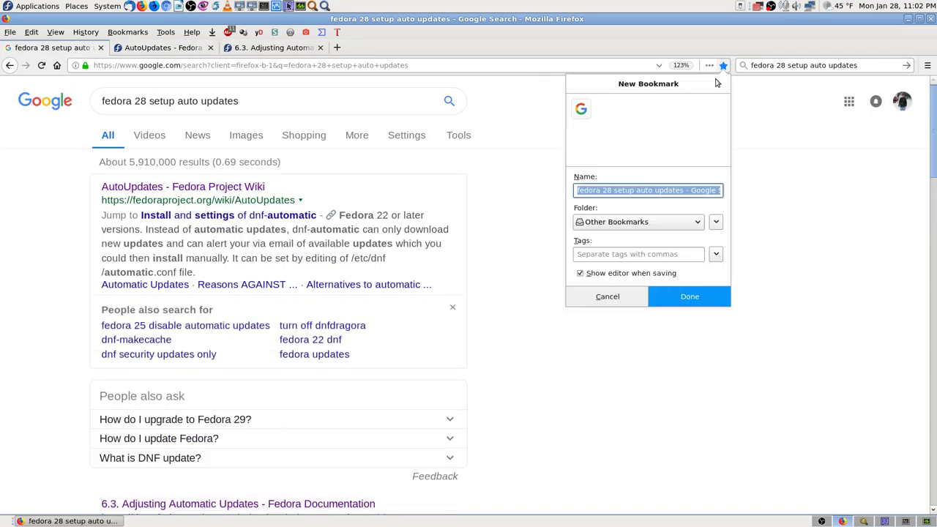
pyautogui.click(622, 224)
pyautogui.click(636, 298)
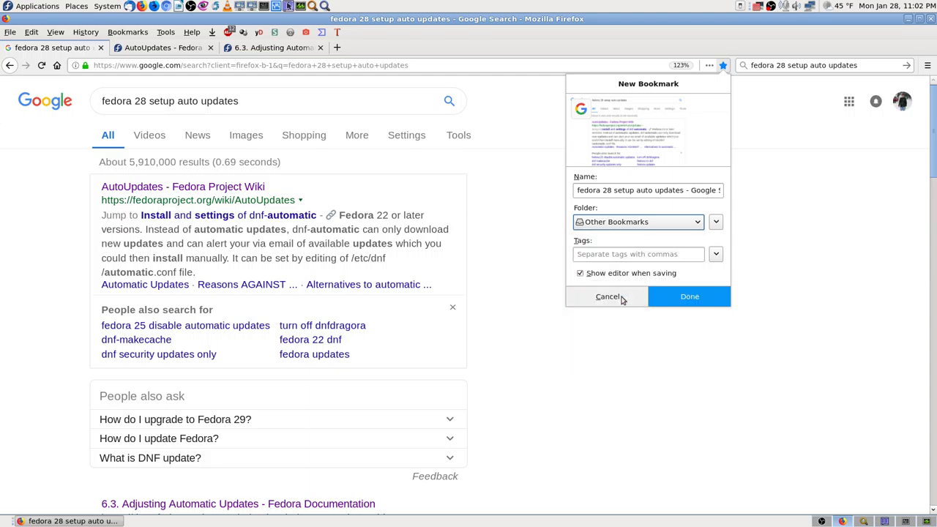
pyautogui.click(683, 300)
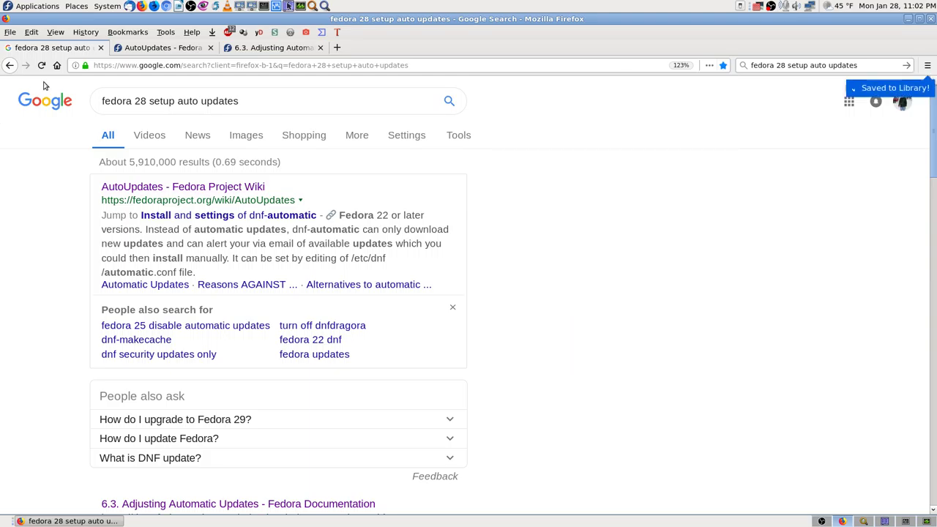
pyautogui.click(100, 48)
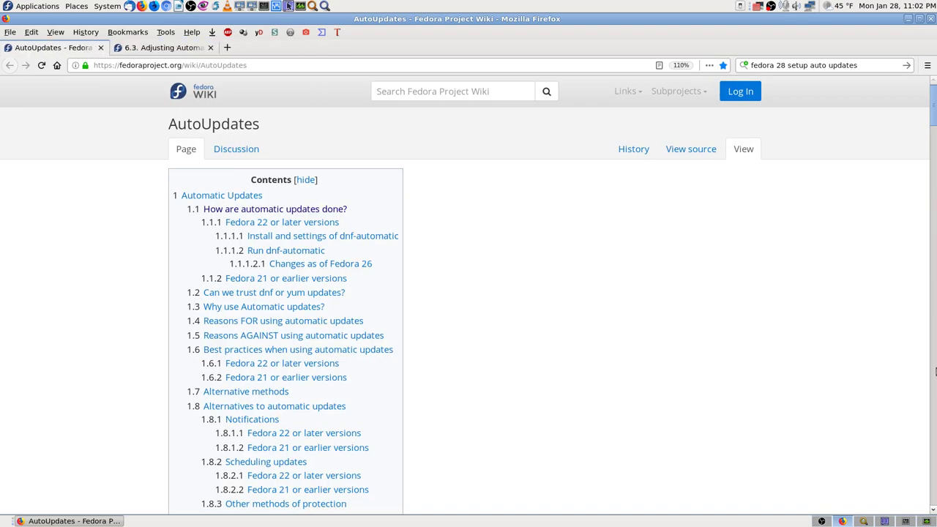
# Return to the 6.3 docs tab and browse System > Preferences submenus for update settings.
pyautogui.click(162, 48)
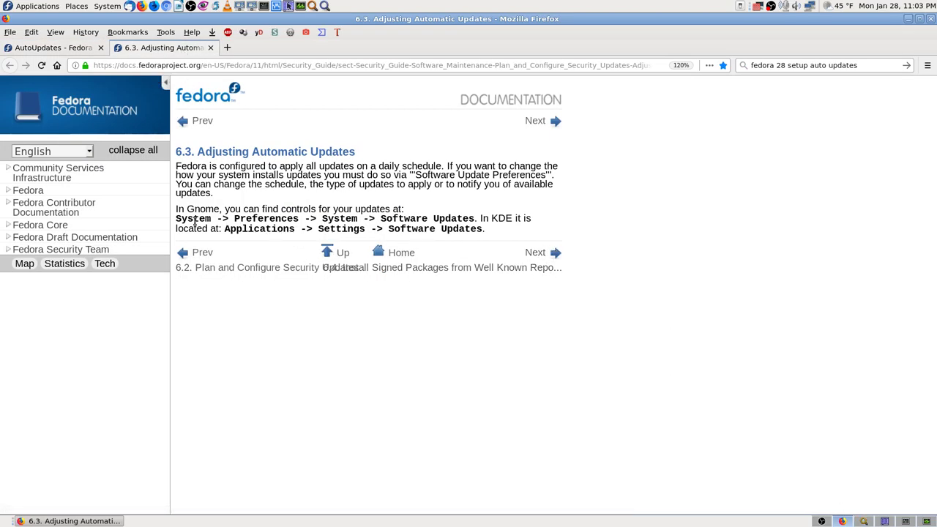
pyautogui.click(104, 6)
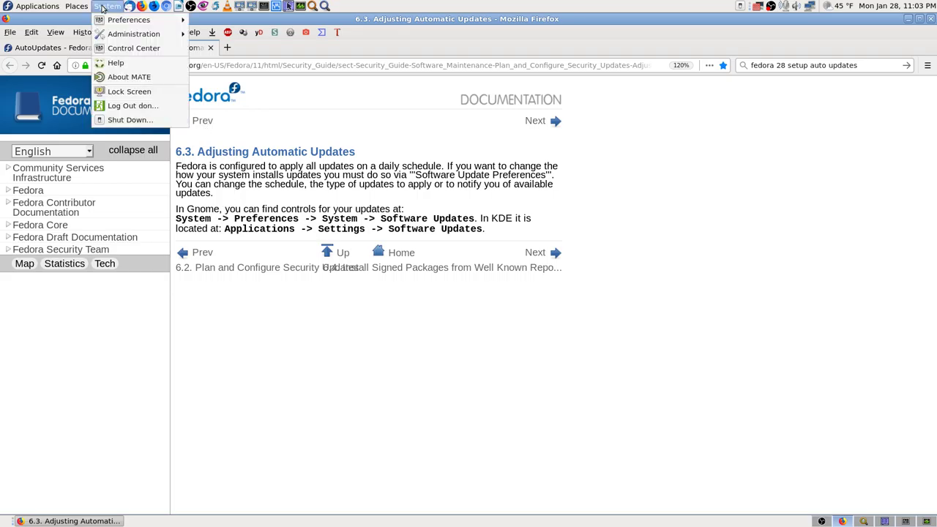
pyautogui.moveTo(128, 22)
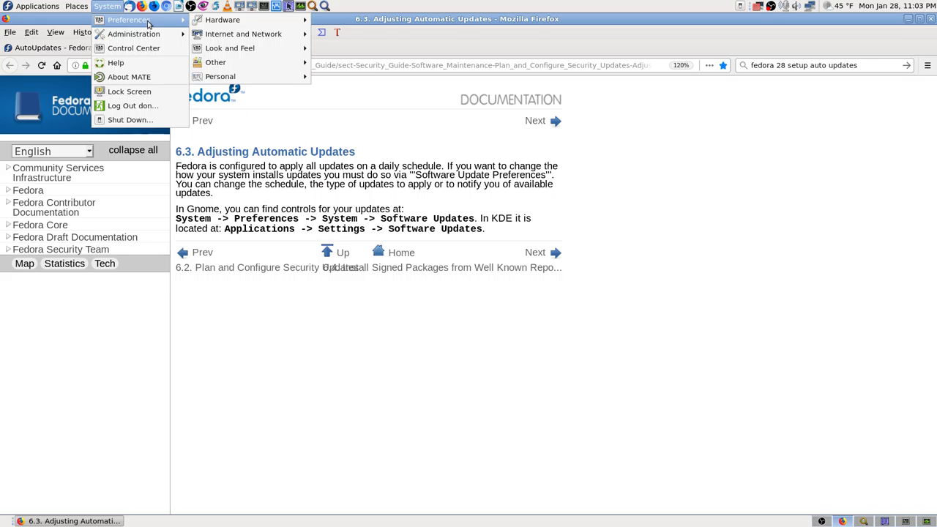
pyautogui.moveTo(270, 23)
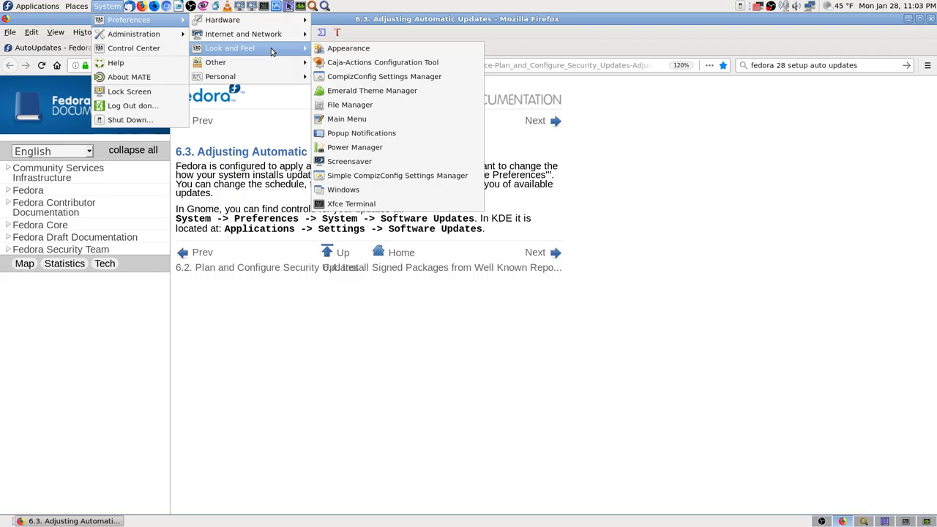
pyautogui.click(706, 168)
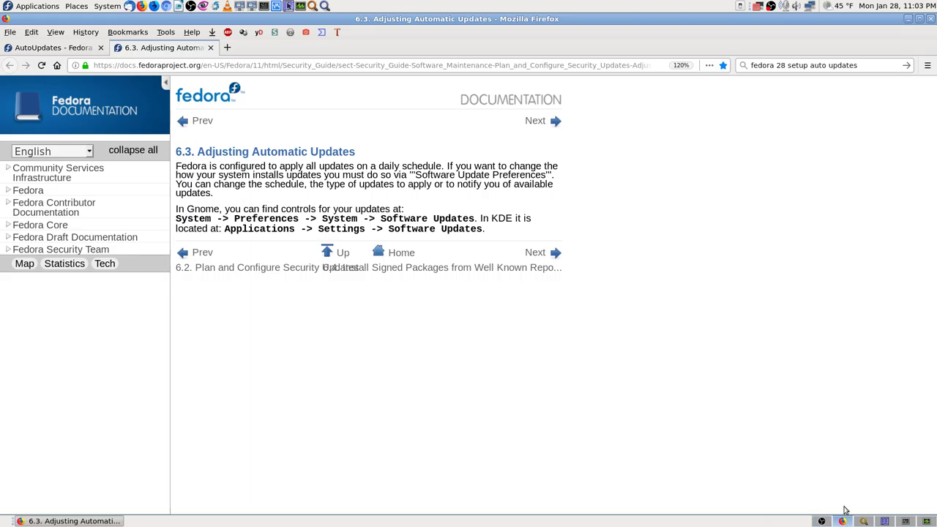
# Search Application Finder for 'update' and select the Software entry.
pyautogui.click(906, 521)
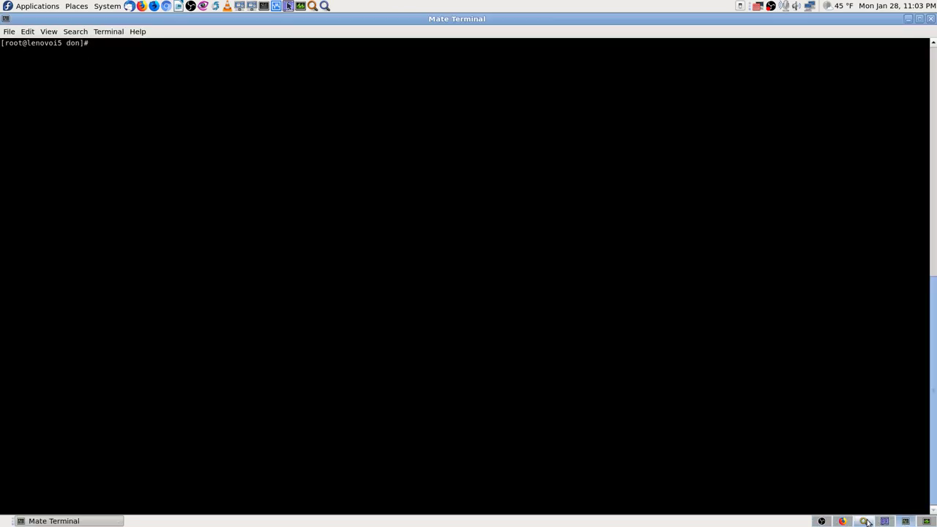
pyautogui.click(842, 521)
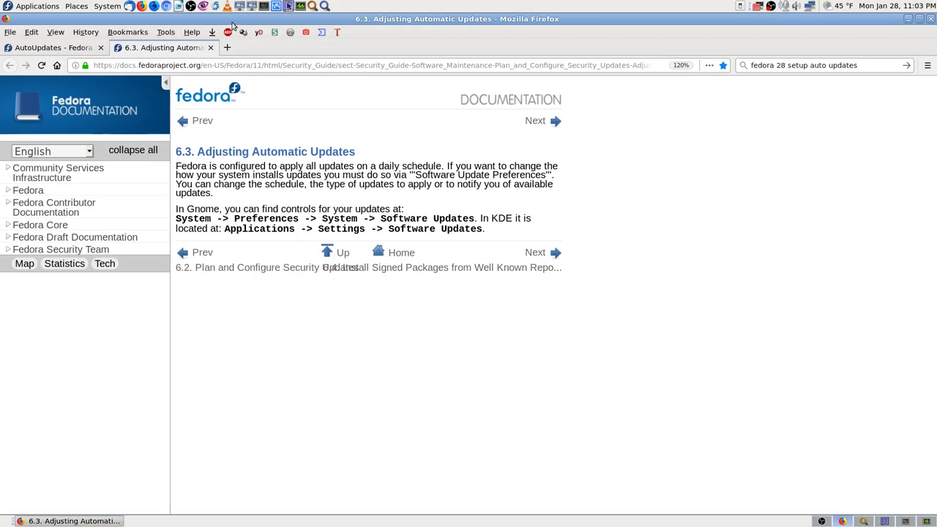
pyautogui.click(313, 7)
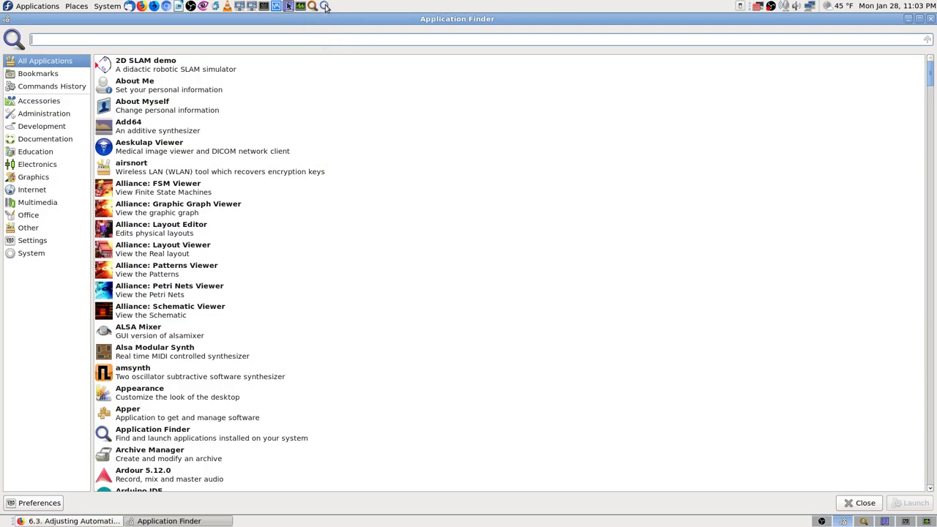
pyautogui.write('update')
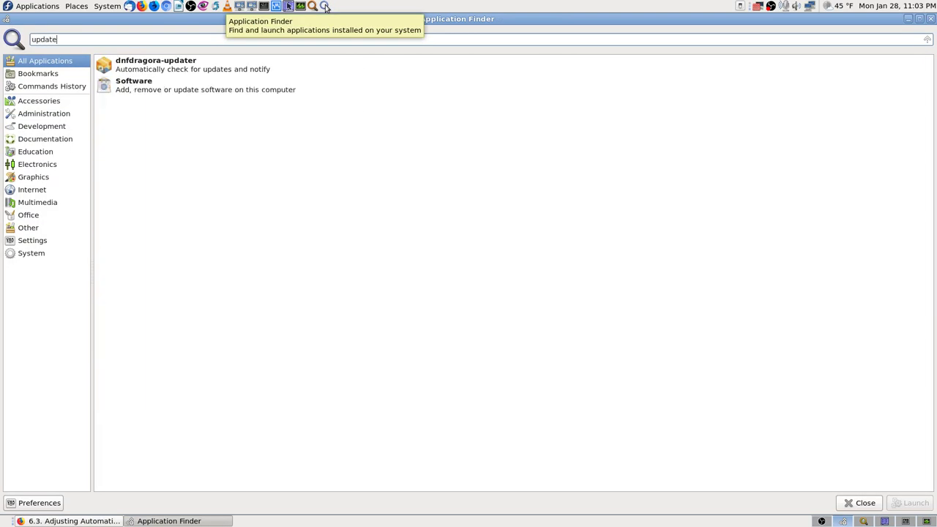
pyautogui.click(153, 94)
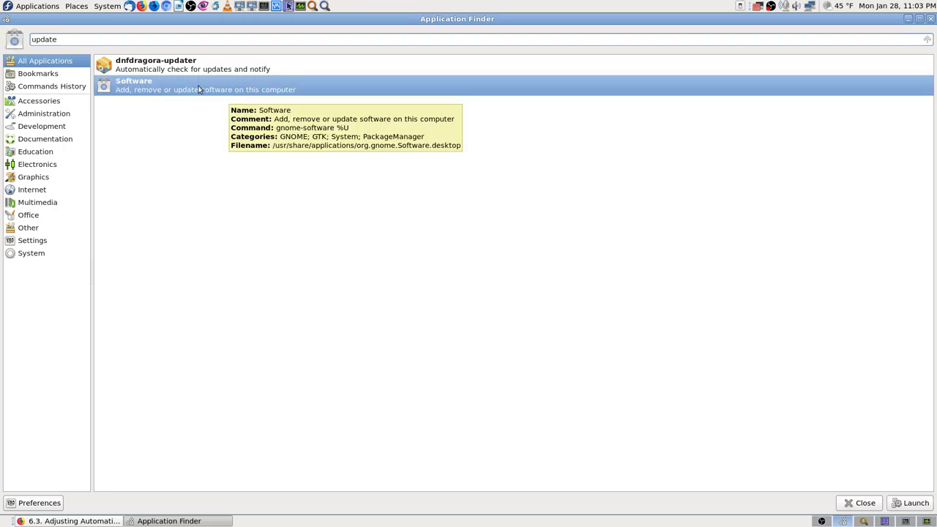
# Launch GNOME Software maximized and show its Updates page.
pyautogui.doubleClick(156, 89)
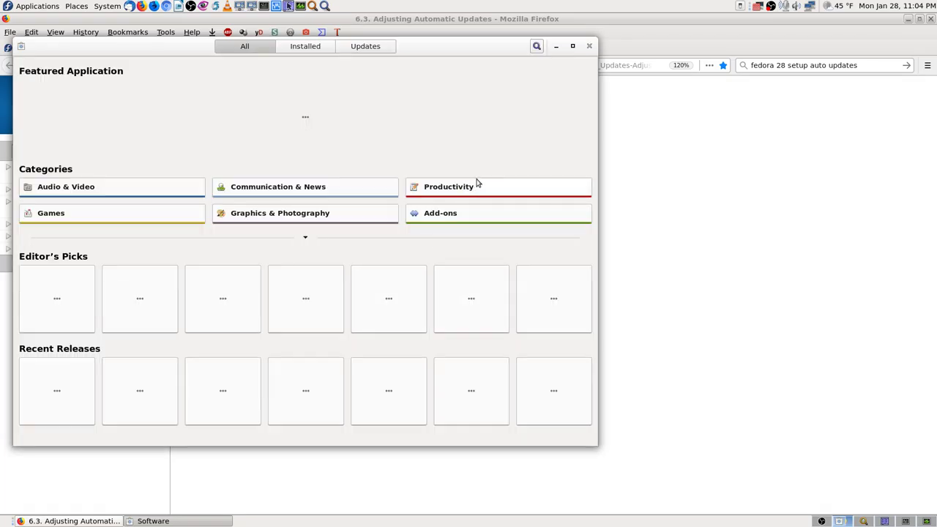
pyautogui.click(573, 45)
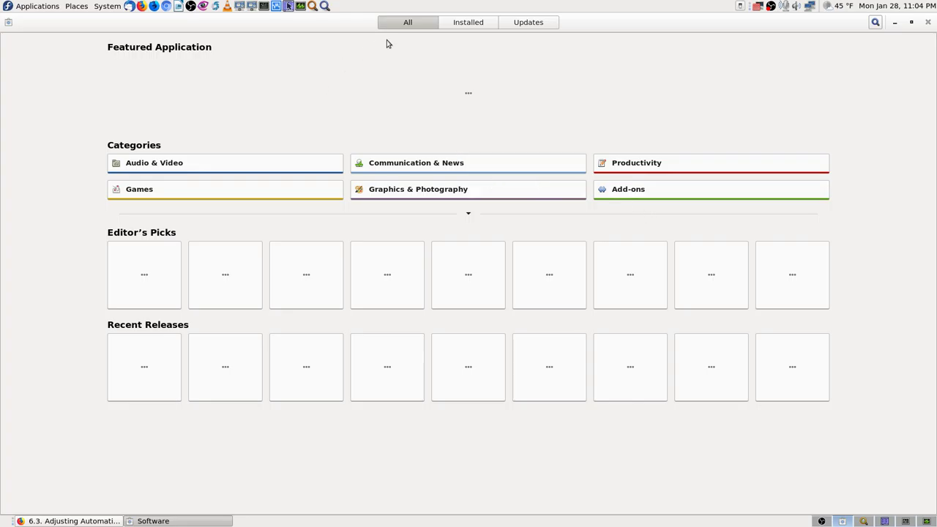
pyautogui.click(534, 23)
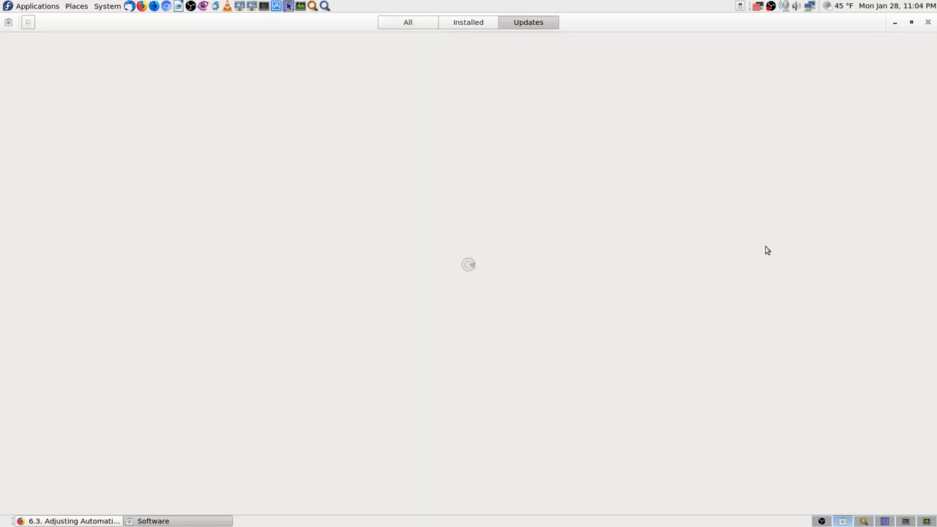
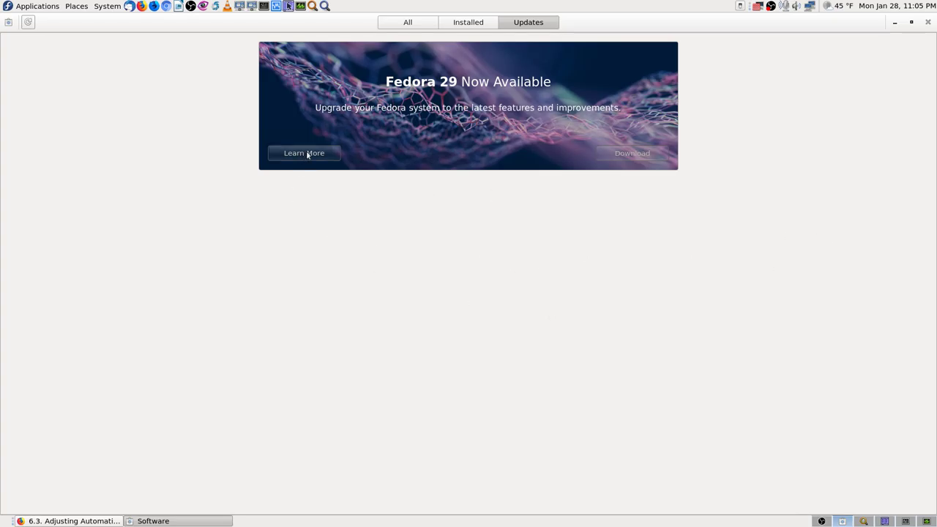
# Check GNOME Software's About info (version 3.28.2), quit Software, and bring System Monitor forward.
pyautogui.click(10, 23)
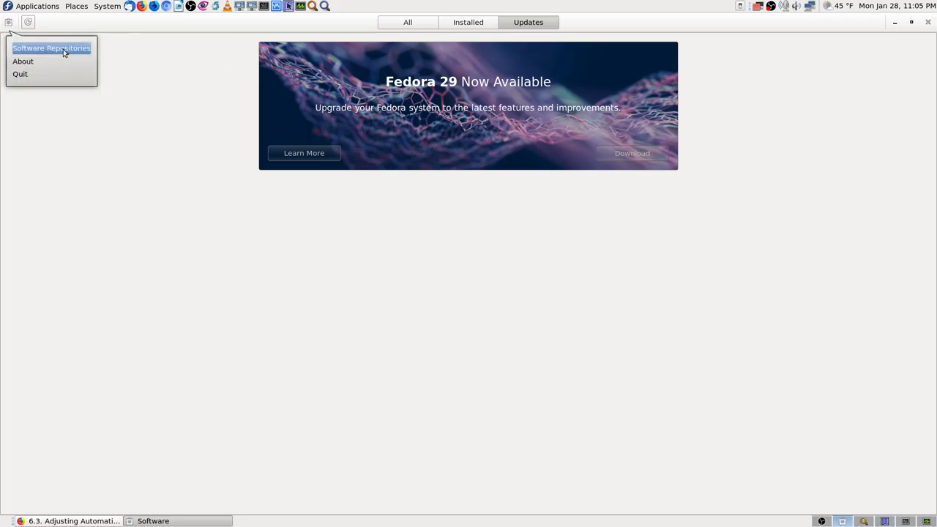
pyautogui.click(41, 63)
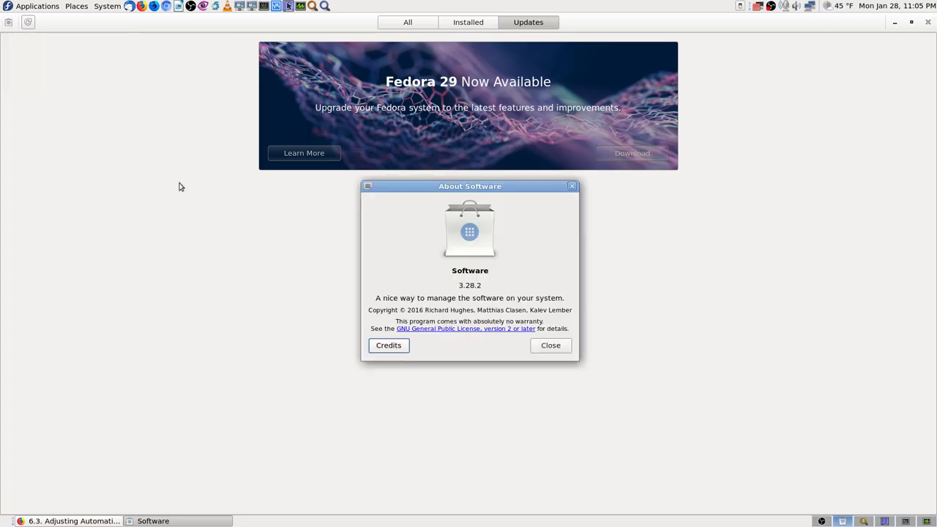
pyautogui.click(549, 348)
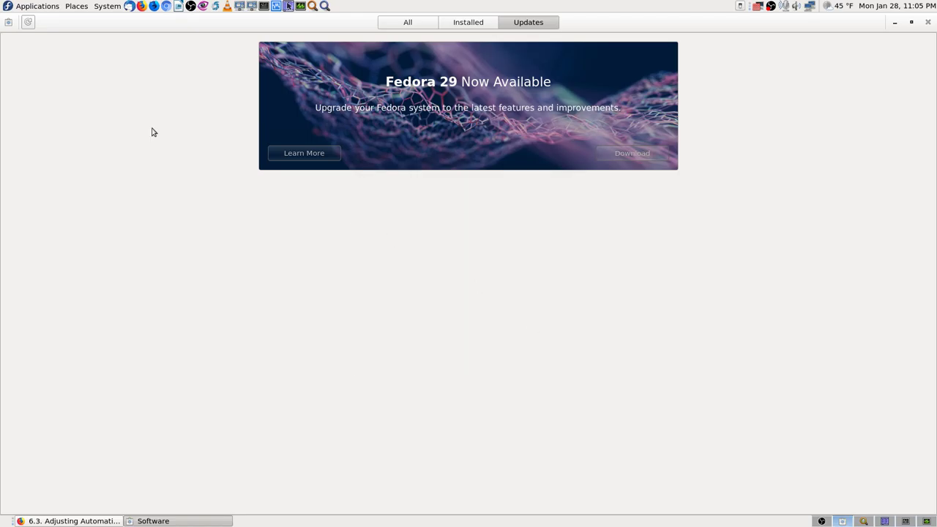
pyautogui.click(928, 22)
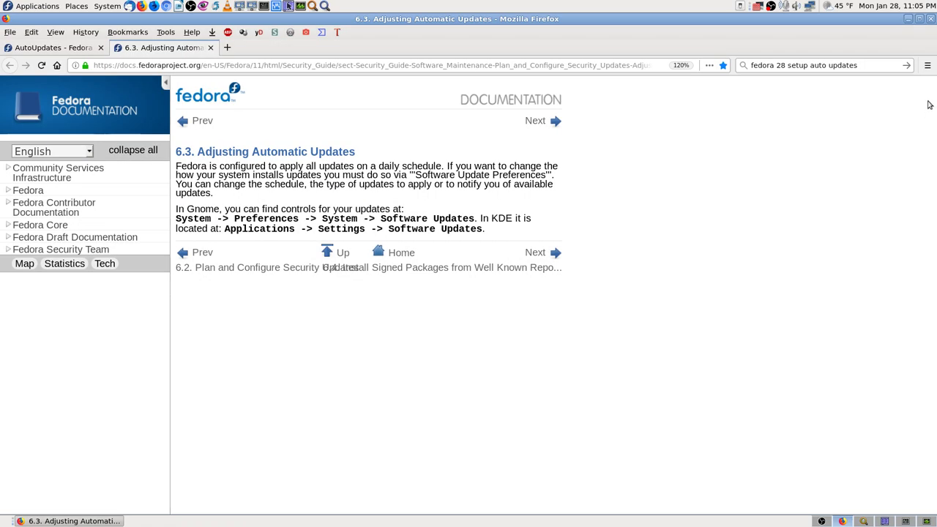
pyautogui.click(907, 521)
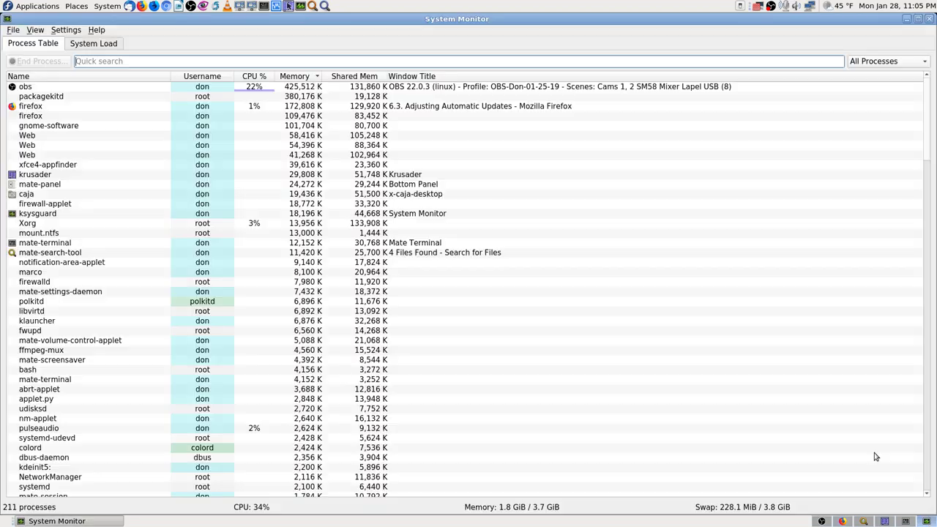
# Filter System Monitor's processes by 'softw' to confirm gnome-software is running, then return to the file search.
pyautogui.click(111, 61)
pyautogui.write('software')
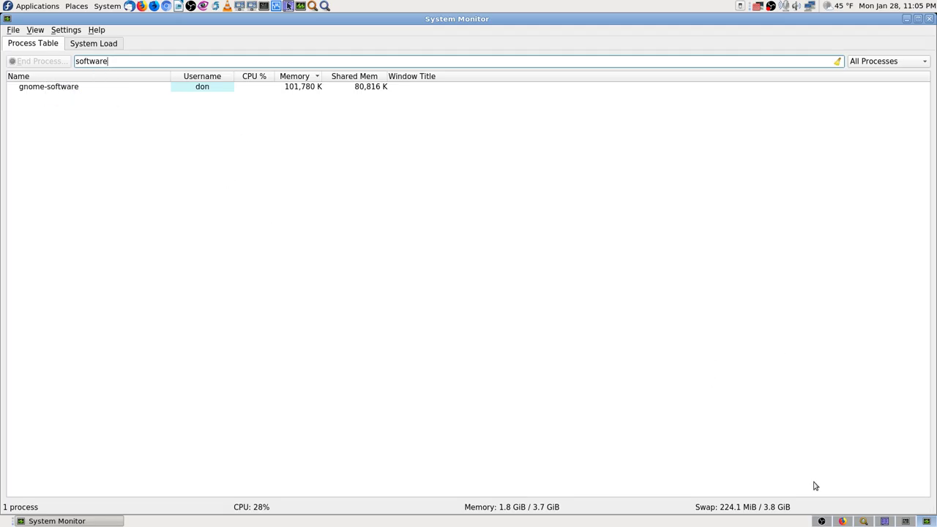
pyautogui.click(863, 521)
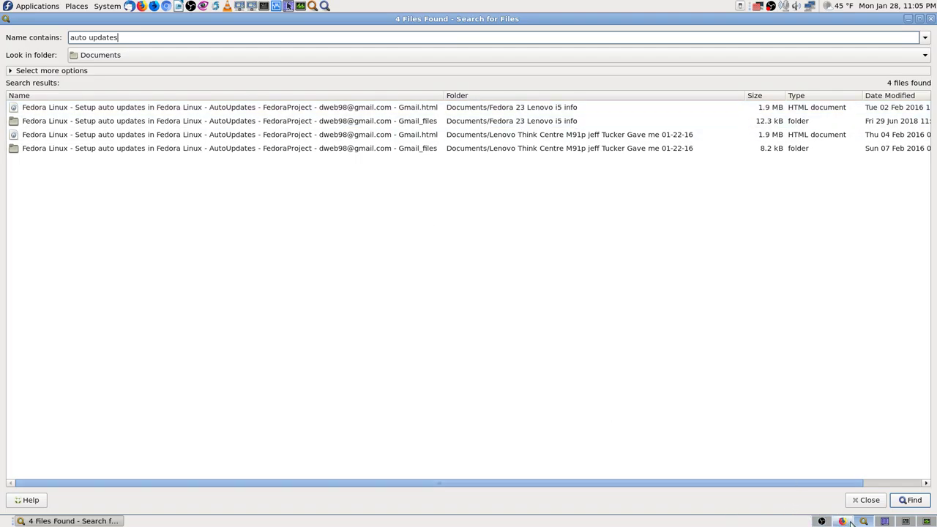
# Close Firefox's '6.3. Adjusting Automatic Updates' tab and try an in-page search for 'auto updates' on the wiki.
pyautogui.click(850, 522)
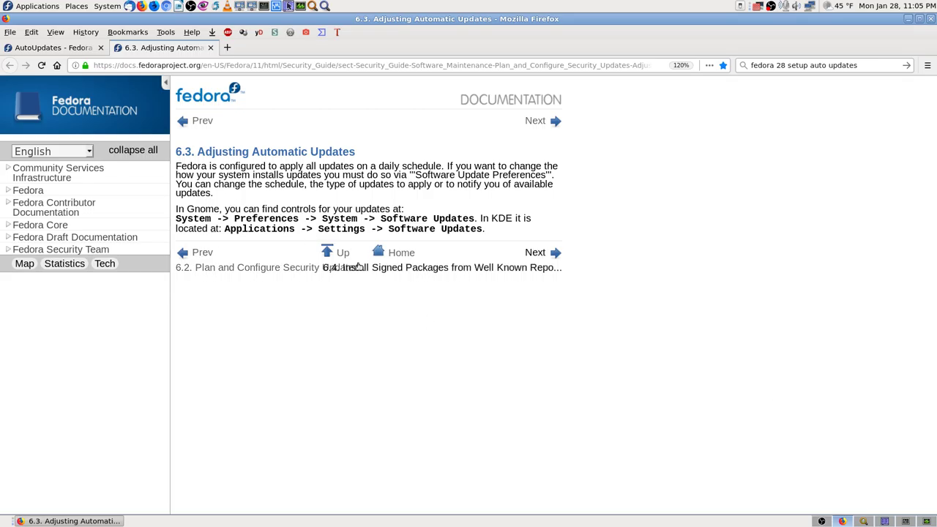
pyautogui.click(211, 47)
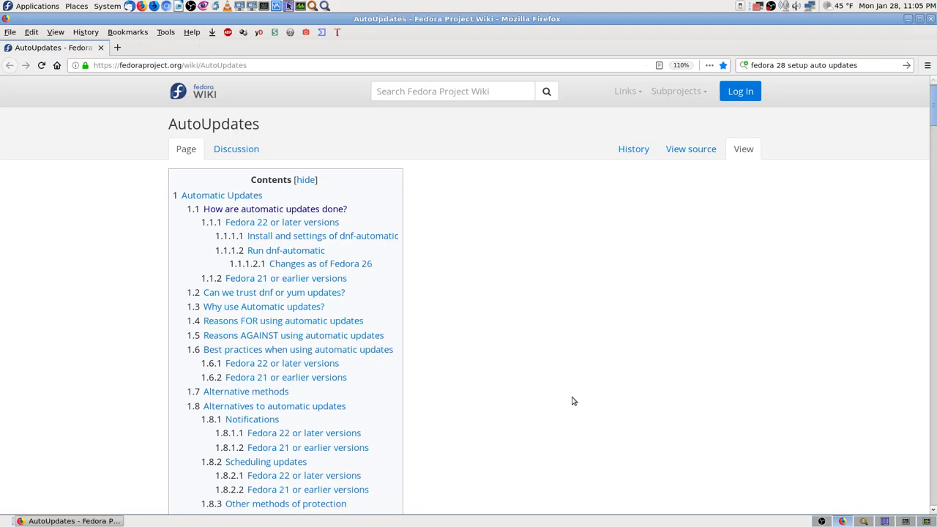
pyautogui.hotkey('ctrl', 'f')
pyautogui.write('auto')
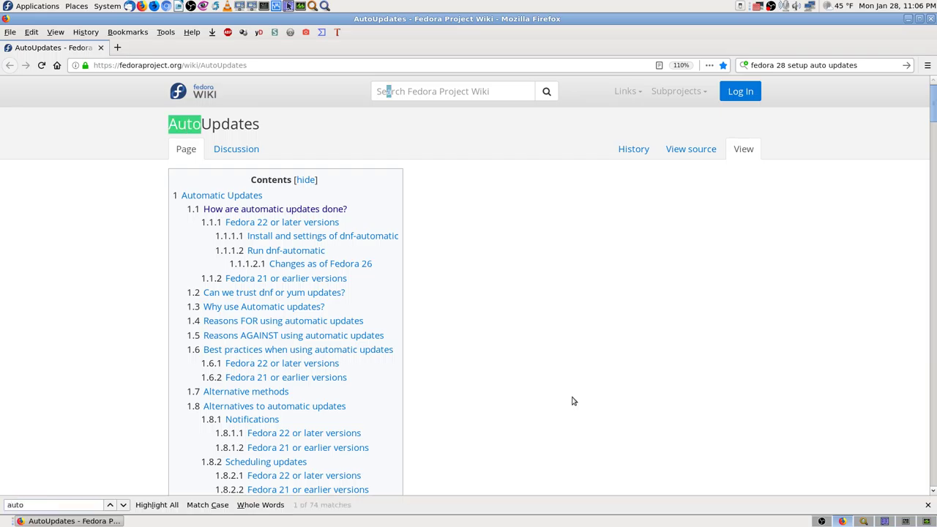
pyautogui.write(' u')
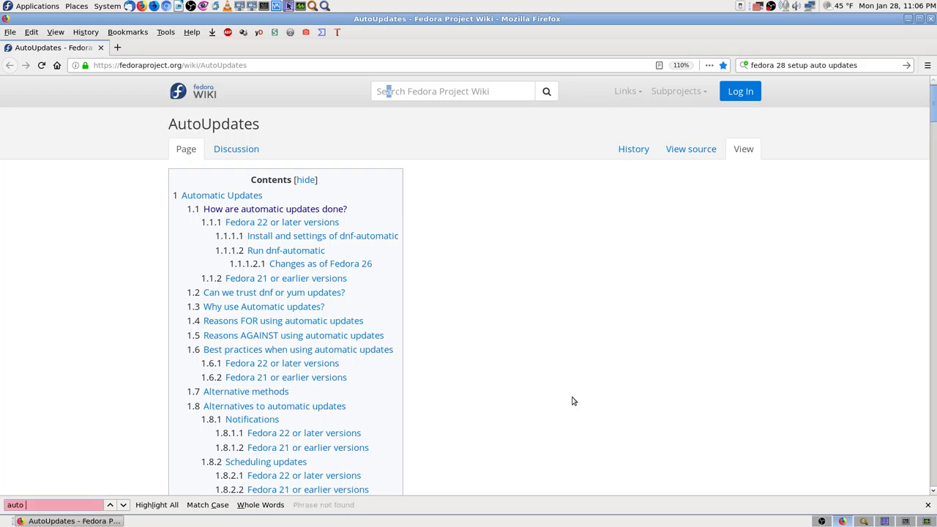
pyautogui.press('BackSpace')
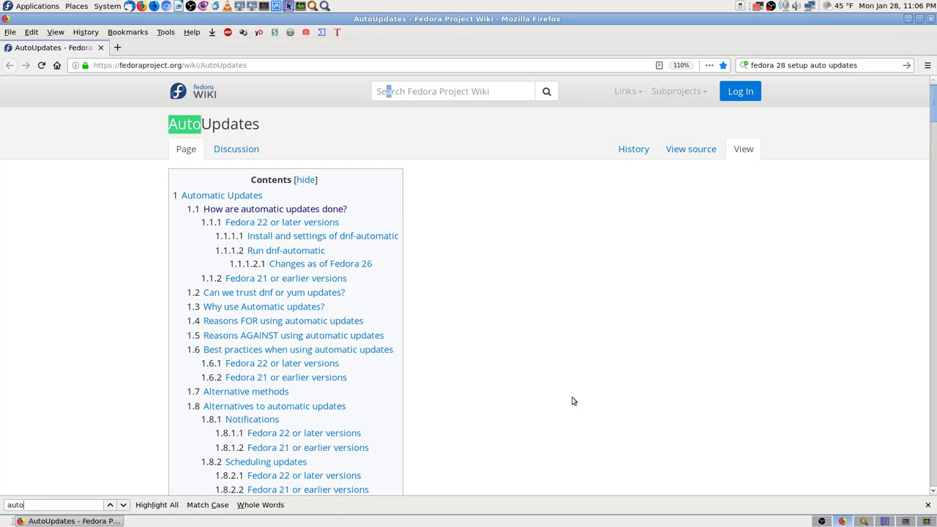
pyautogui.write('updates')
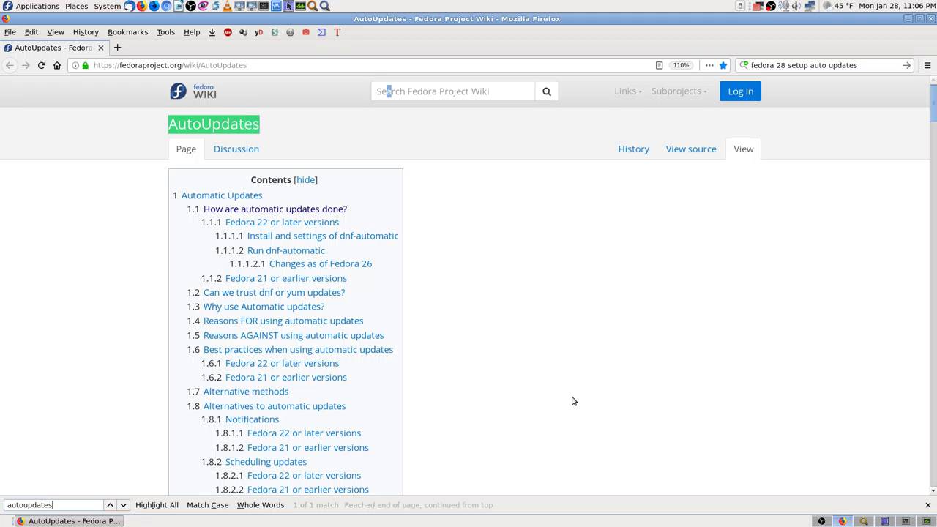
pyautogui.press('BackSpace')
pyautogui.press('BackSpace')
pyautogui.press('BackSpace')
pyautogui.press('BackSpace')
pyautogui.press('BackSpace')
pyautogui.press('BackSpace')
pyautogui.press('BackSpace')
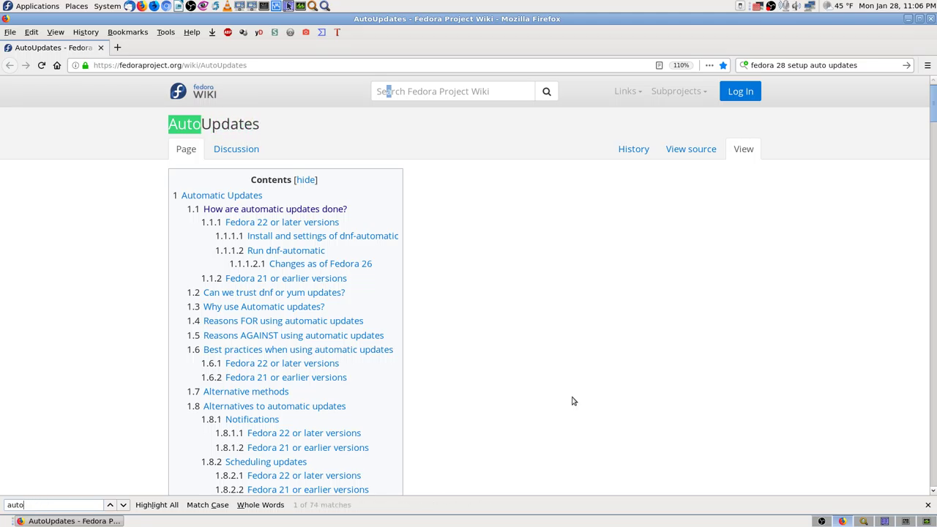
pyautogui.write('updates')
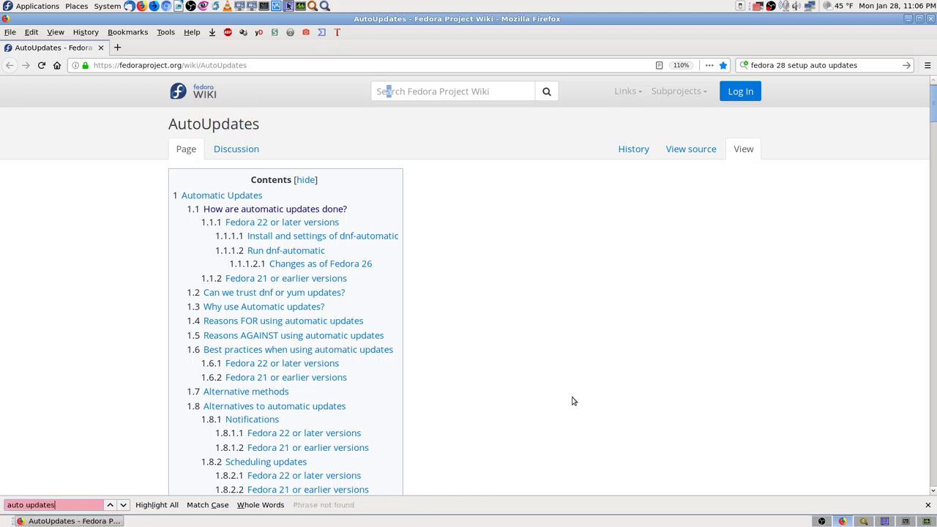
pyautogui.press('BackSpace')
pyautogui.press('BackSpace')
pyautogui.press('BackSpace')
pyautogui.press('BackSpace')
pyautogui.press('BackSpace')
pyautogui.press('BackSpace')
pyautogui.press('BackSpace')
pyautogui.press('BackSpace')
pyautogui.press('BackSpace')
pyautogui.press('Escape')
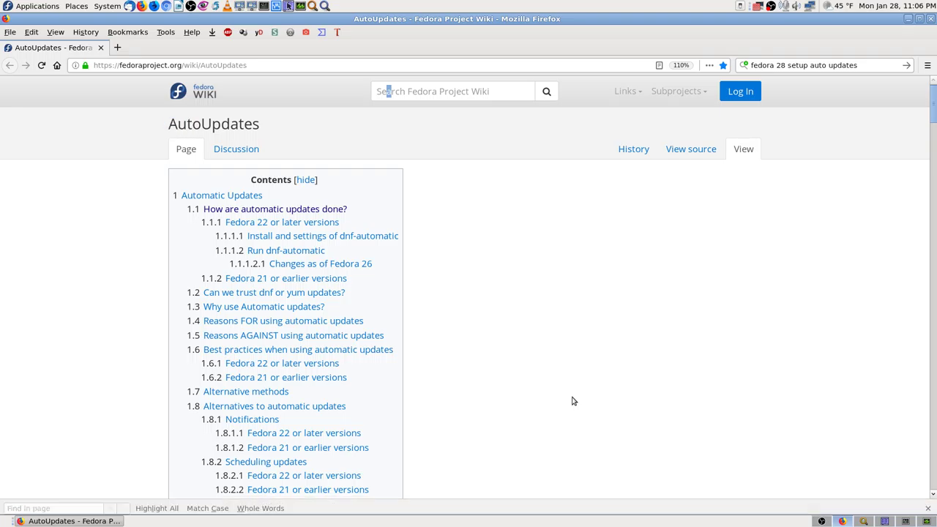
# Scroll down the AutoUpdates wiki page and search it for 'fedora'.
pyautogui.scroll(-5, 561, 337)
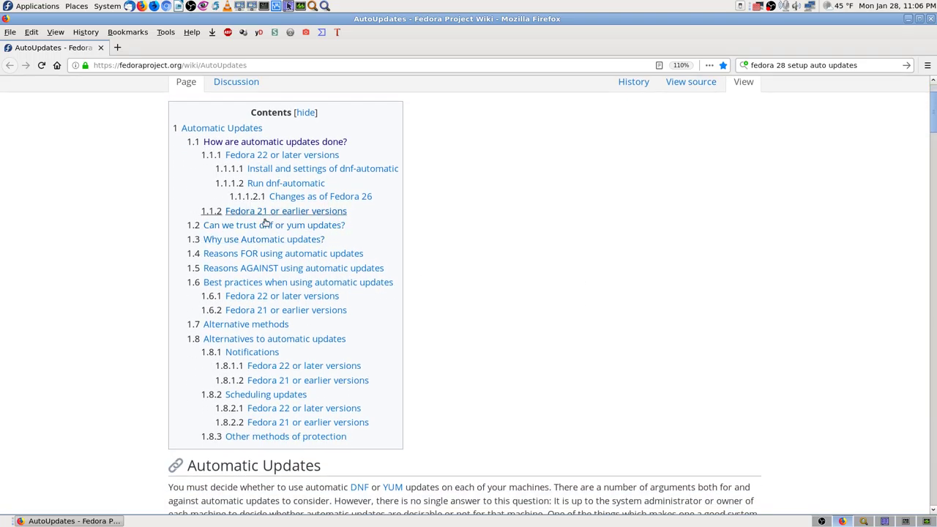
pyautogui.scroll(-1, 462, 361)
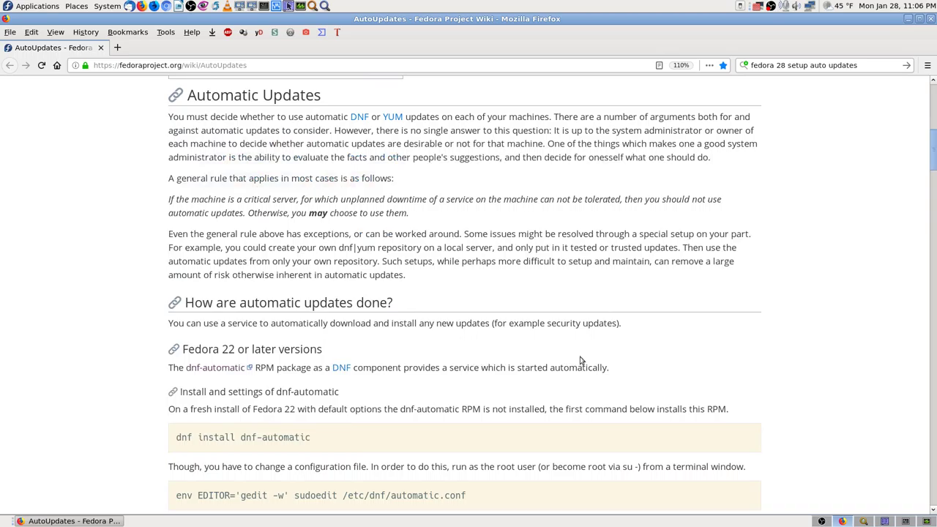
pyautogui.scroll(-3, 531, 385)
pyautogui.scroll(-5, 114, 395)
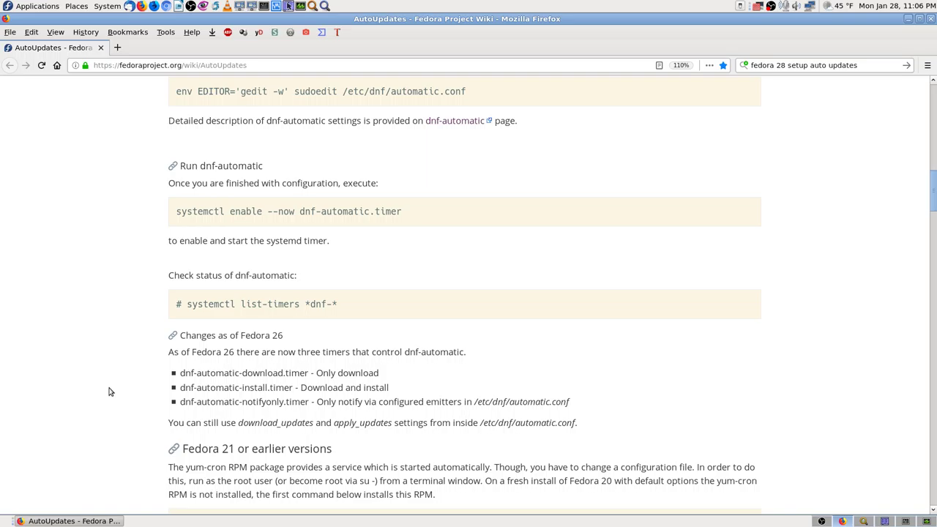
pyautogui.hotkey('ctrl', 'f')
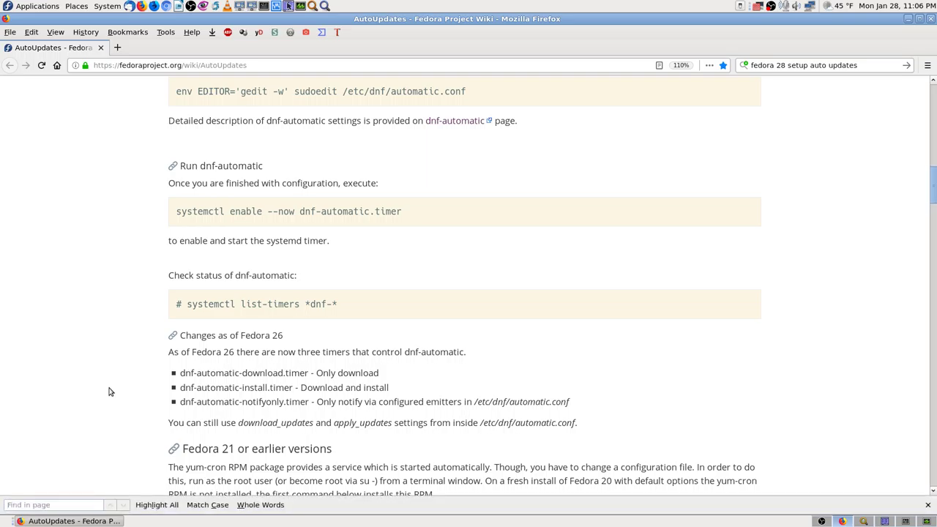
pyautogui.write('fedora ')
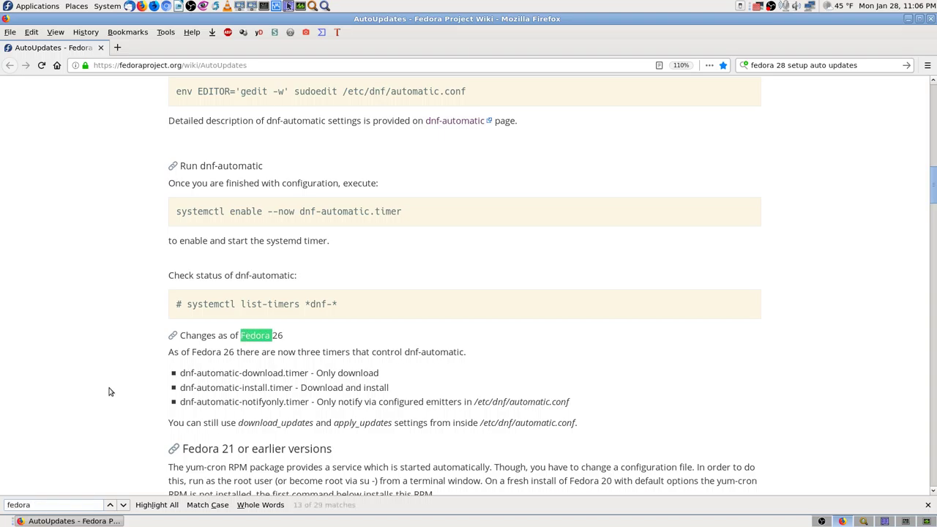
pyautogui.write('28')
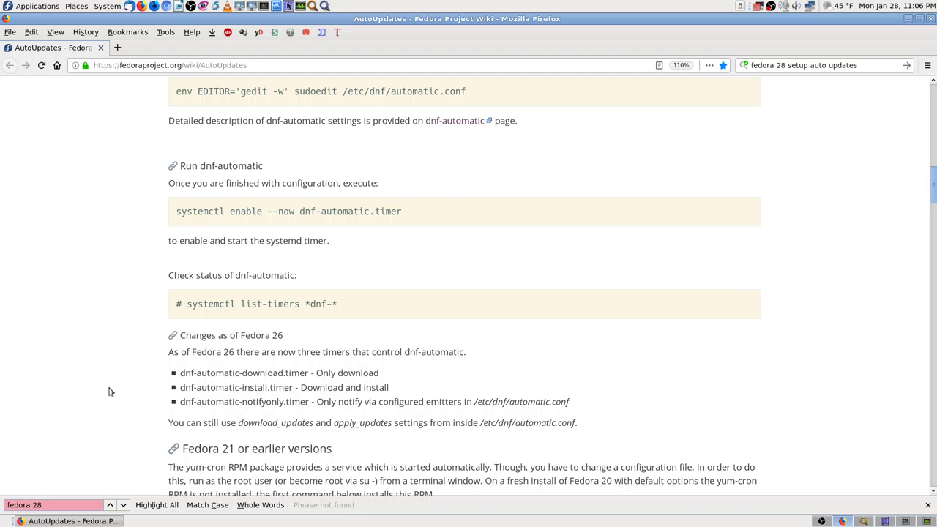
pyautogui.press('BackSpace')
pyautogui.press('BackSpace')
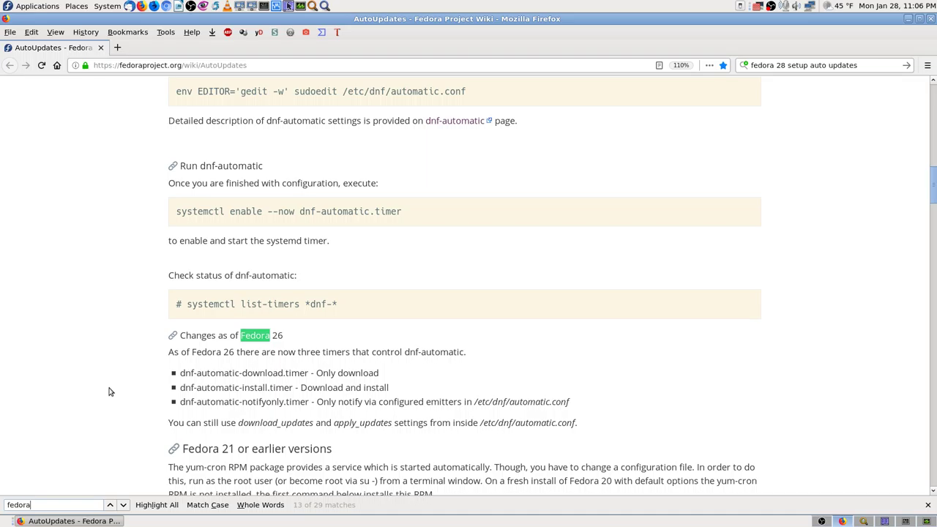
# Step through the 'fedora' matches to the Fedora 22 or later versions dnf-automatic section.
pyautogui.press('Return')
pyautogui.press('Return')
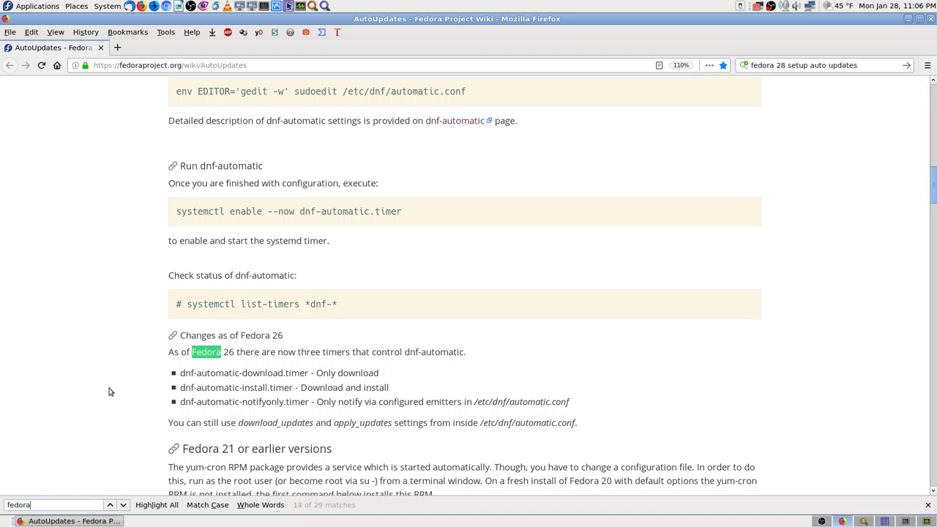
pyautogui.press('Return')
pyautogui.press('Return')
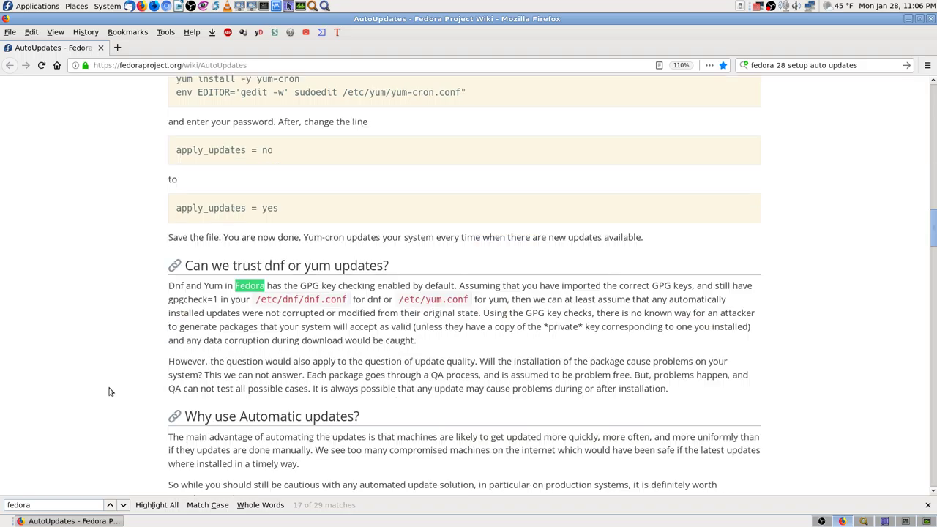
pyautogui.press('Return')
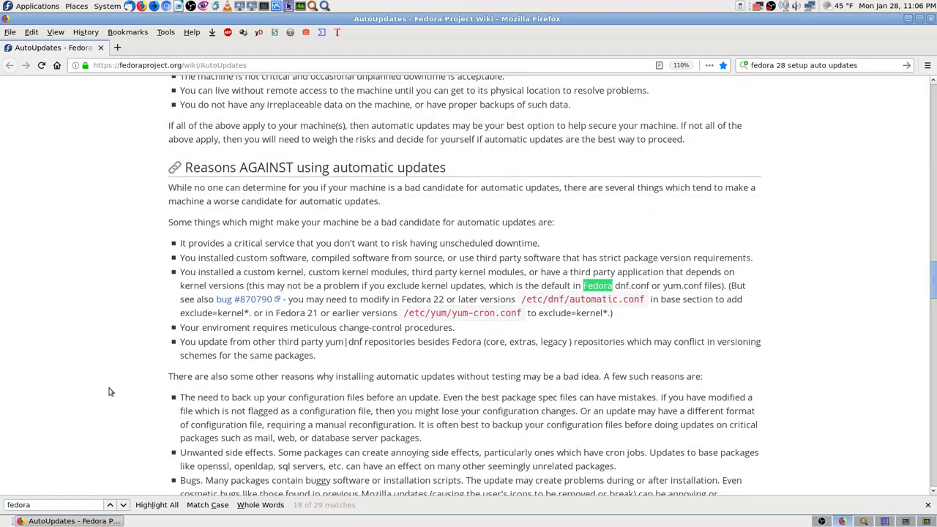
pyautogui.press('Return')
pyautogui.press('Return')
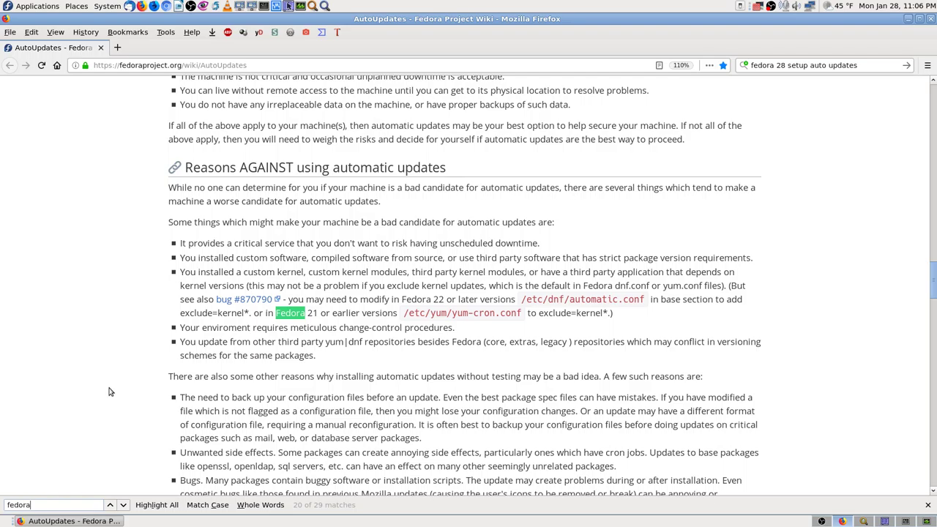
pyautogui.press('Return')
pyautogui.press('Return')
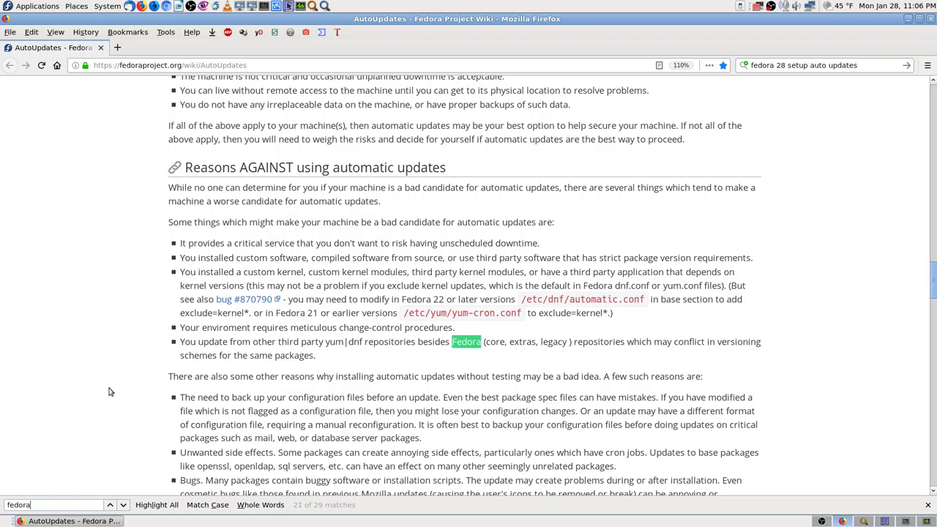
pyautogui.press('Return')
pyautogui.press('Return')
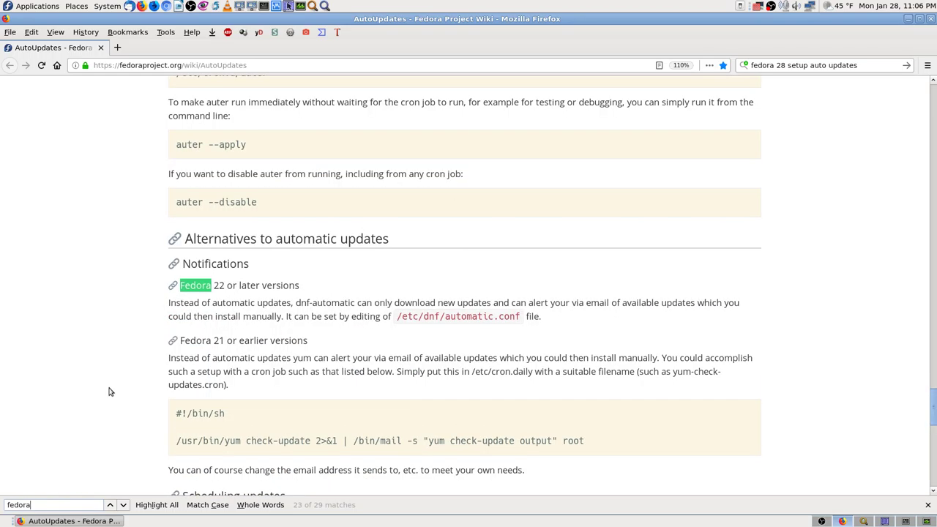
pyautogui.press('Return')
pyautogui.press('Return')
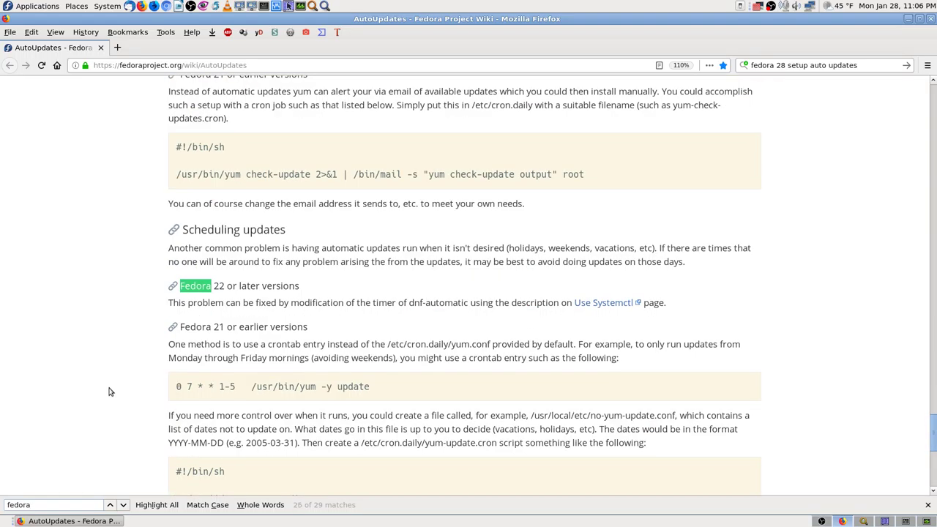
pyautogui.press('Return')
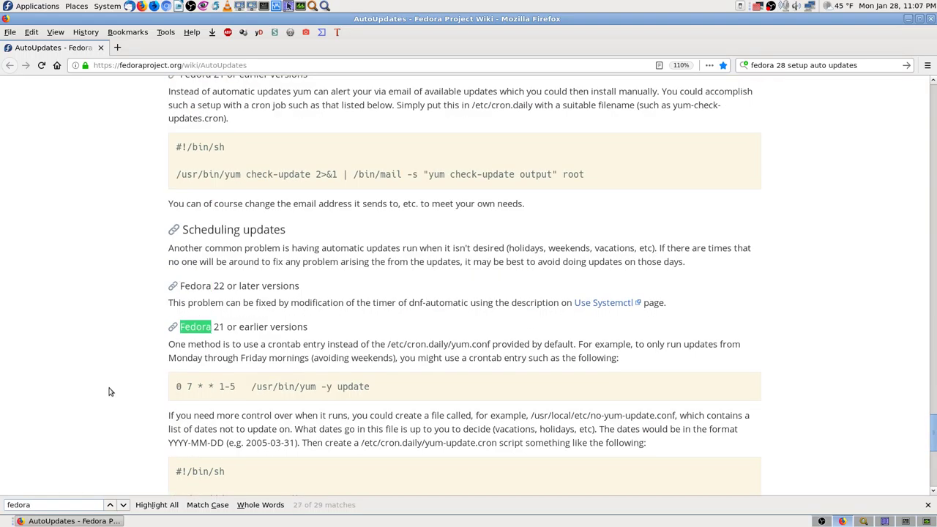
pyautogui.press('Return')
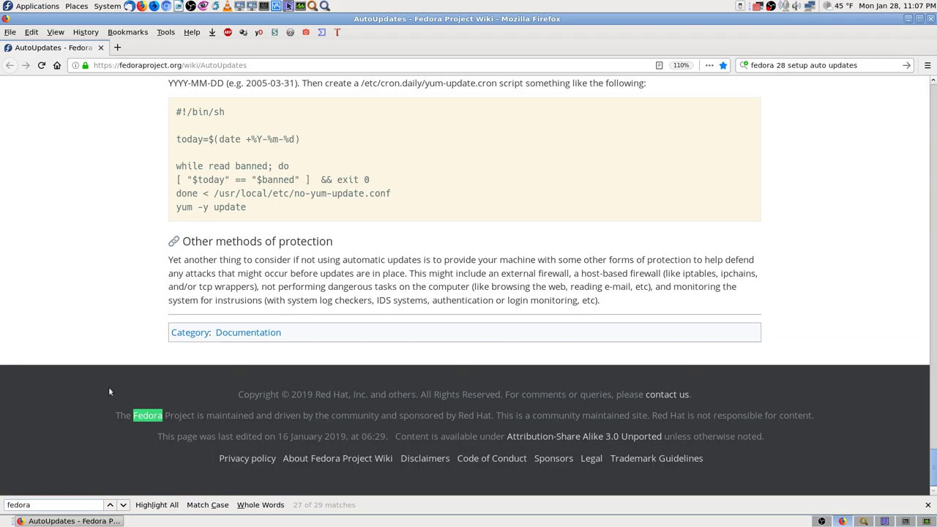
pyautogui.press('Return')
pyautogui.press('Return')
pyautogui.press('Return')
pyautogui.press('Return')
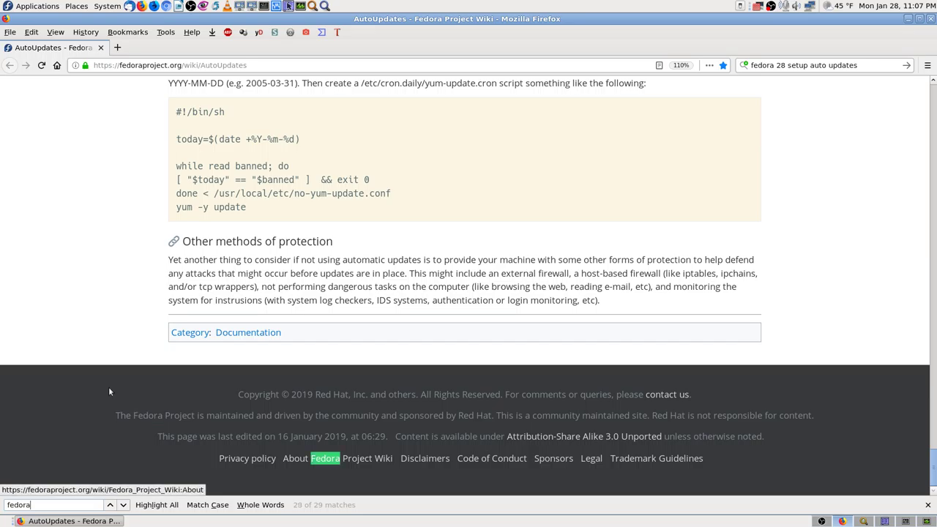
pyautogui.press('Return')
pyautogui.press('Return')
pyautogui.press('Return')
pyautogui.press('Return')
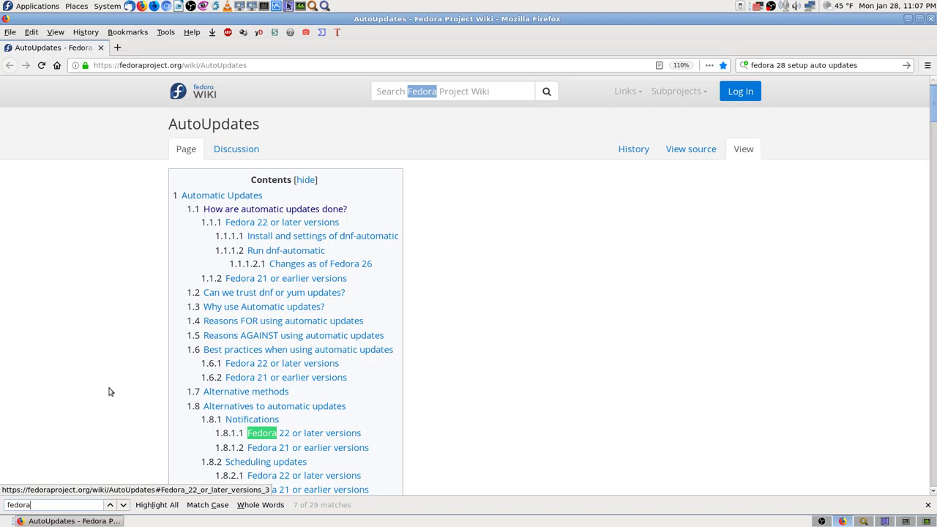
pyautogui.press('Return')
pyautogui.press('Return')
pyautogui.press('Return')
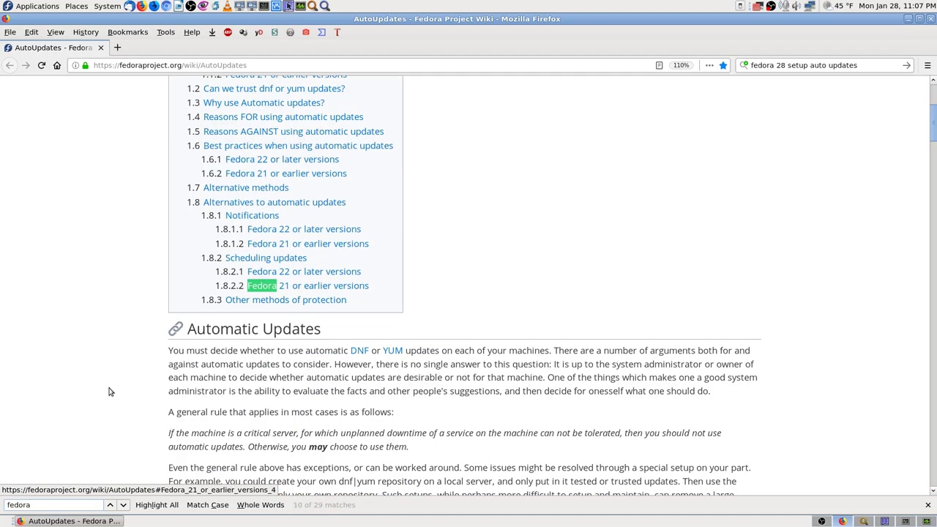
pyautogui.press('Return')
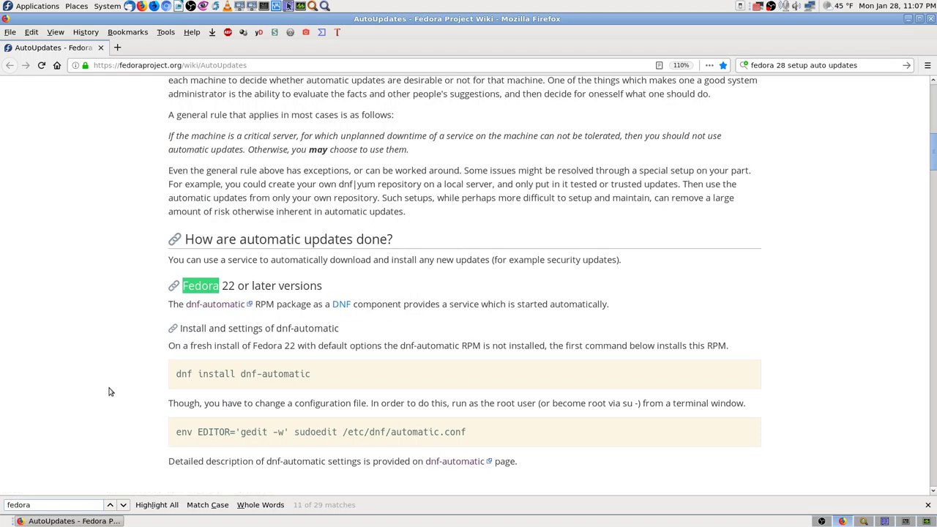
pyautogui.scroll(-6, 728, 266)
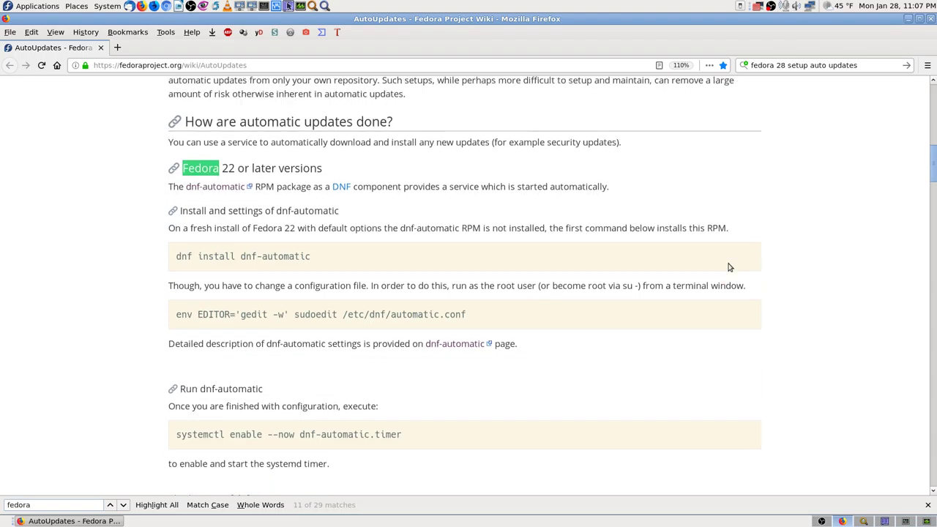
pyautogui.scroll(2, 337, 285)
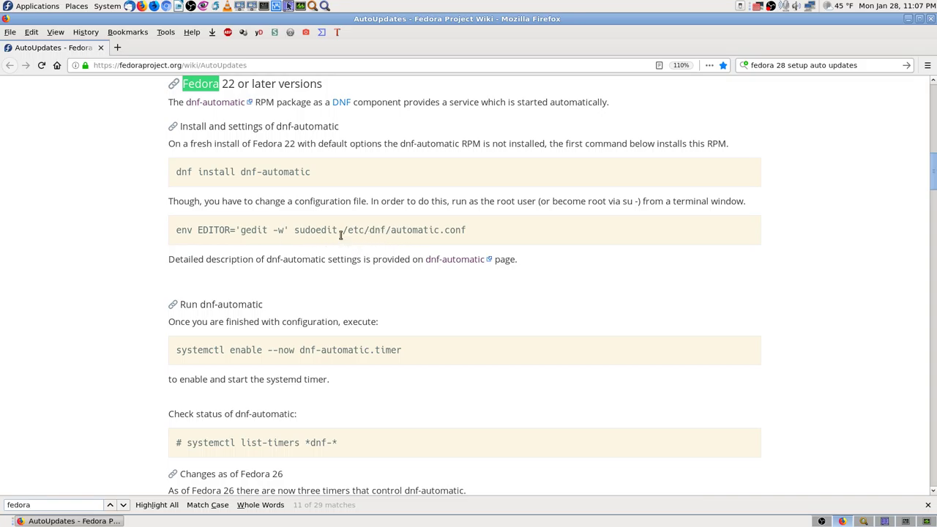
pyautogui.click(884, 521)
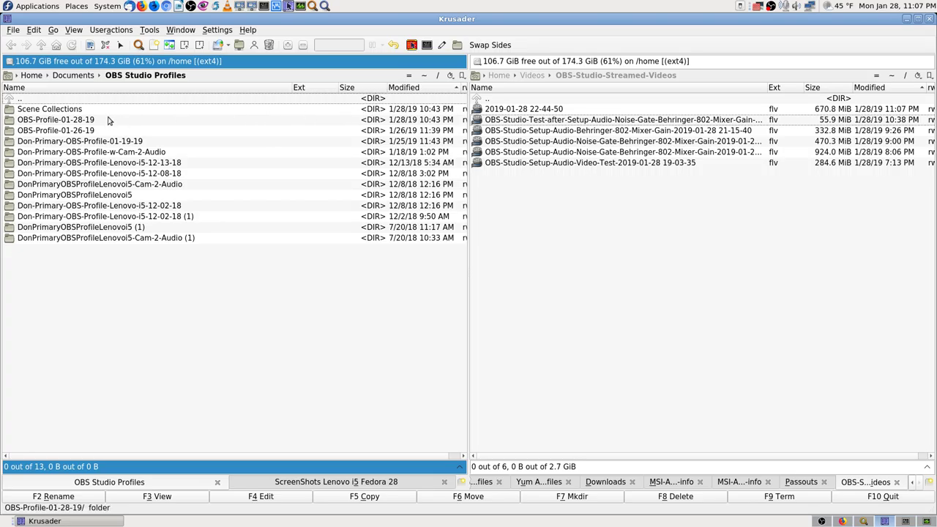
# Browse the left panel from root into /etc, checking the config path on the wiki page.
pyautogui.click(438, 77)
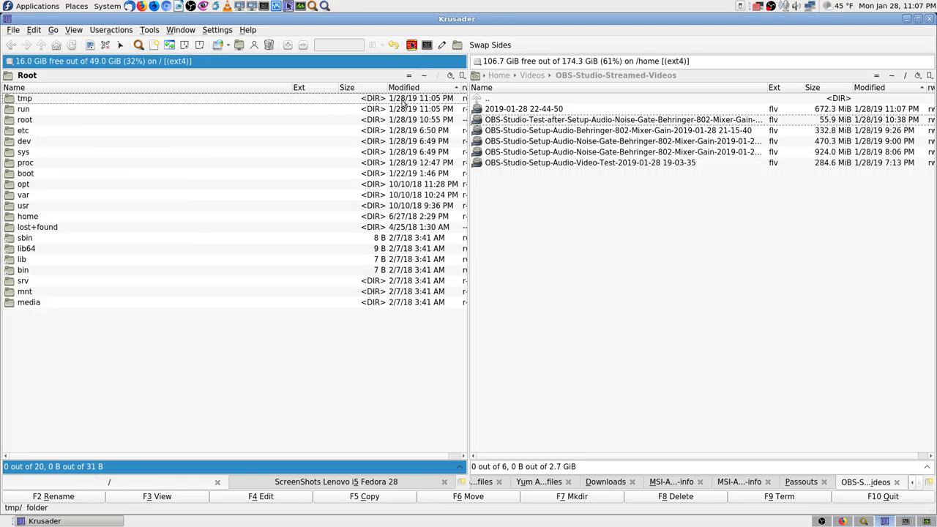
pyautogui.write('et')
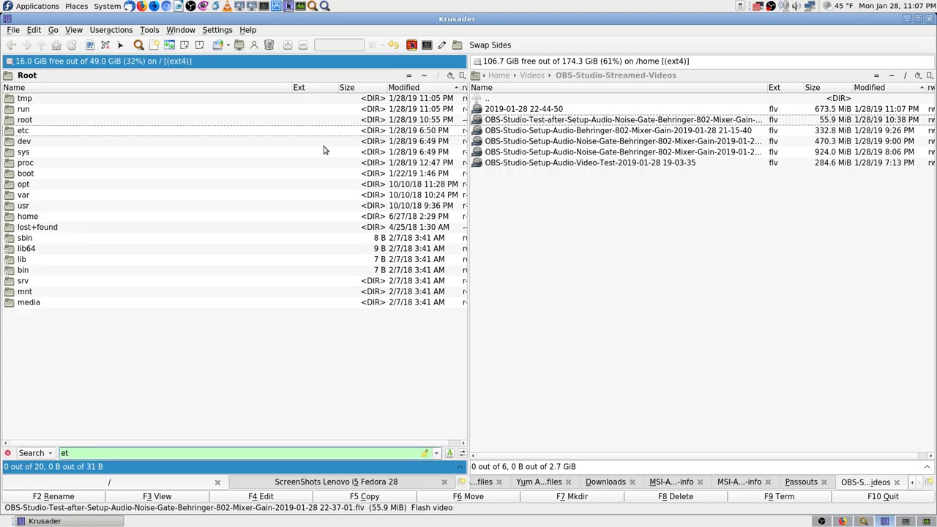
pyautogui.press('Escape')
pyautogui.press('Return')
pyautogui.write('autom')
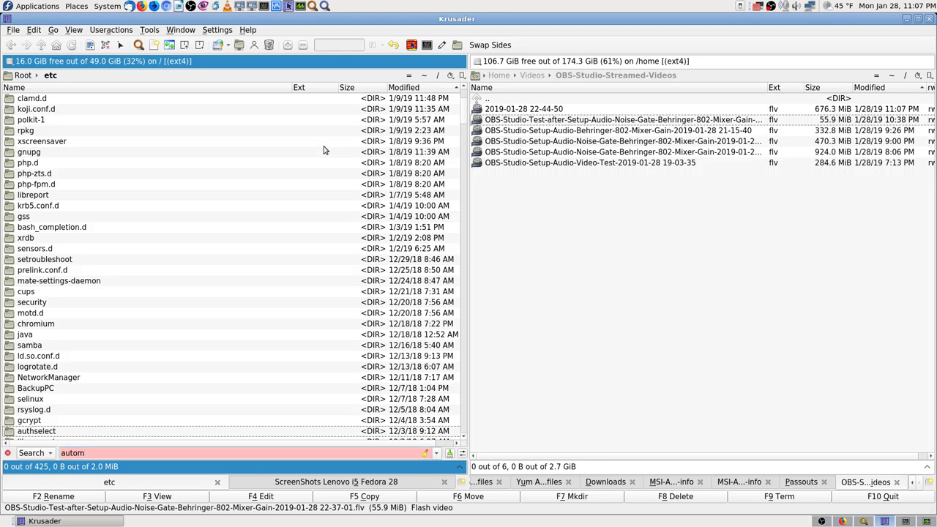
pyautogui.click(843, 522)
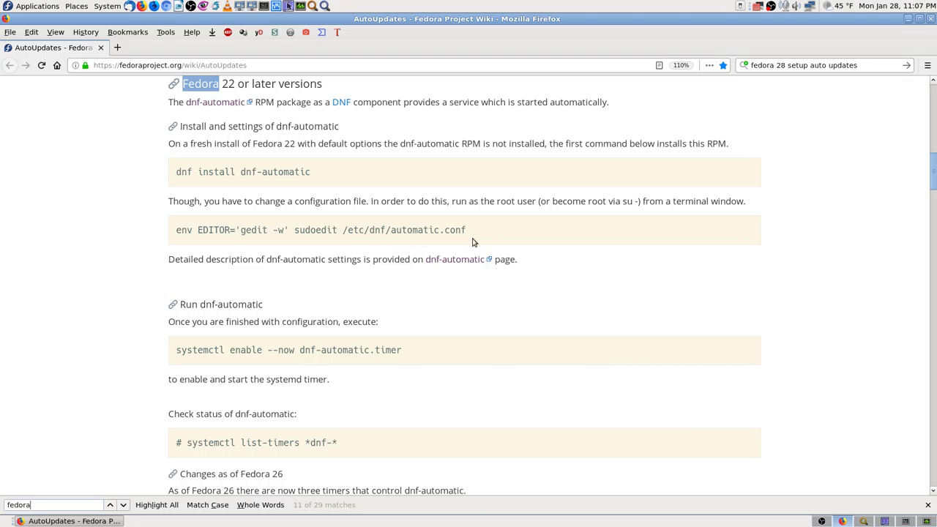
pyautogui.click(885, 522)
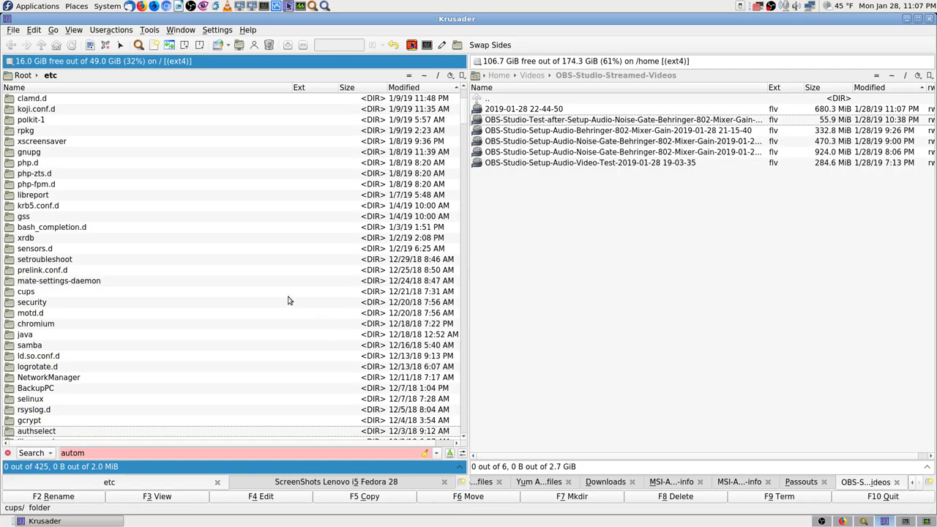
# Enter /etc/dnf and open automatic.conf in the read-only F3 viewer.
pyautogui.write('dnf')
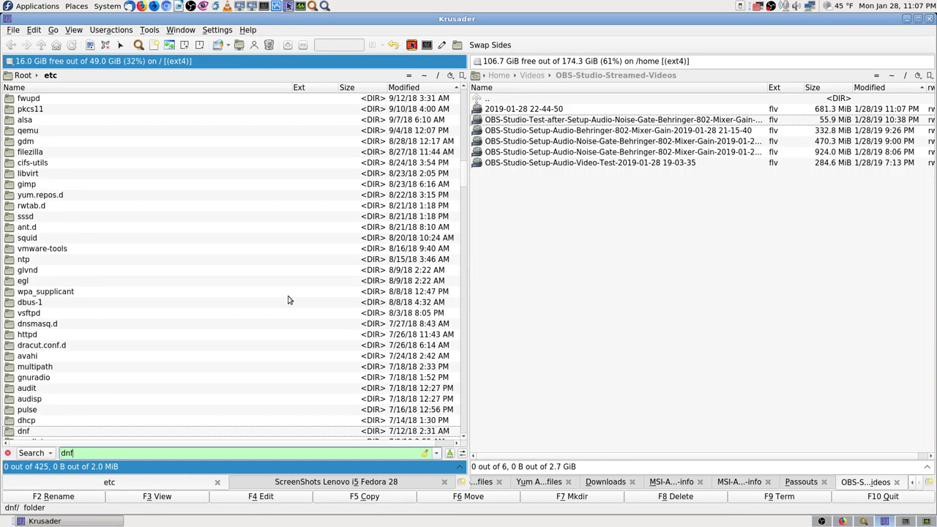
pyautogui.press('Down')
pyautogui.press('Up')
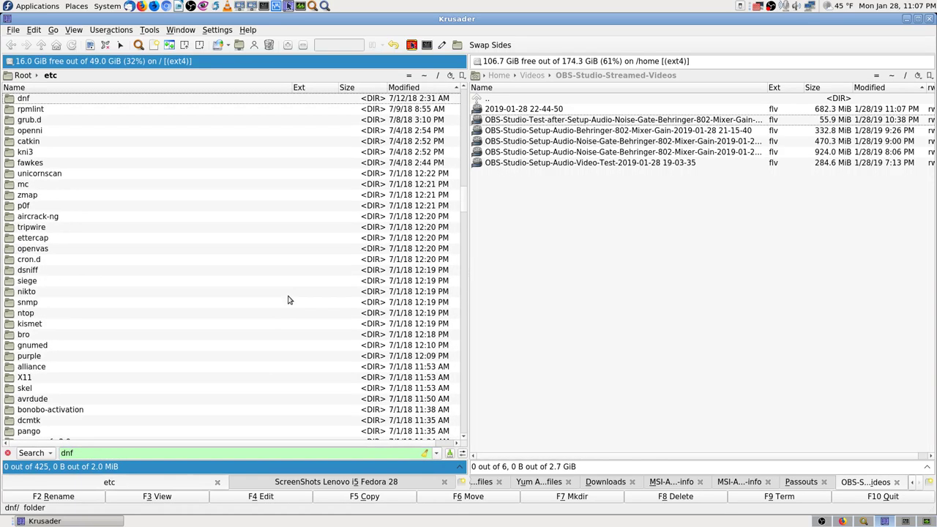
pyautogui.press('Down')
pyautogui.press('Up')
pyautogui.press('Return')
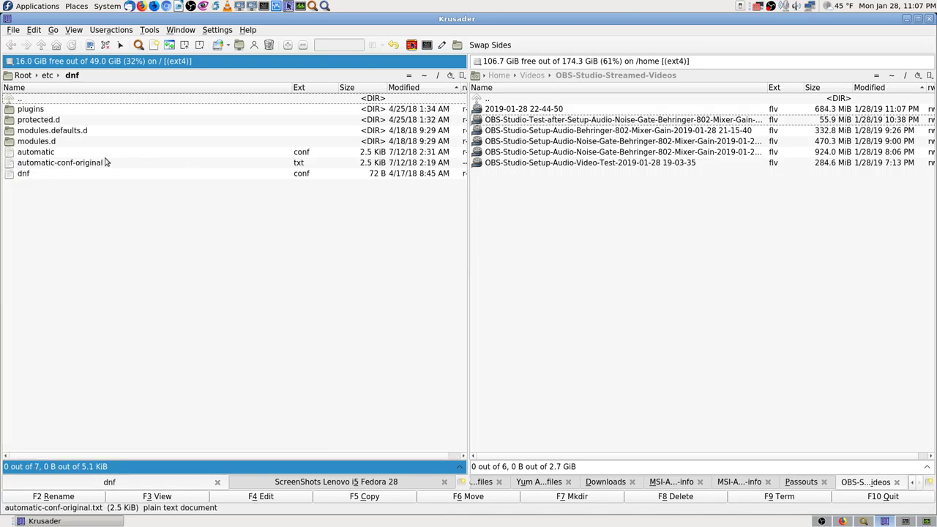
pyautogui.click(123, 164)
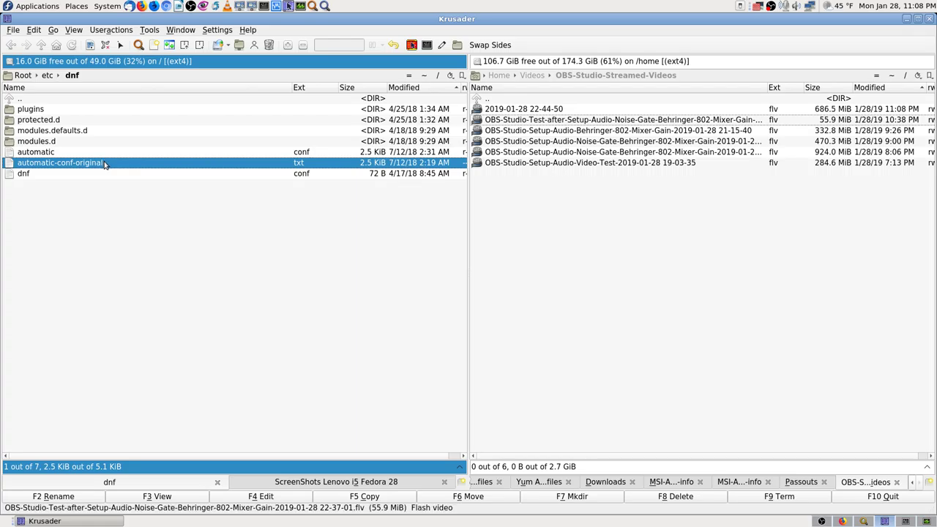
pyautogui.click(73, 154)
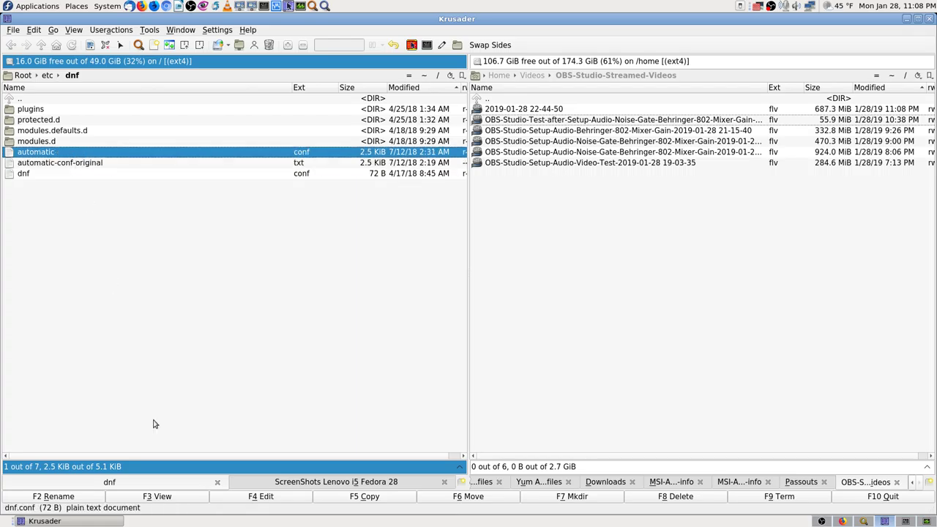
pyautogui.click(162, 498)
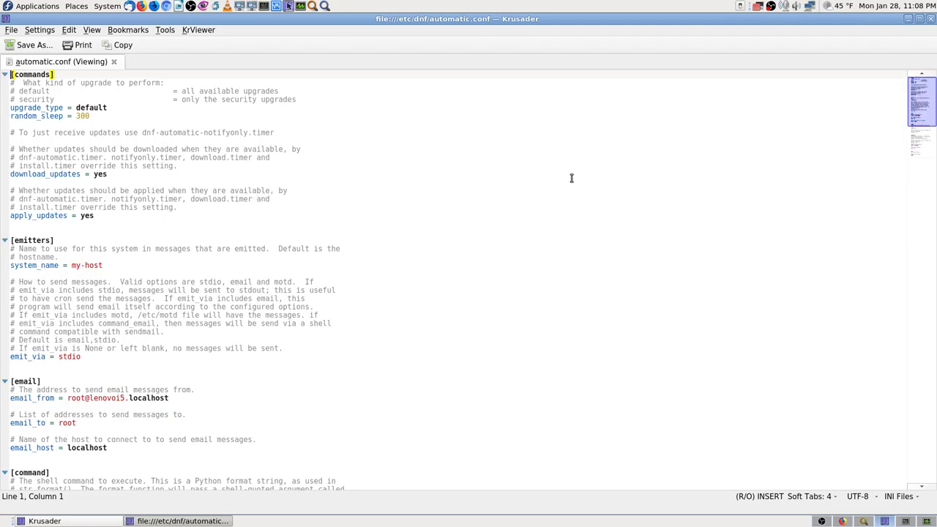
pyautogui.press('Down')
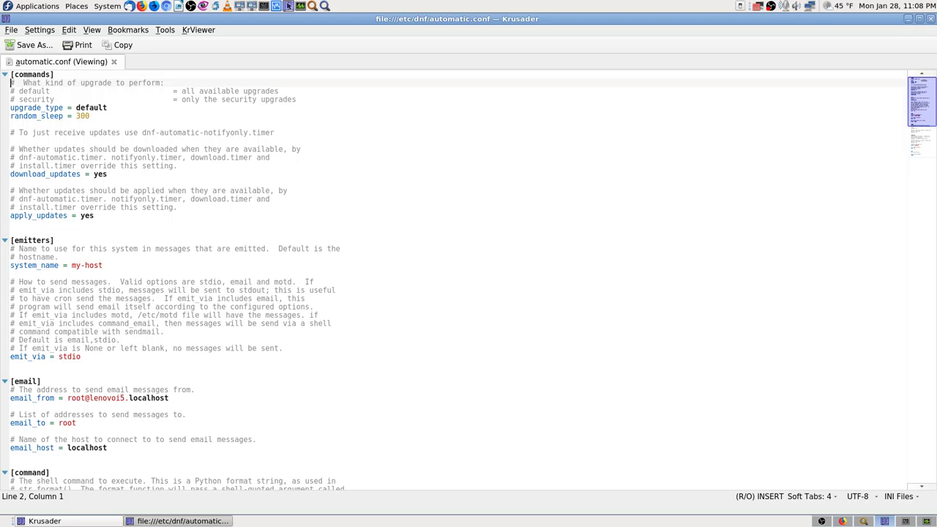
pyautogui.press('Down')
pyautogui.press('Down')
pyautogui.press('Down')
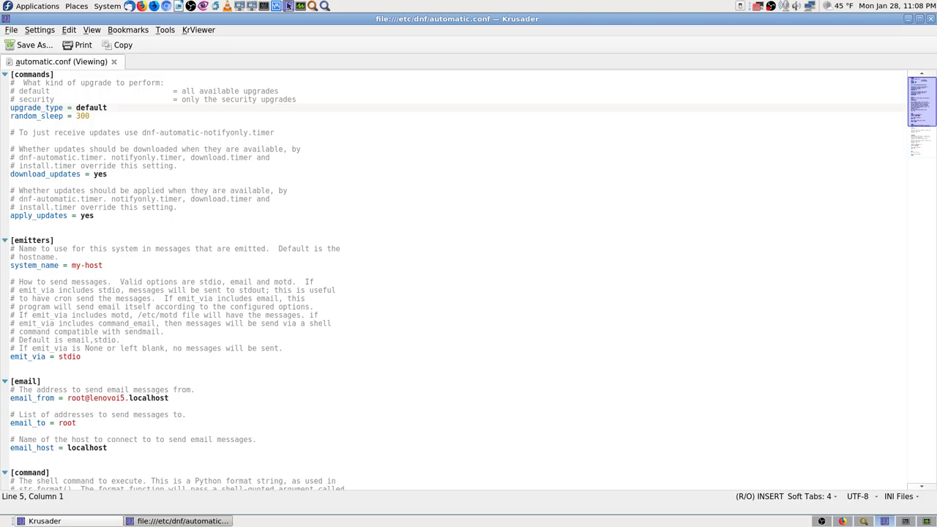
pyautogui.press('Down')
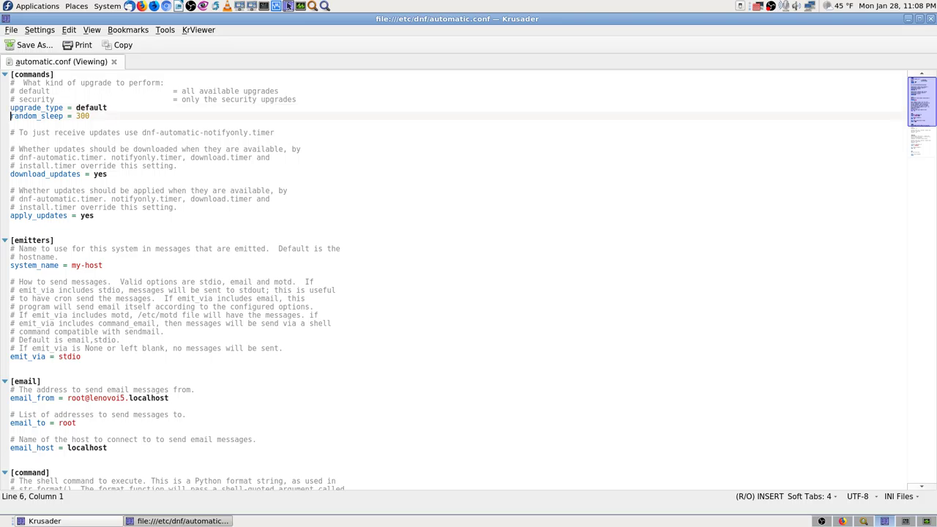
pyautogui.press('Up')
pyautogui.press('Up')
pyautogui.press('Up')
pyautogui.press('Up')
pyautogui.press('Down')
pyautogui.press('Down')
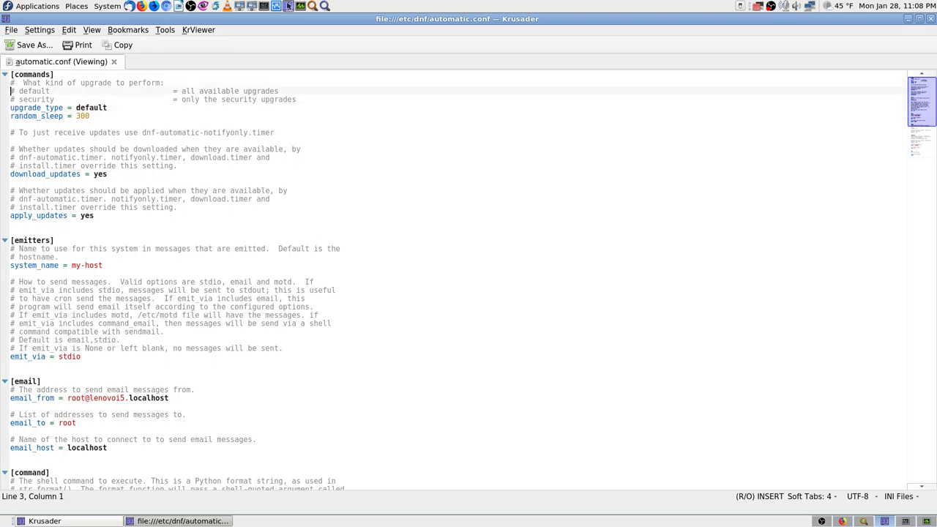
pyautogui.press('Down')
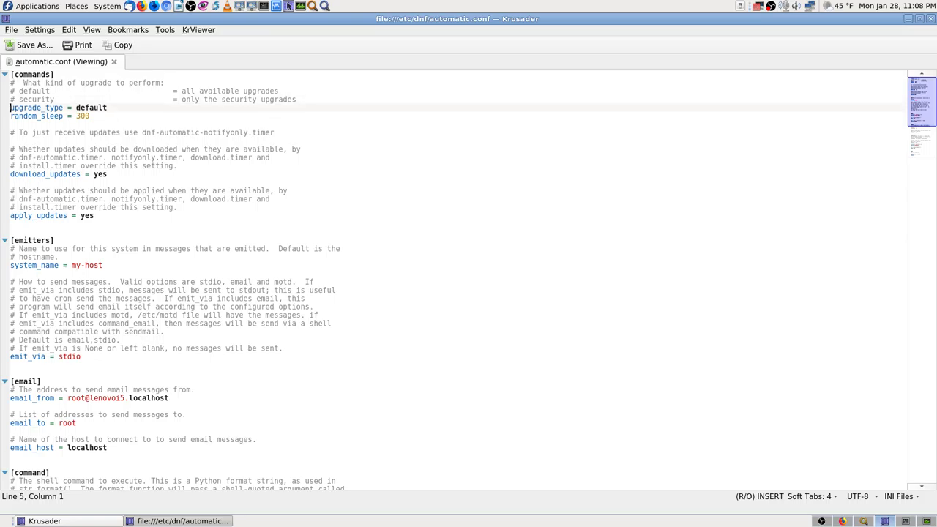
pyautogui.press('Up')
pyautogui.press('Up')
pyautogui.press('Up')
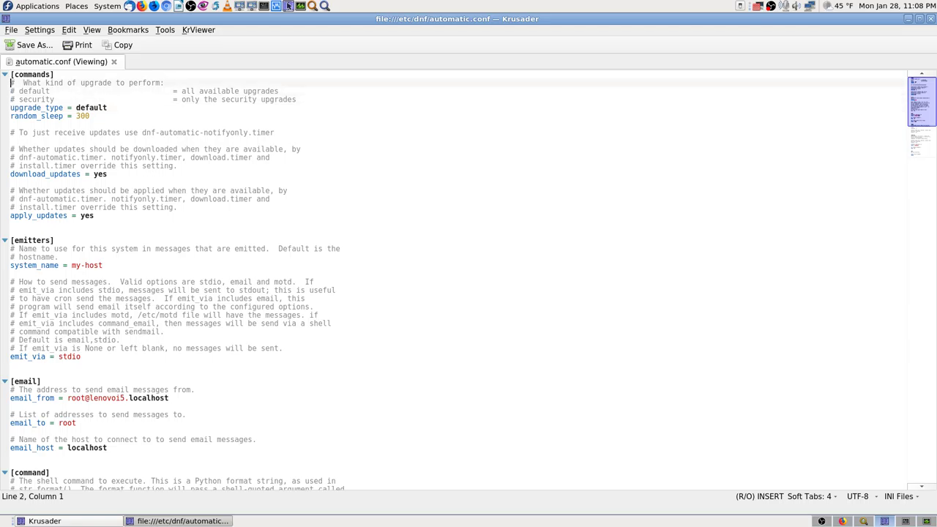
pyautogui.press('Down')
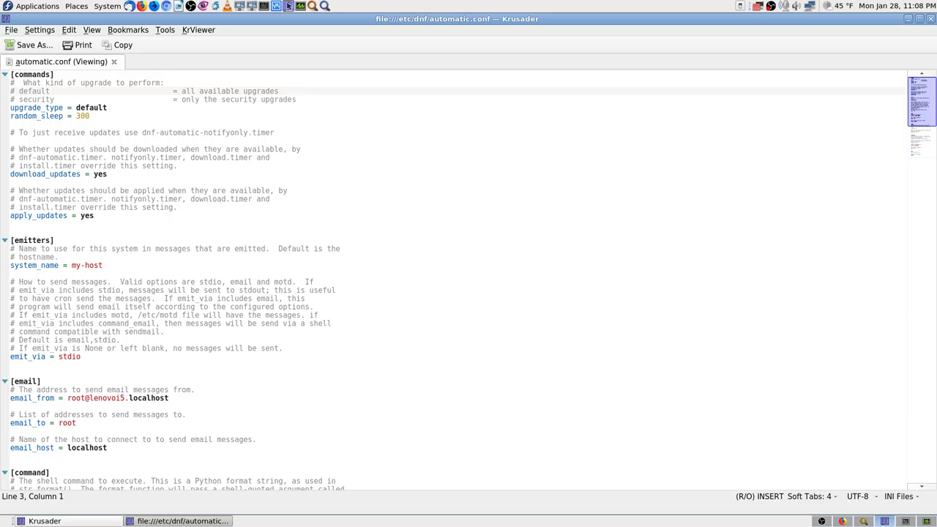
pyautogui.press('Down')
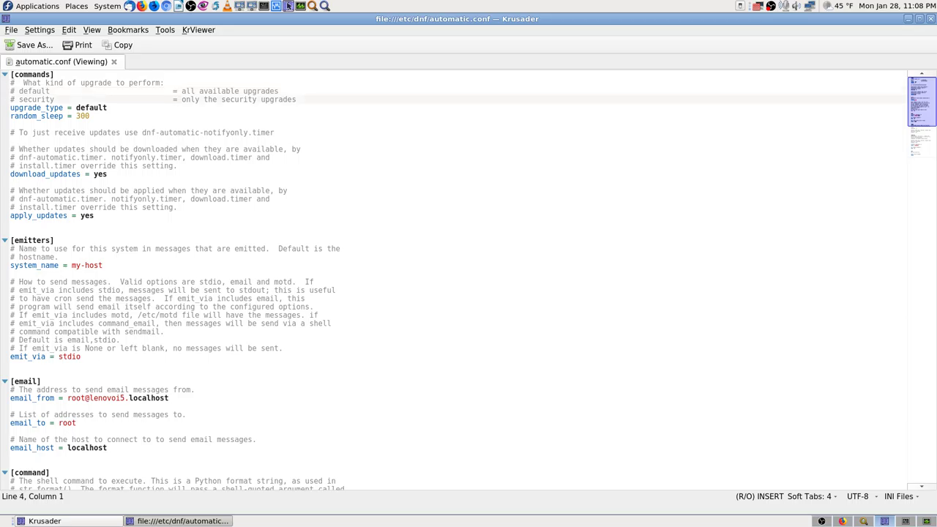
pyautogui.press('Down')
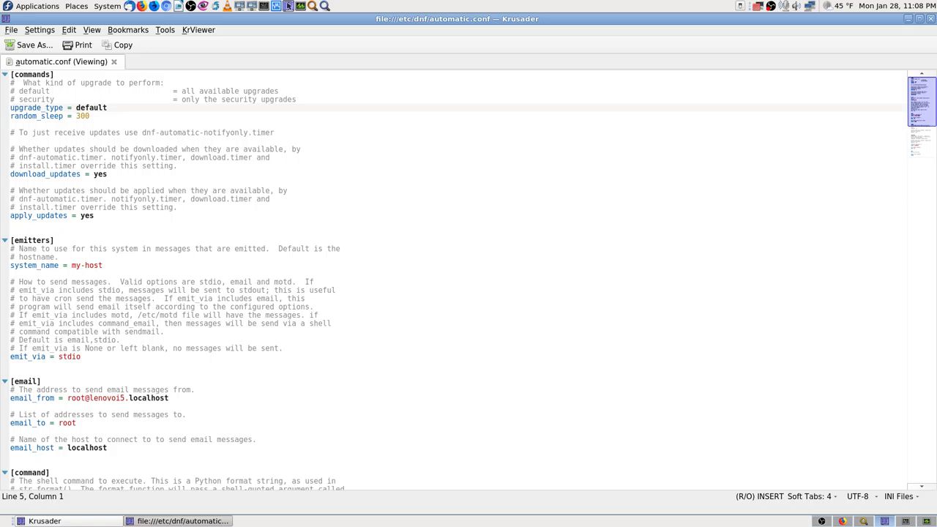
pyautogui.press('Down')
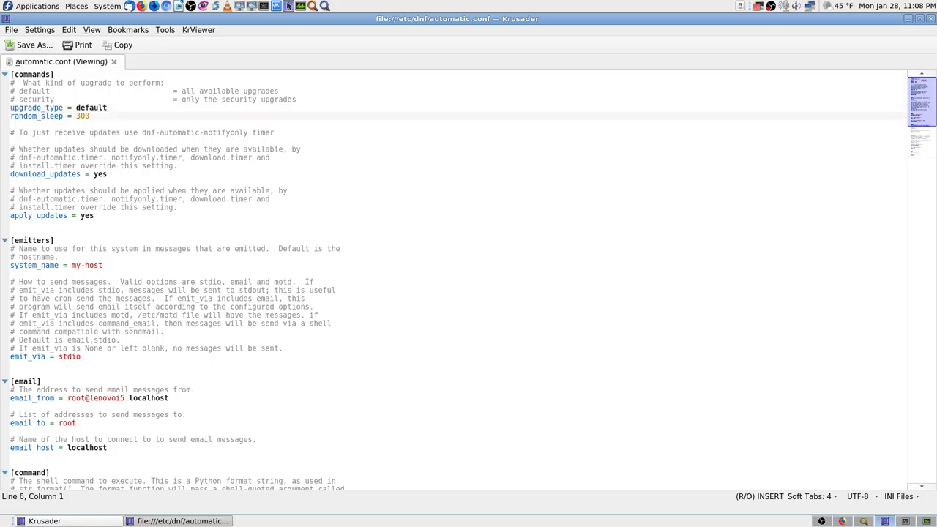
pyautogui.press('Down')
pyautogui.press('Down')
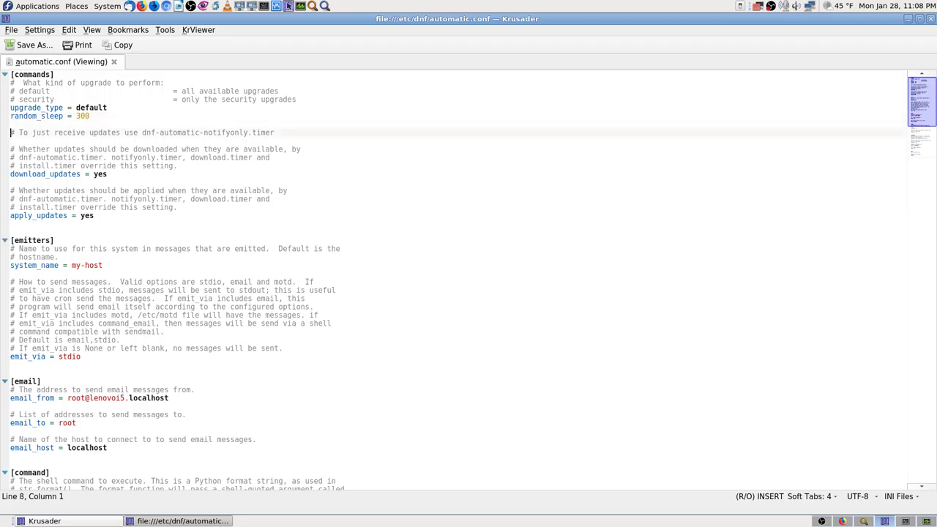
pyautogui.press('Down')
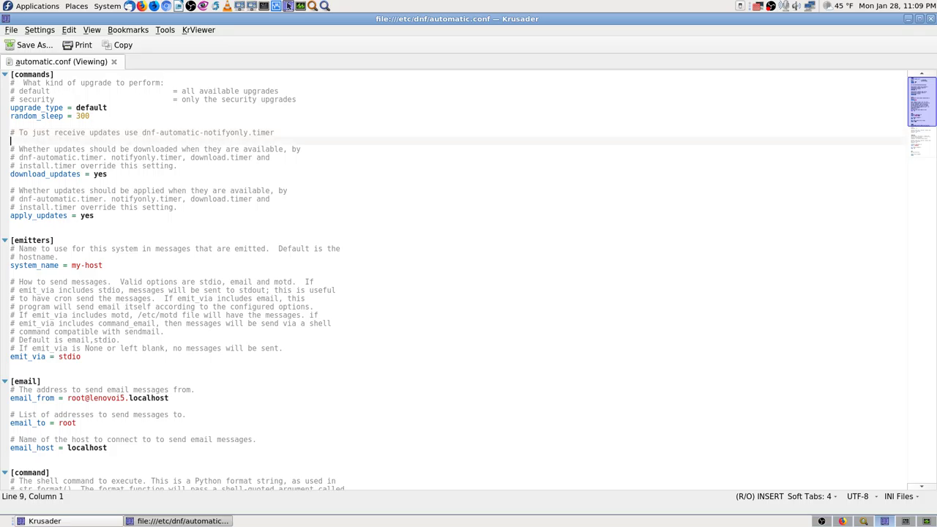
pyautogui.press('Down')
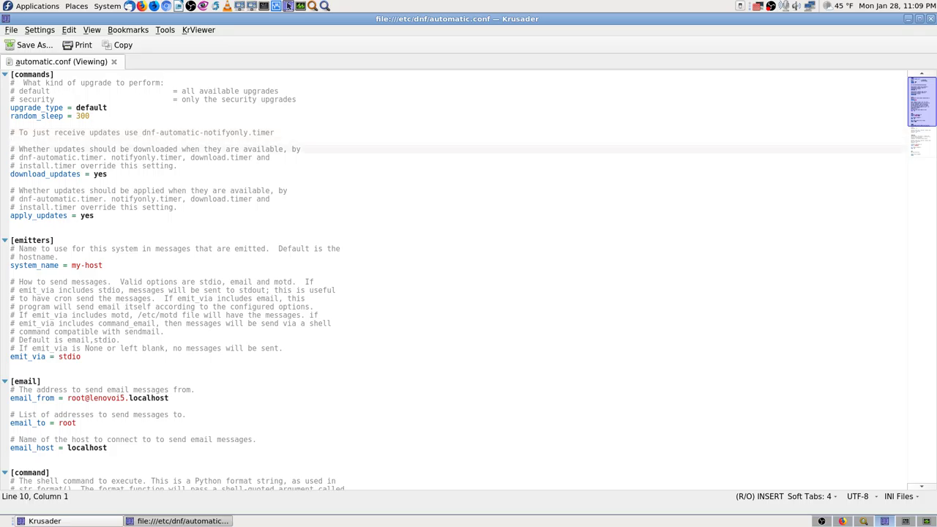
pyautogui.press('Down')
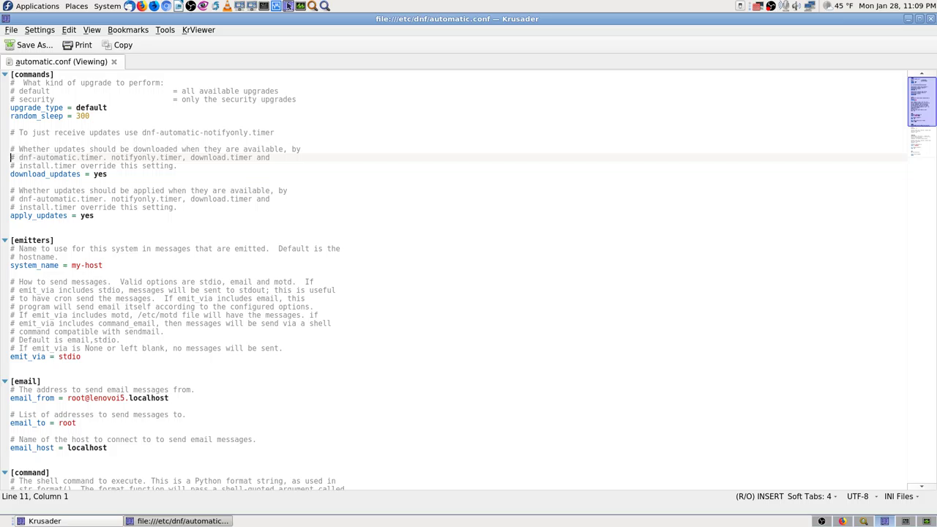
pyautogui.press('Down')
pyautogui.press('Down')
pyautogui.press('Down')
pyautogui.press('Down')
pyautogui.press('Down')
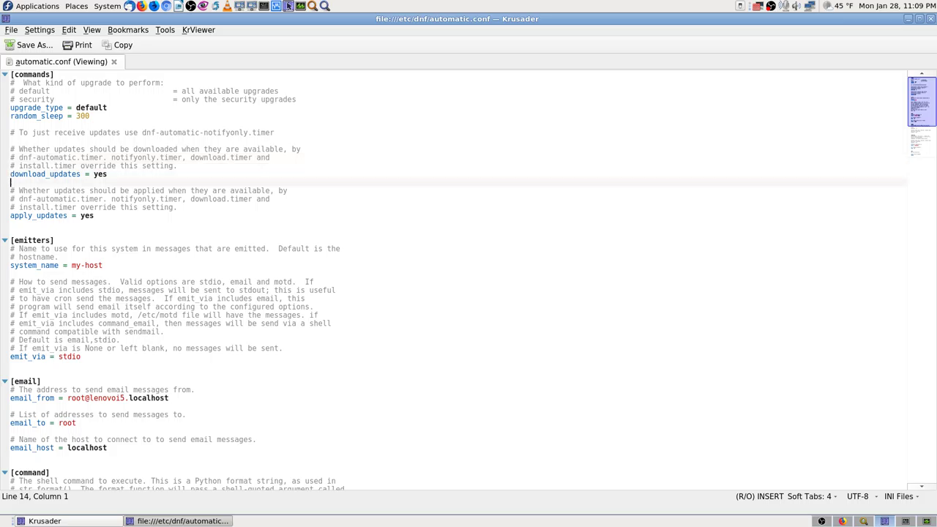
pyautogui.press('Down')
pyautogui.press('Down')
pyautogui.press('Down')
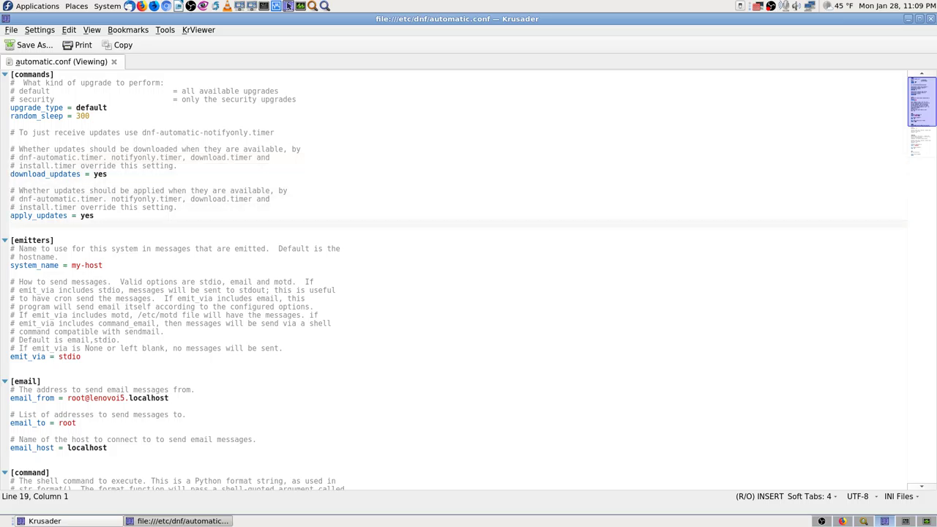
pyautogui.press('Down')
pyautogui.press('Down')
pyautogui.press('Down')
pyautogui.press('Down')
pyautogui.press('Down')
pyautogui.press('Down')
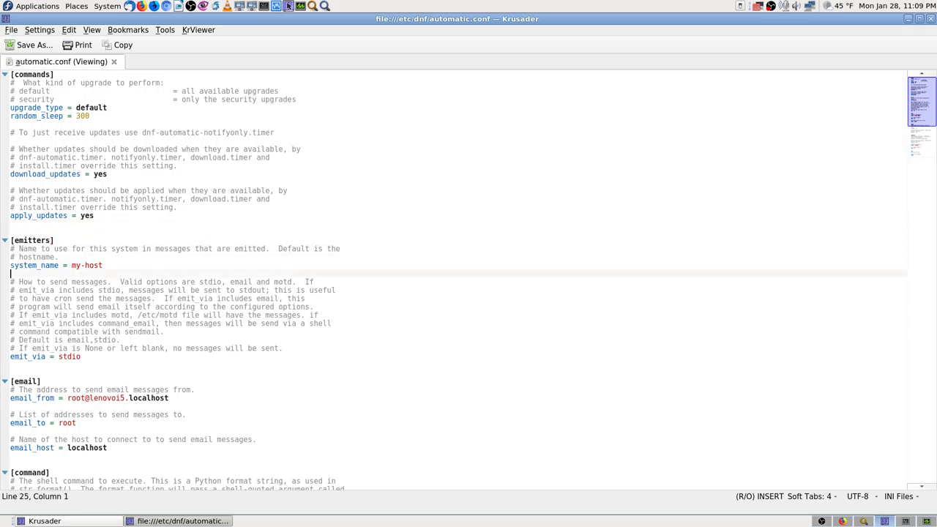
pyautogui.press('Up')
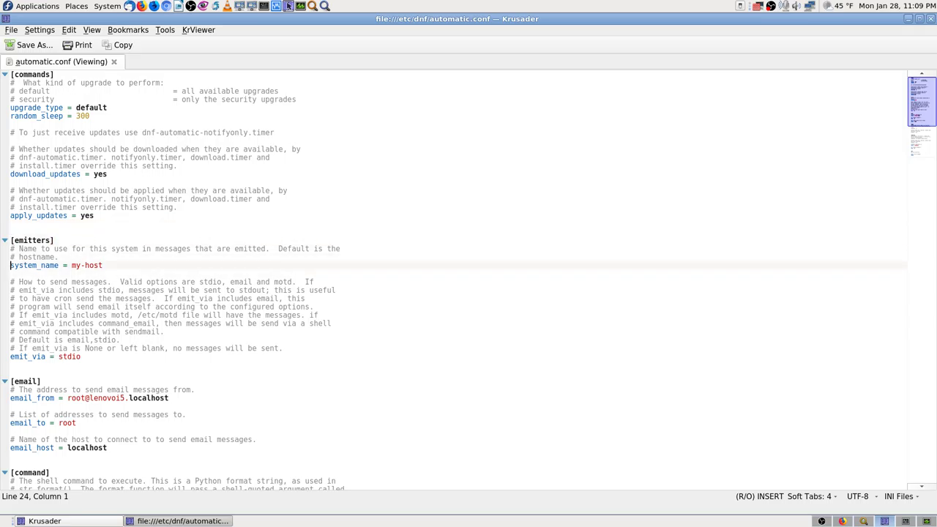
pyautogui.press('Up')
pyautogui.press('Up')
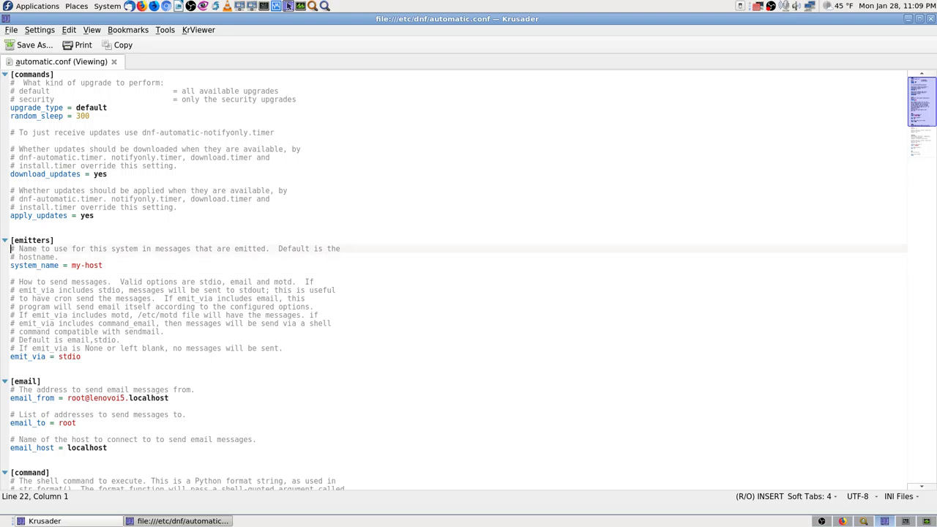
pyautogui.press('Down')
pyautogui.press('Down')
pyautogui.press('Down')
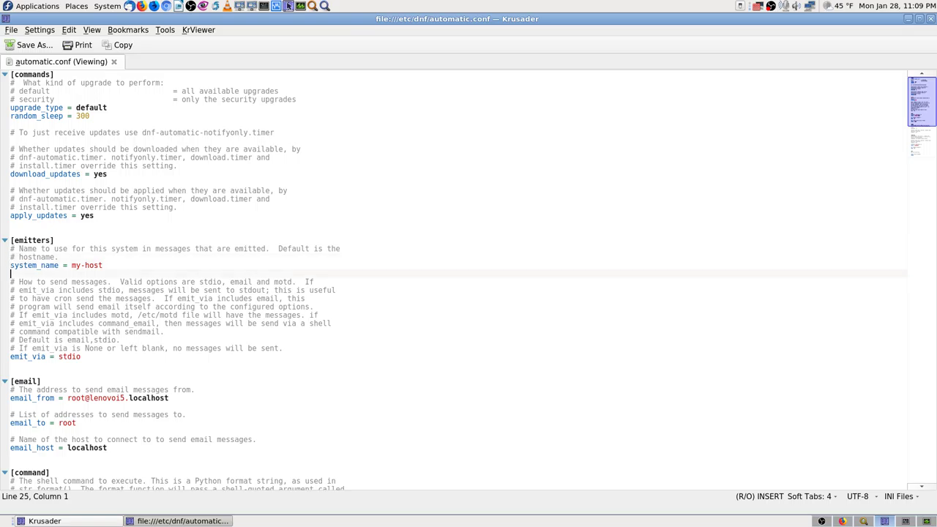
pyautogui.press('Down')
pyautogui.press('Down')
pyautogui.press('Down')
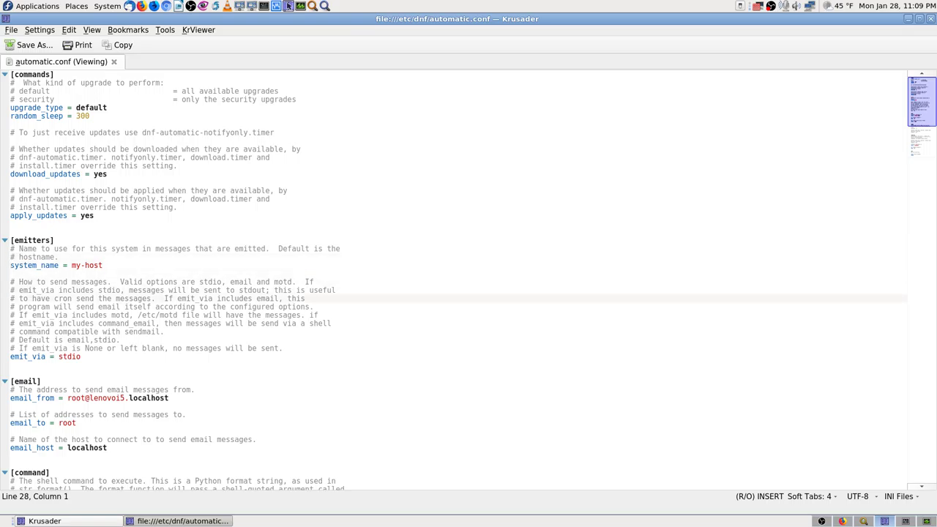
pyautogui.press('Down')
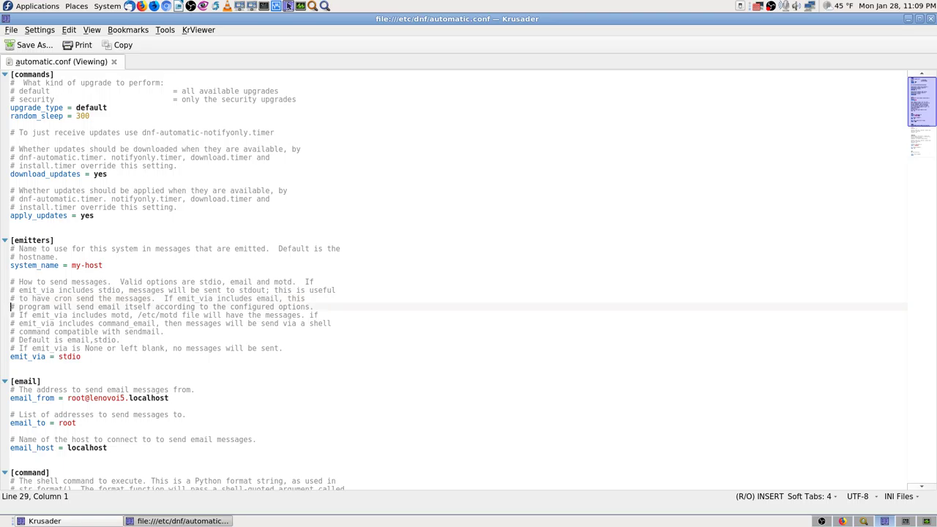
pyautogui.press('Up')
pyautogui.press('Up')
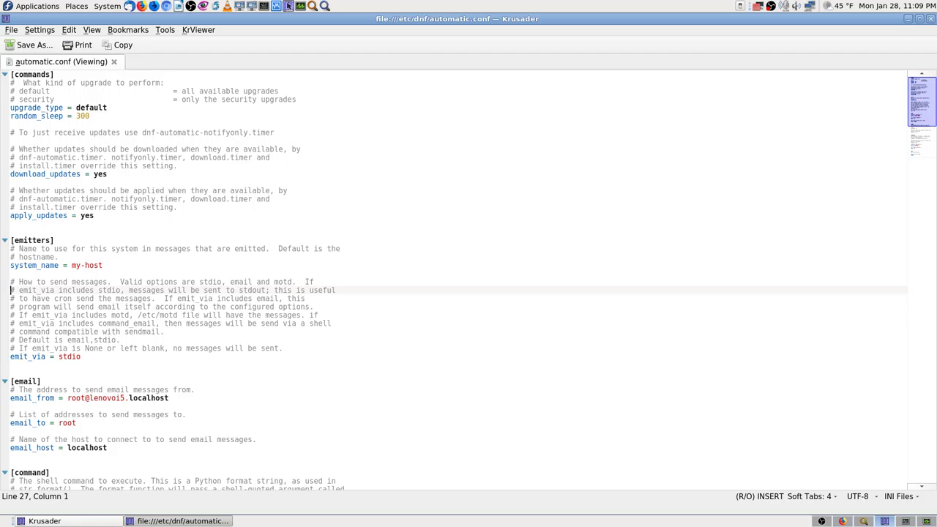
pyautogui.press('Down')
pyautogui.press('Down')
pyautogui.press('Down')
pyautogui.press('Down')
pyautogui.press('Down')
pyautogui.press('Down')
pyautogui.press('Down')
pyautogui.press('Down')
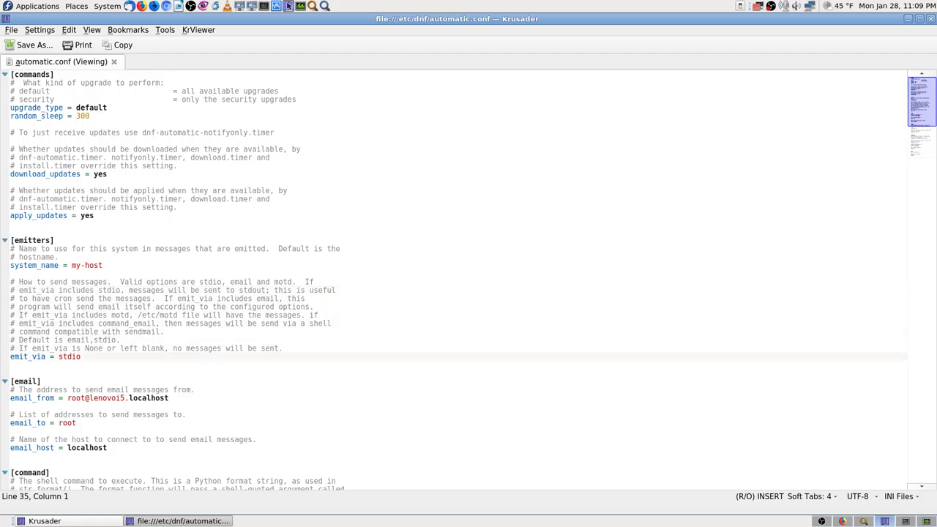
pyautogui.press('Up')
pyautogui.press('Up')
pyautogui.press('Up')
pyautogui.press('Up')
pyautogui.press('Up')
pyautogui.press('Up')
pyautogui.press('Up')
pyautogui.press('Up')
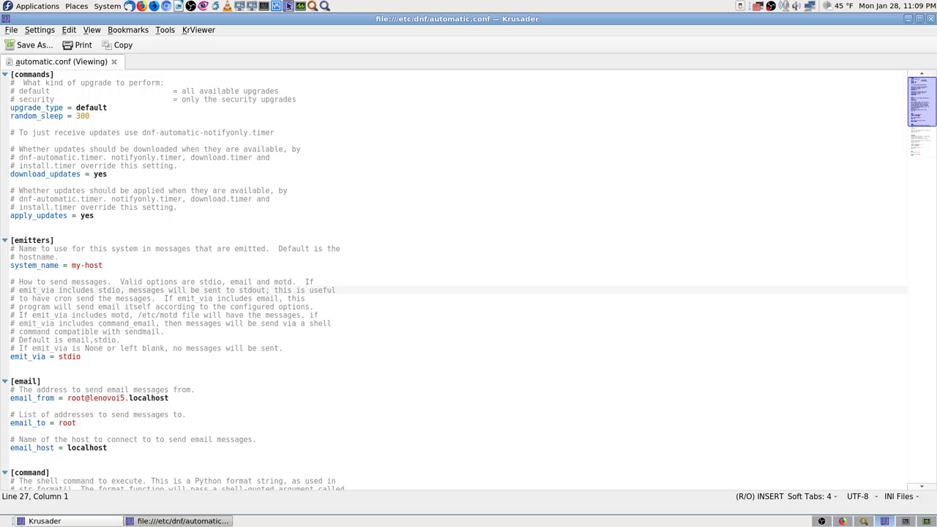
pyautogui.press('Down')
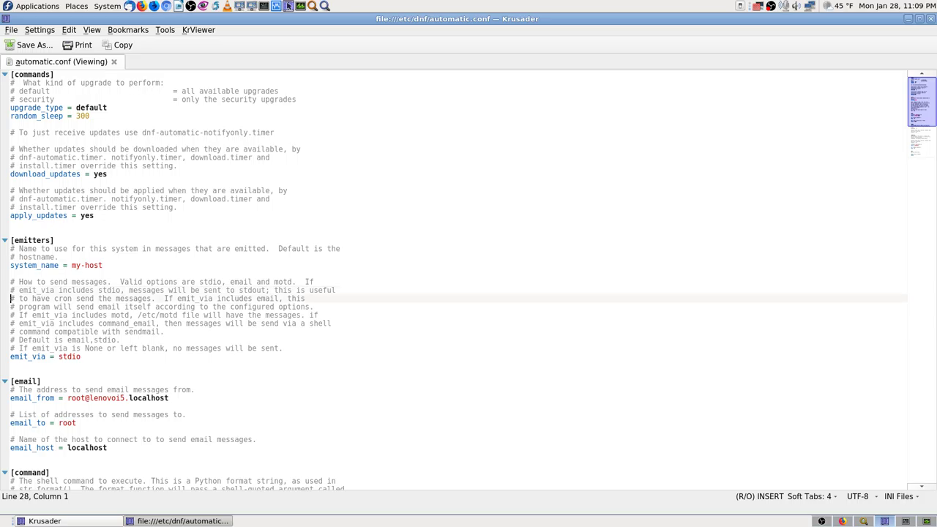
pyautogui.press('Down')
pyautogui.press('Down')
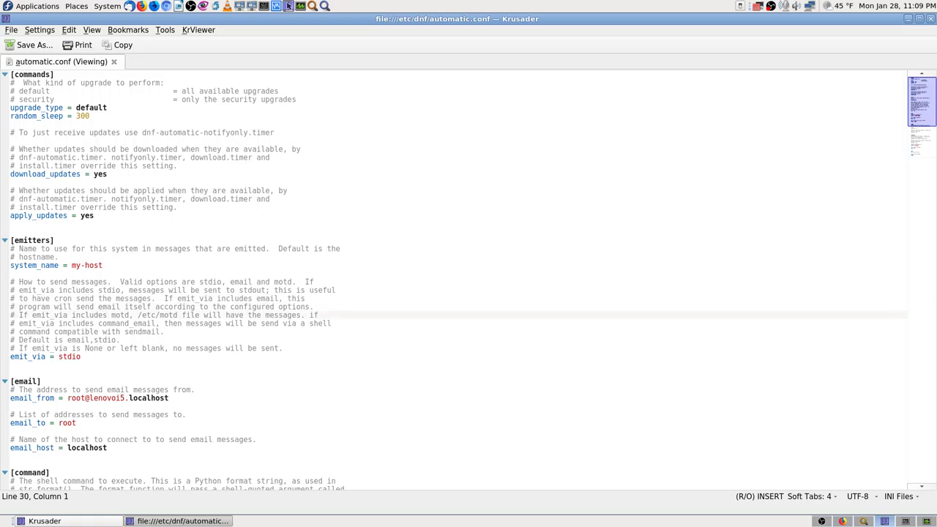
pyautogui.press('Up')
pyautogui.press('Down')
pyautogui.press('Down')
pyautogui.press('Down')
pyautogui.press('Down')
pyautogui.press('Down')
pyautogui.press('Down')
pyautogui.press('Down')
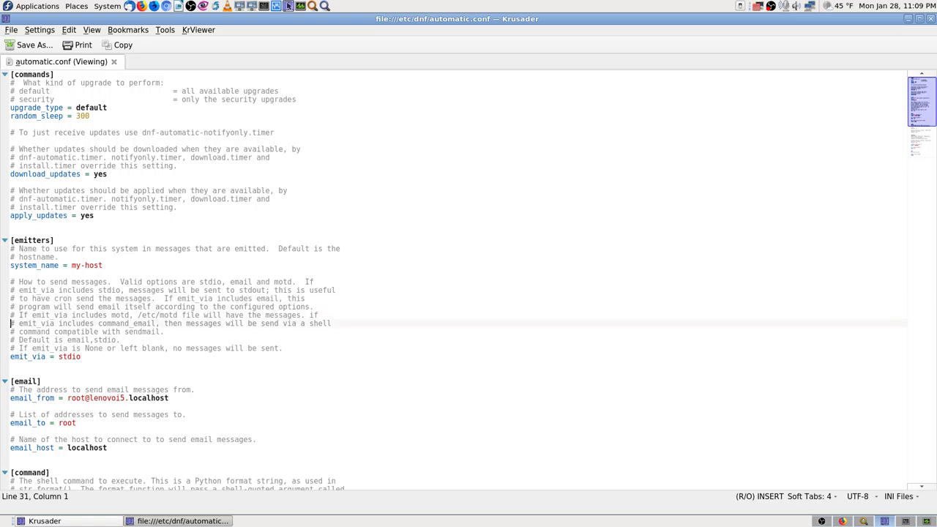
pyautogui.press('Down')
pyautogui.press('Down')
pyautogui.press('Down')
pyautogui.press('Down')
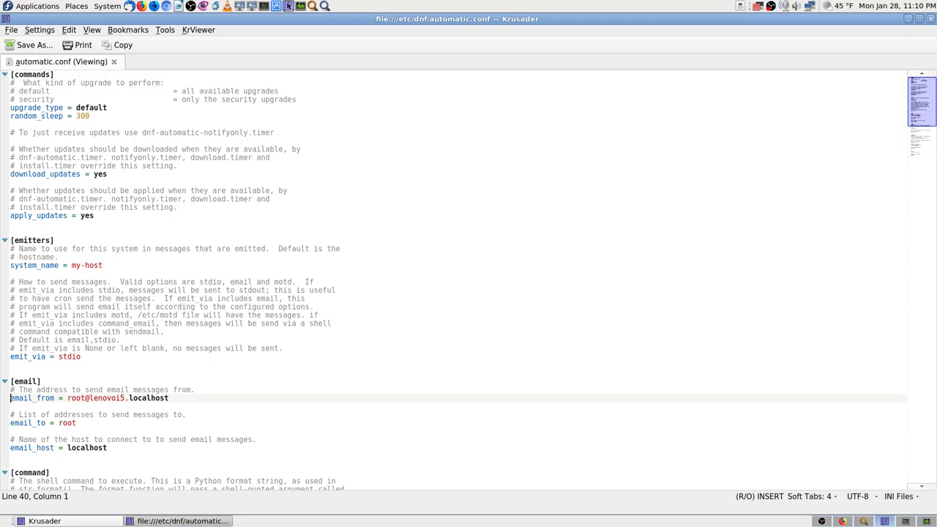
# Read through the [command] and [command_email] settings down to debuglevel = 1 under [base].
pyautogui.press('Down')
pyautogui.press('Down')
pyautogui.press('Down')
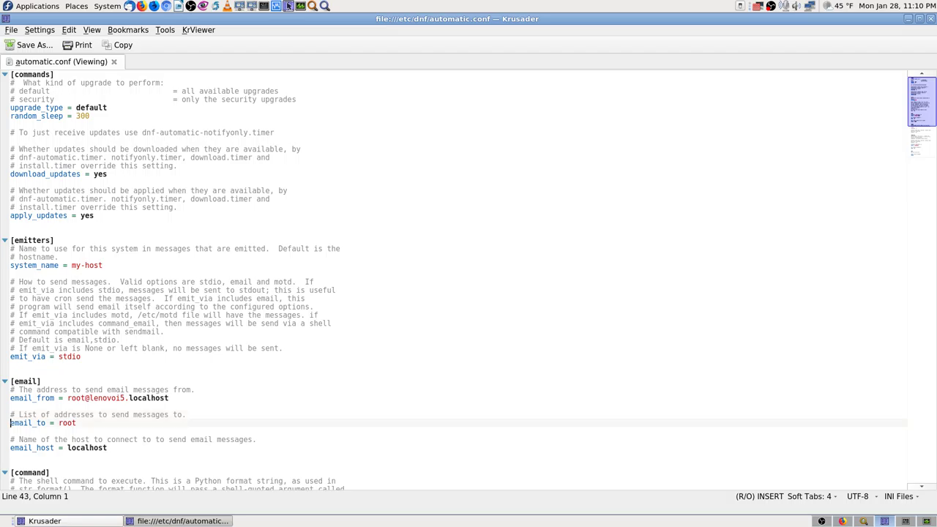
pyautogui.press('Down')
pyautogui.press('Down')
pyautogui.press('Down')
pyautogui.press('Down')
pyautogui.press('Down')
pyautogui.press('Down')
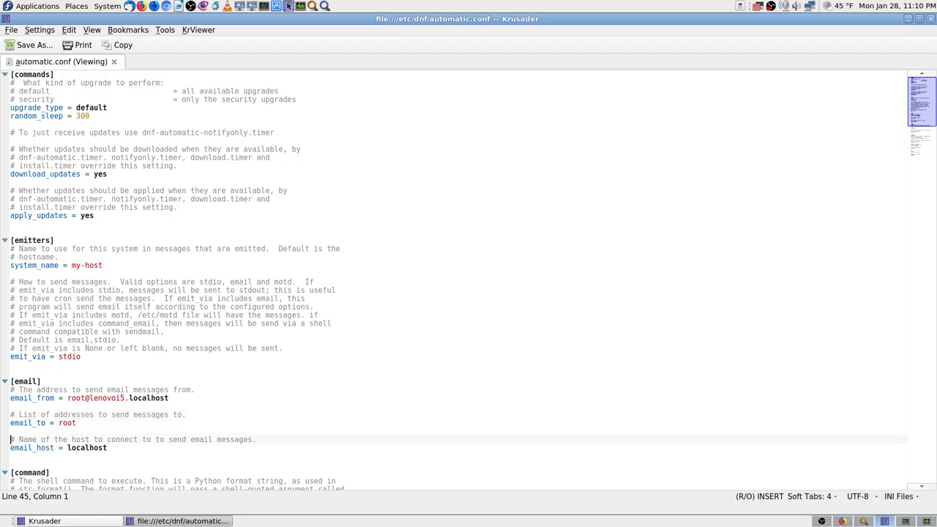
pyautogui.press('Down')
pyautogui.press('Down')
pyautogui.press('Down')
pyautogui.press('Down')
pyautogui.press('Down')
pyautogui.press('Down')
pyautogui.press('Down')
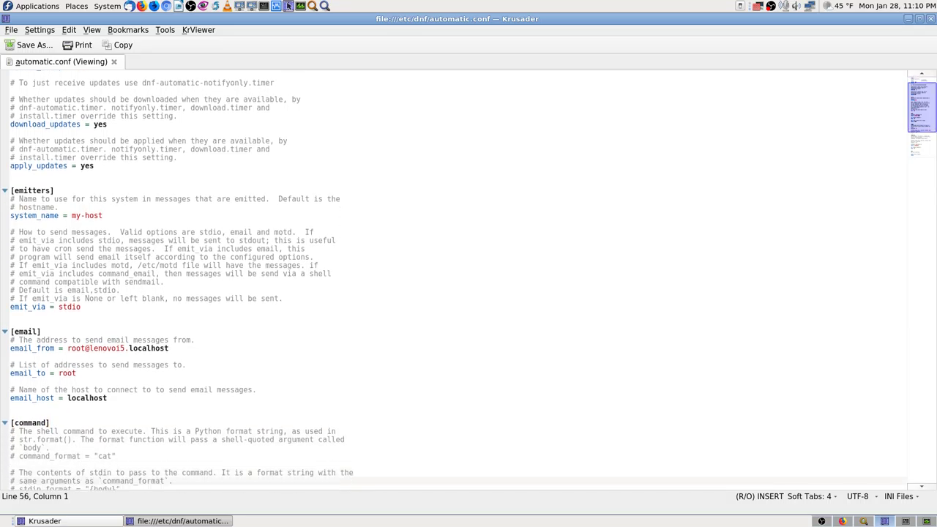
pyautogui.press('Down')
pyautogui.press('Up')
pyautogui.press('Up')
pyautogui.press('Up')
pyautogui.press('Up')
pyautogui.press('Up')
pyautogui.press('Up')
pyautogui.press('Up')
pyautogui.press('Up')
pyautogui.press('Up')
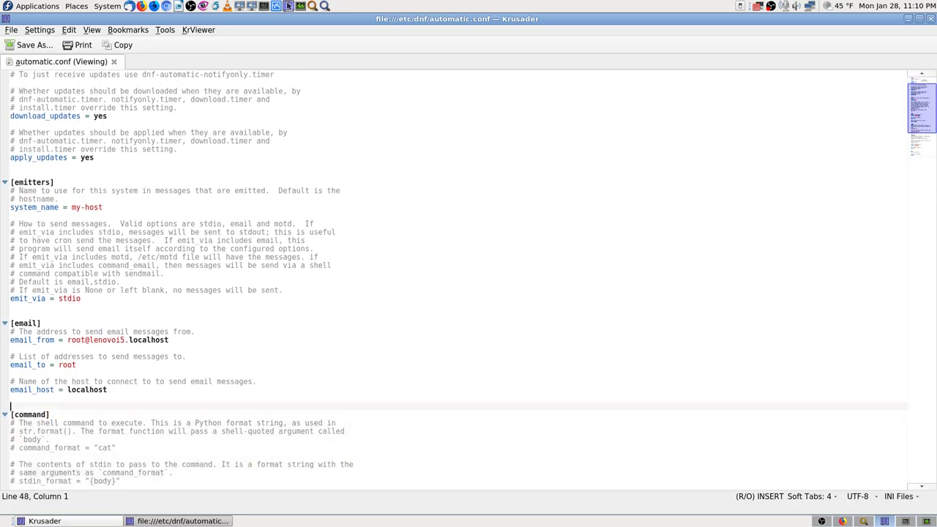
pyautogui.press('Down')
pyautogui.press('Down')
pyautogui.press('Down')
pyautogui.press('Down')
pyautogui.press('Down')
pyautogui.press('Down')
pyautogui.press('Down')
pyautogui.press('Down')
pyautogui.press('Down')
pyautogui.press('Down')
pyautogui.press('Down')
pyautogui.press('Down')
pyautogui.press('Down')
pyautogui.press('Down')
pyautogui.press('Down')
pyautogui.press('Down')
pyautogui.press('Down')
pyautogui.press('Down')
pyautogui.press('Down')
pyautogui.press('Down')
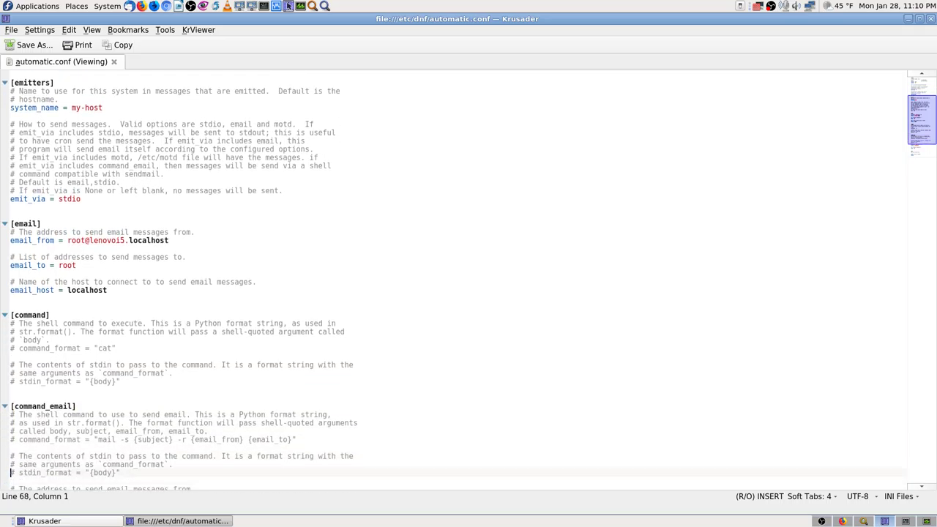
pyautogui.press('Up')
pyautogui.press('Up')
pyautogui.press('Up')
pyautogui.press('Up')
pyautogui.press('Up')
pyautogui.press('Up')
pyautogui.press('Up')
pyautogui.press('Up')
pyautogui.press('Up')
pyautogui.press('Up')
pyautogui.press('Up')
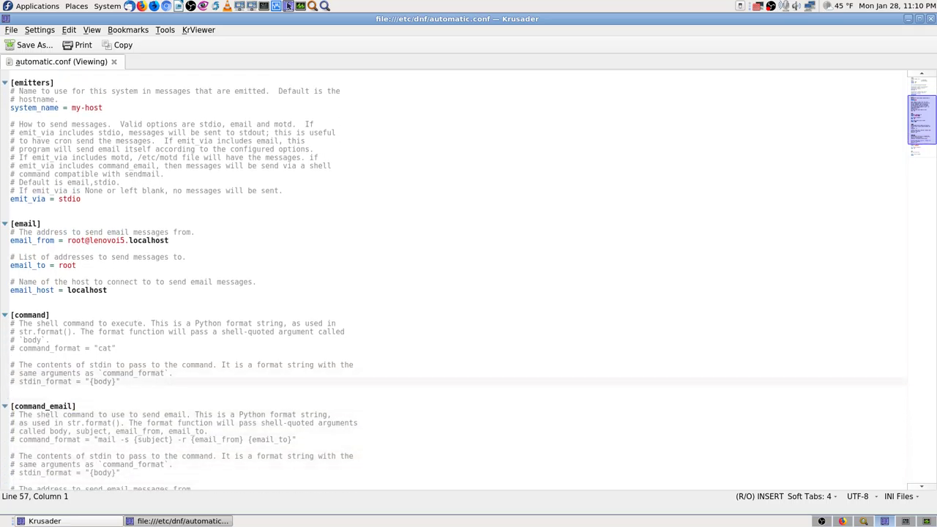
pyautogui.press('Up')
pyautogui.press('Up')
pyautogui.press('Up')
pyautogui.press('Up')
pyautogui.press('Up')
pyautogui.press('Up')
pyautogui.press('Up')
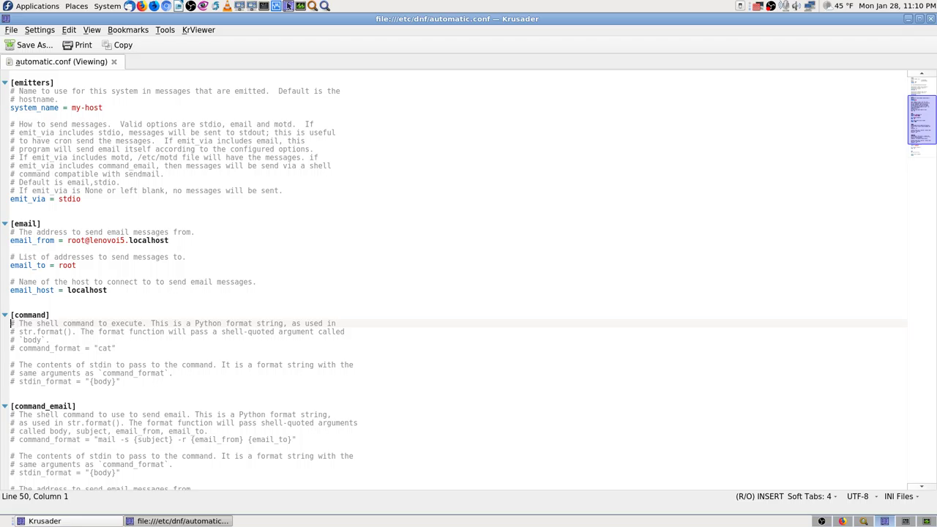
pyautogui.press('Down')
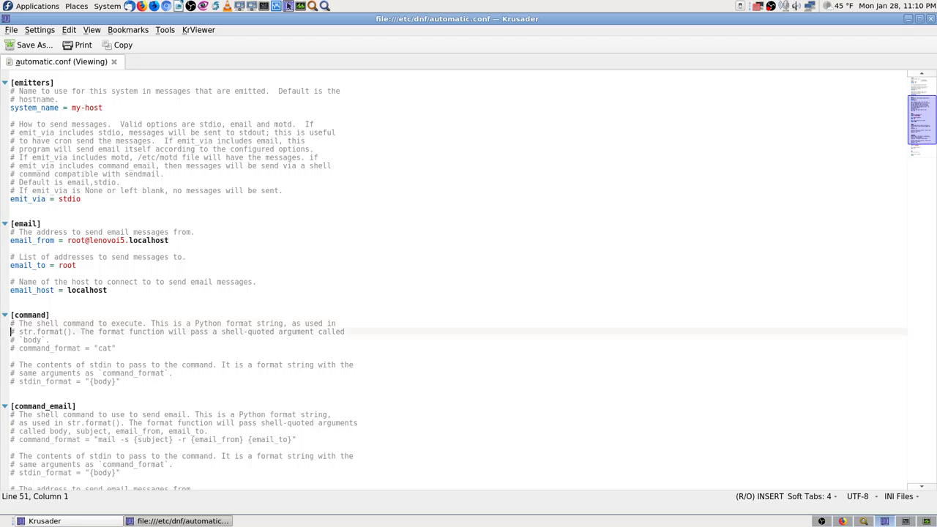
pyautogui.press('Down')
pyautogui.press('Down')
pyautogui.press('Down')
pyautogui.press('Down')
pyautogui.press('Down')
pyautogui.press('Down')
pyautogui.press('Down')
pyautogui.press('Down')
pyautogui.press('Down')
pyautogui.press('Down')
pyautogui.press('Down')
pyautogui.press('Down')
pyautogui.press('Down')
pyautogui.press('Down')
pyautogui.press('Down')
pyautogui.press('Down')
pyautogui.press('Down')
pyautogui.press('Down')
pyautogui.press('Down')
pyautogui.press('Down')
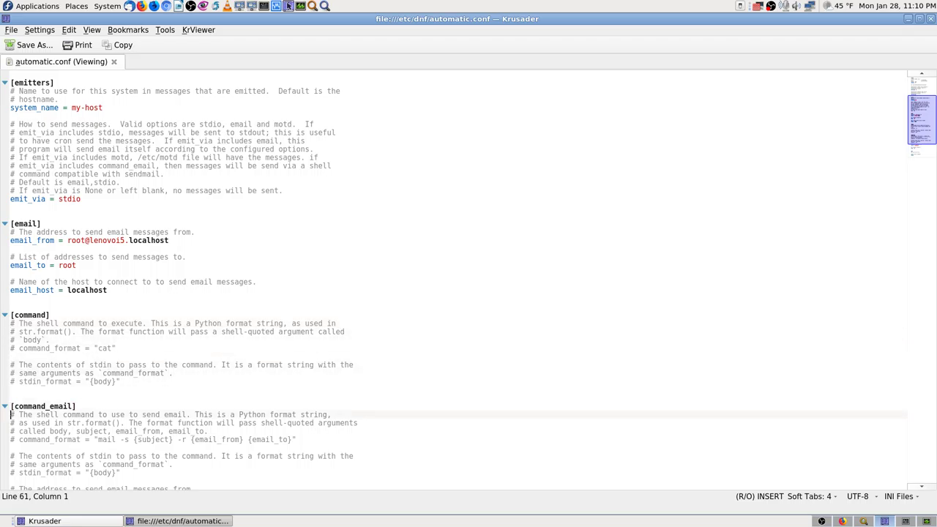
pyautogui.press('Up')
pyautogui.press('Up')
pyautogui.press('Up')
pyautogui.press('Up')
pyautogui.press('Up')
pyautogui.press('Up')
pyautogui.press('Up')
pyautogui.press('Up')
pyautogui.press('Up')
pyautogui.press('Up')
pyautogui.press('Up')
pyautogui.press('Up')
pyautogui.press('Up')
pyautogui.press('Up')
pyautogui.press('Up')
pyautogui.press('Up')
pyautogui.press('Up')
pyautogui.press('Up')
pyautogui.press('Up')
pyautogui.press('Up')
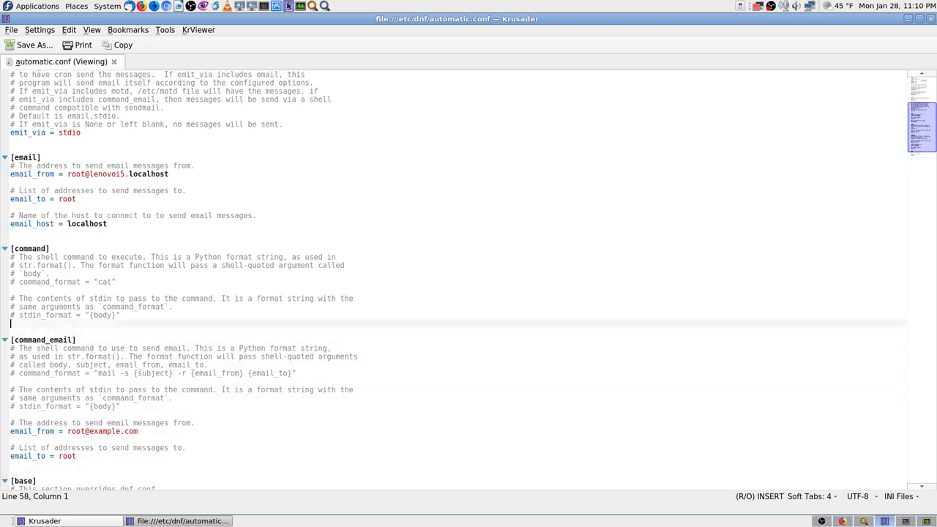
pyautogui.press('Down')
pyautogui.press('Down')
pyautogui.press('Down')
pyautogui.press('Down')
pyautogui.press('Down')
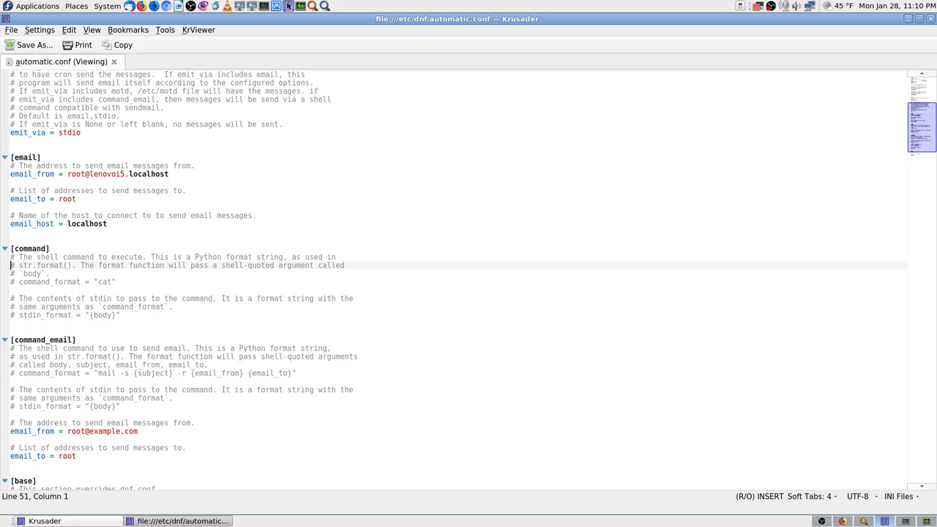
pyautogui.press('Down')
pyautogui.press('Down')
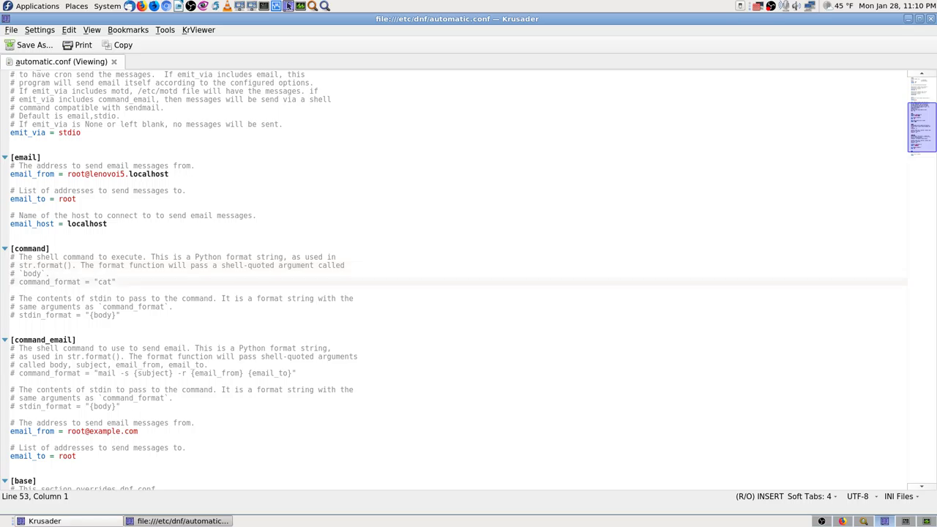
pyautogui.press('Down')
pyautogui.press('Up')
pyautogui.press('Down')
pyautogui.press('Down')
pyautogui.press('Down')
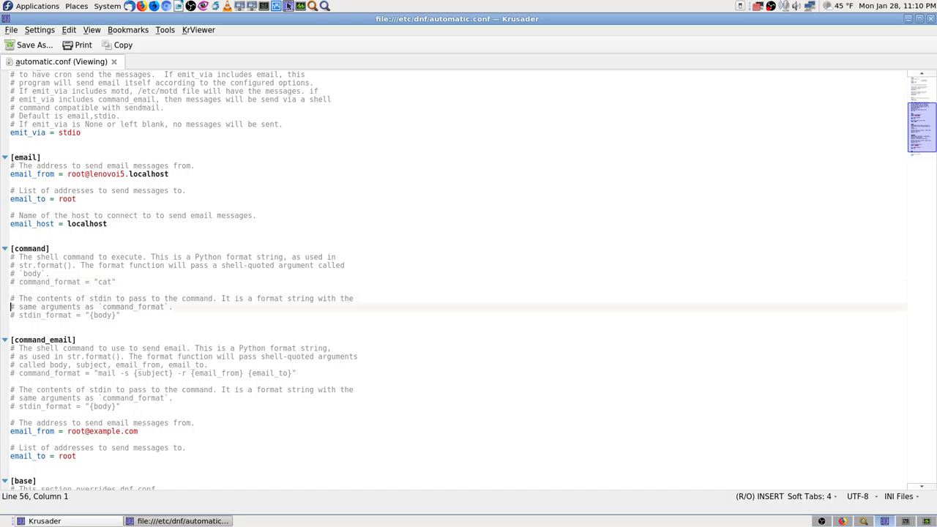
pyautogui.press('Up')
pyautogui.press('Up')
pyautogui.press('Up')
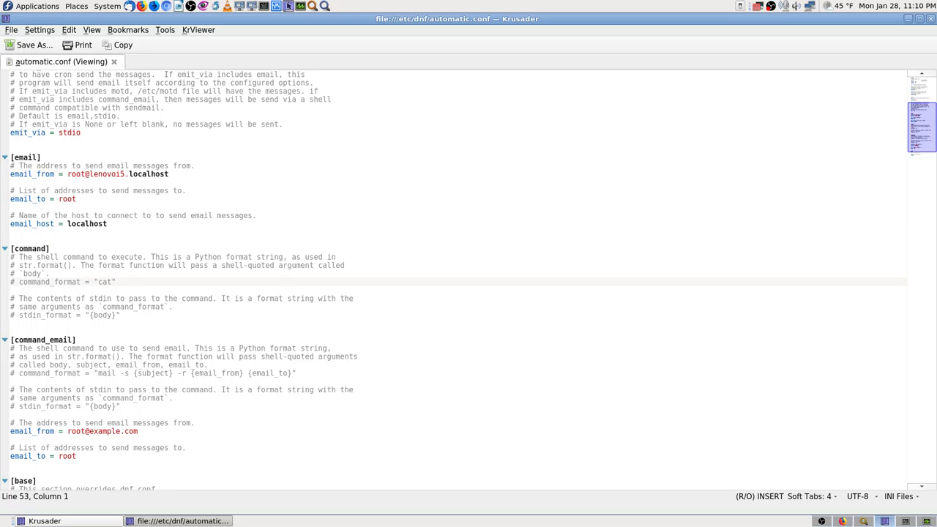
pyautogui.press('Down')
pyautogui.press('Down')
pyautogui.press('Down')
pyautogui.press('Down')
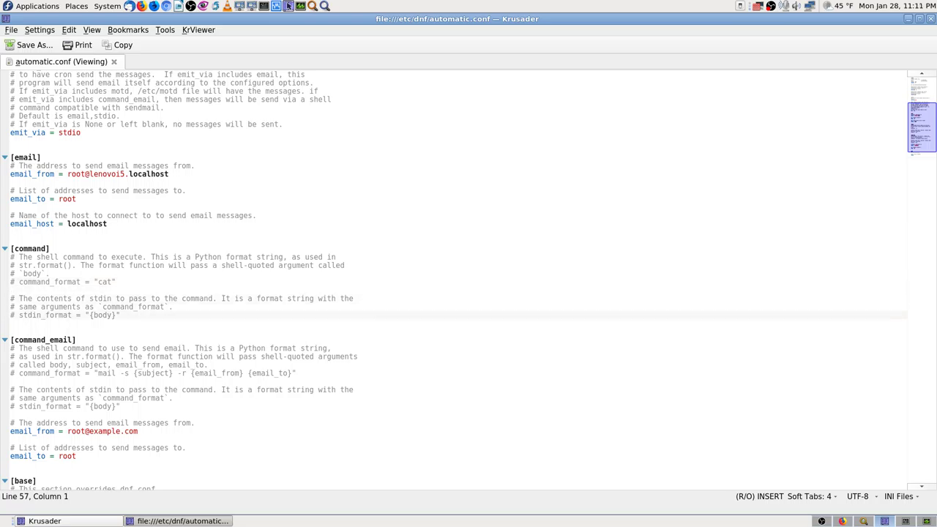
pyautogui.press('Down')
pyautogui.press('Down')
pyautogui.press('Down')
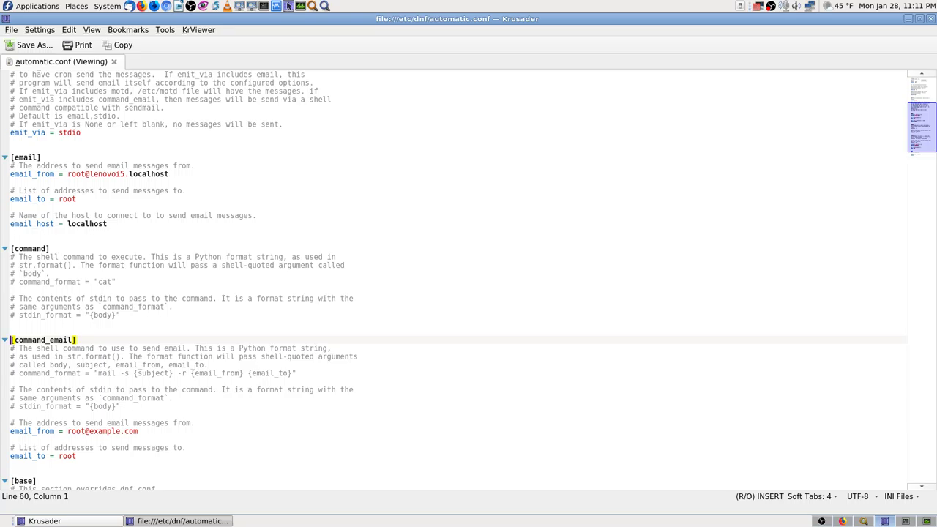
pyautogui.press('Down')
pyautogui.press('Down')
pyautogui.press('Down')
pyautogui.press('Down')
pyautogui.press('Down')
pyautogui.press('Down')
pyautogui.press('Down')
pyautogui.press('Down')
pyautogui.press('Down')
pyautogui.press('Down')
pyautogui.press('Down')
pyautogui.press('Down')
pyautogui.press('Down')
pyautogui.press('Down')
pyautogui.press('Down')
pyautogui.press('Down')
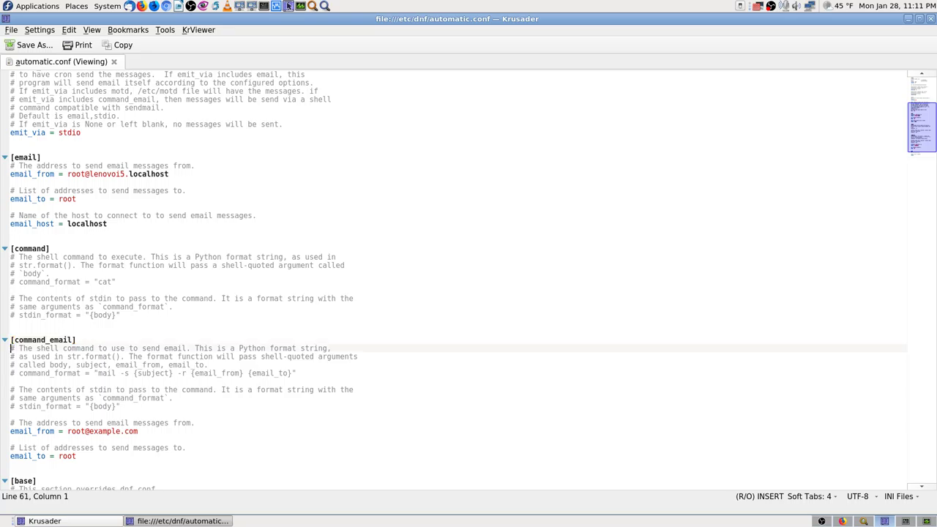
pyautogui.press('Down')
pyautogui.press('Down')
pyautogui.press('Down')
pyautogui.press('Down')
pyautogui.press('Down')
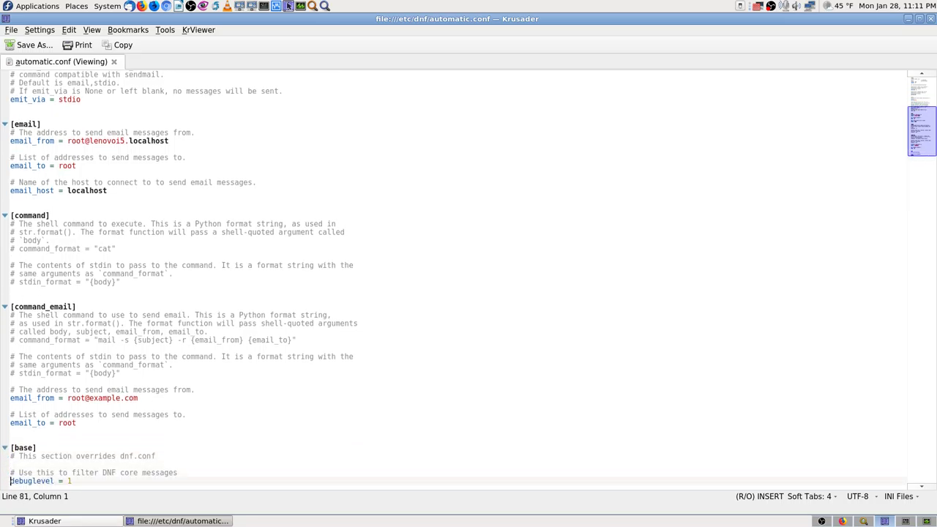
pyautogui.press('Down')
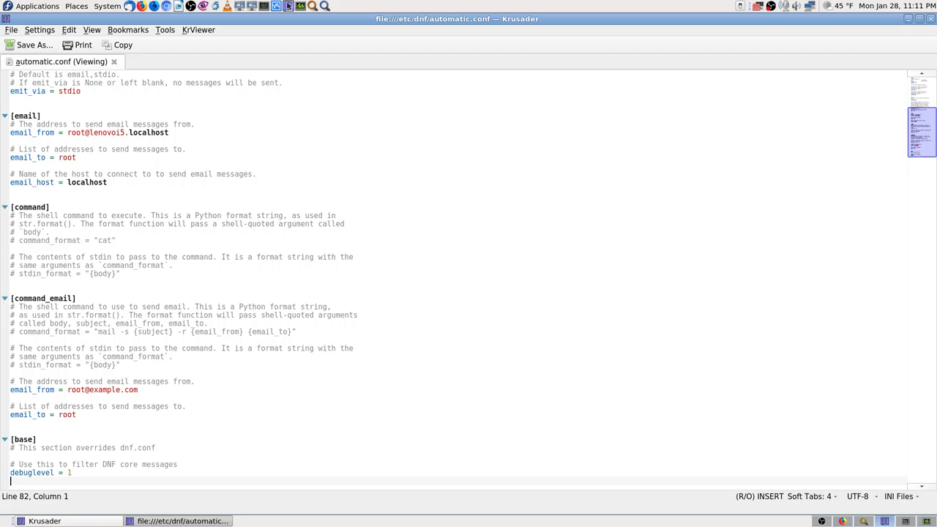
pyautogui.press('Up')
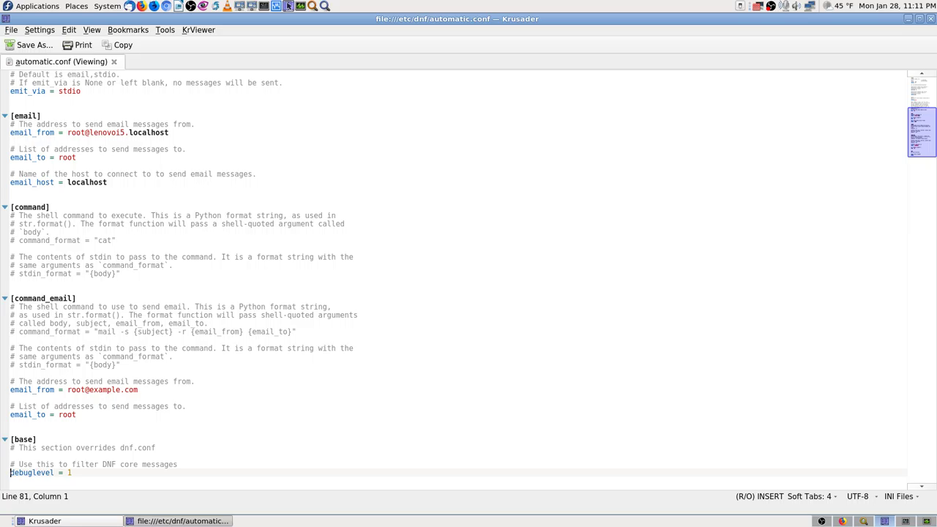
pyautogui.press('Up')
pyautogui.press('Up')
pyautogui.press('Up')
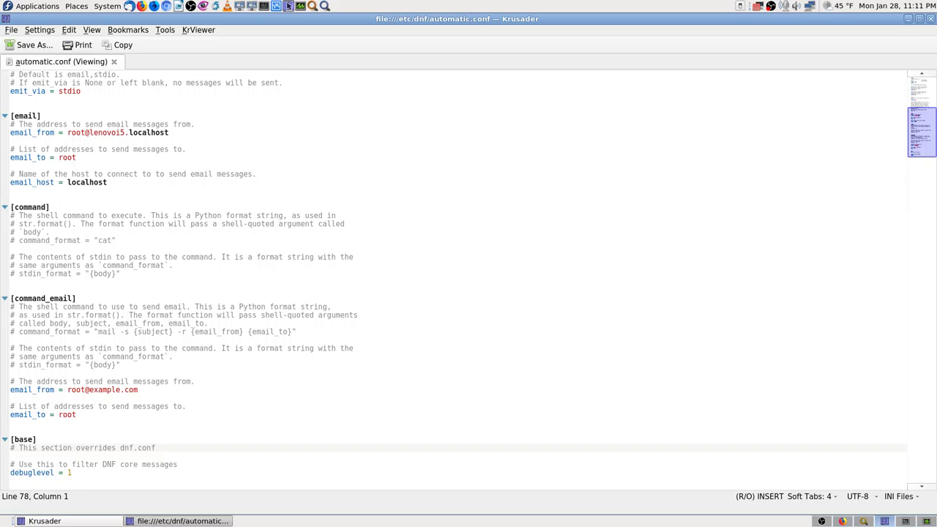
pyautogui.press('Down')
pyautogui.press('Down')
pyautogui.press('Down')
pyautogui.press('Down')
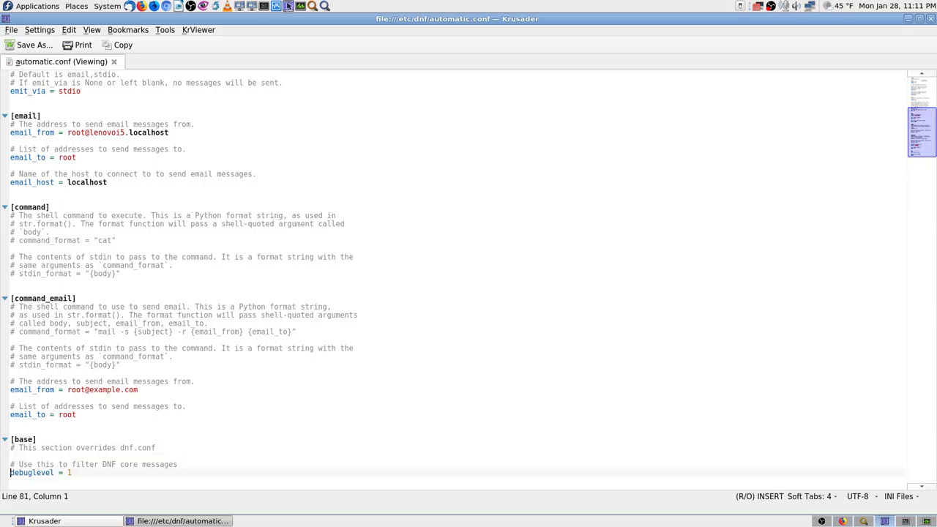
pyautogui.press('Up')
pyautogui.press('Up')
pyautogui.press('Up')
pyautogui.press('Up')
pyautogui.press('Up')
pyautogui.press('Up')
pyautogui.press('Up')
pyautogui.press('Up')
pyautogui.press('Up')
pyautogui.press('Up')
pyautogui.press('Up')
pyautogui.press('Up')
pyautogui.press('Up')
pyautogui.press('Up')
pyautogui.press('Up')
pyautogui.press('Up')
pyautogui.press('Up')
pyautogui.press('Up')
pyautogui.press('Up')
pyautogui.press('Up')
pyautogui.press('Up')
pyautogui.press('Up')
pyautogui.press('Up')
pyautogui.press('Up')
pyautogui.press('Up')
pyautogui.press('Up')
pyautogui.press('Up')
pyautogui.press('Up')
pyautogui.press('Up')
pyautogui.press('Up')
pyautogui.press('Up')
pyautogui.press('Up')
pyautogui.press('Up')
pyautogui.press('Up')
pyautogui.press('Up')
pyautogui.press('Up')
pyautogui.press('Up')
pyautogui.press('Up')
pyautogui.press('Up')
pyautogui.press('Up')
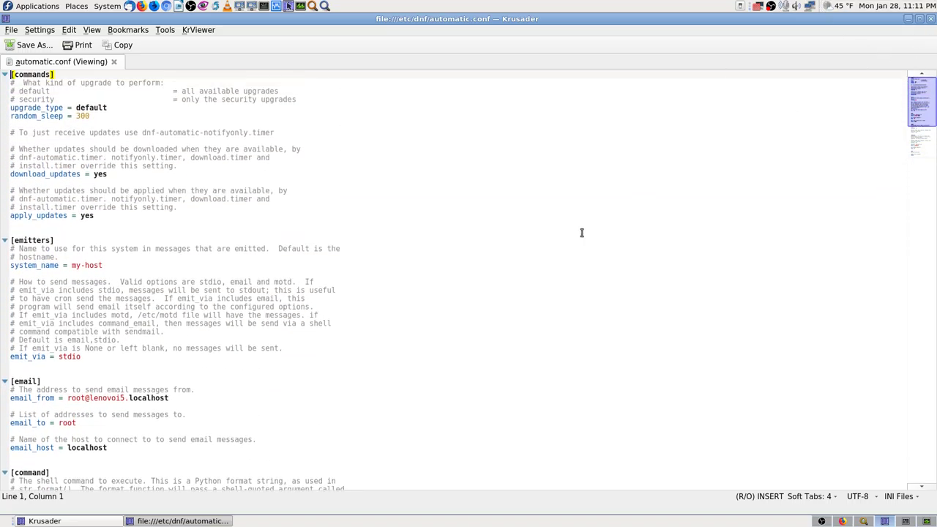
pyautogui.press('Down')
pyautogui.press('Down')
pyautogui.press('Down')
pyautogui.press('Down')
pyautogui.press('Down')
pyautogui.press('Down')
pyautogui.press('Down')
pyautogui.press('Down')
pyautogui.press('Down')
pyautogui.press('Down')
pyautogui.press('Down')
pyautogui.press('Down')
pyautogui.press('Down')
pyautogui.press('Down')
pyautogui.press('Down')
pyautogui.press('Down')
pyautogui.press('Down')
pyautogui.press('Down')
pyautogui.press('Down')
pyautogui.press('Down')
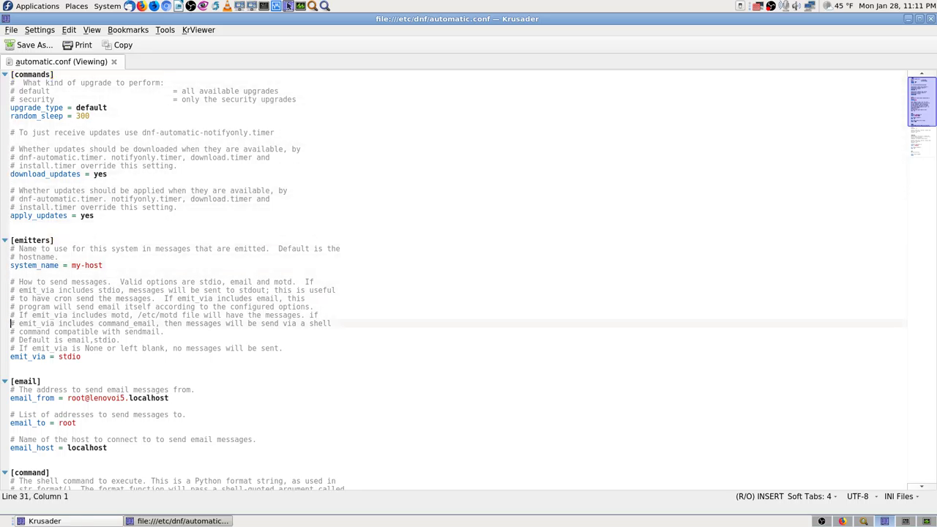
pyautogui.press('Down')
pyautogui.press('Down')
pyautogui.press('Down')
pyautogui.press('Down')
pyautogui.press('Down')
pyautogui.press('Down')
pyautogui.press('Down')
pyautogui.press('Down')
pyautogui.press('Down')
pyautogui.press('Down')
pyautogui.press('Down')
pyautogui.press('Down')
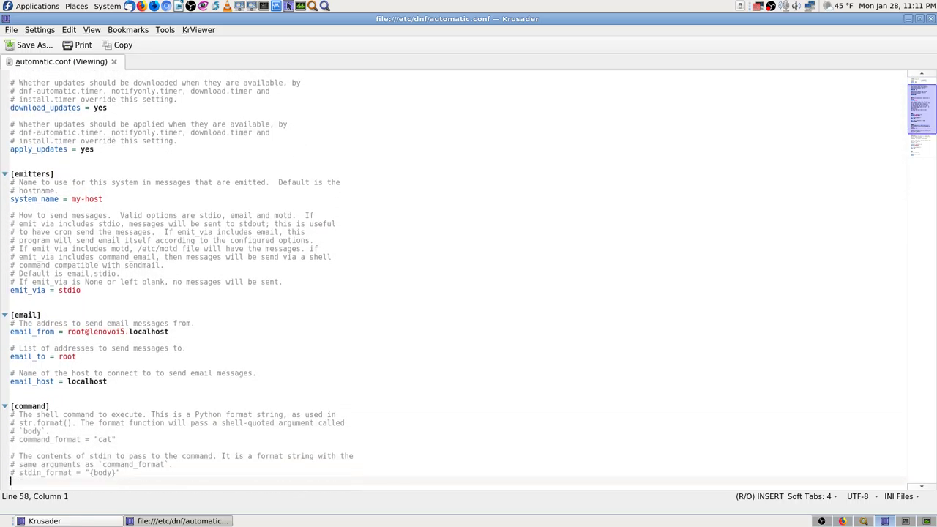
pyautogui.press('Down')
pyautogui.press('Down')
pyautogui.press('Down')
pyautogui.press('Down')
pyautogui.press('Down')
pyautogui.press('Down')
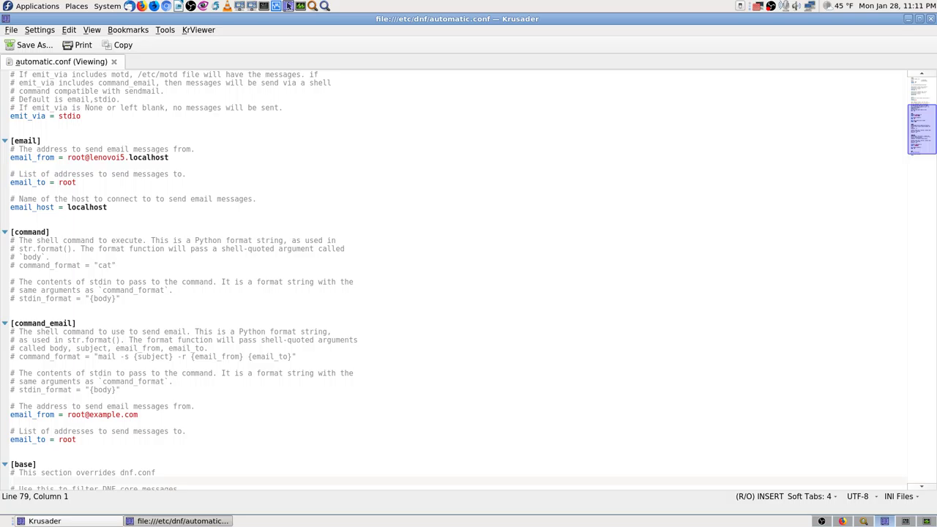
pyautogui.press('Up')
pyautogui.press('Up')
pyautogui.press('Up')
pyautogui.press('Up')
pyautogui.press('Up')
pyautogui.press('Up')
pyautogui.press('Up')
pyautogui.press('Up')
pyautogui.press('Up')
pyautogui.press('Up')
pyautogui.press('Up')
pyautogui.press('Up')
pyautogui.press('Up')
pyautogui.press('Up')
pyautogui.press('Up')
pyautogui.press('Up')
pyautogui.press('Up')
pyautogui.press('Up')
pyautogui.press('Up')
pyautogui.press('Up')
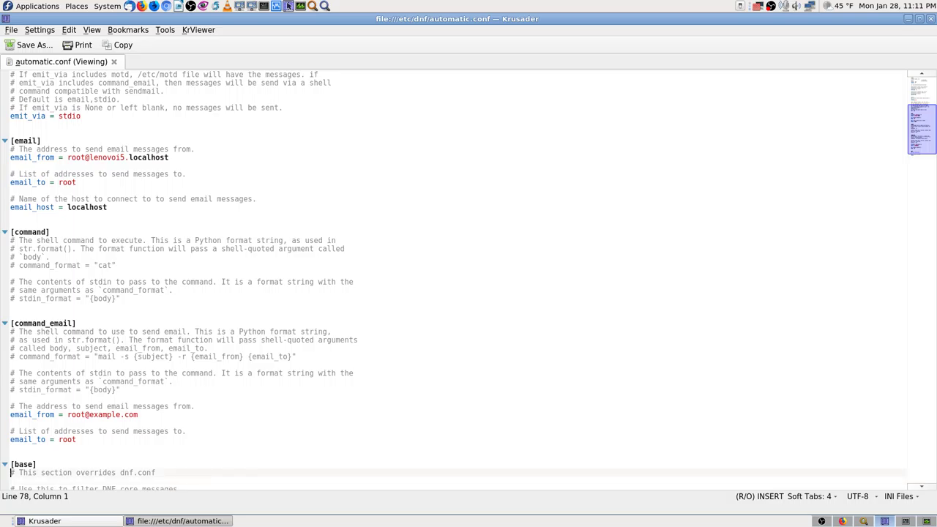
pyautogui.press('Down')
pyautogui.press('Down')
pyautogui.press('Down')
pyautogui.press('Down')
pyautogui.press('Down')
pyautogui.press('Down')
pyautogui.press('Down')
pyautogui.press('Down')
pyautogui.press('Down')
pyautogui.press('Down')
pyautogui.press('Down')
pyautogui.press('Down')
pyautogui.press('Down')
pyautogui.press('Down')
pyautogui.press('Down')
pyautogui.press('Down')
pyautogui.press('Down')
pyautogui.press('Down')
pyautogui.press('Down')
pyautogui.press('Down')
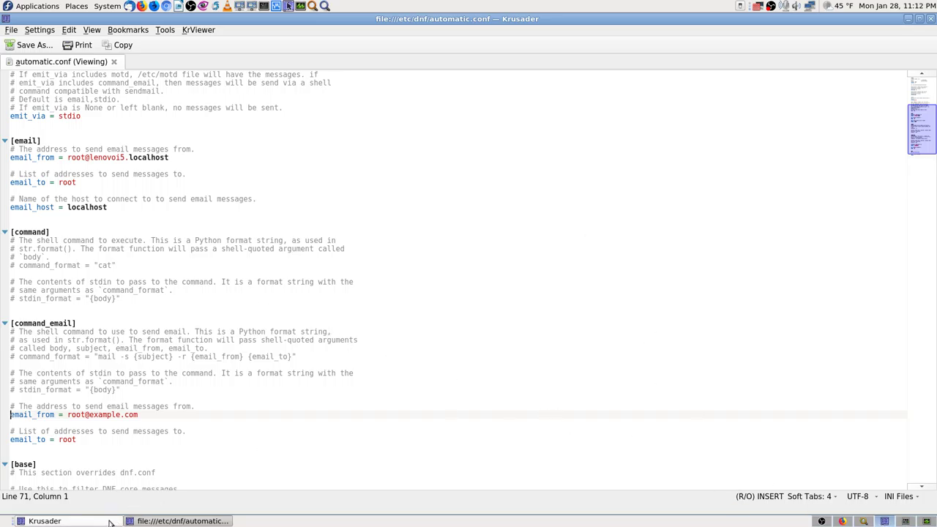
# Close the viewer and try twice to view automatic-conf-original.txt, dismissing both 'No permissions' messages.
pyautogui.click(930, 19)
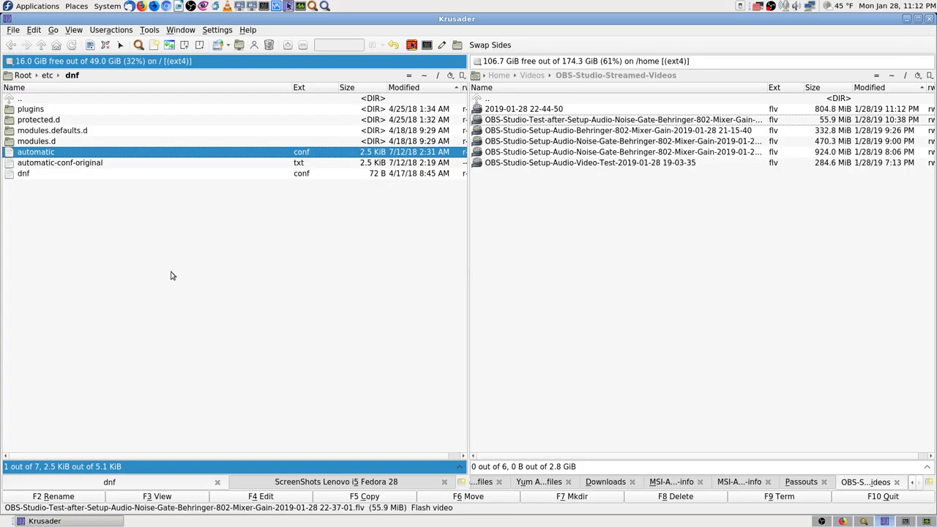
pyautogui.click(7, 164)
pyautogui.click(186, 500)
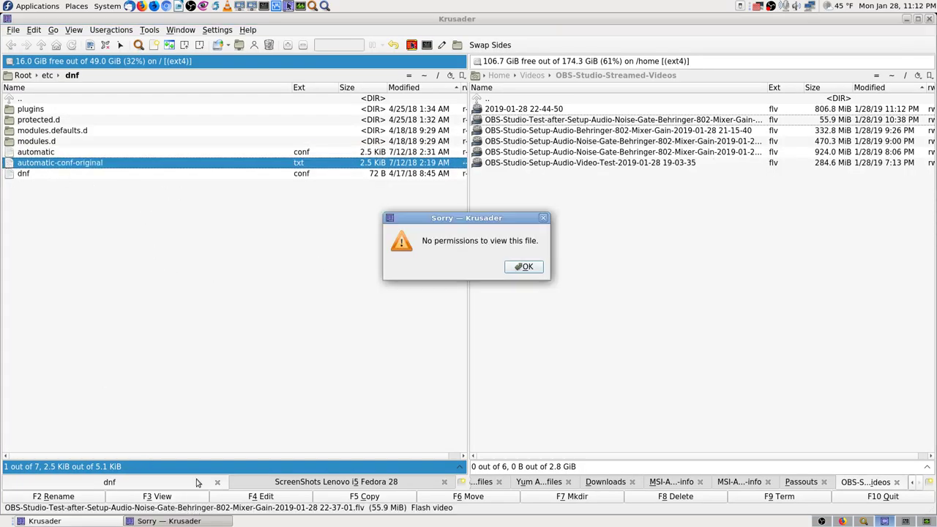
pyautogui.click(525, 266)
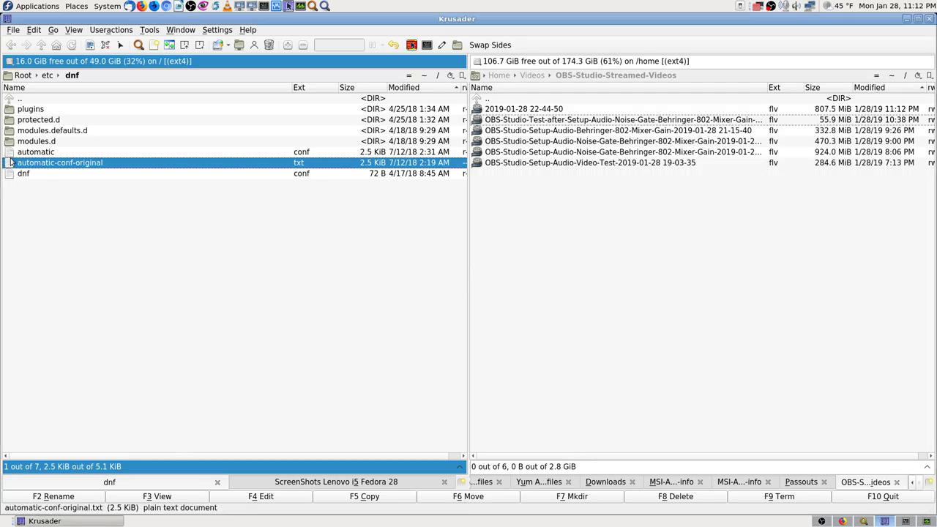
pyautogui.click(171, 495)
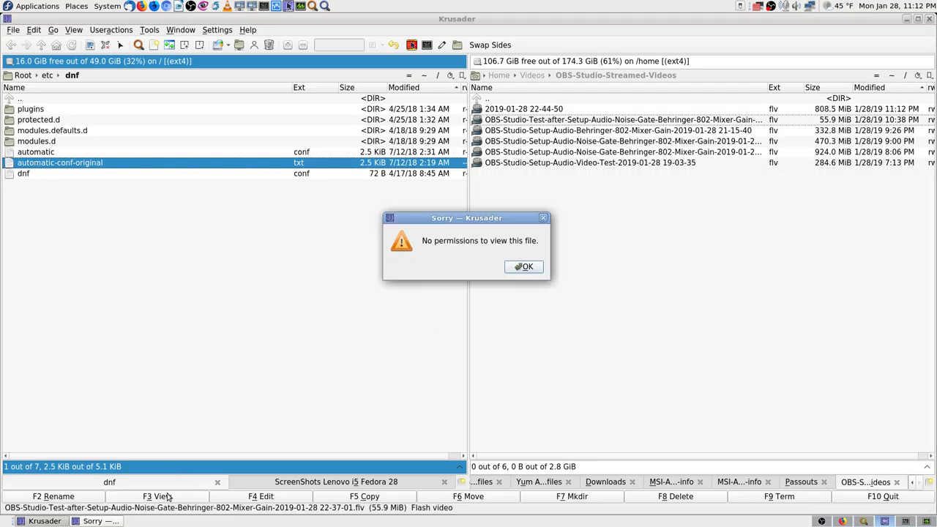
pyautogui.click(525, 266)
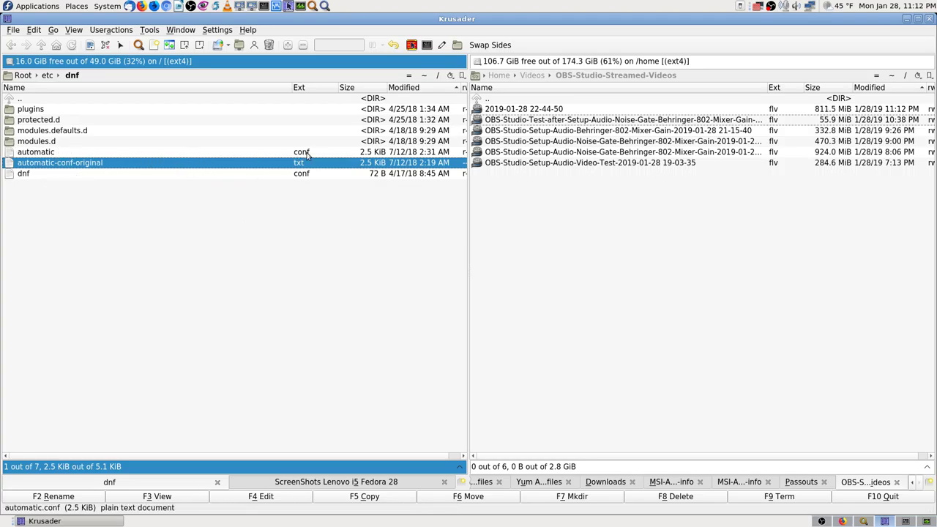
pyautogui.rightClick(260, 163)
pyautogui.click(293, 381)
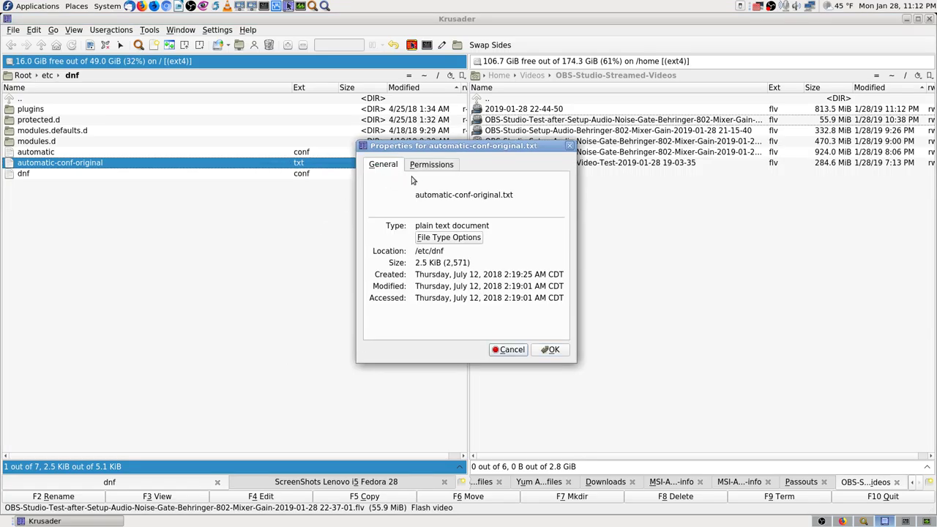
pyautogui.click(433, 167)
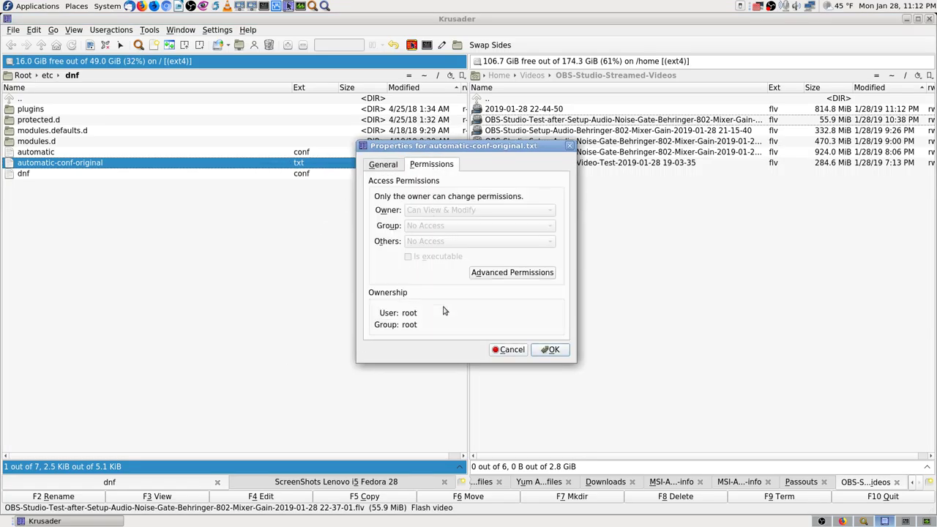
pyautogui.click(505, 350)
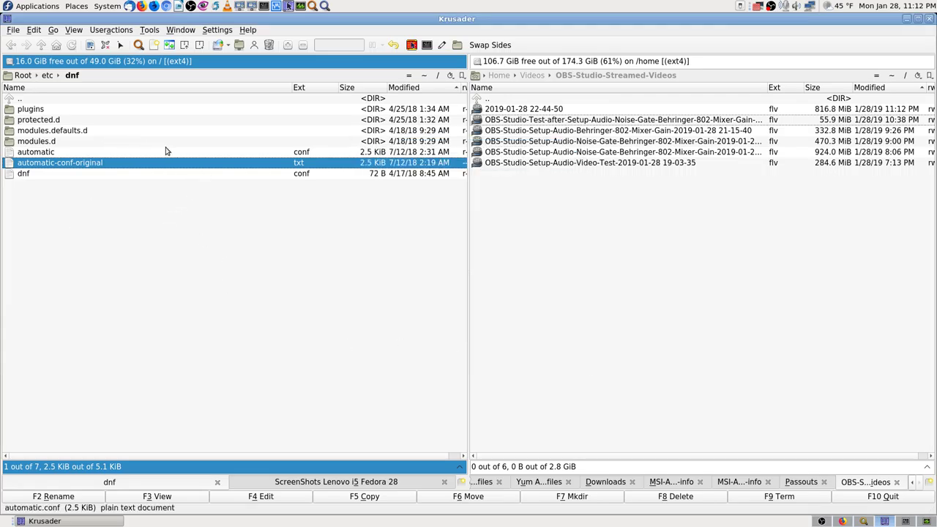
# Launch a root-mode Krusader window, entering the root password.
pyautogui.click(411, 46)
pyautogui.write('••')
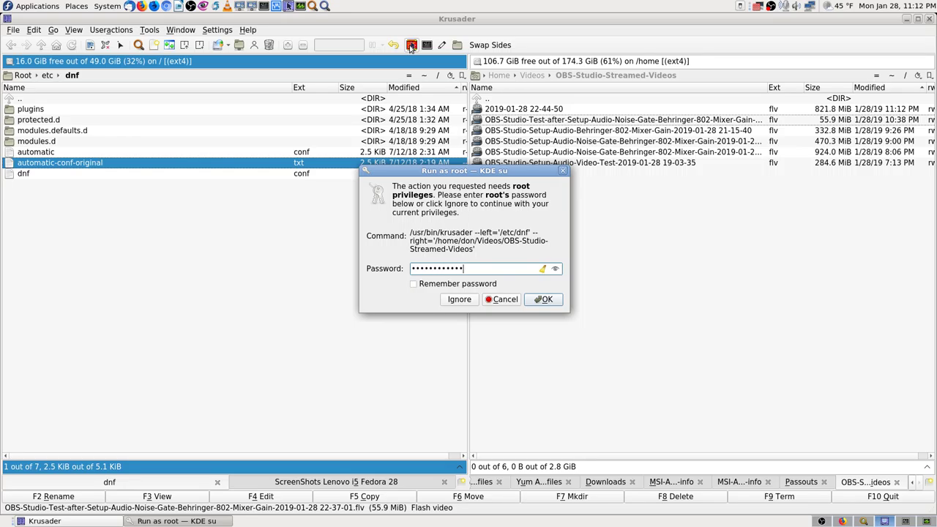
pyautogui.press('Return')
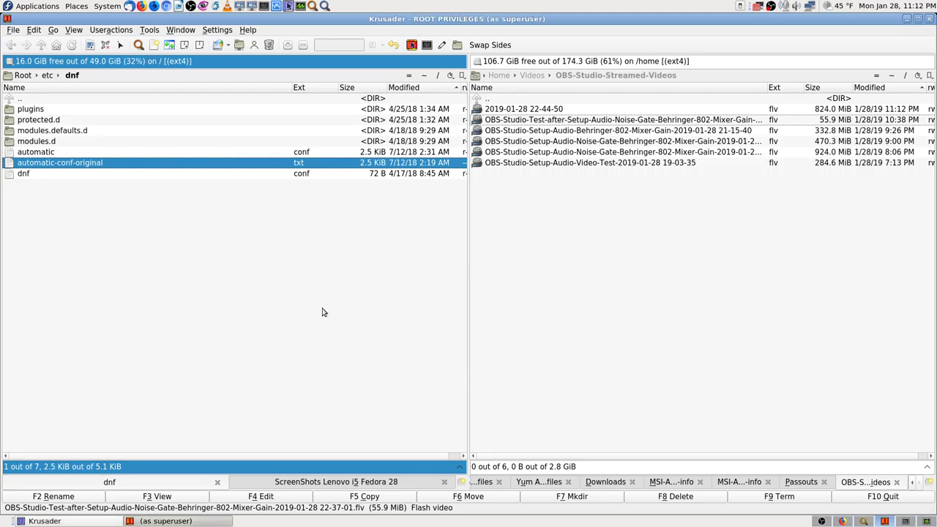
# Close the normal Krusader window and switch to Workspace 2 with the auto updates search.
pyautogui.click(174, 522)
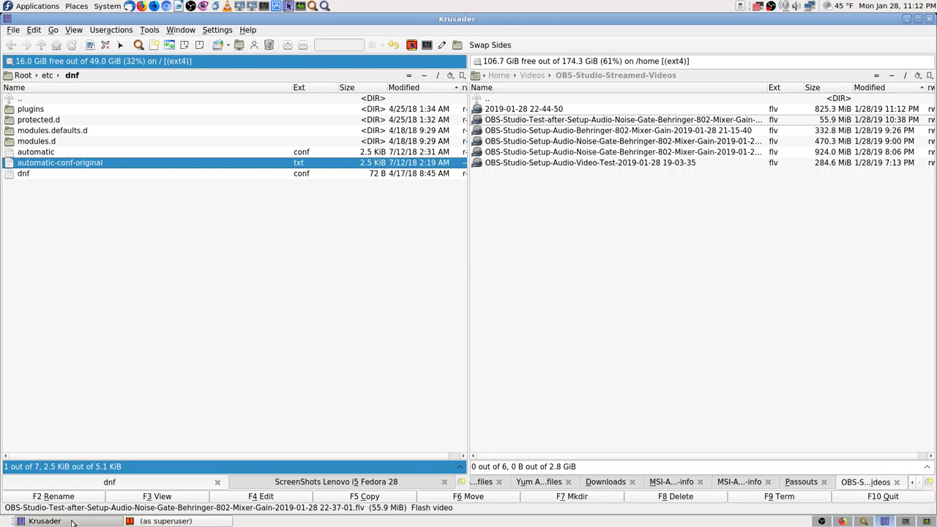
pyautogui.click(174, 522)
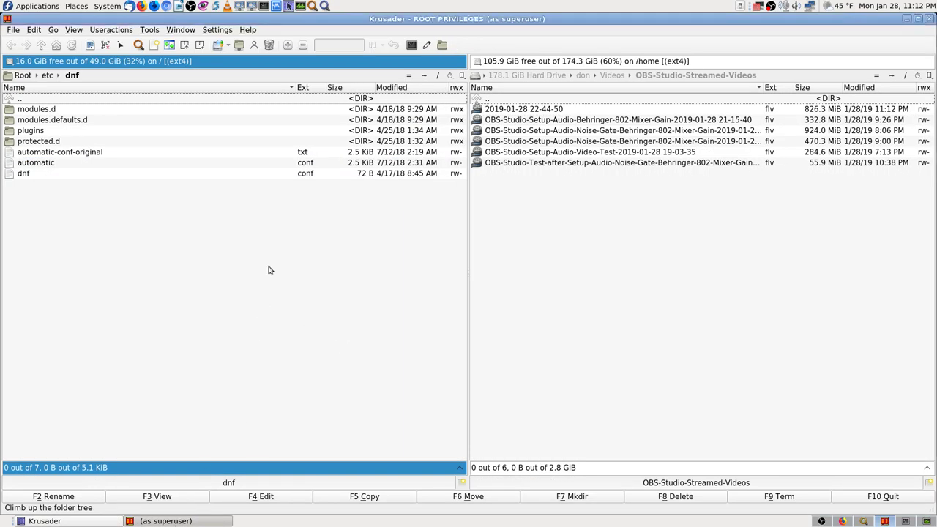
pyautogui.click(930, 19)
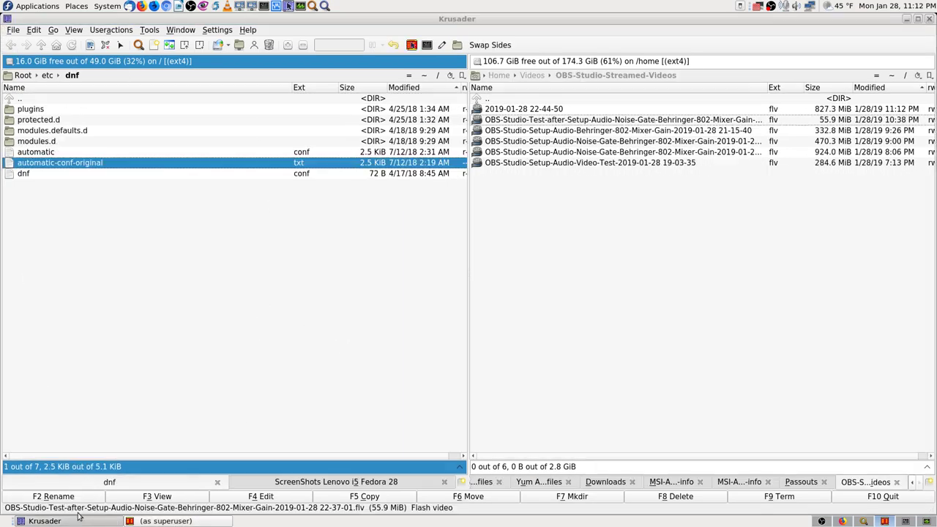
pyautogui.click(929, 19)
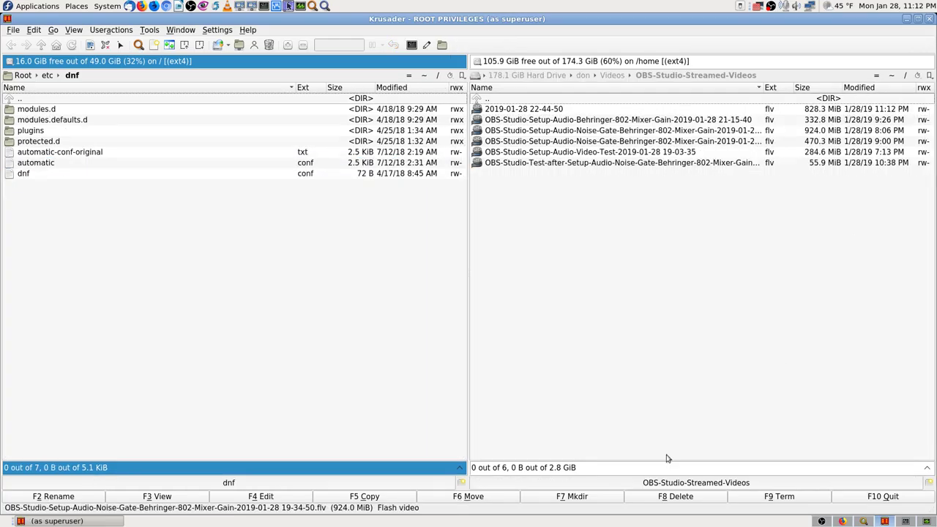
pyautogui.click(906, 522)
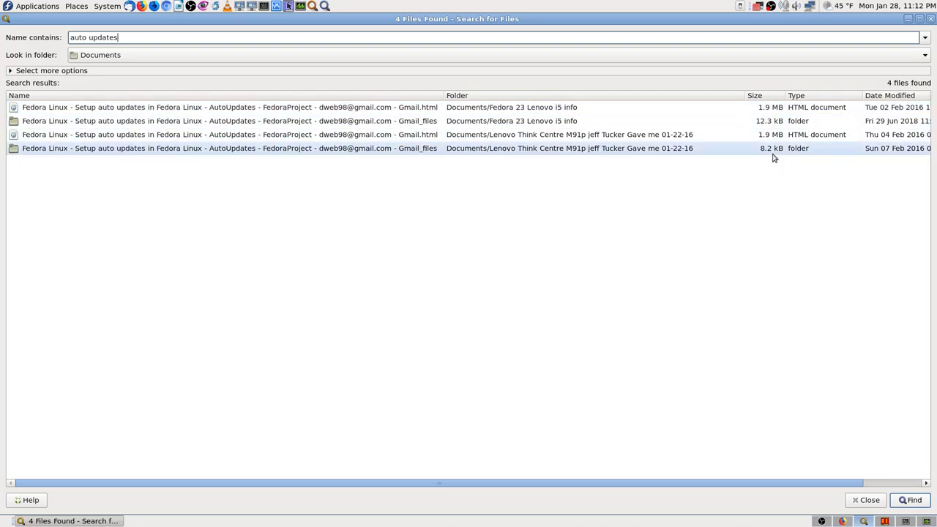
# Open the first saved auto updates HTML result in Firefox and close the Search for Files window.
pyautogui.doubleClick(542, 110)
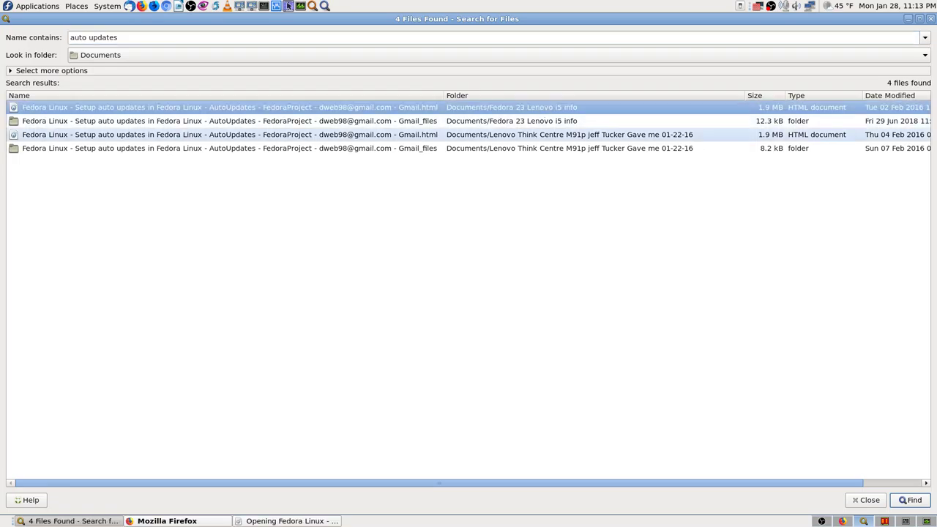
pyautogui.click(542, 134)
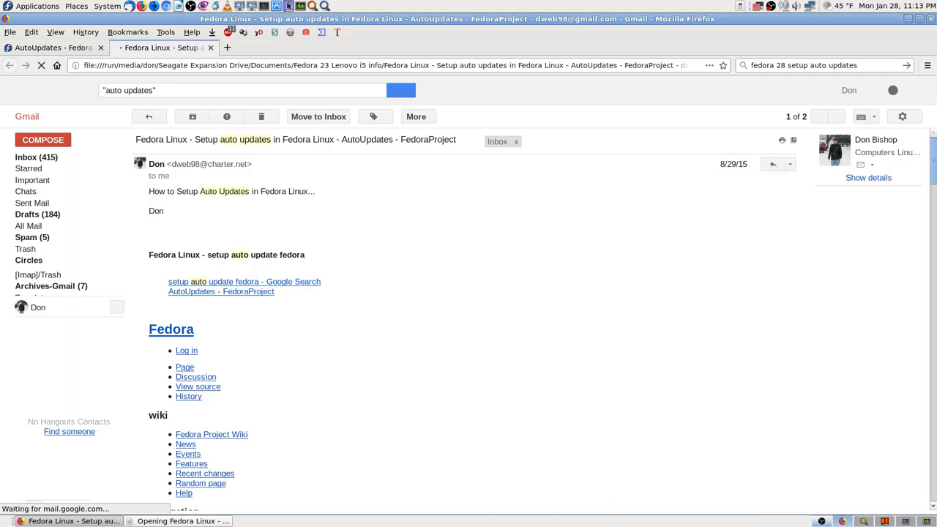
pyautogui.hotkey('alt', 'F4')
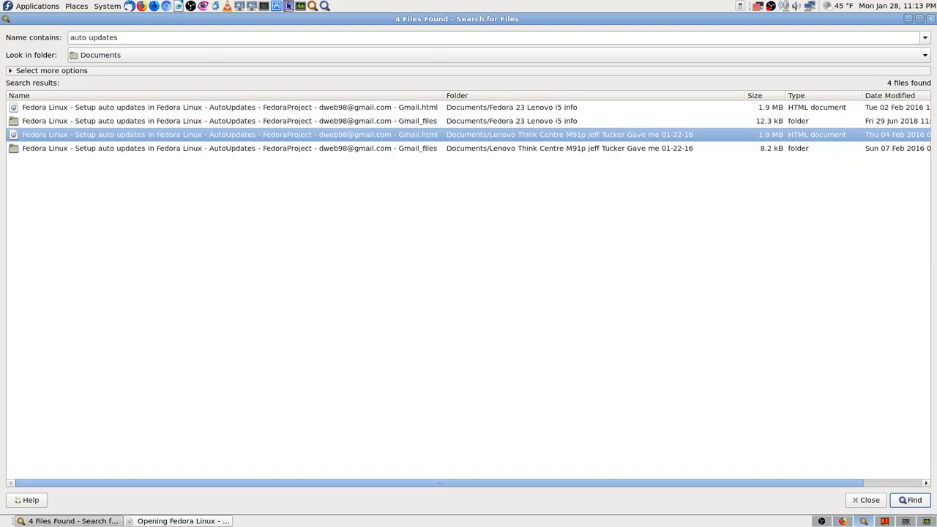
pyautogui.hotkey('alt', 'F4')
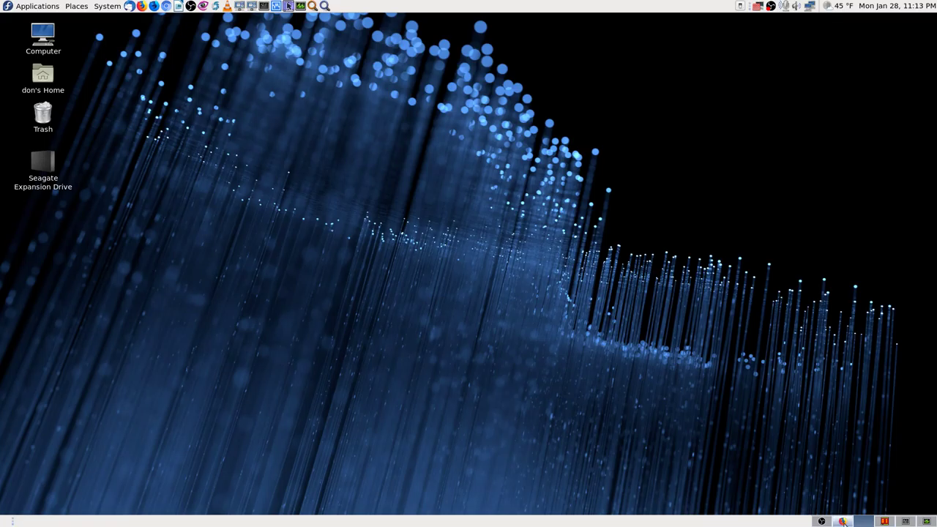
# Scroll through the saved auto-updates page to review its contents.
pyautogui.scroll(-15, 475, 397)
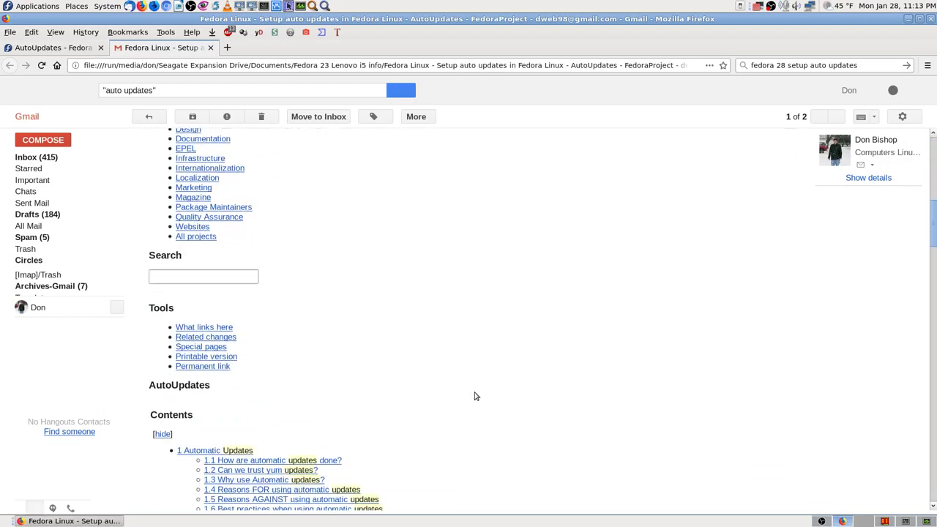
pyautogui.scroll(-6, 475, 396)
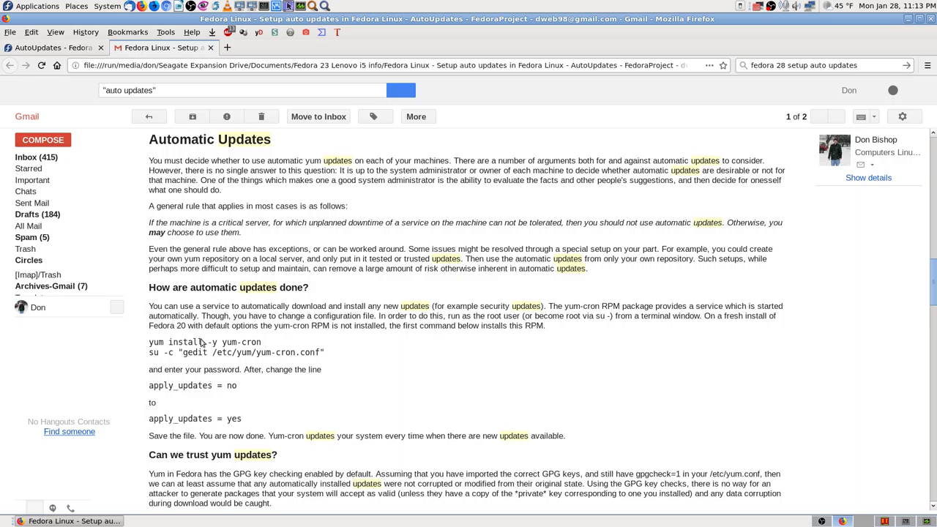
pyautogui.scroll(1, 202, 343)
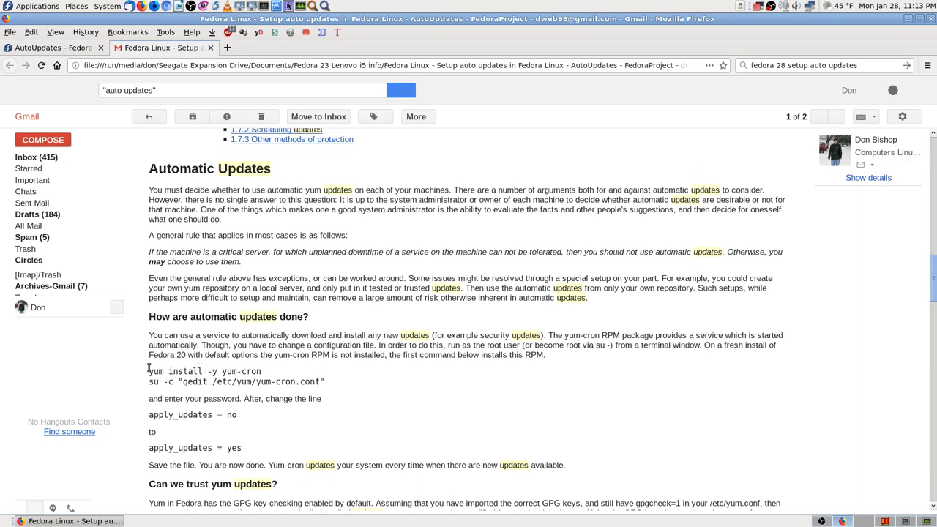
pyautogui.scroll(-5, 146, 396)
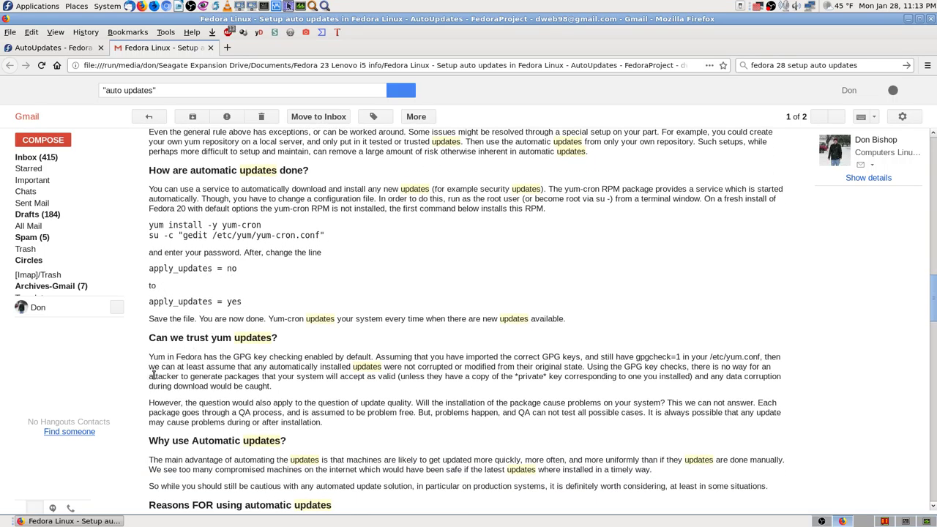
pyautogui.scroll(-5, 149, 377)
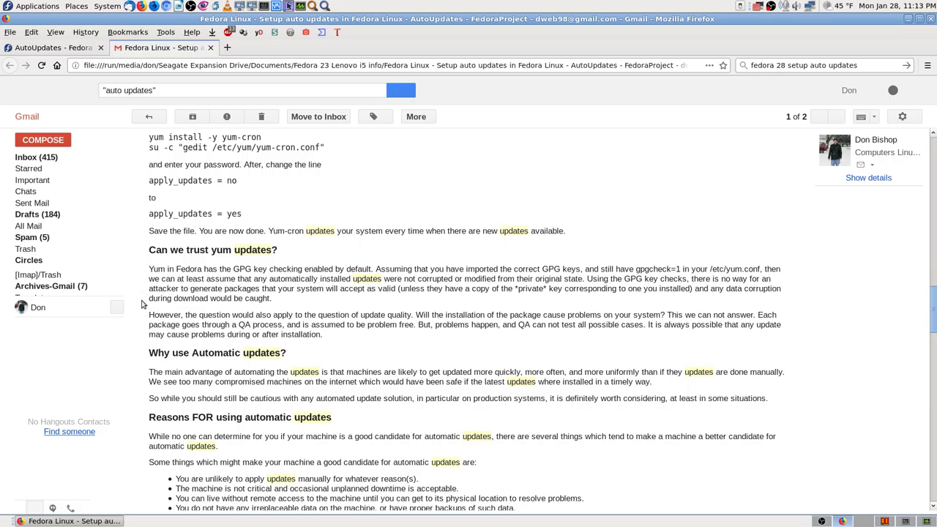
pyautogui.scroll(-3, 143, 304)
pyautogui.scroll(5, 143, 304)
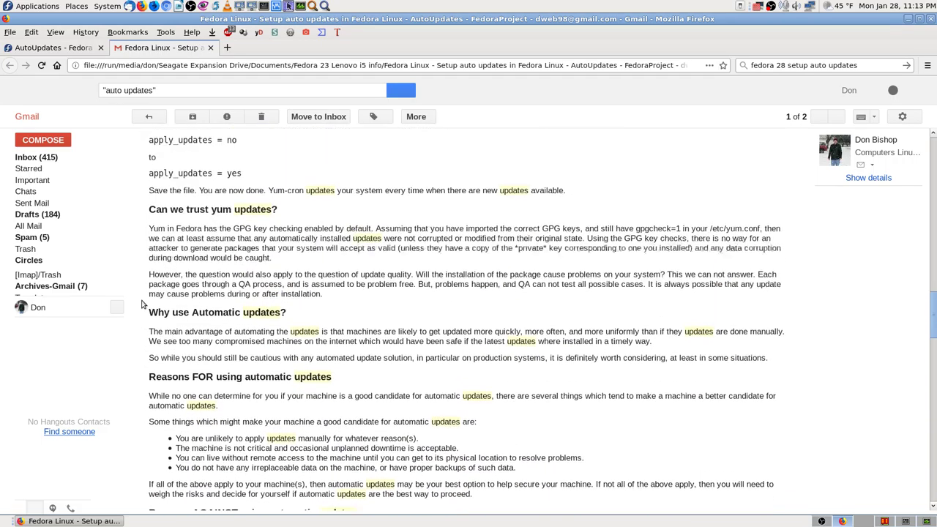
pyautogui.scroll(1, 143, 304)
pyautogui.scroll(-15, 143, 304)
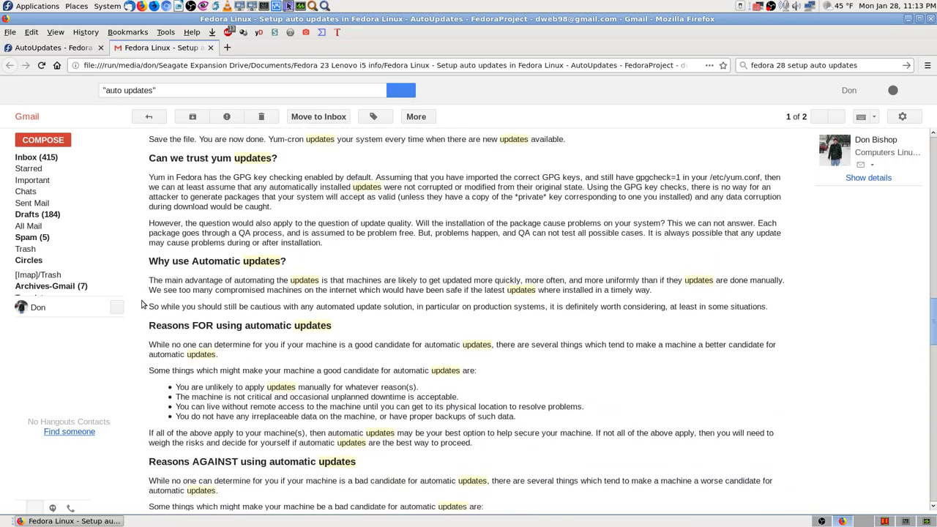
pyautogui.scroll(-3, 142, 304)
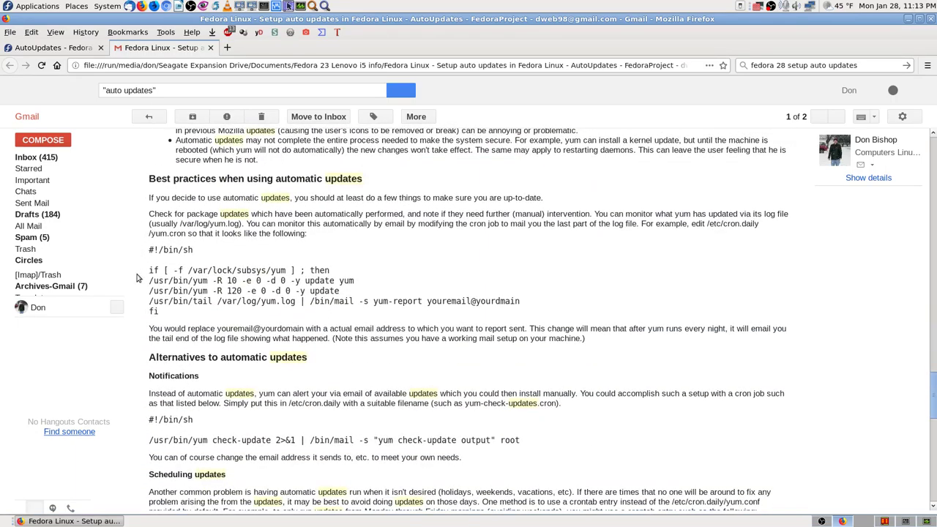
pyautogui.scroll(-7, 140, 277)
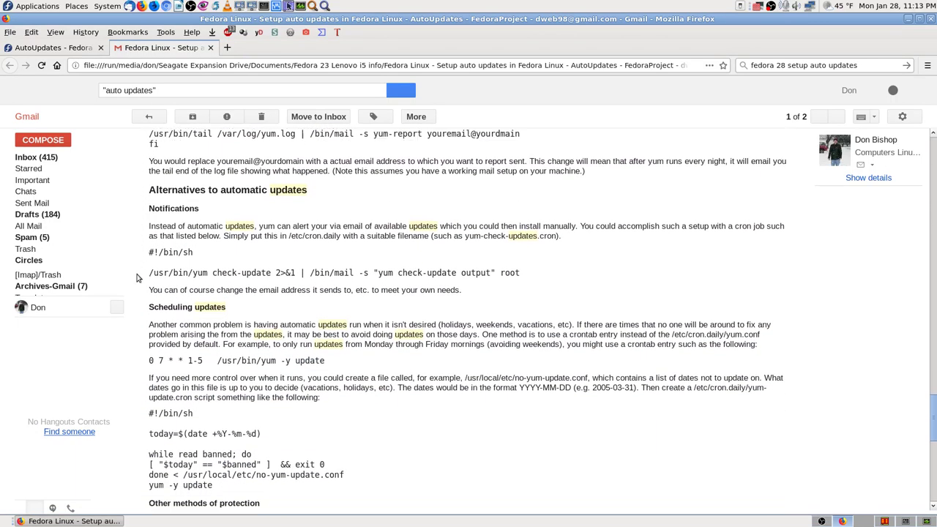
pyautogui.scroll(-6, 139, 277)
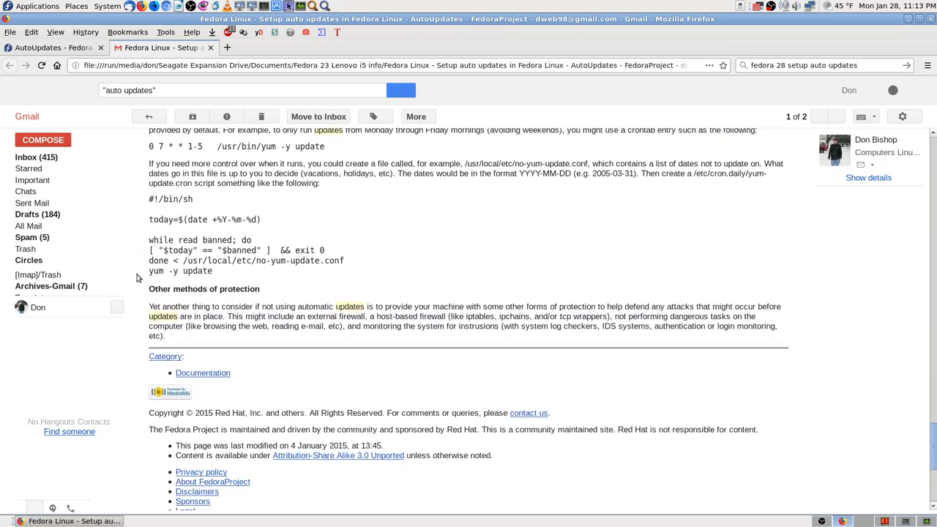
pyautogui.scroll(15, 139, 278)
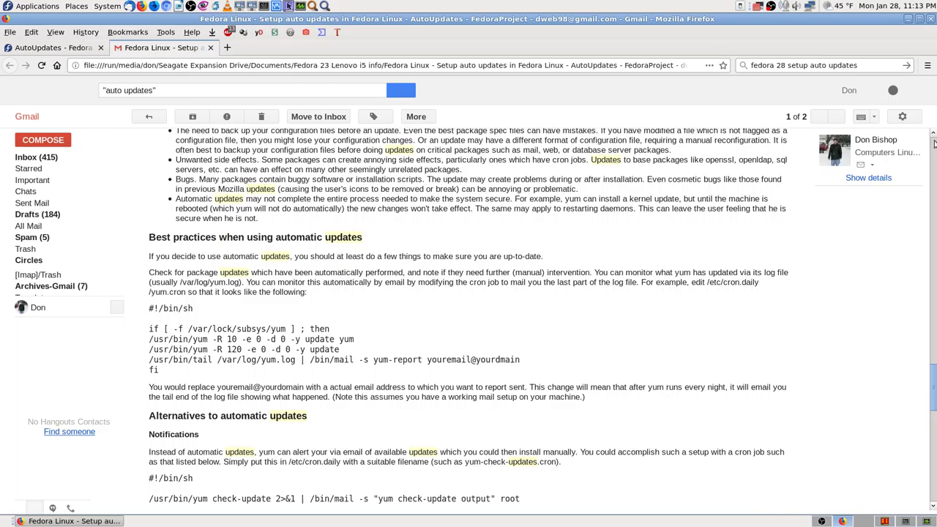
pyautogui.scroll(20, 934, 144)
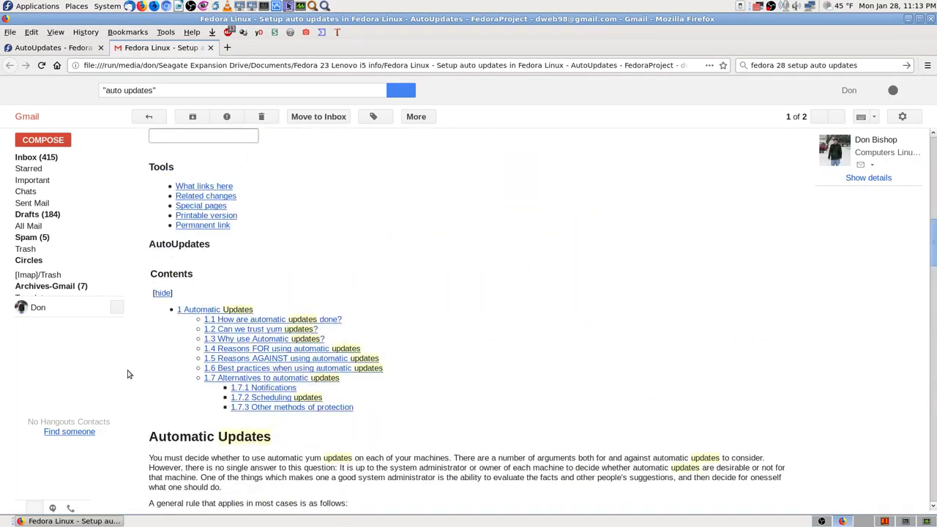
pyautogui.scroll(-9, 159, 407)
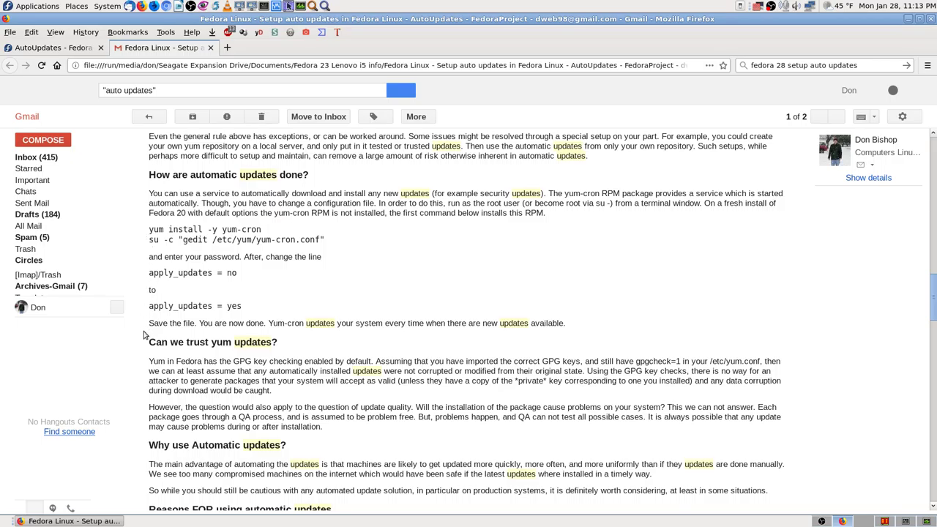
pyautogui.scroll(-1, 145, 335)
# Close the live AutoUpdates wiki tab and open the Firefox bookmarks Library.
pyautogui.click(66, 49)
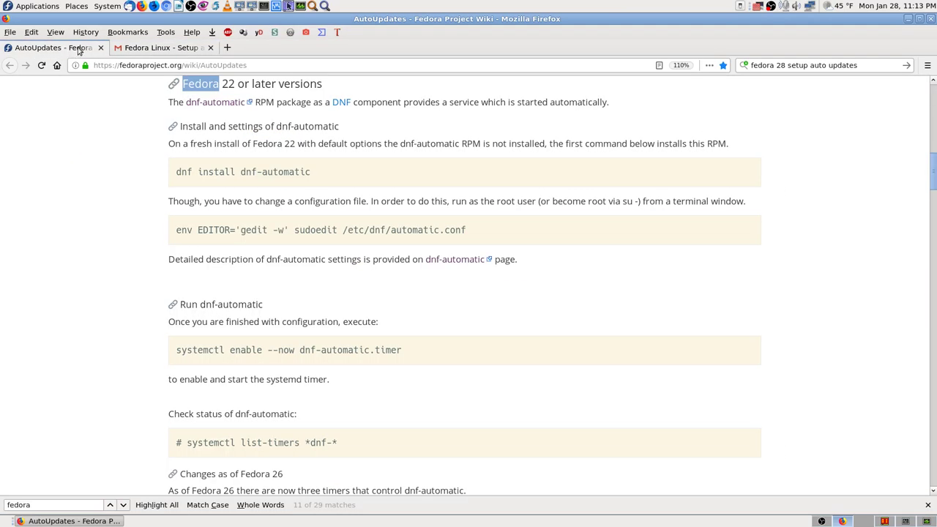
pyautogui.click(101, 48)
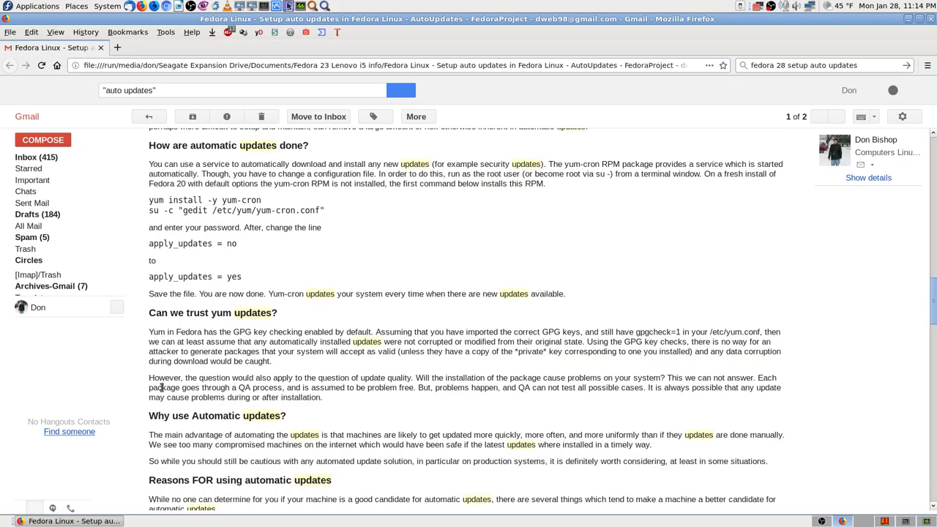
pyautogui.scroll(-3, 141, 367)
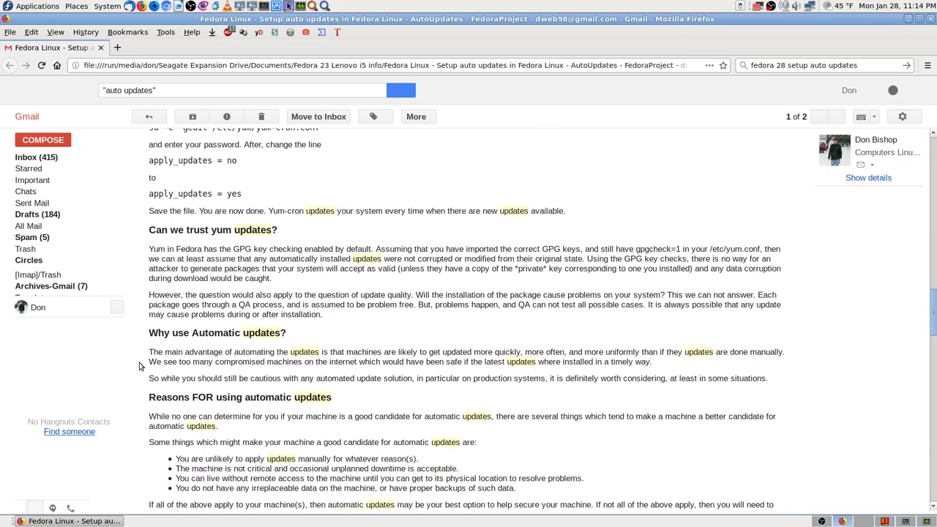
pyautogui.scroll(-8, 141, 366)
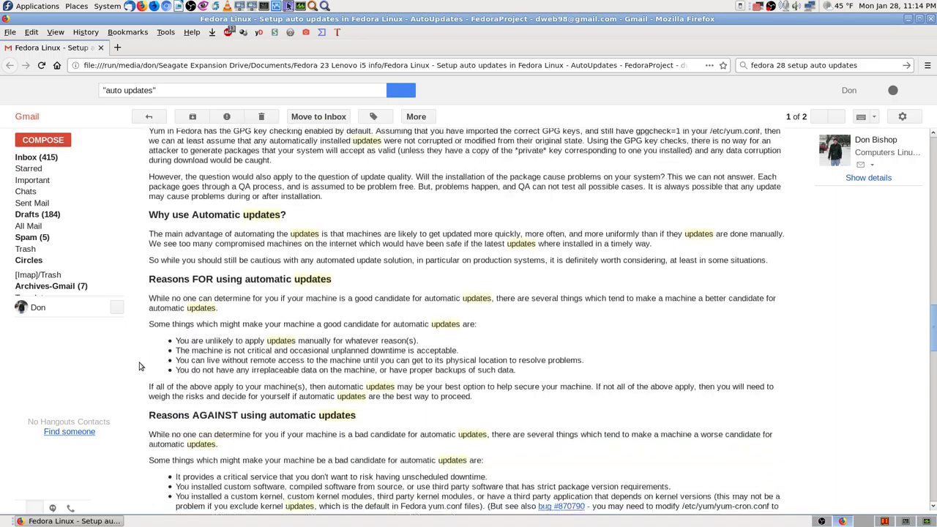
pyautogui.scroll(-14, 141, 366)
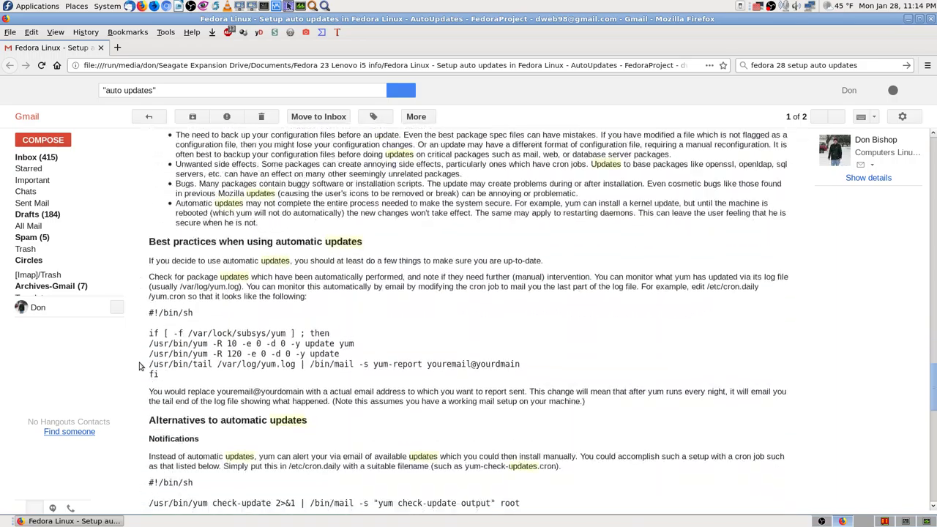
pyautogui.scroll(-4, 141, 366)
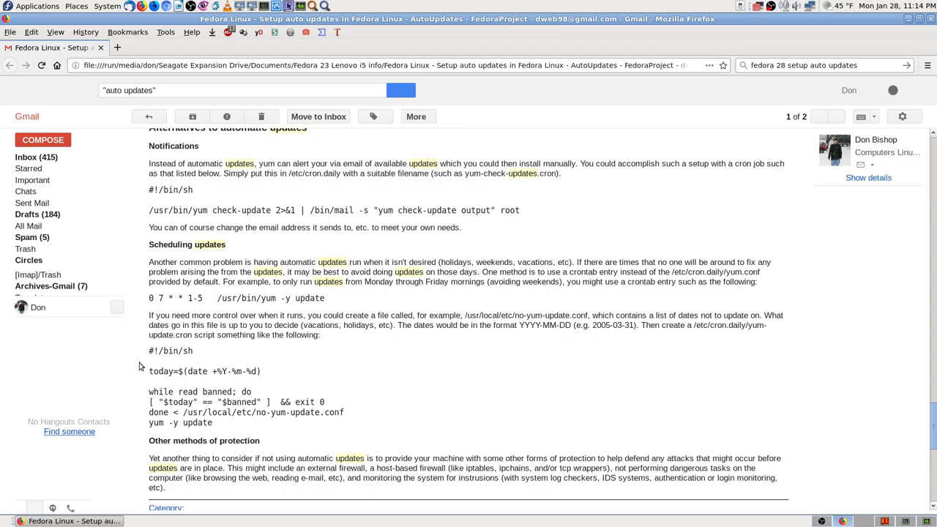
pyautogui.hotkey('ctrl', 'shift', 'o')
# Filter the bookmarks Library with 'fe' and open the Server World MATE Desktop bookmark.
pyautogui.click(65, 320)
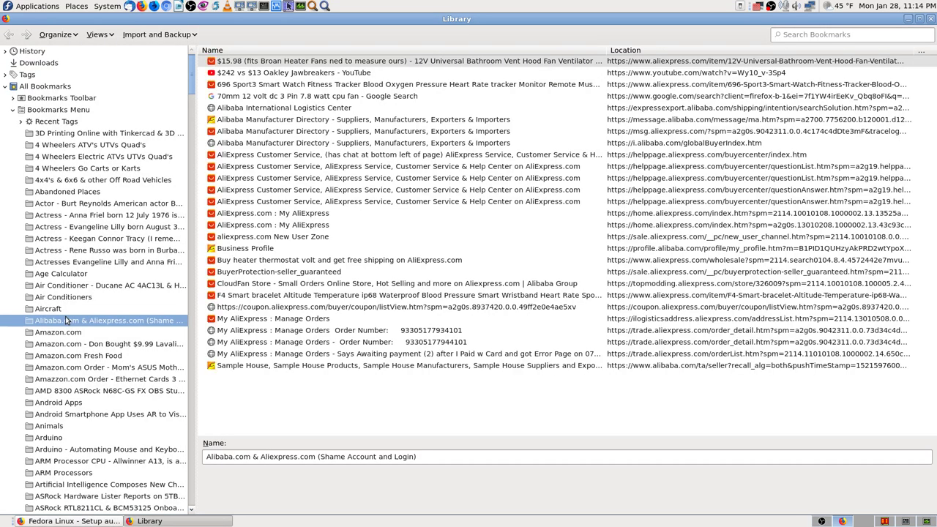
pyautogui.write('fe')
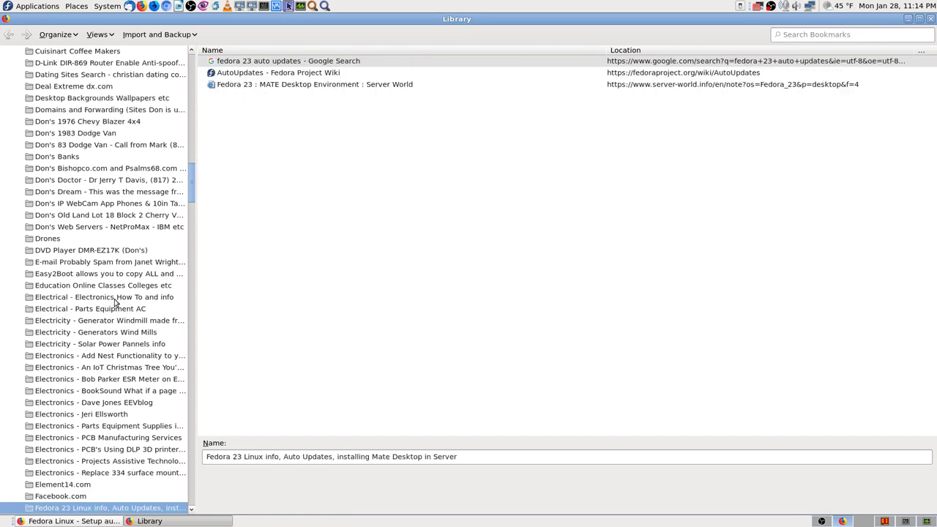
pyautogui.scroll(-1, 94, 308)
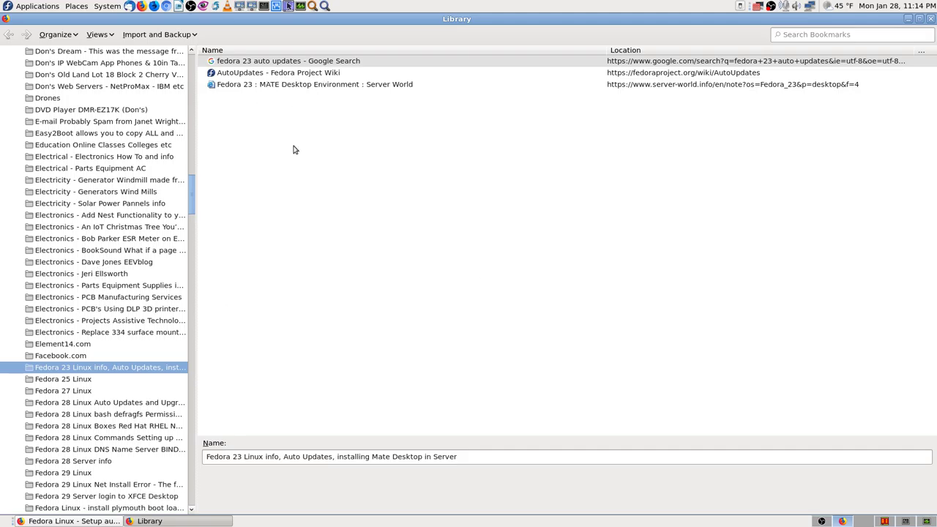
pyautogui.click(305, 87)
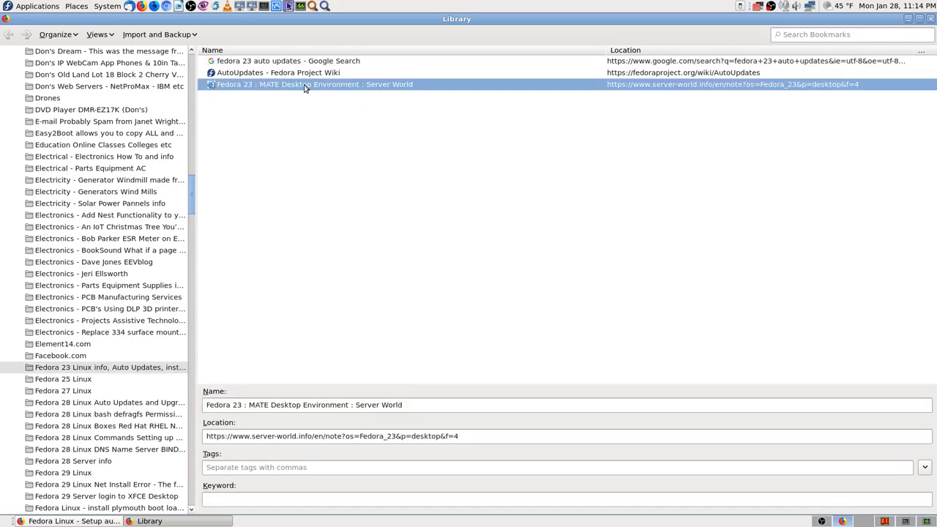
pyautogui.doubleClick(305, 86)
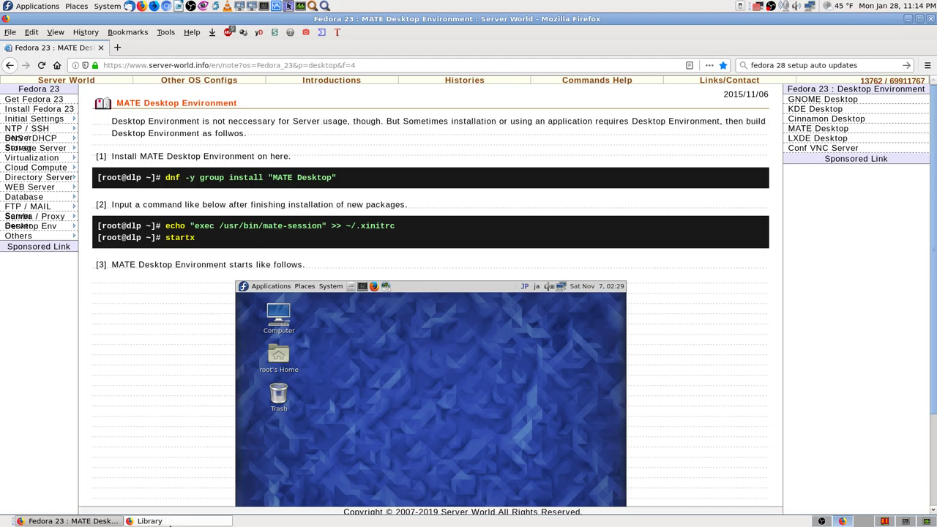
# Back in the Library, show the Fedora 28 Linux Auto Updates and Upgrades folder's bookmarks.
pyautogui.click(168, 522)
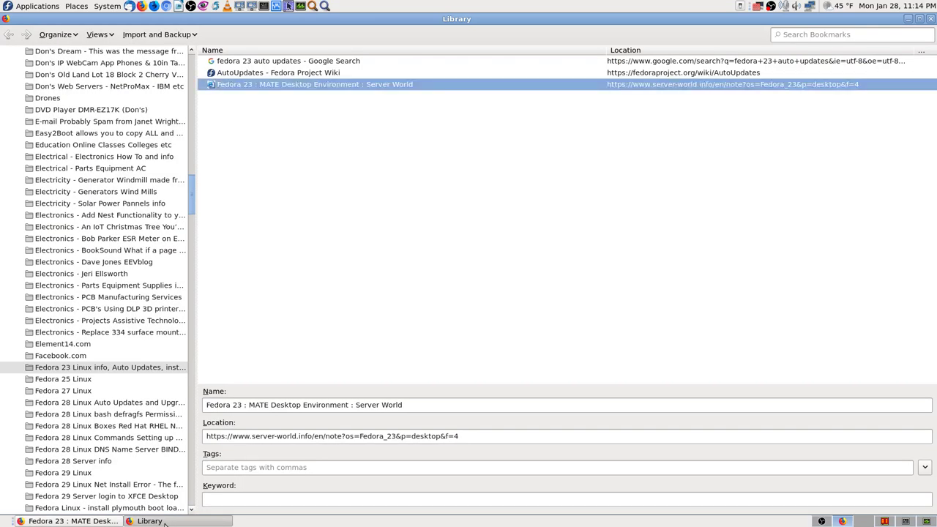
pyautogui.click(81, 521)
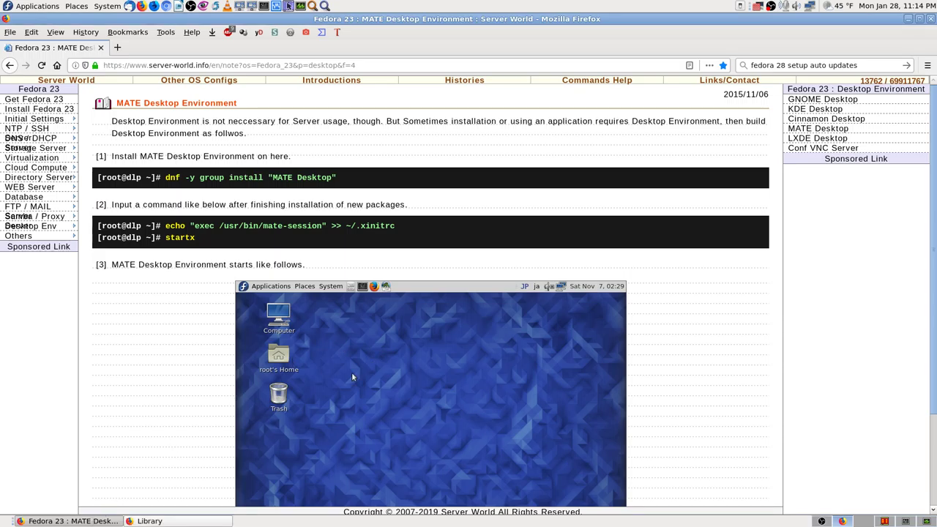
pyautogui.click(157, 521)
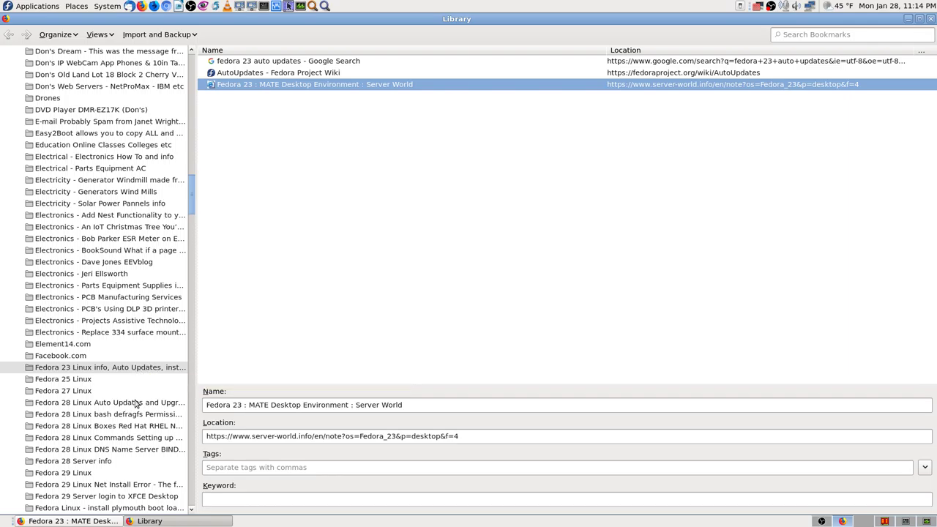
pyautogui.scroll(-4, 136, 381)
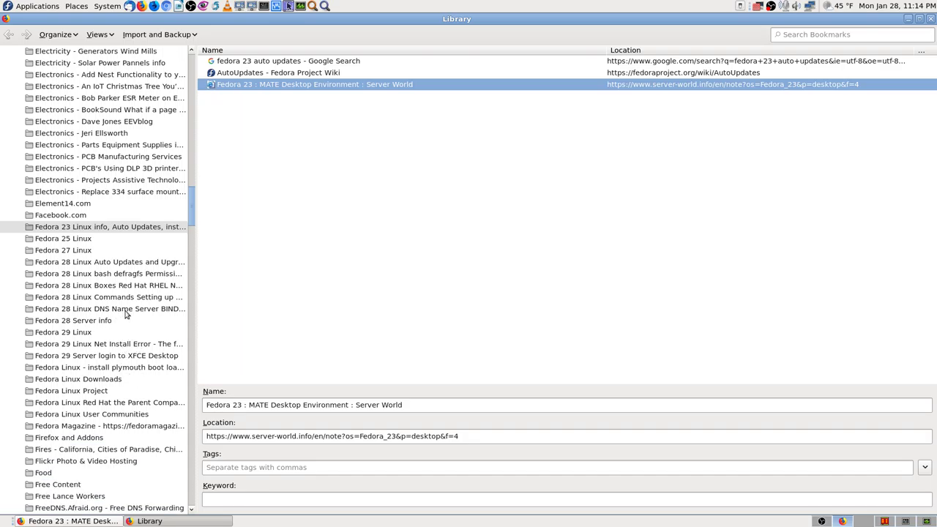
pyautogui.click(147, 262)
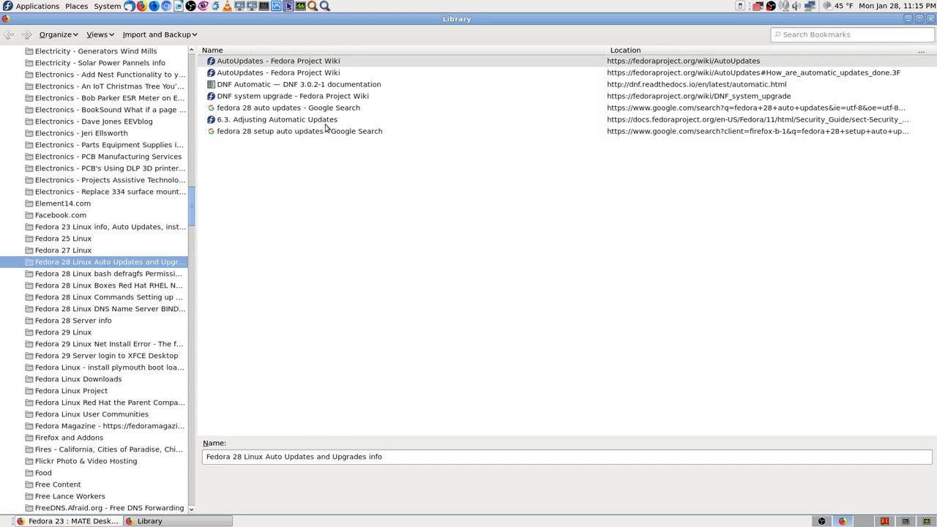
# Open the AutoUpdates Fedora Project Wiki bookmark and scroll to 'Check status of dnf-automatic'.
pyautogui.doubleClick(287, 65)
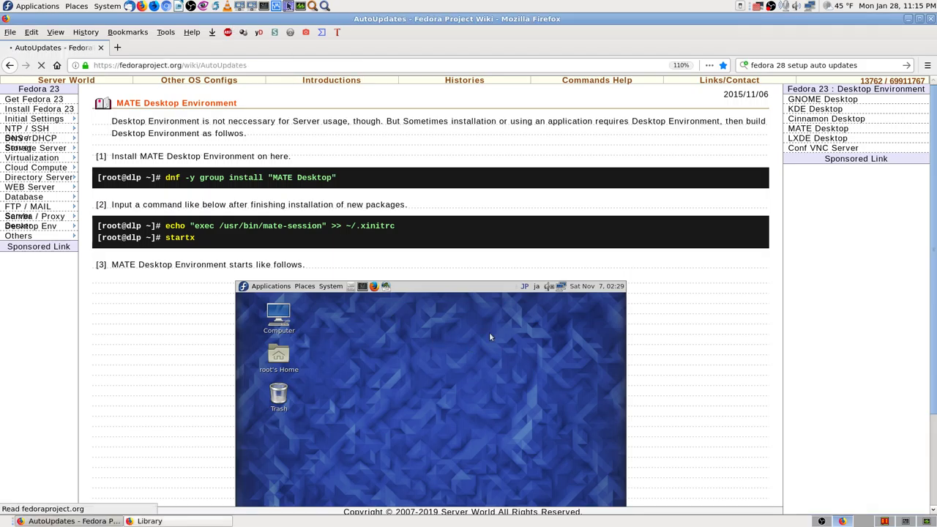
pyautogui.scroll(-5, 536, 383)
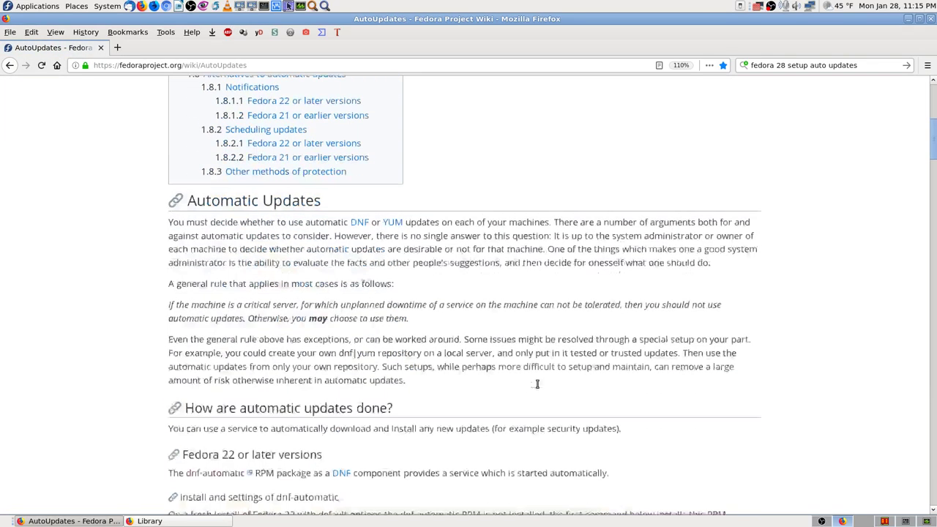
pyautogui.scroll(-5, 204, 351)
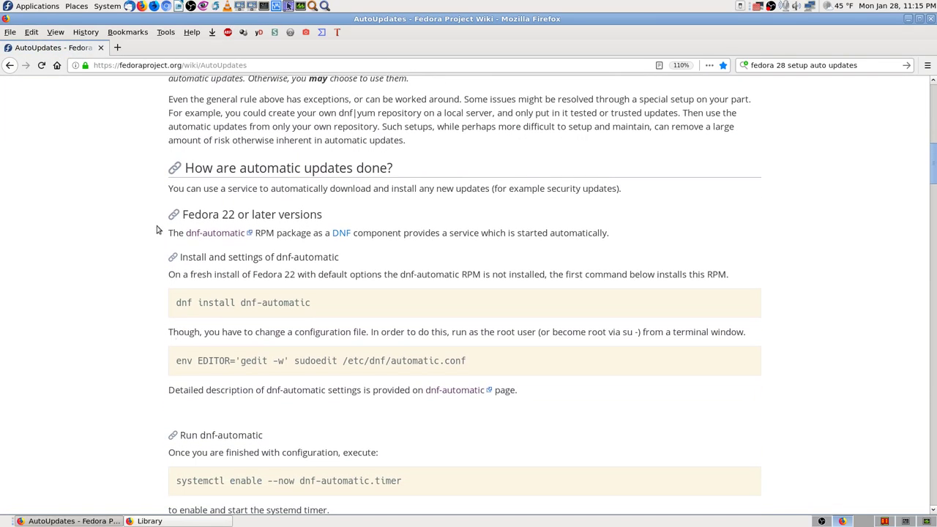
pyautogui.scroll(-2, 154, 329)
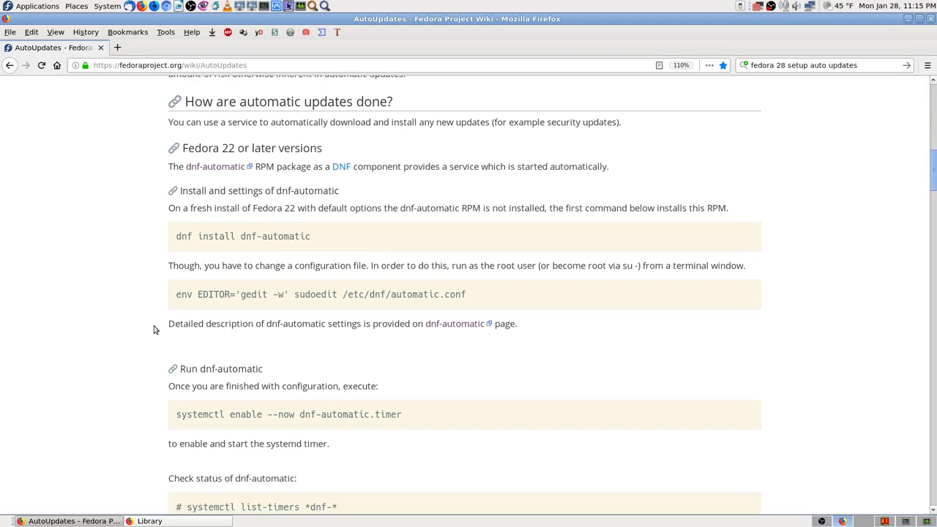
pyautogui.scroll(-1, 154, 330)
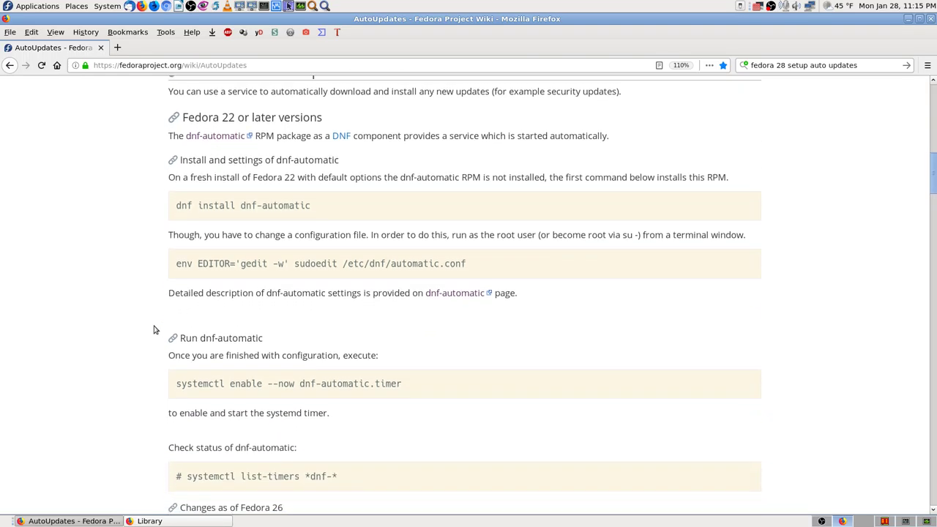
pyautogui.scroll(-2, 154, 329)
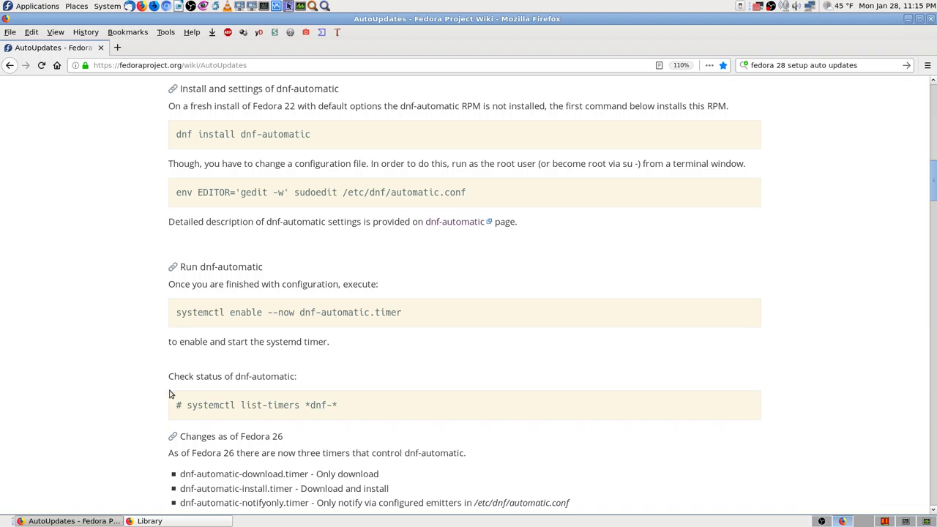
pyautogui.scroll(-3, 174, 399)
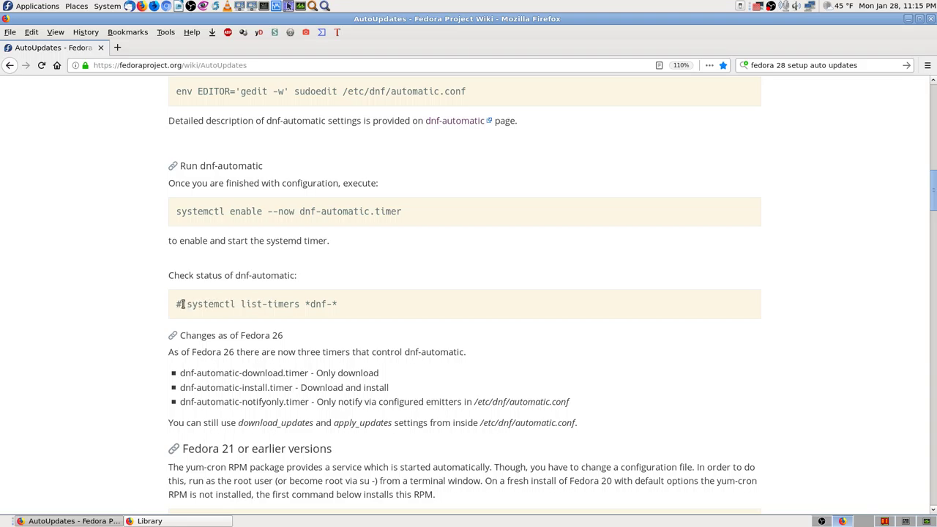
# Copy the systemctl list-timers *dnf-* command from the wiki page.
pyautogui.moveTo(186, 303); pyautogui.dragTo(341, 306)
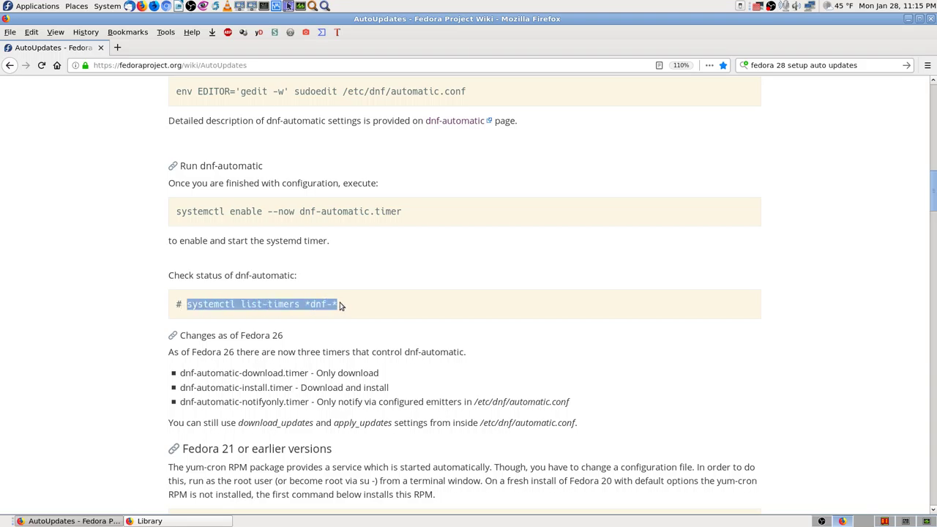
pyautogui.rightClick(325, 302)
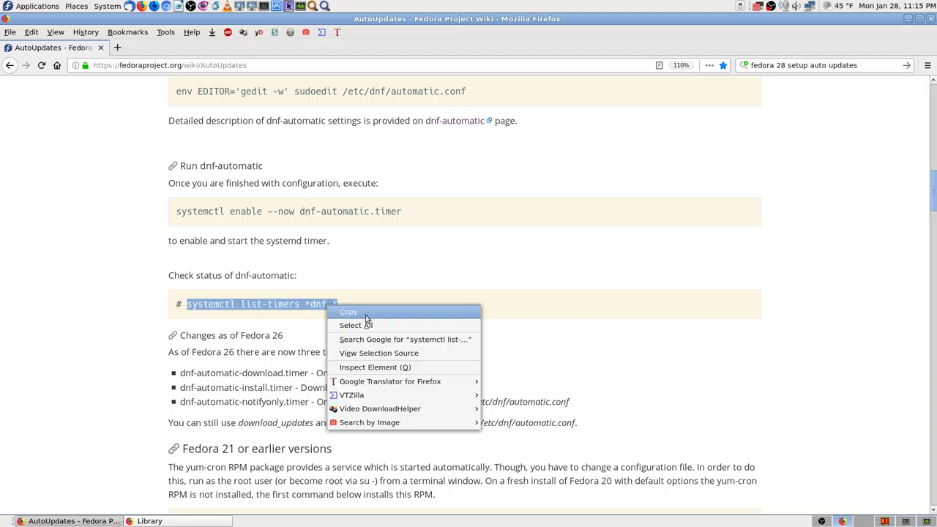
pyautogui.click(344, 314)
pyautogui.scroll(-3, 130, 407)
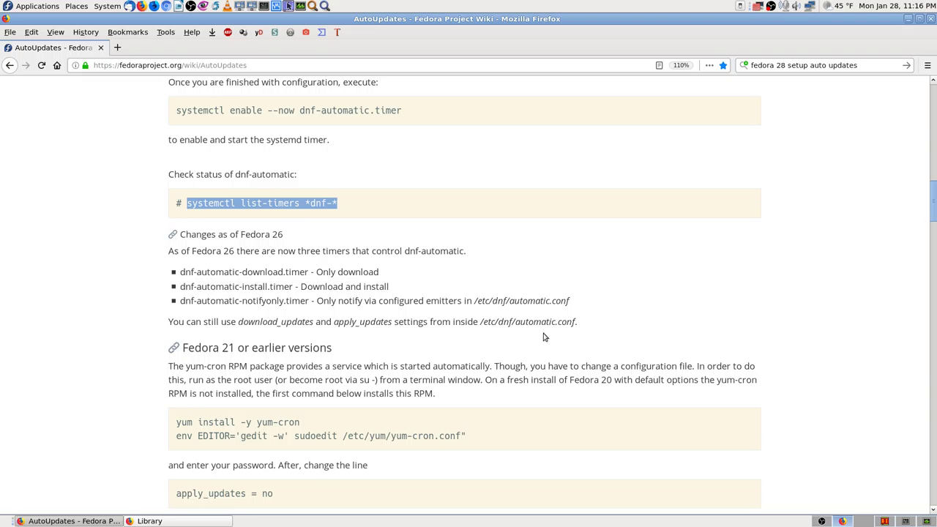
pyautogui.scroll(-5, 190, 374)
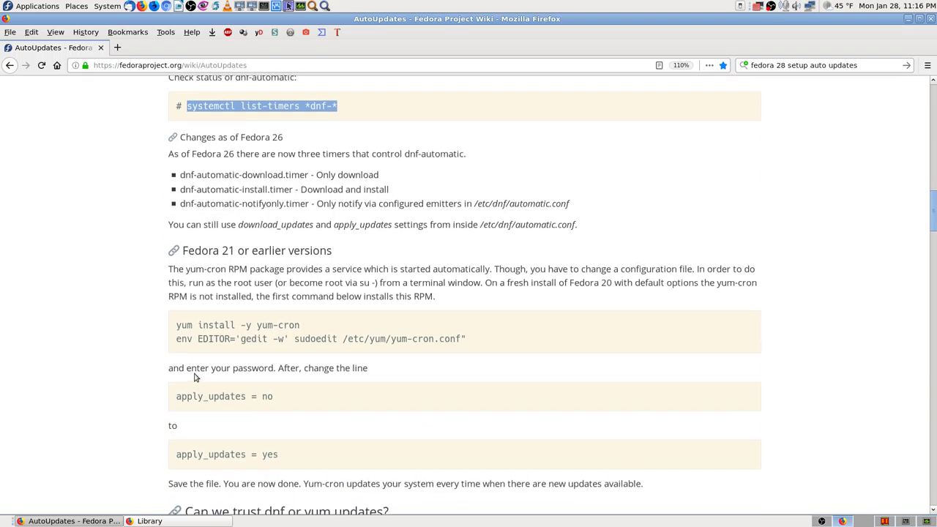
pyautogui.scroll(-2, 190, 373)
pyautogui.scroll(7, 187, 370)
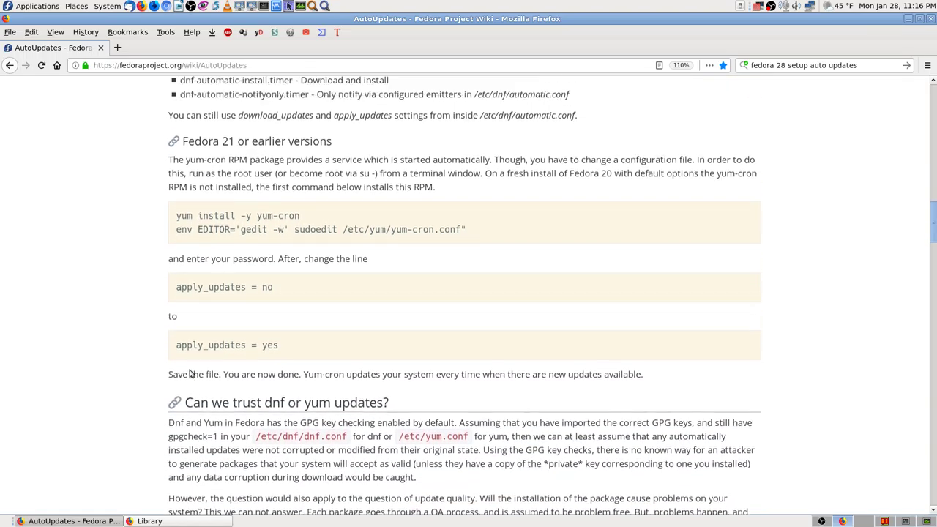
pyautogui.scroll(2, 186, 369)
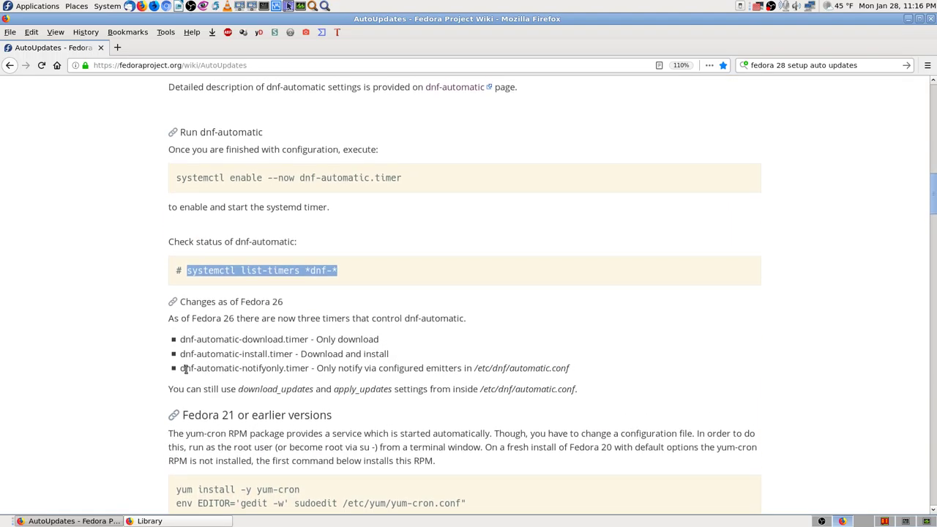
pyautogui.scroll(-1, 186, 368)
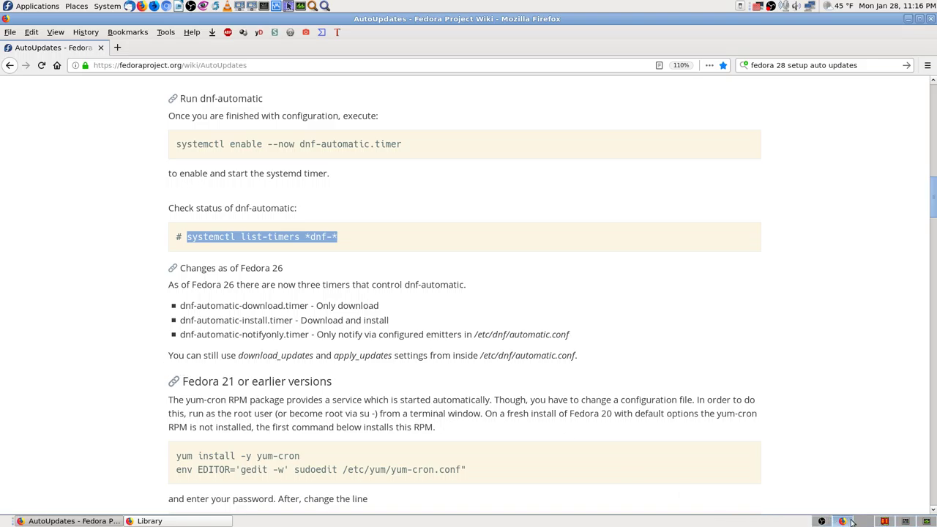
# Paste and run systemctl list-timers *dnf-* in the terminal, showing dnf-makecache.timer and dnf-automatic.timer.
pyautogui.click(906, 522)
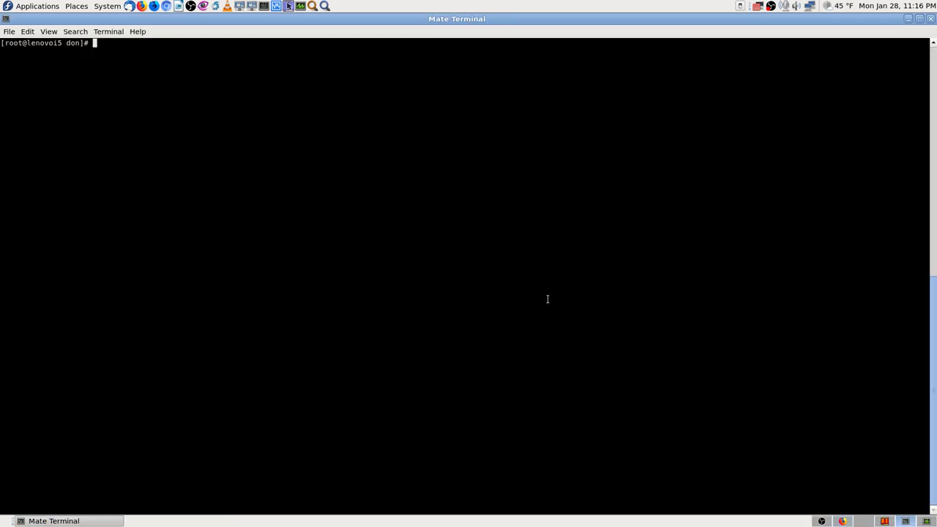
pyautogui.rightClick(183, 118)
pyautogui.click(209, 182)
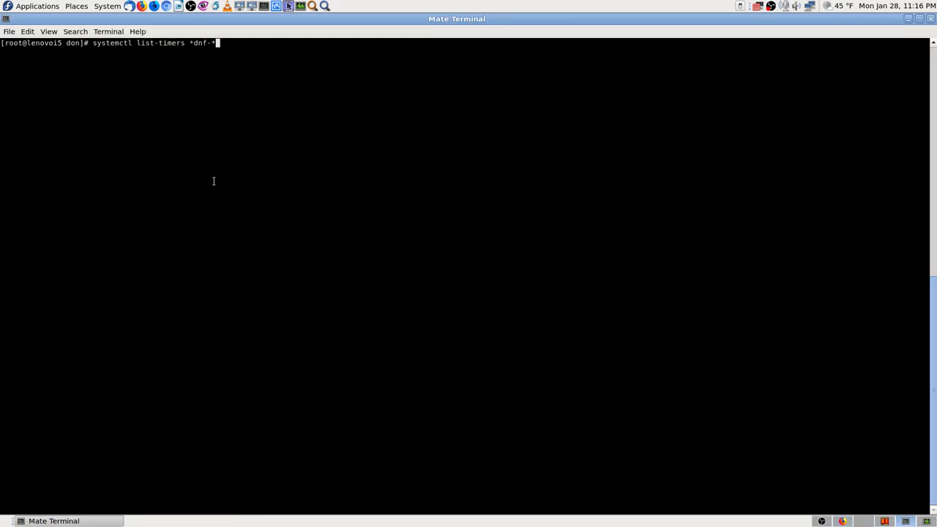
pyautogui.press('Return')
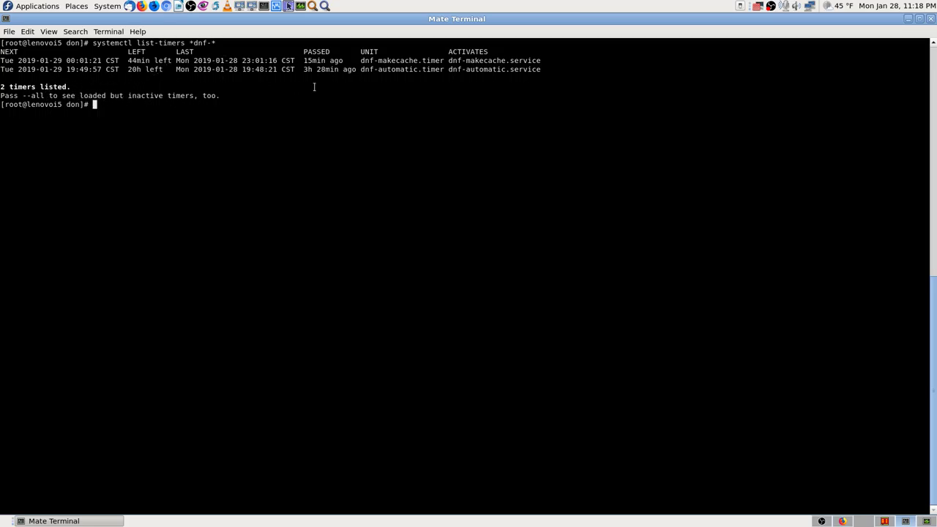
# Run 'dnf update' at the root prompt, then switch to Krusader showing /etc/dnf.
pyautogui.click(843, 522)
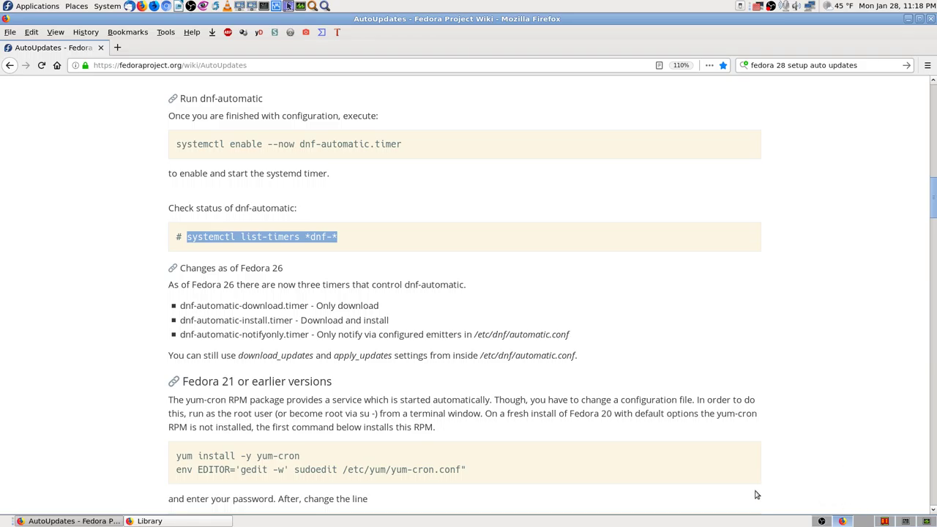
pyautogui.click(886, 521)
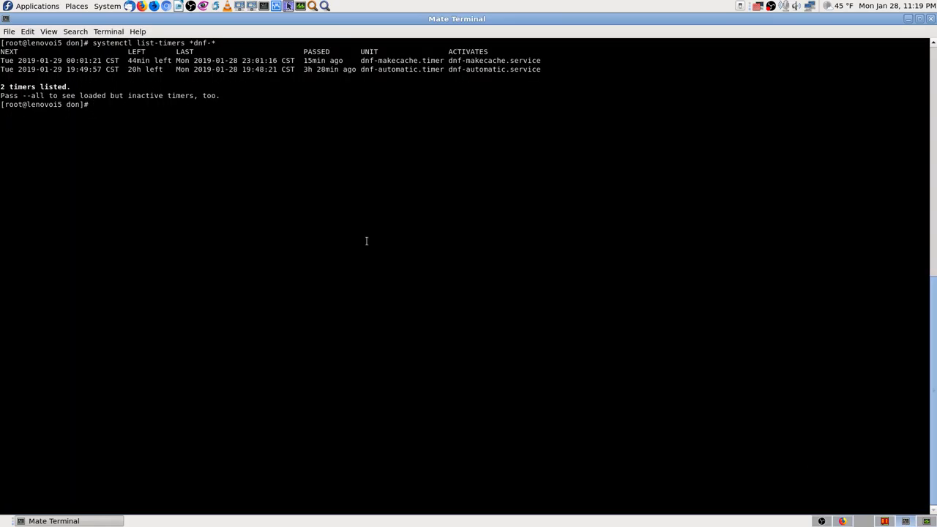
pyautogui.write('dnf uptat')
pyautogui.press('BackSpace')
pyautogui.press('BackSpace')
pyautogui.press('BackSpace')
pyautogui.write('date')
pyautogui.press('Return')
pyautogui.click(817, 522)
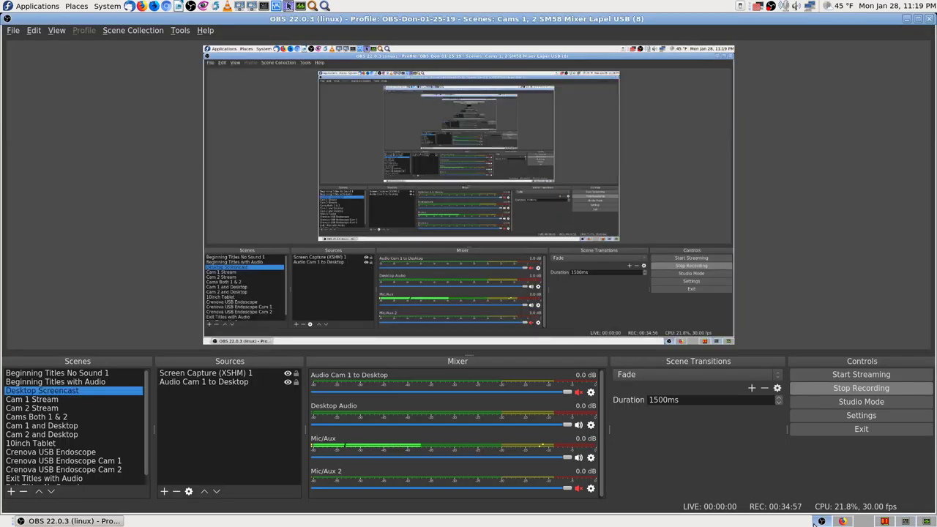
pyautogui.click(885, 522)
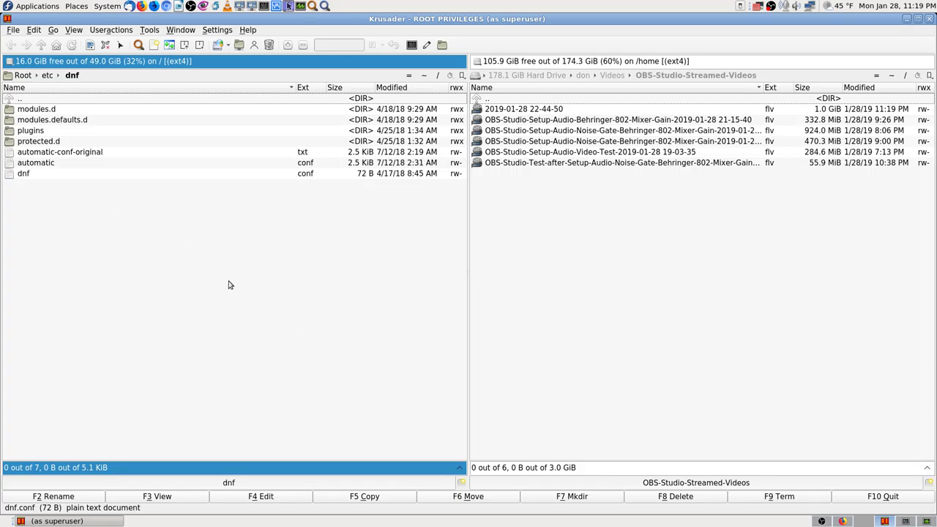
# Navigate Krusader's left panel from the filesystem root to /var/mail.
pyautogui.click(906, 522)
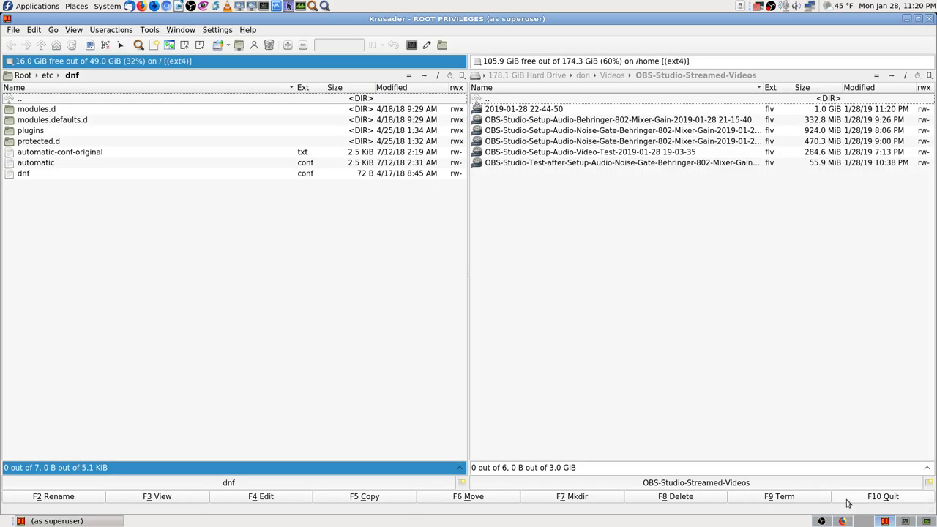
pyautogui.click(886, 522)
pyautogui.click(438, 75)
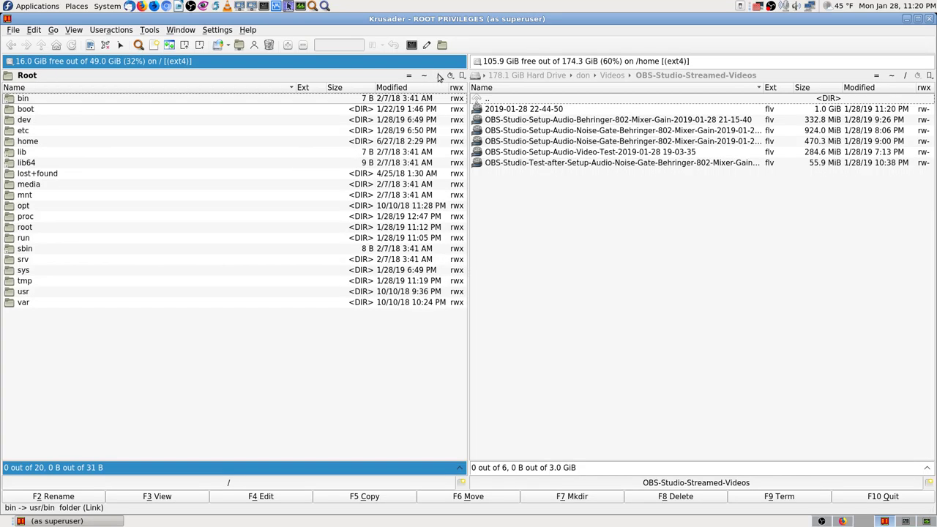
pyautogui.write('var')
pyautogui.press('Return')
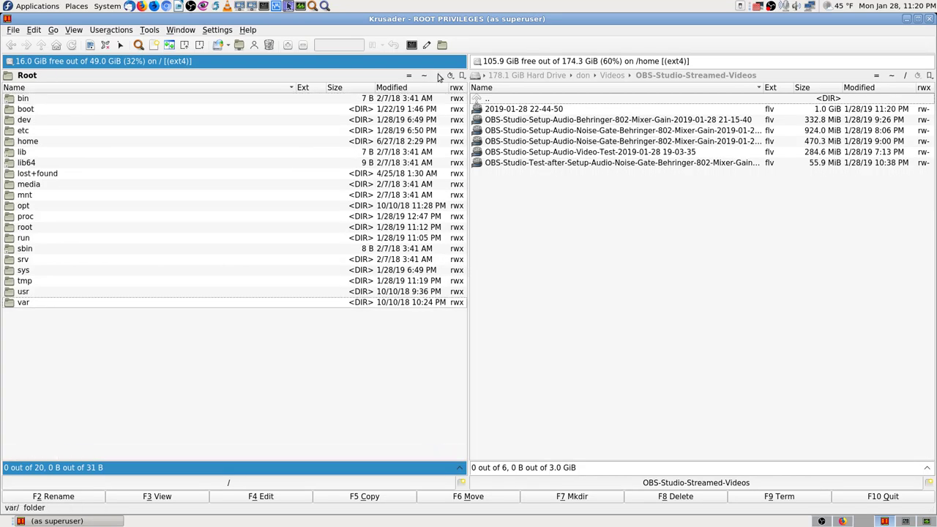
pyautogui.write('mail')
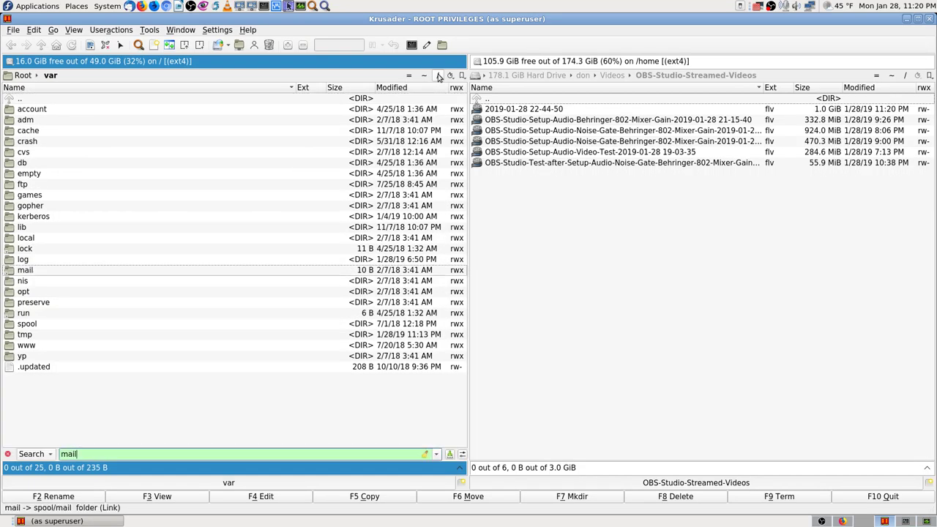
pyautogui.press('Return')
# View the user's mail file and the rpc file, confirming both are empty at 0 B.
pyautogui.press('Down')
pyautogui.press('Down')
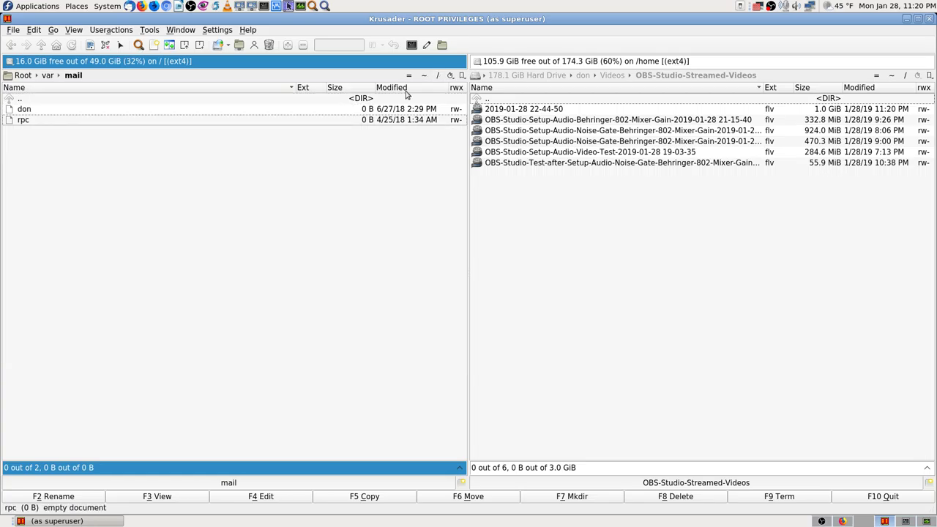
pyautogui.press('Up')
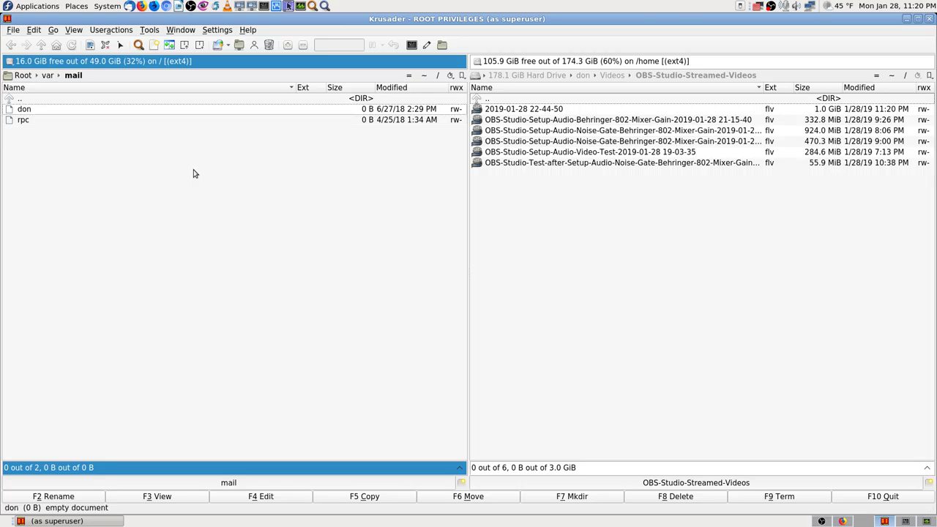
pyautogui.click(171, 497)
pyautogui.click(174, 500)
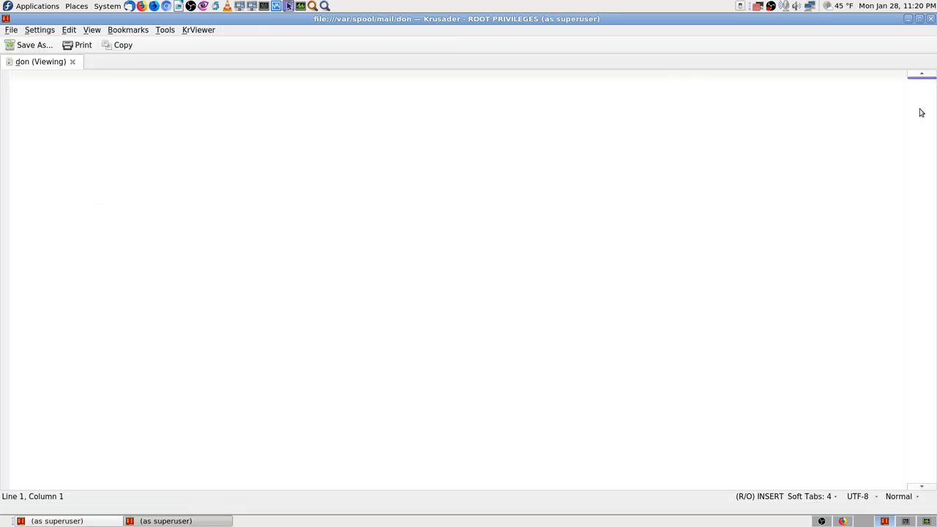
pyautogui.click(930, 19)
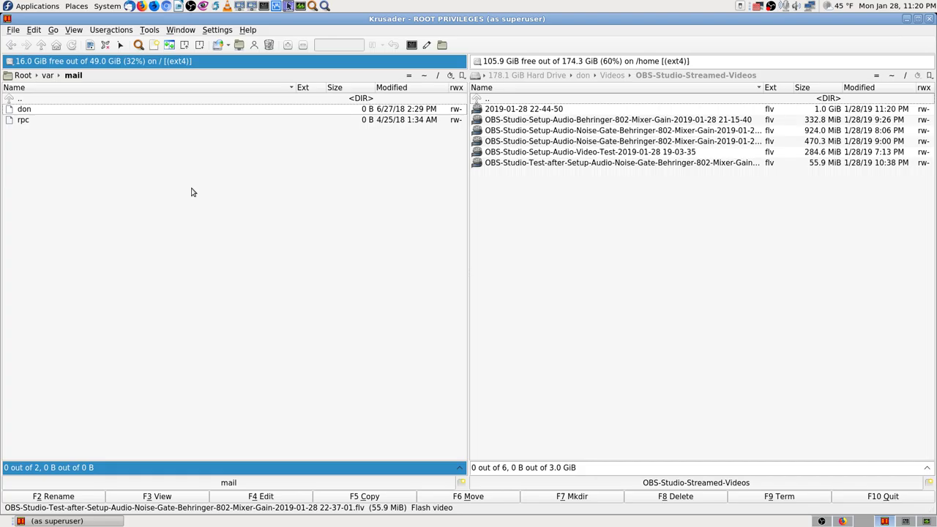
pyautogui.click(34, 122)
pyautogui.click(161, 501)
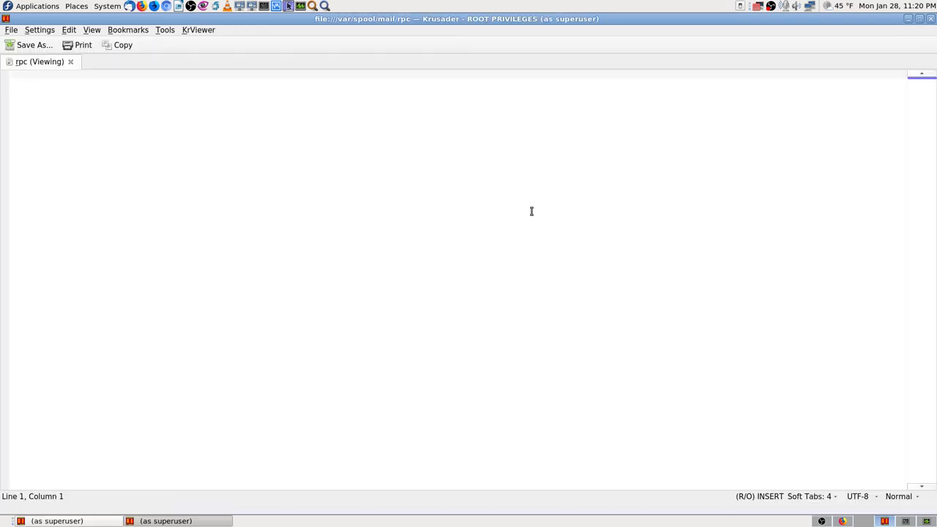
pyautogui.click(931, 20)
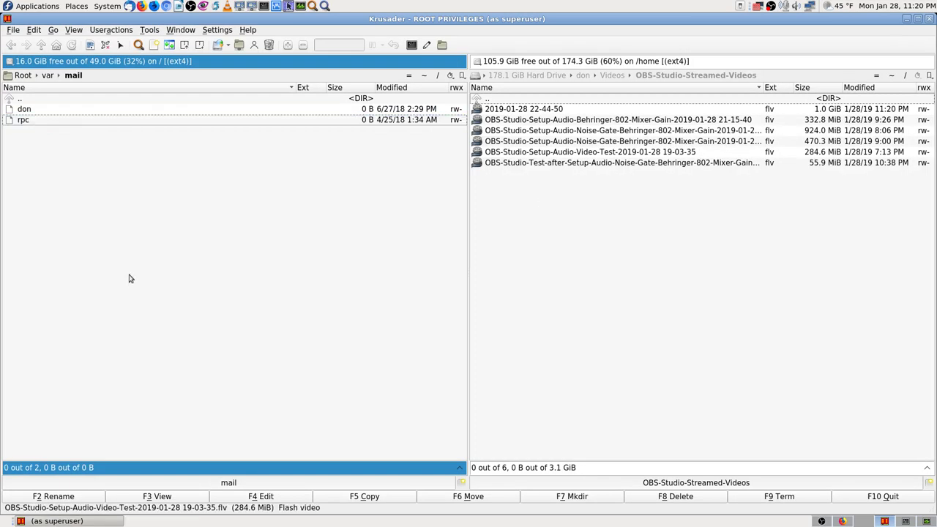
# Go back up to /var and browse through its folder listing.
pyautogui.press('BackSpace')
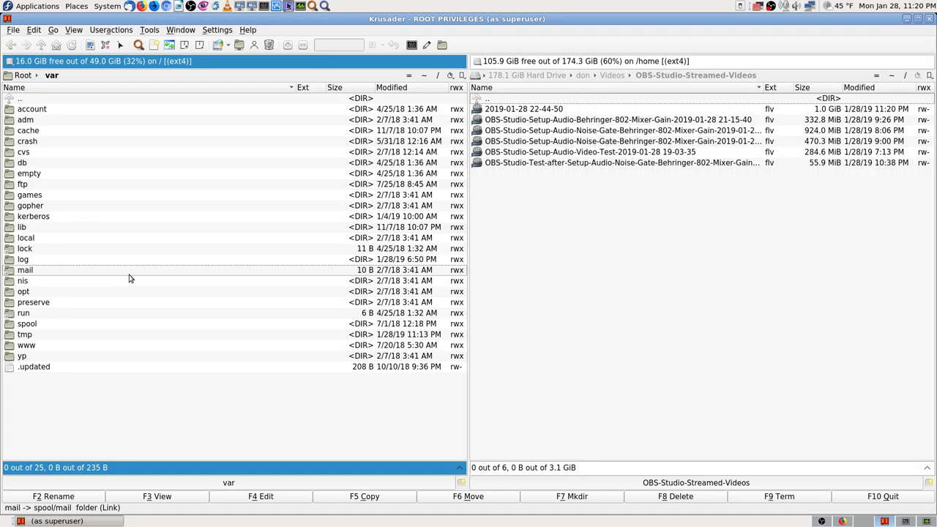
pyautogui.write('root')
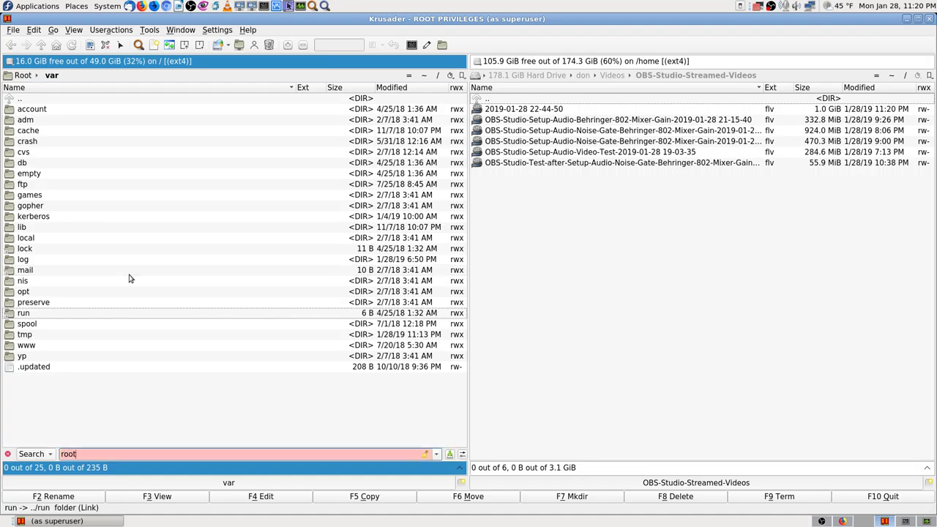
pyautogui.press('BackSpace')
pyautogui.press('BackSpace')
pyautogui.press('BackSpace')
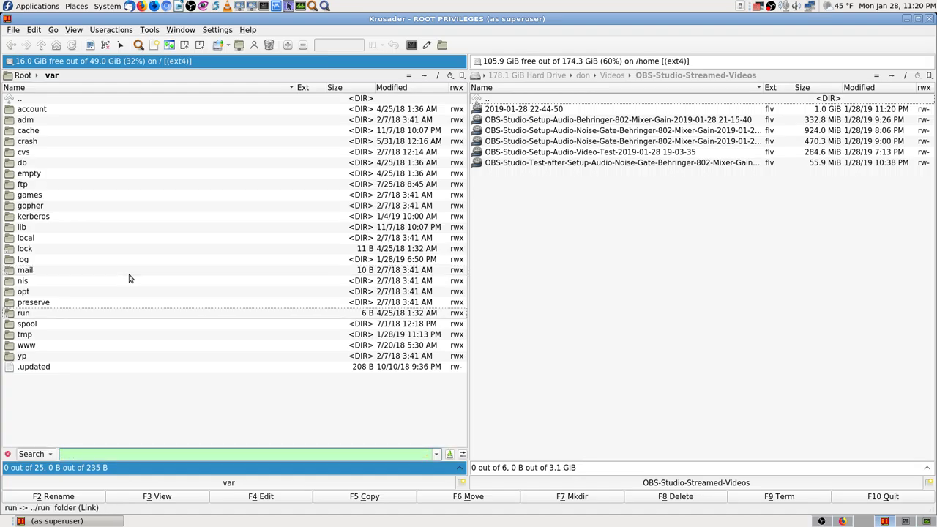
pyautogui.press('Up')
pyautogui.press('Up')
pyautogui.press('Up')
pyautogui.press('Up')
pyautogui.press('Up')
pyautogui.press('Up')
pyautogui.press('Up')
pyautogui.press('Up')
pyautogui.press('Up')
pyautogui.press('Up')
pyautogui.press('Up')
pyautogui.press('Up')
pyautogui.press('Up')
pyautogui.press('Up')
pyautogui.press('Up')
pyautogui.press('Up')
pyautogui.press('Up')
pyautogui.press('Up')
pyautogui.press('Up')
pyautogui.press('Up')
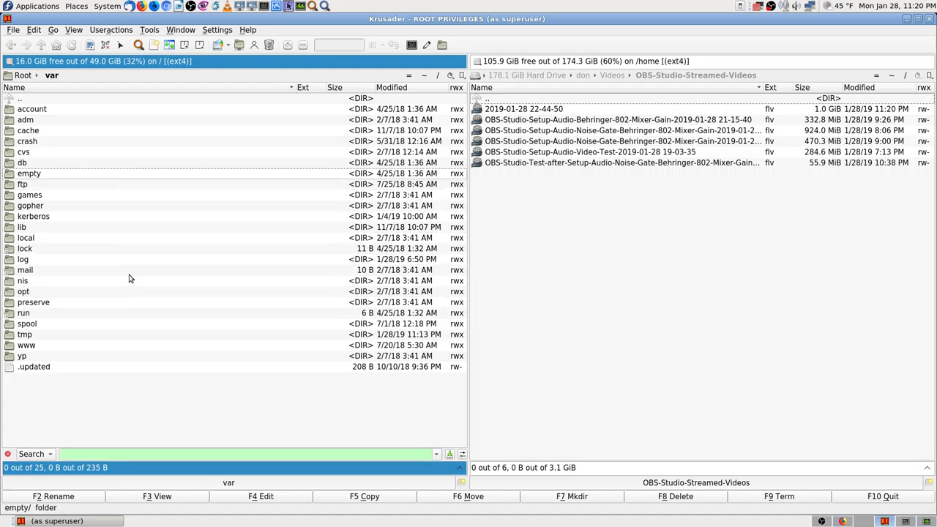
pyautogui.press('Down')
pyautogui.press('Down')
pyautogui.press('Down')
pyautogui.press('Down')
pyautogui.press('Down')
pyautogui.press('Down')
pyautogui.press('Down')
pyautogui.press('Down')
pyautogui.press('Down')
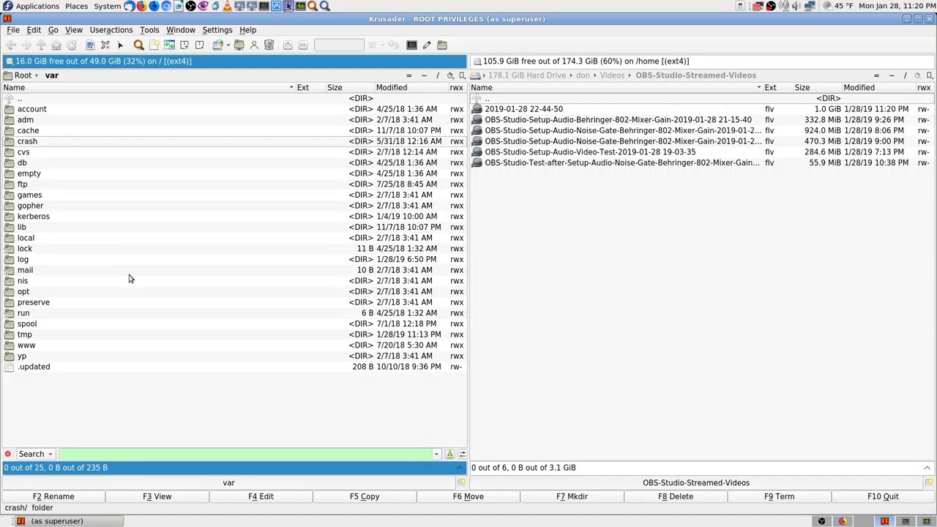
pyautogui.press('Down')
pyautogui.press('Down')
pyautogui.press('Down')
pyautogui.press('Down')
pyautogui.press('Down')
pyautogui.press('Down')
pyautogui.press('Down')
pyautogui.press('Down')
pyautogui.press('Down')
pyautogui.press('Down')
pyautogui.press('Down')
pyautogui.press('Down')
pyautogui.press('Down')
pyautogui.press('Down')
pyautogui.press('Down')
pyautogui.press('Down')
pyautogui.press('Down')
pyautogui.press('Down')
pyautogui.press('Down')
pyautogui.press('Down')
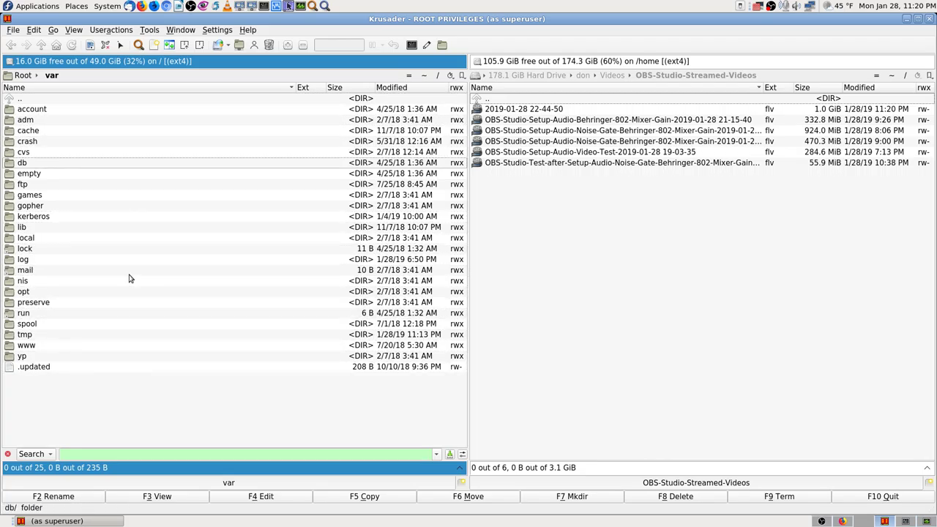
pyautogui.press('Up')
pyautogui.press('Up')
pyautogui.press('Up')
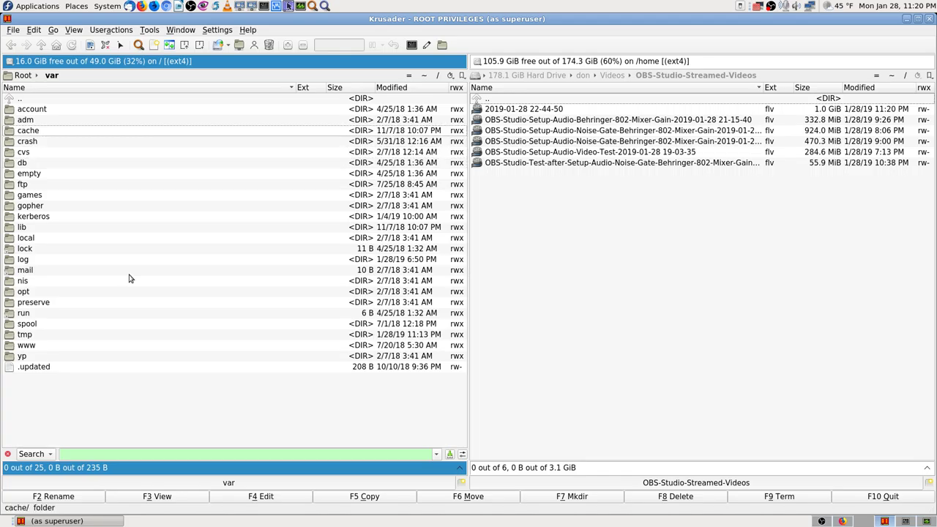
pyautogui.press('Up')
pyautogui.press('Up')
pyautogui.press('Up')
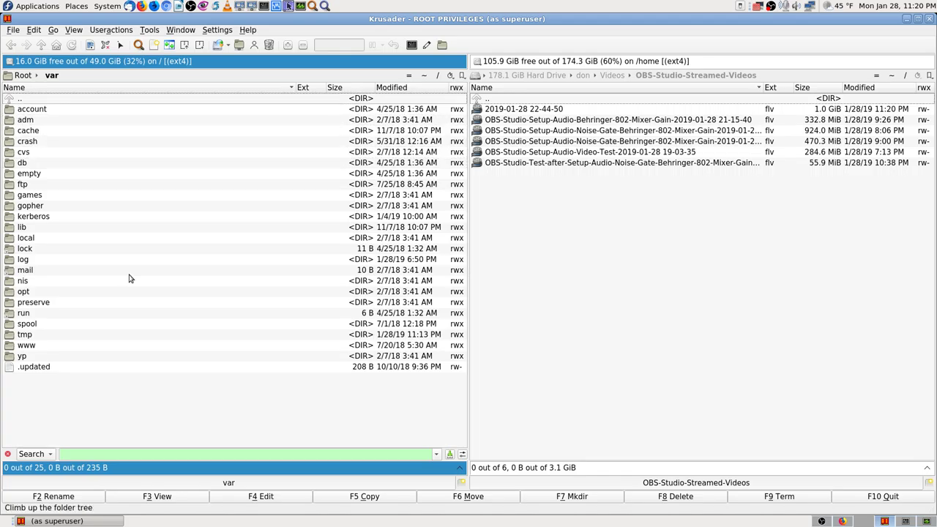
# Search /var and its subfolders for files whose names contain 'ma'.
pyautogui.click(139, 44)
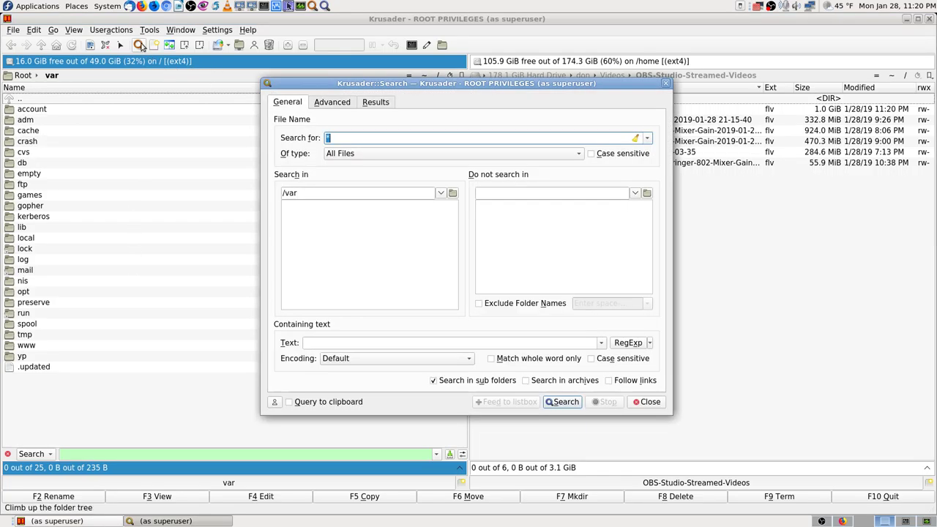
pyautogui.write('mail')
pyautogui.press('Return')
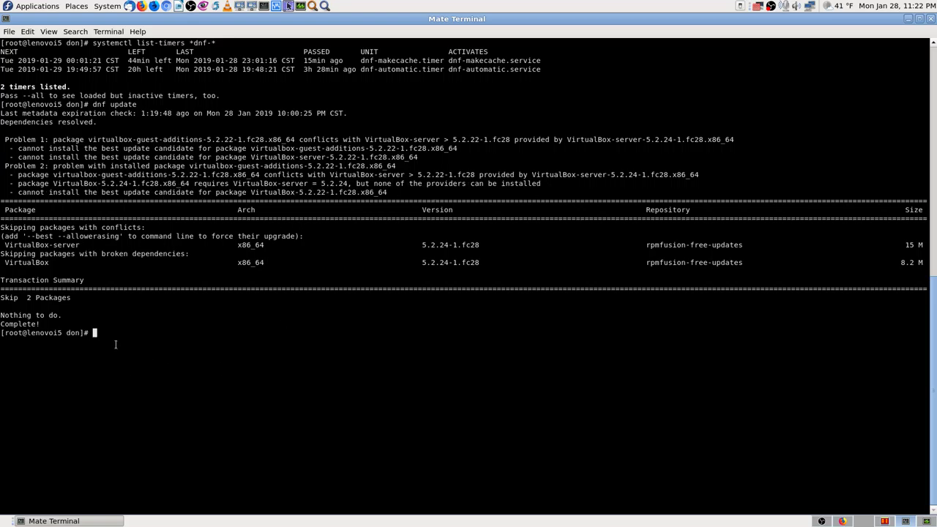
# Copy the timer listing and dnf update output with Edit > Copy.
pyautogui.moveTo(116, 344); pyautogui.dragTo(3, 43)
pyautogui.click(27, 33)
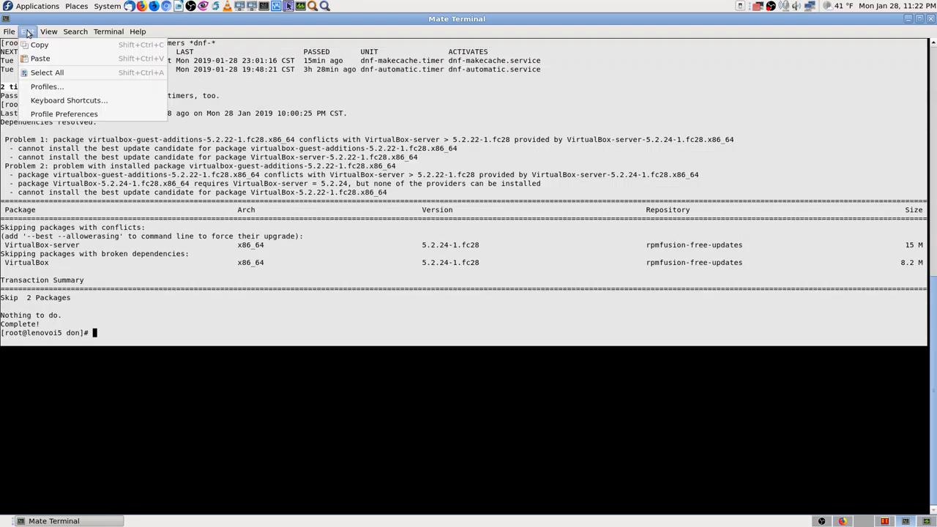
pyautogui.click(46, 44)
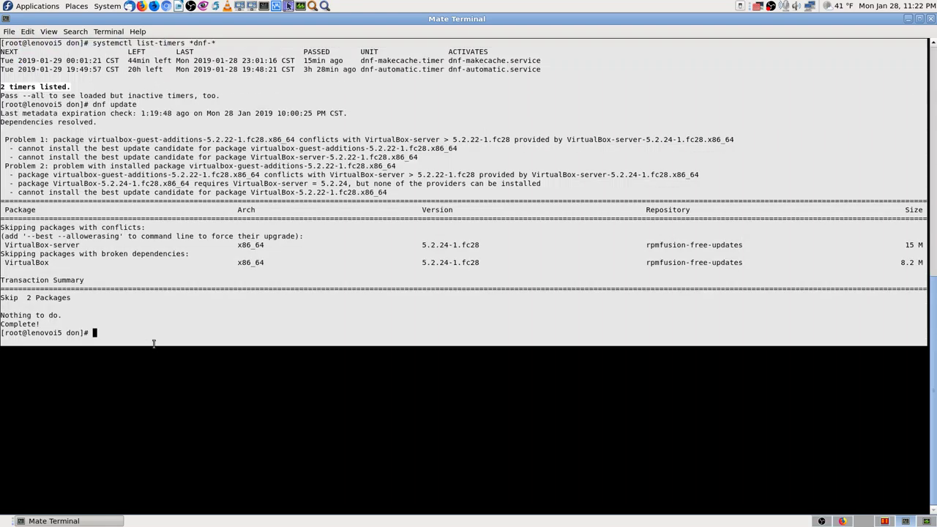
pyautogui.click(152, 340)
# Dismiss the File menu and switch to an empty desktop workspace.
pyautogui.click(10, 33)
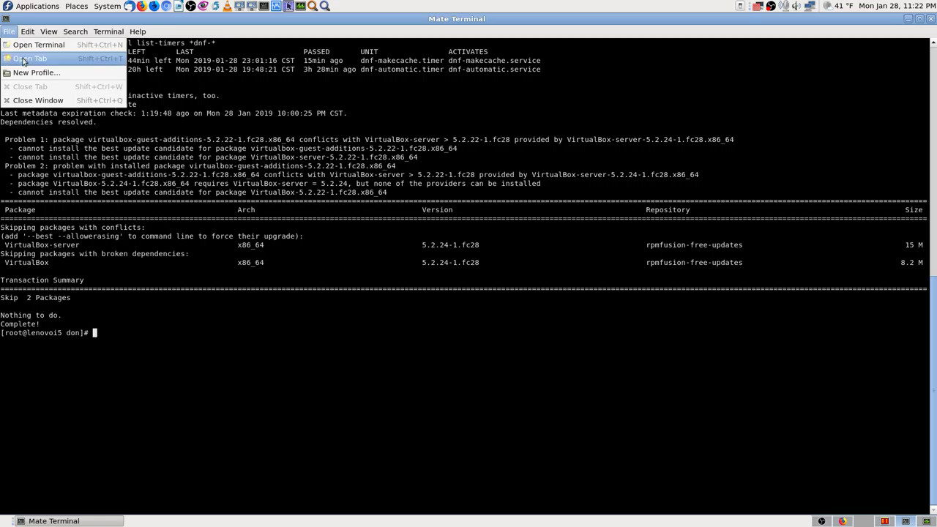
pyautogui.click(51, 133)
pyautogui.click(24, 34)
pyautogui.click(9, 32)
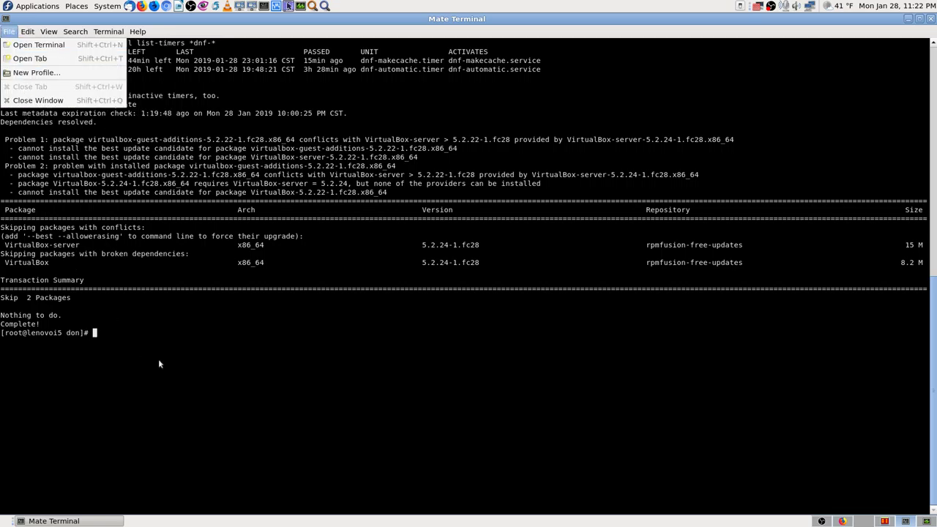
pyautogui.click(189, 366)
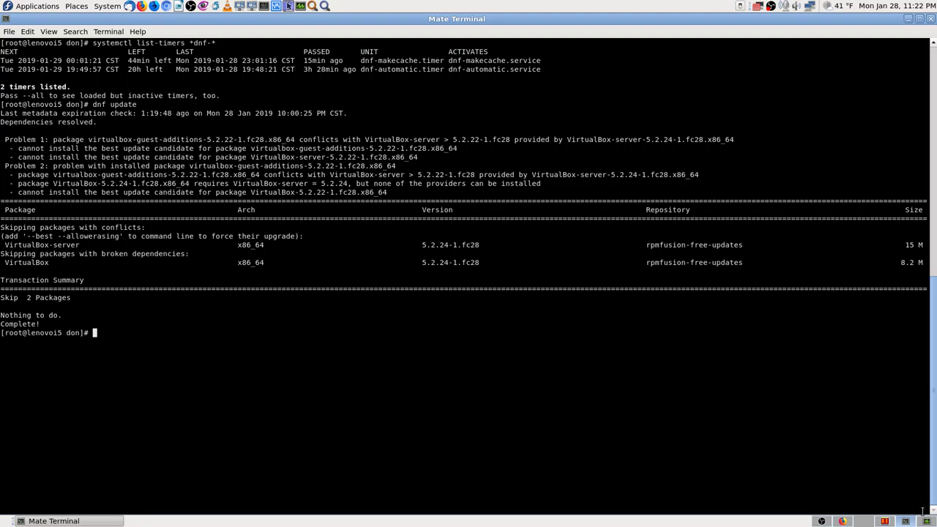
pyautogui.click(866, 522)
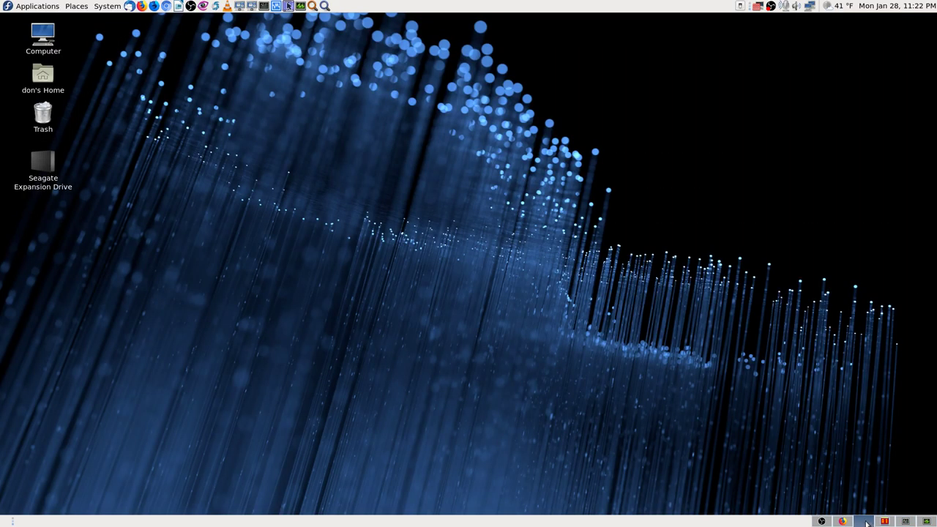
# In MATE System Monitor, select the gnome-software process and save a screenshot.
pyautogui.click(887, 522)
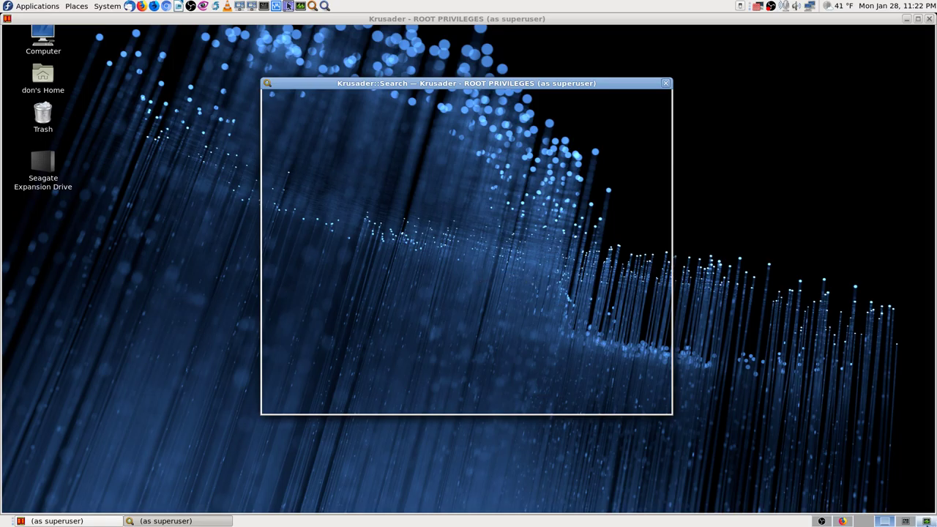
pyautogui.hotkey('ctrl', 'alt', 'Right')
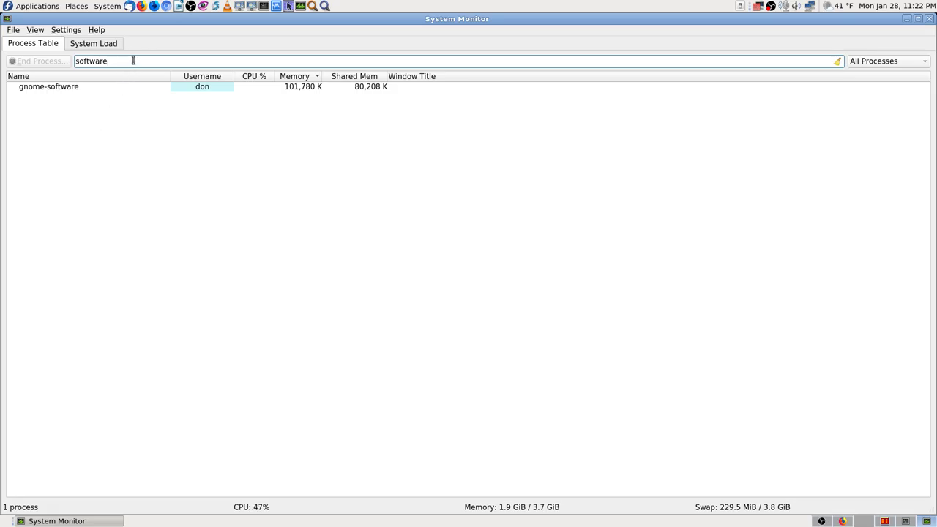
pyautogui.click(36, 88)
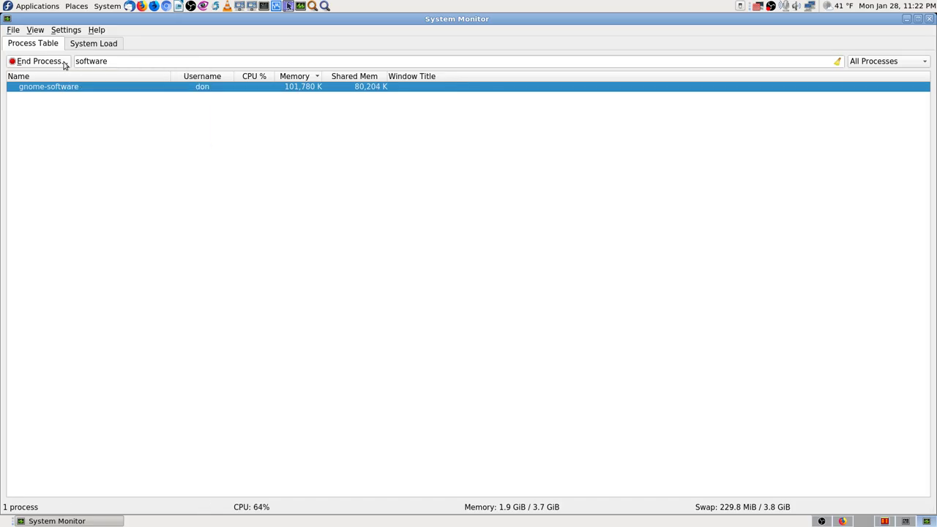
pyautogui.press('Print')
pyautogui.press('Return')
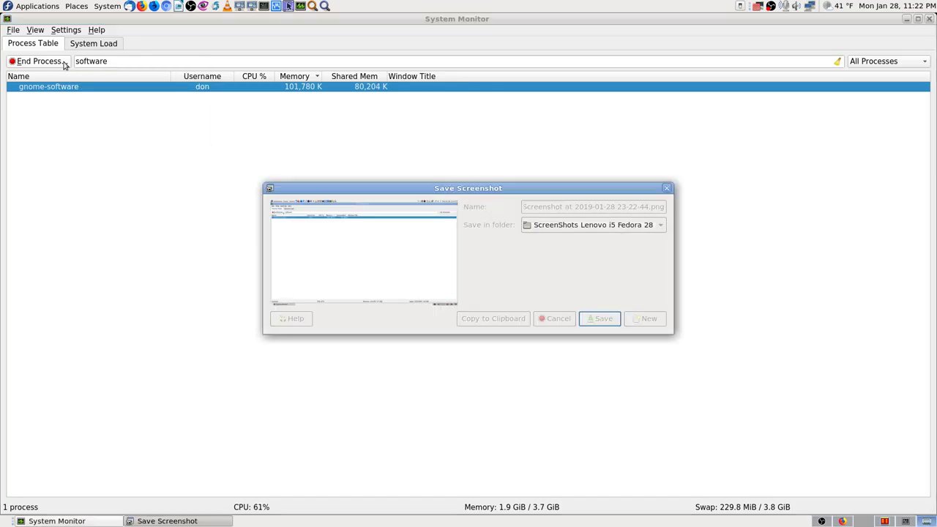
# End gnome-software, screenshotting the confirmation before choosing End.
pyautogui.click(64, 63)
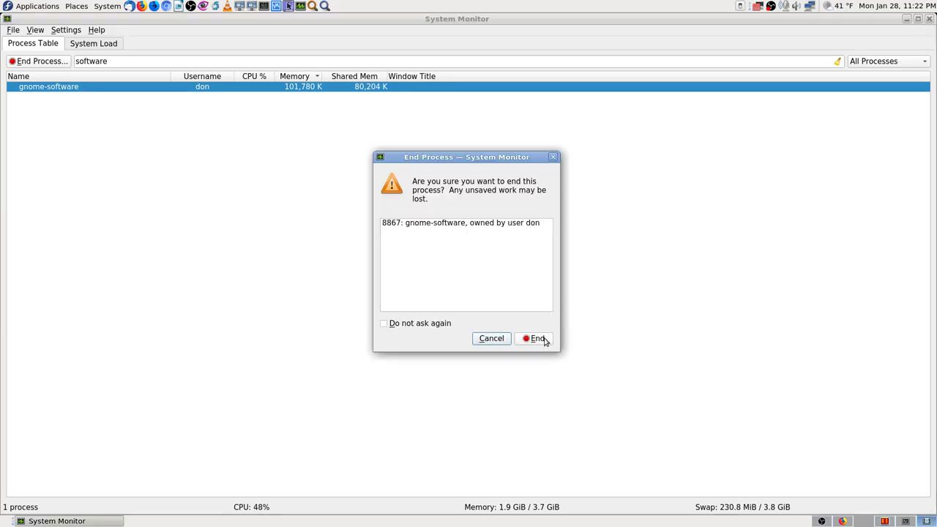
pyautogui.press('Print')
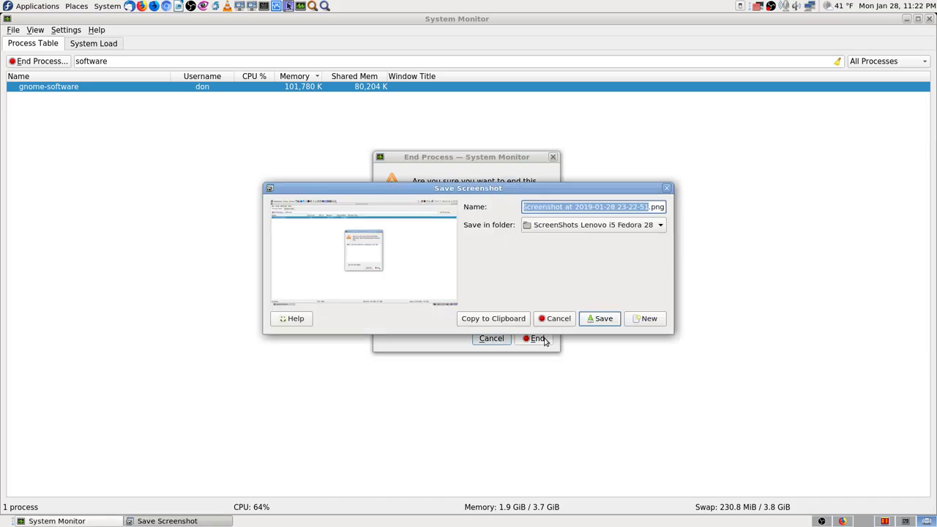
pyautogui.press('Return')
pyautogui.click(544, 340)
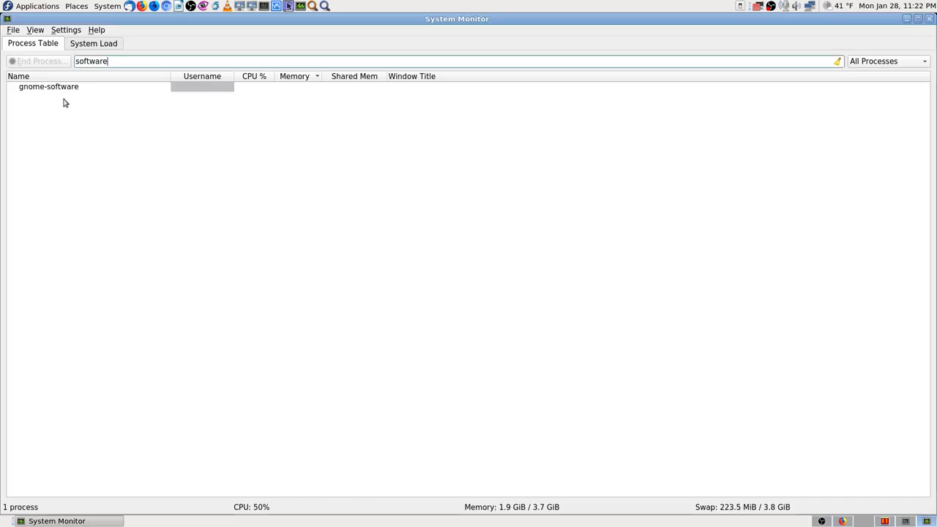
# Filter the process list for dnf, then virt, then return to Krusader's /var search results.
pyautogui.tripleClick(130, 61)
pyautogui.press('BackSpace')
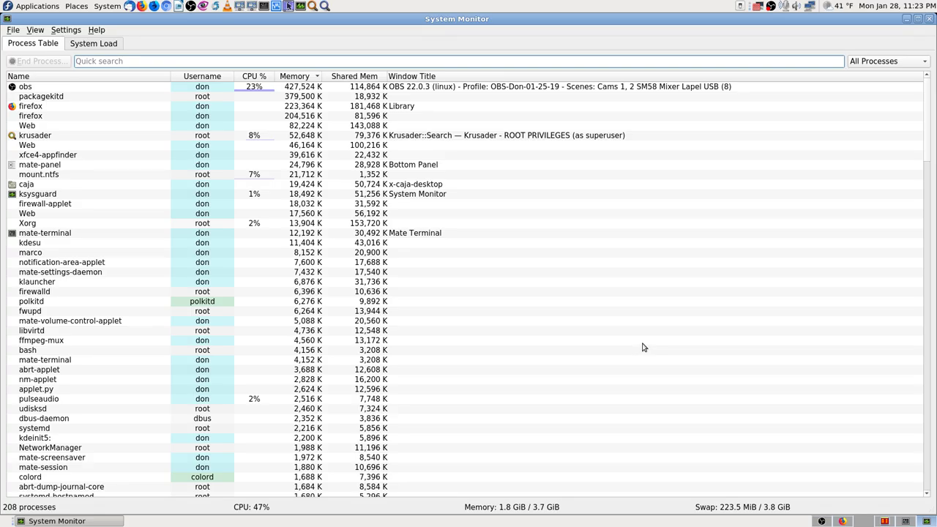
pyautogui.write('dnf')
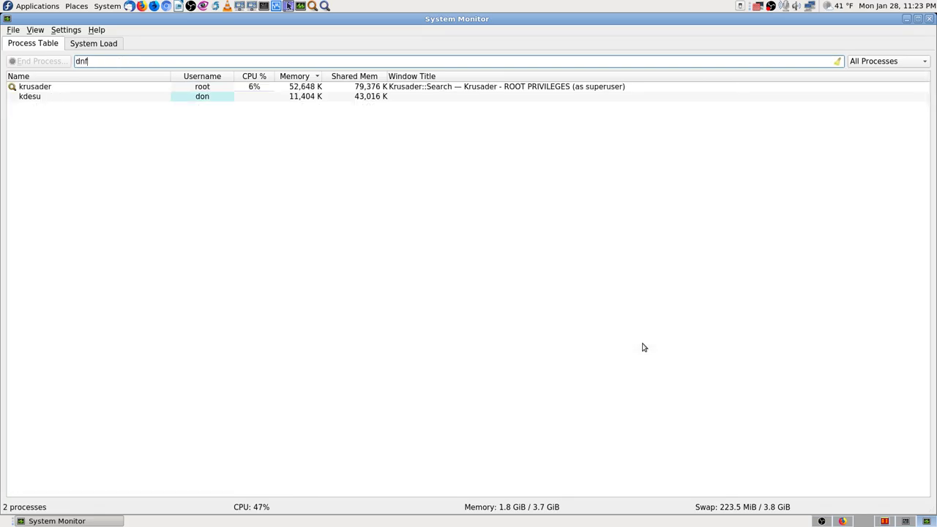
pyautogui.press('BackSpace')
pyautogui.press('BackSpace')
pyautogui.press('BackSpace')
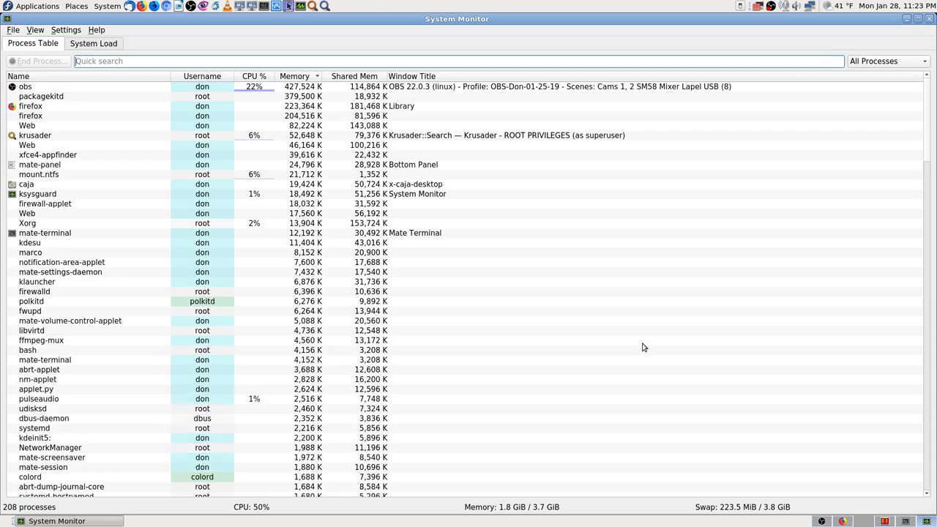
pyautogui.write('vir')
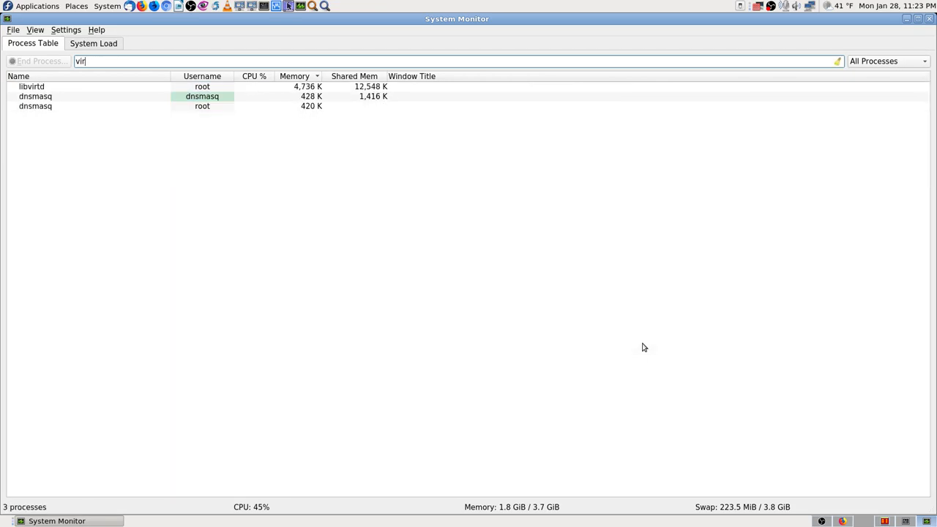
pyautogui.write('tu')
pyautogui.press('BackSpace')
pyautogui.press('BackSpace')
pyautogui.press('BackSpace')
pyautogui.press('BackSpace')
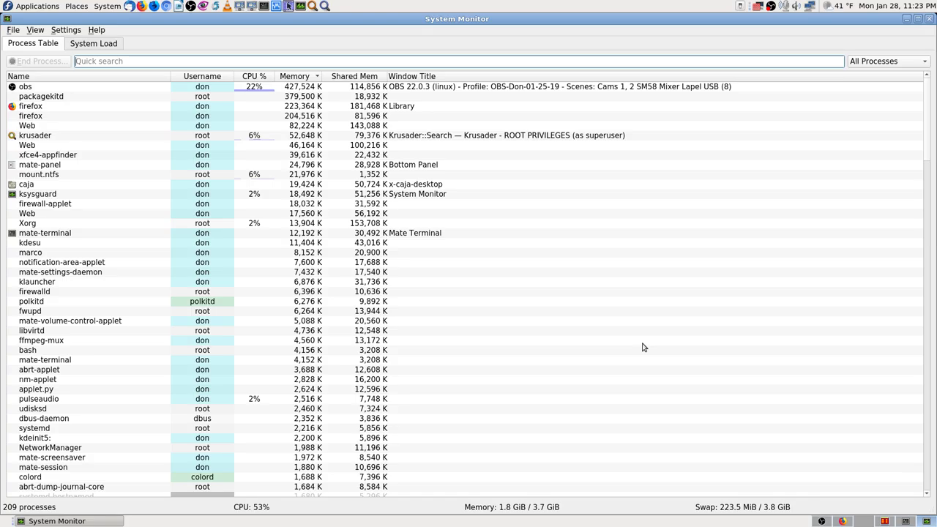
pyautogui.click(889, 523)
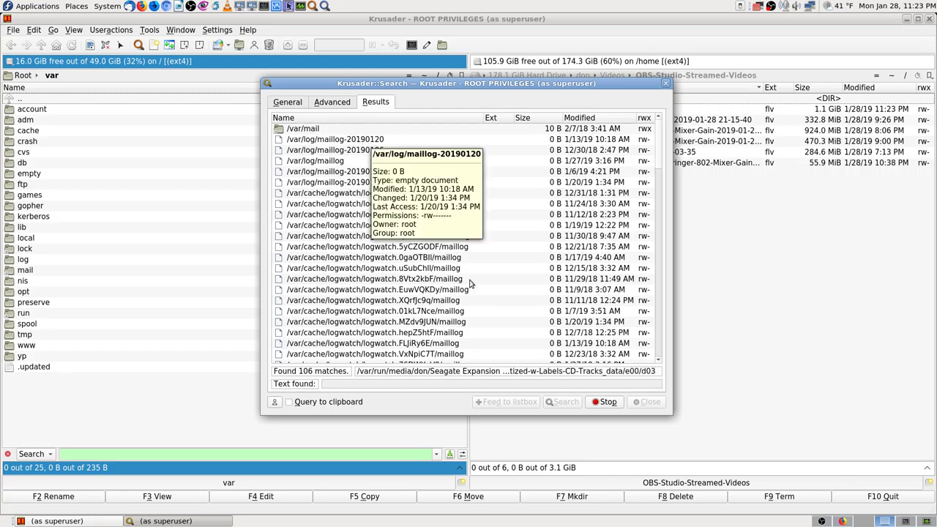
pyautogui.scroll(-8, 440, 285)
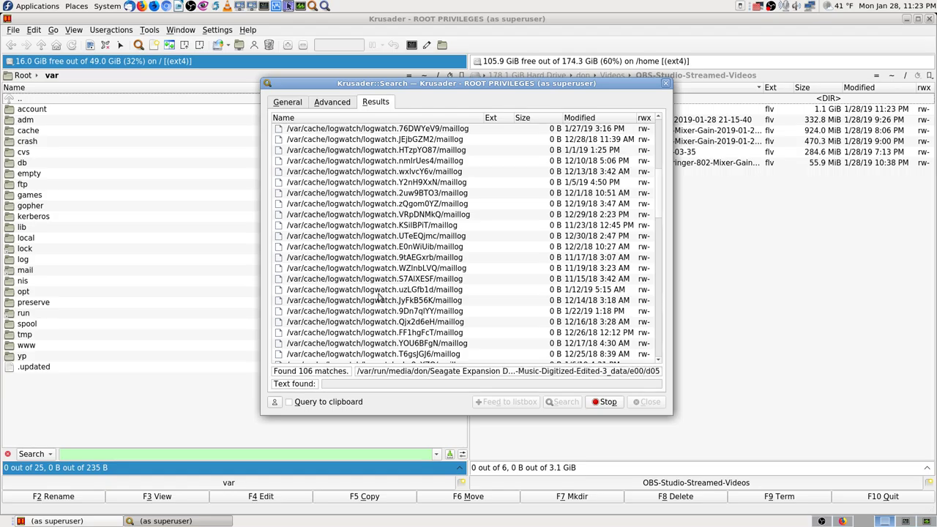
pyautogui.scroll(-5, 380, 296)
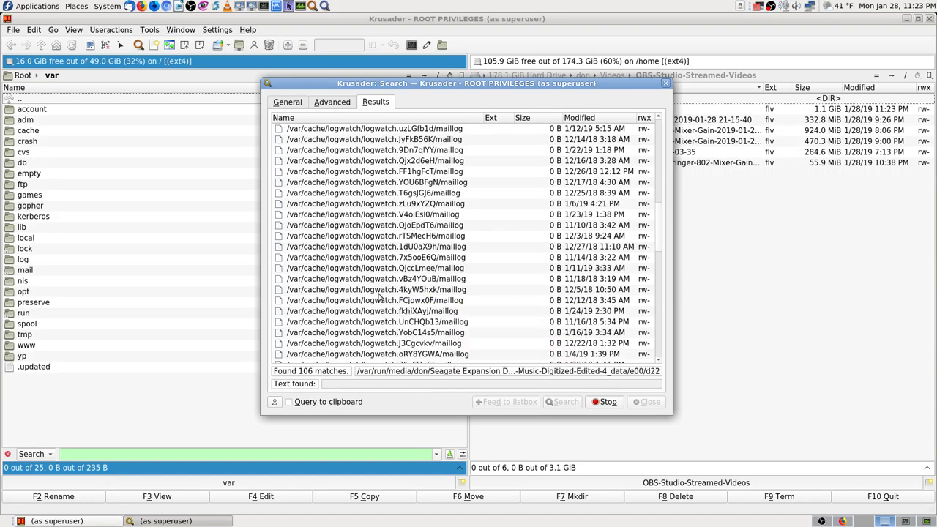
pyautogui.scroll(-7, 382, 300)
pyautogui.scroll(-6, 388, 306)
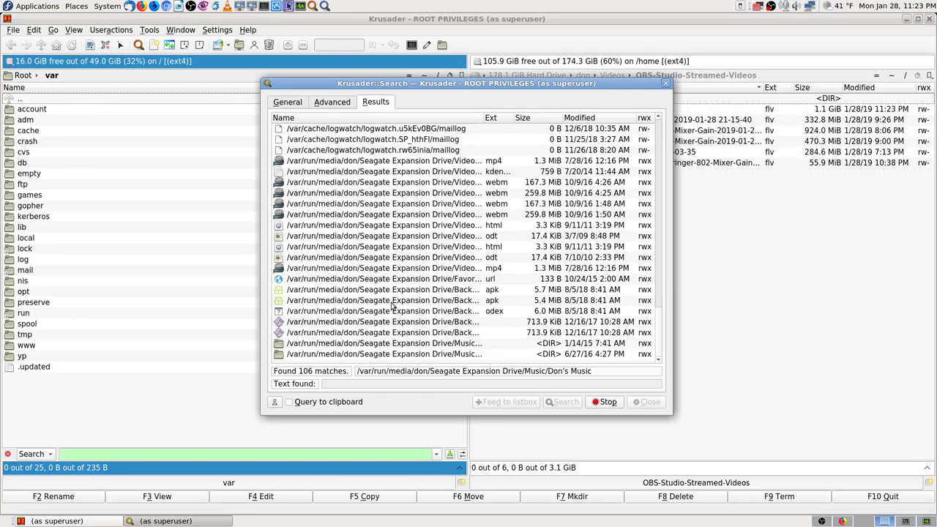
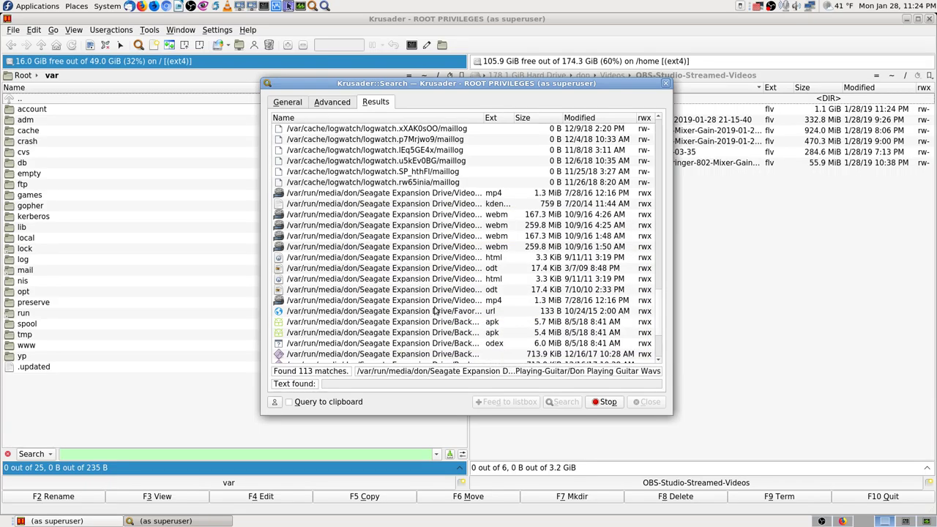
# Stop the Krusader file search at 210 matches and close the search results window.
pyautogui.scroll(-1, 436, 311)
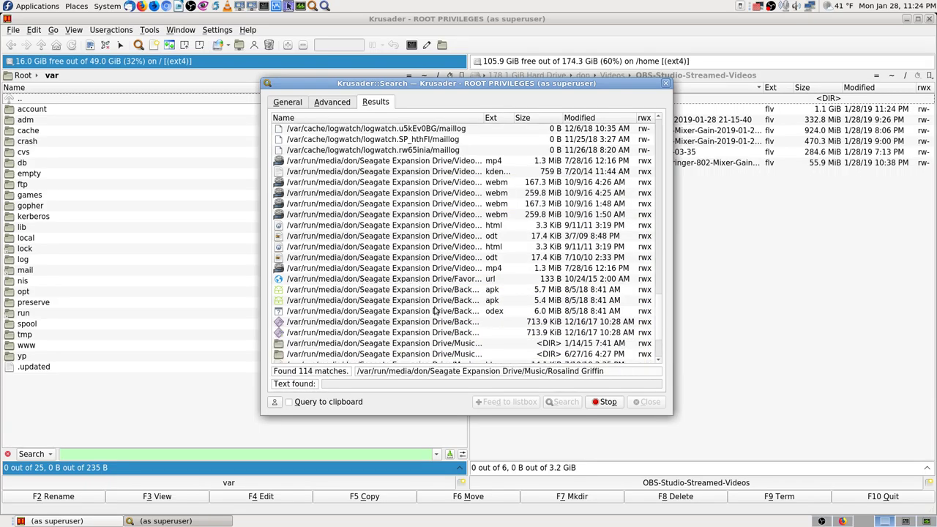
pyautogui.scroll(-3, 435, 312)
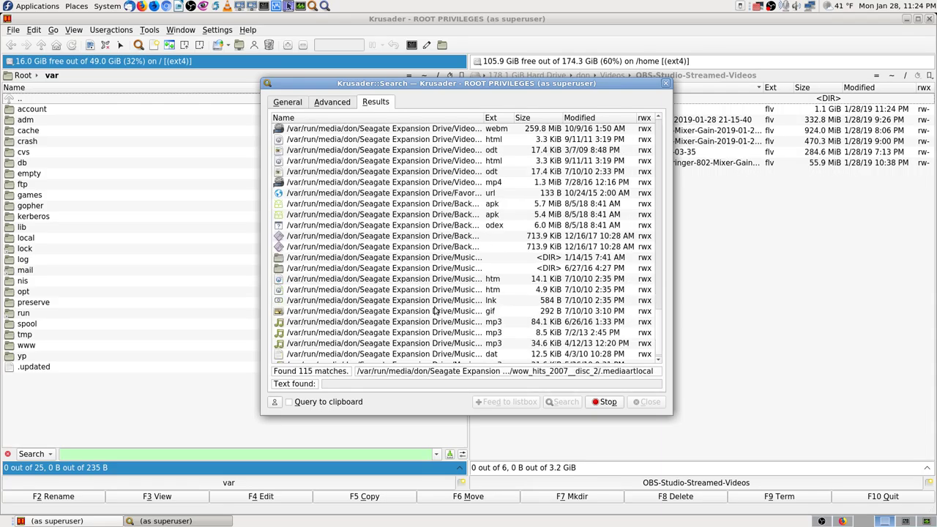
pyautogui.click(610, 404)
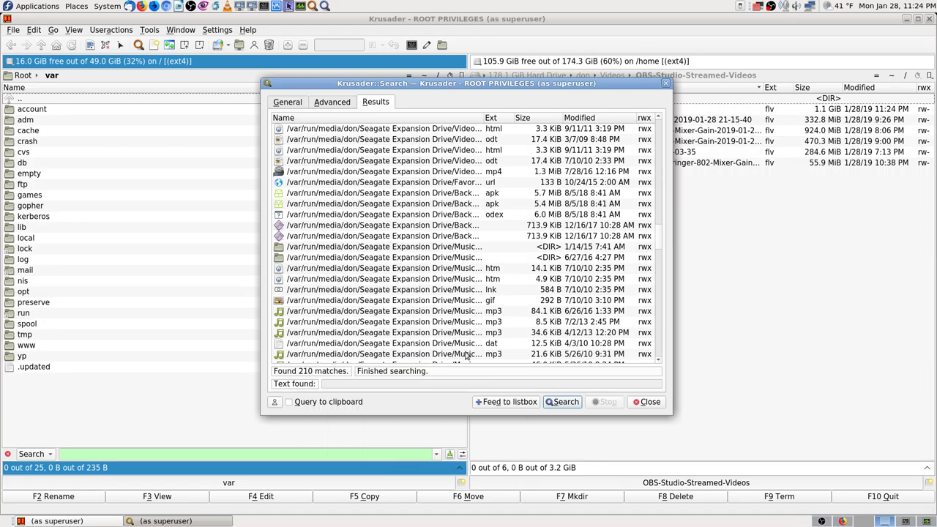
pyautogui.click(651, 402)
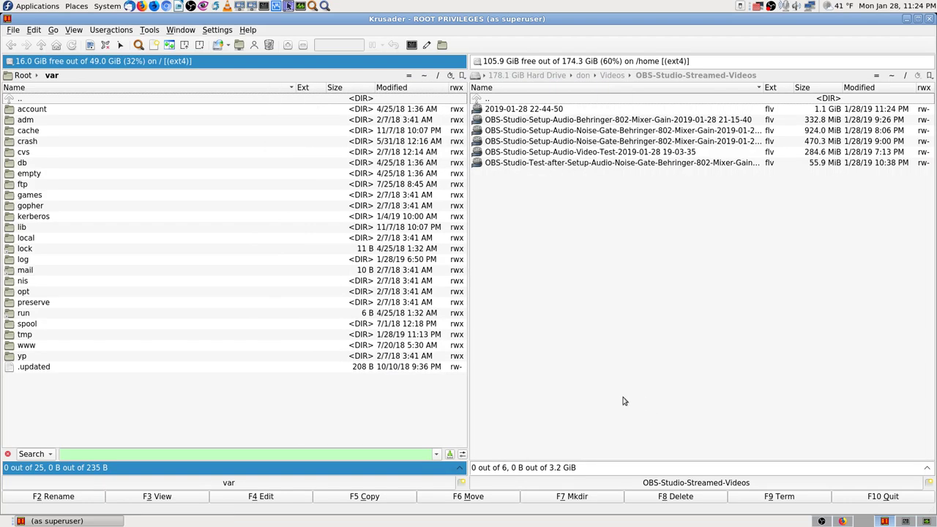
# Browse the left panel into /run/media, the user's folder and Seagate Expansion Drive, then back up.
pyautogui.click(26, 196)
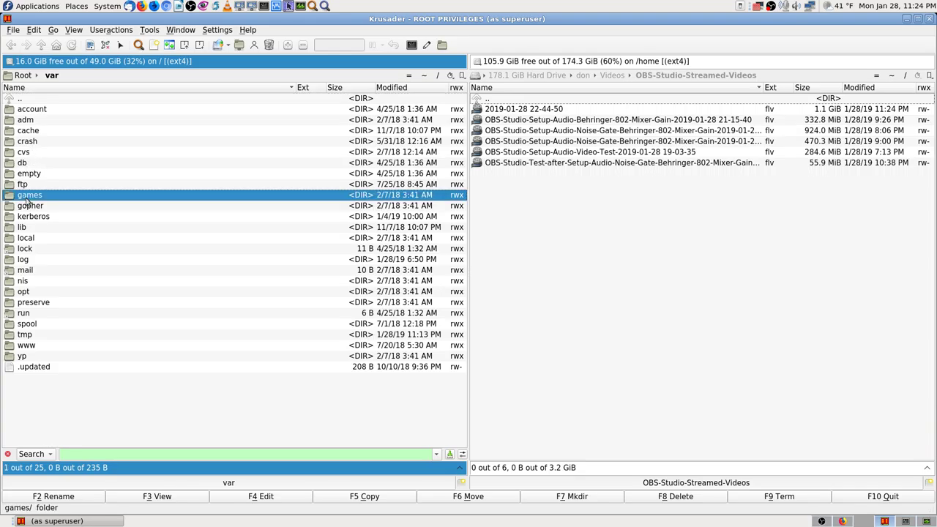
pyautogui.write('run')
pyautogui.press('Return')
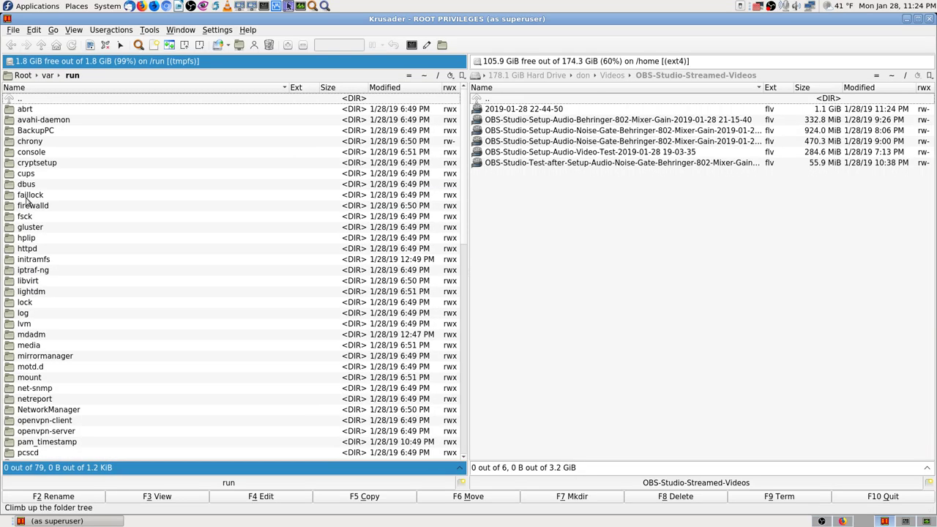
pyautogui.write('media')
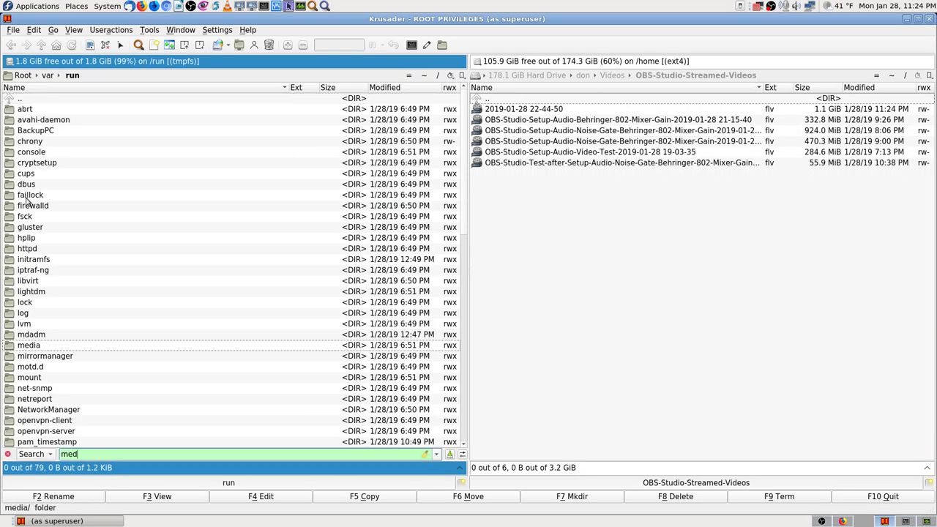
pyautogui.press('Return')
pyautogui.write('don')
pyautogui.press('Return')
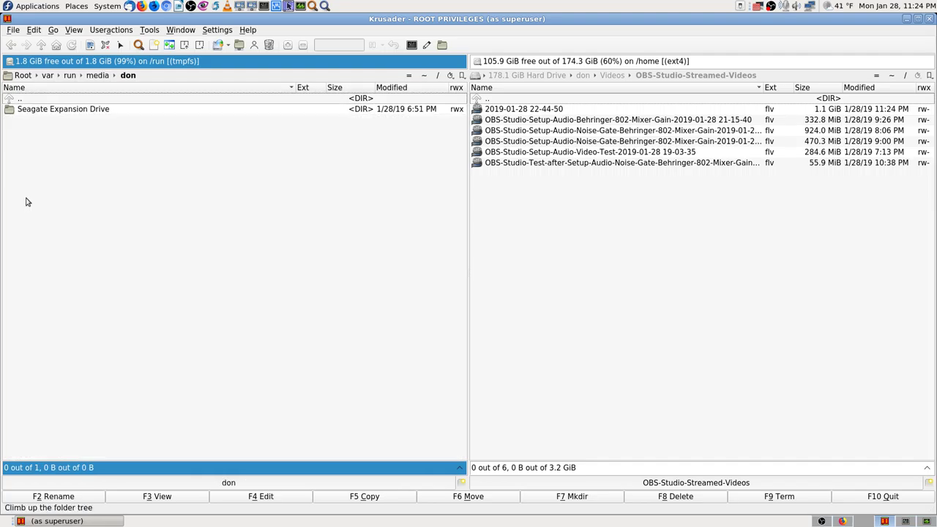
pyautogui.press('Down')
pyautogui.press('Return')
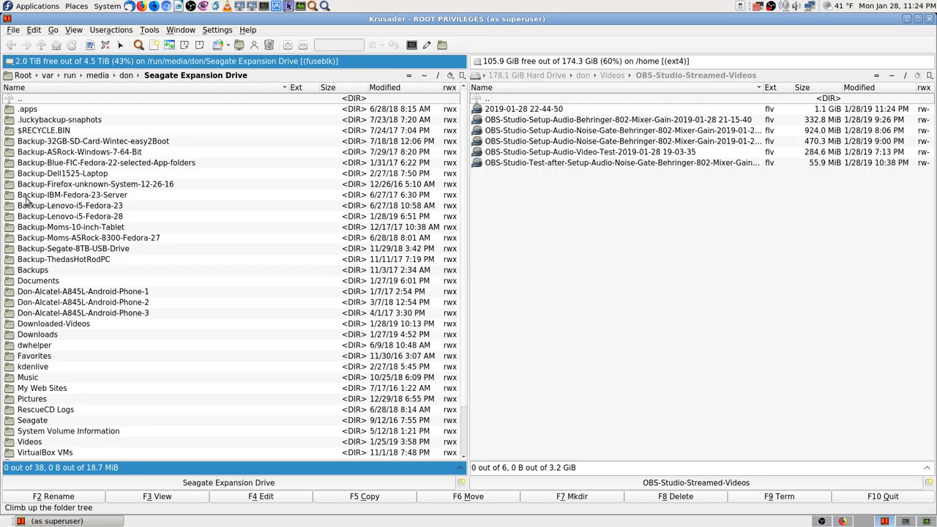
pyautogui.press('BackSpace')
pyautogui.press('BackSpace')
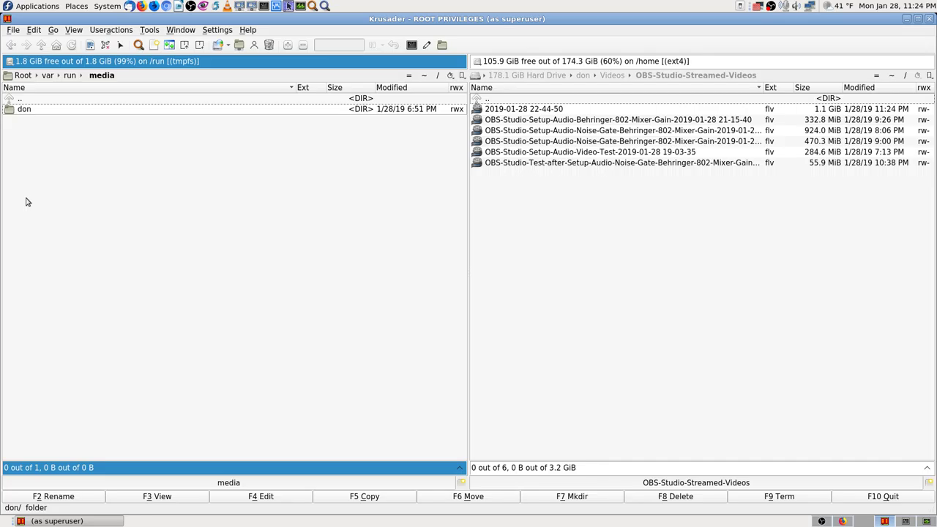
pyautogui.press('BackSpace')
pyautogui.press('BackSpace')
pyautogui.press('BackSpace')
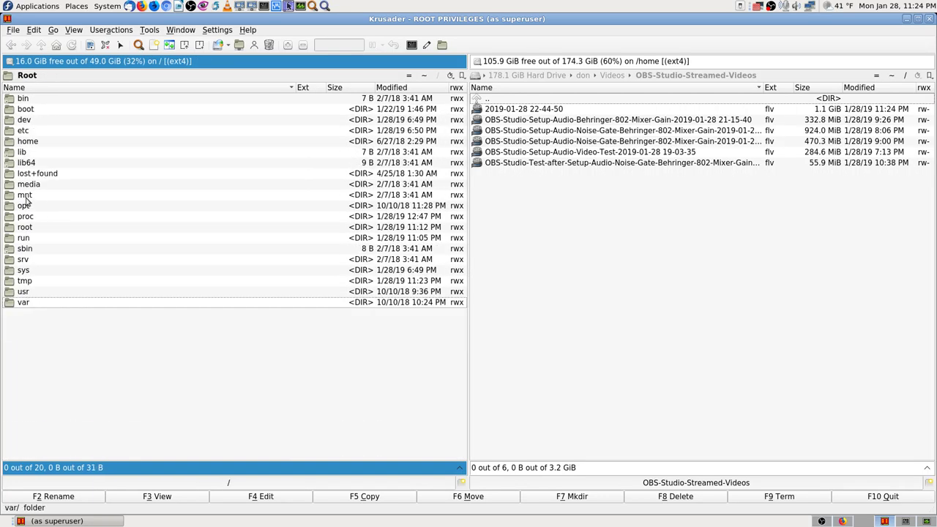
# Re-enter run, media, the user's folder and Seagate Expansion Drive, then climb back to root /.
pyautogui.write('run')
pyautogui.press('Return')
pyautogui.write('med')
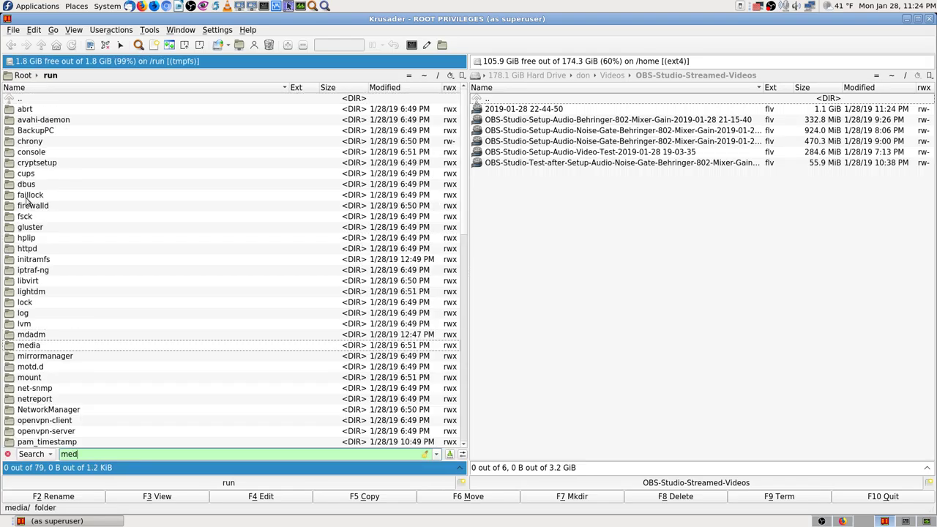
pyautogui.press('Return')
pyautogui.press('Down')
pyautogui.press('Return')
pyautogui.press('Down')
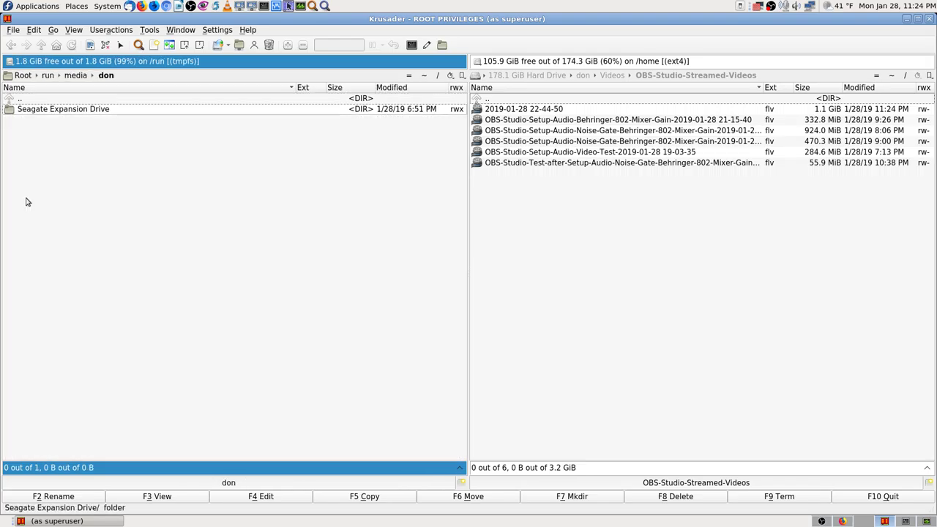
pyautogui.press('Return')
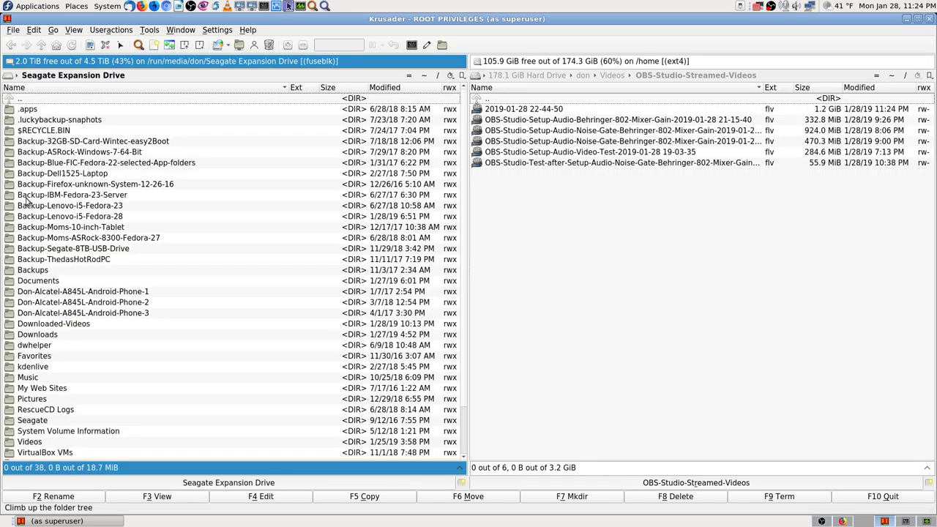
pyautogui.press('BackSpace')
pyautogui.press('BackSpace')
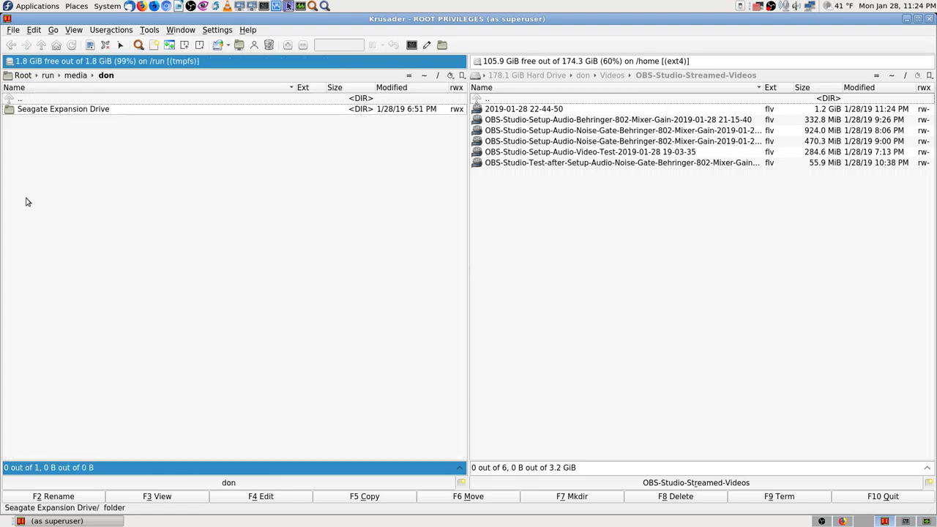
pyautogui.press('BackSpace')
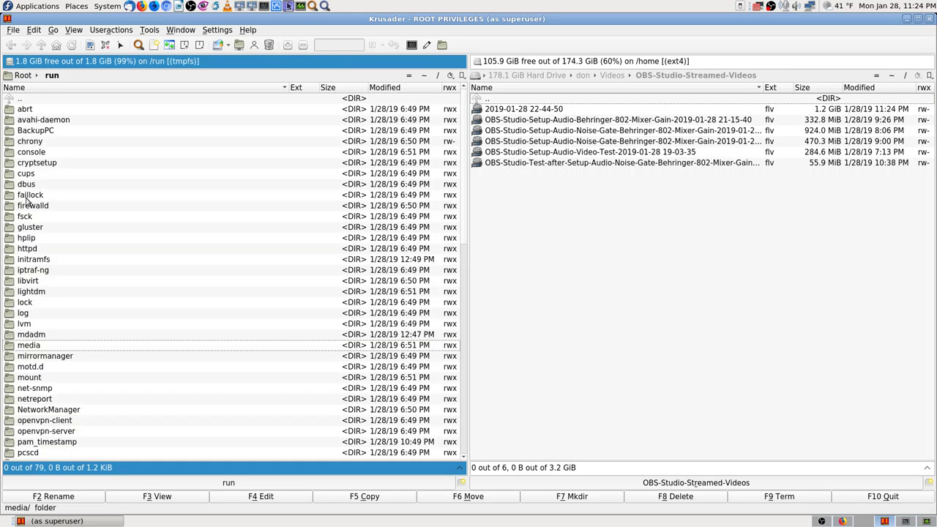
pyautogui.press('Up')
pyautogui.press('Up')
pyautogui.press('Up')
pyautogui.press('Up')
pyautogui.press('Up')
pyautogui.press('Up')
pyautogui.press('Up')
pyautogui.press('Up')
pyautogui.press('Up')
pyautogui.press('Up')
pyautogui.press('Up')
pyautogui.press('Up')
pyautogui.press('Up')
pyautogui.press('Up')
pyautogui.press('Up')
pyautogui.press('Up')
pyautogui.press('Up')
pyautogui.press('Up')
pyautogui.press('Up')
pyautogui.press('Up')
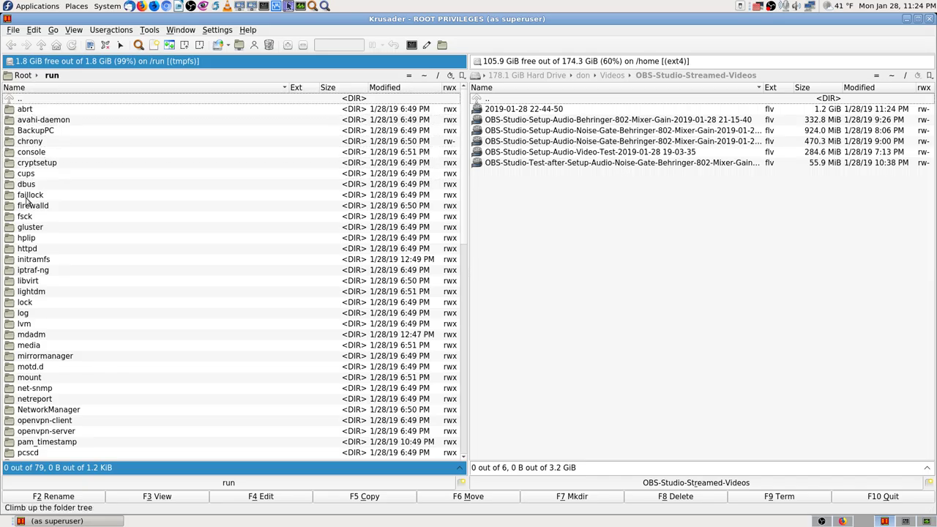
pyautogui.press('Return')
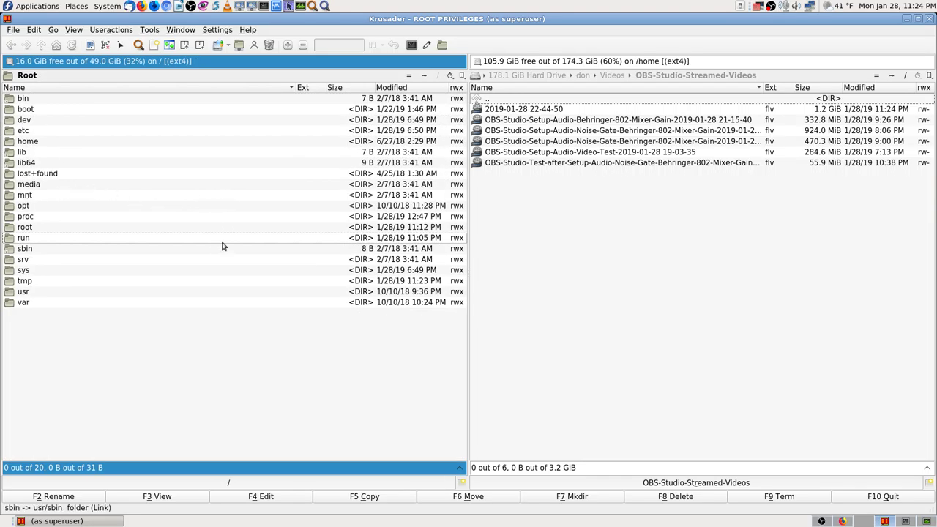
# Open the /root home folder and select its .bash_history file to inspect it.
pyautogui.write('ro')
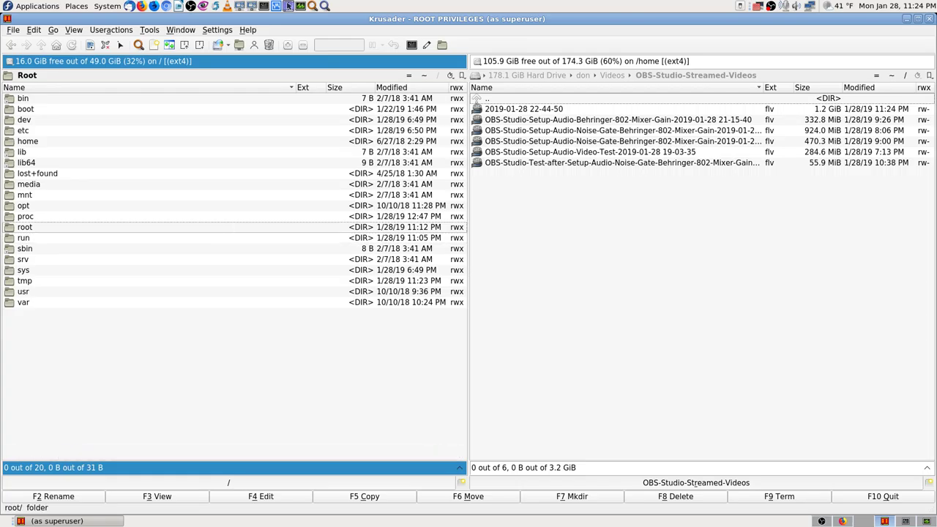
pyautogui.press('Return')
pyautogui.press('Down')
pyautogui.press('Down')
pyautogui.press('Down')
pyautogui.press('Down')
pyautogui.press('Down')
pyautogui.press('Down')
pyautogui.press('Down')
pyautogui.press('Down')
pyautogui.press('Down')
pyautogui.press('Down')
pyautogui.press('Down')
pyautogui.press('Down')
pyautogui.press('Down')
pyautogui.press('Down')
pyautogui.press('Down')
pyautogui.press('Down')
pyautogui.press('Down')
pyautogui.press('Down')
pyautogui.press('Down')
pyautogui.press('Down')
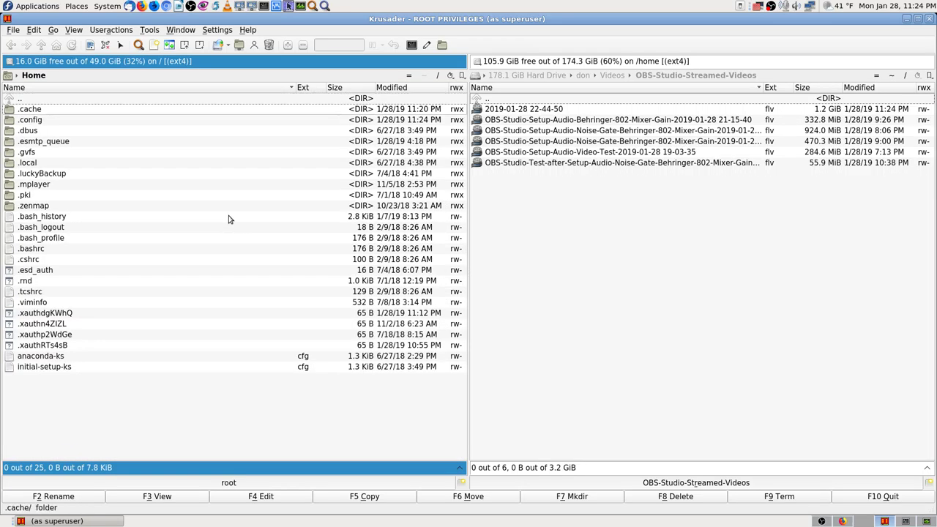
pyautogui.press('Up')
pyautogui.press('Up')
pyautogui.press('Up')
pyautogui.press('Up')
pyautogui.press('Up')
pyautogui.press('Up')
pyautogui.press('Up')
pyautogui.press('Up')
pyautogui.press('Up')
pyautogui.press('Up')
pyautogui.press('Up')
pyautogui.press('Up')
pyautogui.press('Up')
pyautogui.press('Up')
pyautogui.press('Up')
pyautogui.press('Up')
pyautogui.press('Up')
pyautogui.press('Up')
pyautogui.press('Up')
pyautogui.press('Up')
pyautogui.press('Up')
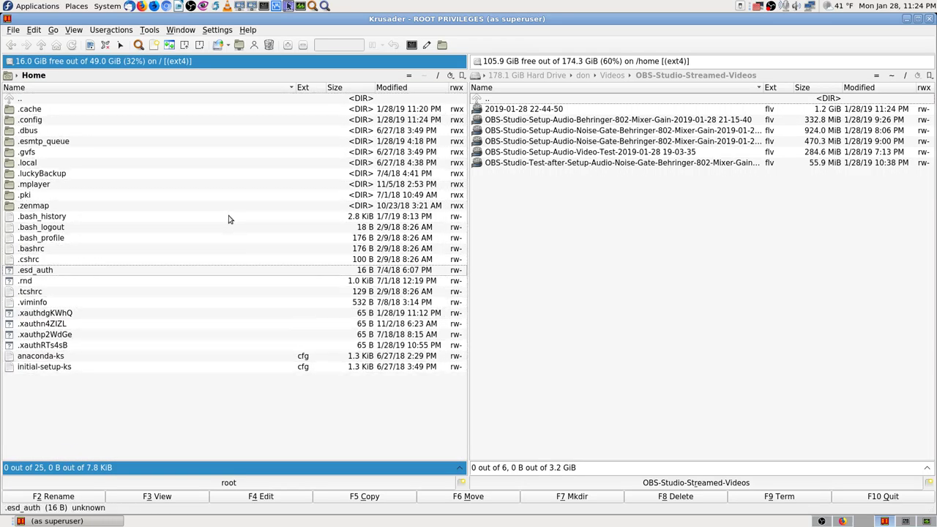
pyautogui.click(228, 218)
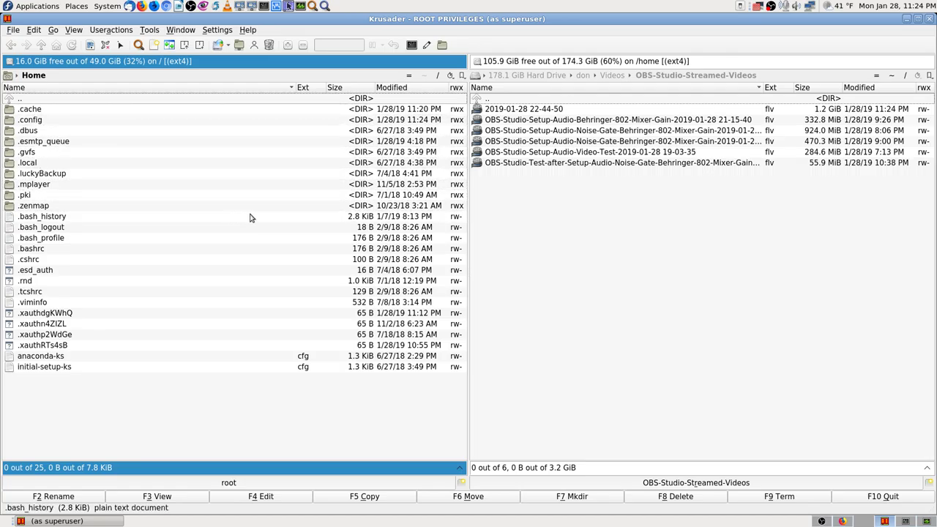
pyautogui.moveTo(250, 218)
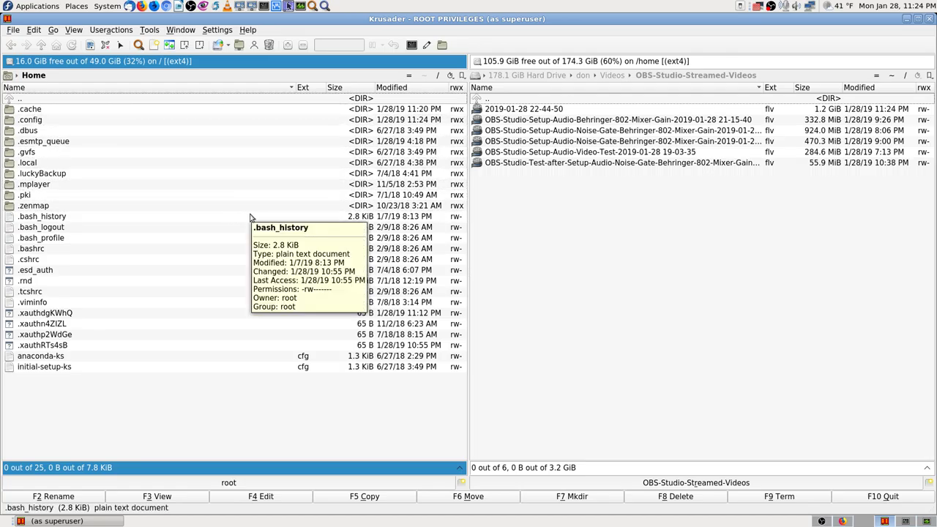
# Go via home and the user's folder, past empty Downloaded-Videos, into Downloads, then bring up the terminal.
pyautogui.press('BackSpace')
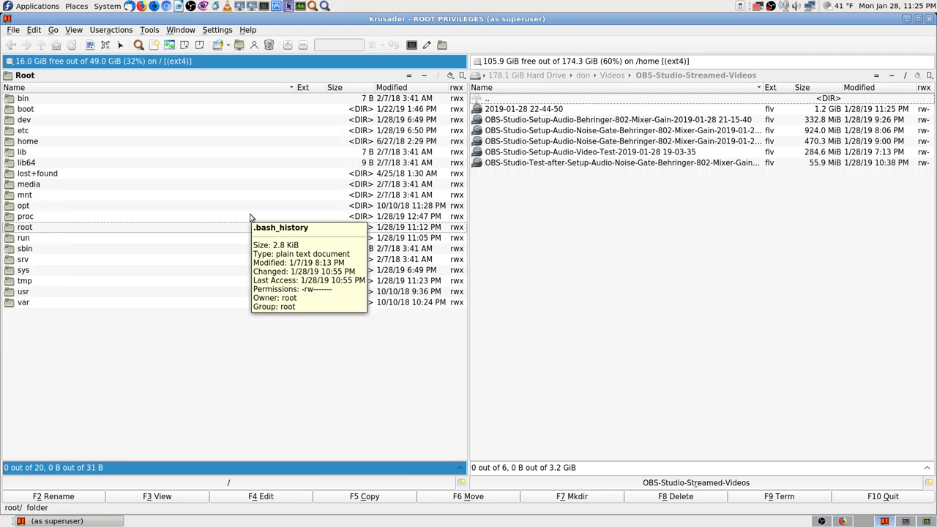
pyautogui.press('Up')
pyautogui.press('Up')
pyautogui.press('Up')
pyautogui.press('Up')
pyautogui.press('Up')
pyautogui.press('Up')
pyautogui.press('Up')
pyautogui.press('Up')
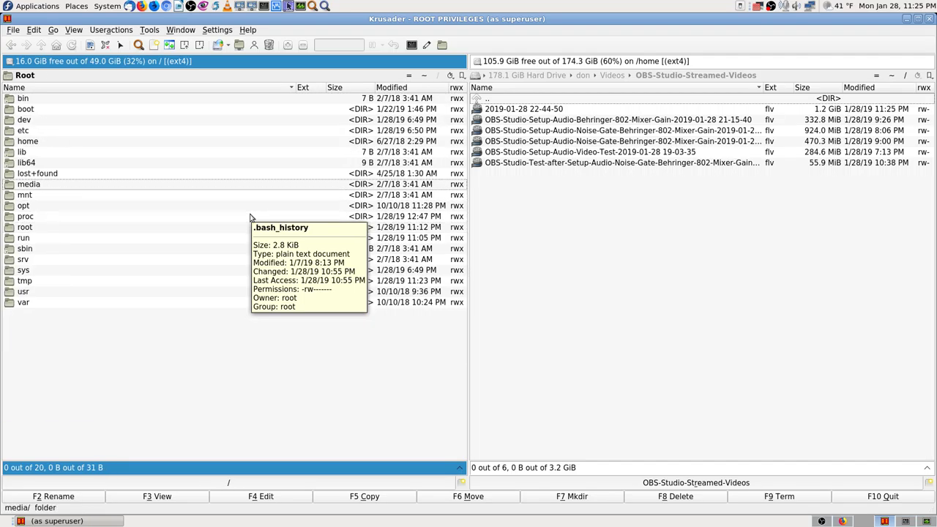
pyautogui.press('Return')
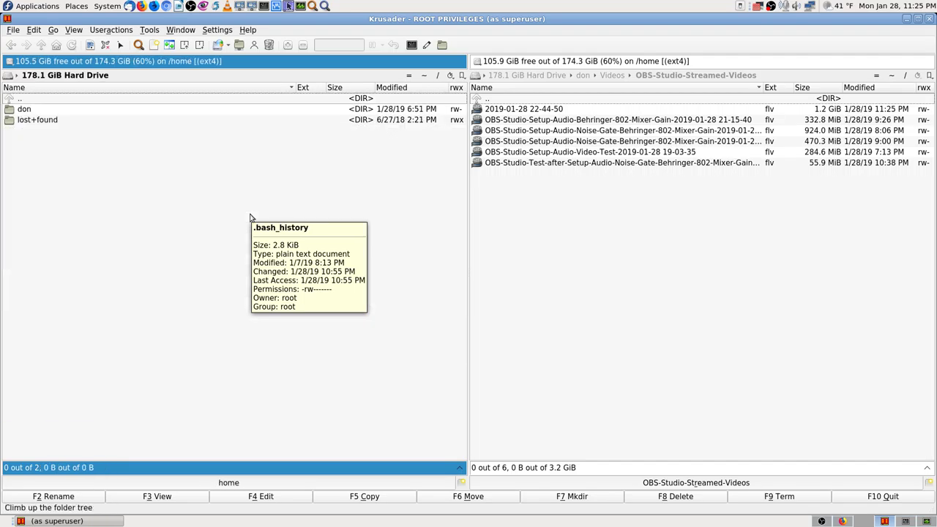
pyautogui.press('Down')
pyautogui.press('Return')
pyautogui.press('Down')
pyautogui.press('Down')
pyautogui.press('Down')
pyautogui.press('Down')
pyautogui.press('Down')
pyautogui.press('Down')
pyautogui.press('Down')
pyautogui.press('Down')
pyautogui.press('Down')
pyautogui.press('Down')
pyautogui.press('Down')
pyautogui.press('Down')
pyautogui.press('Down')
pyautogui.press('Down')
pyautogui.press('Down')
pyautogui.press('Down')
pyautogui.press('Down')
pyautogui.press('Down')
pyautogui.press('Down')
pyautogui.press('Down')
pyautogui.press('Return')
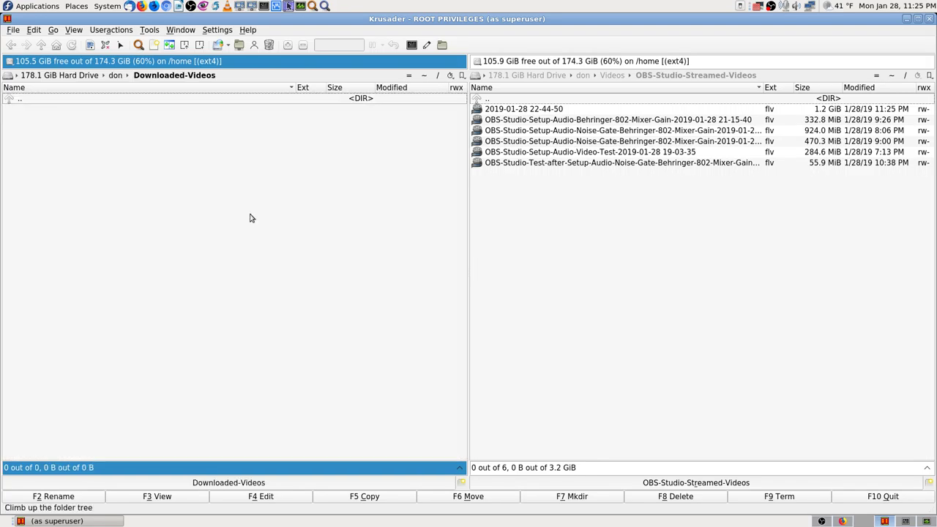
pyautogui.press('Return')
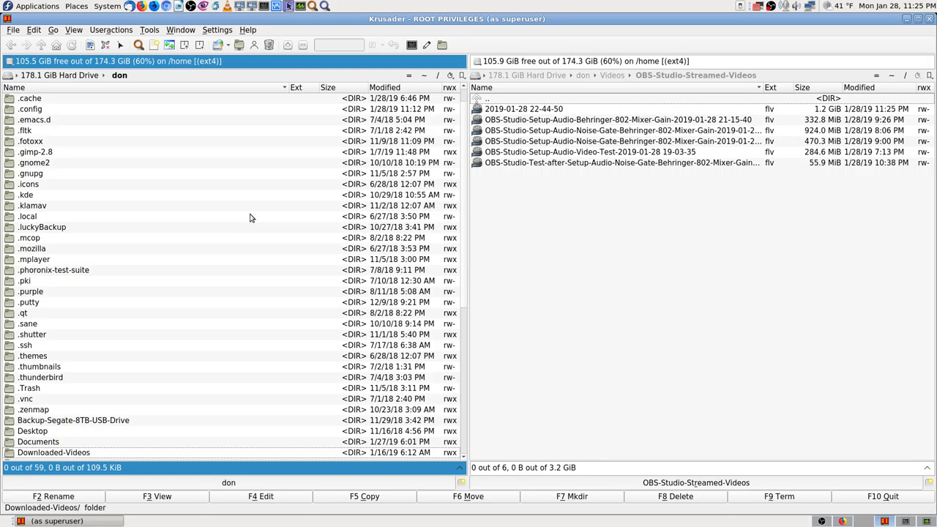
pyautogui.press('Down')
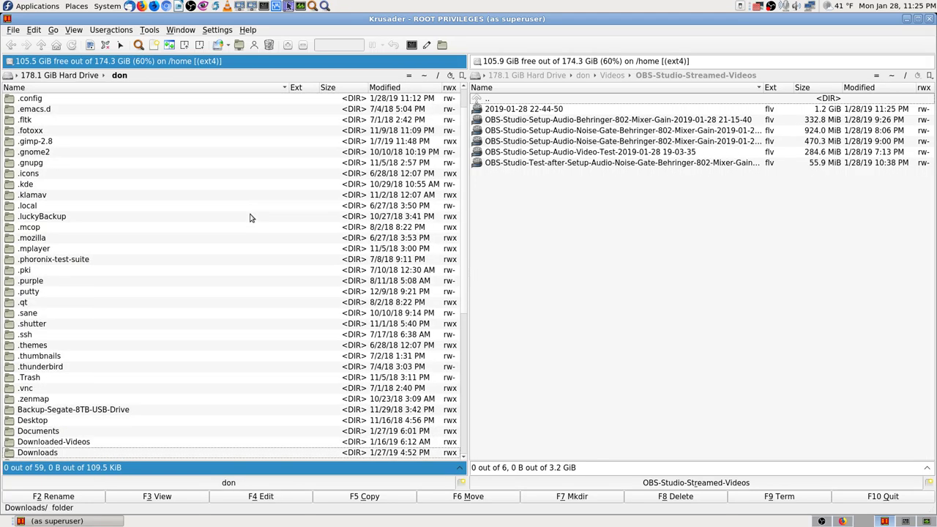
pyautogui.press('Return')
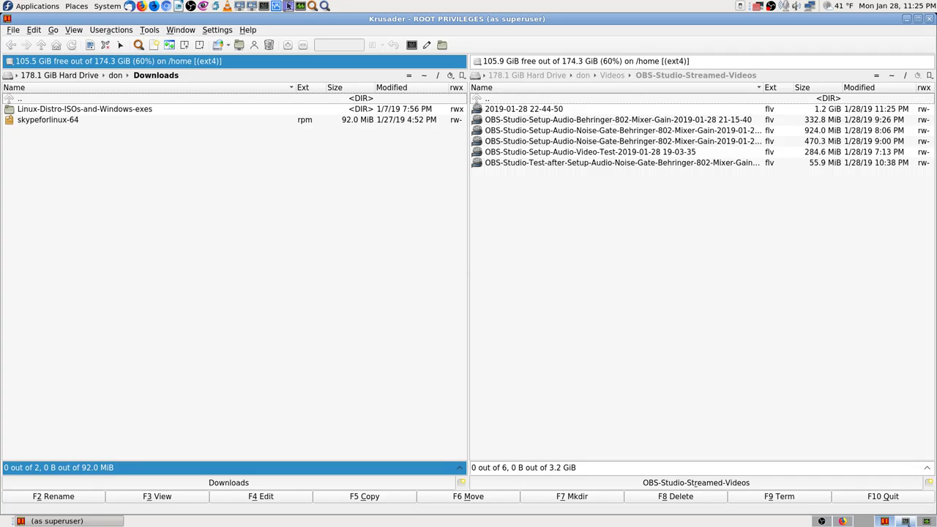
pyautogui.click(908, 522)
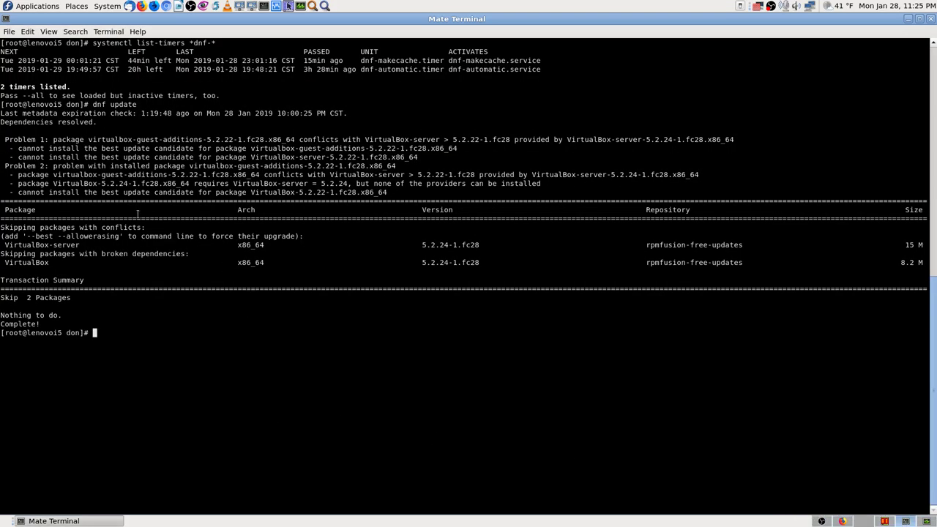
# Switch away from Mate Terminal so the desktop is showing.
pyautogui.click(864, 521)
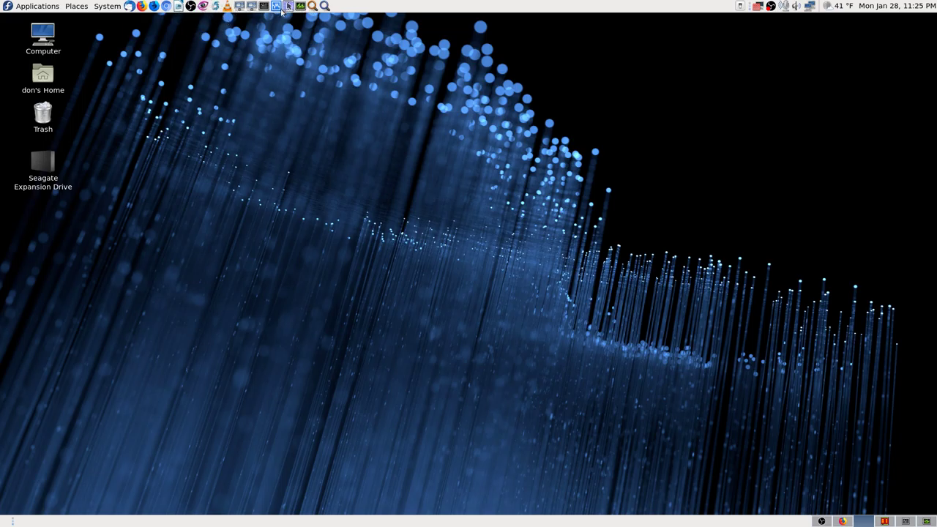
# Search Application Finder for 'text' and launch KWrite from the results.
pyautogui.click(325, 6)
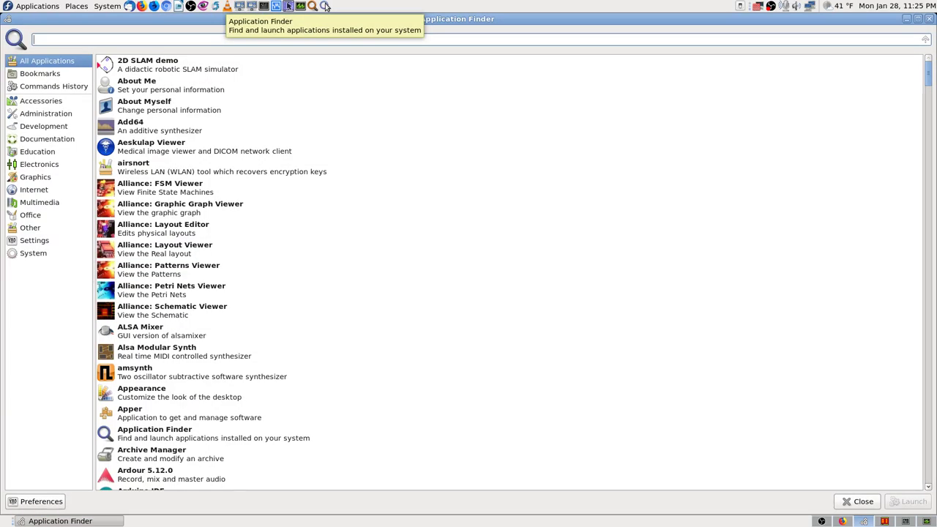
pyautogui.write('text')
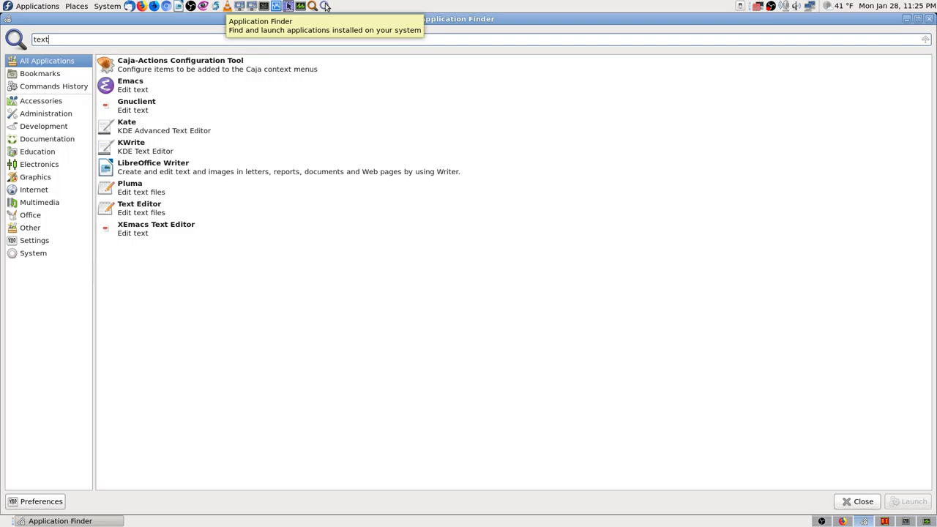
pyautogui.press('Down')
pyautogui.press('Down')
pyautogui.press('Down')
pyautogui.press('Down')
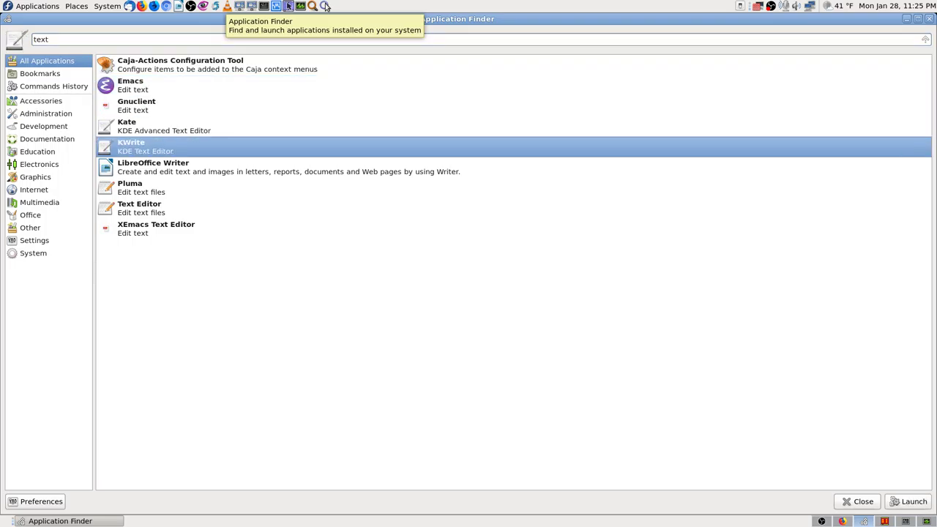
pyautogui.press('Return')
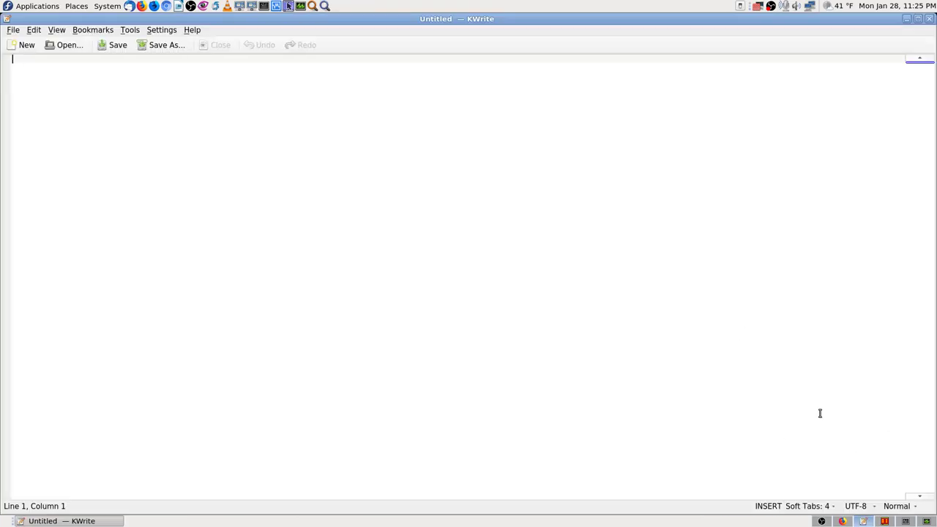
# Paste the terminal transcript, delete its first command line, then undo the deletion.
pyautogui.hotkey('ctrl', 'v')
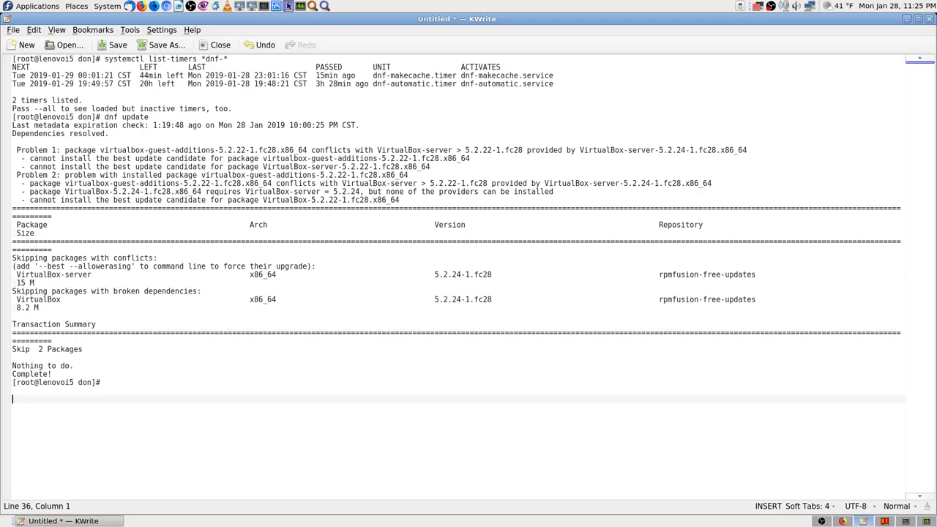
pyautogui.press('Up')
pyautogui.press('Up')
pyautogui.press('Up')
pyautogui.press('Up')
pyautogui.press('Up')
pyautogui.press('Up')
pyautogui.press('Up')
pyautogui.press('Up')
pyautogui.press('Up')
pyautogui.press('Up')
pyautogui.press('Up')
pyautogui.press('Up')
pyautogui.press('Up')
pyautogui.press('Up')
pyautogui.press('Up')
pyautogui.press('Up')
pyautogui.press('Up')
pyautogui.press('Up')
pyautogui.press('Up')
pyautogui.press('Up')
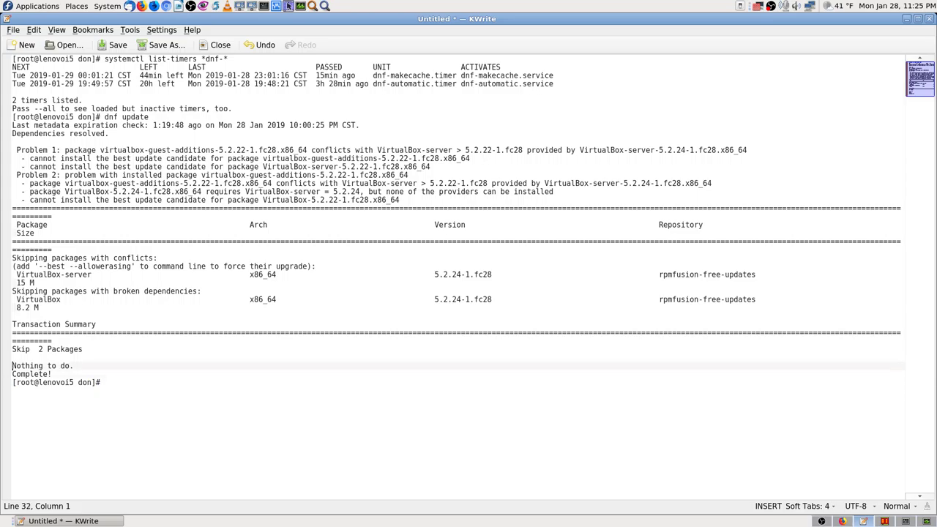
pyautogui.press('Up')
pyautogui.press('Up')
pyautogui.press('Up')
pyautogui.press('Up')
pyautogui.press('Up')
pyautogui.press('Up')
pyautogui.press('Up')
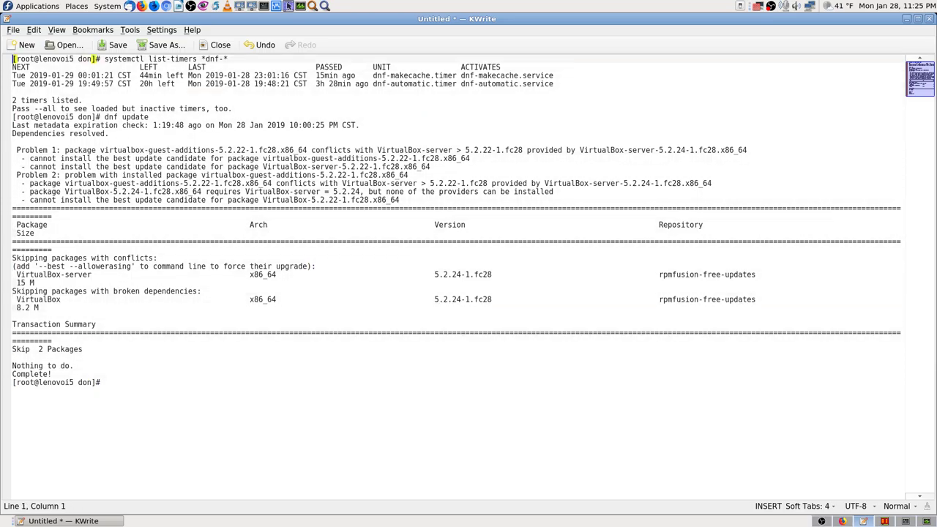
pyautogui.press('Right')
pyautogui.press('Right')
pyautogui.press('Right')
pyautogui.press('Right')
pyautogui.press('Right')
pyautogui.press('Right')
pyautogui.press('Right')
pyautogui.press('Right')
pyautogui.press('Right')
pyautogui.press('Left')
pyautogui.press('Left')
pyautogui.hotkey('shift', 'Right')
pyautogui.hotkey('shift', 'Right')
pyautogui.hotkey('shift', 'Right')
pyautogui.hotkey('shift', 'Right')
pyautogui.hotkey('shift', 'Right')
pyautogui.hotkey('shift', 'Right')
pyautogui.hotkey('shift', 'Right')
pyautogui.hotkey('shift', 'Right')
pyautogui.hotkey('shift', 'Right')
pyautogui.hotkey('shift', 'Right')
pyautogui.hotkey('shift', 'Right')
pyautogui.hotkey('shift', 'Right')
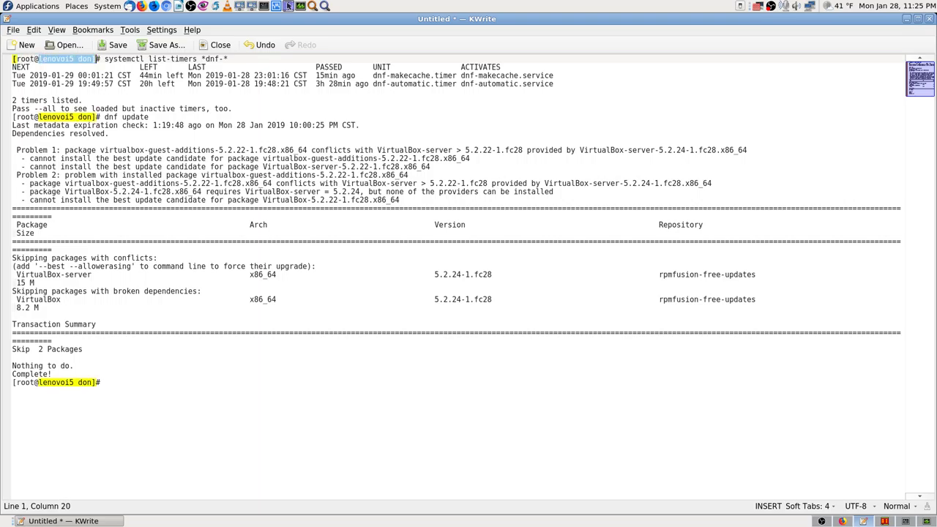
pyautogui.press('Left')
pyautogui.press('Left')
pyautogui.press('Left')
pyautogui.press('Left')
pyautogui.press('Left')
pyautogui.press('Left')
pyautogui.press('Left')
pyautogui.press('Home')
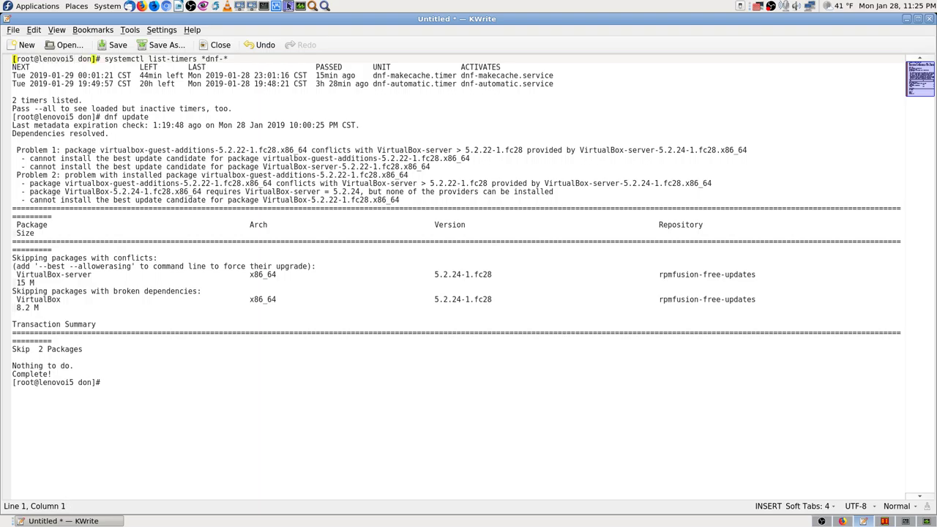
pyautogui.hotkey('shift', 'Right')
pyautogui.hotkey('shift', 'Right')
pyautogui.hotkey('shift', 'Right')
pyautogui.hotkey('shift', 'Right')
pyautogui.hotkey('shift', 'Right')
pyautogui.hotkey('shift', 'Right')
pyautogui.hotkey('shift', 'Right')
pyautogui.hotkey('shift', 'Right')
pyautogui.hotkey('shift', 'Right')
pyautogui.hotkey('shift', 'Right')
pyautogui.hotkey('shift', 'Right')
pyautogui.hotkey('shift', 'Right')
pyautogui.hotkey('shift', 'Right')
pyautogui.hotkey('shift', 'Right')
pyautogui.hotkey('shift', 'Right')
pyautogui.hotkey('shift', 'Right')
pyautogui.hotkey('shift', 'Right')
pyautogui.hotkey('shift', 'Right')
pyautogui.hotkey('shift', 'Right')
pyautogui.hotkey('shift', 'Right')
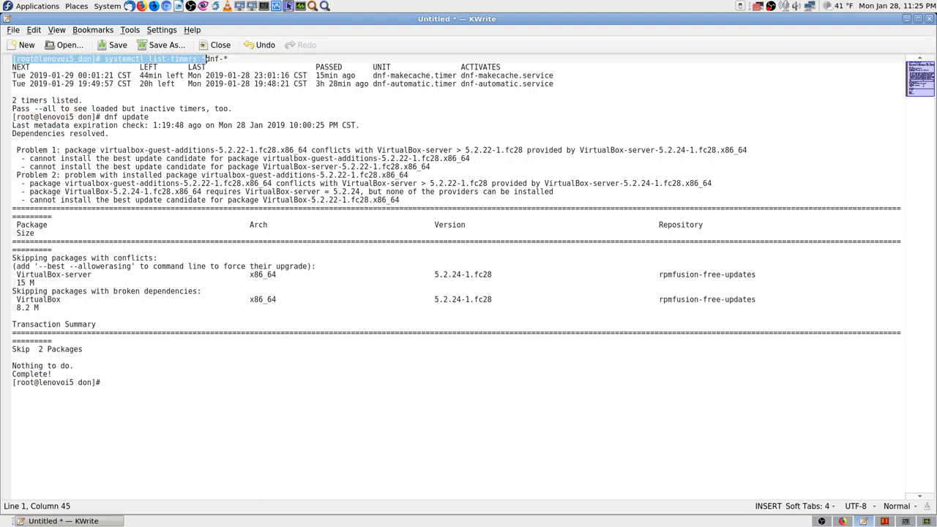
pyautogui.hotkey('shift', 'Right')
pyautogui.hotkey('shift', 'Right')
pyautogui.hotkey('shift', 'Right')
pyautogui.hotkey('shift', 'Right')
pyautogui.hotkey('shift', 'Right')
pyautogui.press('Delete')
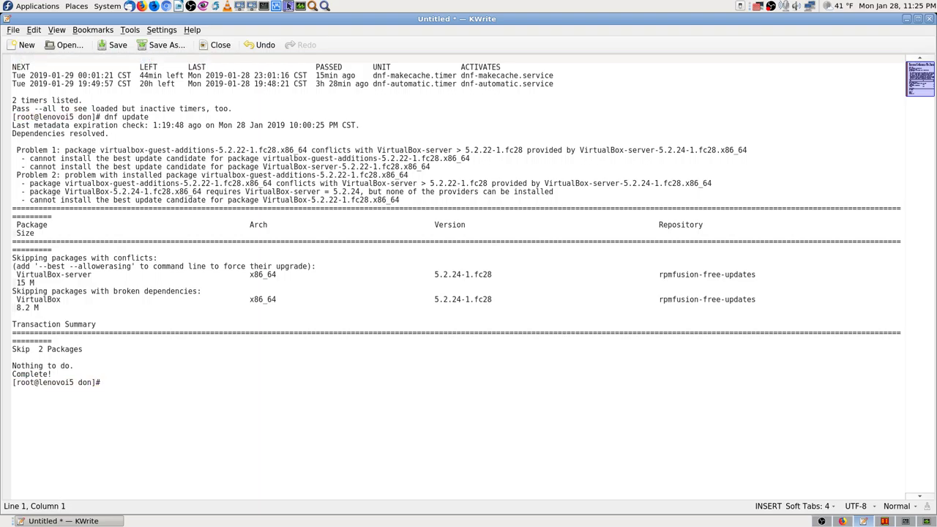
pyautogui.click(260, 44)
pyautogui.hotkey('ctrl', 'c')
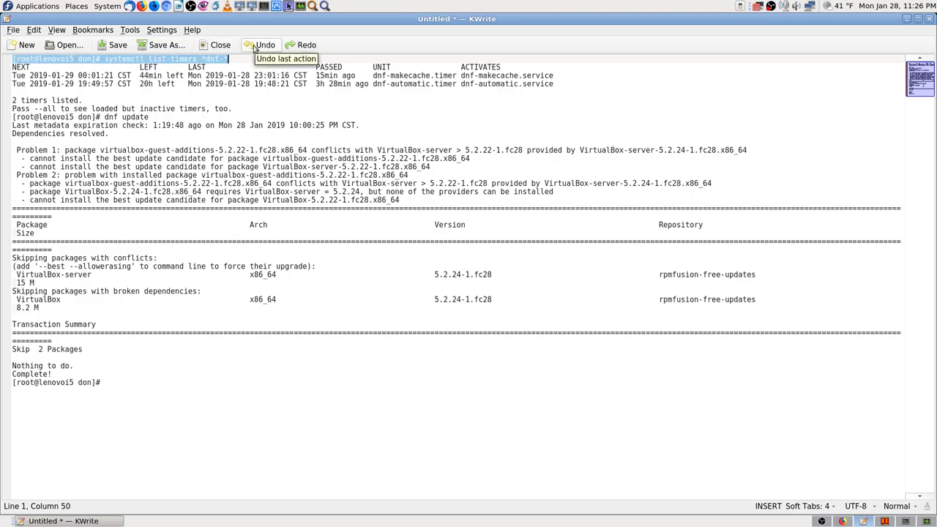
# Paste the command line onto a new top line and strip the prompt's bracket and @ characters.
pyautogui.press('Home')
pyautogui.press('Return')
pyautogui.press('Return')
pyautogui.press('Up')
pyautogui.press('Up')
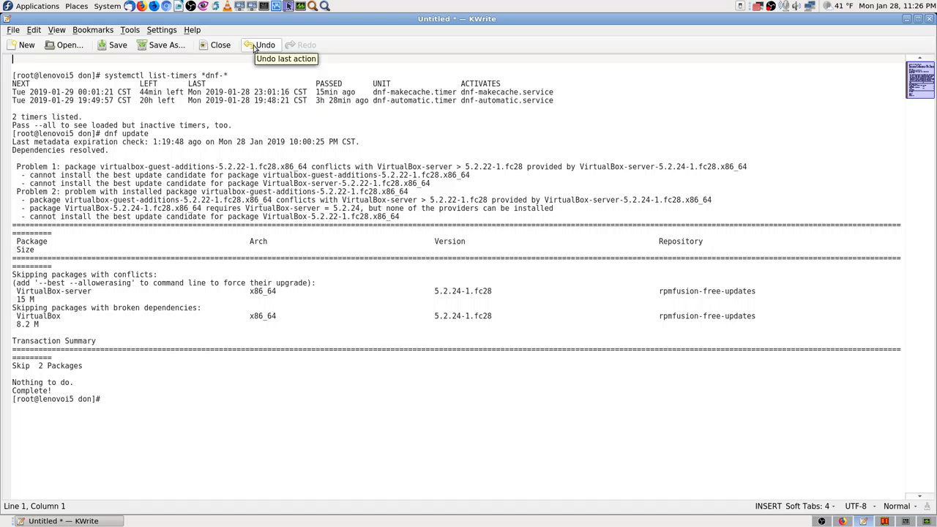
pyautogui.hotkey('ctrl', 'v')
pyautogui.press('Left')
pyautogui.press('Left')
pyautogui.press('Left')
pyautogui.press('Left')
pyautogui.press('Left')
pyautogui.press('Left')
pyautogui.press('Left')
pyautogui.press('Left')
pyautogui.press('Left')
pyautogui.press('Left')
pyautogui.press('Left')
pyautogui.press('Left')
pyautogui.press('Left')
pyautogui.press('Left')
pyautogui.press('Left')
pyautogui.press('Left')
pyautogui.press('Left')
pyautogui.press('Left')
pyautogui.press('Left')
pyautogui.press('Left')
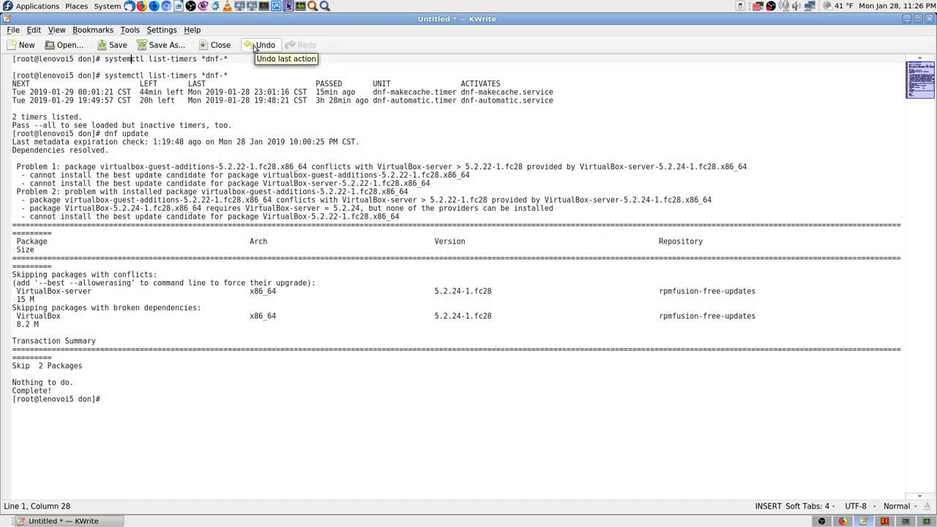
pyautogui.press('Left')
pyautogui.press('Left')
pyautogui.press('Left')
pyautogui.press('Left')
pyautogui.press('Left')
pyautogui.press('Left')
pyautogui.press('Left')
pyautogui.press('Left')
pyautogui.press('Left')
pyautogui.press('Left')
pyautogui.press('Left')
pyautogui.press('Left')
pyautogui.press('Left')
pyautogui.press('Left')
pyautogui.press('Left')
pyautogui.press('Left')
pyautogui.press('Left')
pyautogui.press('Left')
pyautogui.press('Left')
pyautogui.press('Left')
pyautogui.press('Delete')
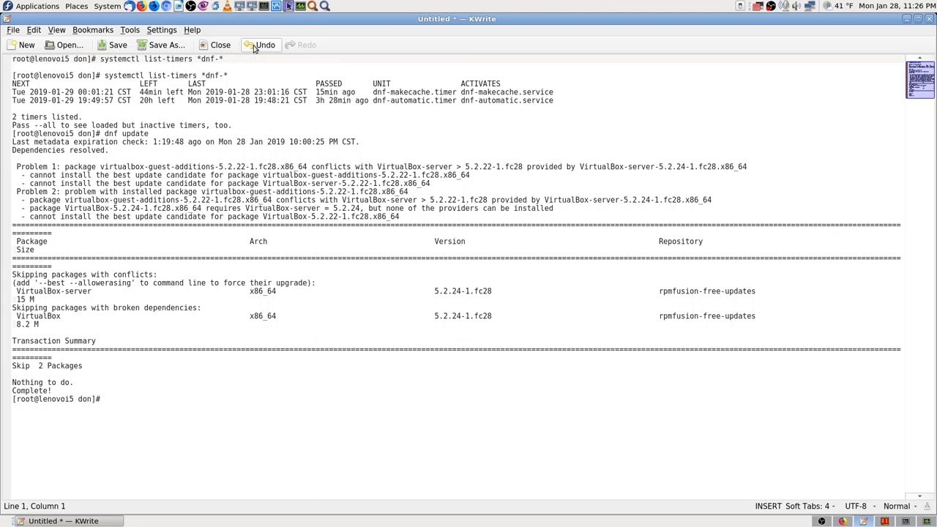
pyautogui.press('Delete')
pyautogui.press('Right')
pyautogui.press('Right')
pyautogui.press('Right')
pyautogui.press('Right')
pyautogui.press('Right')
pyautogui.press('Right')
pyautogui.press('Right')
pyautogui.press('Right')
pyautogui.press('Right')
pyautogui.press('Right')
pyautogui.press('Delete')
pyautogui.press('Delete')
pyautogui.press('Delete')
pyautogui.press('Delete')
pyautogui.press('Delete')
pyautogui.press('Delete')
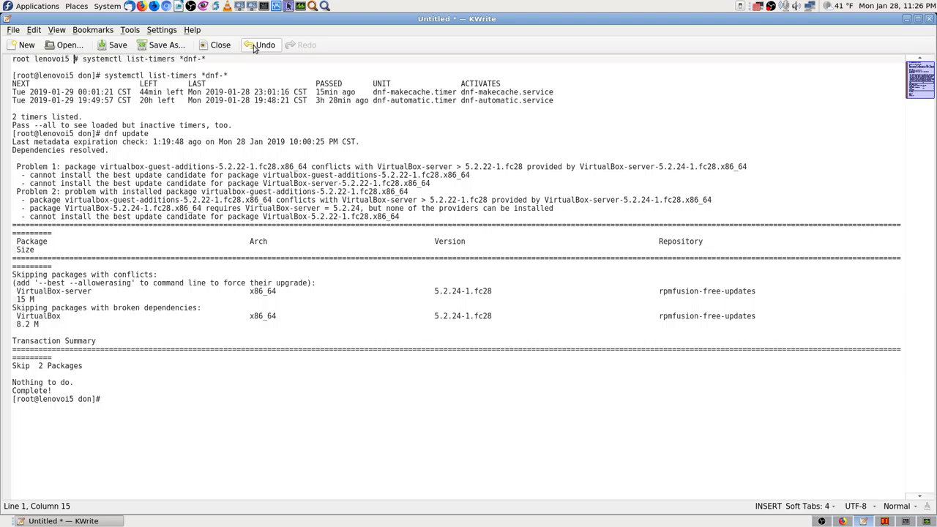
# Edit the top line into 'Terminal Output Fedora 28 lenovoi5 command systemctl list-timers *dnf-*' and select it.
pyautogui.write('coo')
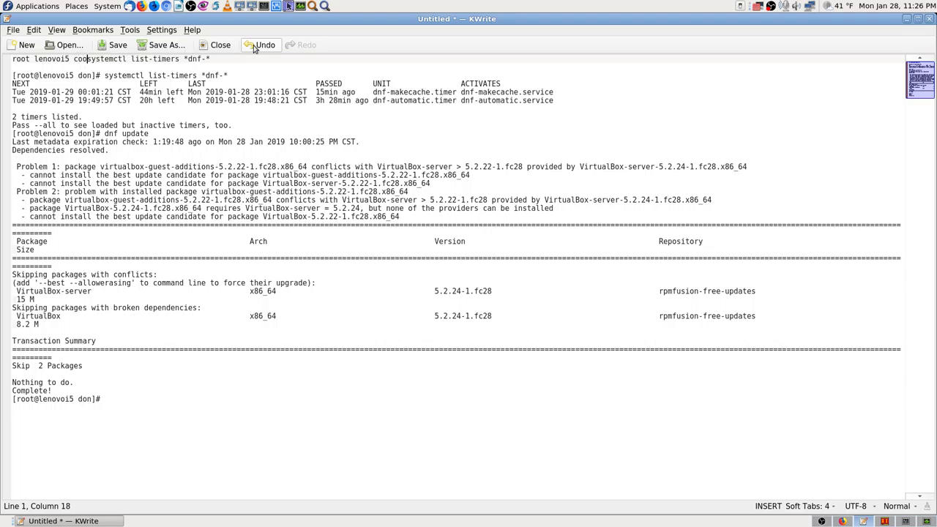
pyautogui.press('BackSpace')
pyautogui.press('BackSpace')
pyautogui.press('BackSpace')
pyautogui.write('Ter')
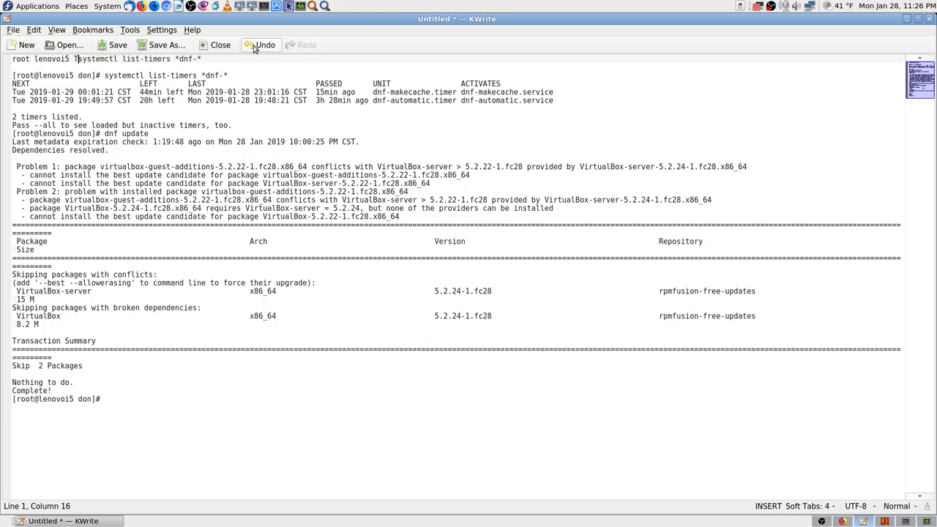
pyautogui.press('BackSpace')
pyautogui.press('BackSpace')
pyautogui.press('BackSpace')
pyautogui.write('command')
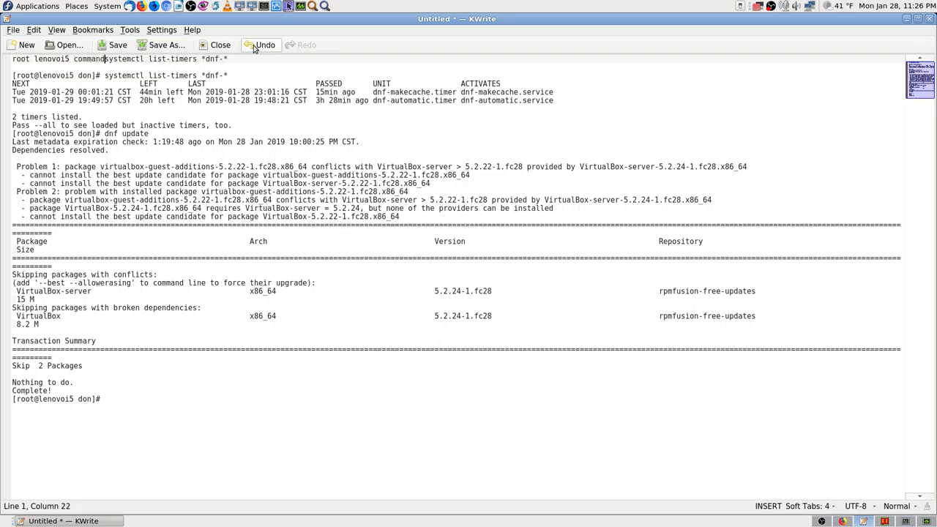
pyautogui.hotkey('ctrl', 'Left')
pyautogui.hotkey('ctrl', 'Left')
pyautogui.hotkey('ctrl', 'Left')
pyautogui.write('Terminal ')
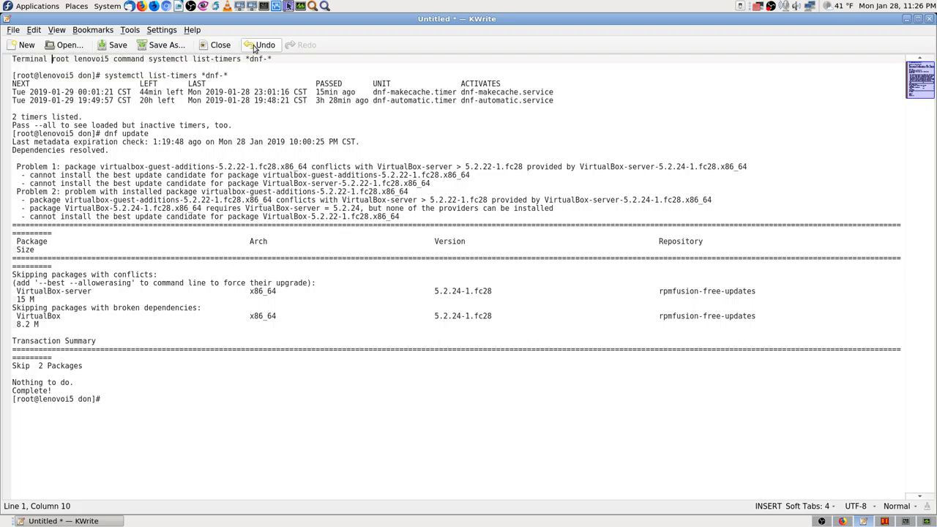
pyautogui.write('Output')
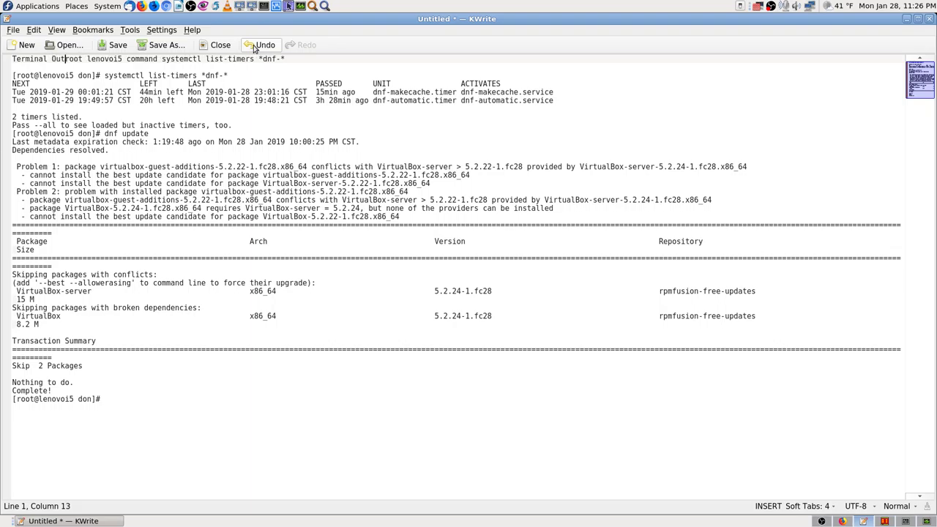
pyautogui.press('Delete')
pyautogui.press('Delete')
pyautogui.press('Delete')
pyautogui.press('Delete')
pyautogui.press('Delete')
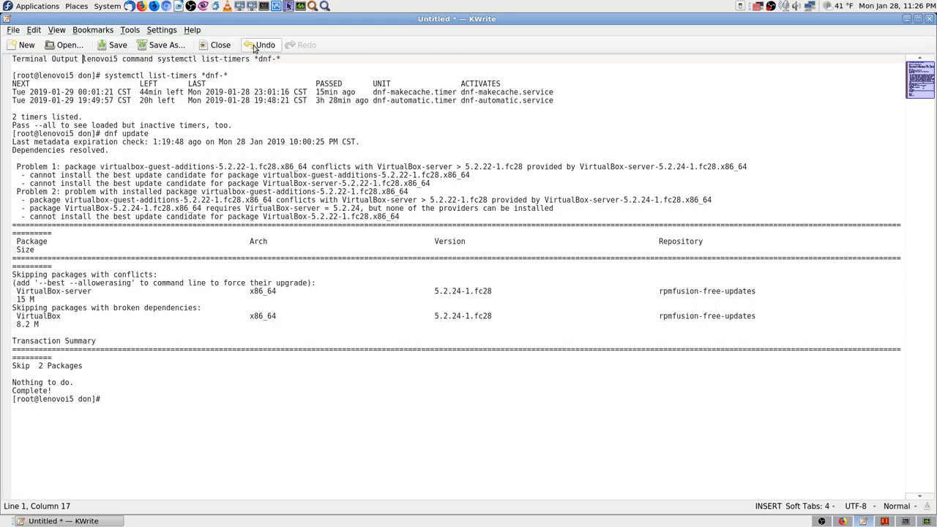
pyautogui.write('Fedora ')
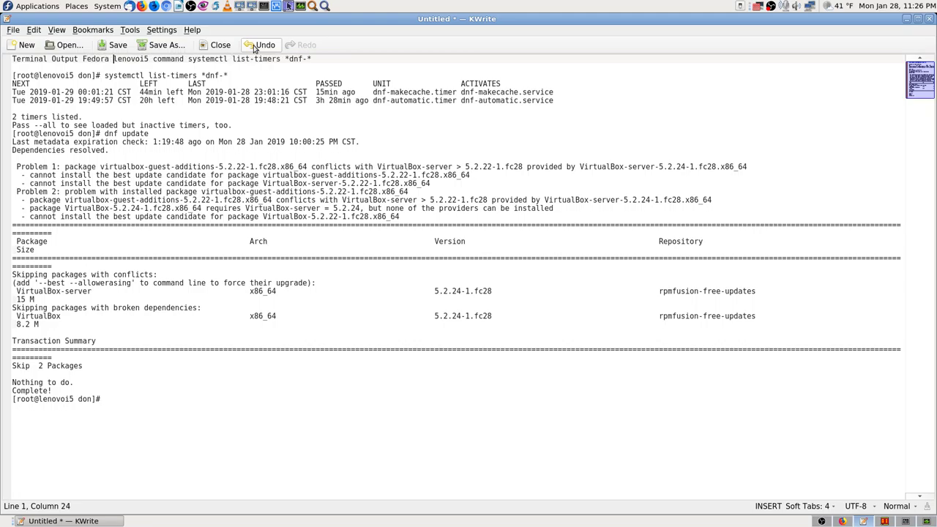
pyautogui.write('28')
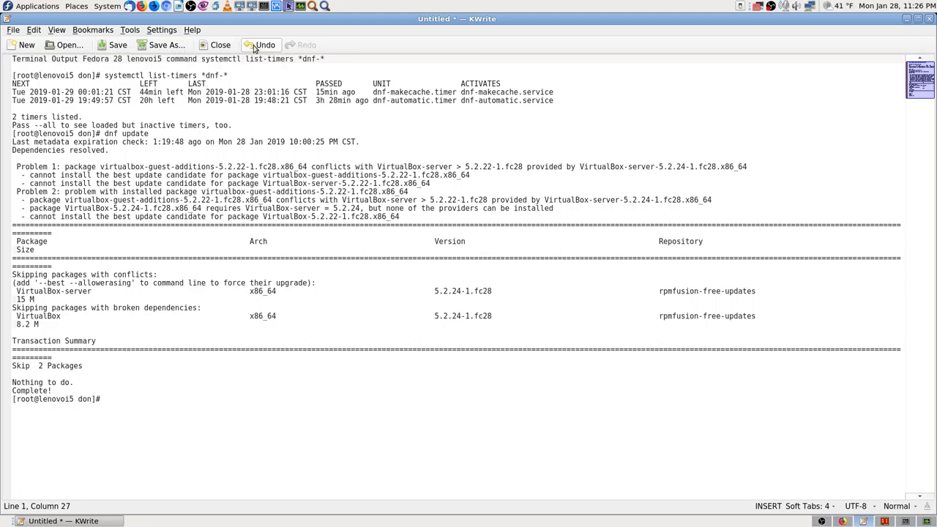
pyautogui.press('Right')
pyautogui.press('Right')
pyautogui.press('Right')
pyautogui.press('Right')
pyautogui.press('Right')
pyautogui.press('Right')
pyautogui.press('Right')
pyautogui.press('Right')
pyautogui.press('Right')
pyautogui.press('Right')
pyautogui.press('Right')
pyautogui.press('Right')
pyautogui.press('Right')
pyautogui.press('Right')
pyautogui.press('Right')
pyautogui.press('Right')
pyautogui.press('Right')
pyautogui.press('Right')
pyautogui.press('Right')
pyautogui.press('Right')
pyautogui.press('Right')
pyautogui.hotkey('shift', 'Left')
pyautogui.hotkey('shift', 'Left')
pyautogui.hotkey('shift', 'Left')
pyautogui.hotkey('shift', 'Left')
pyautogui.hotkey('shift', 'Left')
pyautogui.hotkey('shift', 'Left')
pyautogui.hotkey('shift', 'Left')
pyautogui.hotkey('shift', 'Left')
pyautogui.hotkey('shift', 'Left')
pyautogui.hotkey('shift', 'Left')
pyautogui.hotkey('shift', 'Left')
pyautogui.hotkey('shift', 'Left')
pyautogui.hotkey('shift', 'Left')
pyautogui.hotkey('shift', 'Left')
pyautogui.hotkey('shift', 'Left')
pyautogui.hotkey('shift', 'Left')
pyautogui.hotkey('shift', 'Left')
pyautogui.hotkey('shift', 'Left')
pyautogui.hotkey('shift', 'Left')
pyautogui.hotkey('shift', 'Left')
pyautogui.hotkey('shift', 'Left')
pyautogui.hotkey('shift', 'Left')
pyautogui.hotkey('shift', 'Left')
pyautogui.hotkey('shift', 'Left')
pyautogui.hotkey('shift', 'Left')
pyautogui.hotkey('shift', 'Left')
pyautogui.hotkey('shift', 'Left')
pyautogui.hotkey('shift', 'Left')
pyautogui.hotkey('shift', 'Left')
pyautogui.hotkey('shift', 'Left')
pyautogui.hotkey('shift', 'Left')
pyautogui.hotkey('shift', 'Left')
pyautogui.hotkey('shift', 'Left')
pyautogui.hotkey('shift', 'Left')
pyautogui.hotkey('shift', 'Left')
pyautogui.hotkey('shift', 'Left')
pyautogui.hotkey('shift', 'Left')
pyautogui.hotkey('shift', 'Left')
pyautogui.hotkey('shift', 'Left')
pyautogui.hotkey('shift', 'Left')
pyautogui.hotkey('ctrl', 'c')
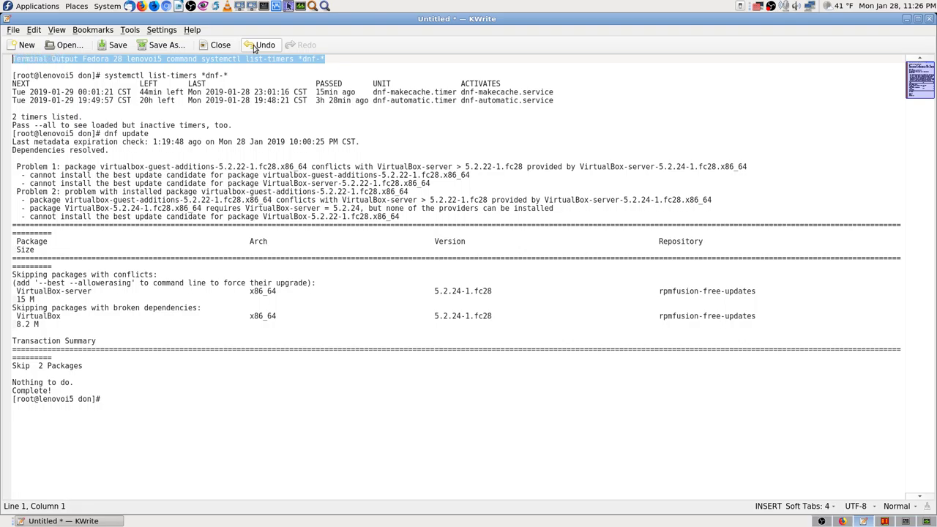
# Start Save As and navigate to the Documents/Fedora-28-info folder.
pyautogui.click(164, 45)
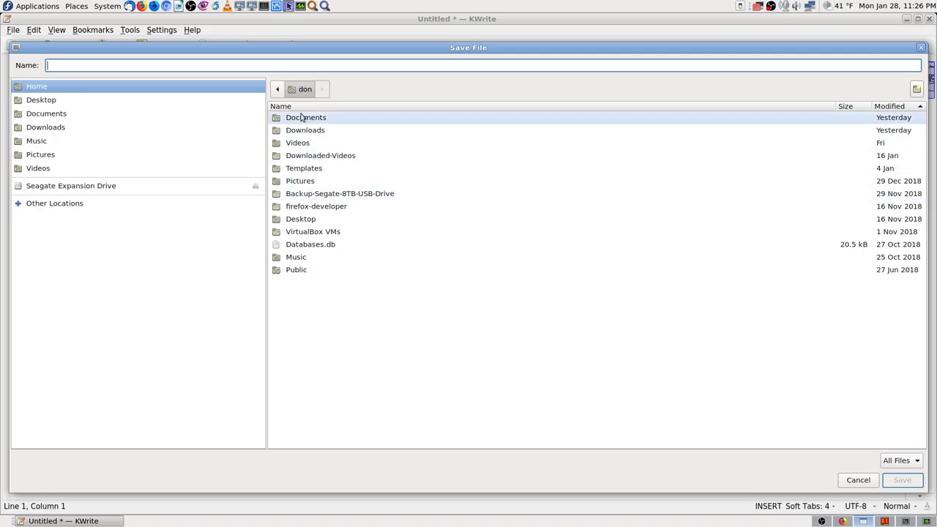
pyautogui.doubleClick(302, 117)
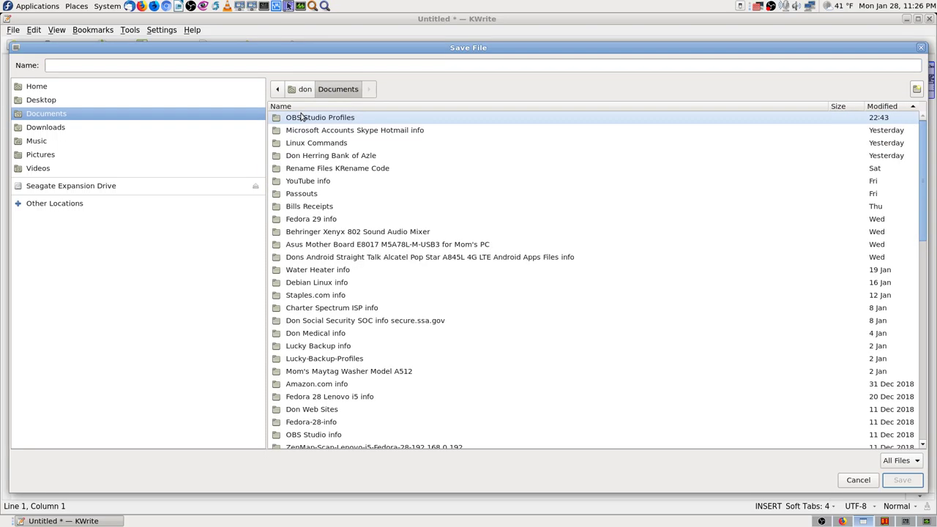
pyautogui.write('fedora')
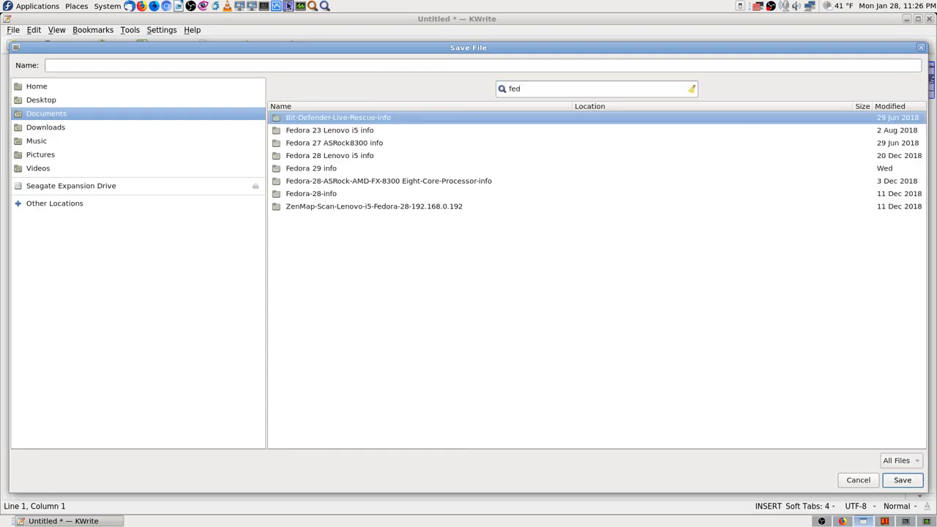
pyautogui.press('Down')
pyautogui.press('Down')
pyautogui.press('Down')
pyautogui.press('Down')
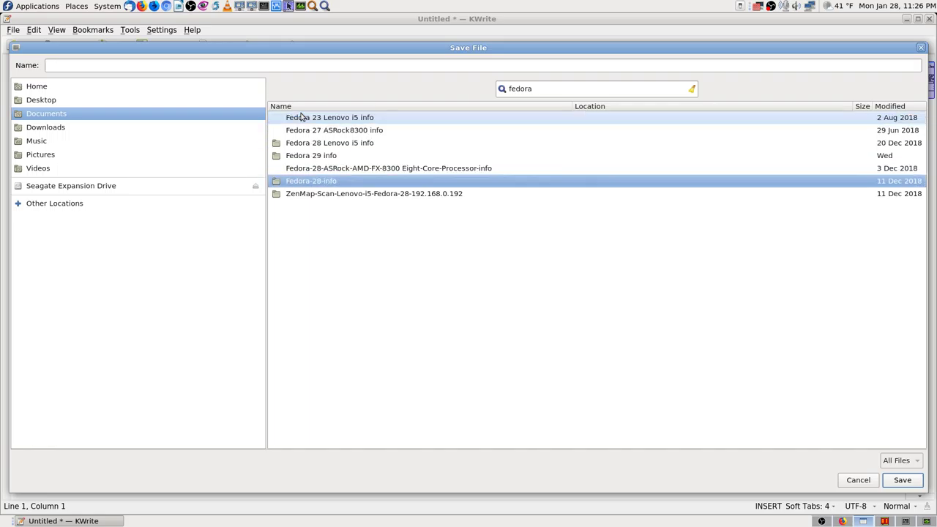
pyautogui.press('Return')
# Name the file after the pasted title line without asterisks, add .txt, and save.
pyautogui.click(157, 66)
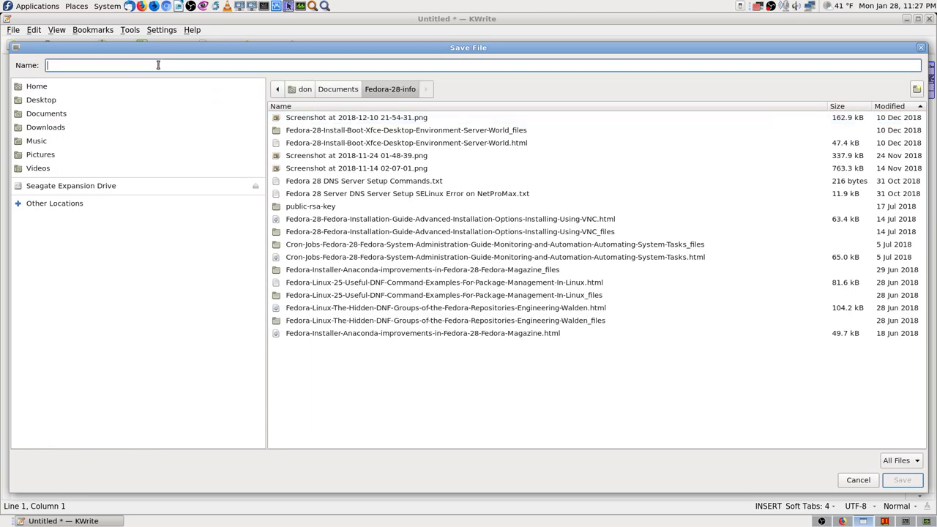
pyautogui.write('v')
pyautogui.press('BackSpace')
pyautogui.hotkey('ctrl', 'v')
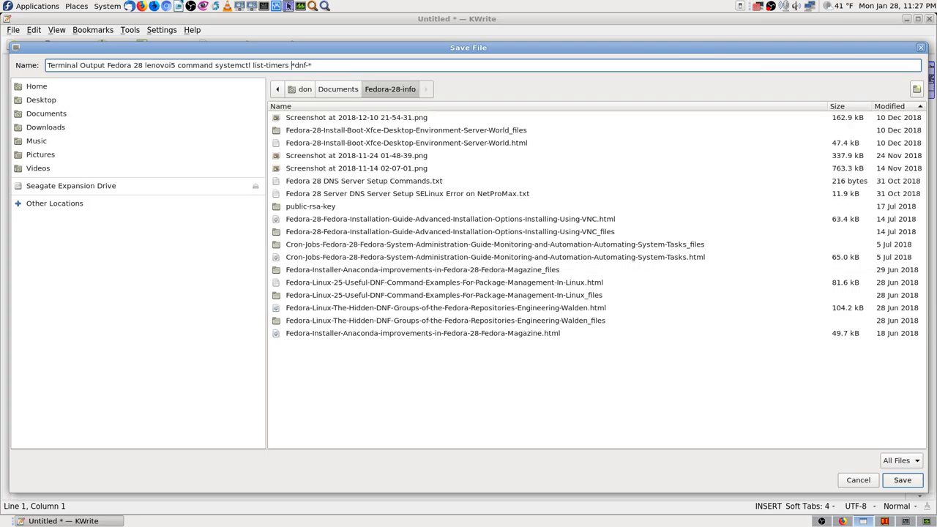
pyautogui.press('Delete')
pyautogui.press('Right')
pyautogui.write('.txt')
pyautogui.press('Return')
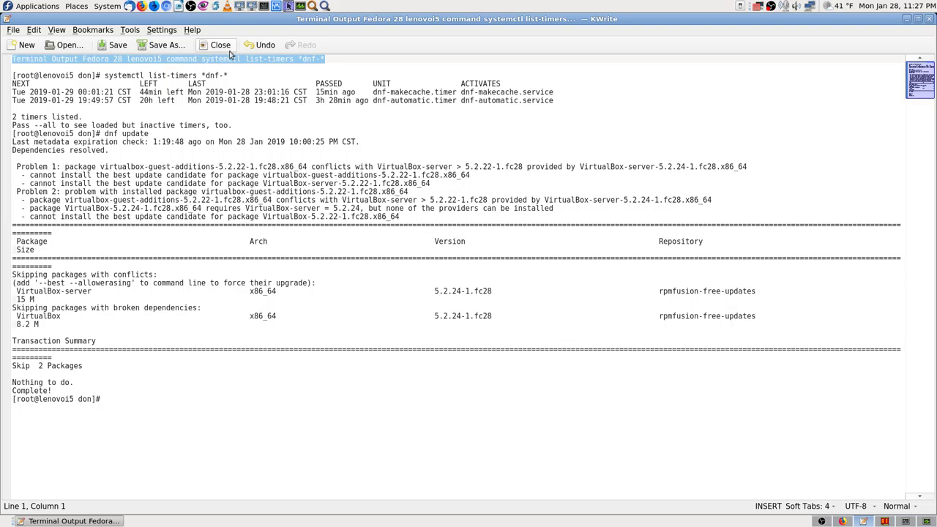
# Copy 'VirtualBox-server' from the Problem 1 line and switch to the Krusader workspace.
pyautogui.press('Down')
pyautogui.press('Down')
pyautogui.press('Down')
pyautogui.press('Down')
pyautogui.press('Down')
pyautogui.press('Down')
pyautogui.press('Down')
pyautogui.press('Down')
pyautogui.press('Down')
pyautogui.press('Down')
pyautogui.press('Down')
pyautogui.press('Down')
pyautogui.press('Down')
pyautogui.press('Down')
pyautogui.press('Down')
pyautogui.press('Down')
pyautogui.press('Down')
pyautogui.press('Down')
pyautogui.press('Down')
pyautogui.press('Down')
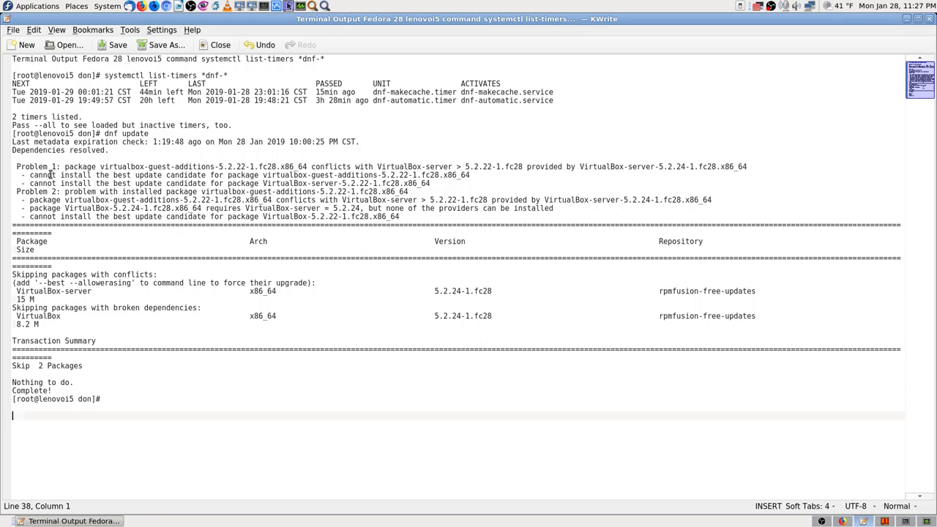
pyautogui.tripleClick(378, 166)
pyautogui.moveTo(378, 165); pyautogui.dragTo(454, 167)
pyautogui.rightClick(452, 168)
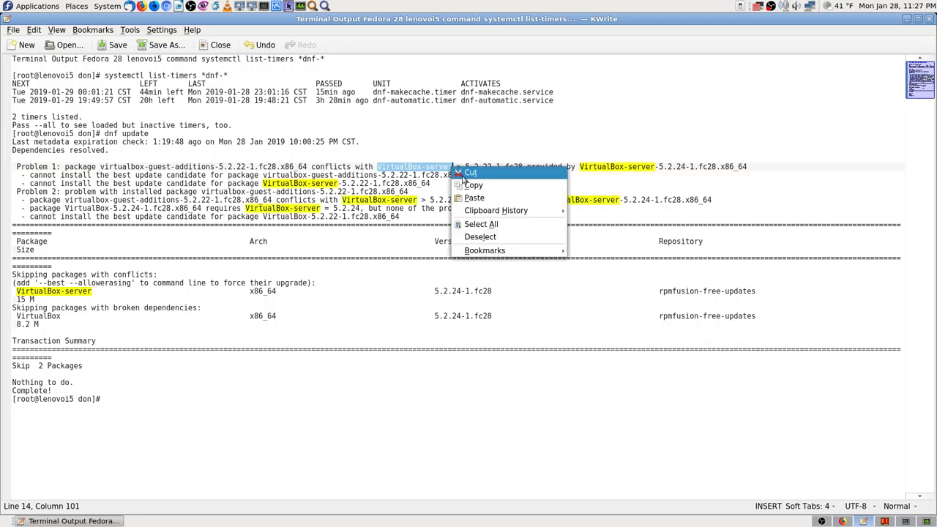
pyautogui.click(476, 188)
pyautogui.click(44, 430)
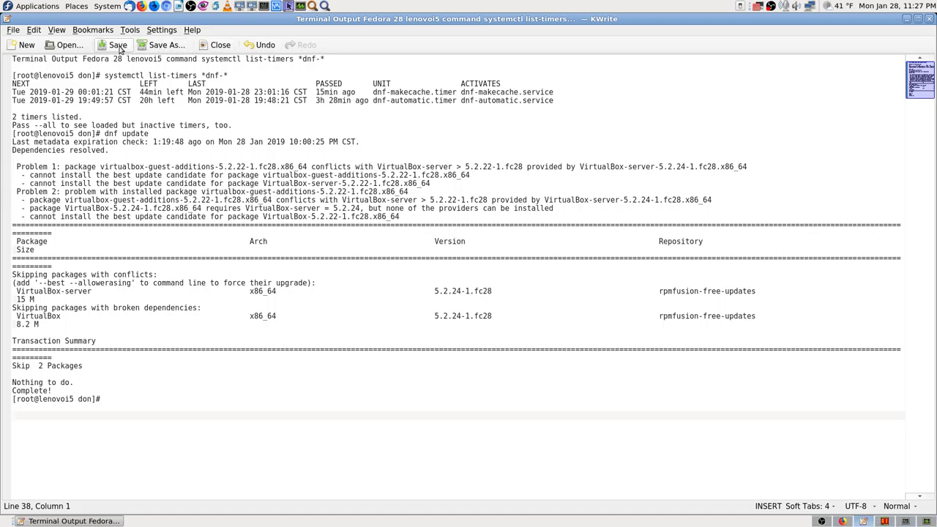
pyautogui.click(885, 521)
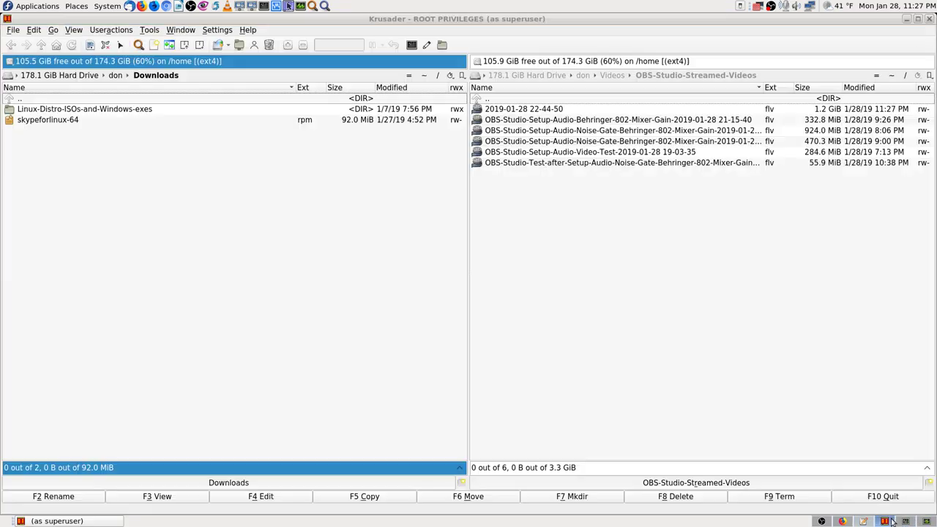
# Close the Mate Terminal window, confirming Close Terminal despite the running process.
pyautogui.click(906, 521)
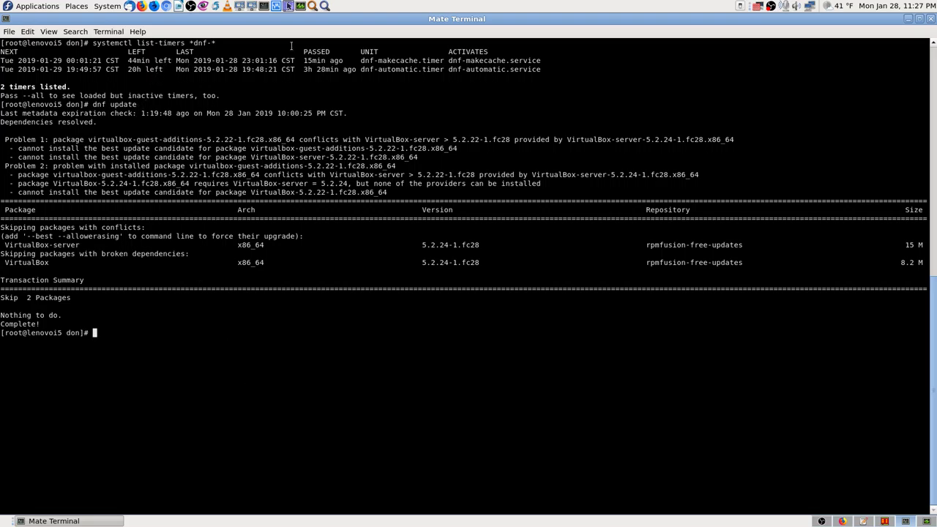
pyautogui.click(930, 19)
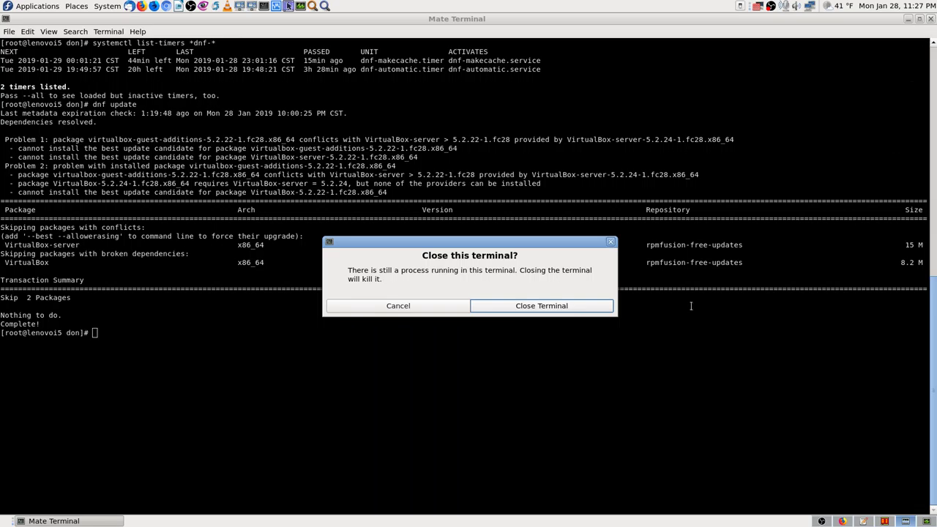
pyautogui.click(582, 309)
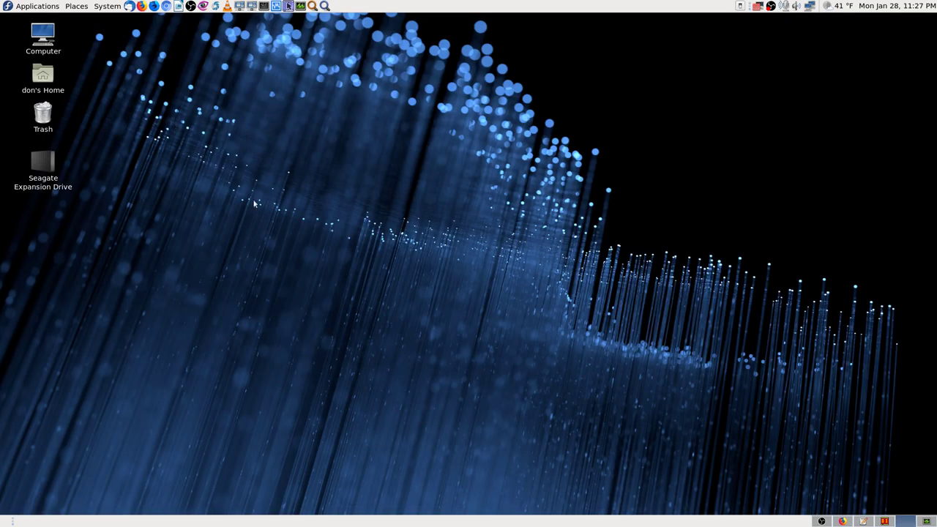
# Read down the Fedora AutoUpdates wiki page in Firefox, then close Firefox and the bookmarks Library.
pyautogui.click(843, 522)
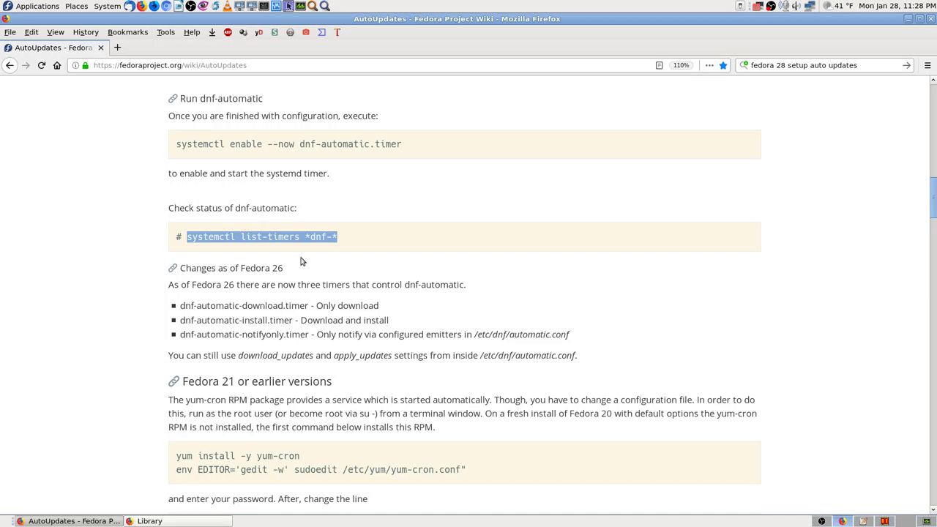
pyautogui.scroll(-4, 126, 359)
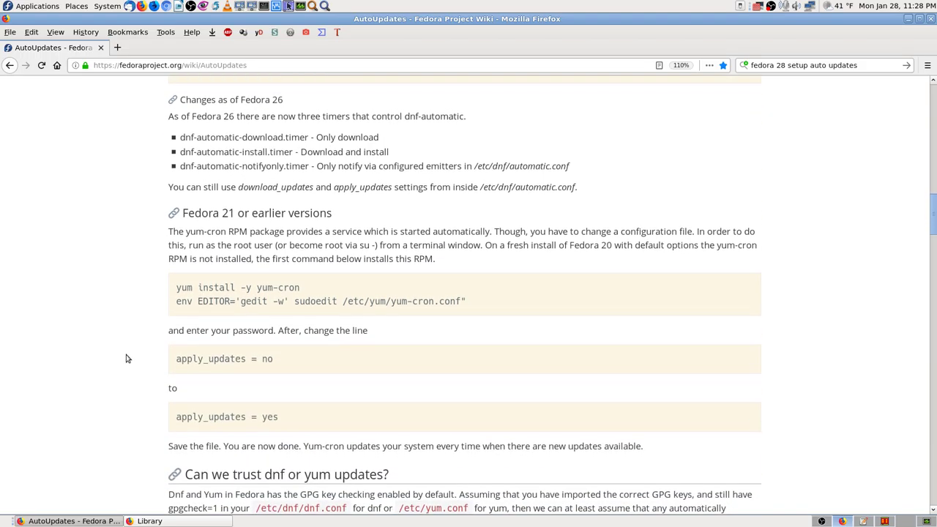
pyautogui.scroll(-1, 126, 358)
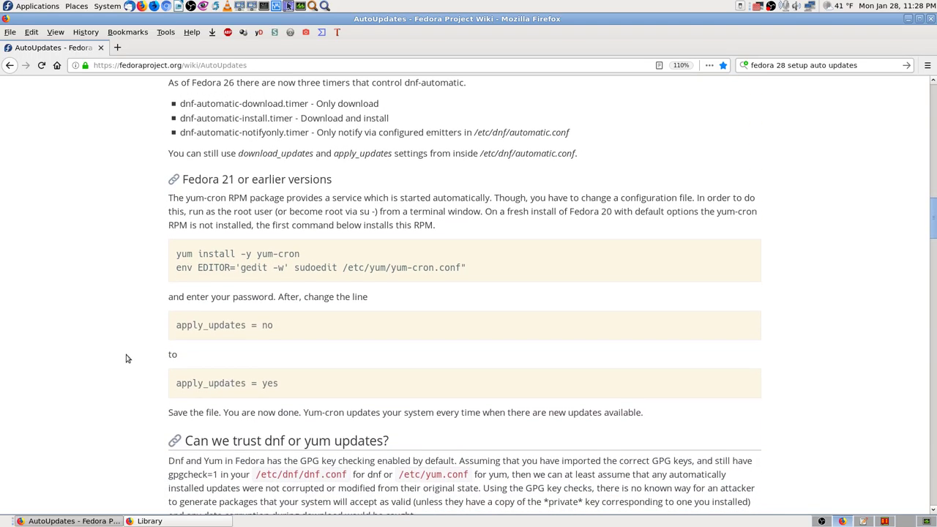
pyautogui.scroll(-1, 126, 359)
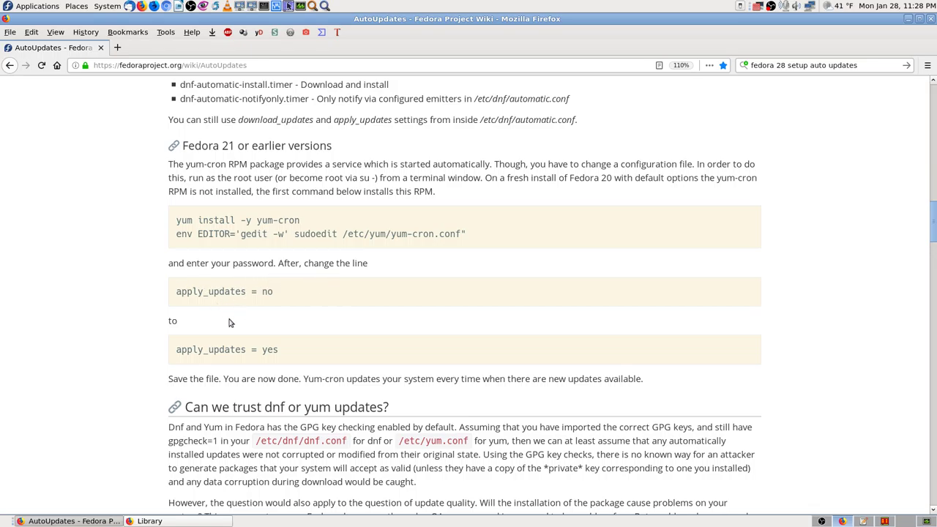
pyautogui.scroll(-3, 228, 322)
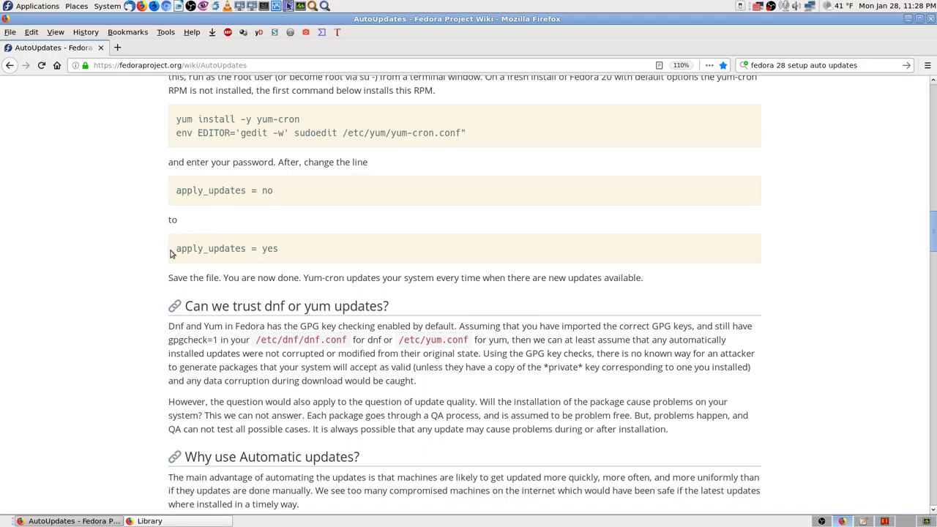
pyautogui.scroll(-9, 172, 253)
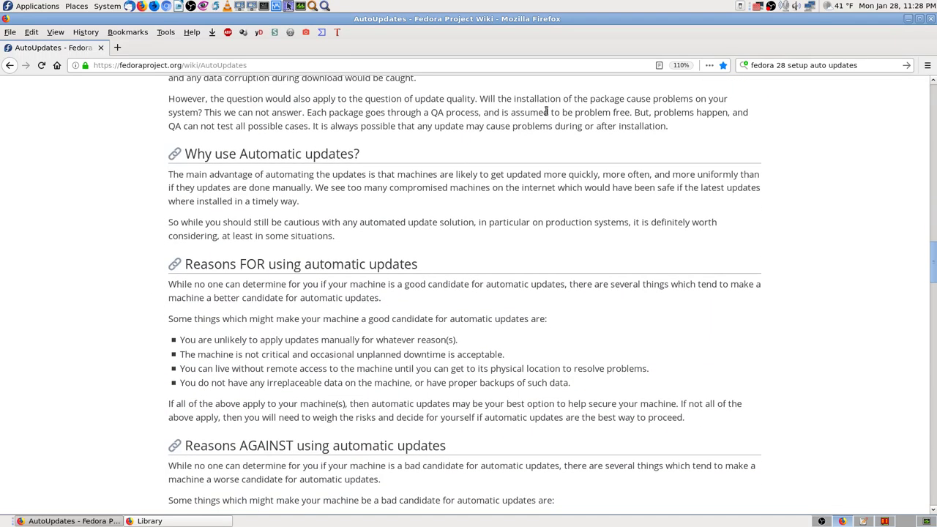
pyautogui.click(930, 19)
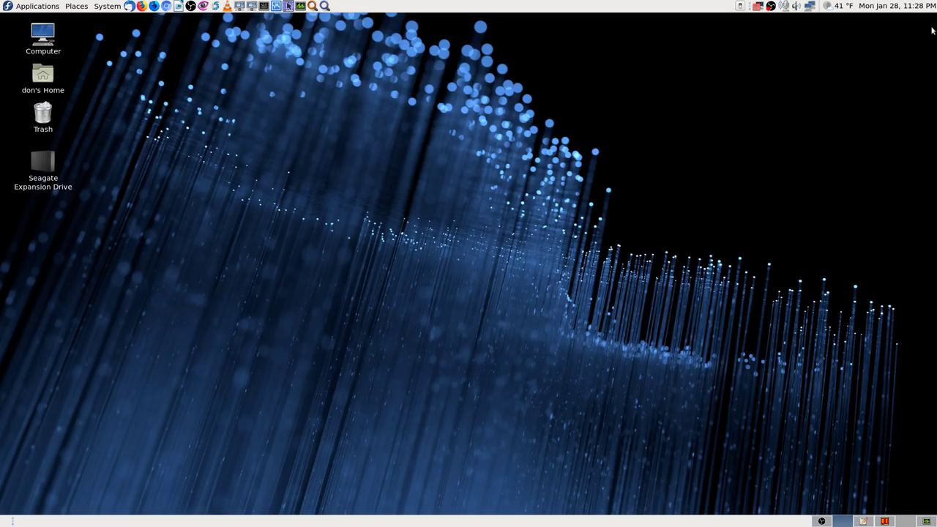
pyautogui.click(931, 19)
# Check the OBS and System Monitor windows, then launch dnfdragora from System > Administration.
pyautogui.click(823, 521)
pyautogui.click(900, 522)
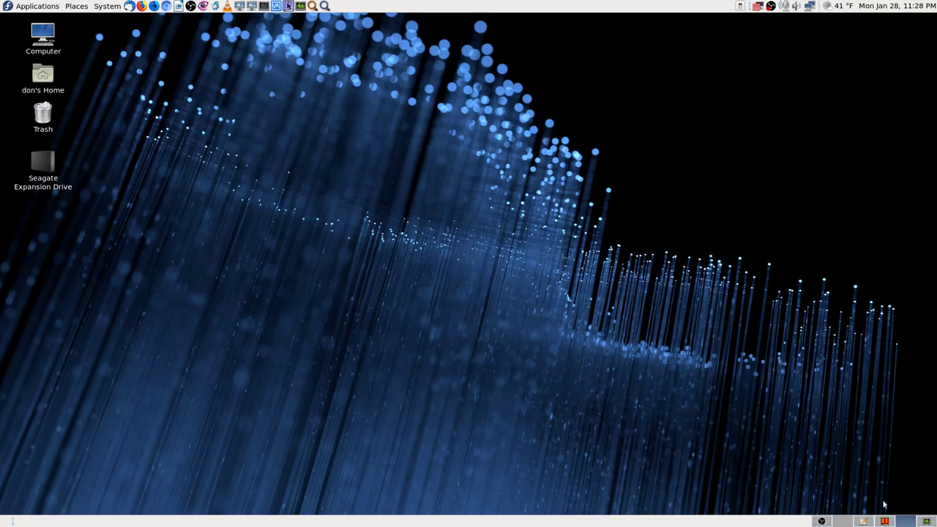
pyautogui.click(906, 521)
pyautogui.click(108, 7)
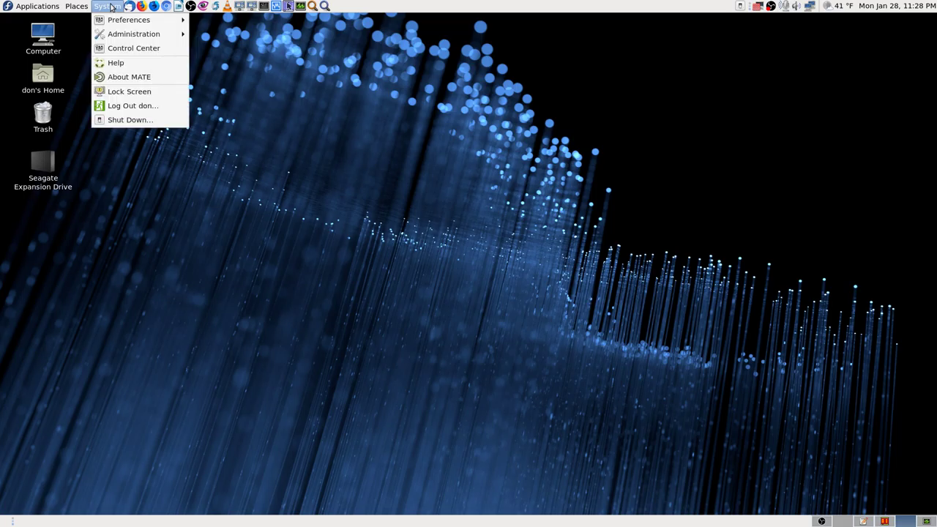
pyautogui.moveTo(133, 33)
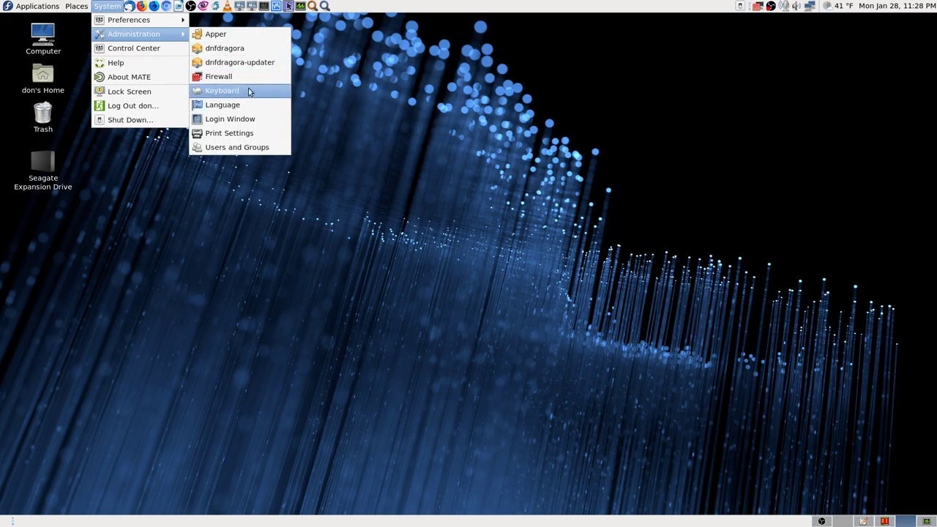
pyautogui.click(275, 49)
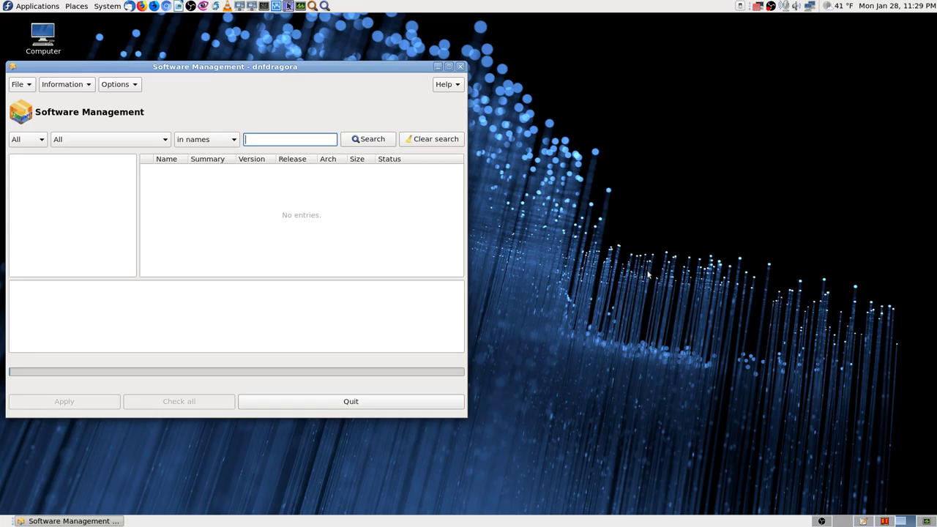
# Maximize dnfdragora, search package names for 'VirtualBox-server', and screenshot the two results.
pyautogui.click(449, 67)
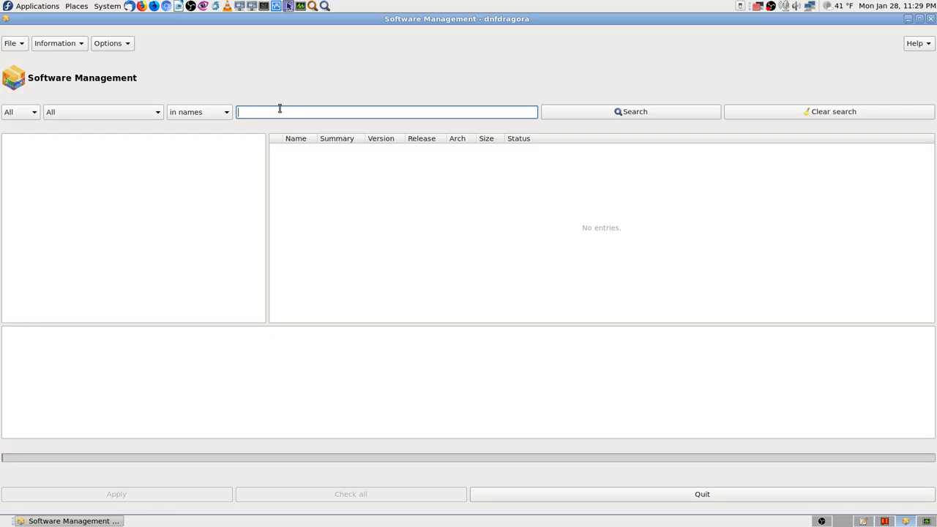
pyautogui.write('VirtualBox-server')
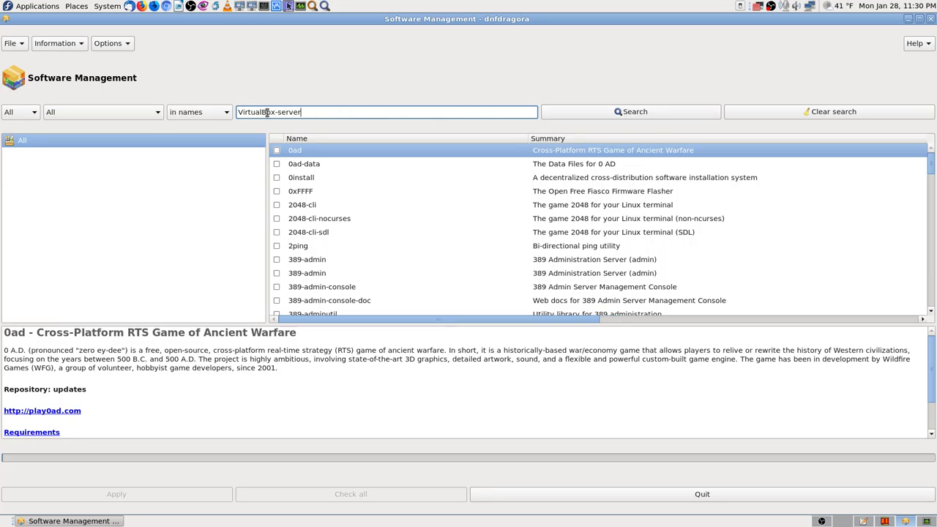
pyautogui.click(671, 112)
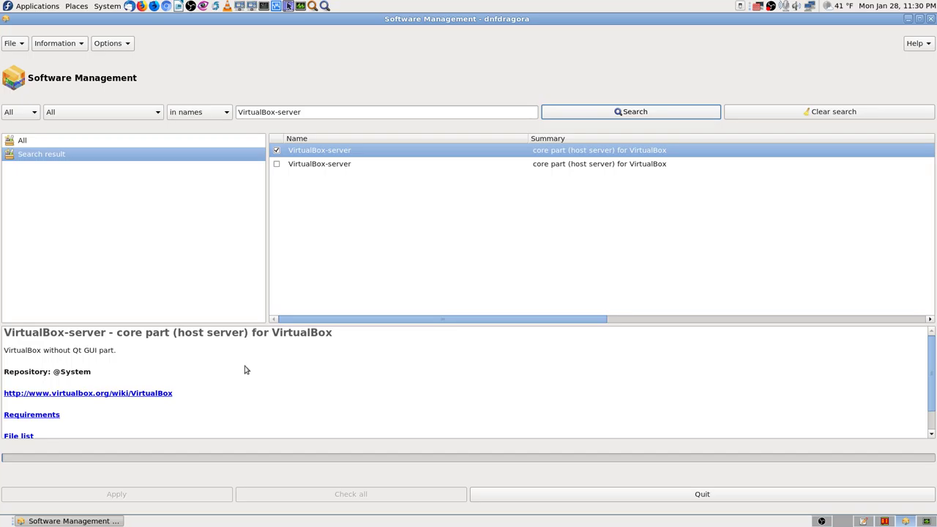
pyautogui.scroll(-1, 246, 372)
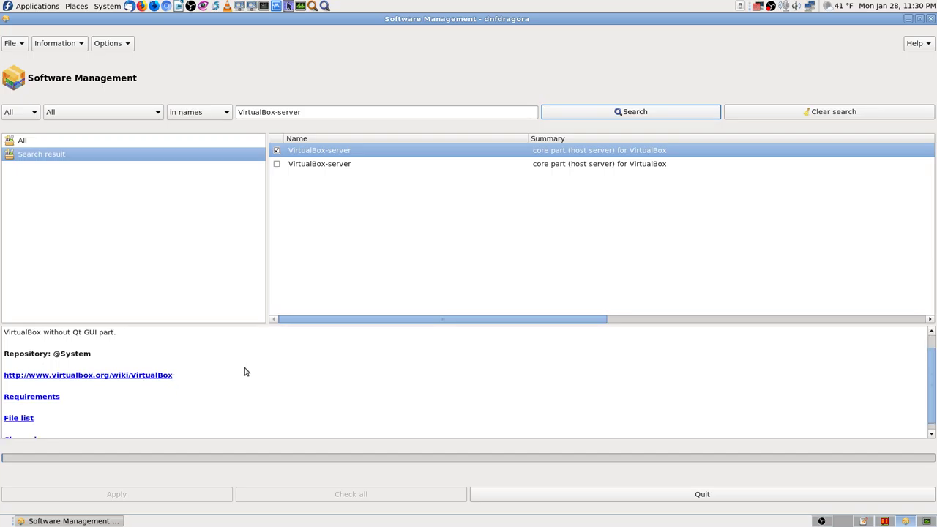
pyautogui.scroll(1, 246, 372)
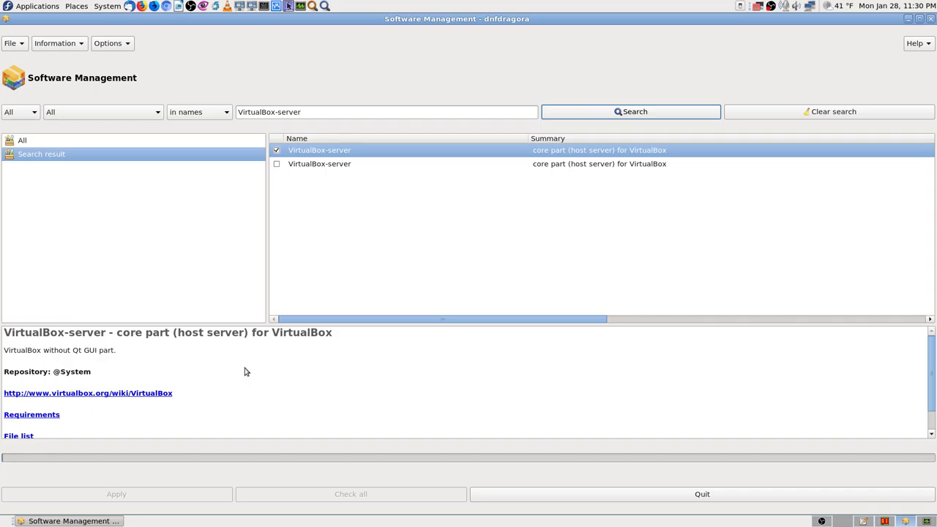
pyautogui.press('Print')
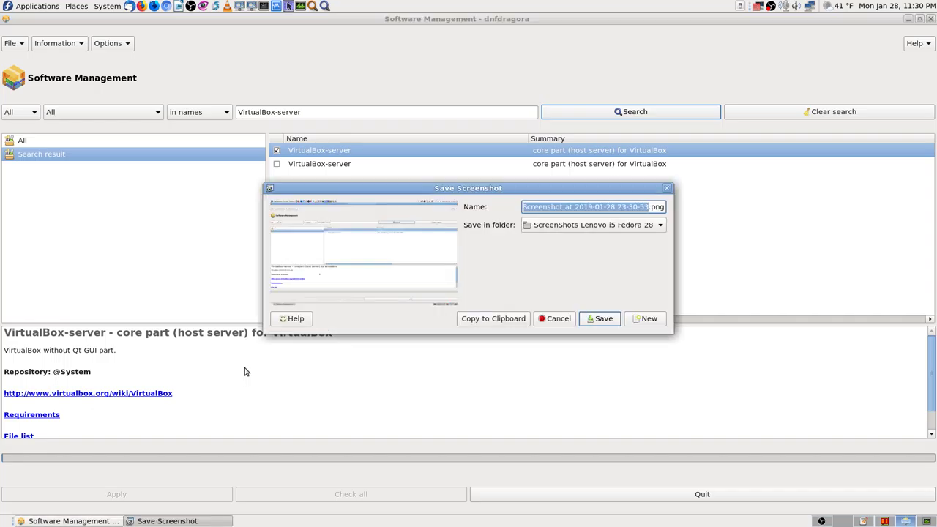
pyautogui.press('Return')
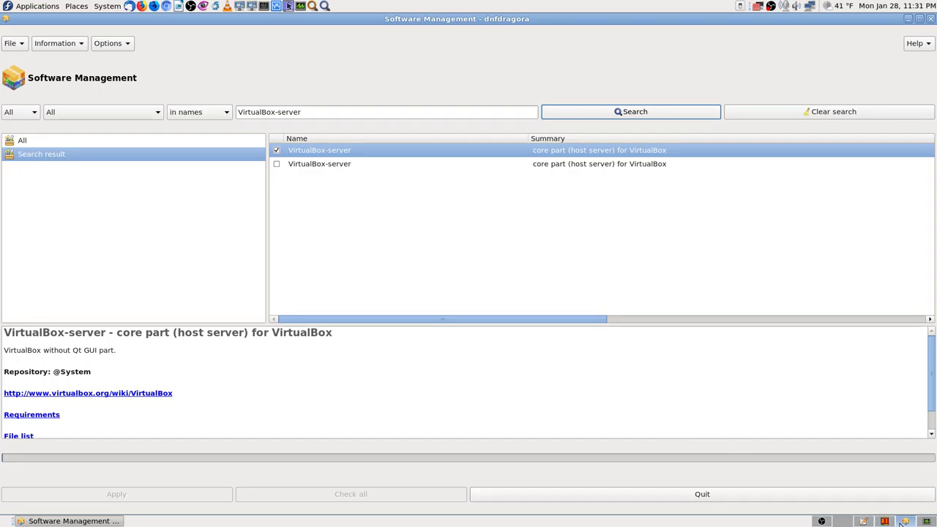
# Copy 'virtualbox-guest-additions' from KWrite's Problem 1 line, then select dnfdragora's search text.
pyautogui.click(863, 522)
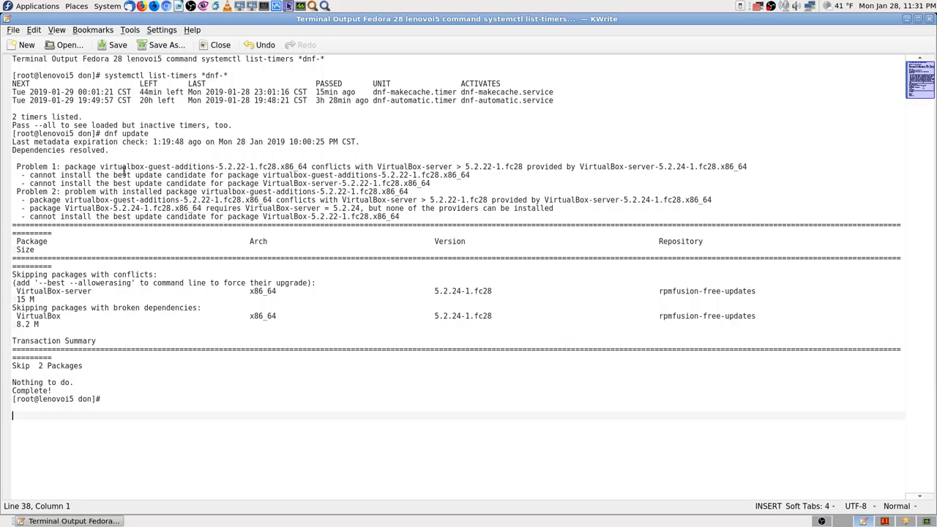
pyautogui.moveTo(100, 167); pyautogui.dragTo(213, 166)
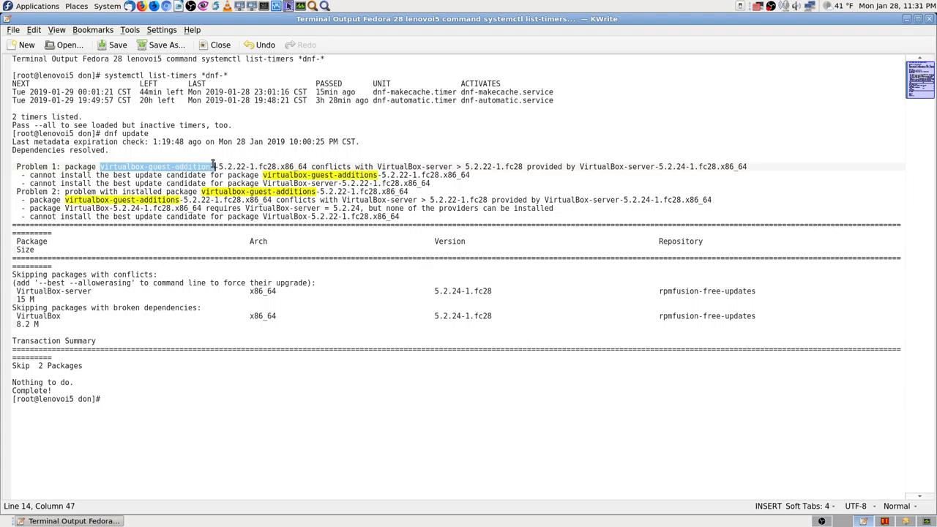
pyautogui.rightClick(214, 165)
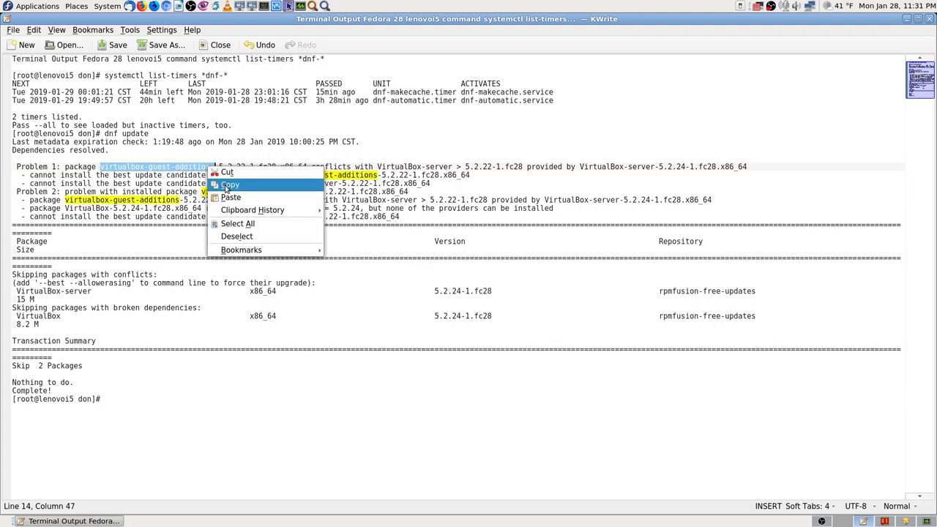
pyautogui.click(227, 186)
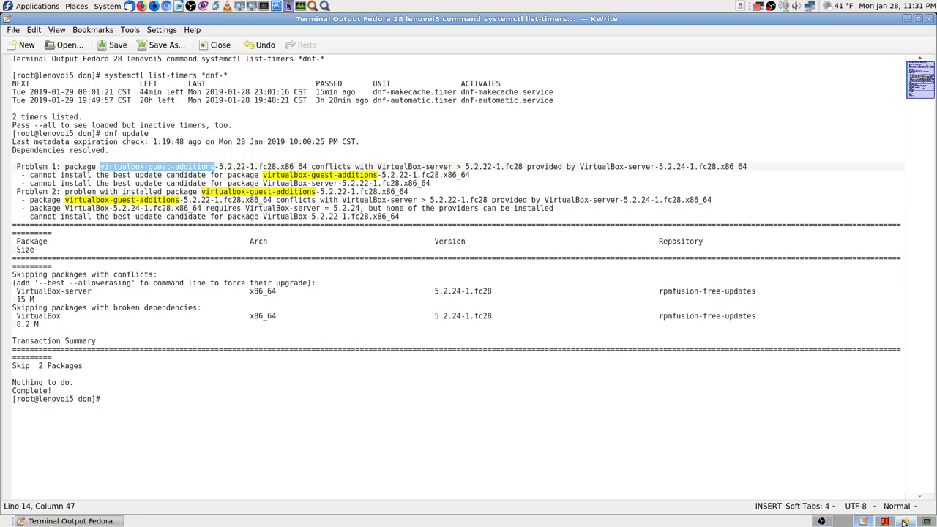
pyautogui.click(907, 521)
pyautogui.tripleClick(326, 112)
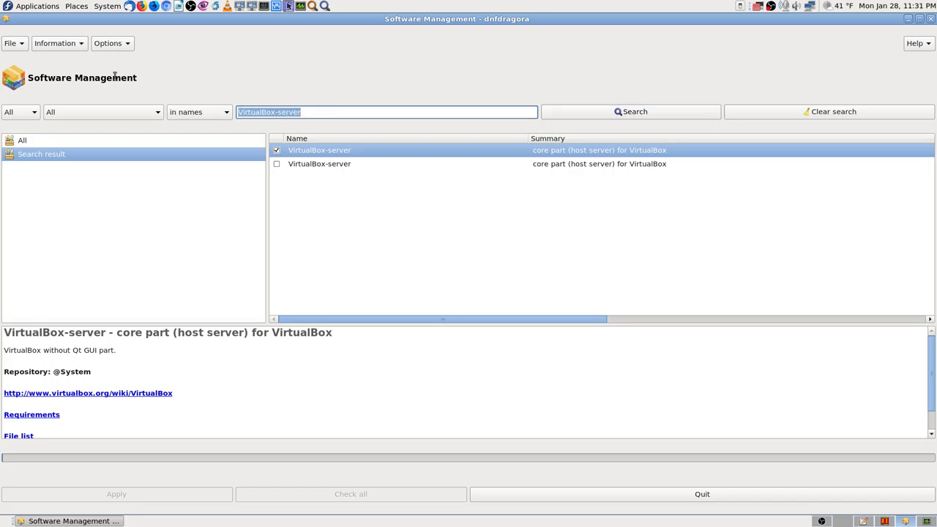
pyautogui.moveTo(468, 320); pyautogui.dragTo(798, 349)
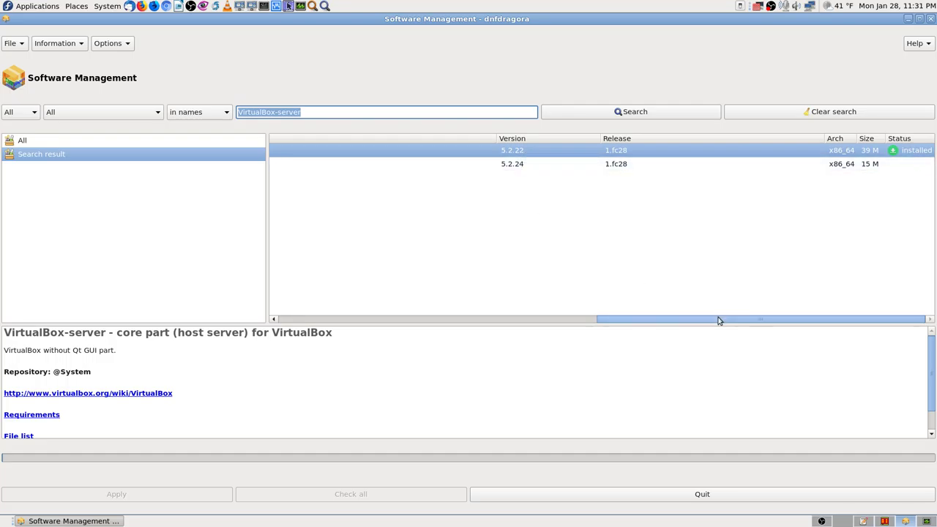
pyautogui.moveTo(717, 319); pyautogui.dragTo(222, 323)
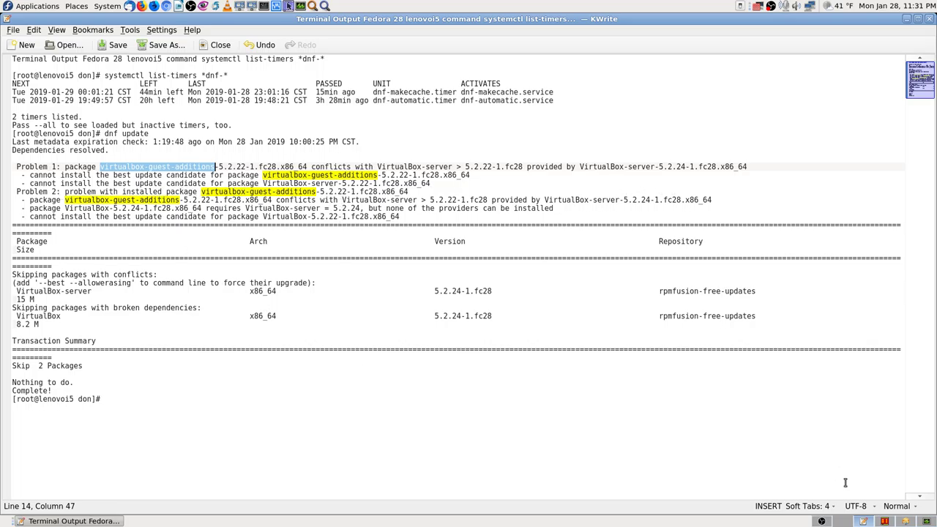
pyautogui.click(906, 521)
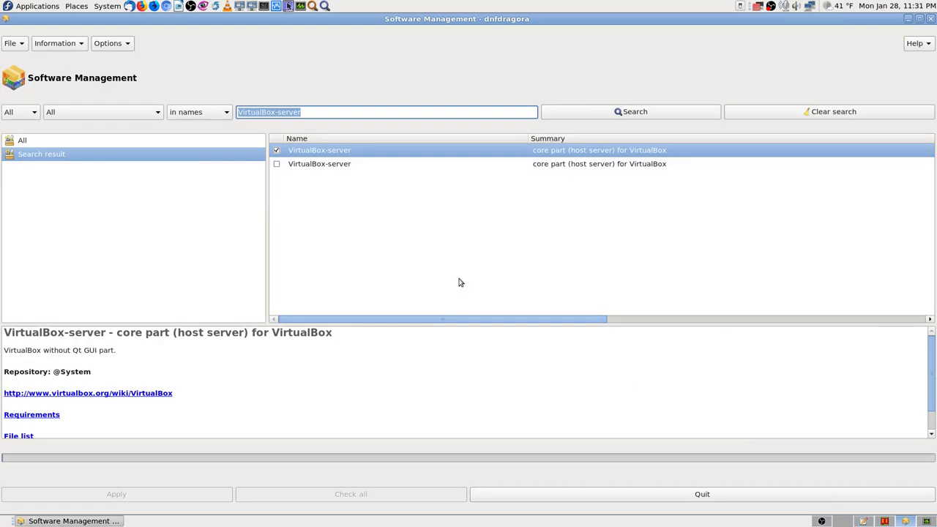
# Trim the search term to 'VirtualBox' and rerun the name search.
pyautogui.click(342, 109)
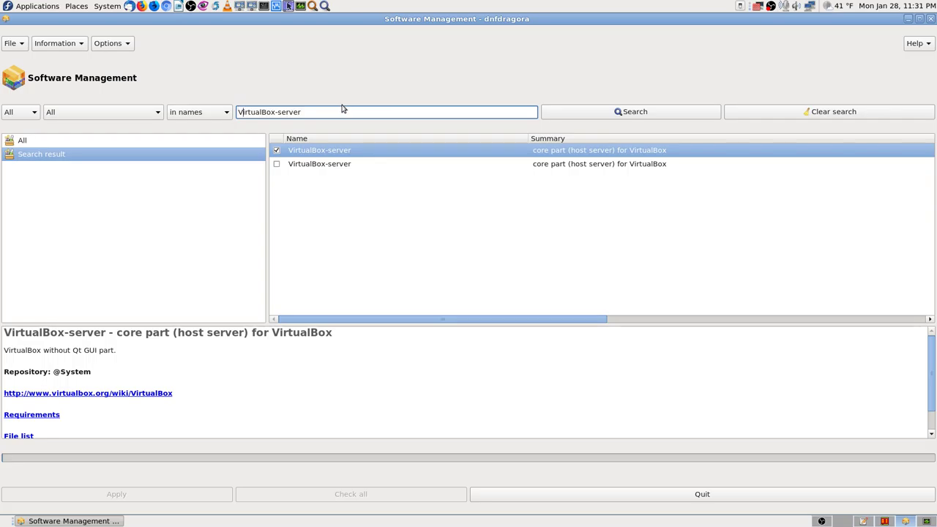
pyautogui.hotkey('shift', 'End')
pyautogui.press('Delete')
pyautogui.click(619, 113)
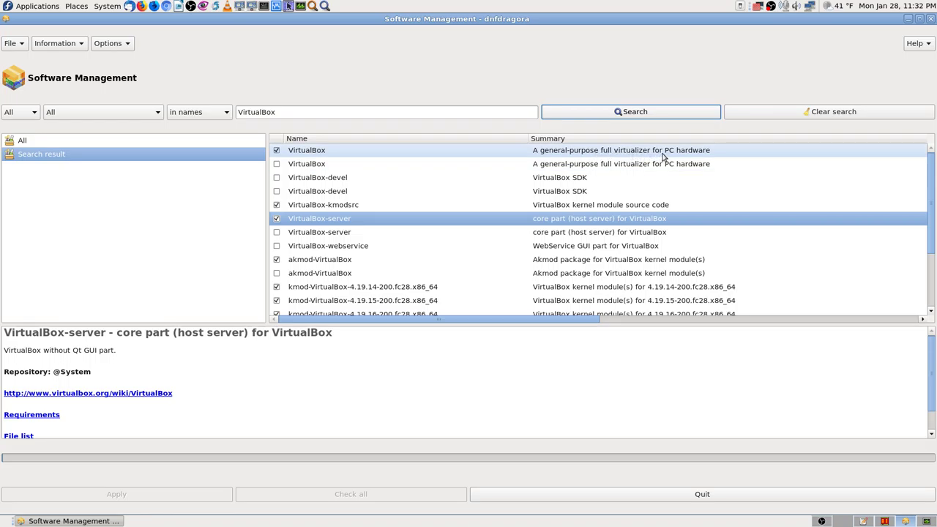
# View the VirtualBox and VirtualBox-kmodsrc details, then scroll down to the virtualbox-guest-additions entries.
pyautogui.click(656, 152)
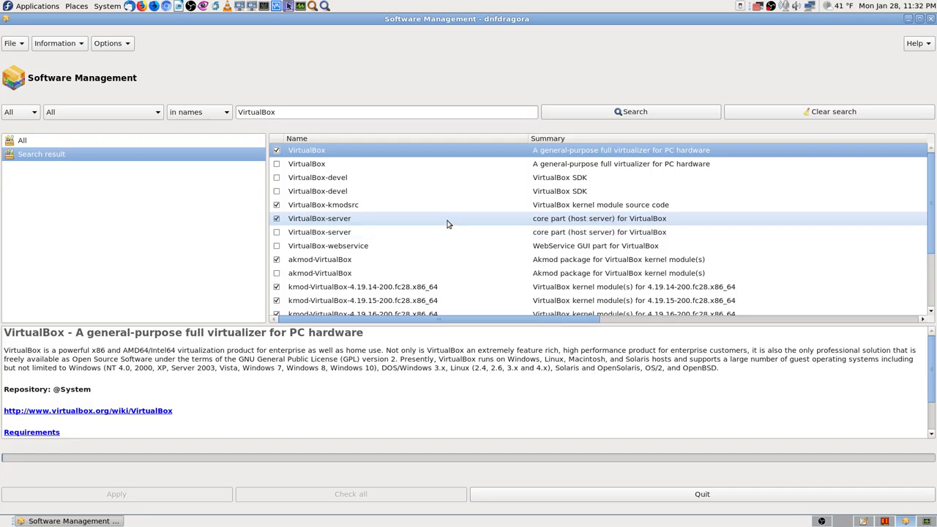
pyautogui.click(511, 208)
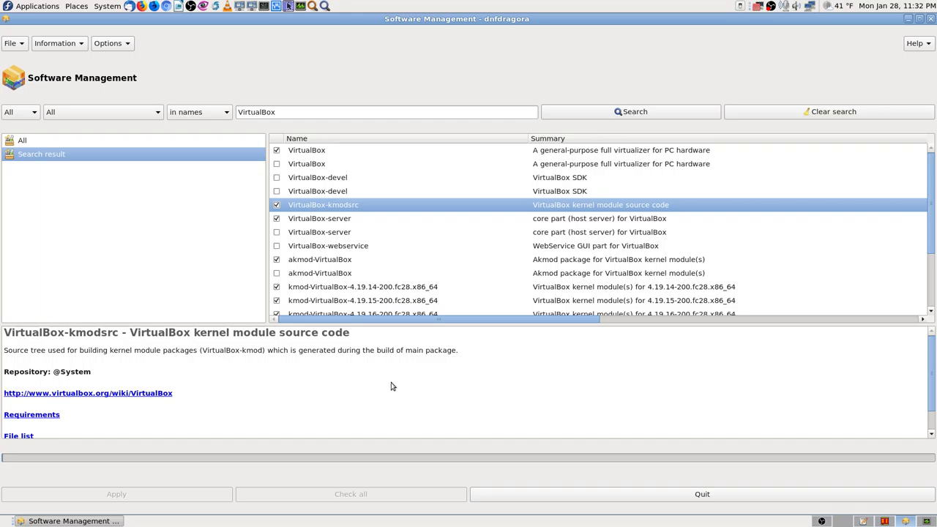
pyautogui.scroll(-1, 496, 246)
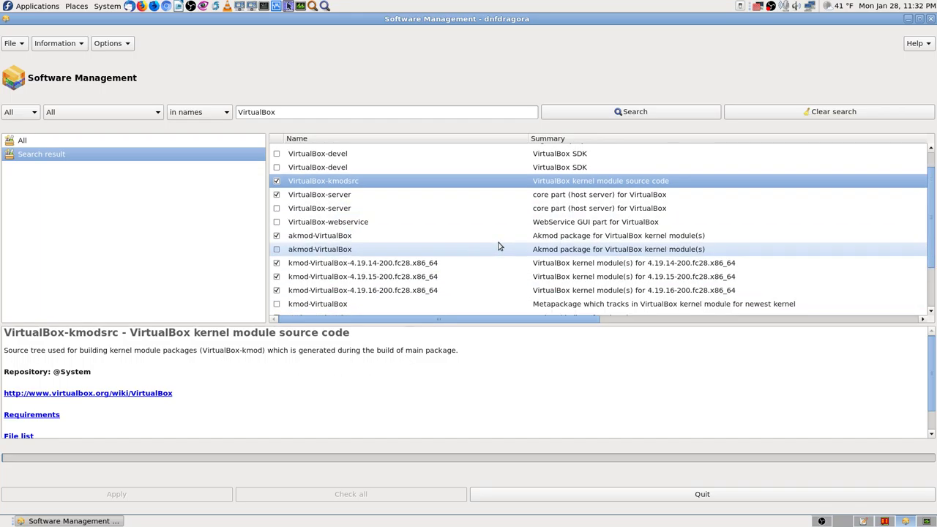
pyautogui.scroll(-1, 501, 250)
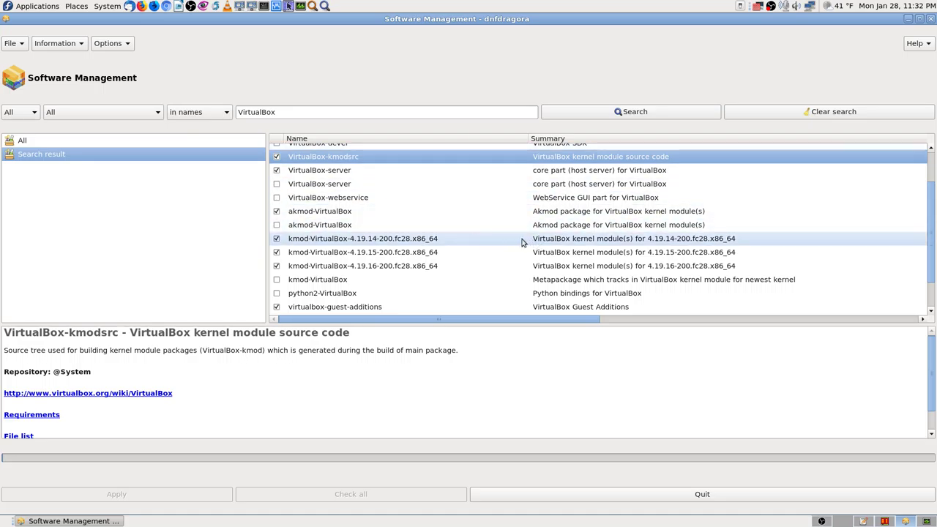
pyautogui.scroll(2, 513, 241)
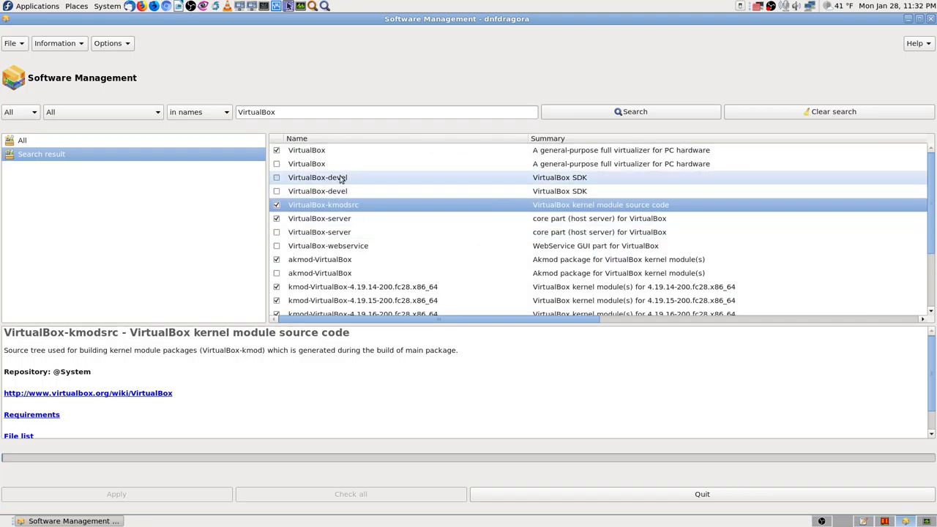
pyautogui.scroll(-2, 488, 268)
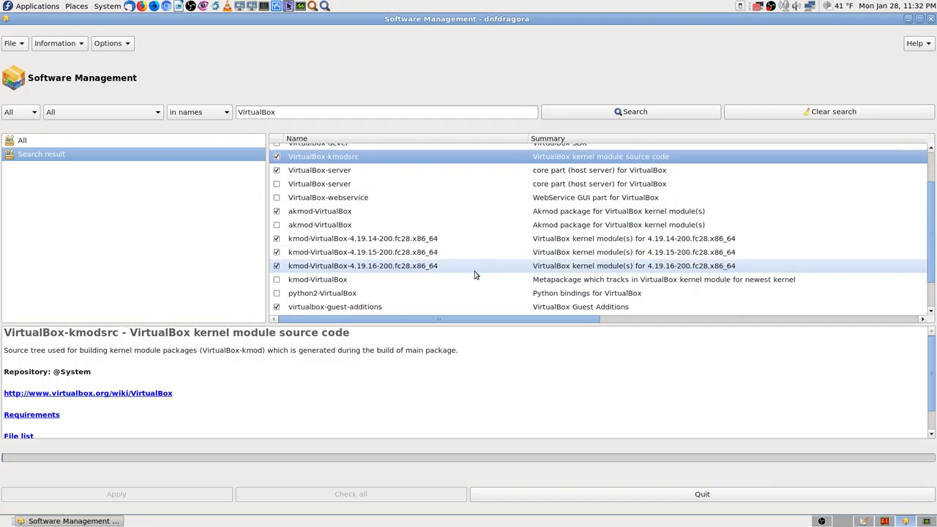
pyautogui.scroll(-1, 475, 274)
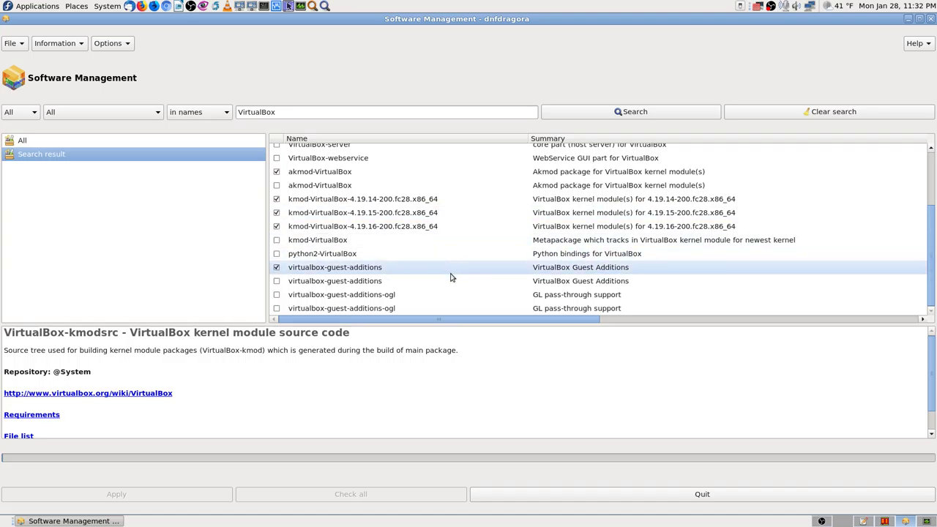
pyautogui.click(454, 274)
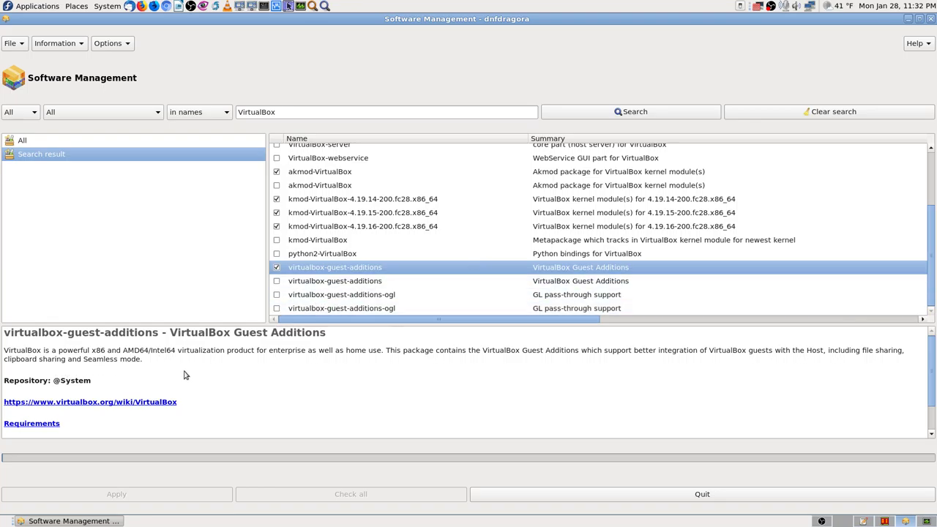
pyautogui.press('Print')
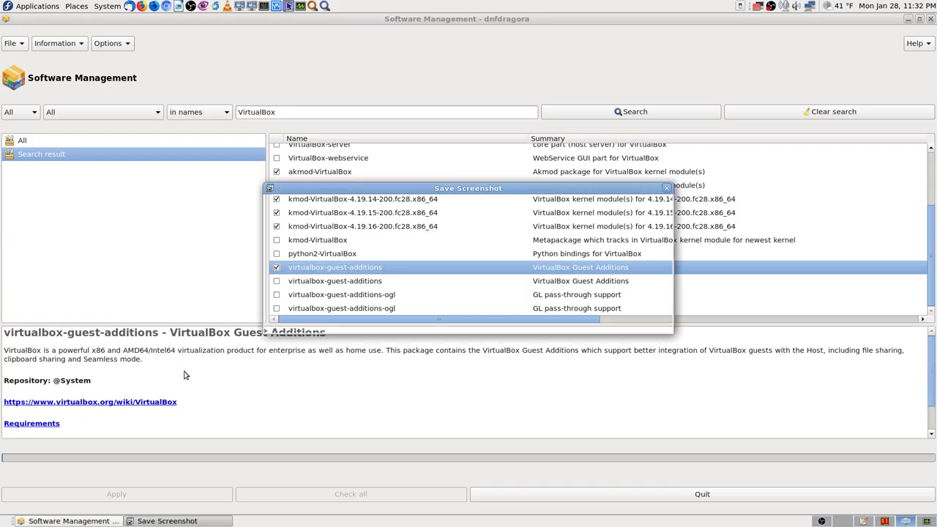
pyautogui.press('Return')
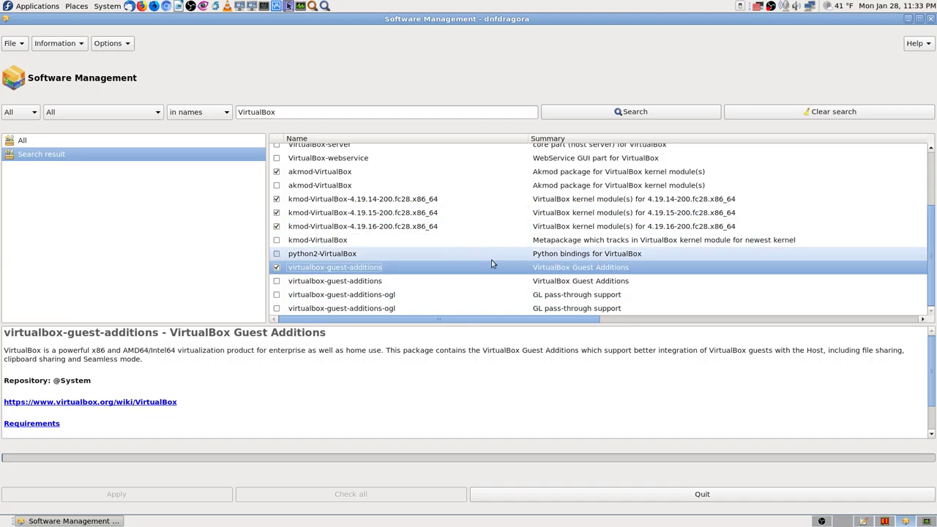
pyautogui.scroll(3, 468, 251)
pyautogui.scroll(-3, 469, 251)
pyautogui.scroll(3, 469, 251)
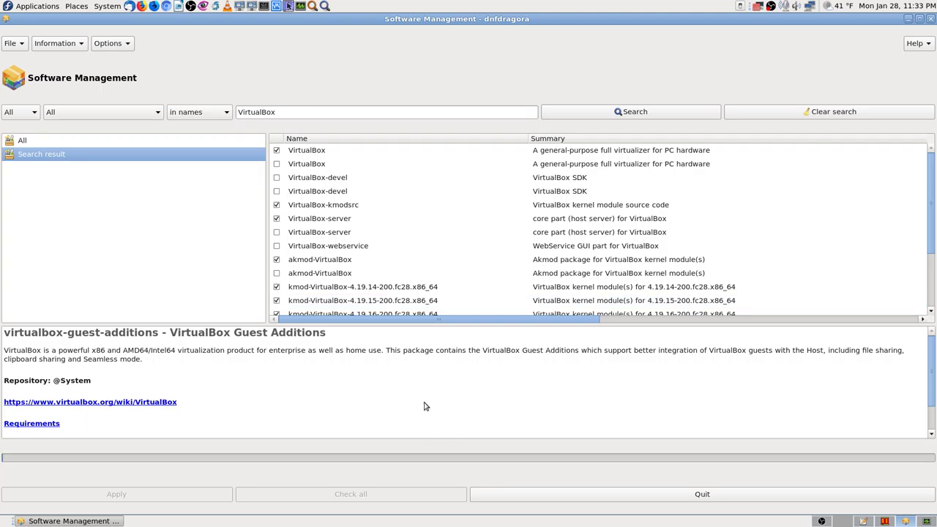
pyautogui.press('Print')
pyautogui.press('Return')
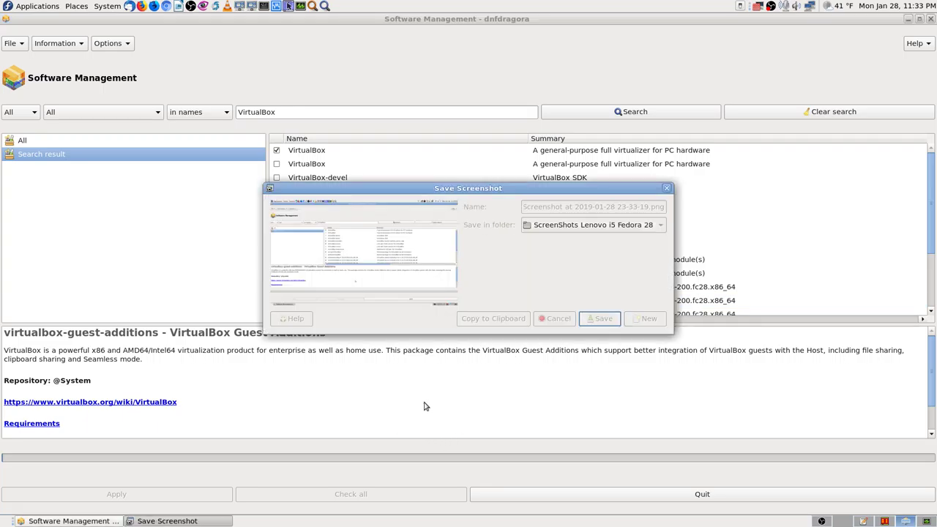
pyautogui.click(435, 315)
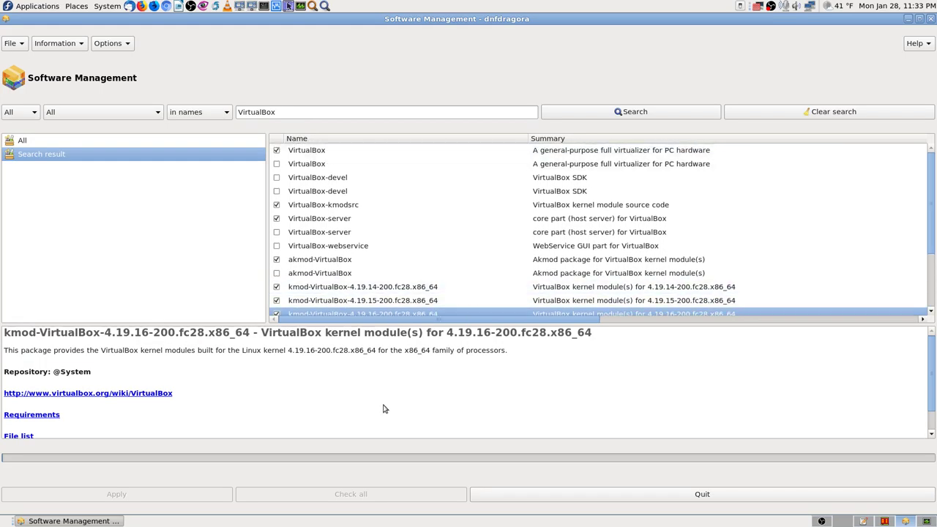
pyautogui.press('Print')
pyautogui.press('Return')
pyautogui.scroll(-4, 465, 167)
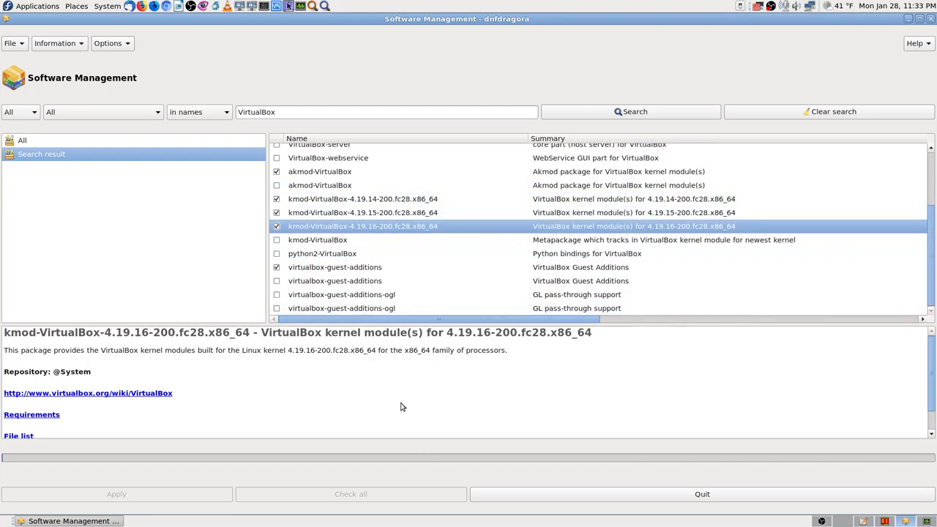
pyautogui.press('Print')
pyautogui.press('Return')
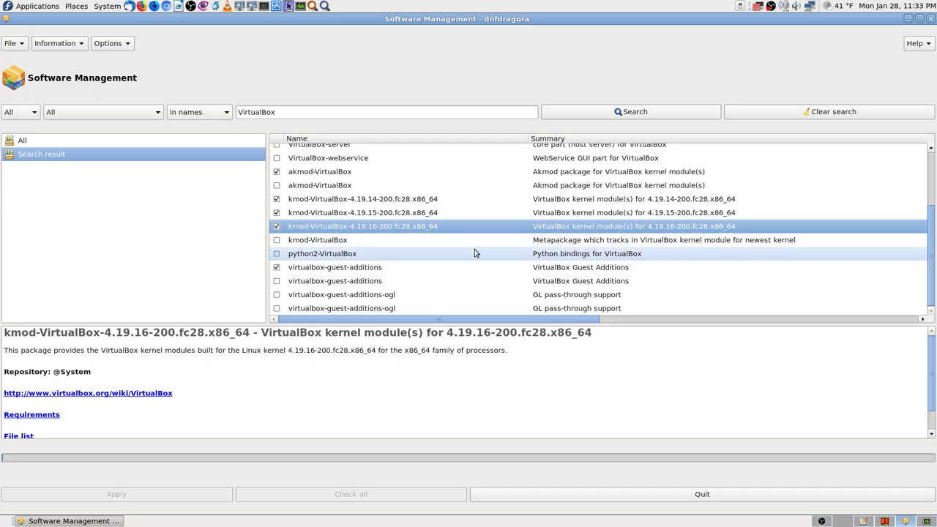
pyautogui.scroll(4, 475, 252)
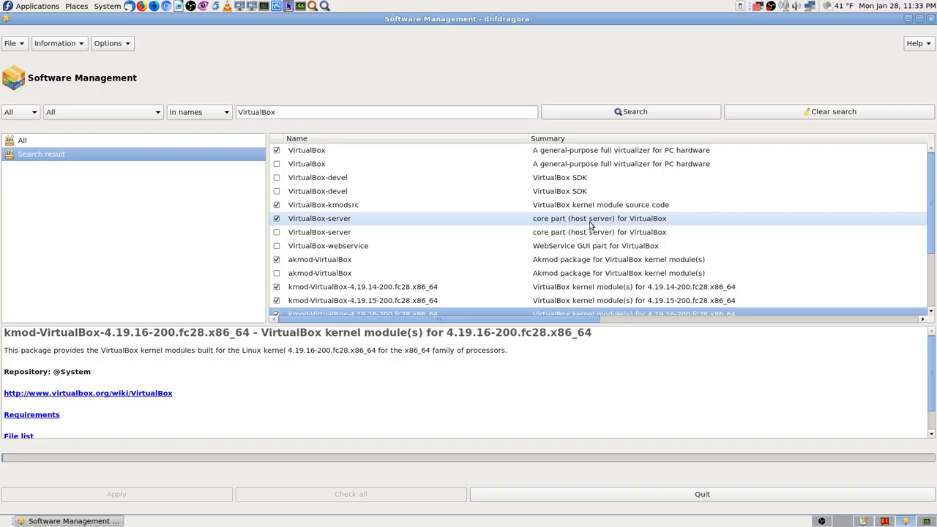
pyautogui.click(547, 221)
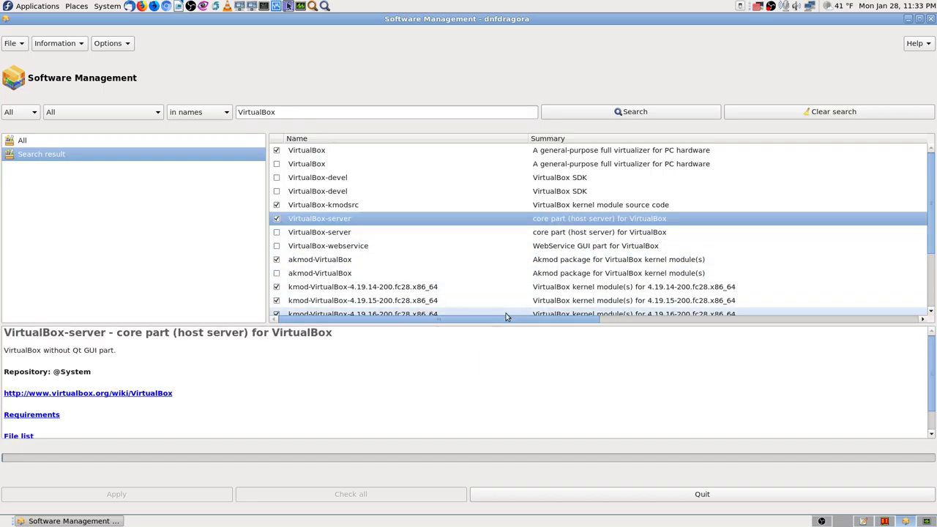
pyautogui.moveTo(498, 320); pyautogui.dragTo(264, 398)
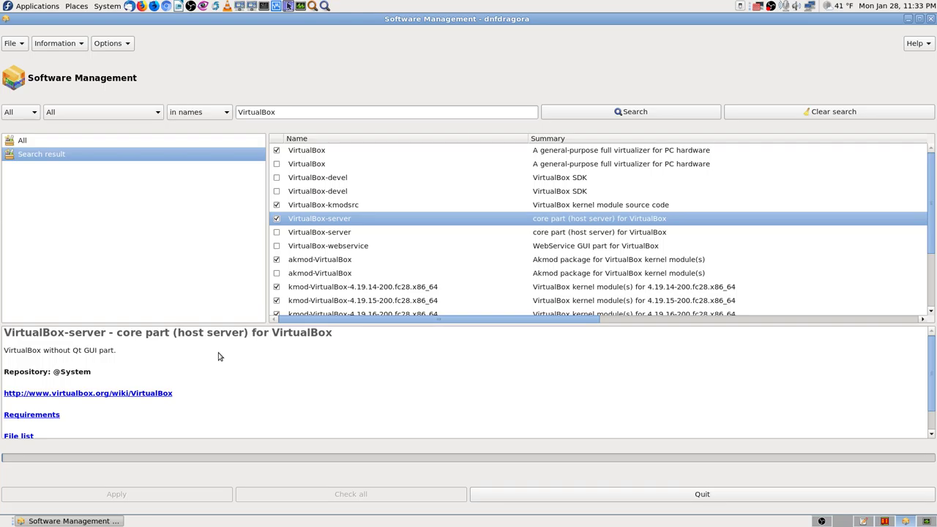
pyautogui.press('Print')
pyautogui.press('Escape')
pyautogui.scroll(-2, 410, 192)
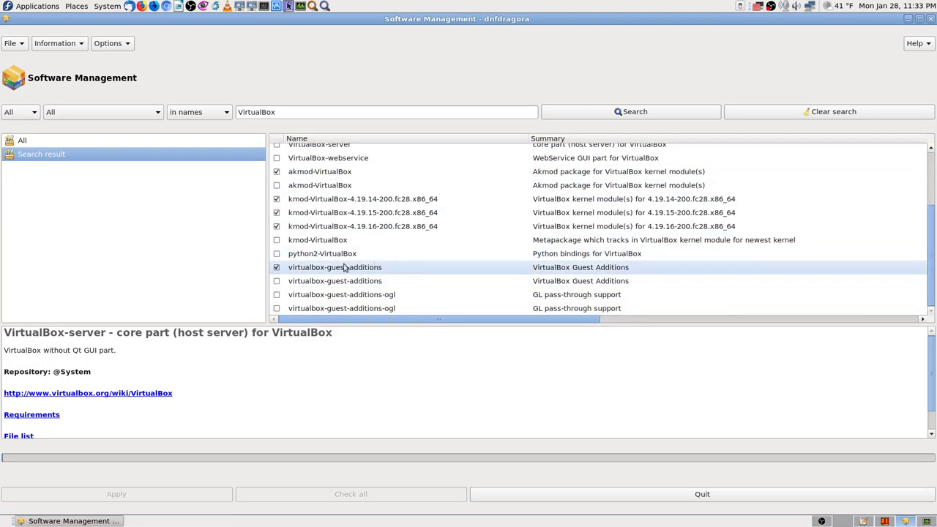
# Uncheck virtualbox-guest-additions to mark it for removal, screenshot it, and review the list.
pyautogui.click(278, 268)
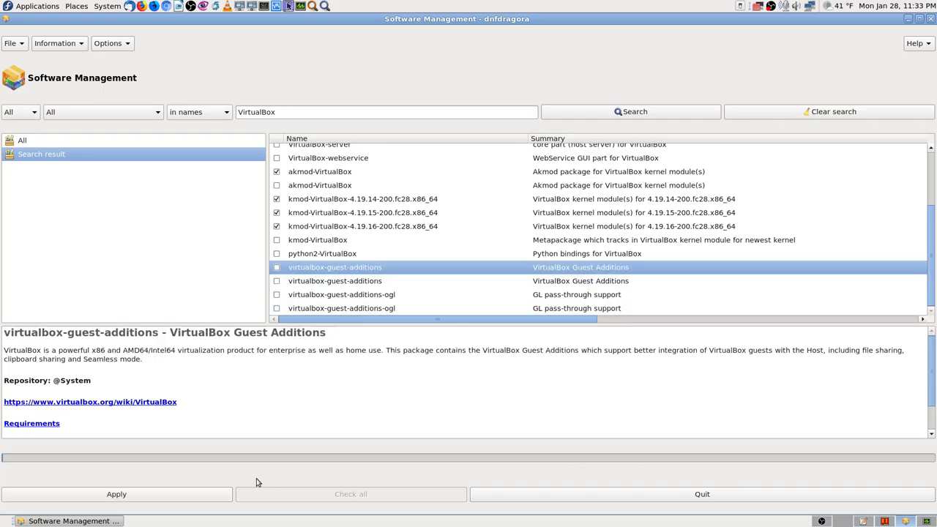
pyautogui.press('Print')
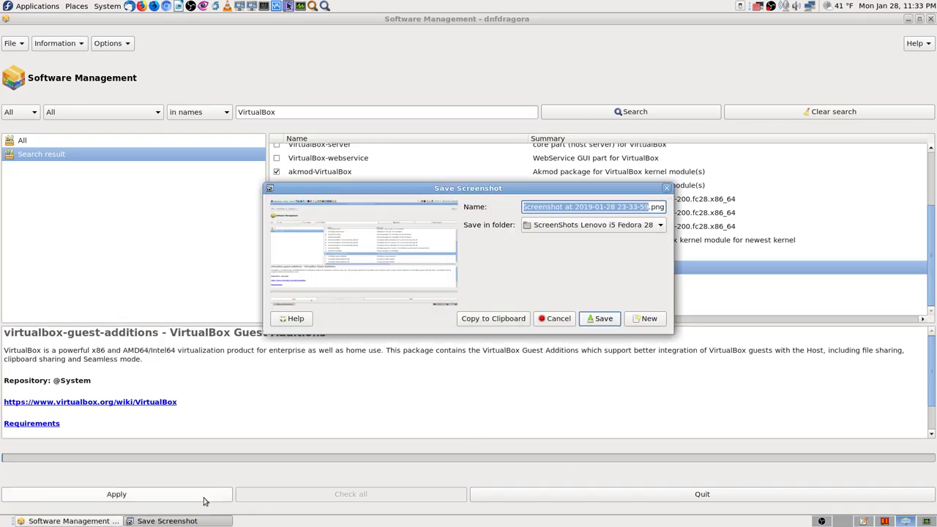
pyautogui.press('Return')
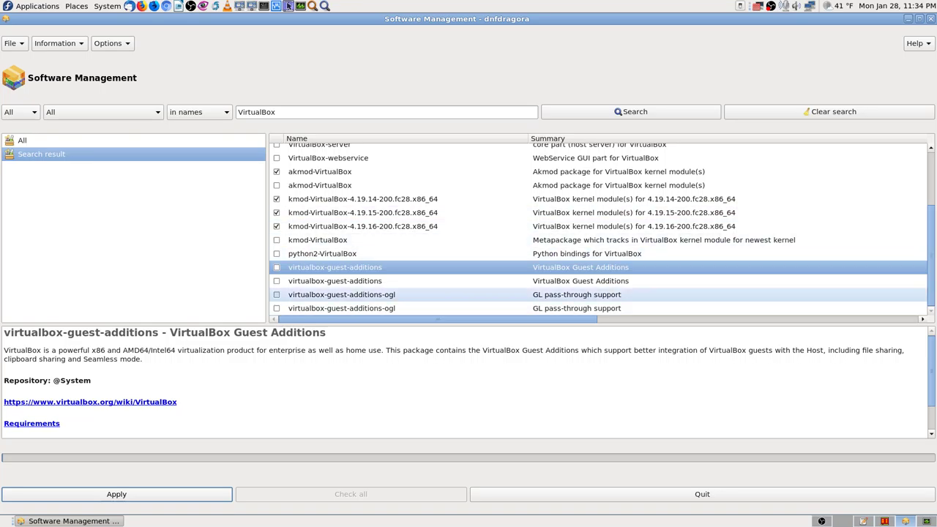
pyautogui.scroll(3, 399, 273)
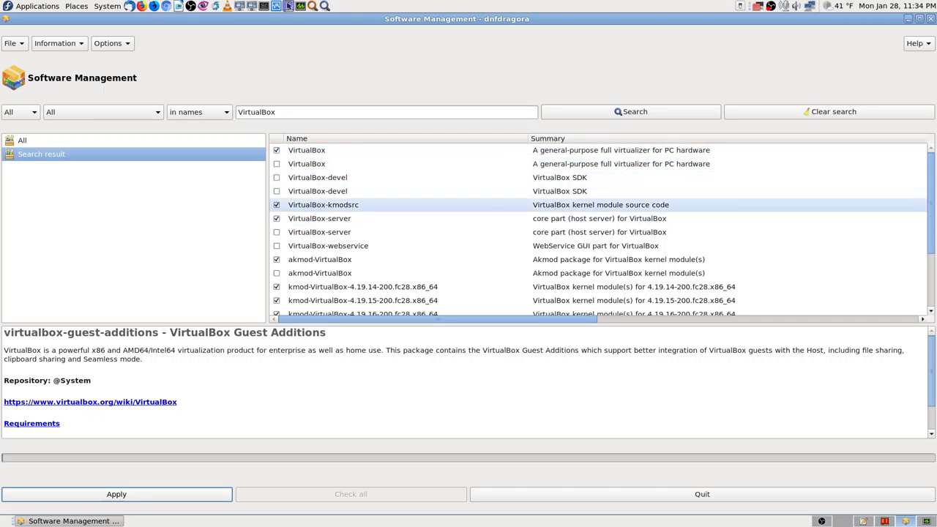
pyautogui.scroll(-3, 440, 232)
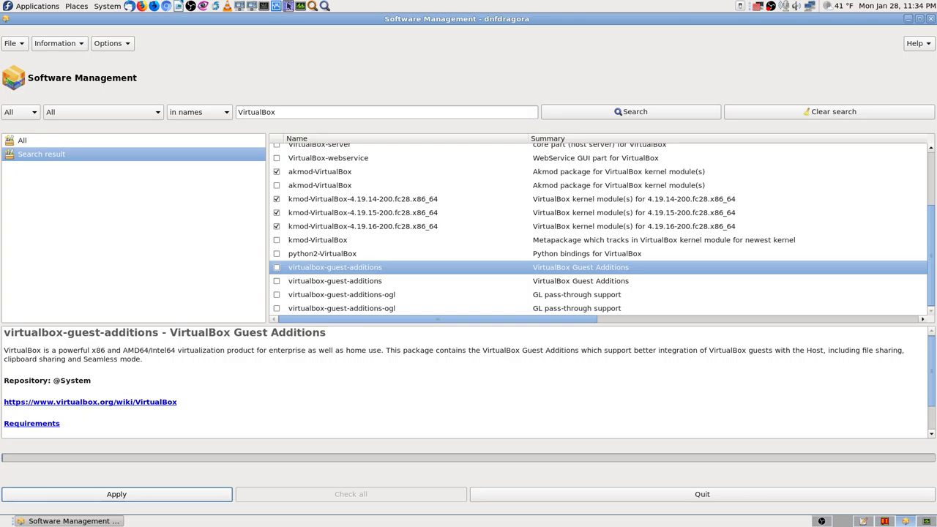
pyautogui.scroll(3, 366, 192)
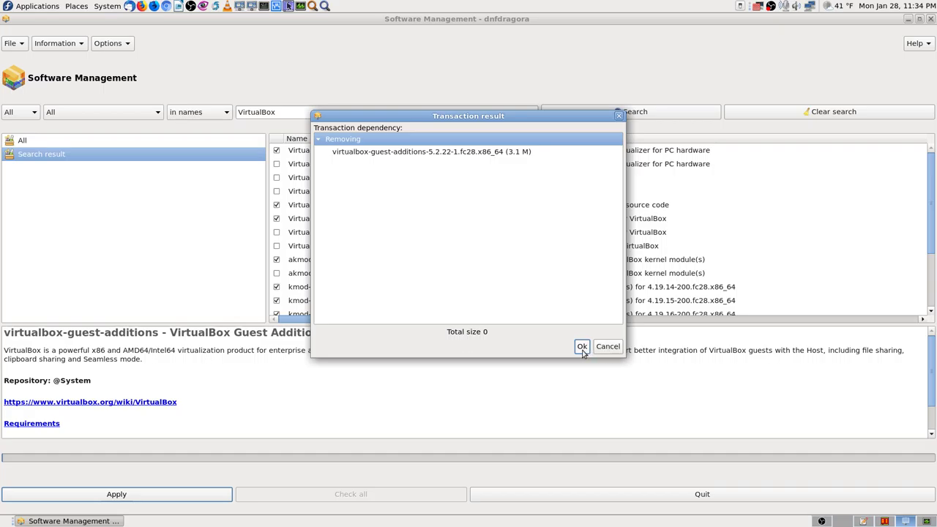
# Screenshot the removal summary, confirm it, and authenticate with the root password.
pyautogui.press('Print')
pyautogui.press('Return')
pyautogui.click(582, 347)
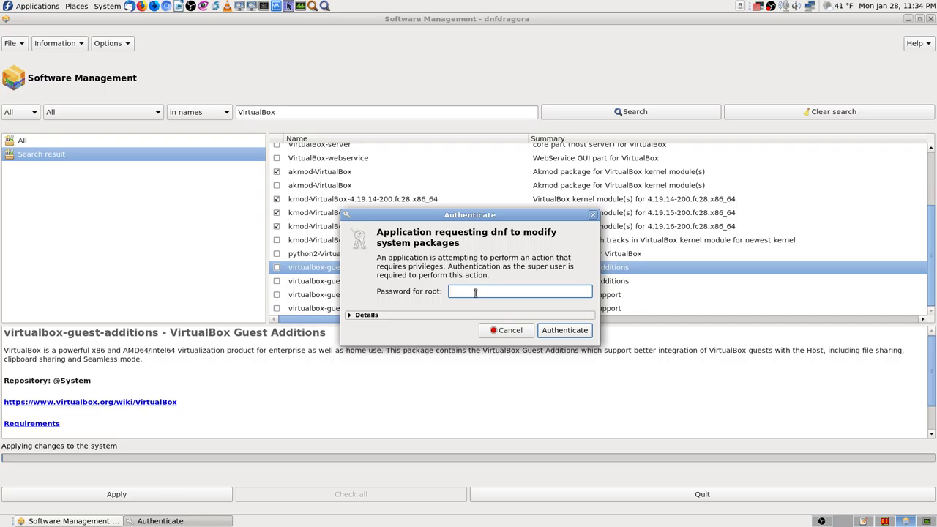
pyautogui.write('••')
pyautogui.write('●●●●●●●●●●●')
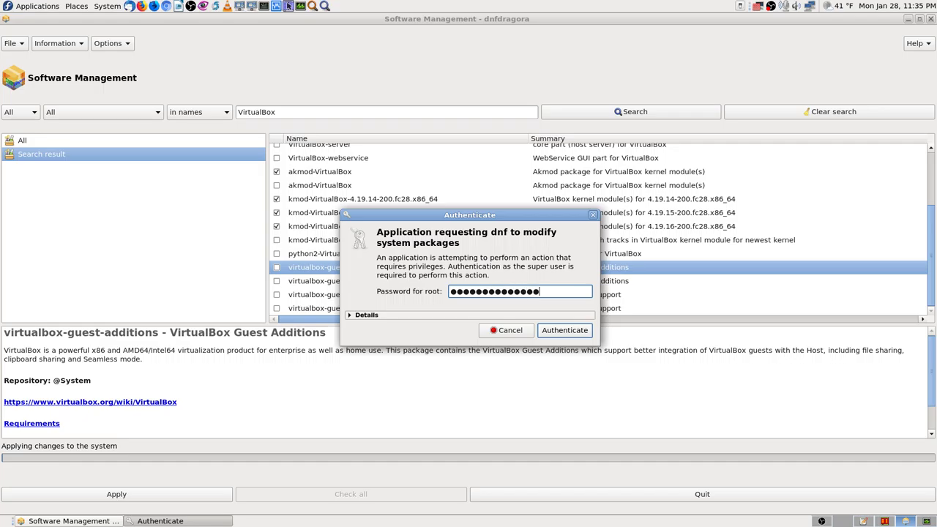
pyautogui.press('Return')
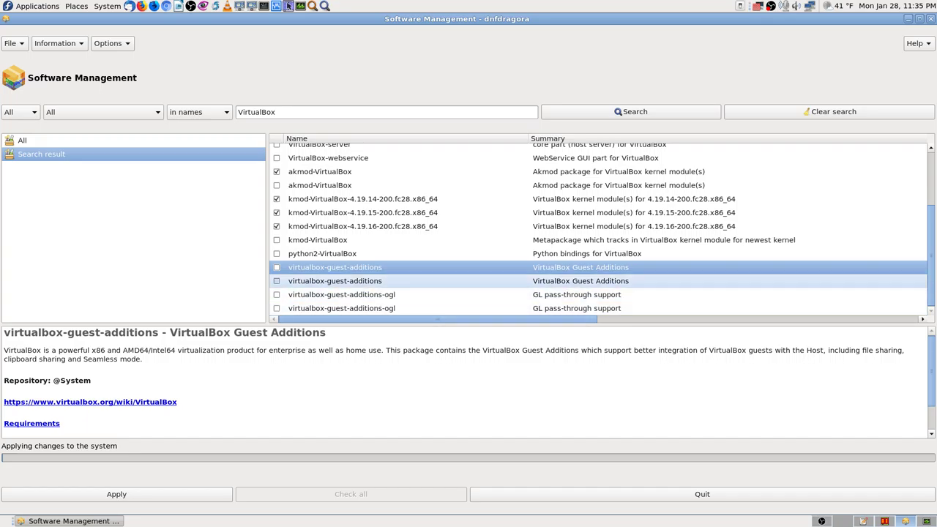
# Follow the virtualbox-guest-additions 5.2.22 removal progress to 100% and take a screenshot.
pyautogui.hscroll(5, 599, 227)
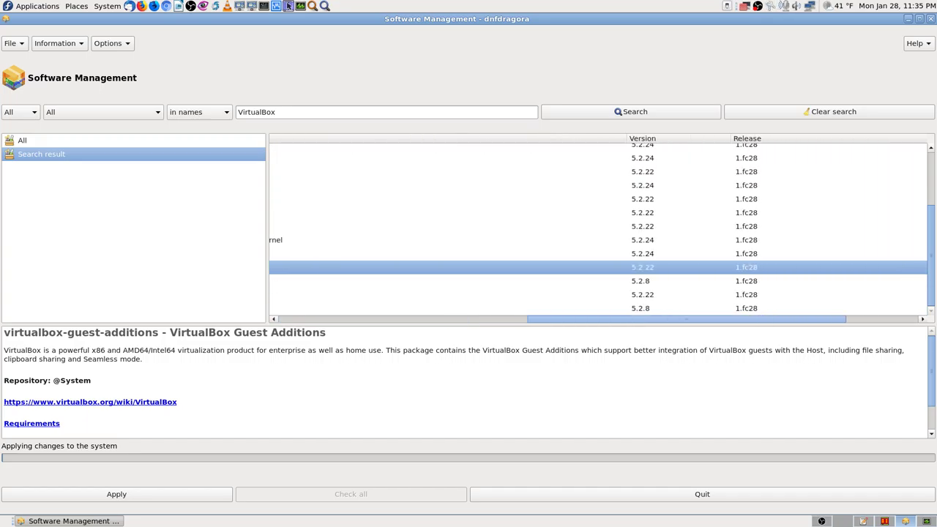
pyautogui.hscroll(3, 598, 227)
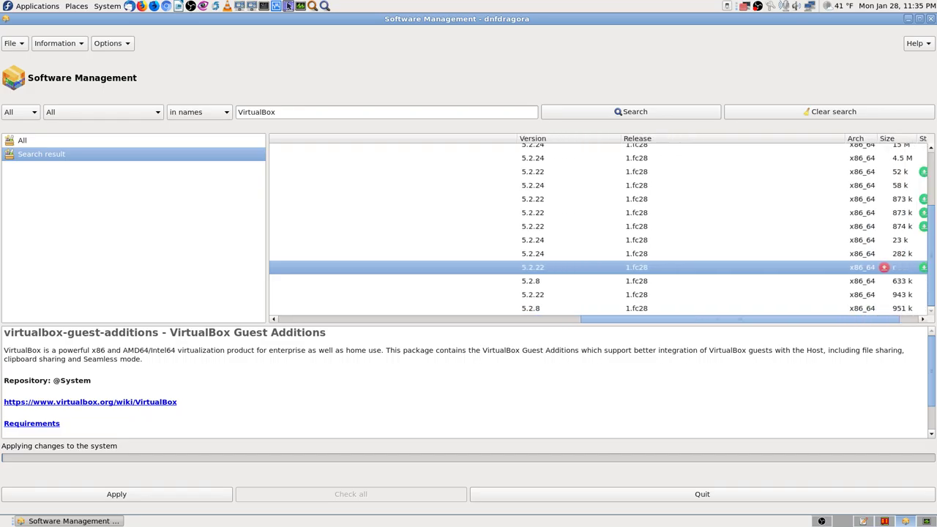
pyautogui.hscroll(1, 598, 227)
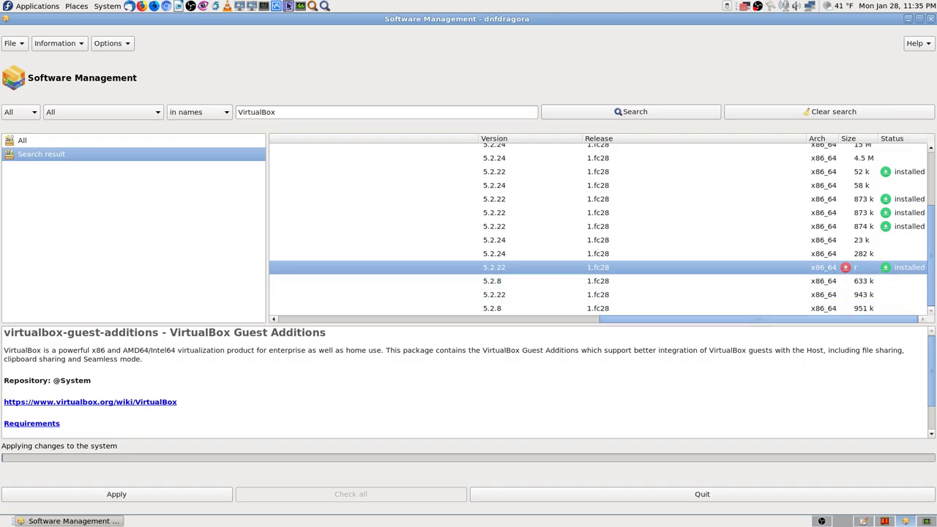
pyautogui.hscroll(-5, 599, 227)
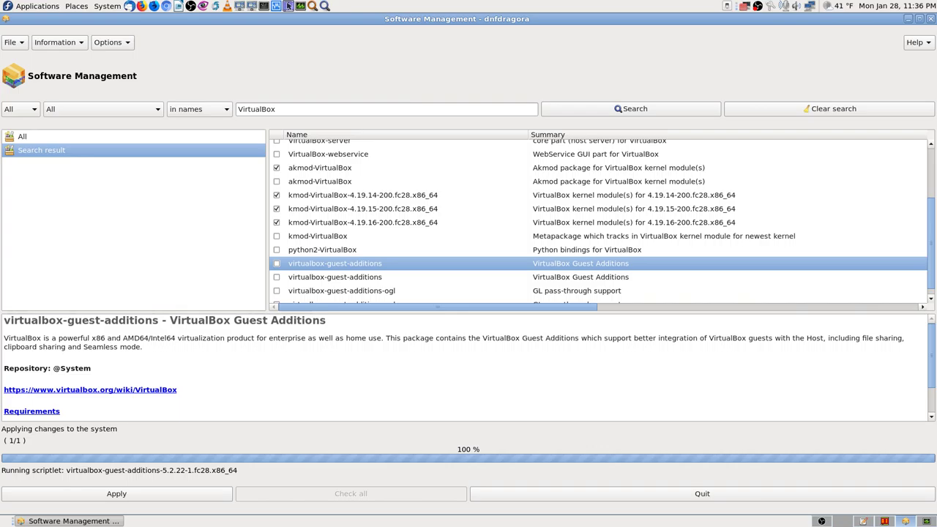
pyautogui.click(289, 5)
pyautogui.press('Return')
# Open Application Finder on an empty workspace and try searches for 'record' and 'desktop'.
pyautogui.click(842, 522)
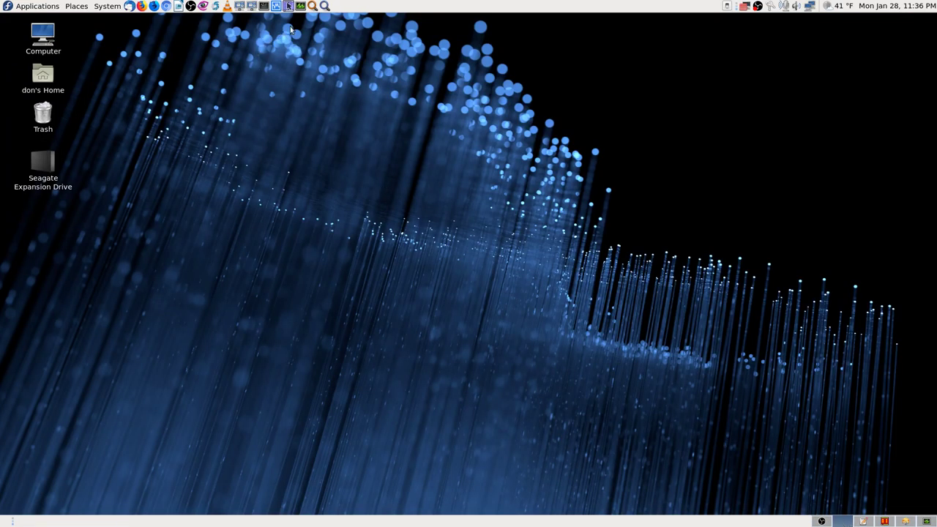
pyautogui.click(325, 6)
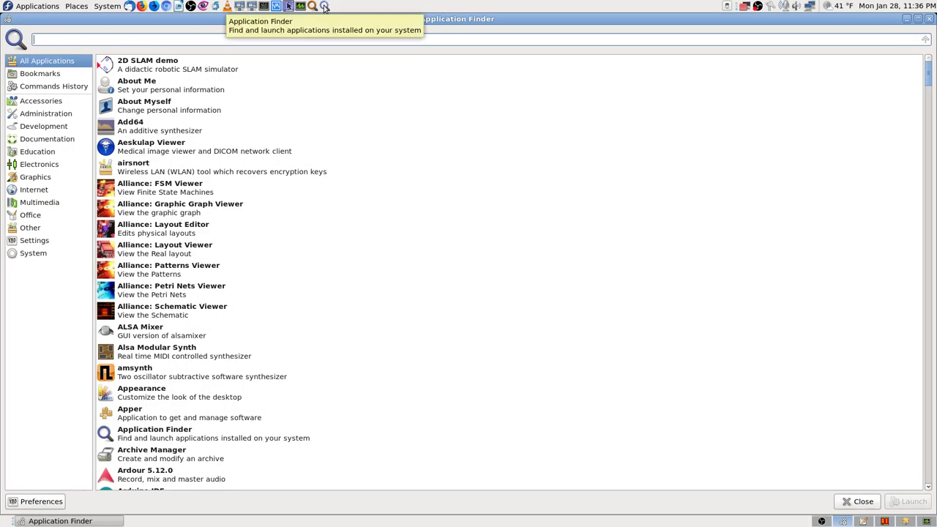
pyautogui.write('record')
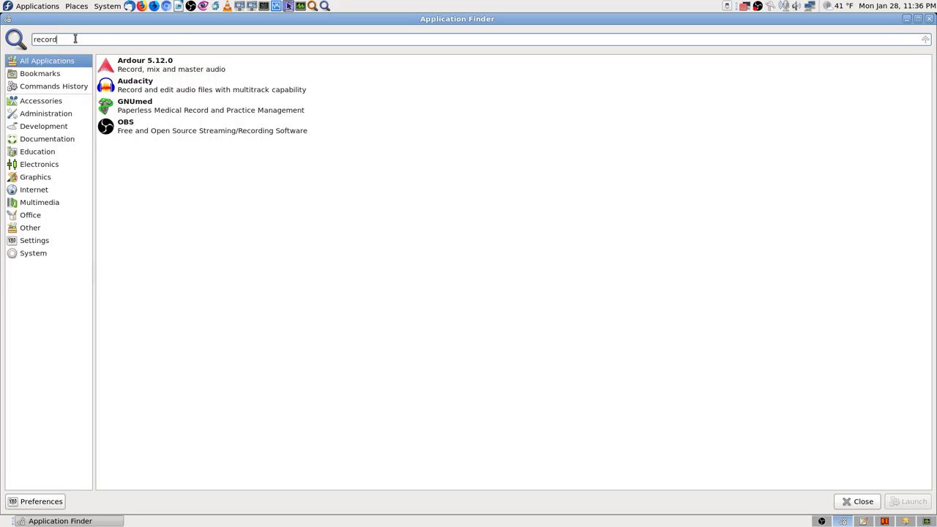
pyautogui.moveTo(149, 109)
pyautogui.press('BackSpace')
pyautogui.press('BackSpace')
pyautogui.press('BackSpace')
pyautogui.press('BackSpace')
pyautogui.press('BackSpace')
pyautogui.press('BackSpace')
pyautogui.write('desktop')
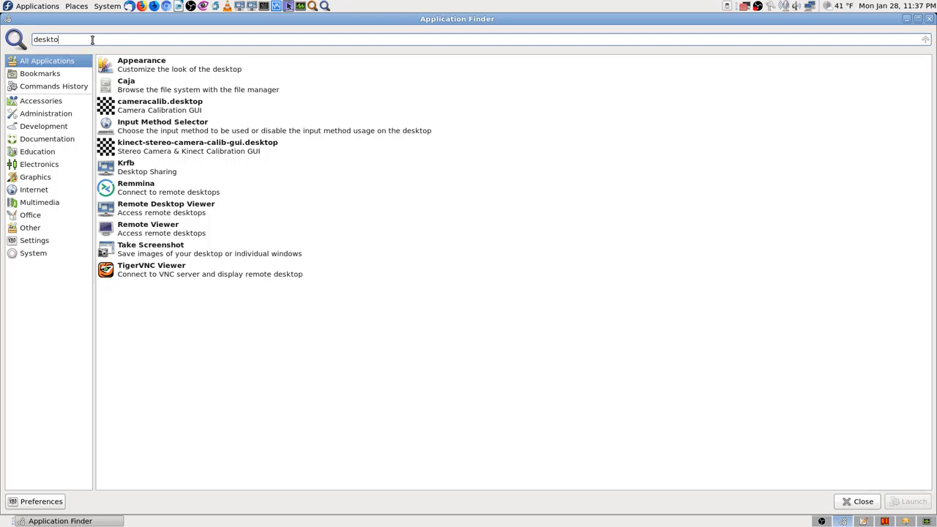
pyautogui.press('BackSpace')
pyautogui.press('BackSpace')
pyautogui.press('BackSpace')
pyautogui.press('BackSpace')
pyautogui.press('BackSpace')
pyautogui.press('BackSpace')
pyautogui.press('BackSpace')
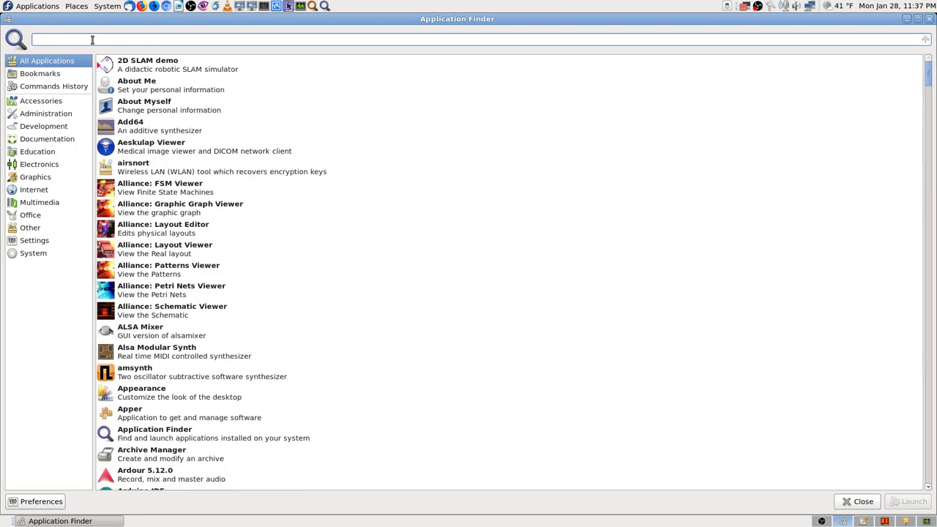
# Try 'recordmy' and 'my' searches, then clear the field to list all applications.
pyautogui.write('recordmy')
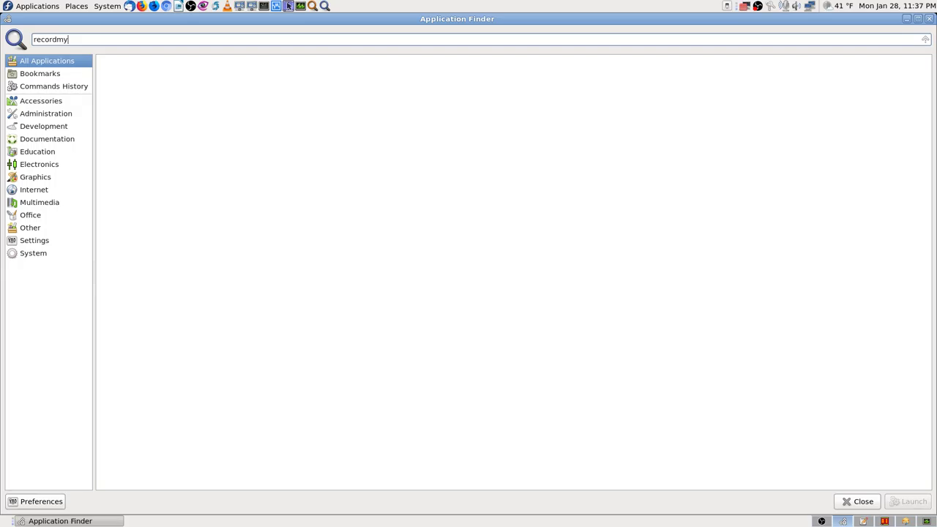
pyautogui.press('BackSpace')
pyautogui.press('BackSpace')
pyautogui.press('BackSpace')
pyautogui.press('BackSpace')
pyautogui.press('BackSpace')
pyautogui.press('BackSpace')
pyautogui.press('BackSpace')
pyautogui.press('BackSpace')
pyautogui.write('my')
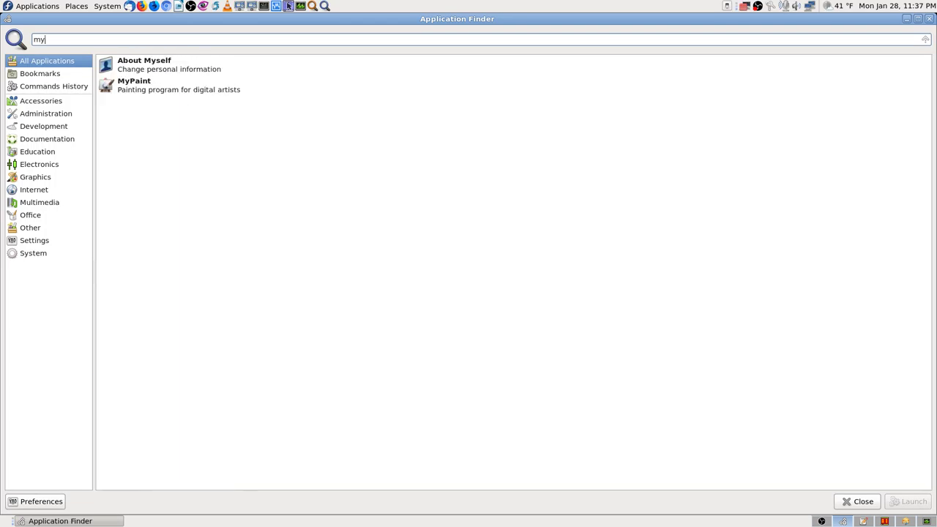
pyautogui.press('BackSpace')
pyautogui.press('BackSpace')
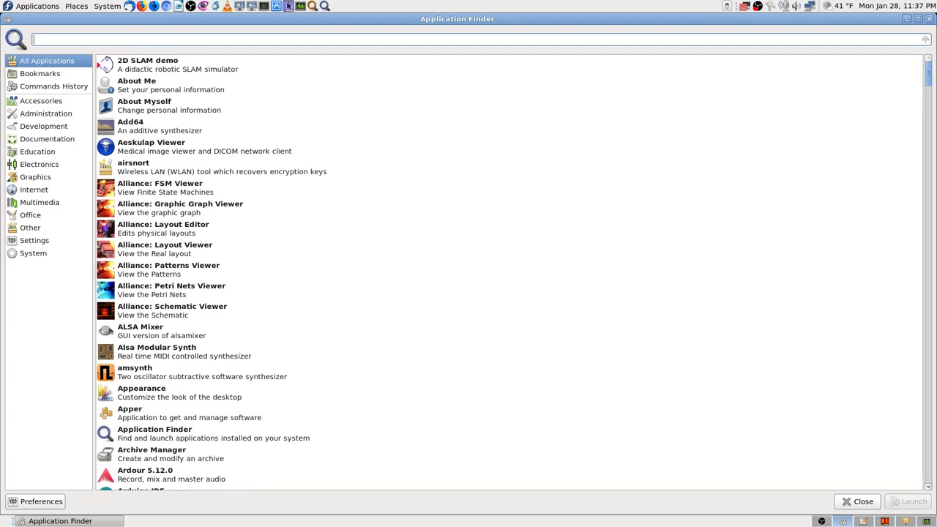
# Look up 'gtk' and 'record' in Application Finder, clear the search, and close the finder.
pyautogui.write('gtk')
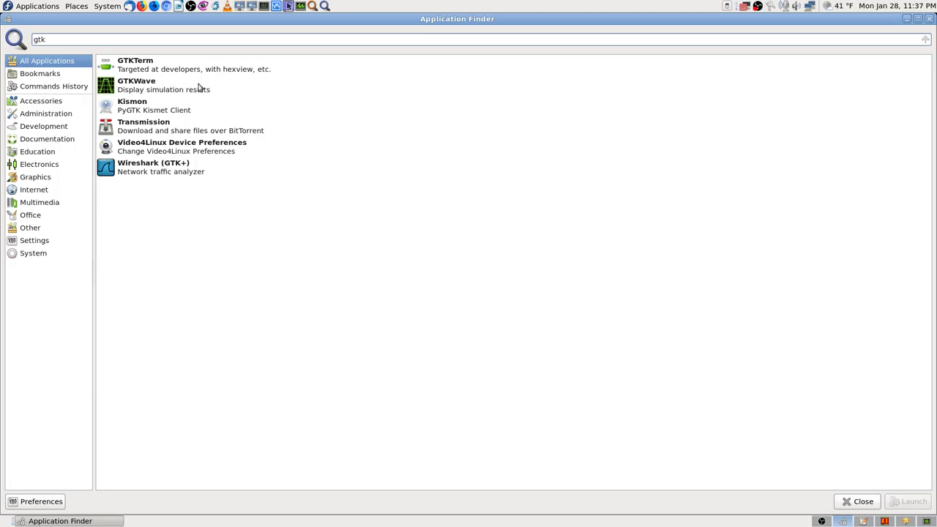
pyautogui.moveTo(150, 91)
pyautogui.moveTo(144, 70)
pyautogui.press('BackSpace')
pyautogui.press('BackSpace')
pyautogui.write('record')
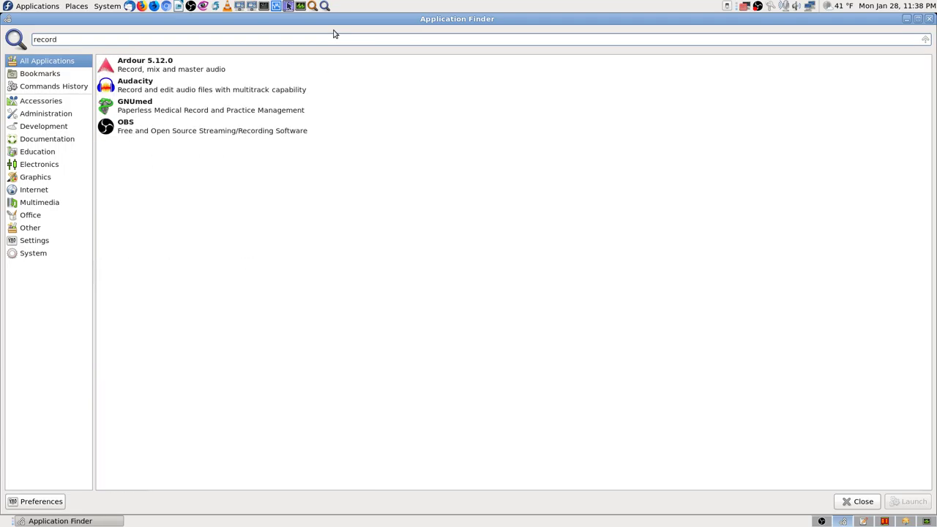
pyautogui.press('BackSpace')
pyautogui.press('BackSpace')
pyautogui.press('BackSpace')
pyautogui.press('BackSpace')
pyautogui.press('BackSpace')
pyautogui.press('BackSpace')
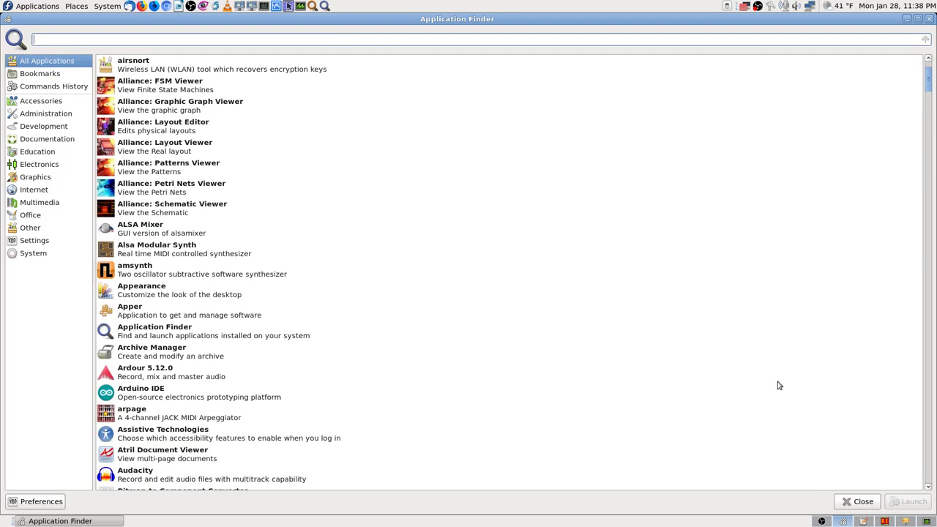
pyautogui.click(857, 502)
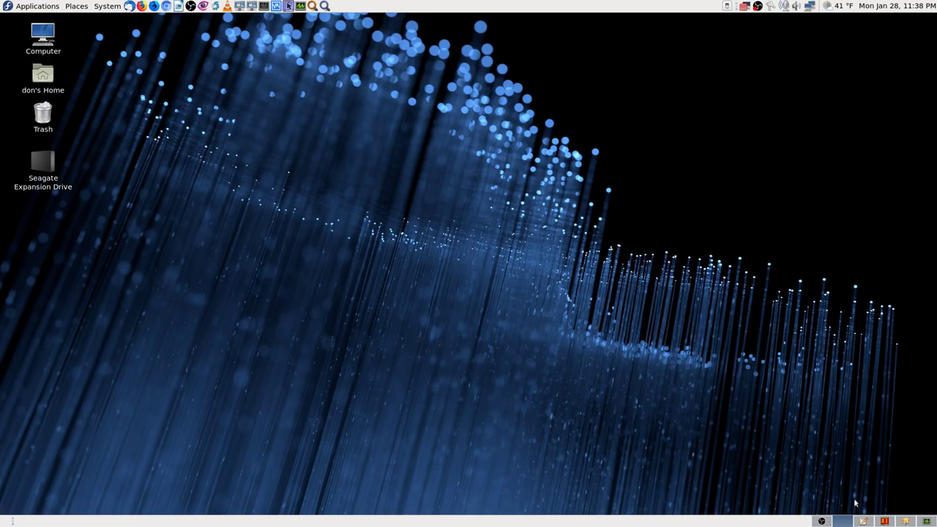
# Bring dnfdragora back, scroll the VirtualBox results sideways, and show the second akmod-VirtualBox package's details.
pyautogui.click(906, 523)
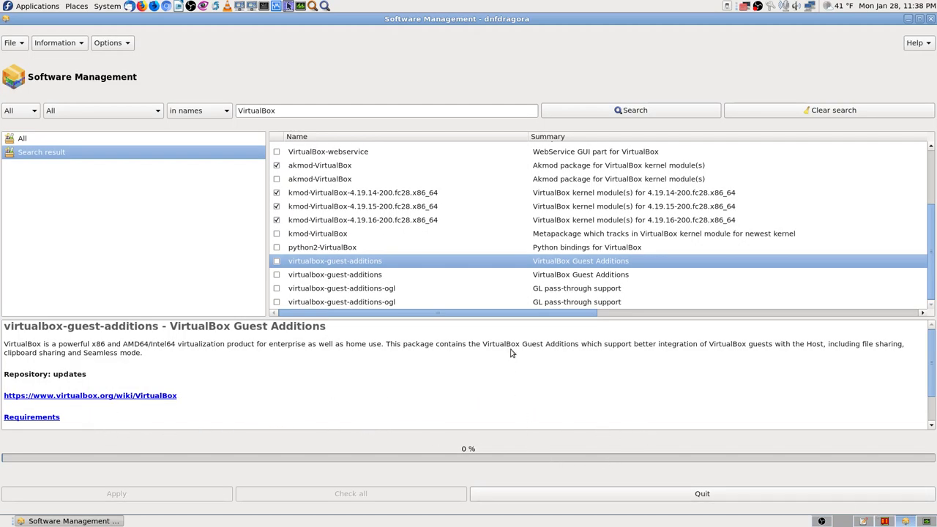
pyautogui.moveTo(542, 315); pyautogui.dragTo(906, 328)
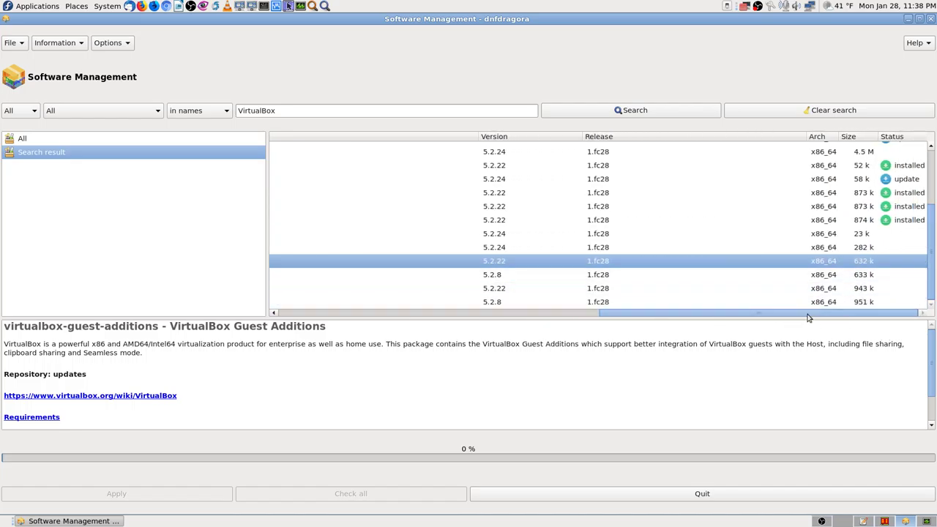
pyautogui.moveTo(810, 316)
pyautogui.mouseDown()
pyautogui.moveTo(346, 321)
pyautogui.moveTo(812, 316)
pyautogui.mouseUp()
pyautogui.scroll(1, 900, 265)
pyautogui.click(842, 226)
pyautogui.moveTo(738, 317); pyautogui.dragTo(796, 310)
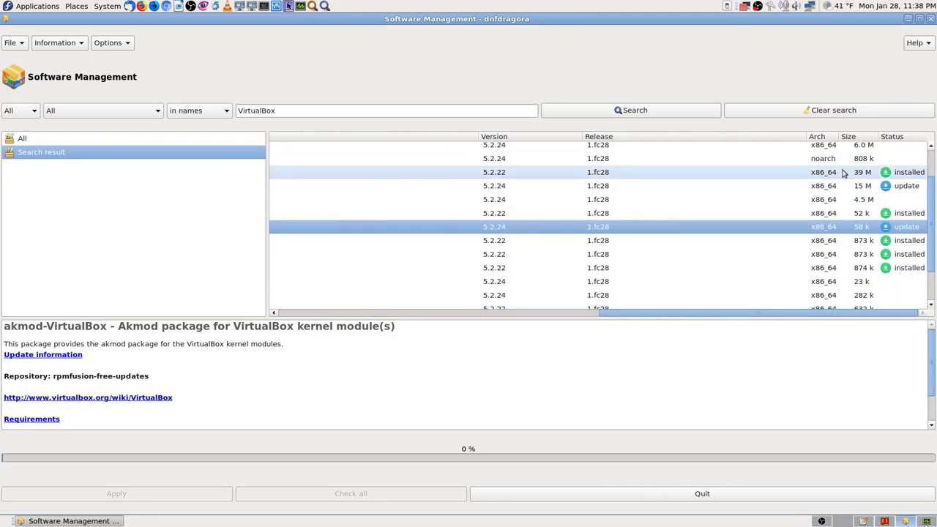
pyautogui.scroll(1, 762, 285)
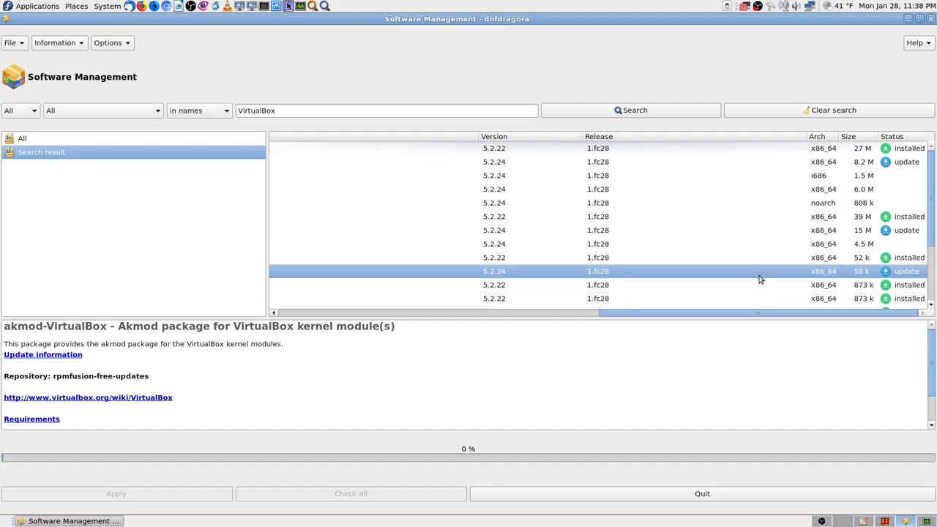
pyautogui.moveTo(759, 315); pyautogui.dragTo(321, 317)
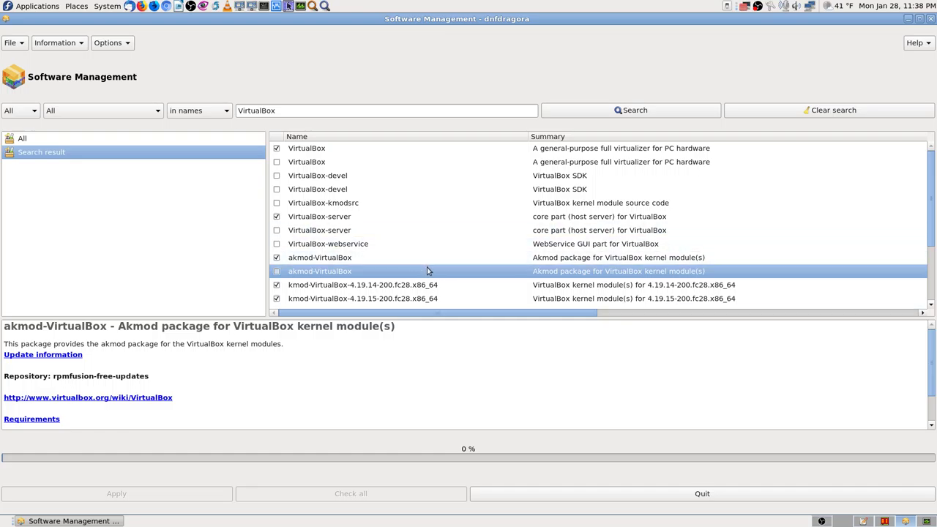
pyautogui.click(299, 110)
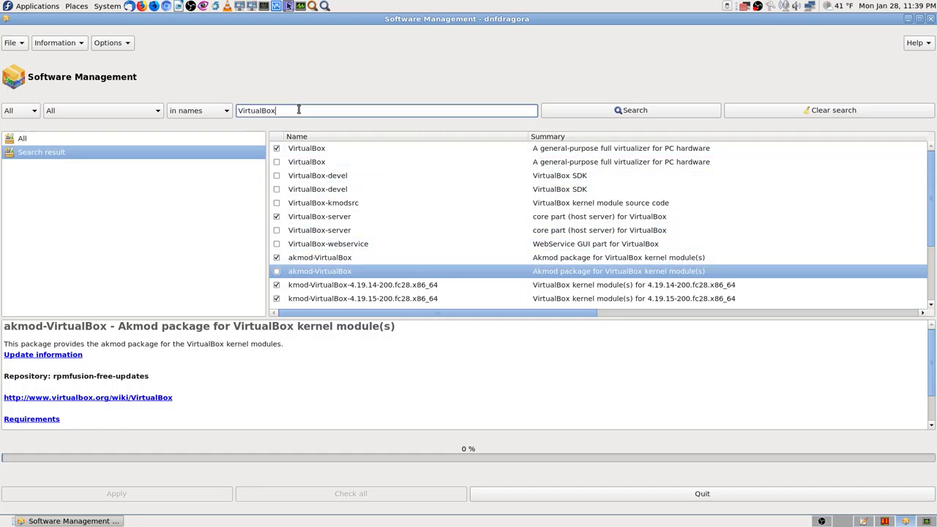
# Replace the VirtualBox search term and search package names for obs.
pyautogui.press('BackSpace')
pyautogui.press('BackSpace')
pyautogui.press('BackSpace')
pyautogui.press('BackSpace')
pyautogui.press('BackSpace')
pyautogui.press('BackSpace')
pyautogui.press('BackSpace')
pyautogui.press('BackSpace')
pyautogui.press('BackSpace')
pyautogui.write('dioa')
pyautogui.click(597, 110)
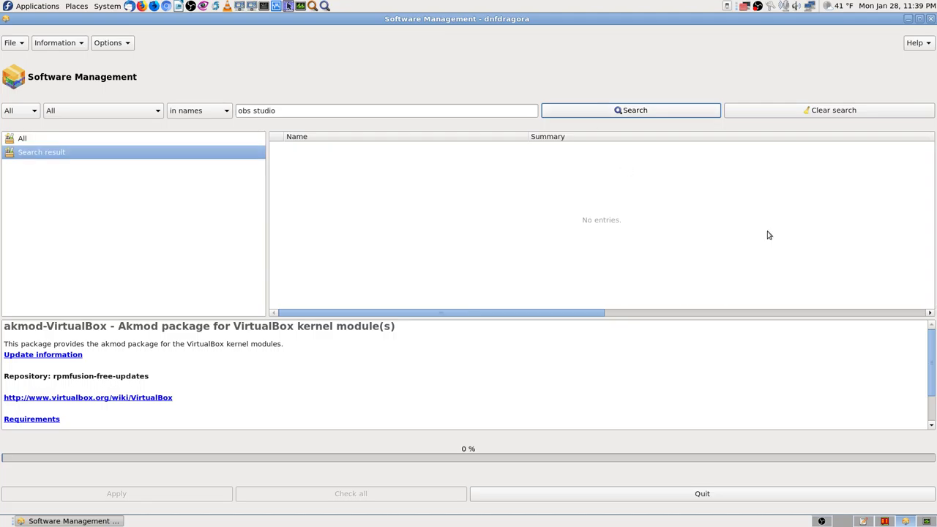
pyautogui.click(250, 110)
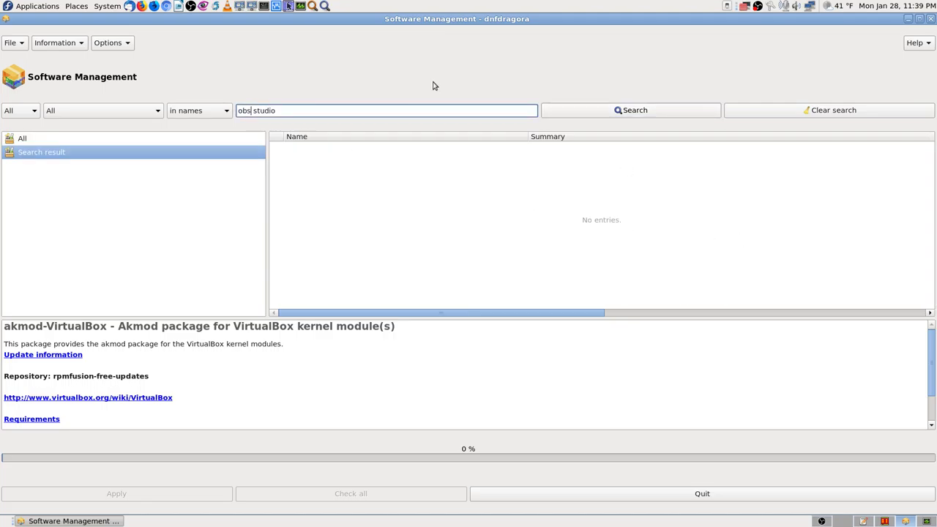
pyautogui.press('Delete')
pyautogui.press('Delete')
pyautogui.press('Delete')
pyautogui.press('Delete')
pyautogui.press('Delete')
pyautogui.press('Delete')
pyautogui.press('Delete')
pyautogui.click(654, 116)
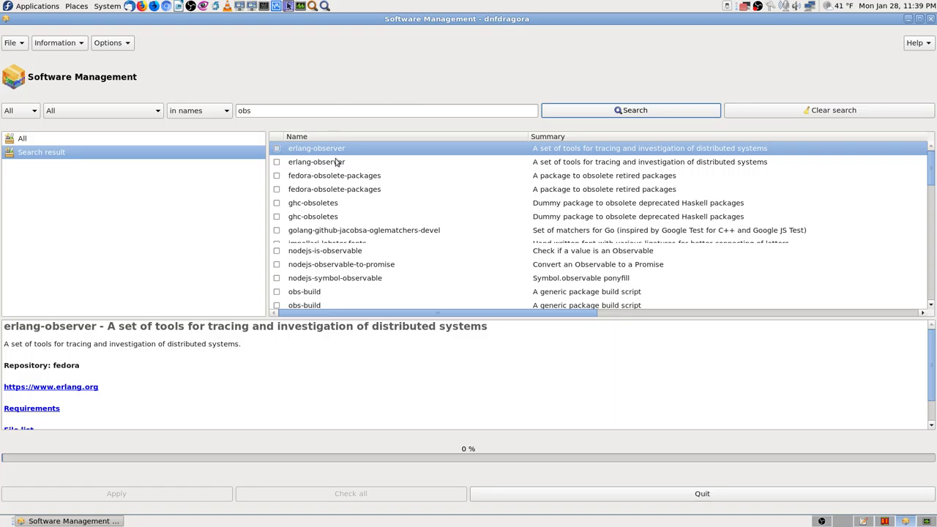
# Show the installed obs-studio 22.0.3 package's details, widening the list to see version and status.
pyautogui.scroll(-3, 504, 241)
pyautogui.scroll(2, 619, 270)
pyautogui.scroll(-4, 446, 268)
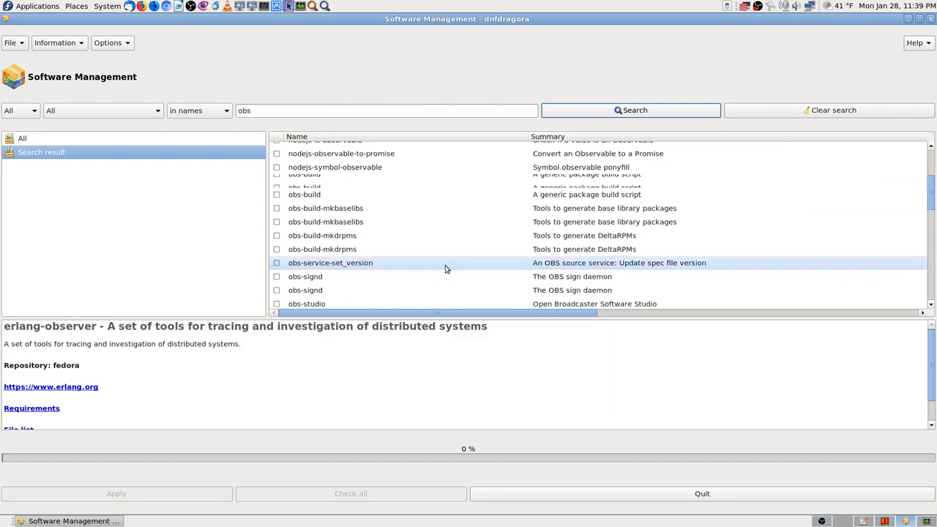
pyautogui.click(494, 214)
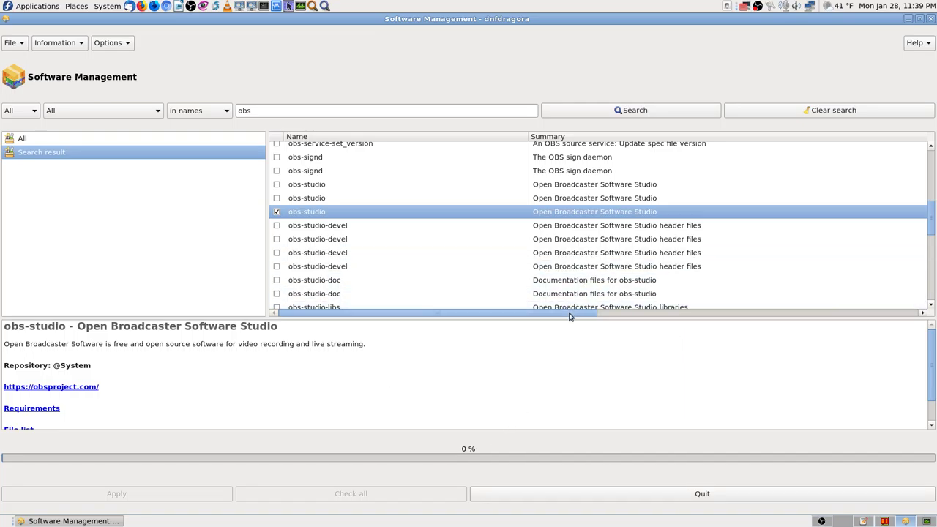
pyautogui.moveTo(571, 313); pyautogui.dragTo(928, 307)
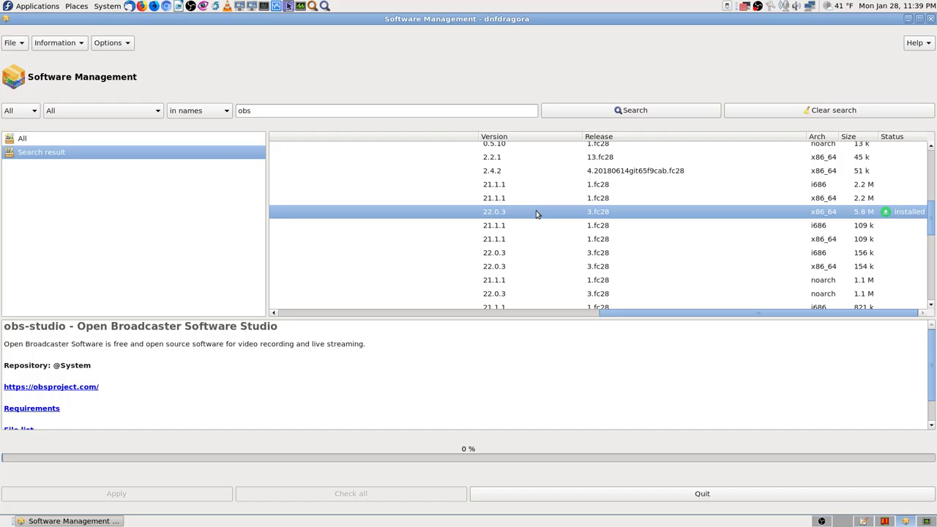
# Screenshot the obs results, then show the obs-signd (OBS sign daemon) package details.
pyautogui.press('Print')
pyautogui.press('Return')
pyautogui.moveTo(666, 313); pyautogui.dragTo(308, 309)
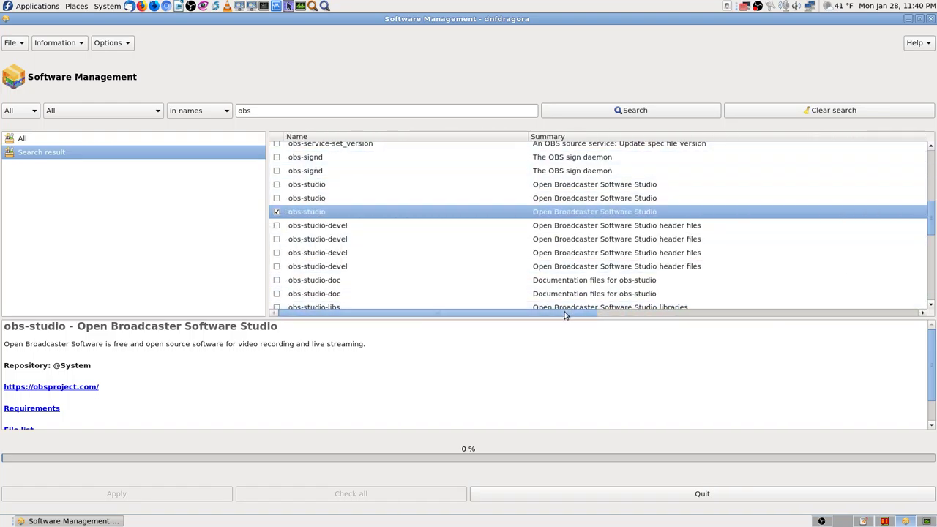
pyautogui.moveTo(565, 314); pyautogui.dragTo(500, 312)
pyautogui.moveTo(575, 318); pyautogui.dragTo(789, 319)
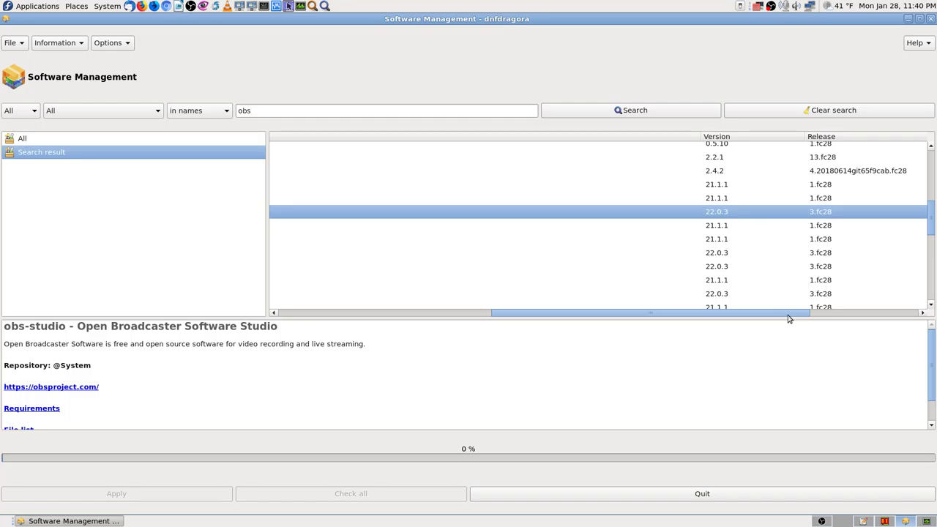
pyautogui.moveTo(789, 318); pyautogui.dragTo(376, 330)
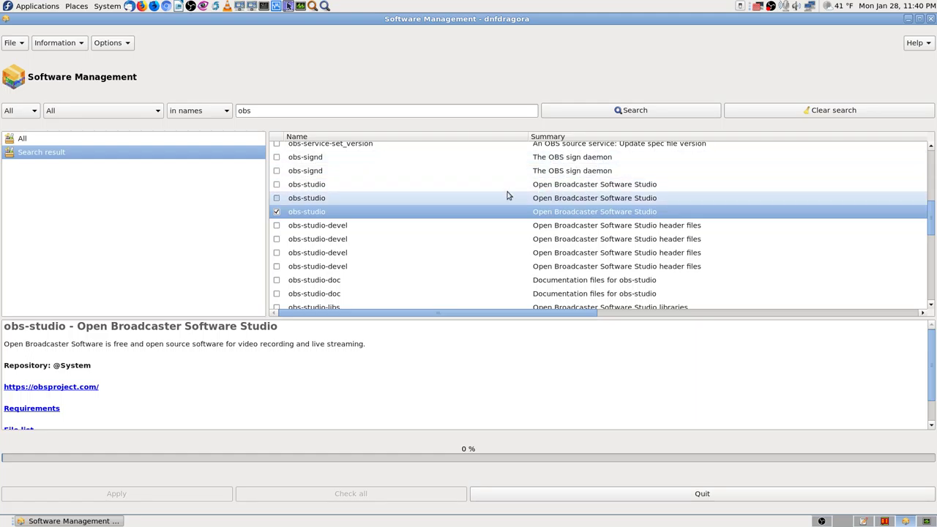
pyautogui.click(596, 157)
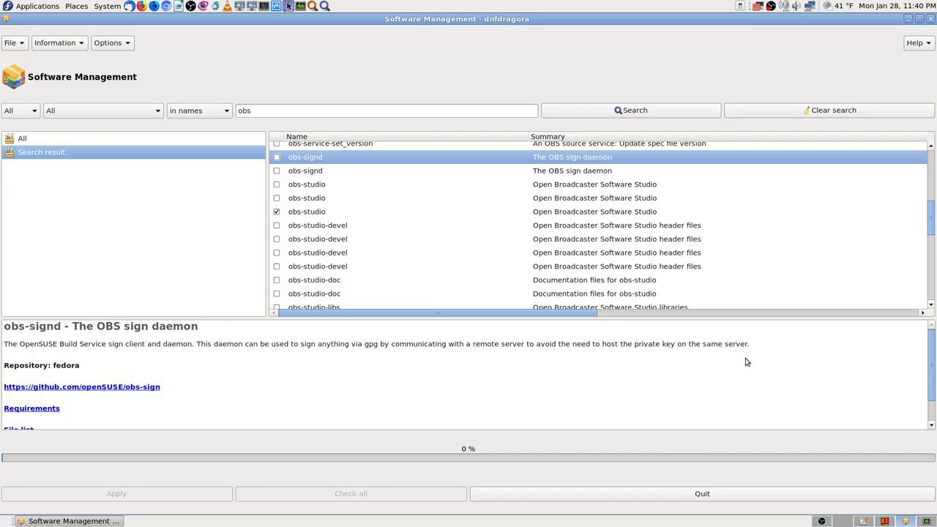
# Show the details of the installed obs-studio-libs package from the obs results.
pyautogui.scroll(2, 441, 242)
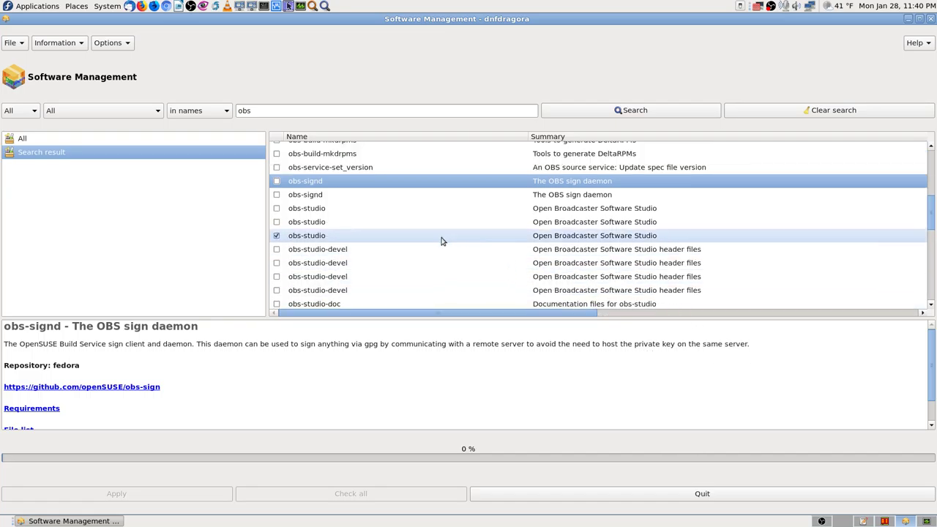
pyautogui.scroll(2, 488, 239)
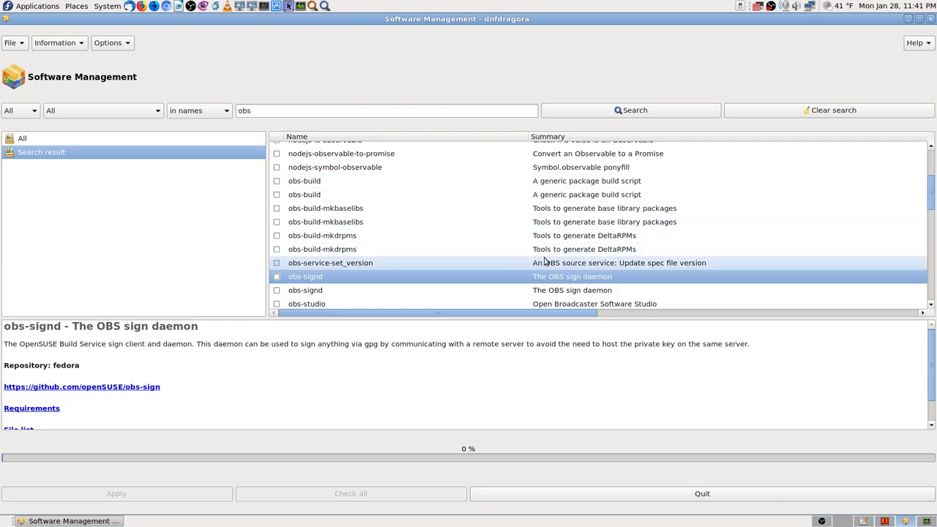
pyautogui.scroll(-1, 544, 260)
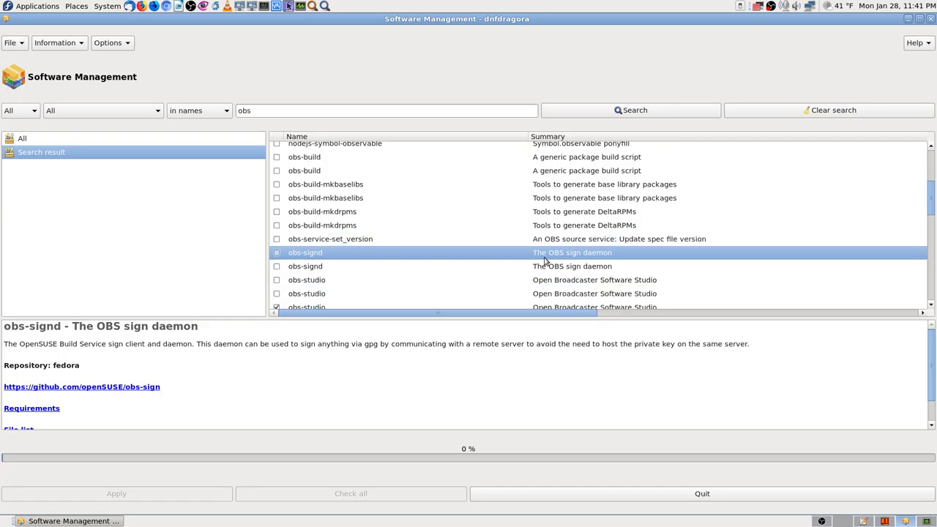
pyautogui.scroll(-2, 427, 286)
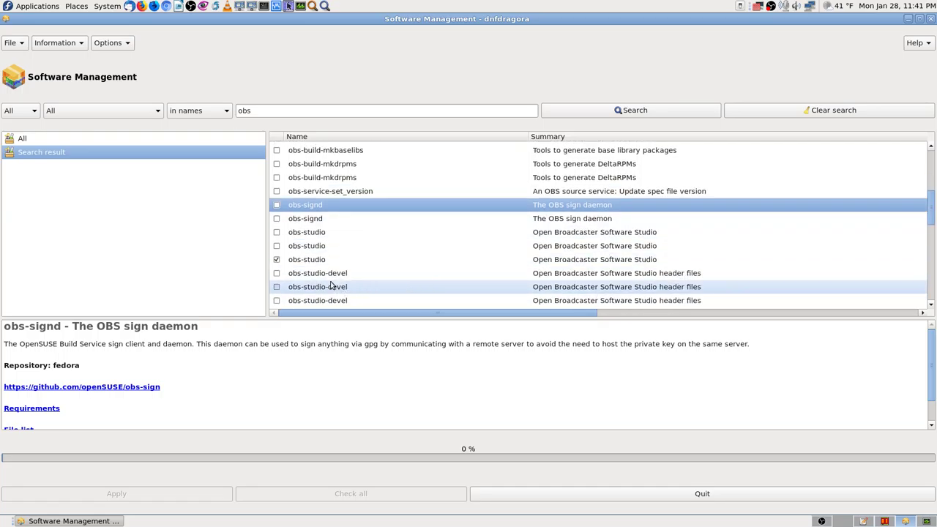
pyautogui.scroll(-1, 429, 279)
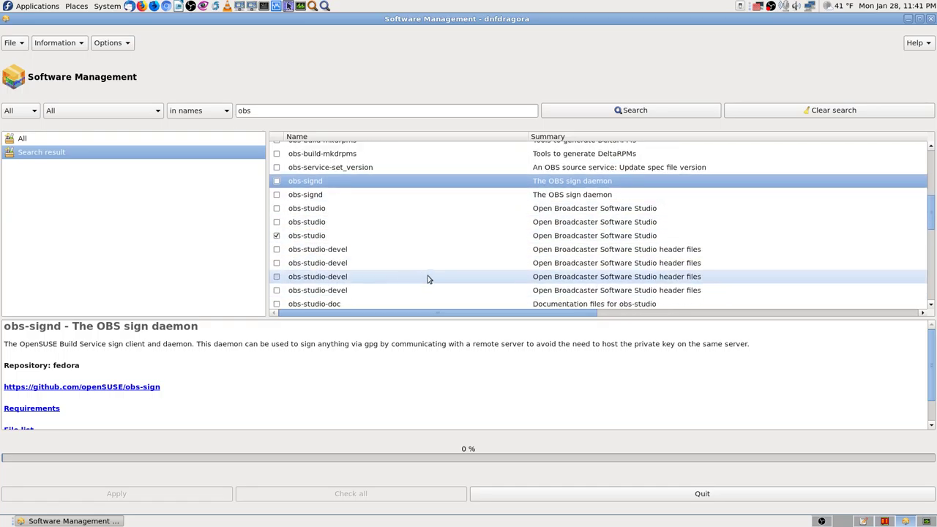
pyautogui.scroll(-2, 428, 275)
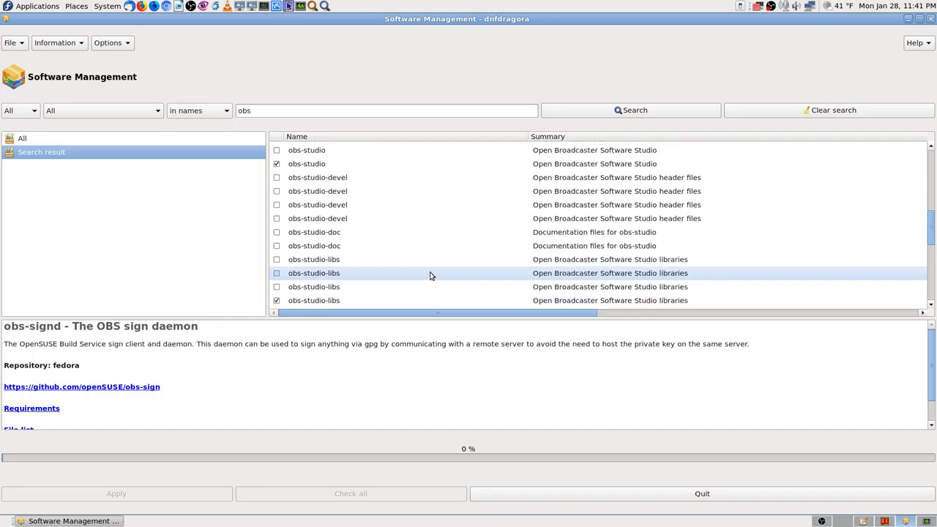
pyautogui.scroll(-1, 432, 272)
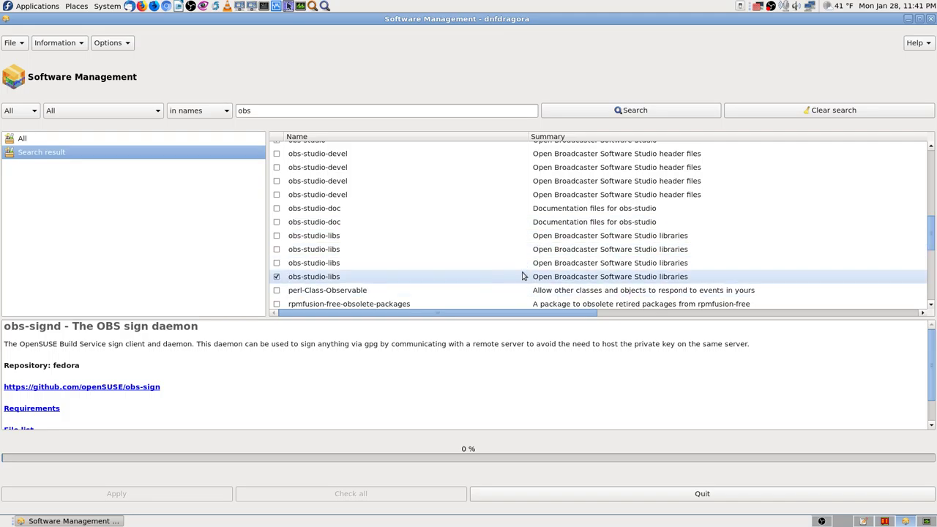
pyautogui.click(474, 277)
# Read through the obs-studio-libs description and place the caret in the search field.
pyautogui.moveTo(481, 314); pyautogui.dragTo(457, 259)
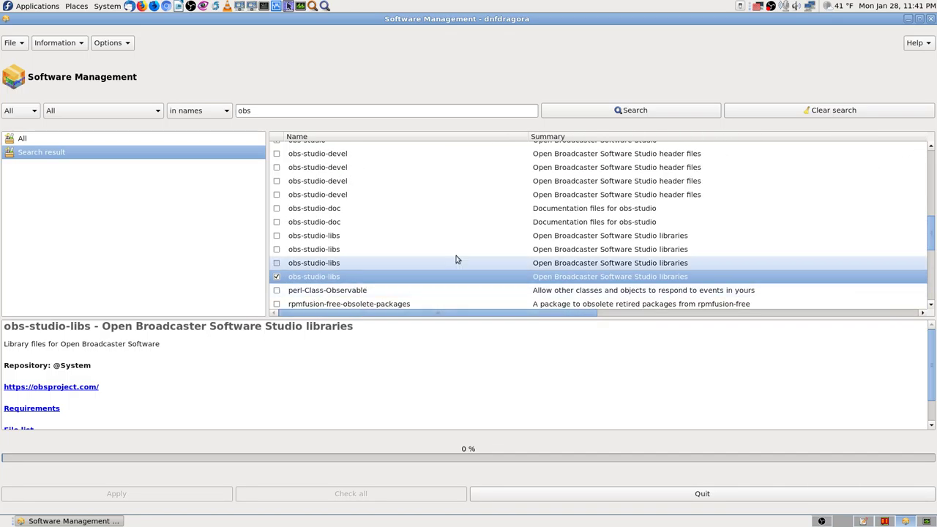
pyautogui.scroll(-2, 462, 266)
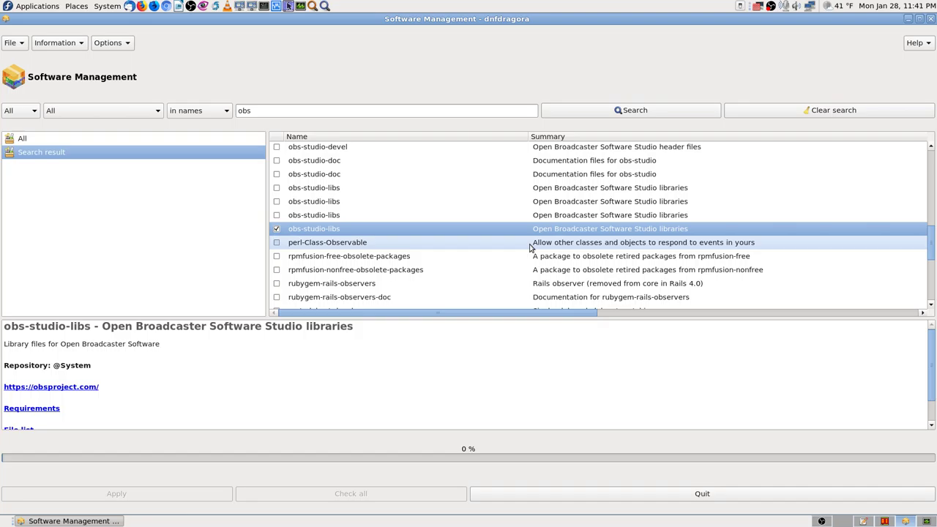
pyautogui.scroll(1, 520, 249)
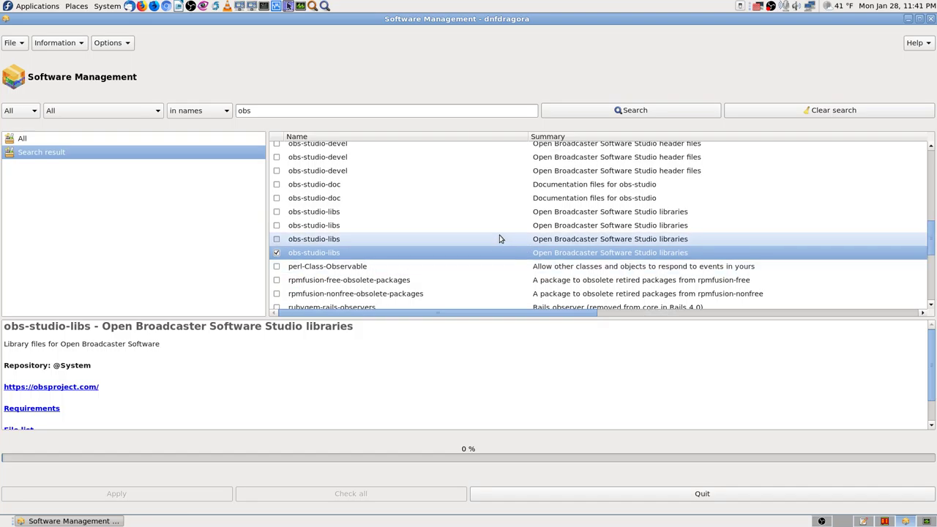
pyautogui.scroll(2, 500, 239)
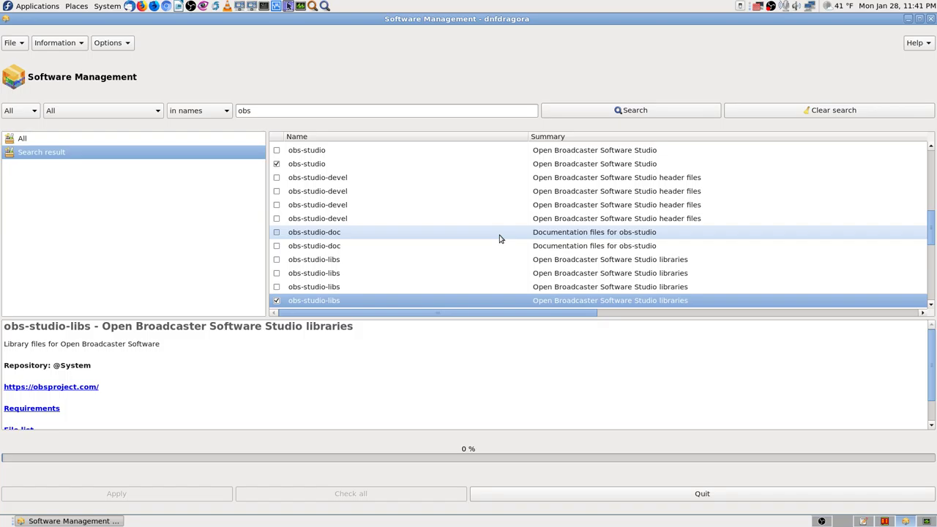
pyautogui.scroll(-2, 500, 239)
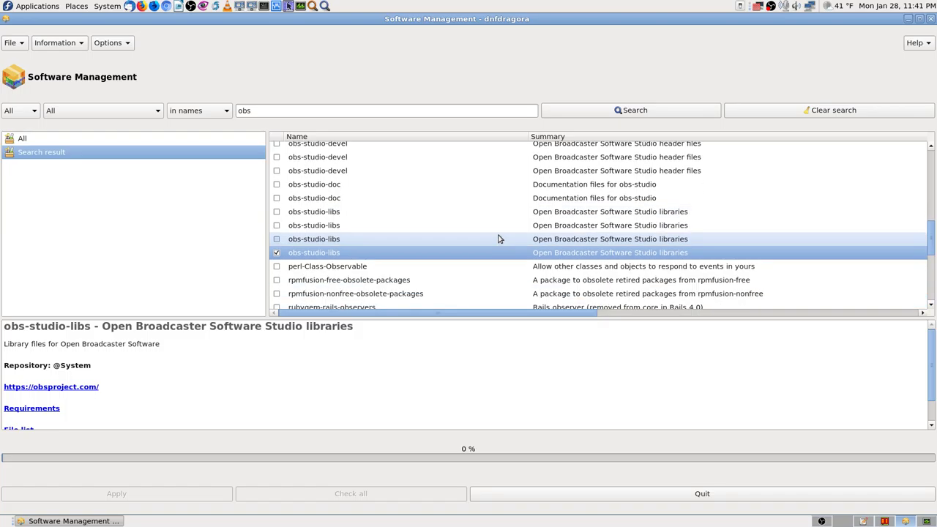
pyautogui.scroll(5, 470, 245)
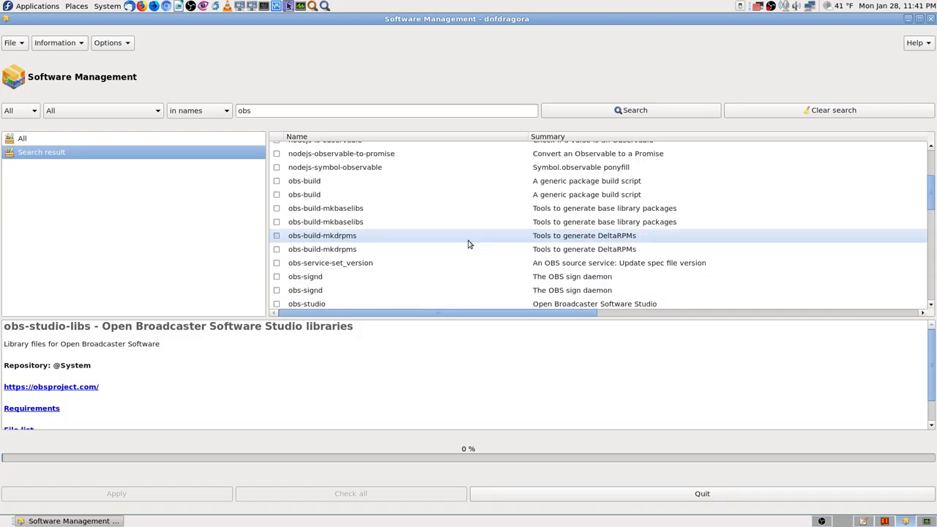
pyautogui.scroll(5, 355, 168)
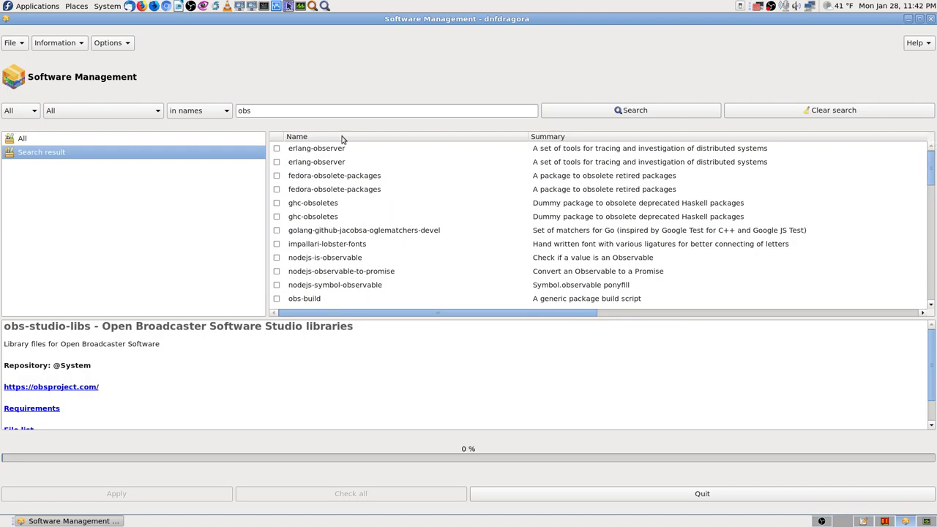
pyautogui.click(289, 109)
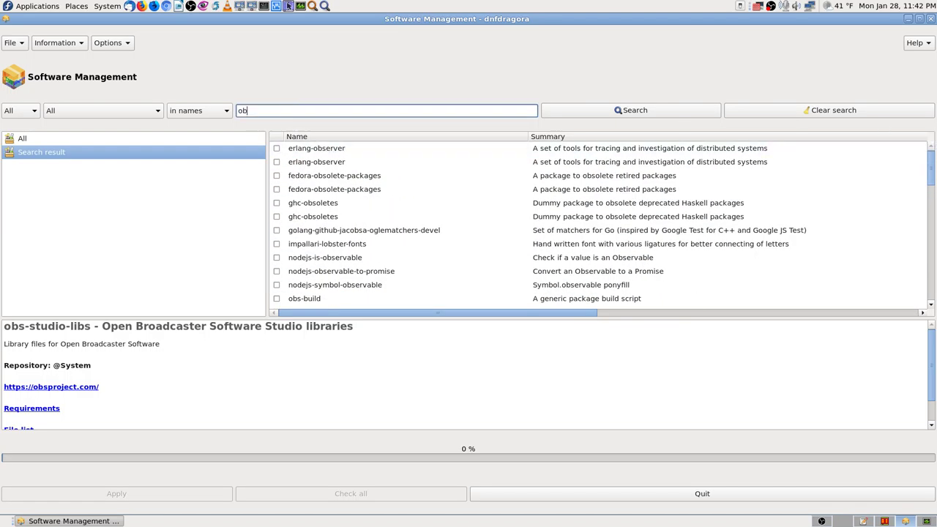
# Search names for recordmydesktop, finding only fros-recordmydesktop, then minimize dnfdragora.
pyautogui.press('BackSpace')
pyautogui.press('BackSpace')
pyautogui.press('BackSpace')
pyautogui.write('recordmy desktop')
pyautogui.click(648, 110)
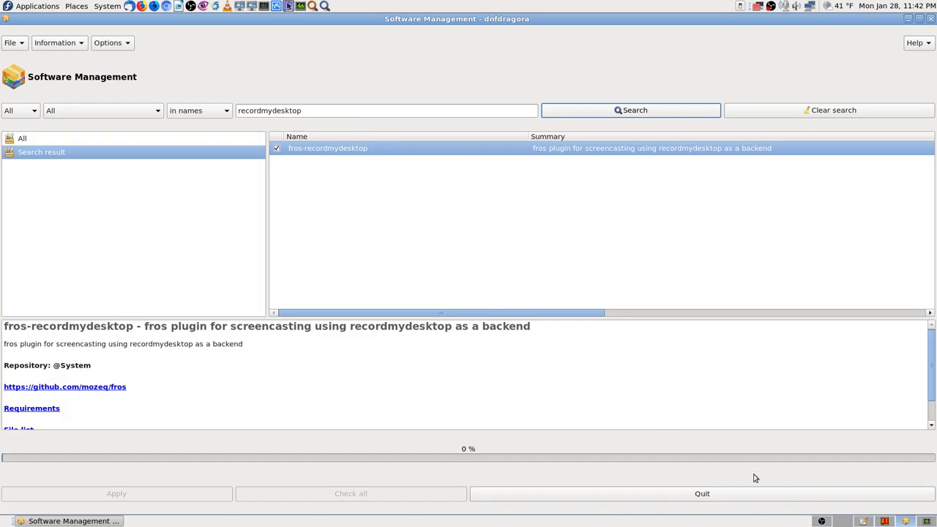
pyautogui.click(885, 521)
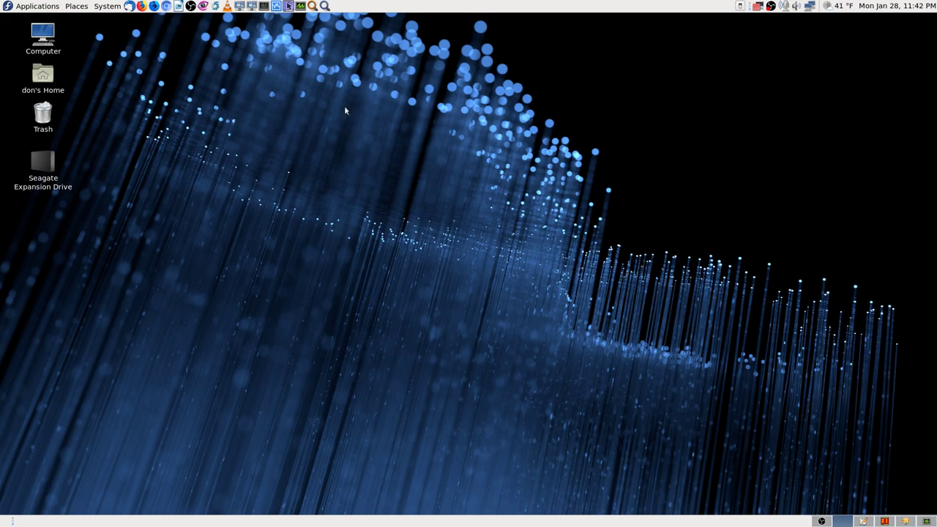
pyautogui.click(324, 7)
pyautogui.write('f')
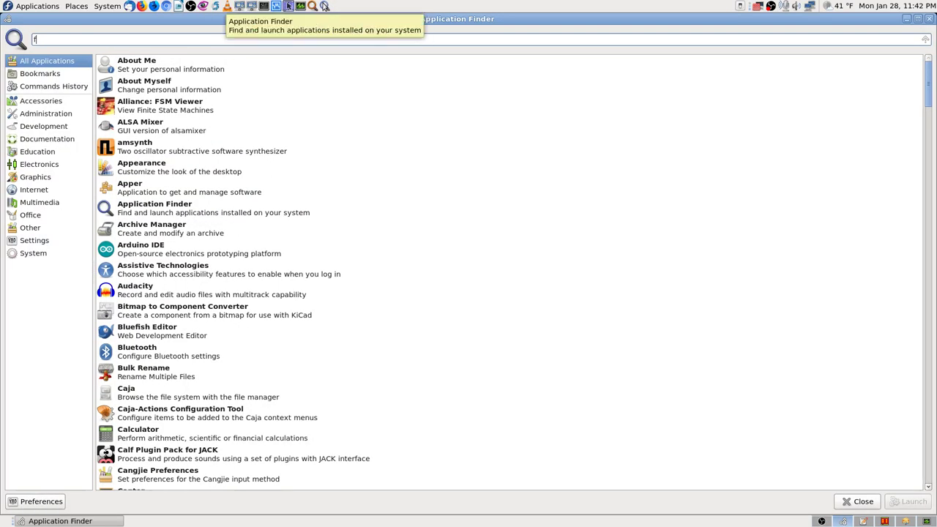
pyautogui.write('ros')
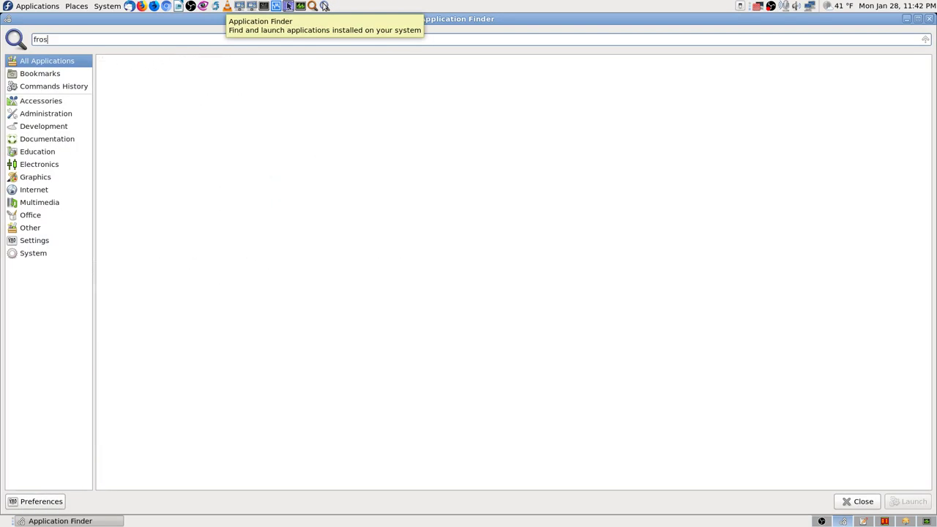
pyautogui.press('BackSpace')
pyautogui.press('BackSpace')
pyautogui.press('BackSpace')
pyautogui.press('BackSpace')
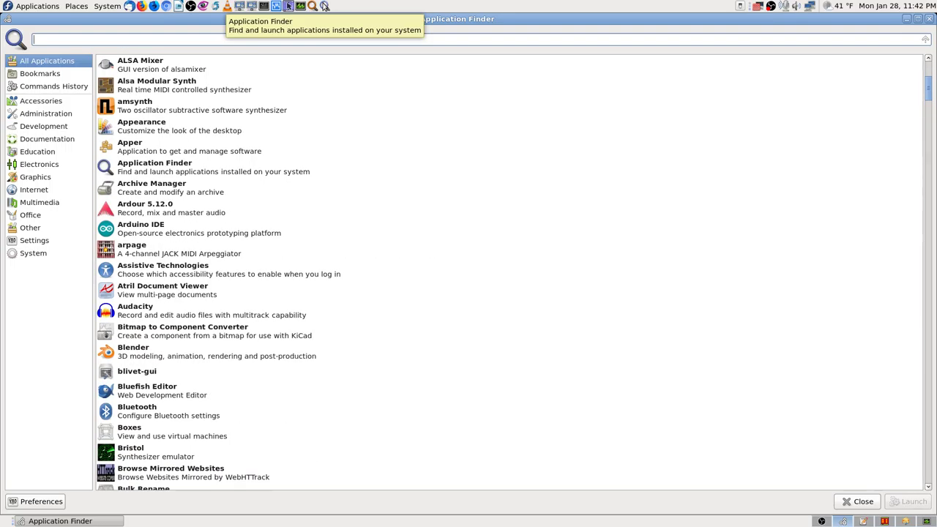
pyautogui.write('frosrec')
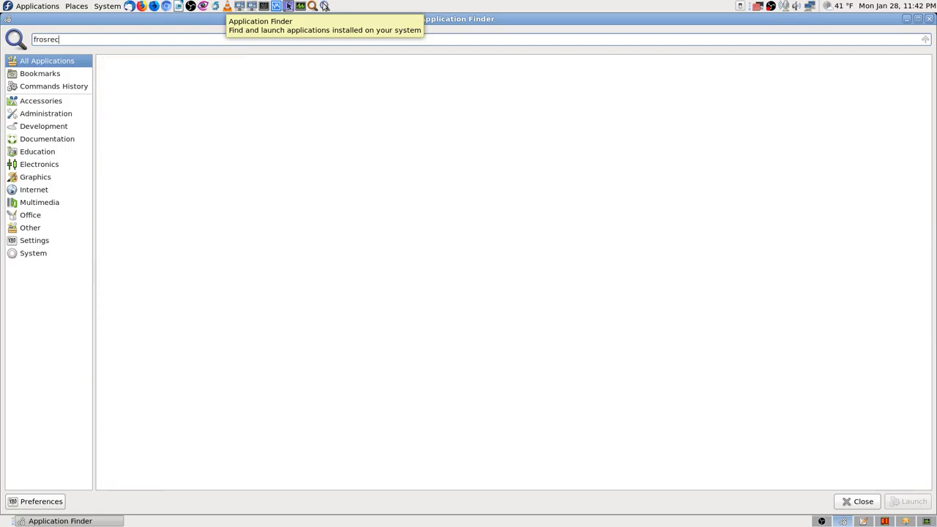
pyautogui.press('BackSpace')
pyautogui.press('BackSpace')
pyautogui.press('BackSpace')
pyautogui.press('BackSpace')
pyautogui.press('BackSpace')
pyautogui.press('BackSpace')
pyautogui.press('BackSpace')
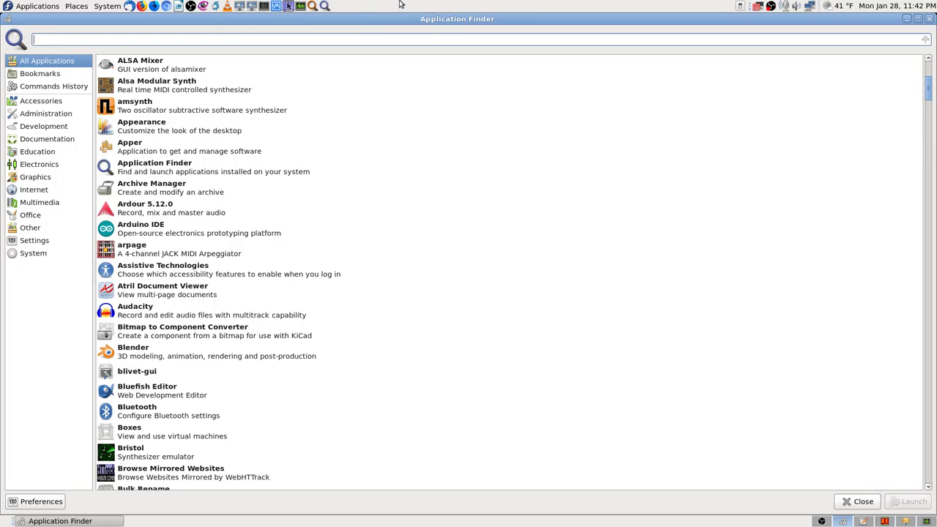
pyautogui.click(930, 19)
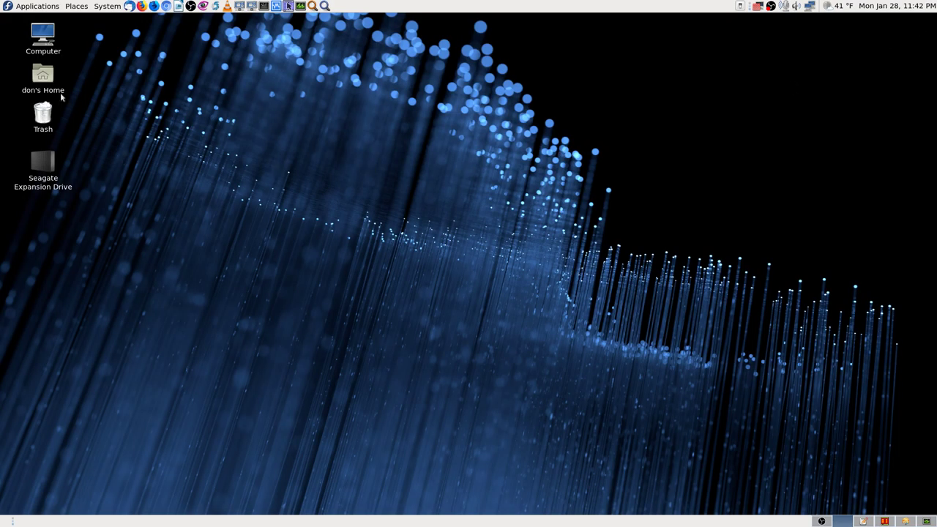
# Restore dnfdragora, take a screenshot, and search names for record-my-desktop, which finds nothing.
pyautogui.click(905, 521)
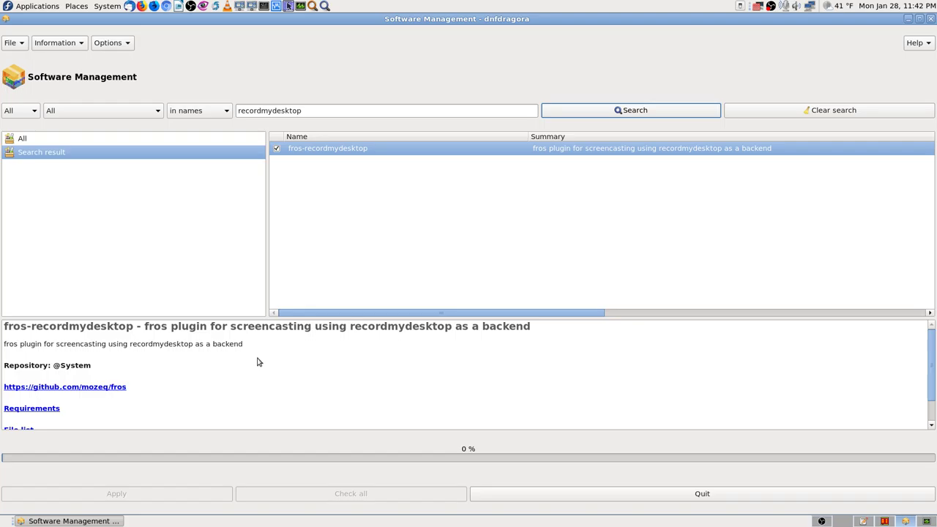
pyautogui.scroll(-1, 263, 358)
pyautogui.scroll(1, 263, 358)
pyautogui.press('Print')
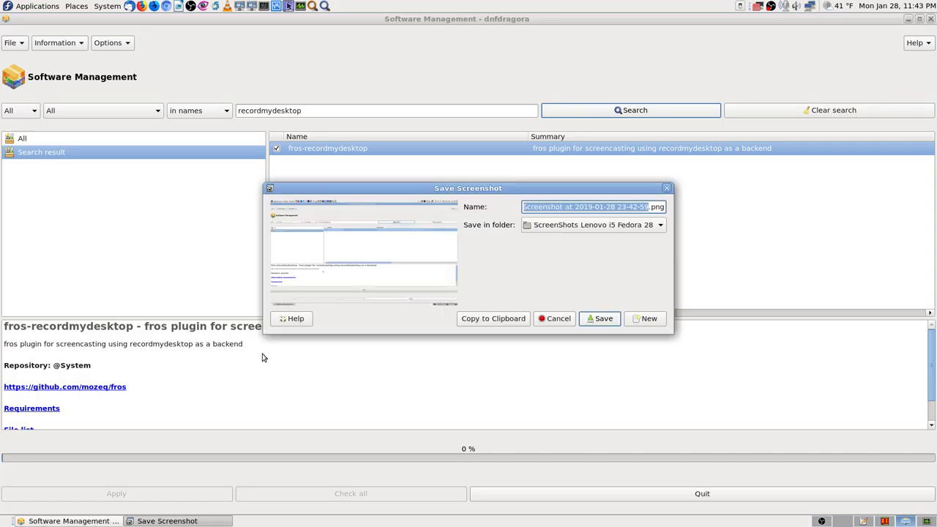
pyautogui.press('Escape')
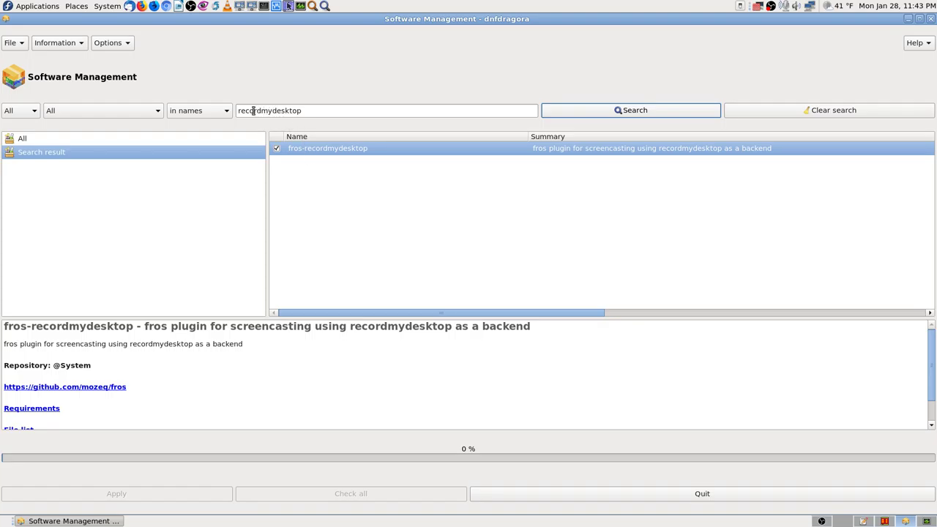
pyautogui.click(254, 111)
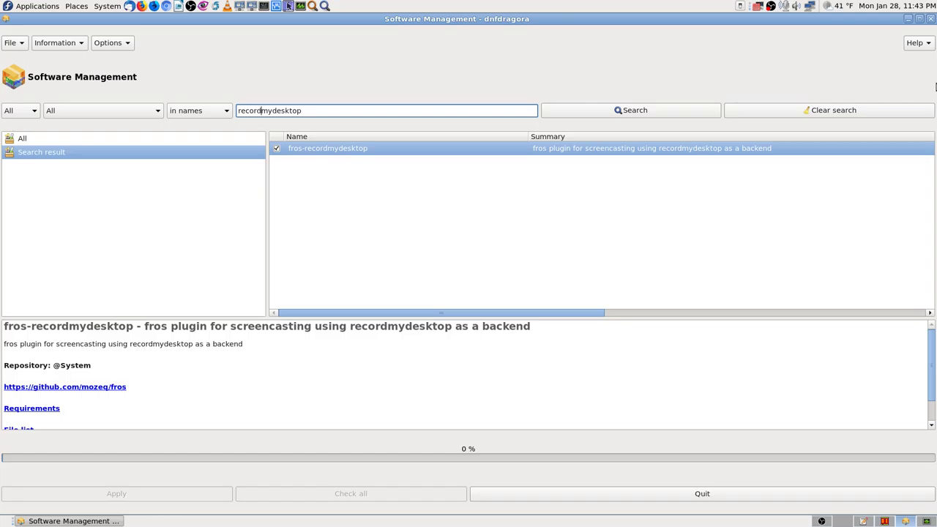
pyautogui.write('-my-')
pyautogui.click(642, 112)
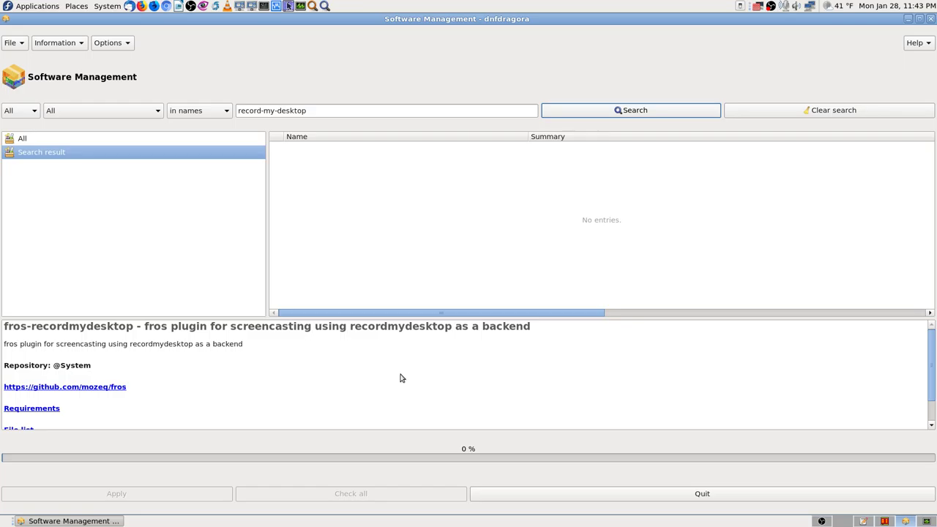
# Remove both hyphens so the search text reads recordmydesktop again.
pyautogui.click(311, 110)
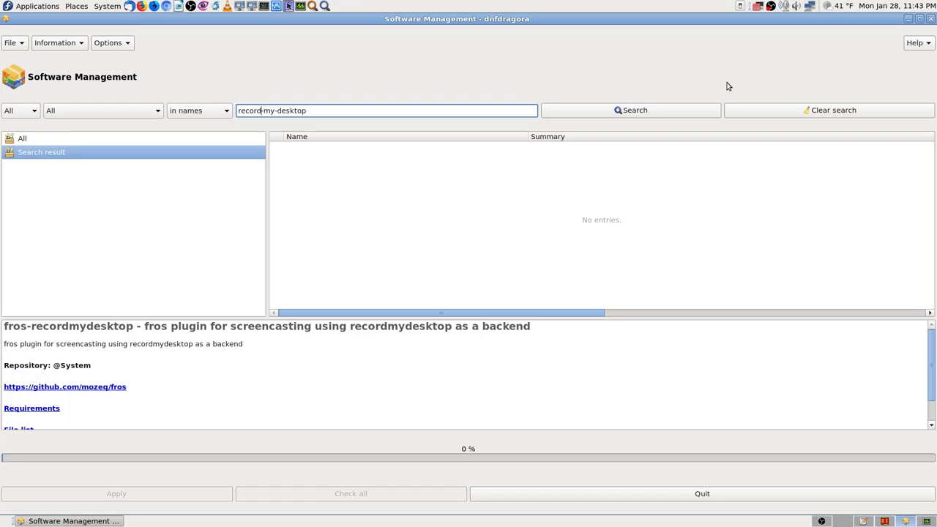
pyautogui.press('BackSpace')
pyautogui.press('Right')
pyautogui.press('Delete')
pyautogui.press('Home')
# Search package descriptions for recordmydesktop and then for record-my-desktop.
pyautogui.click(210, 111)
pyautogui.click(210, 126)
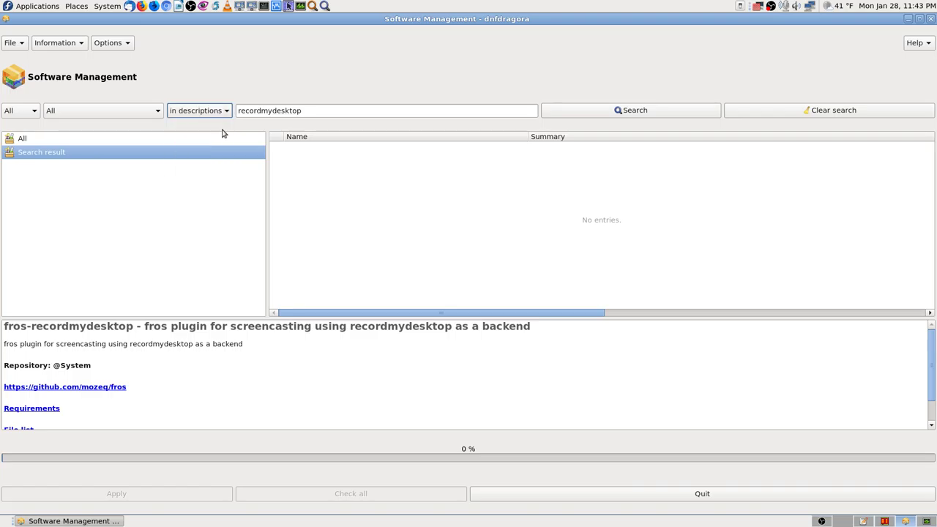
pyautogui.click(636, 114)
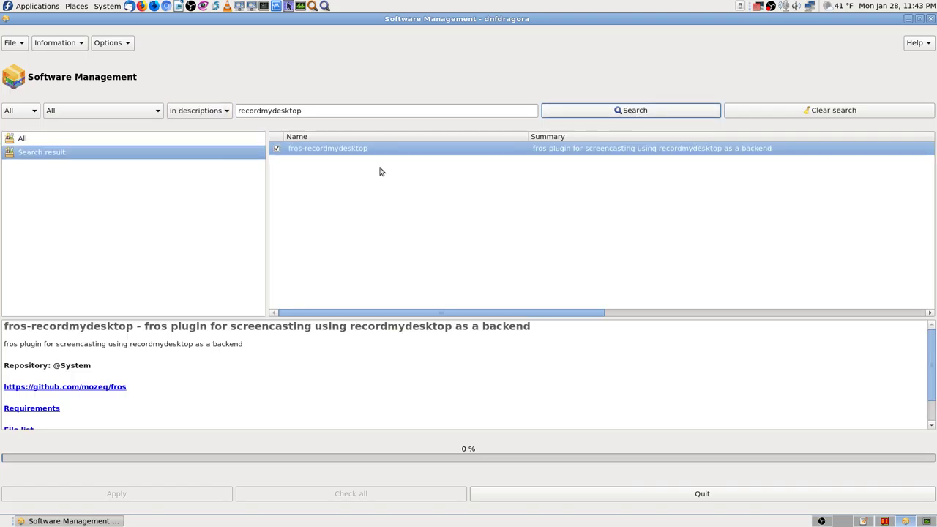
pyautogui.click(262, 110)
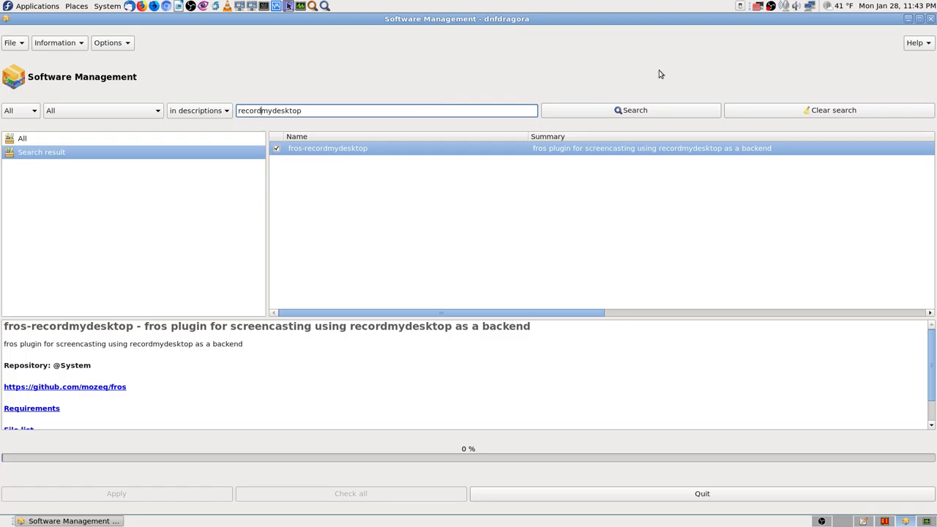
pyautogui.write('-my-')
pyautogui.click(659, 111)
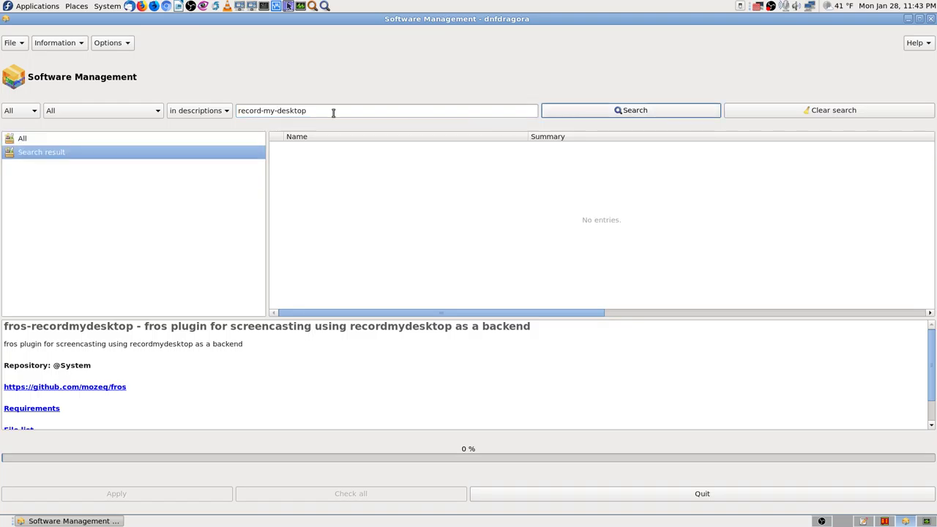
# Search package summaries for record-my-desktop and then for 'record my desktop'.
pyautogui.click(212, 111)
pyautogui.click(213, 125)
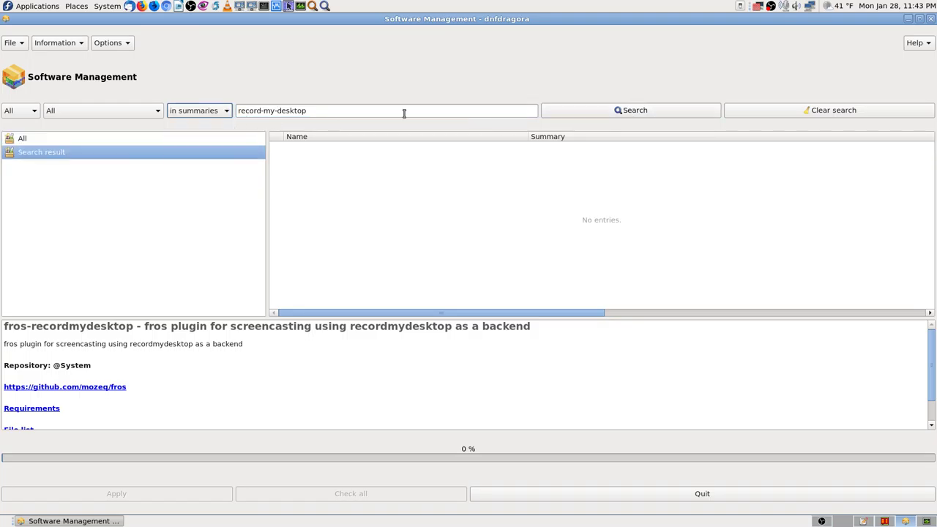
pyautogui.click(626, 114)
pyautogui.click(264, 110)
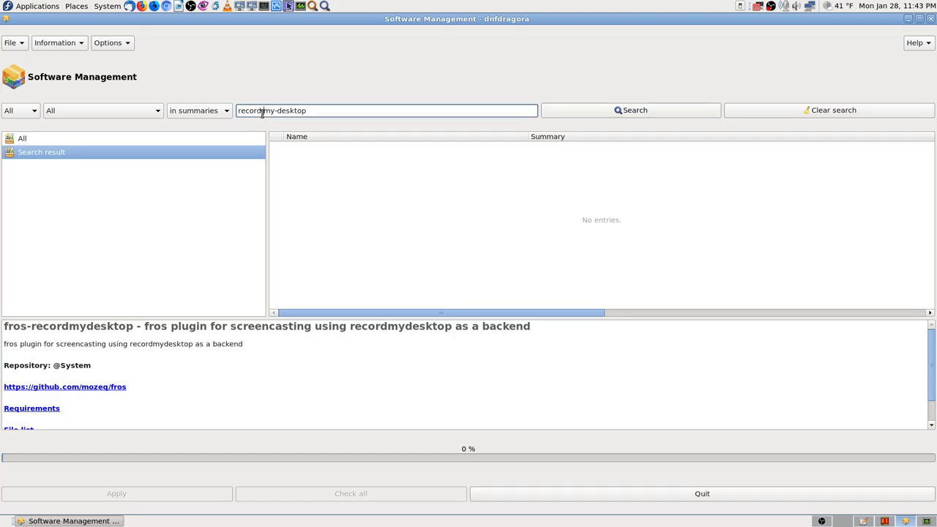
pyautogui.press('BackSpace')
pyautogui.click(608, 110)
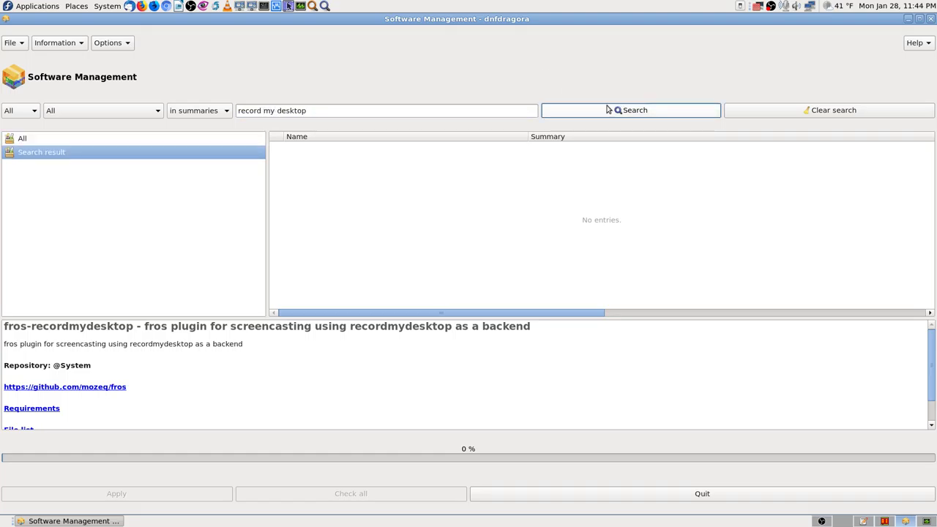
# Search descriptions and then file names for 'record my desktop', then switch to an empty workspace.
pyautogui.click(203, 111)
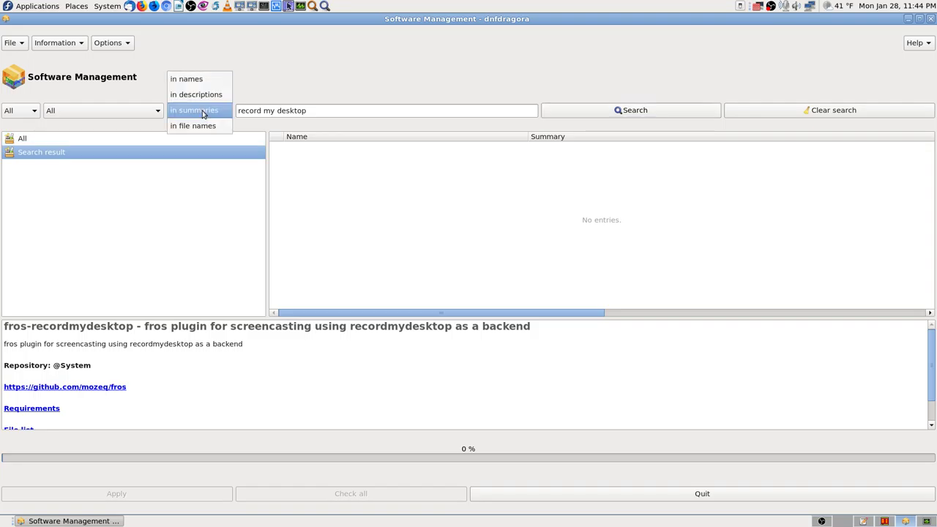
pyautogui.click(196, 94)
pyautogui.click(647, 110)
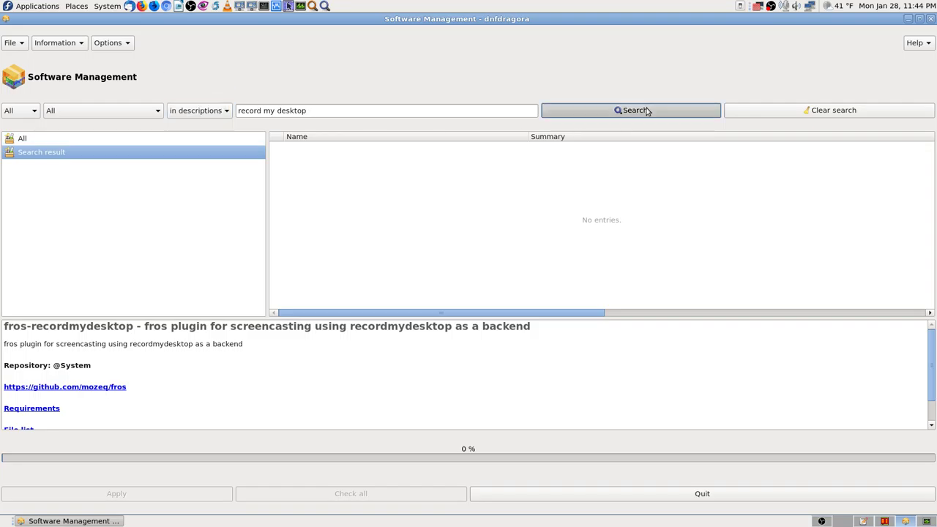
pyautogui.click(207, 112)
pyautogui.click(205, 140)
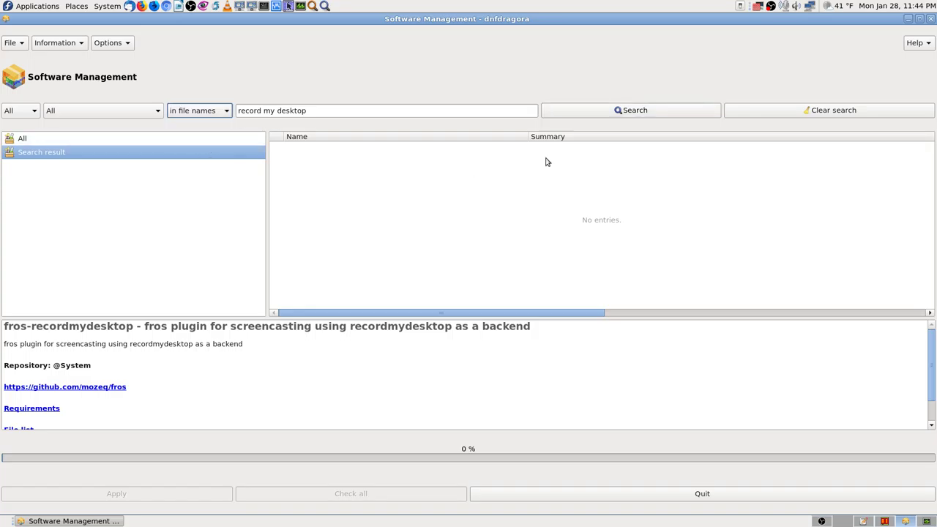
pyautogui.click(626, 113)
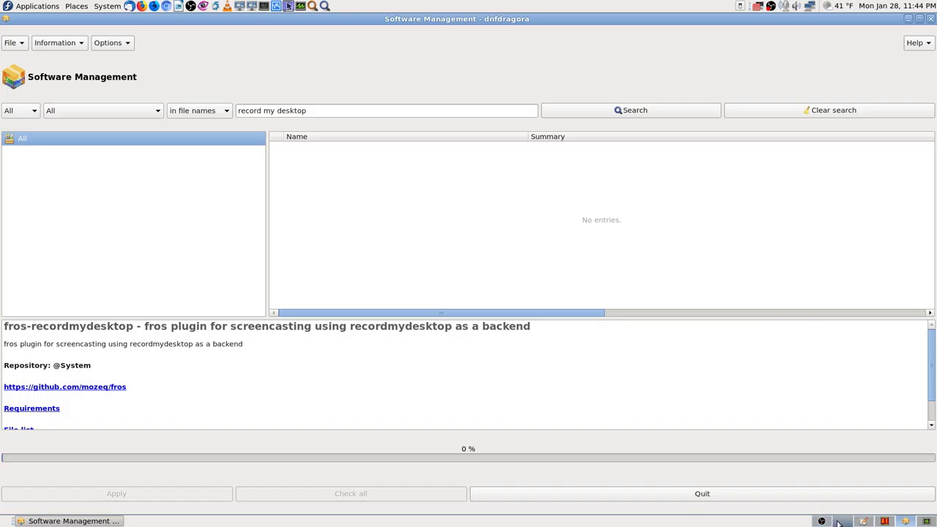
pyautogui.click(842, 521)
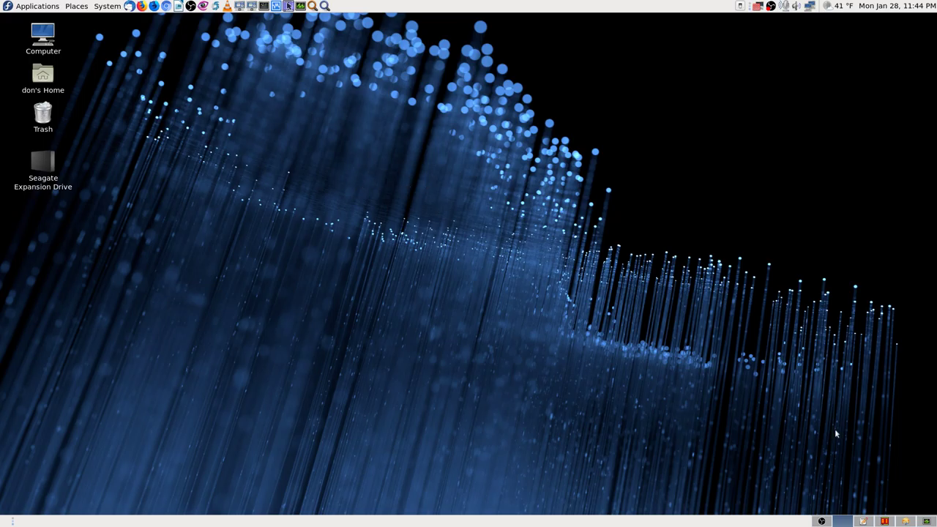
pyautogui.click(908, 522)
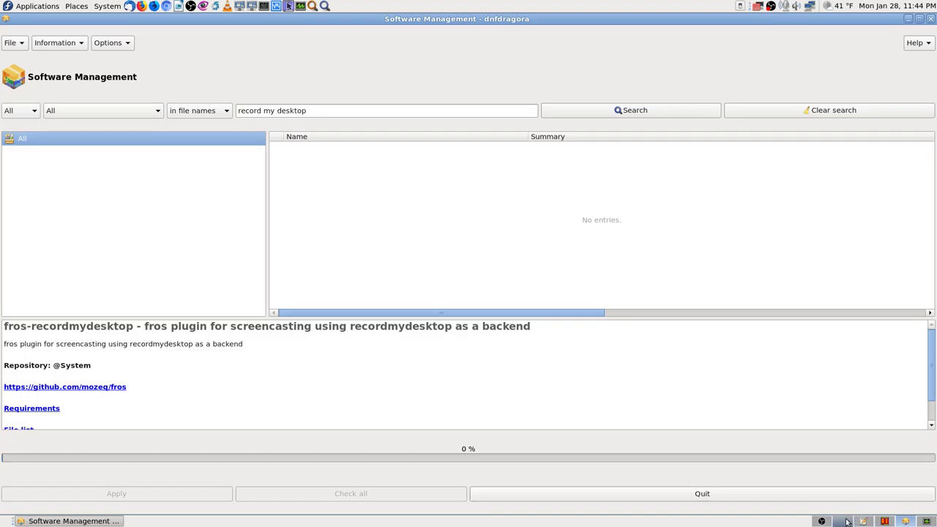
pyautogui.moveTo(847, 523)
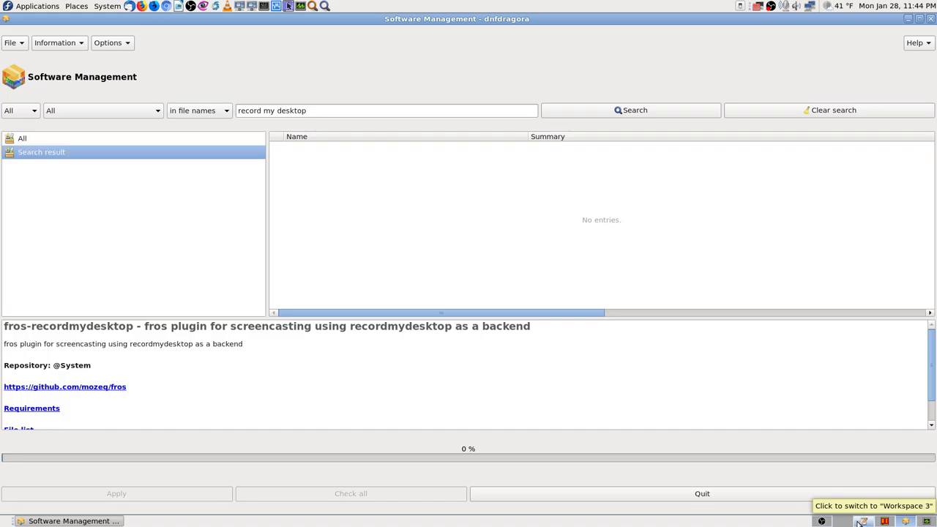
pyautogui.click(862, 522)
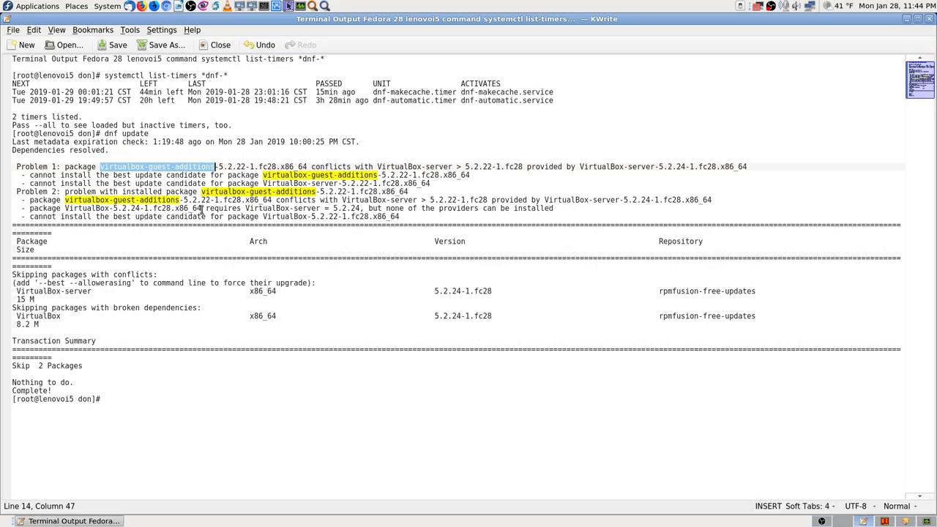
pyautogui.click(932, 19)
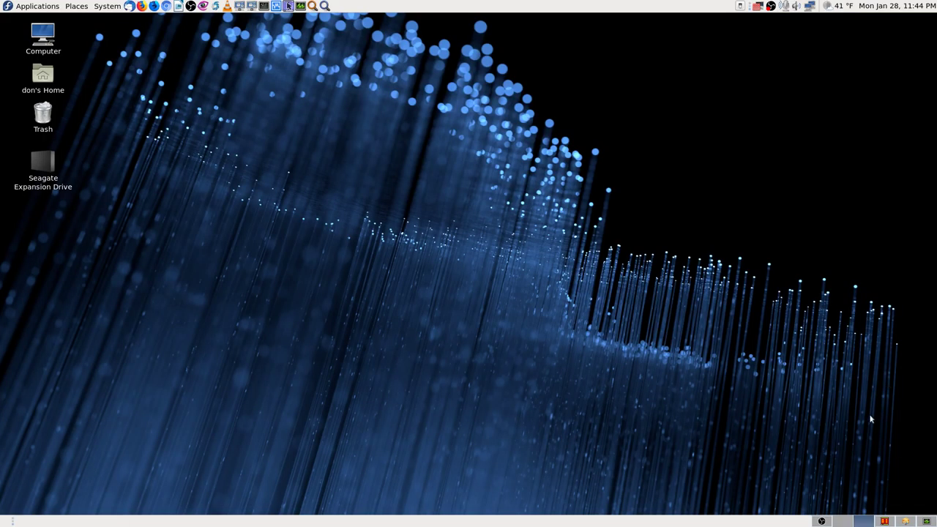
pyautogui.click(896, 522)
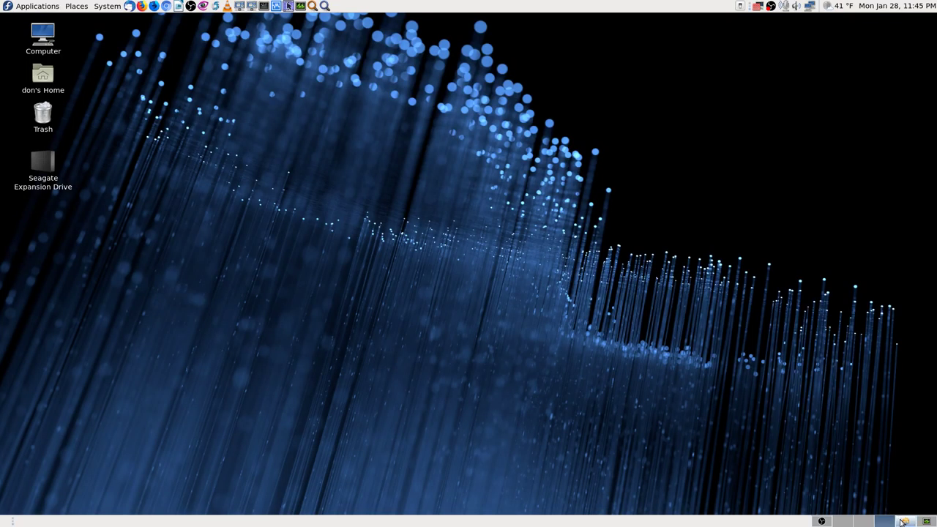
# Move the blank Firefox window to Workspace 2 and switch to that workspace.
pyautogui.click(905, 521)
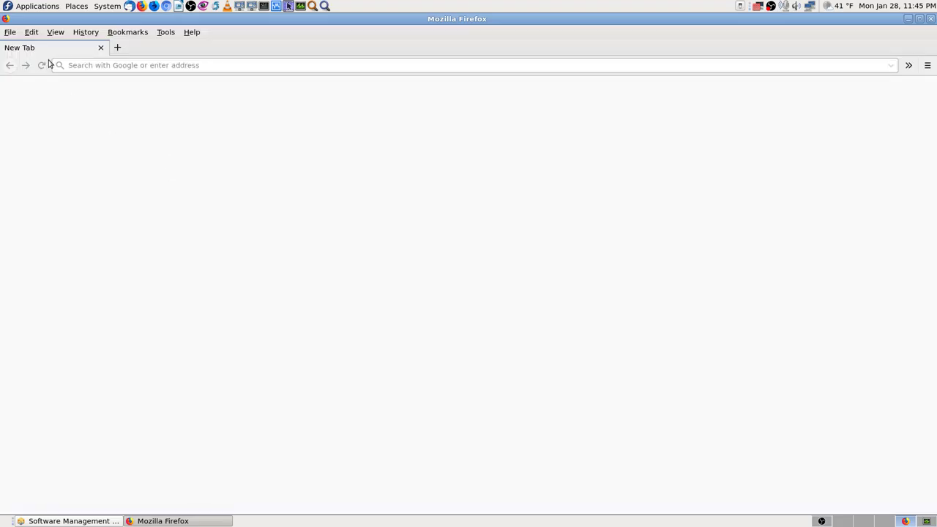
pyautogui.click(6, 18)
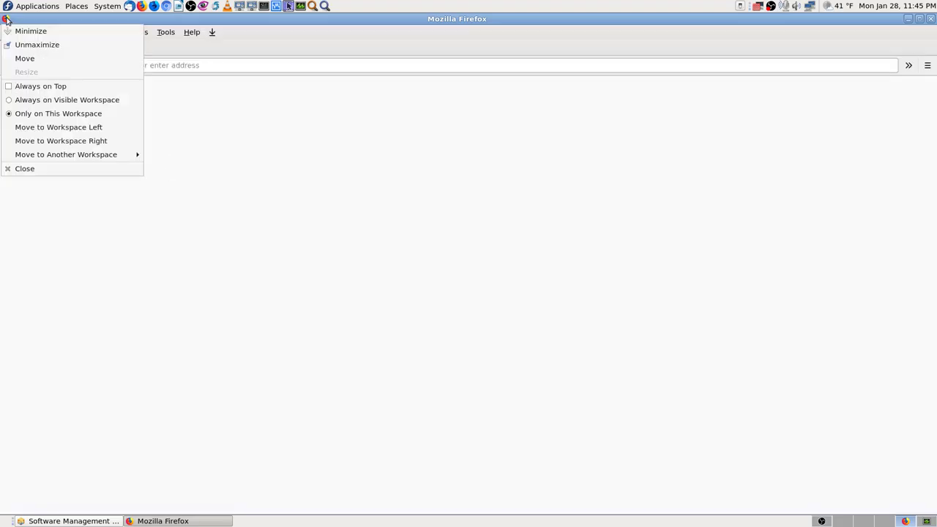
pyautogui.moveTo(115, 153)
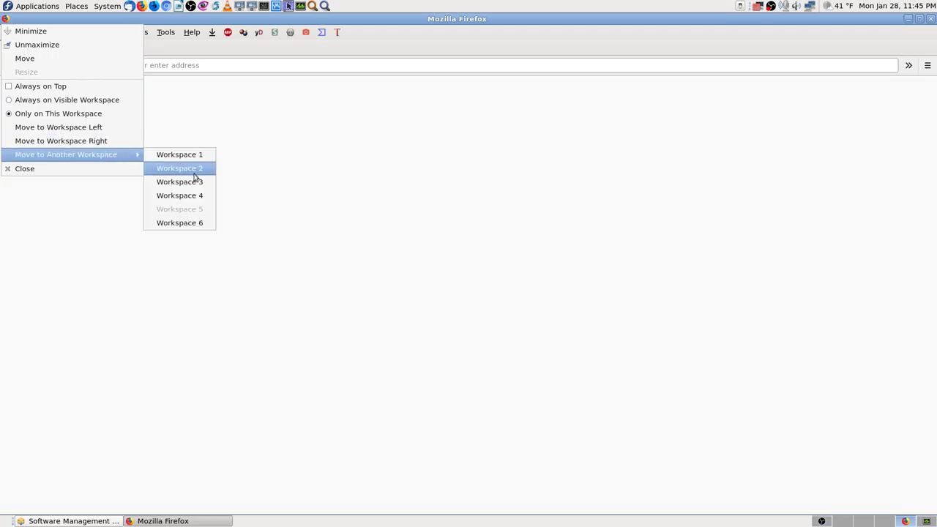
pyautogui.click(199, 173)
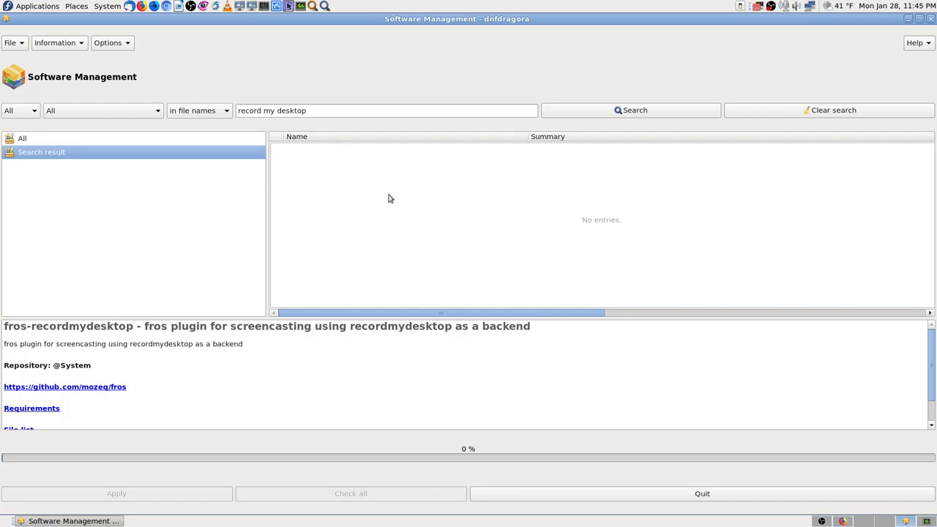
pyautogui.moveTo(535, 313); pyautogui.dragTo(139, 261)
pyautogui.click(844, 521)
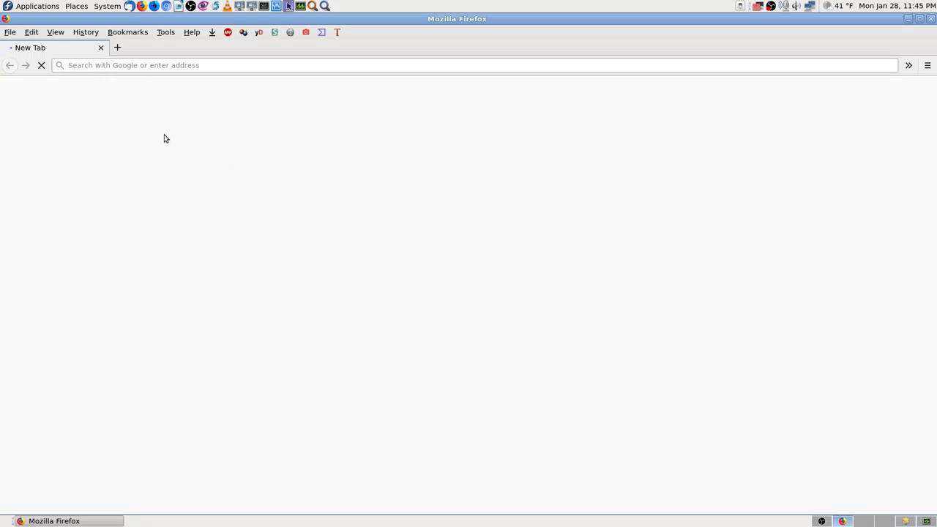
# Back in dnfdragora, change the term to record-my-desktop and rerun the file-name search.
pyautogui.click(906, 521)
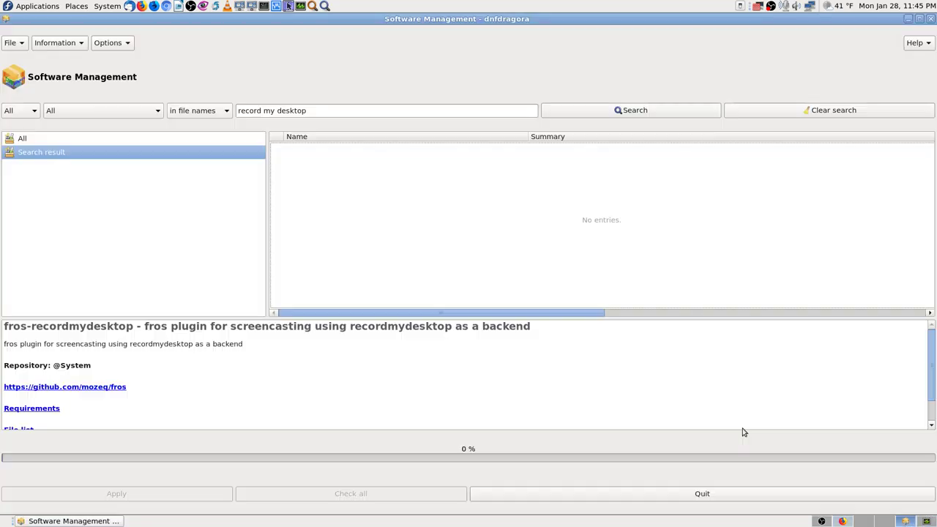
pyautogui.click(262, 110)
pyautogui.press('Delete')
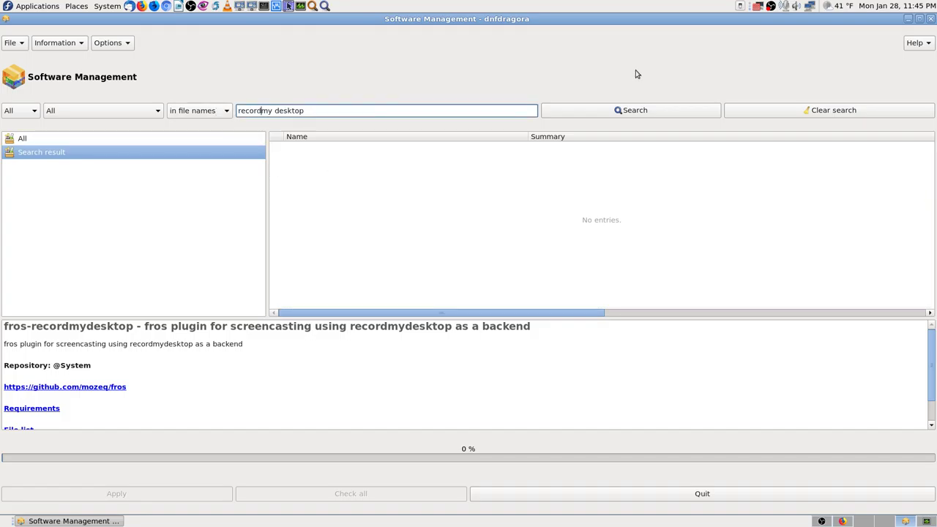
pyautogui.write('-')
pyautogui.press('Delete')
pyautogui.write('-')
pyautogui.click(609, 111)
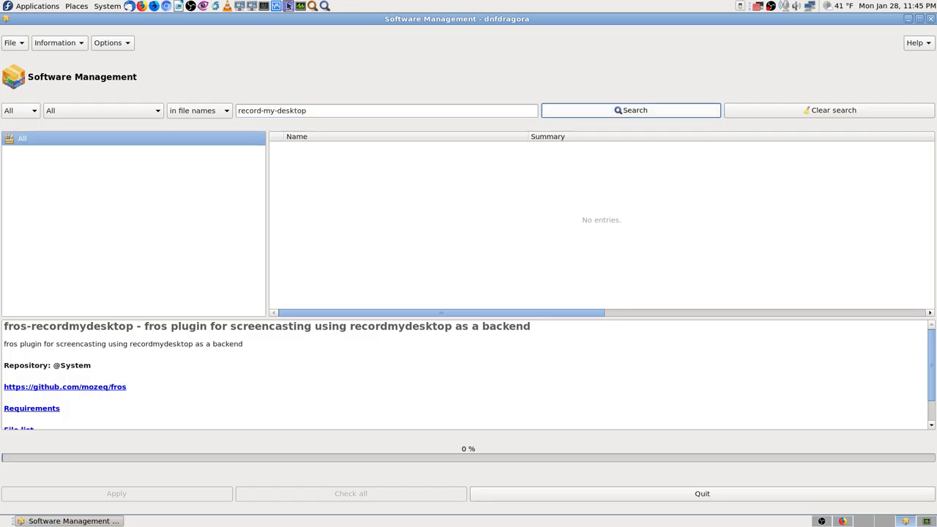
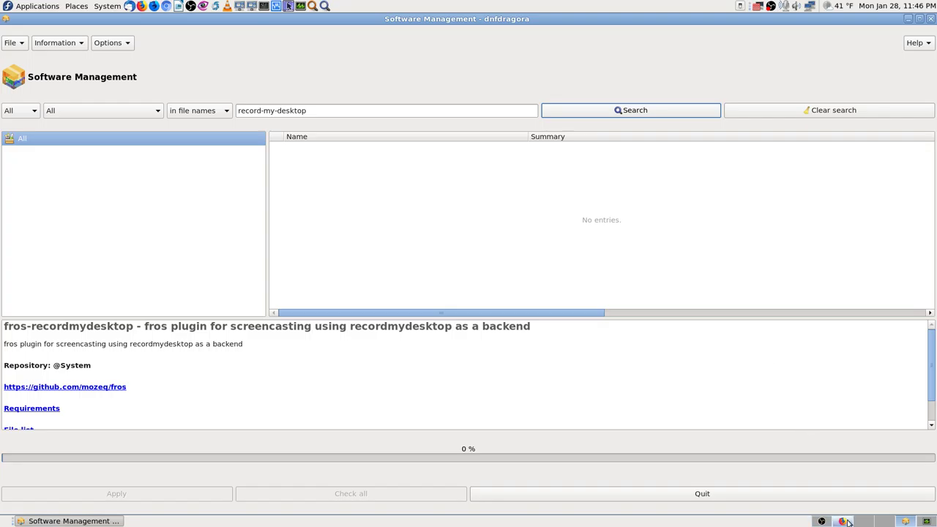
# Scroll up and down through the mozeq/fros repository's file list on GitHub.
pyautogui.scroll(-5, 827, 319)
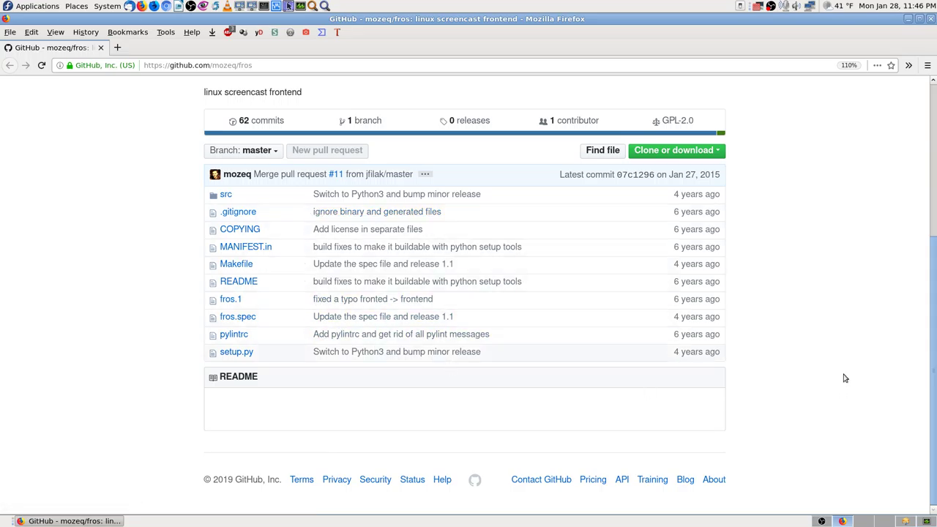
pyautogui.scroll(4, 843, 375)
pyautogui.scroll(2, 844, 373)
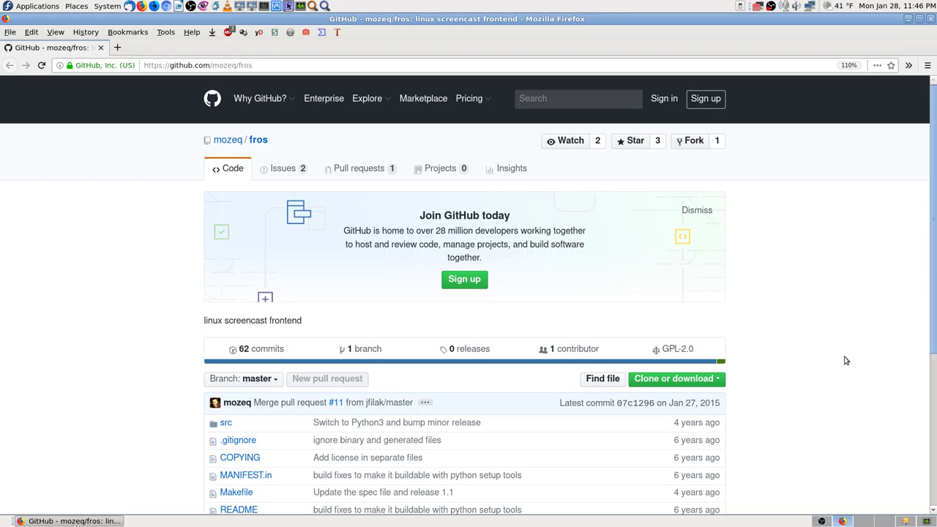
pyautogui.scroll(-5, 844, 360)
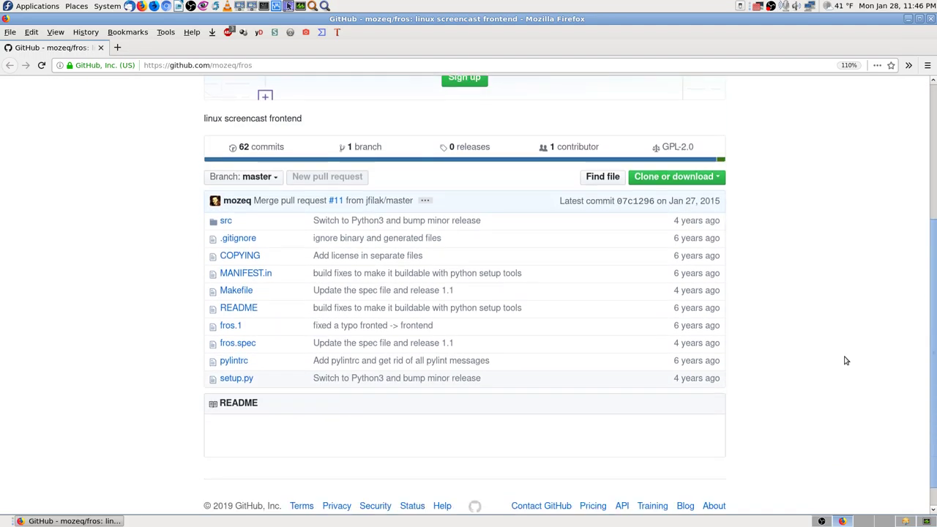
pyautogui.scroll(-1, 845, 361)
pyautogui.scroll(4, 846, 361)
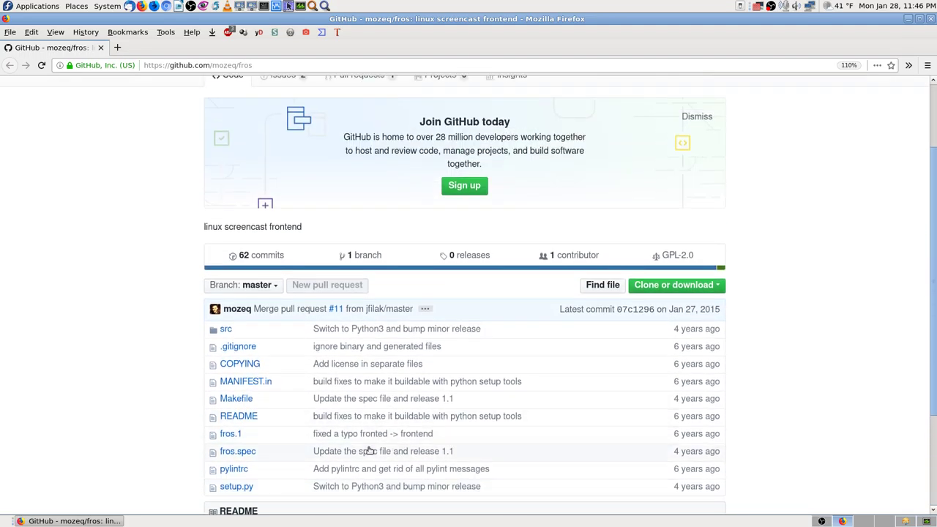
pyautogui.scroll(-3, 283, 419)
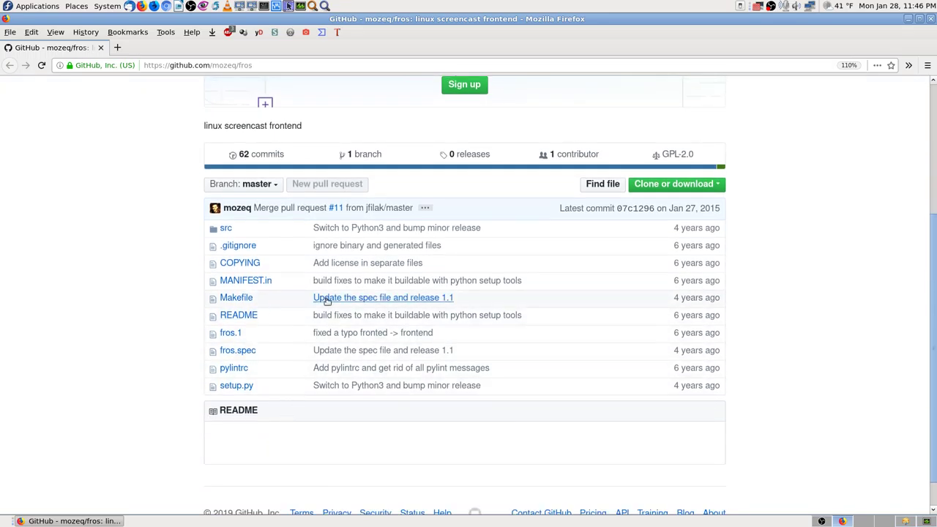
pyautogui.scroll(5, 410, 324)
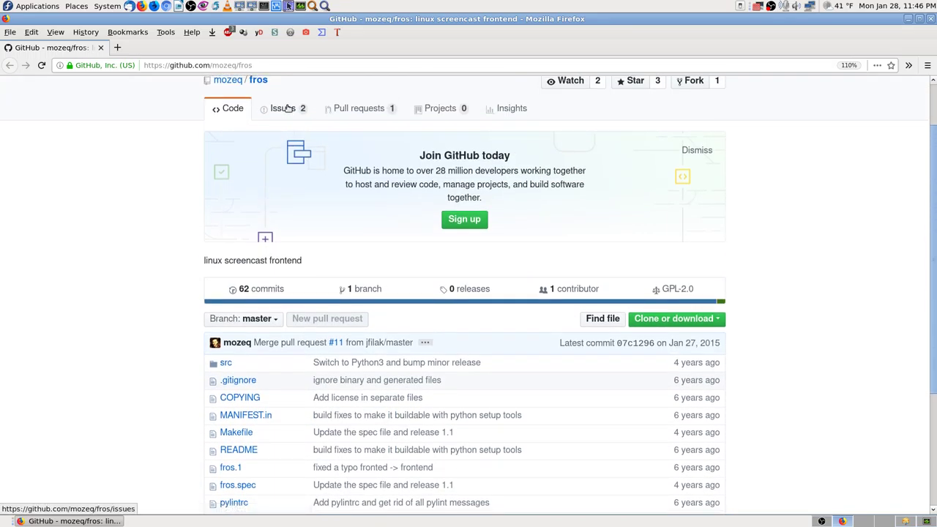
pyautogui.click(284, 106)
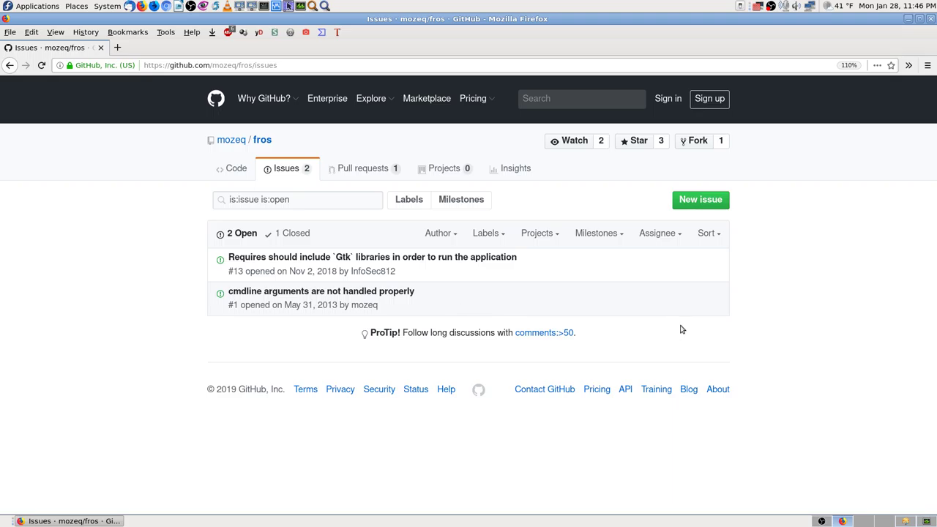
pyautogui.click(359, 169)
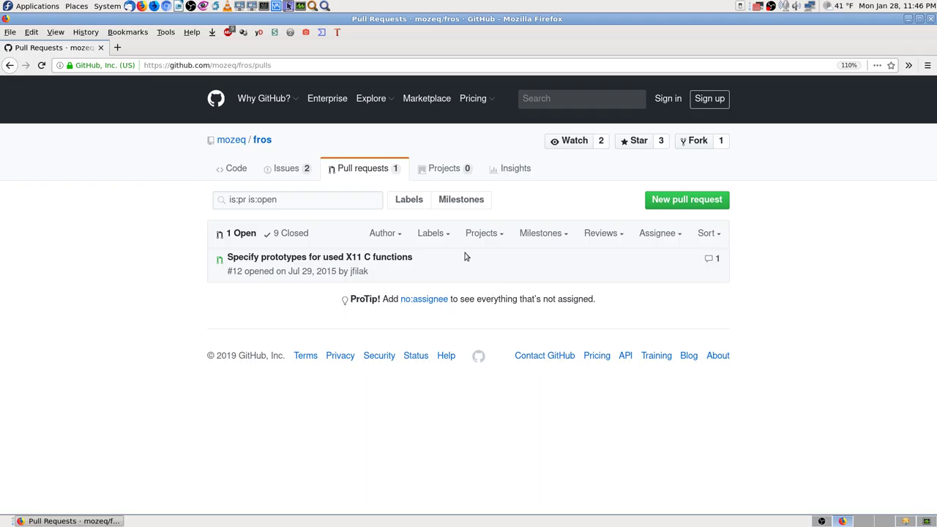
pyautogui.click(251, 170)
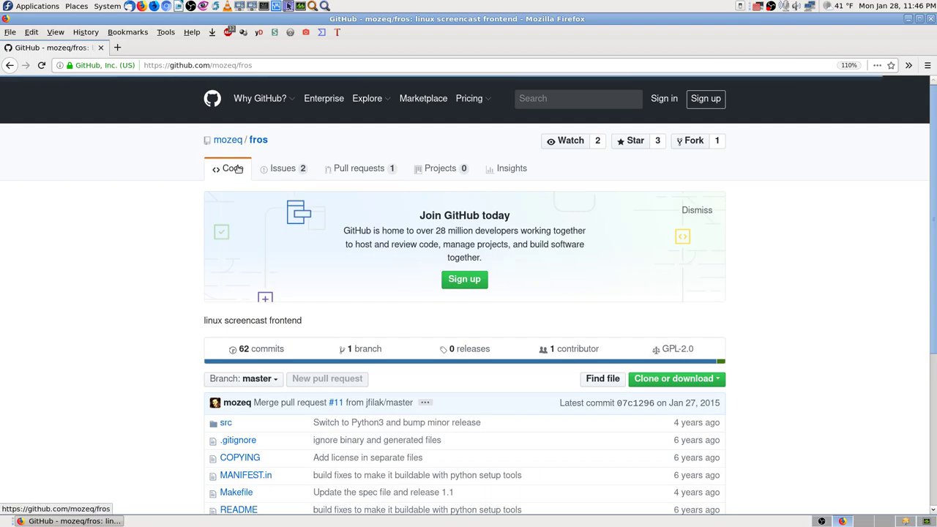
pyautogui.scroll(-4, 766, 389)
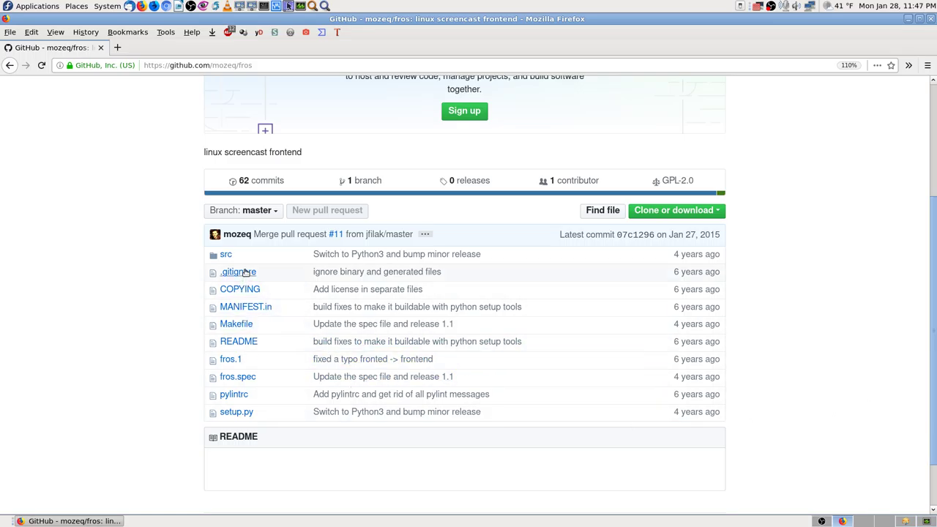
pyautogui.click(238, 341)
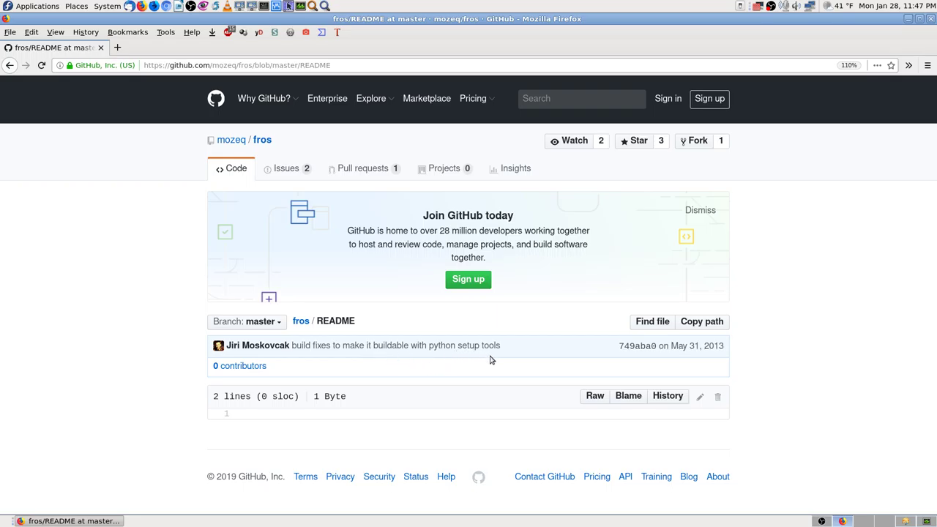
pyautogui.hotkey('alt', 'Left')
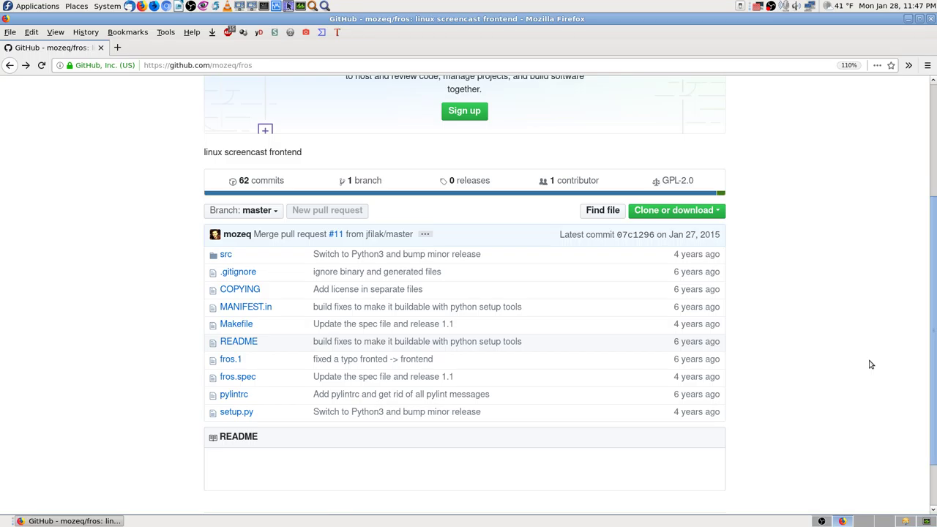
pyautogui.scroll(4, 871, 364)
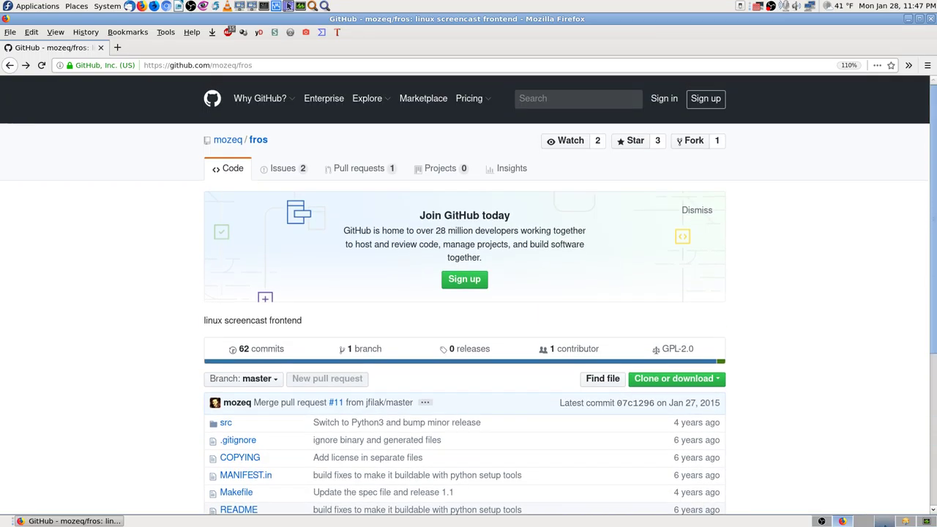
pyautogui.click(885, 522)
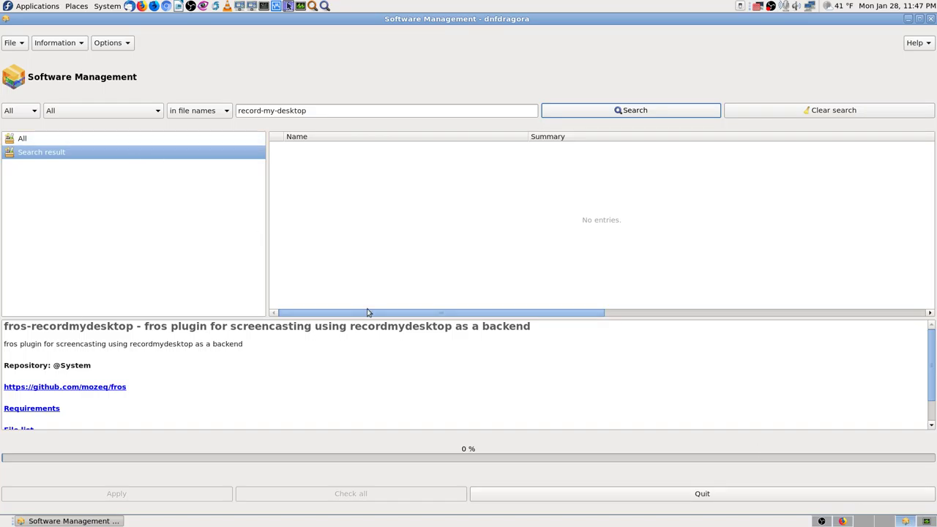
pyautogui.click(849, 521)
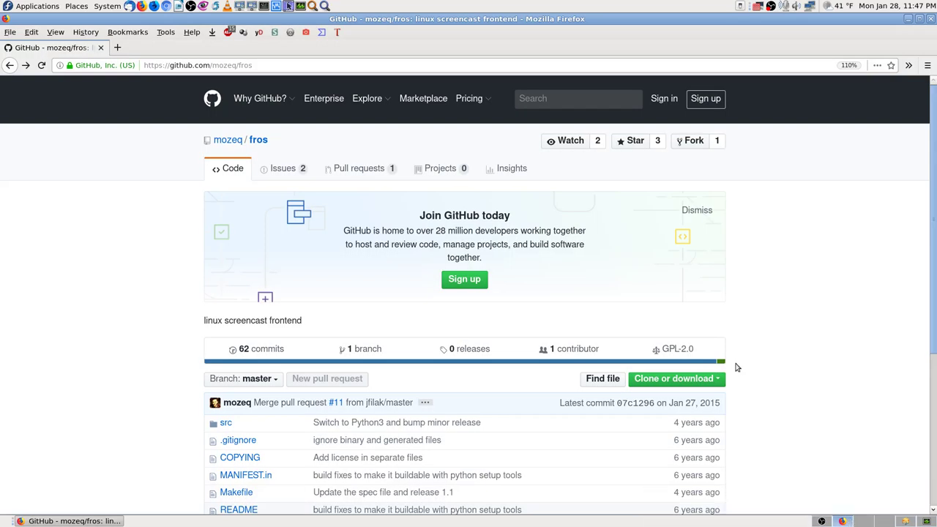
pyautogui.scroll(-3, 799, 331)
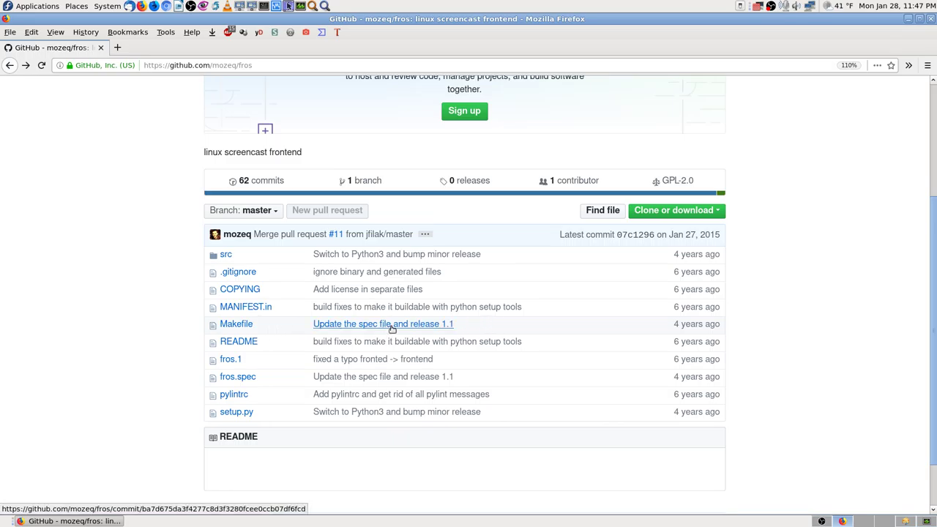
pyautogui.click(236, 342)
pyautogui.click(456, 351)
# Scroll through the commit's diffs, including the new setuptools-based setup.py and the src/pyfros moves.
pyautogui.scroll(-3, 457, 351)
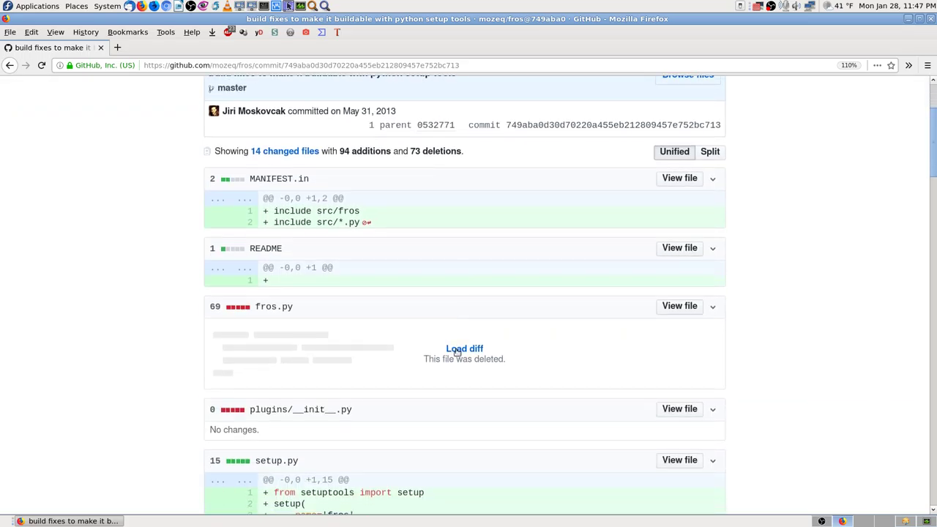
pyautogui.scroll(-2, 476, 363)
pyautogui.scroll(-2, 506, 393)
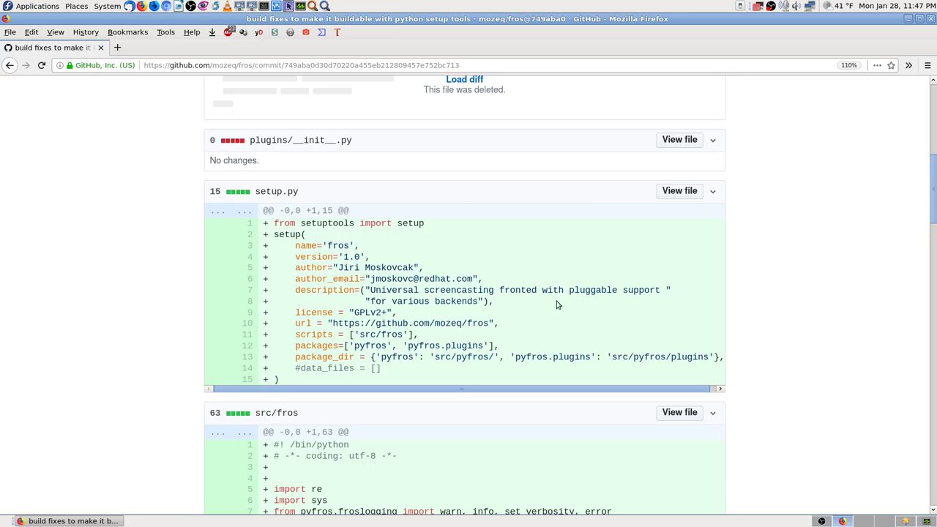
pyautogui.scroll(-1, 817, 355)
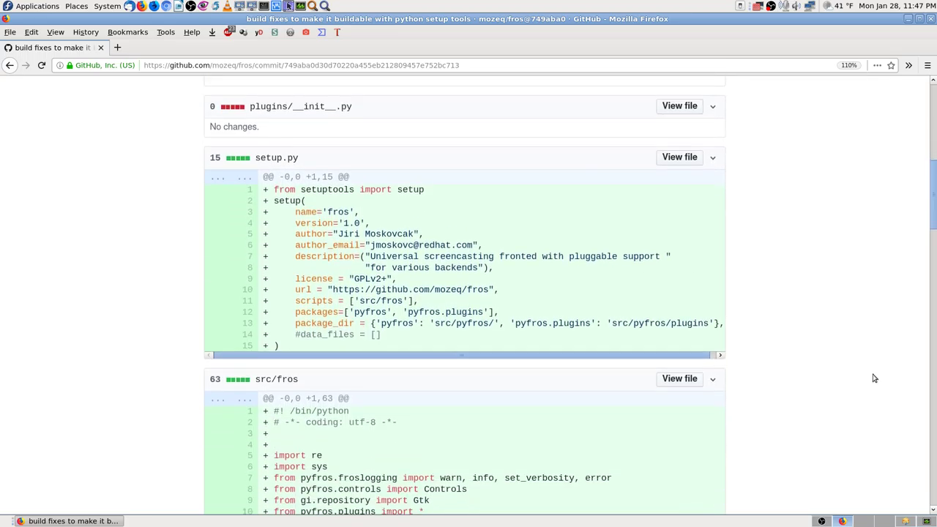
pyautogui.moveTo(935, 213); pyautogui.dragTo(927, 472)
# Return to the top of the commit page and launch MATE Terminal.
pyautogui.press('Home')
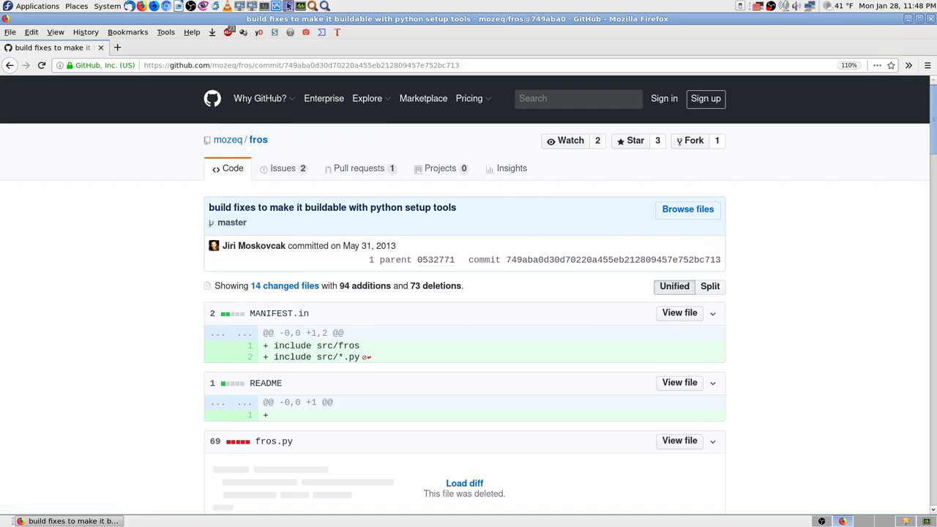
pyautogui.click(263, 6)
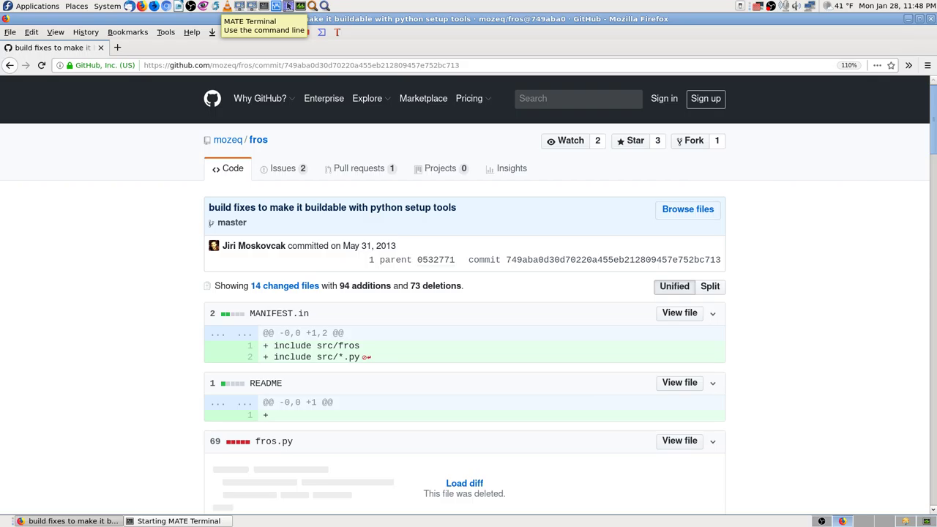
# Run fros in the terminal and compare it with the browser window.
pyautogui.write('fros')
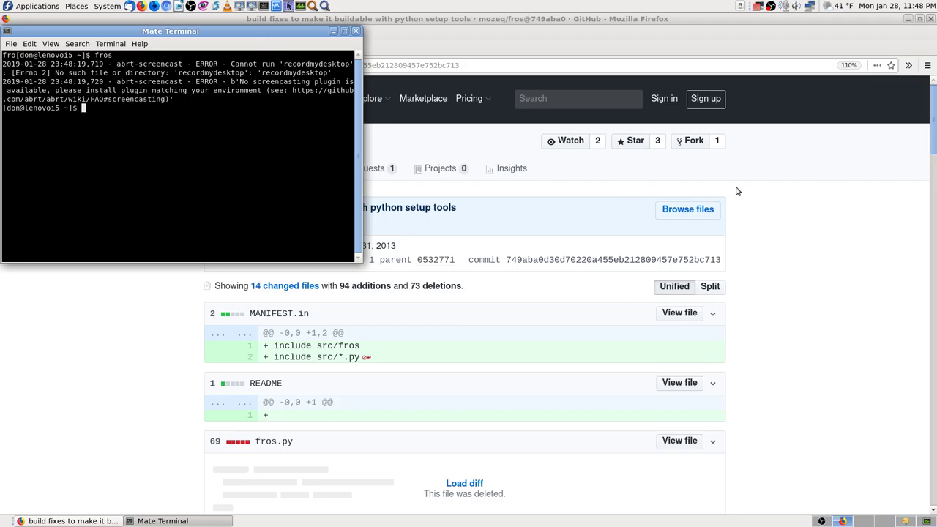
pyautogui.click(787, 211)
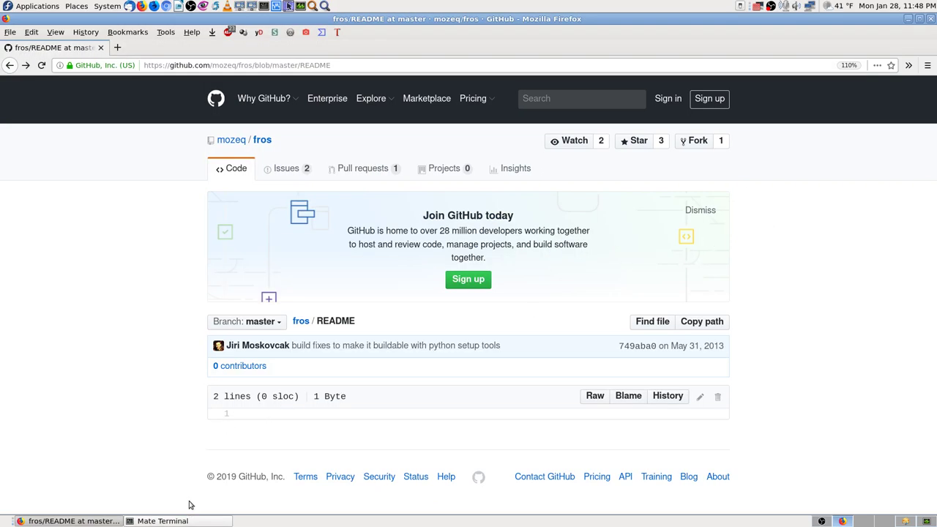
pyautogui.click(192, 520)
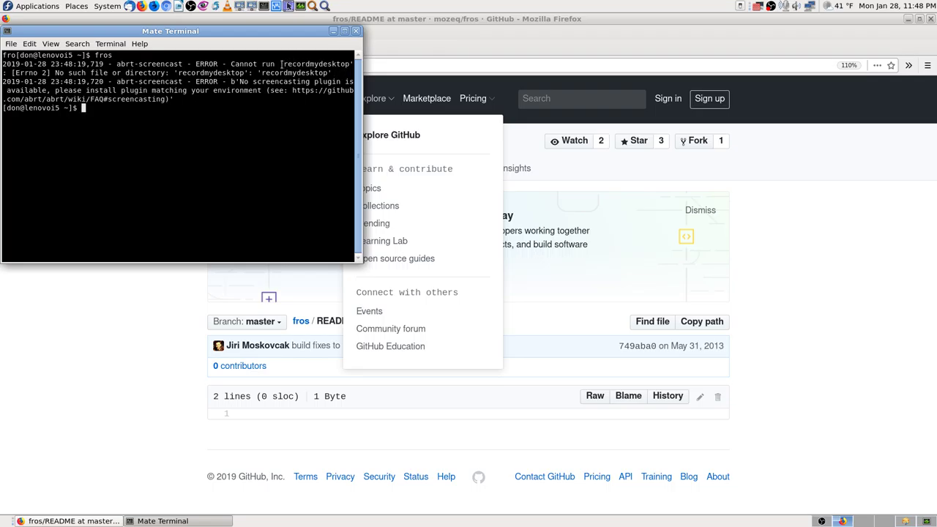
# Copy the word recordmydesktop from the fros error message.
pyautogui.moveTo(282, 65); pyautogui.dragTo(350, 65)
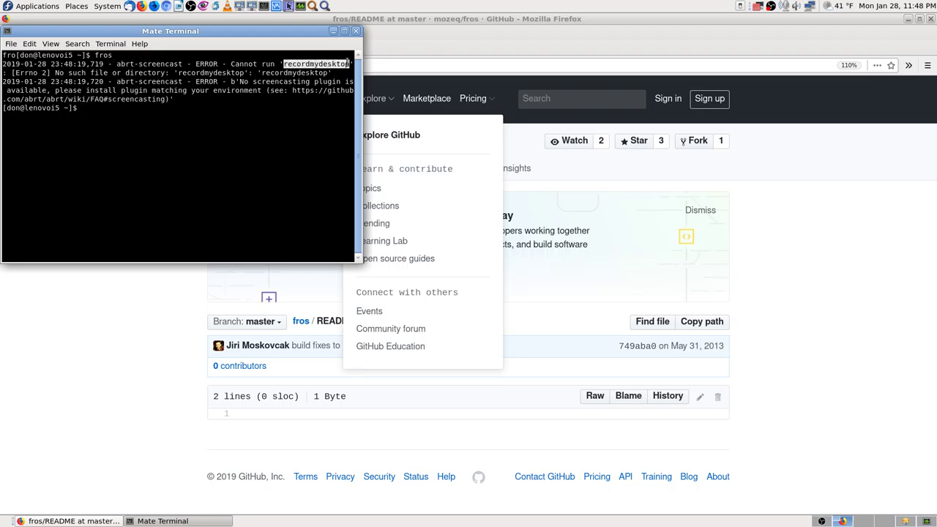
pyautogui.rightClick(340, 65)
pyautogui.click(366, 113)
pyautogui.click(313, 93)
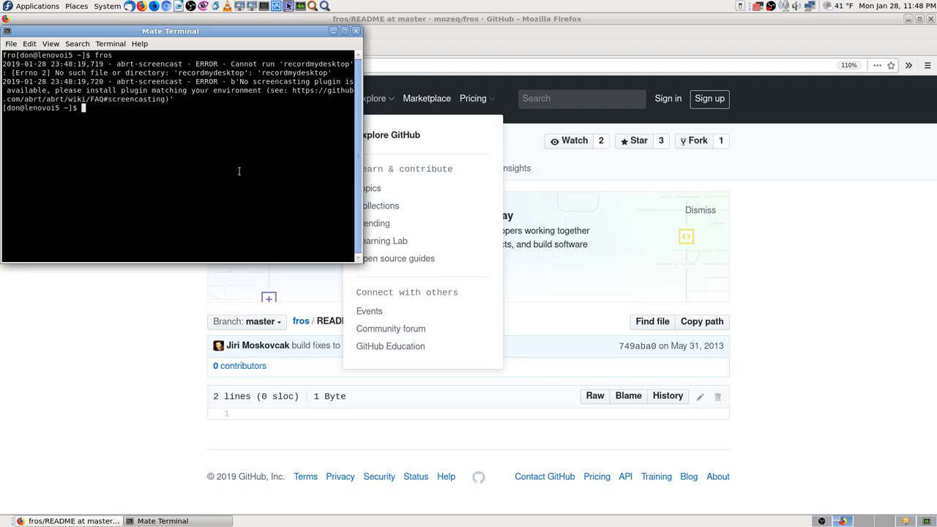
# Move the terminal window aside and save a screenshot of the screen.
pyautogui.click(858, 200)
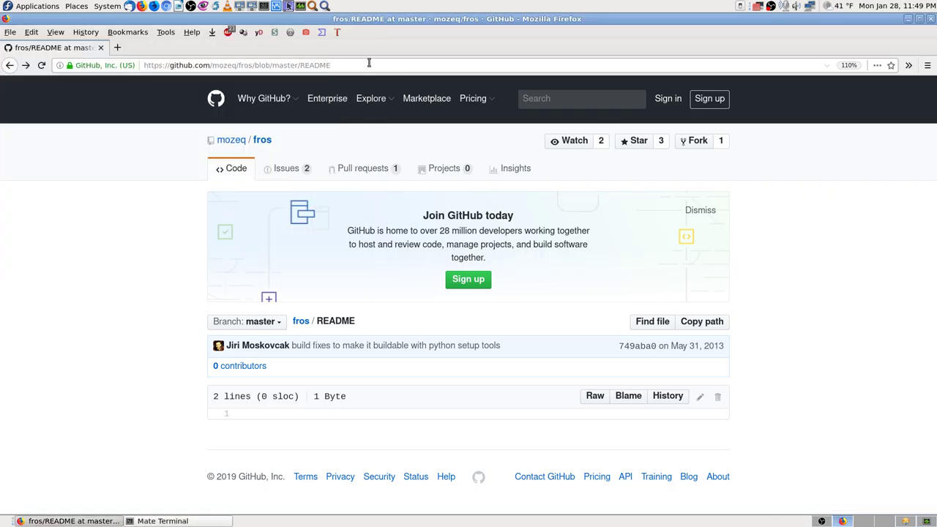
pyautogui.click(155, 522)
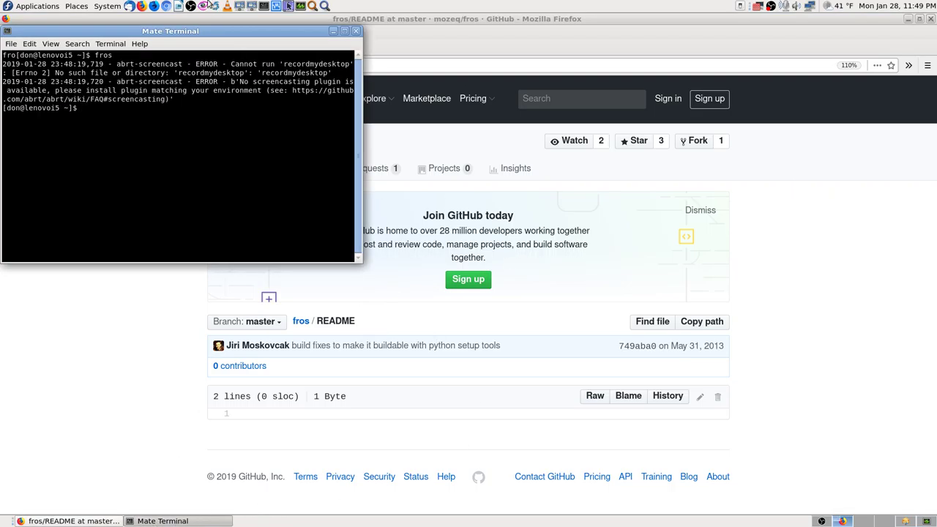
pyautogui.moveTo(209, 30); pyautogui.dragTo(782, 31)
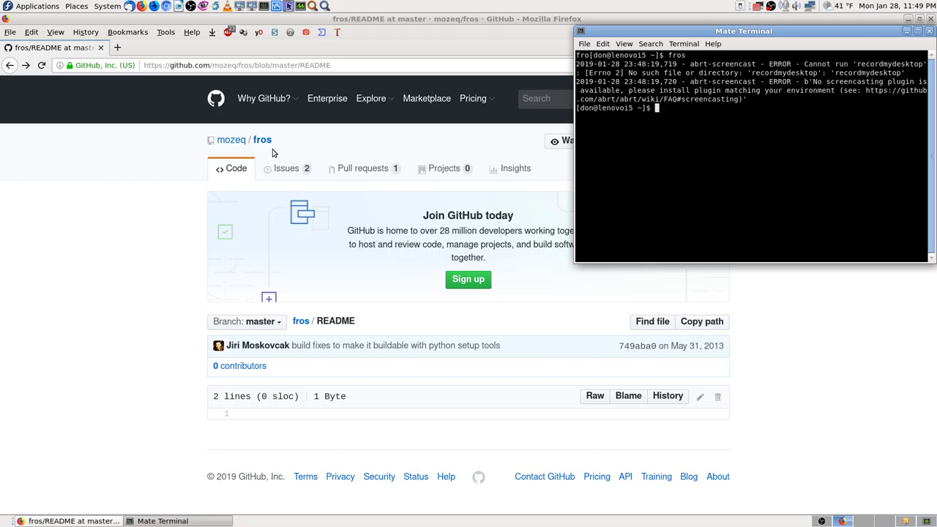
pyautogui.press('Print')
pyautogui.press('Return')
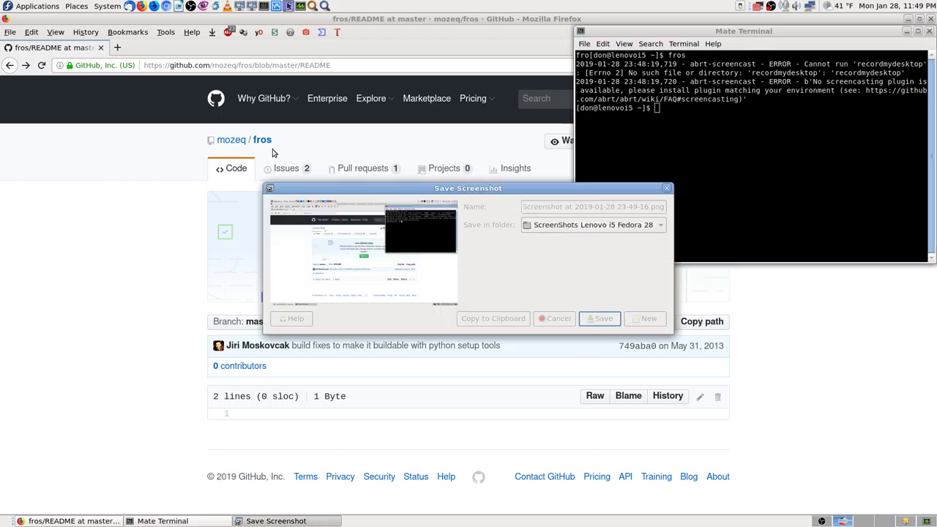
# Copy the fros error output from the terminal.
pyautogui.moveTo(657, 107); pyautogui.dragTo(569, 53)
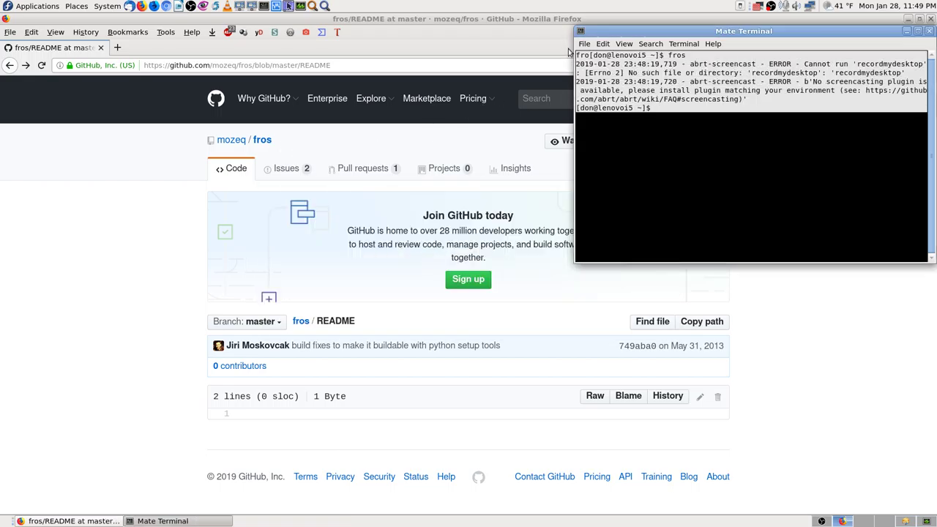
pyautogui.rightClick(629, 79)
pyautogui.click(661, 127)
# Search Application Finder for 'text' and launch LibreOffice Writer from the matching editors.
pyautogui.click(325, 6)
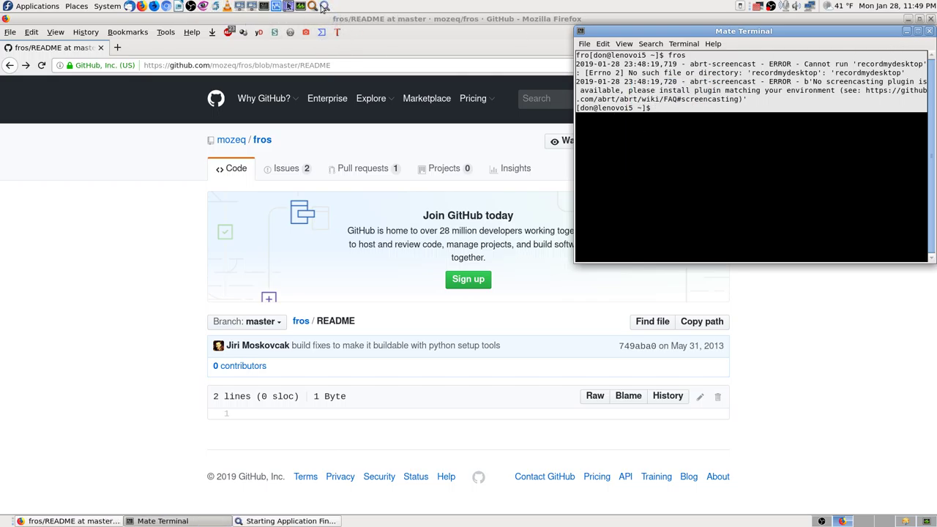
pyautogui.write('tesx')
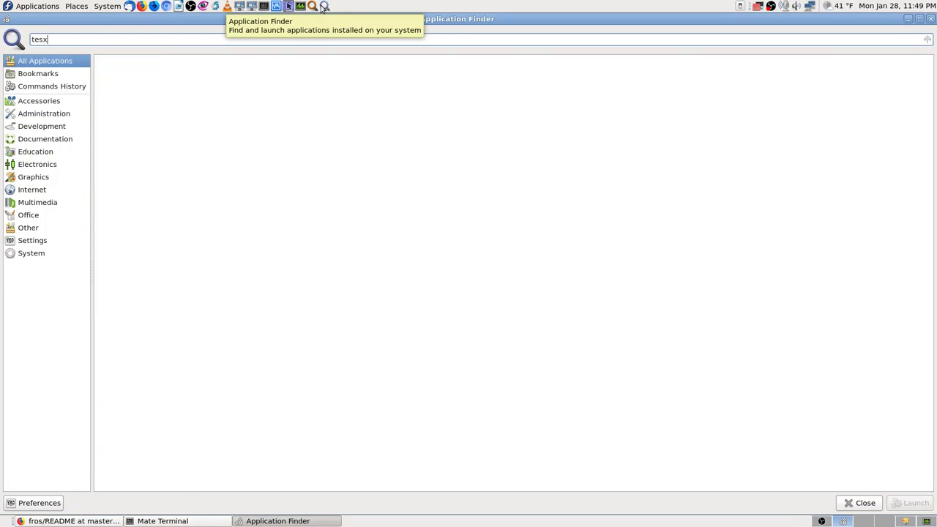
pyautogui.press('BackSpace')
pyautogui.press('BackSpace')
pyautogui.write('xt')
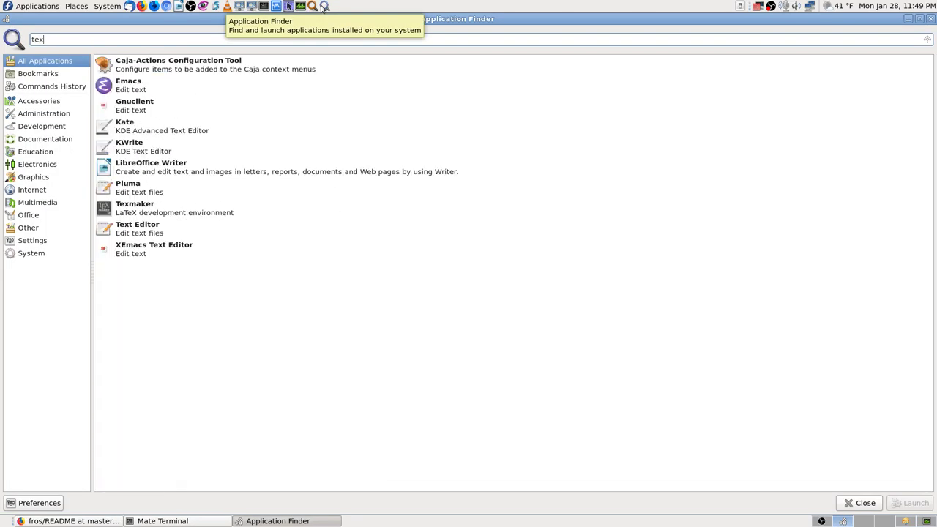
pyautogui.press('Down')
pyautogui.press('Down')
pyautogui.press('Down')
pyautogui.press('Down')
pyautogui.press('Down')
pyautogui.press('Down')
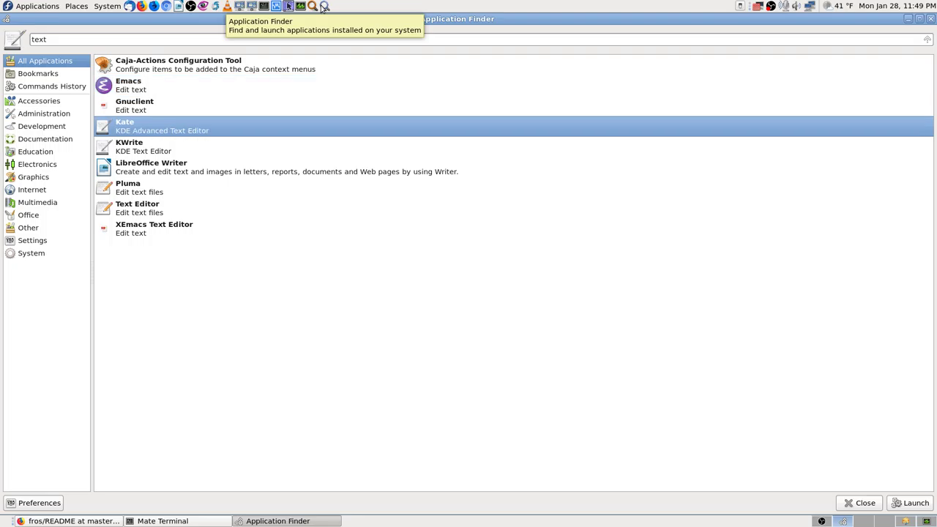
pyautogui.press('Return')
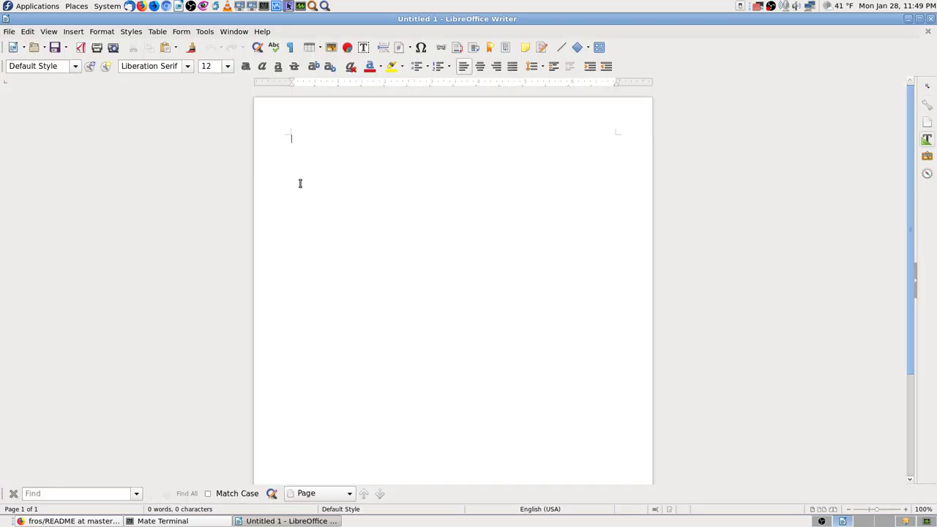
# Paste the fros output under the title 'Terminal Output for fros', copy the title, and start Save As.
pyautogui.hotkey('ctrl', 'v')
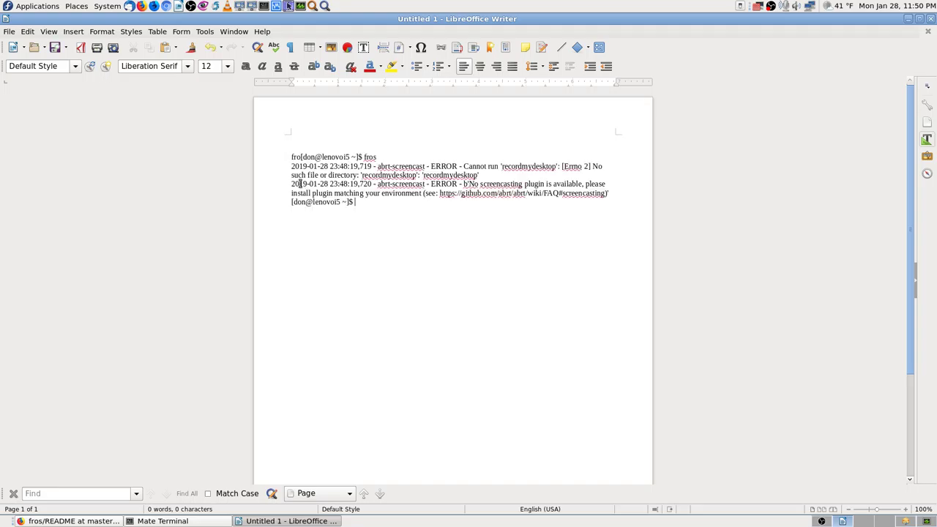
pyautogui.write('Ter')
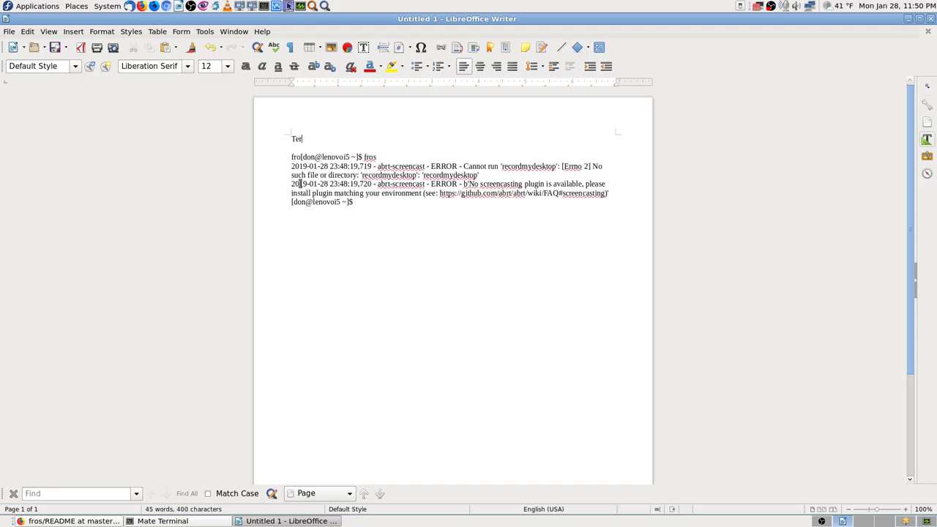
pyautogui.write('minal OP')
pyautogui.write('tput for fros')
pyautogui.moveTo(438, 141); pyautogui.dragTo(291, 139)
pyautogui.rightClick(302, 137)
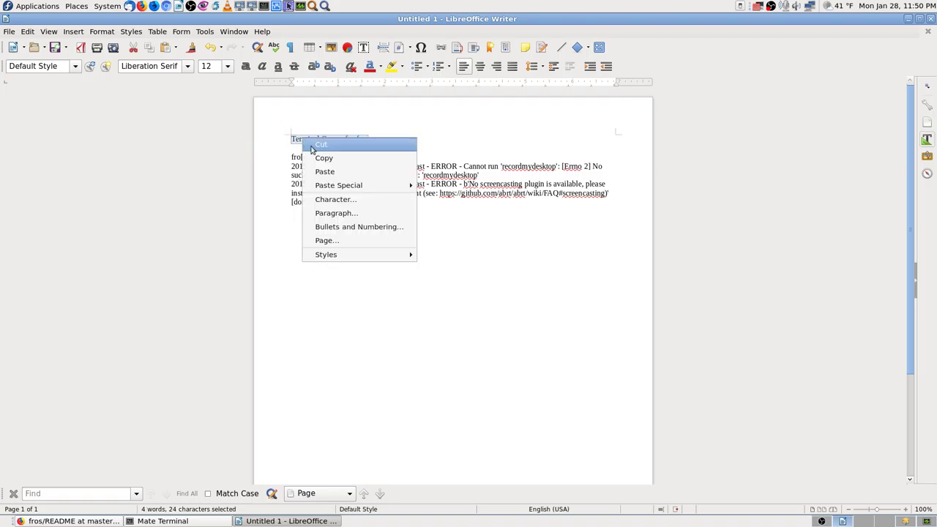
pyautogui.click(323, 158)
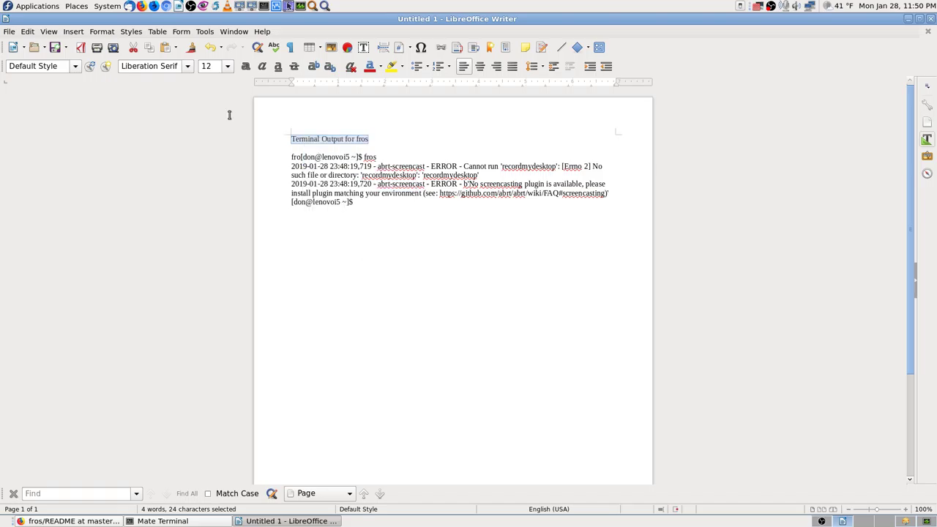
pyautogui.click(67, 47)
pyautogui.click(91, 64)
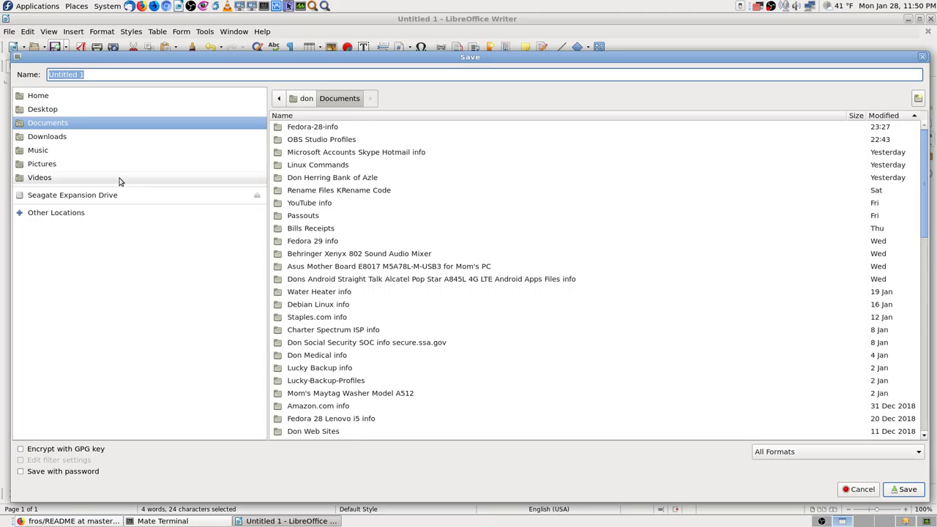
# Save the document as 'Terminal Output for fros' text format in Fedora-28-info and close Writer.
pyautogui.doubleClick(350, 127)
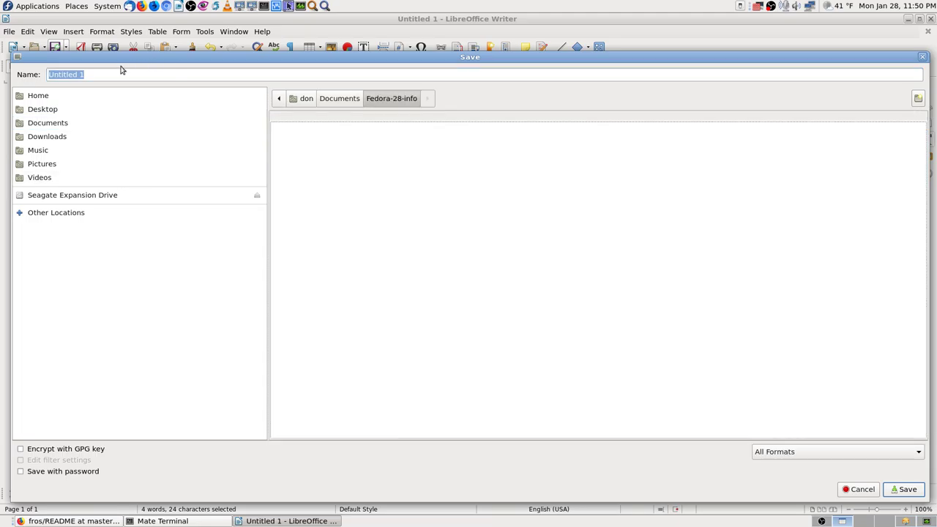
pyautogui.hotkey('ctrl', 'v')
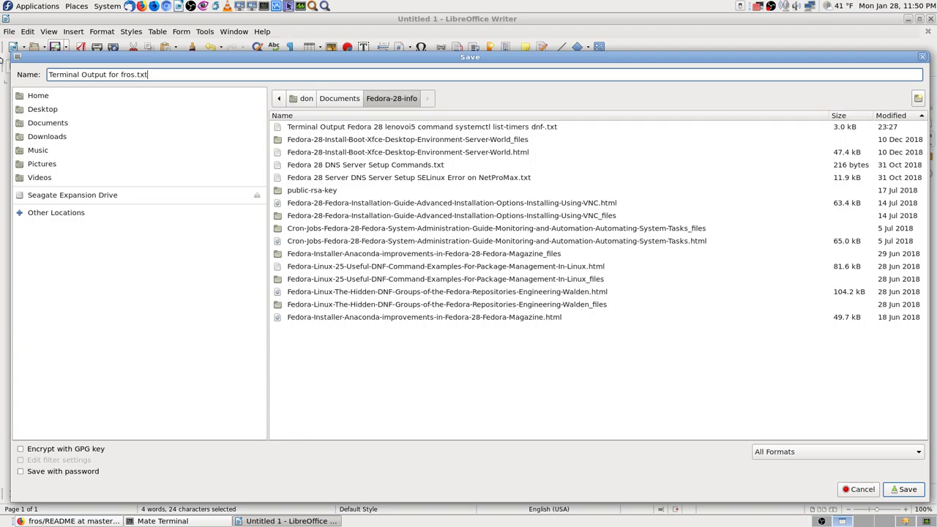
pyautogui.press('Return')
pyautogui.click(583, 304)
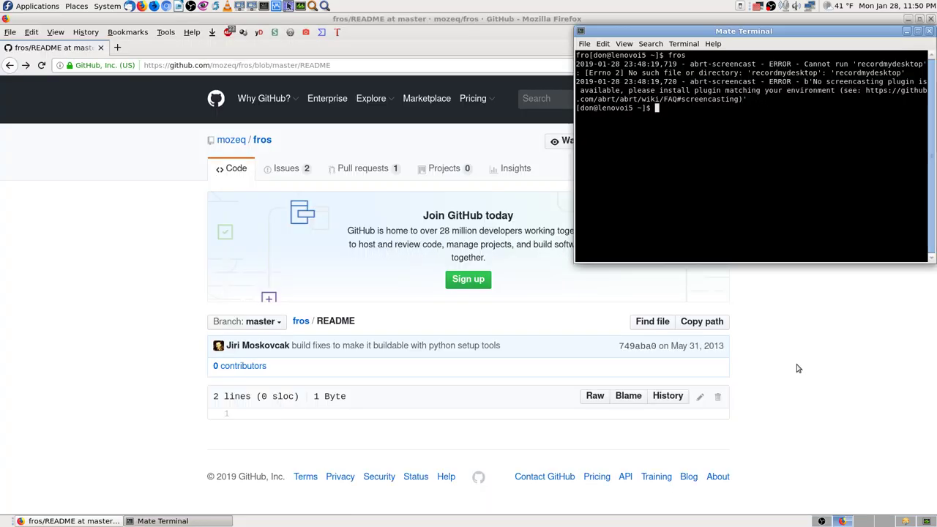
pyautogui.click(931, 19)
# Copy the word recordmydesktop from the terminal's error message.
pyautogui.moveTo(857, 64); pyautogui.dragTo(923, 65)
pyautogui.rightClick(916, 65)
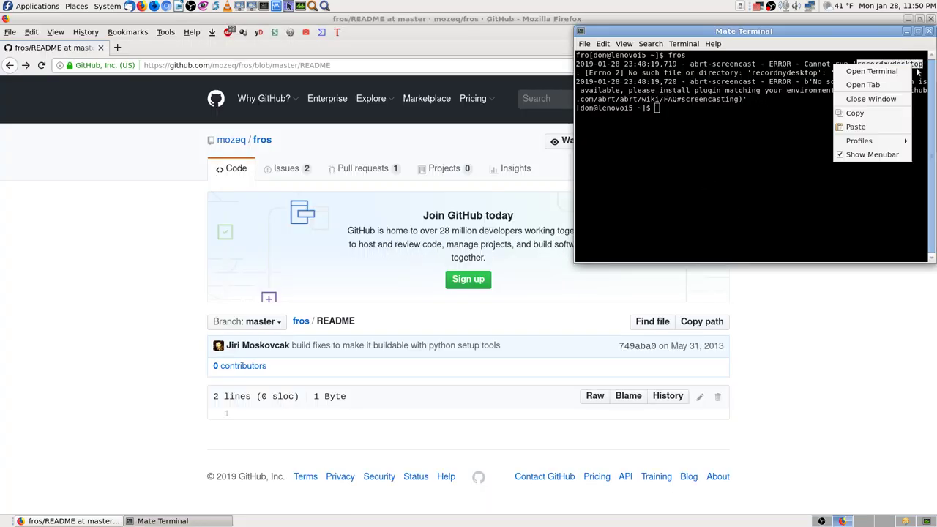
pyautogui.click(849, 113)
# Close the terminal and Firefox, and switch to the dnfdragora workspace.
pyautogui.click(929, 31)
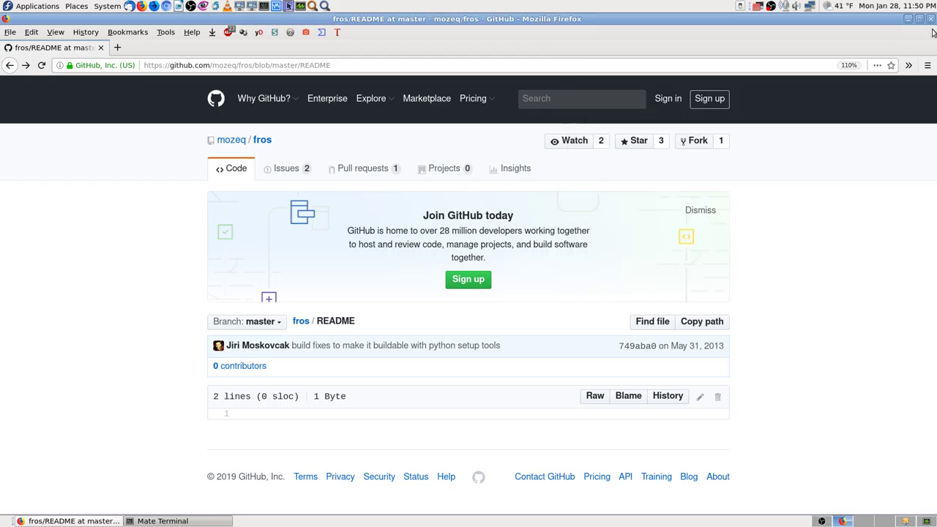
pyautogui.hotkey('alt', 'F4')
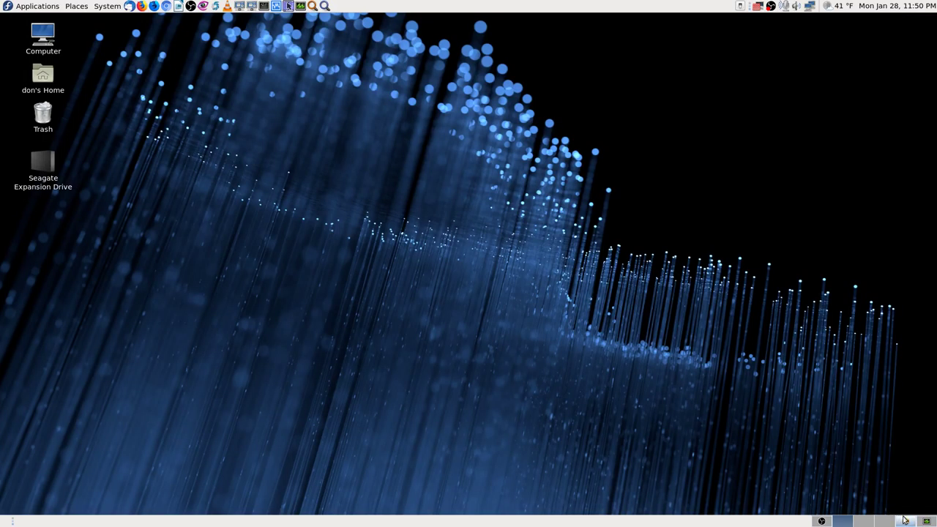
pyautogui.click(905, 520)
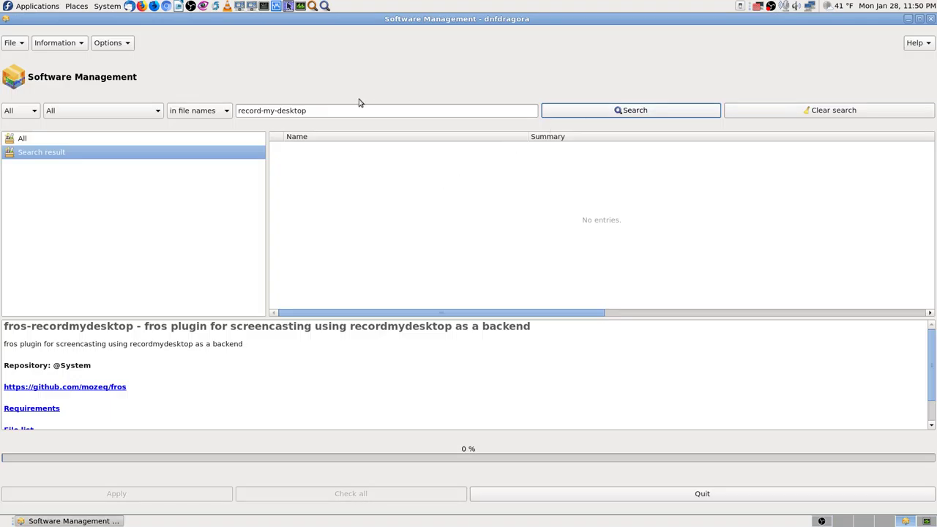
# Replace the file-name search term with recordmydesktop and run the search.
pyautogui.tripleClick(331, 110)
pyautogui.write('recordmydesktop')
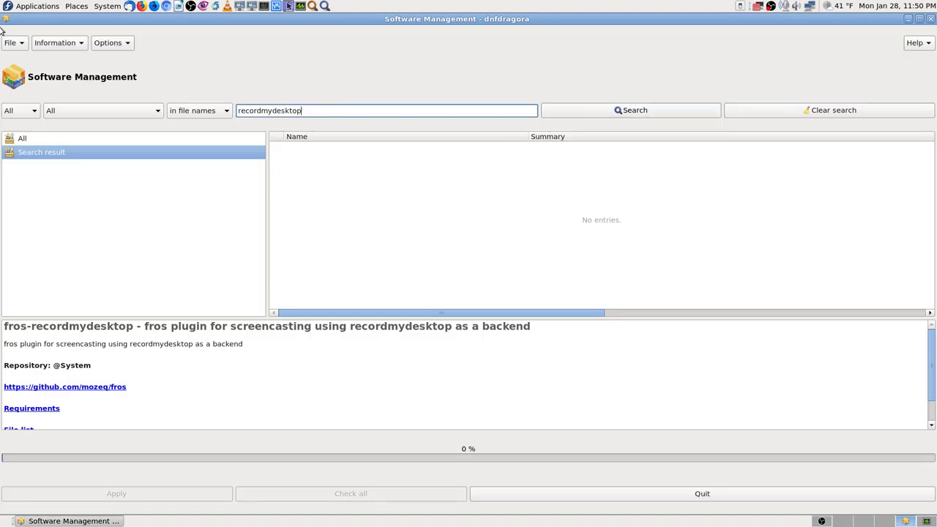
pyautogui.click(645, 109)
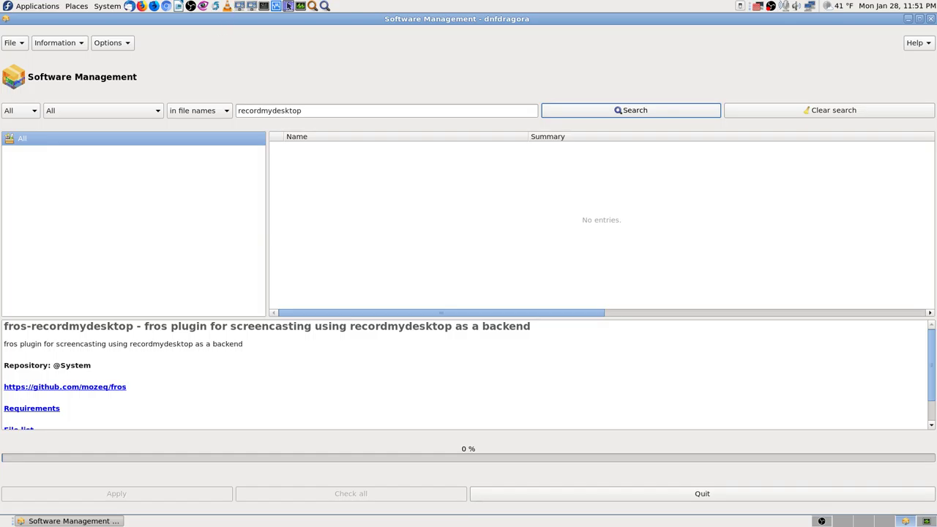
# Look over the Options and Information menus in dnfdragora.
pyautogui.click(128, 44)
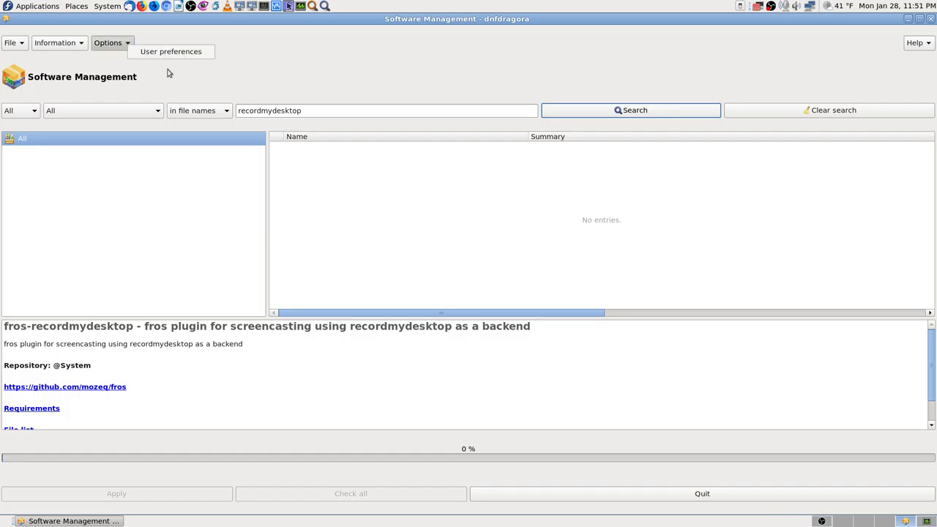
pyautogui.click(275, 81)
pyautogui.click(59, 43)
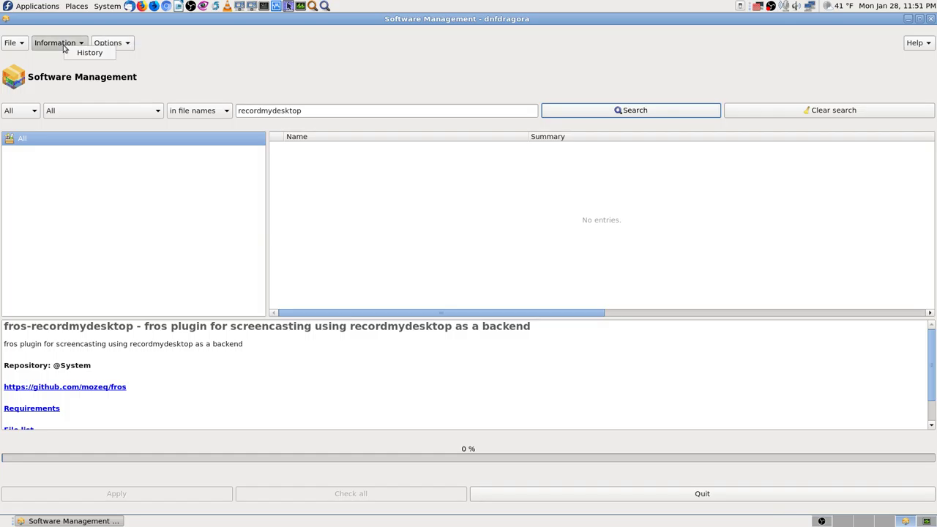
pyautogui.click(172, 77)
# Open File > Repositories, enlarge the dialog, and scroll through the repository list.
pyautogui.click(11, 42)
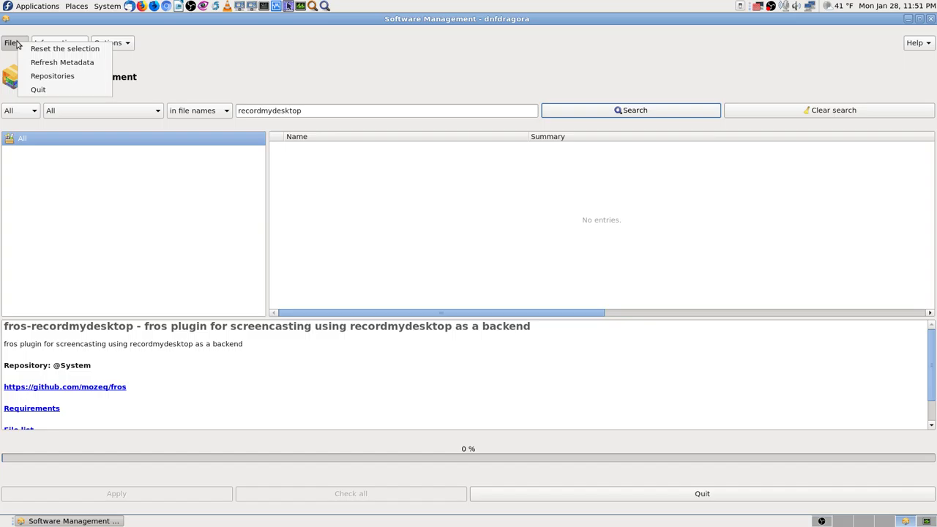
pyautogui.click(80, 80)
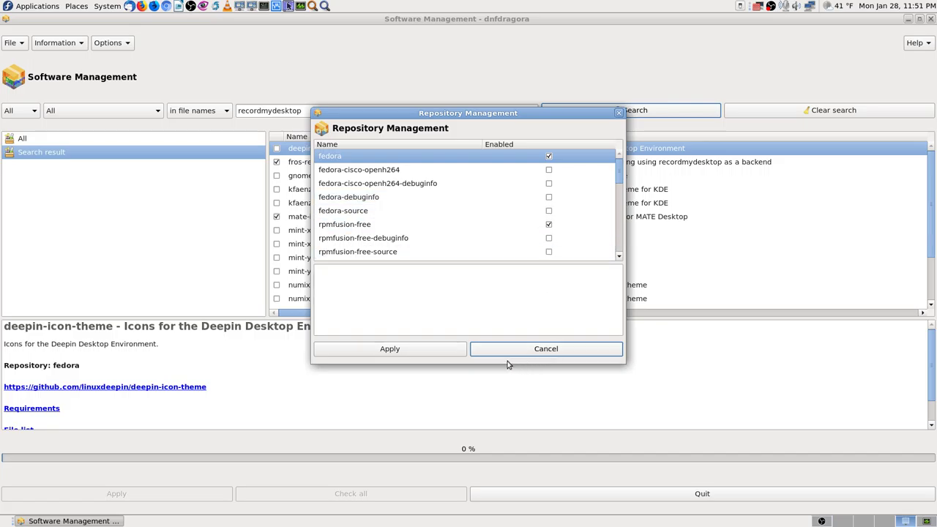
pyautogui.moveTo(505, 363); pyautogui.dragTo(513, 466)
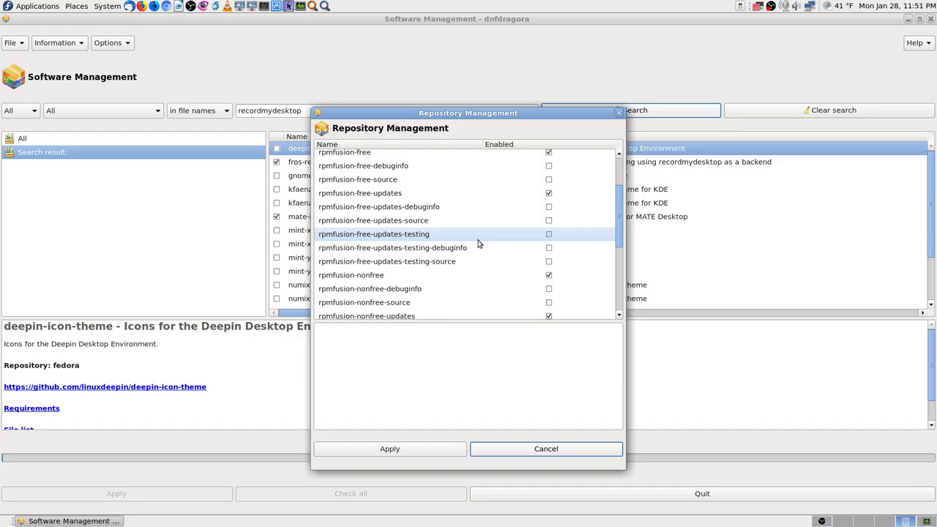
pyautogui.scroll(3, 478, 244)
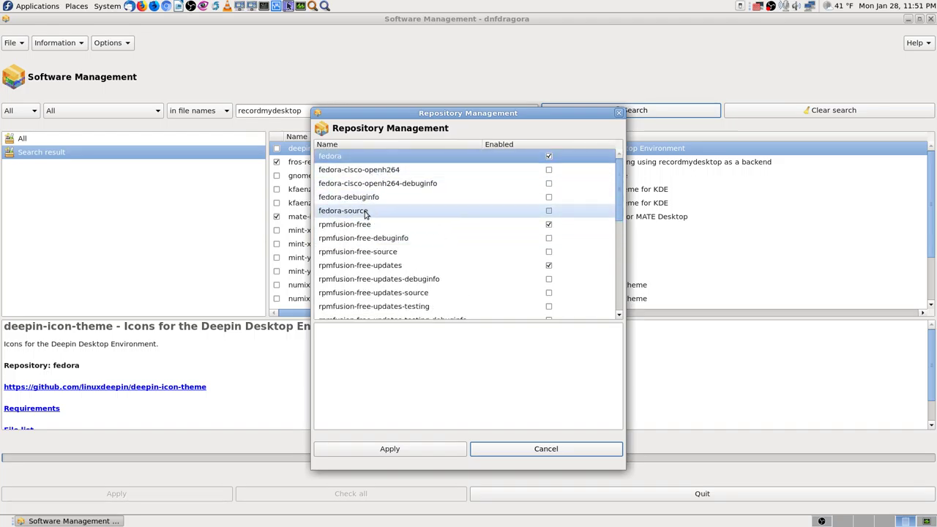
pyautogui.scroll(-5, 417, 293)
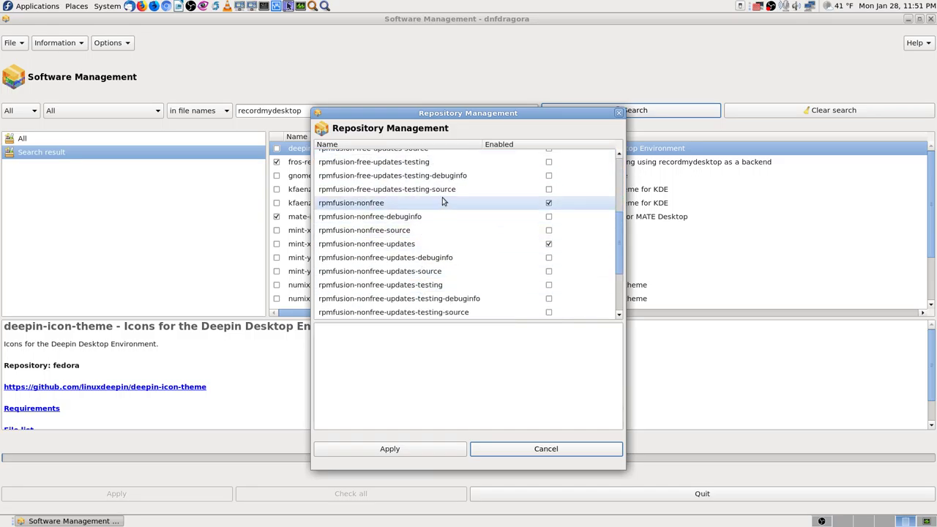
pyautogui.scroll(-1, 442, 200)
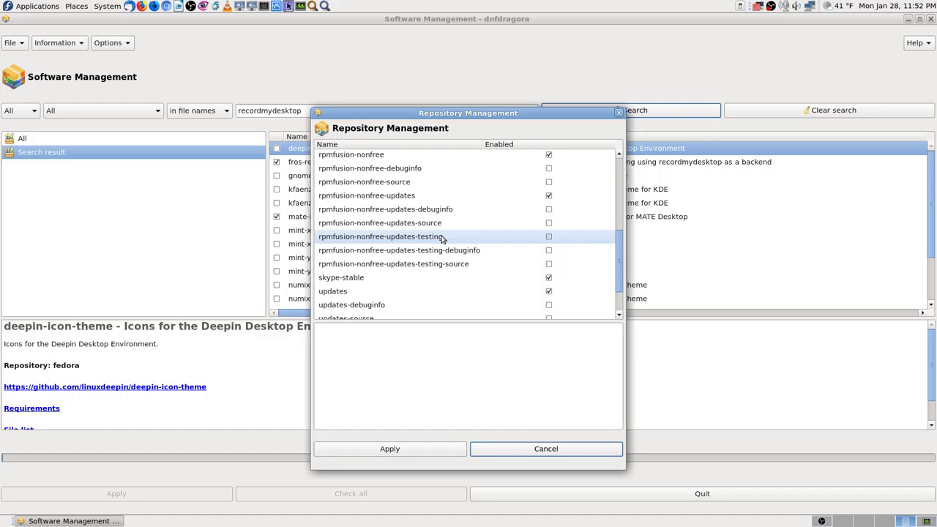
pyautogui.scroll(-3, 442, 239)
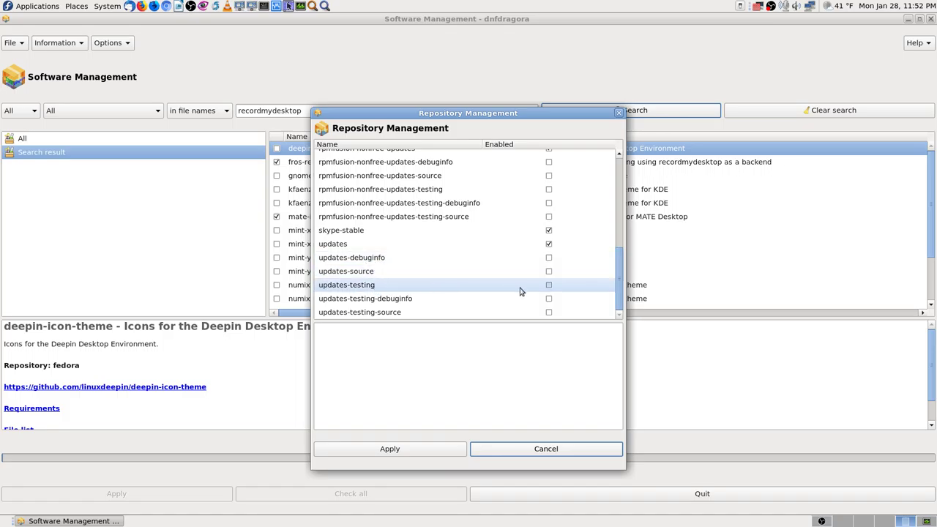
pyautogui.click(549, 287)
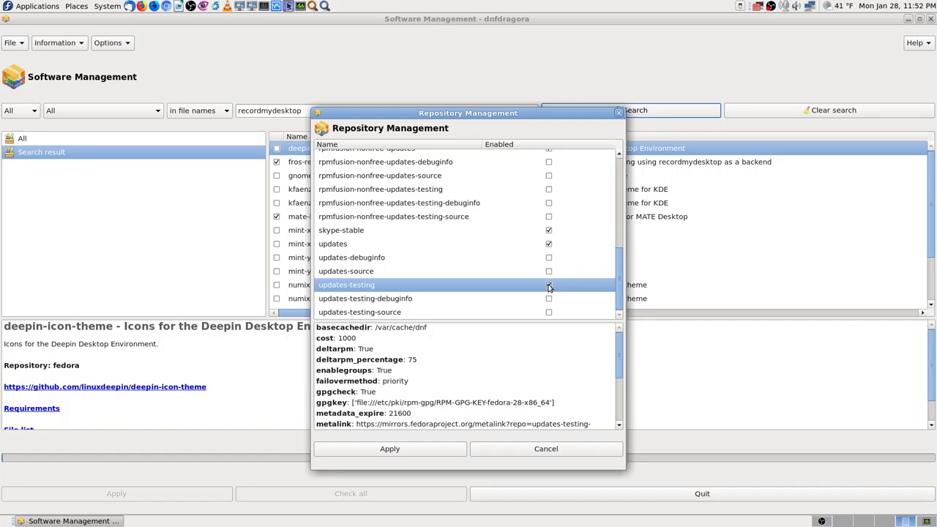
pyautogui.scroll(-3, 501, 376)
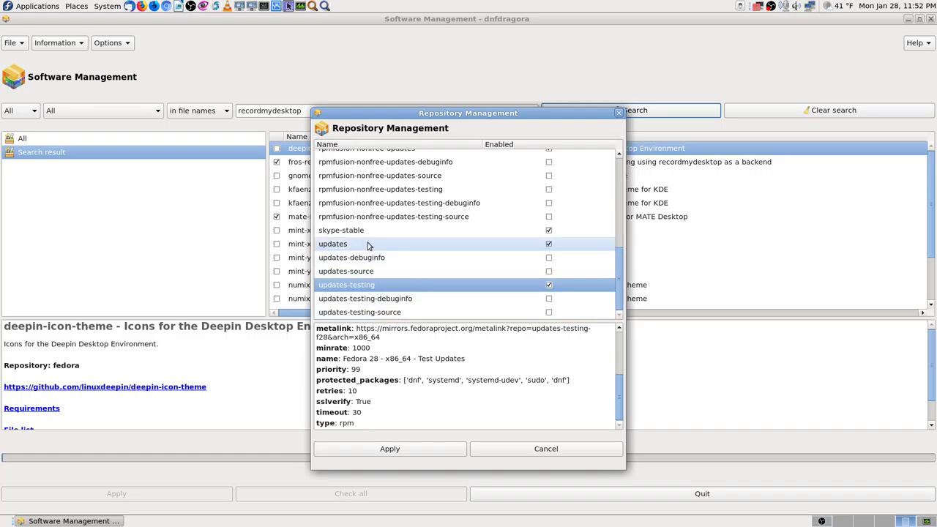
pyautogui.scroll(1, 369, 247)
pyautogui.scroll(-1, 380, 251)
pyautogui.press('Up')
pyautogui.press('Up')
pyautogui.press('Up')
pyautogui.press('Up')
pyautogui.press('Up')
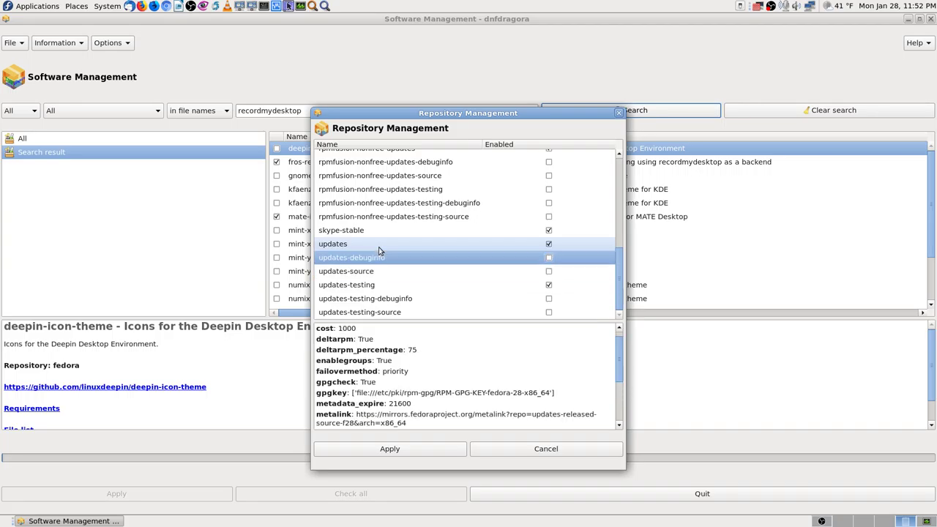
pyautogui.press('Up')
pyautogui.press('Up')
pyautogui.press('Up')
pyautogui.press('Up')
pyautogui.press('Up')
pyautogui.press('Up')
pyautogui.press('Up')
pyautogui.press('Up')
pyautogui.press('Up')
pyautogui.press('Up')
pyautogui.press('Up')
pyautogui.press('Up')
pyautogui.press('Up')
pyautogui.press('Up')
pyautogui.press('Up')
pyautogui.press('Up')
pyautogui.press('Up')
pyautogui.press('Up')
pyautogui.press('Up')
pyautogui.press('Up')
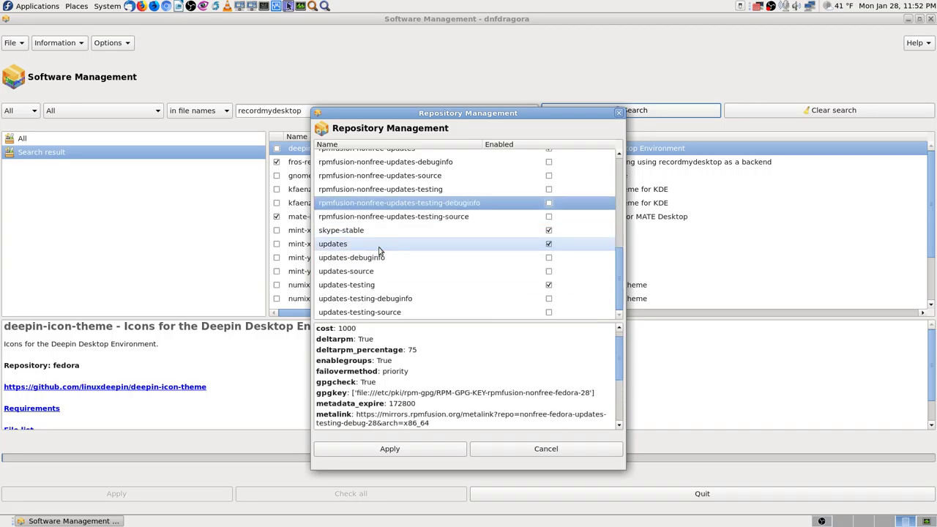
pyautogui.press('Down')
pyautogui.press('Down')
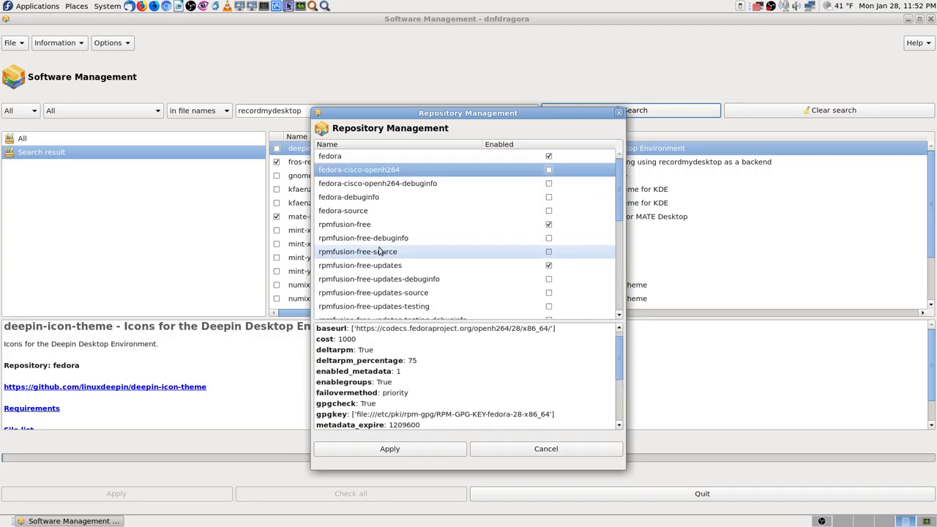
pyautogui.press('Up')
pyautogui.press('Down')
pyautogui.press('Down')
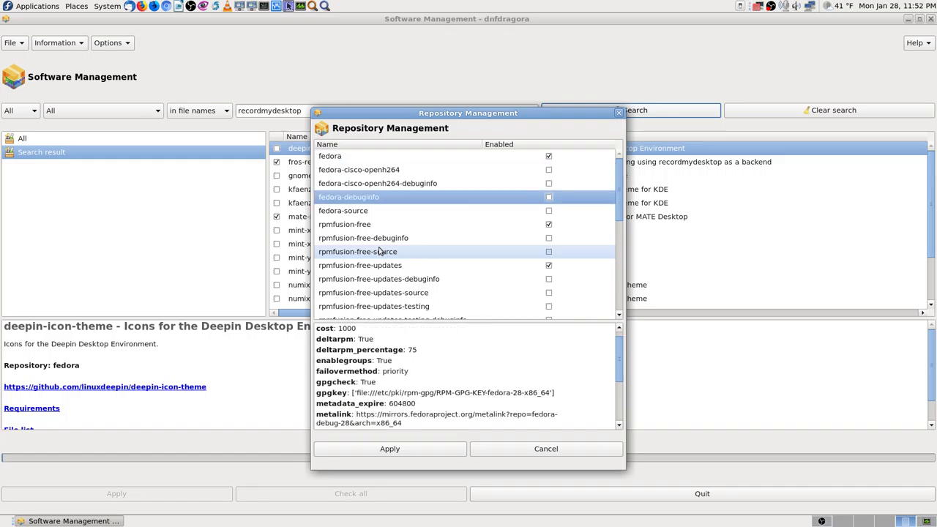
pyautogui.press('Up')
pyautogui.press('Up')
pyautogui.press('Up')
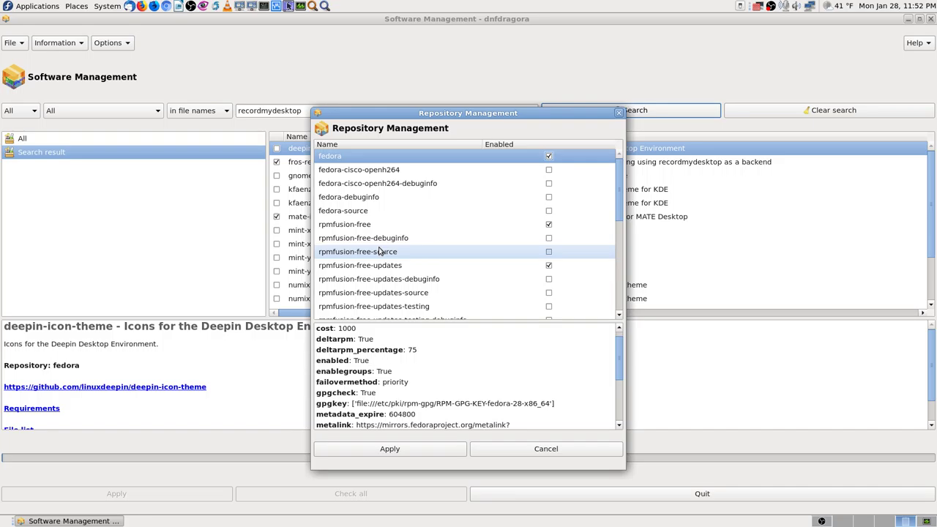
pyautogui.press('Down')
pyautogui.press('Down')
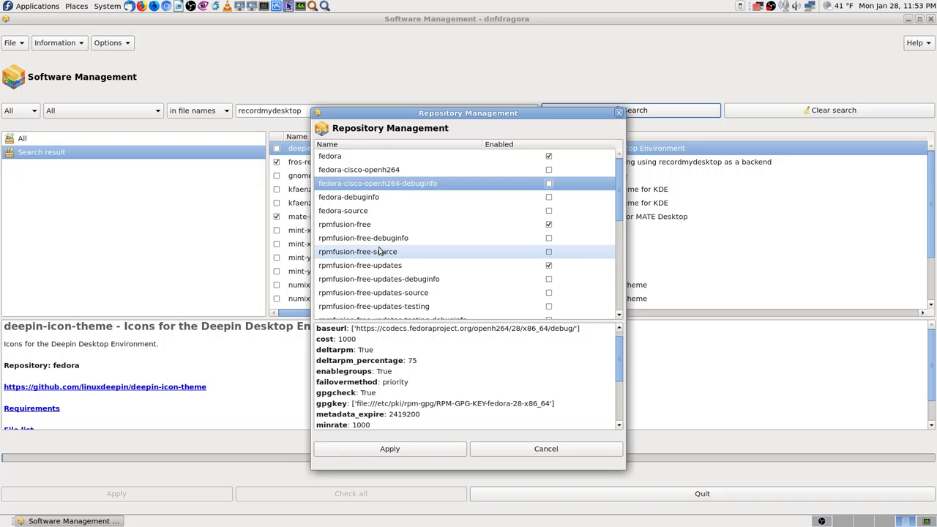
pyautogui.press('Down')
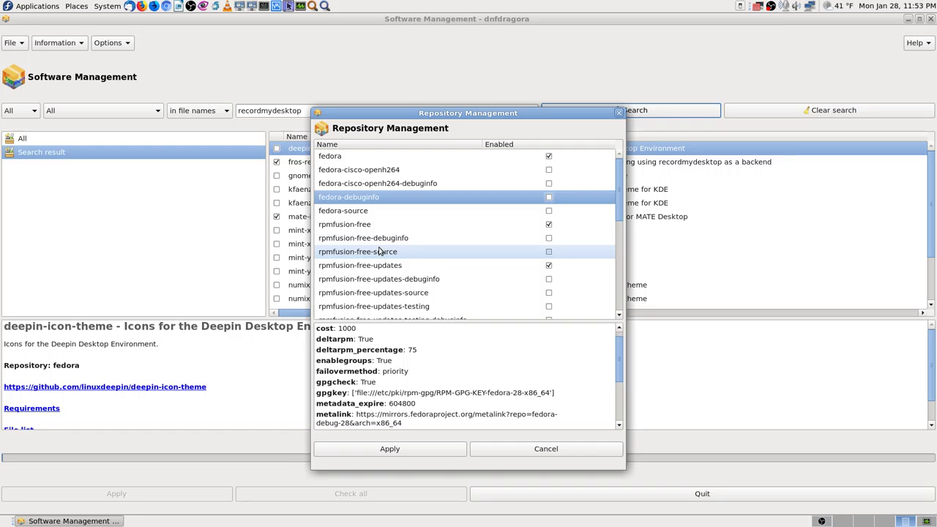
pyautogui.press('Up')
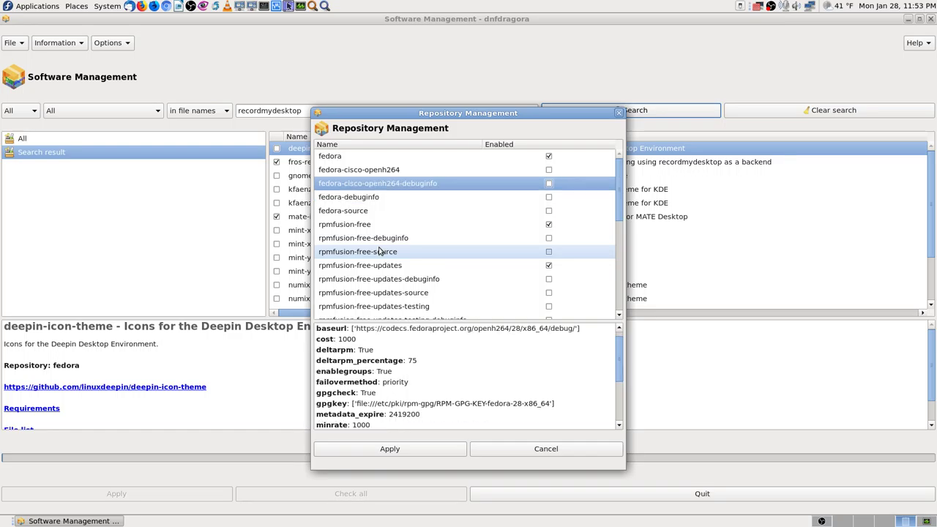
pyautogui.press('Down')
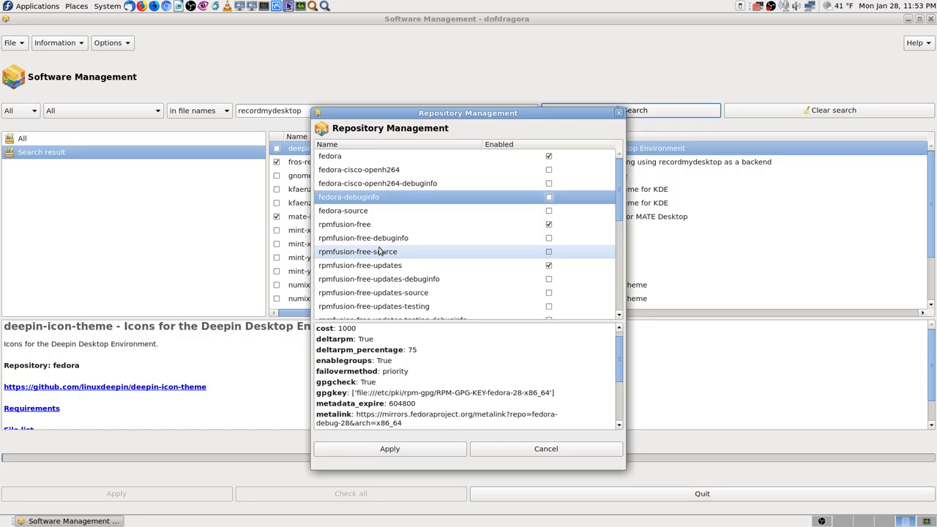
pyautogui.press('Up')
pyautogui.press('Down')
pyautogui.press('Down')
pyautogui.press('Up')
pyautogui.press('Down')
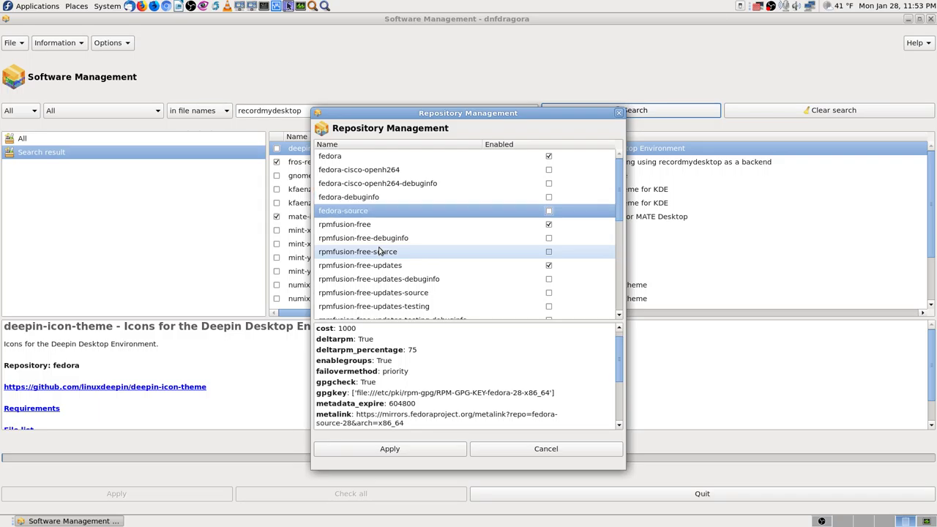
pyautogui.press('Up')
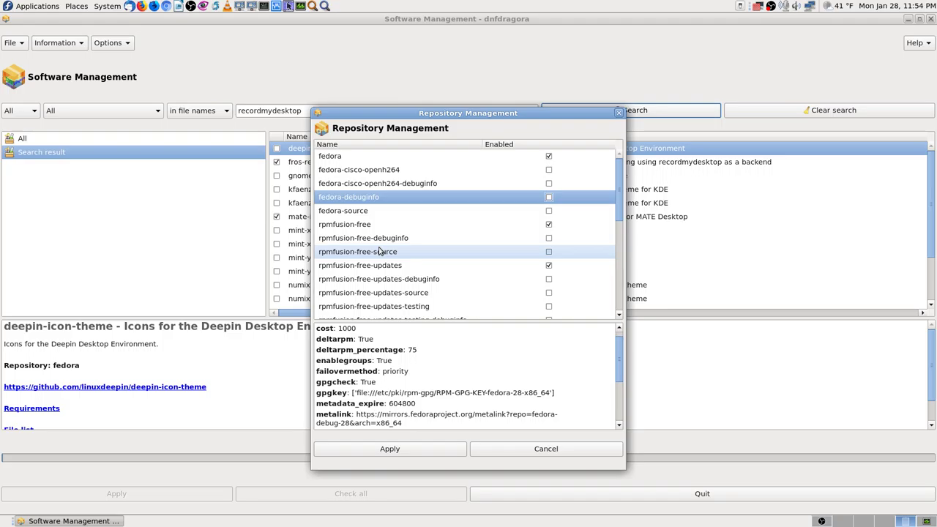
pyautogui.press('Up')
pyautogui.press('Down')
pyautogui.press('Up')
pyautogui.press('Down')
pyautogui.press('Down')
pyautogui.press('Down')
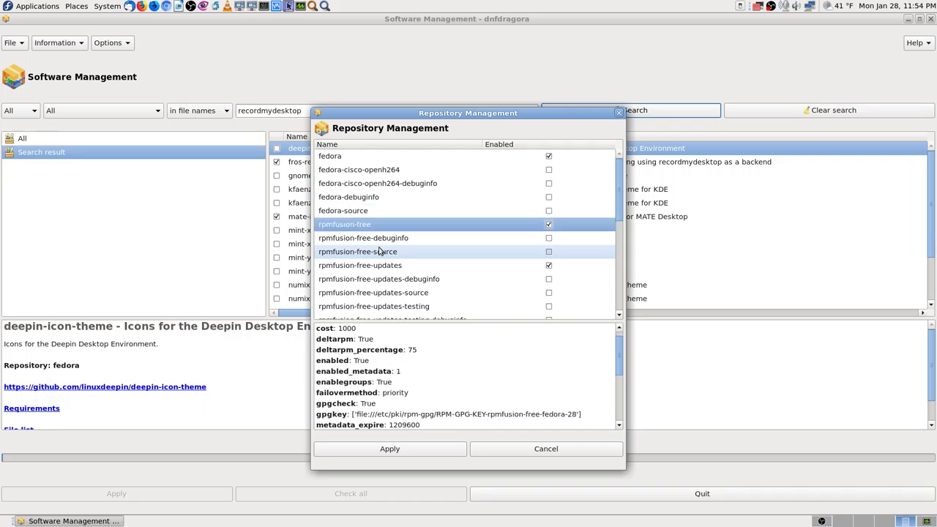
pyautogui.press('Down')
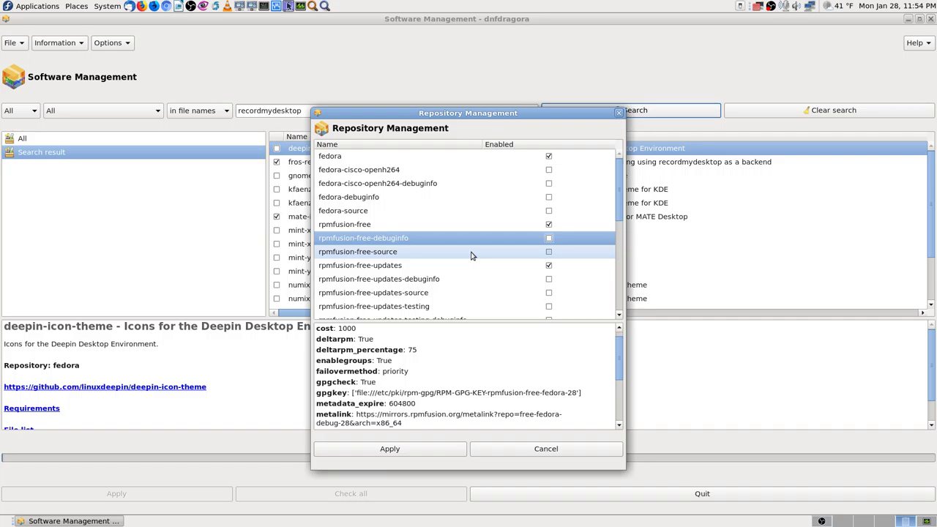
pyautogui.click(472, 256)
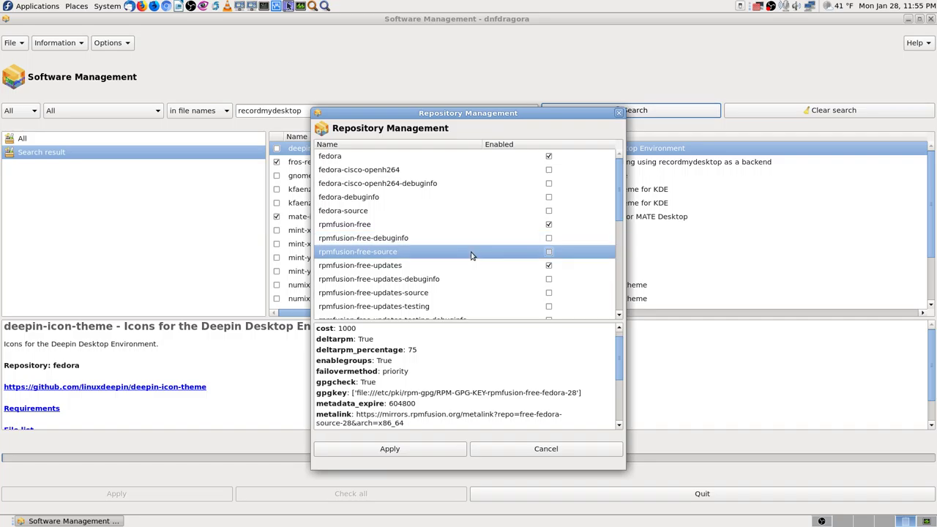
pyautogui.press('Down')
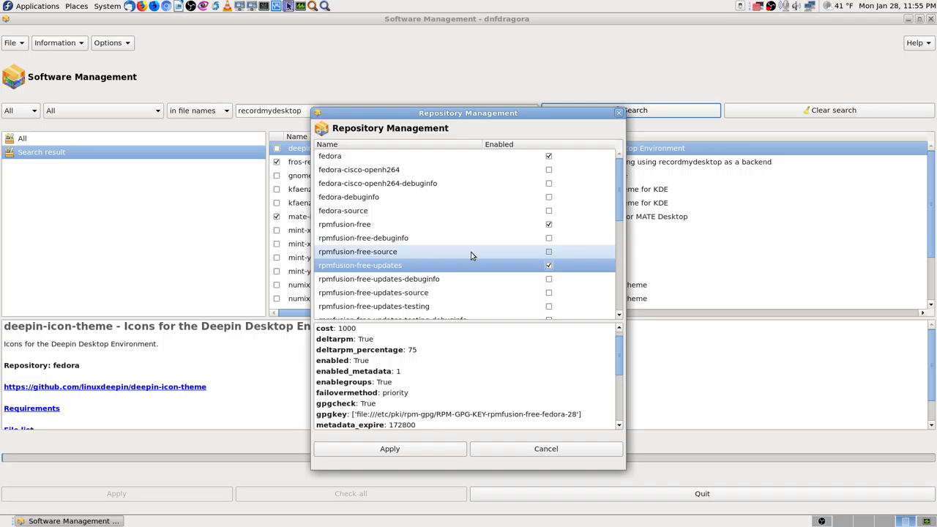
pyautogui.press('Down')
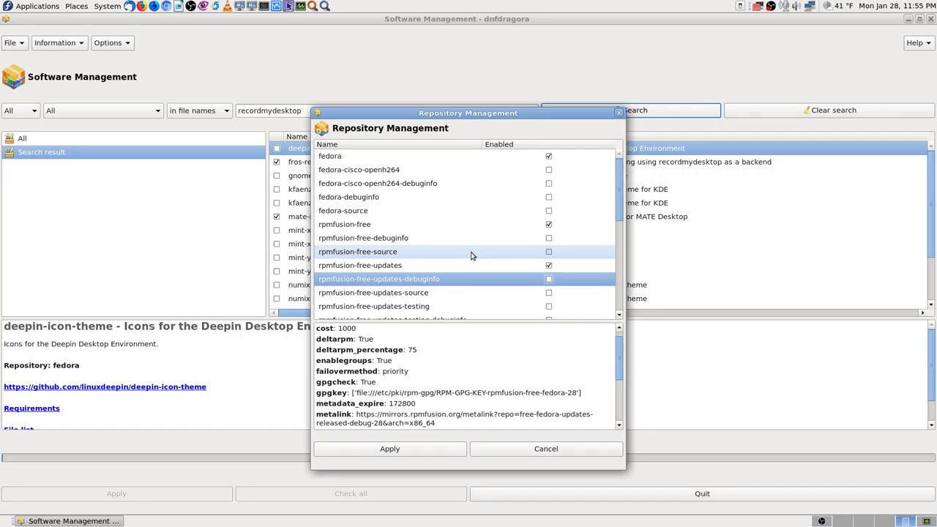
pyautogui.scroll(-2, 513, 250)
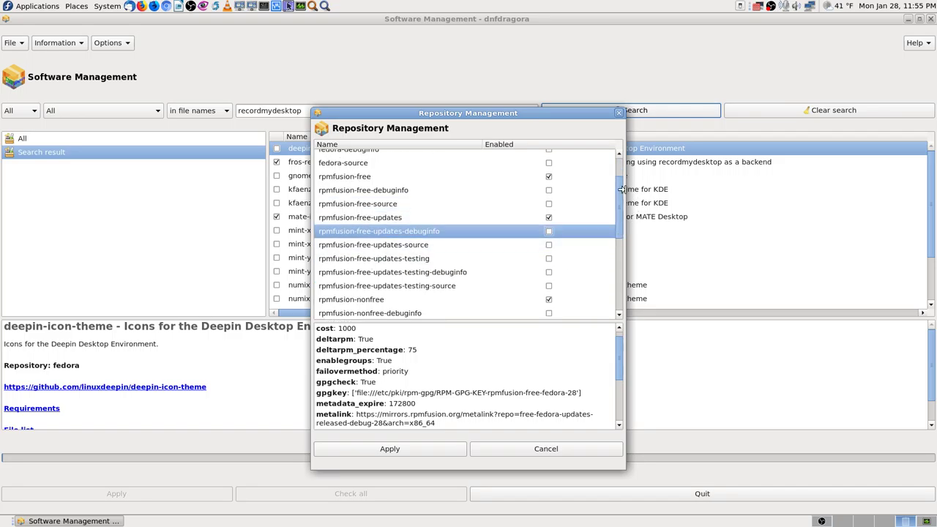
# Move the Repository Management dialog to the upper right and select rpmfusion-free-updates-testing.
pyautogui.moveTo(558, 118); pyautogui.dragTo(763, 40)
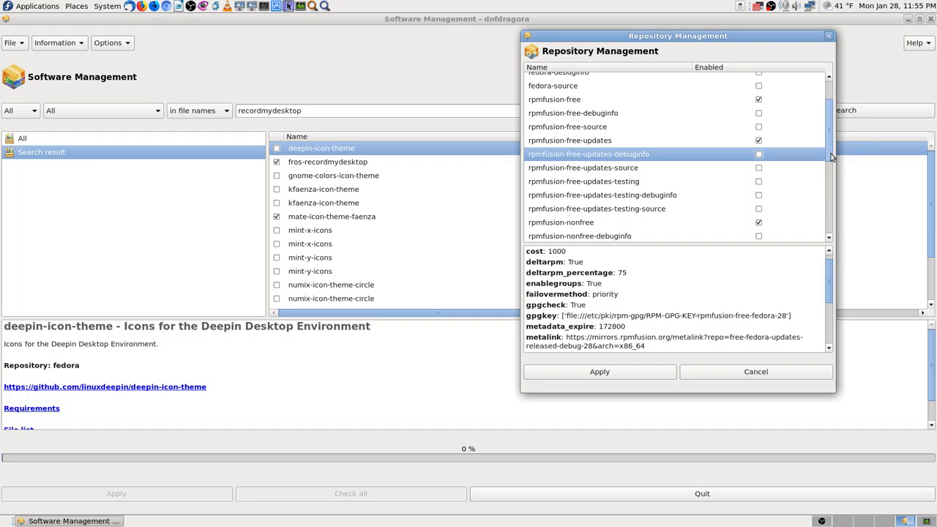
pyautogui.press('Down')
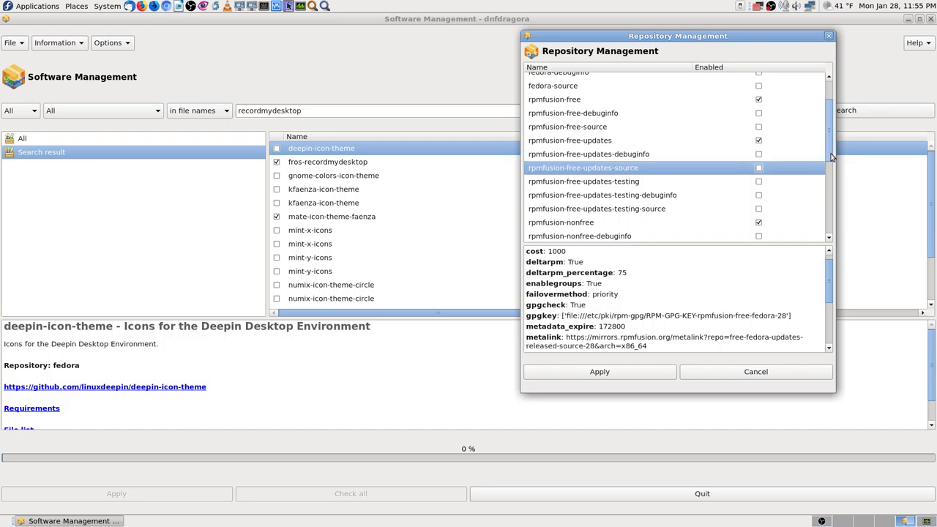
pyautogui.press('Down')
pyautogui.press('Up')
pyautogui.press('Down')
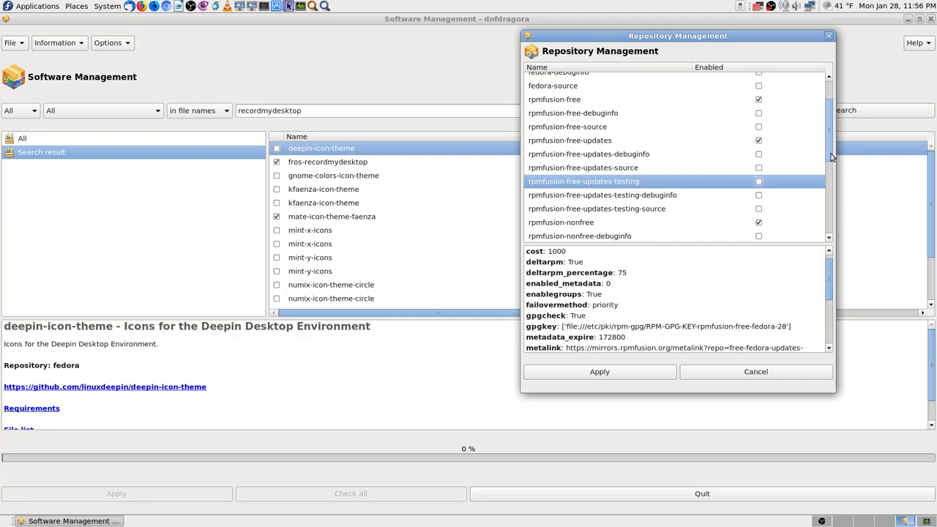
# Check the rpmfusion-free-updates-testing debuginfo and source entries, then return to rpmfusion-free-updates-testing.
pyautogui.press('Down')
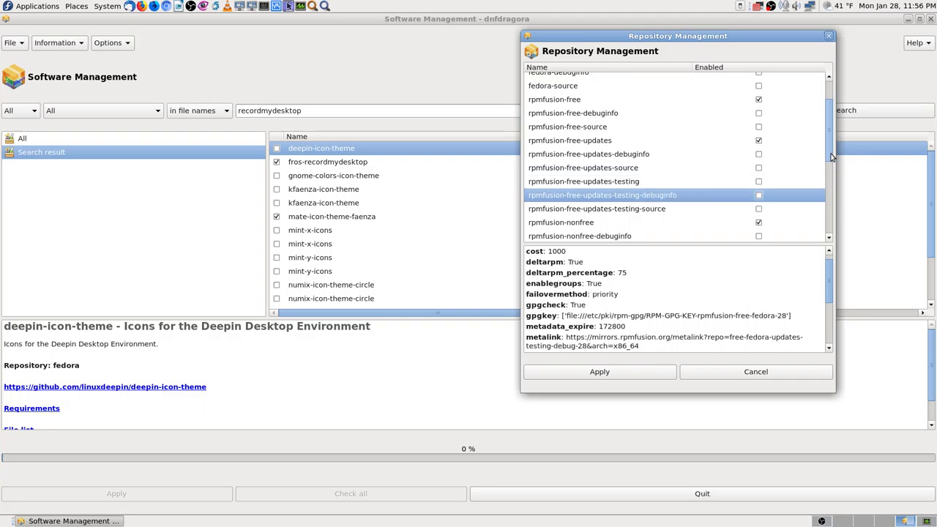
pyautogui.press('Down')
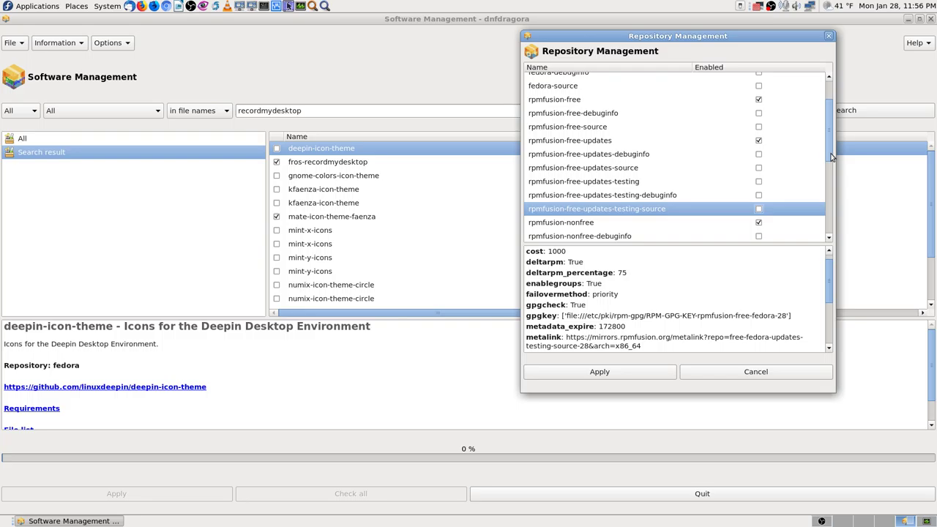
pyautogui.press('Up')
pyautogui.press('Up')
pyautogui.press('Up')
pyautogui.press('Up')
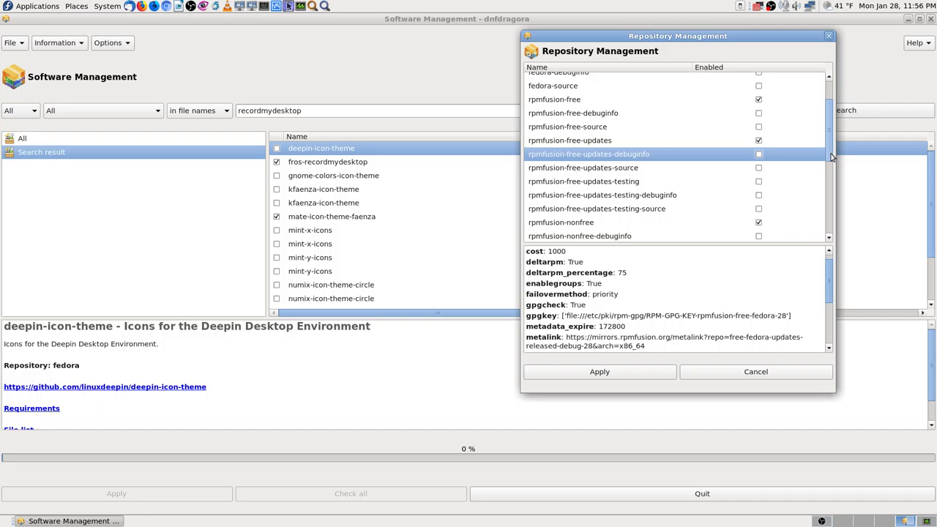
pyautogui.press('Down')
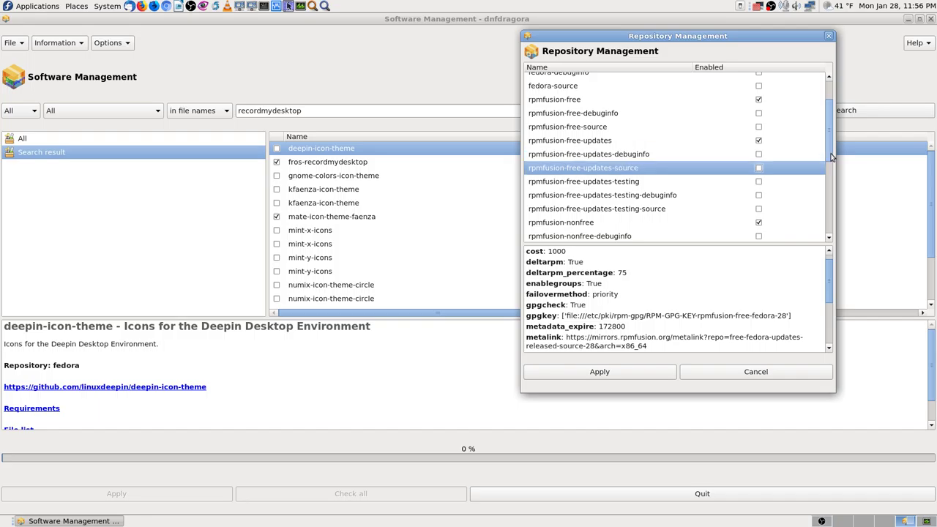
pyautogui.press('Down')
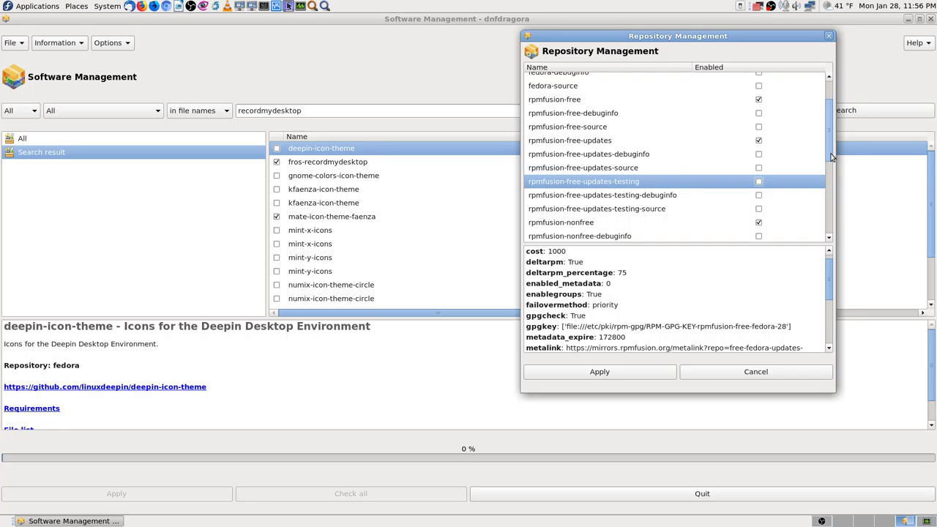
# Enable rpmfusion-free-updates-testing and step down to rpmfusion-nonfree-source.
pyautogui.click(758, 183)
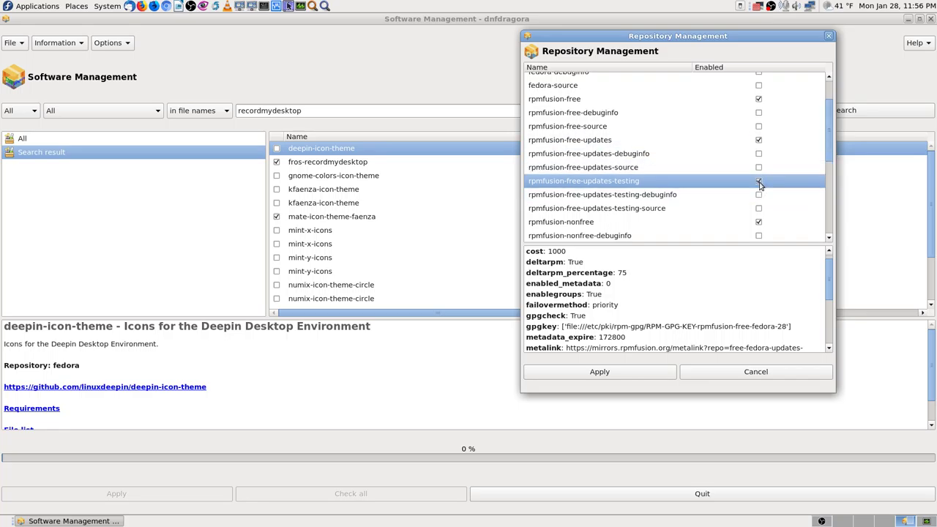
pyautogui.press('Down')
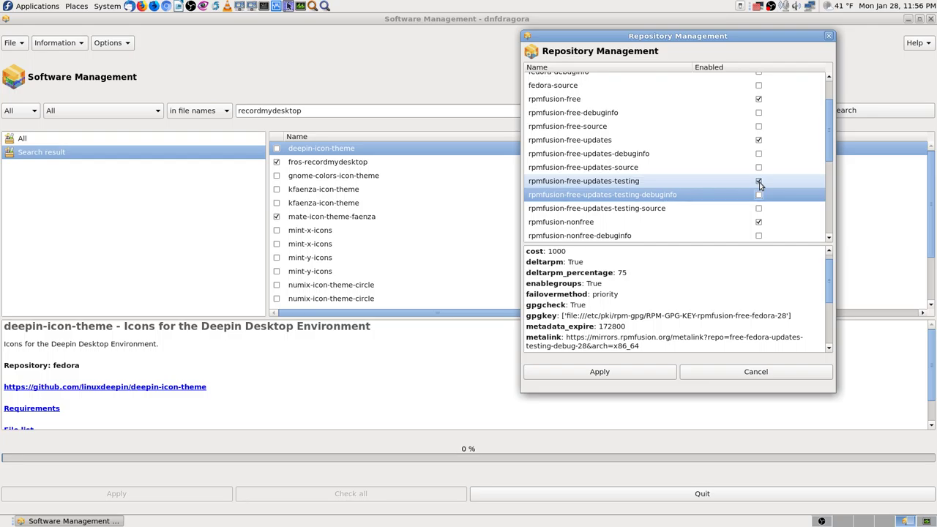
pyautogui.press('Down')
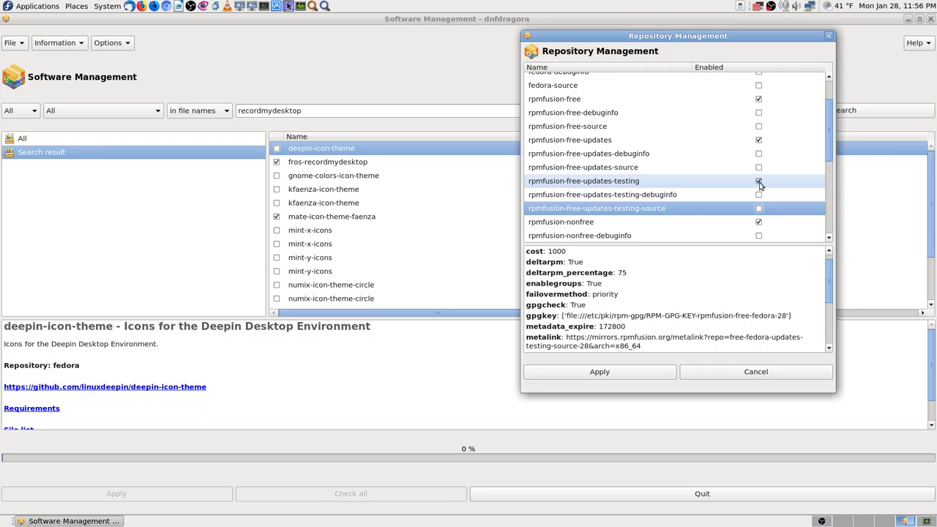
pyautogui.press('Down')
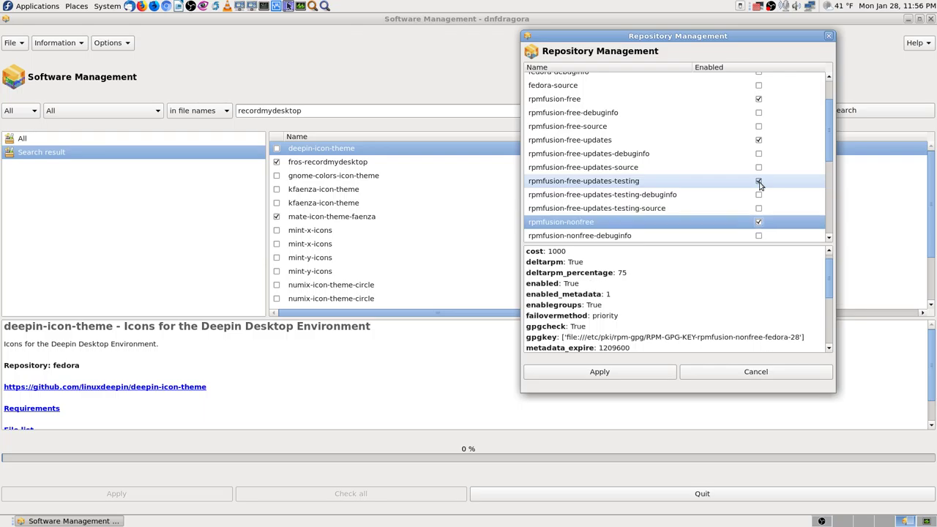
pyautogui.press('Down')
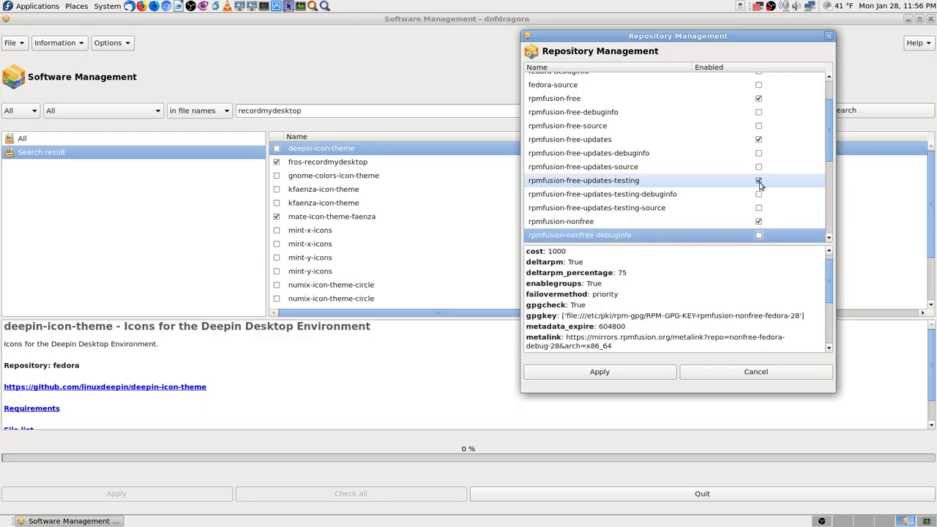
pyautogui.press('Down')
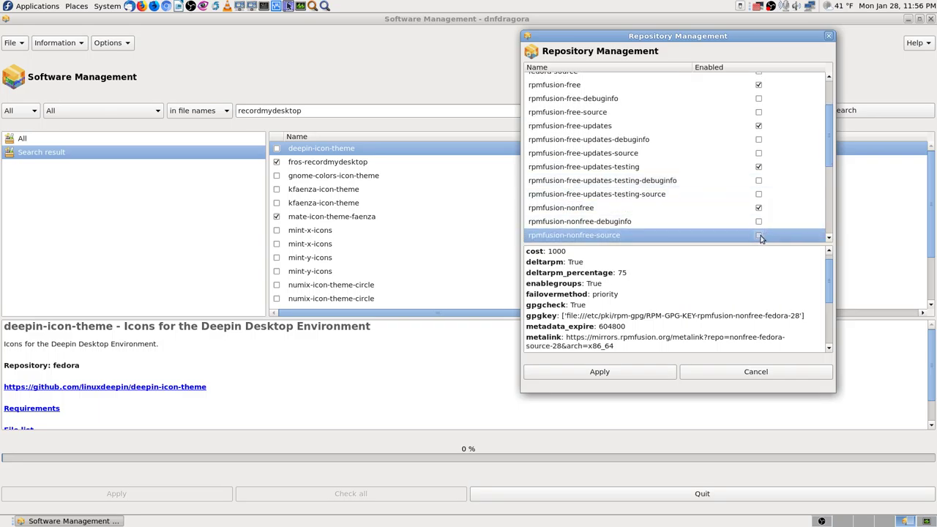
# Toggle rpmfusion-nonfree-source repeatedly, leaving it disabled.
pyautogui.click(758, 236)
pyautogui.click(759, 236)
pyautogui.click(758, 236)
pyautogui.click(759, 236)
# Scroll down to rpmfusion-nonfree-updates-testing and tick its Enabled checkbox.
pyautogui.press('Down')
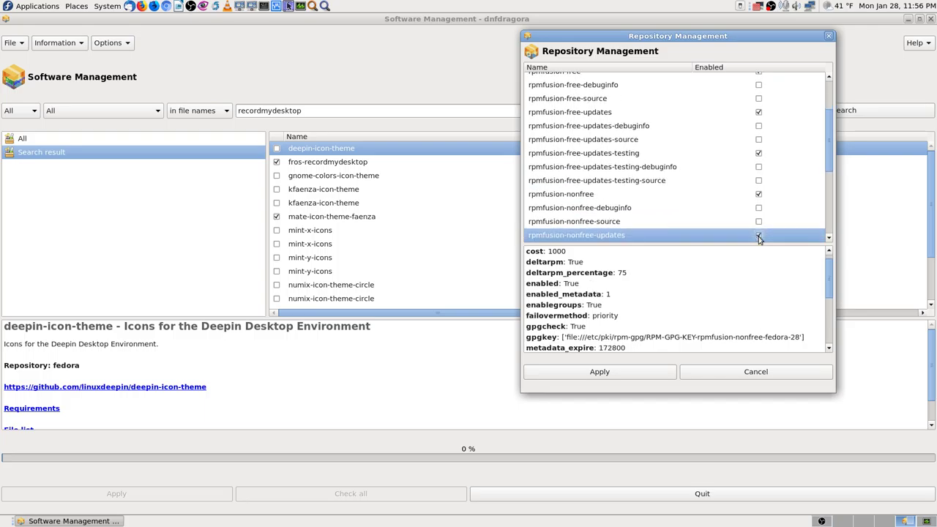
pyautogui.scroll(-1, 806, 238)
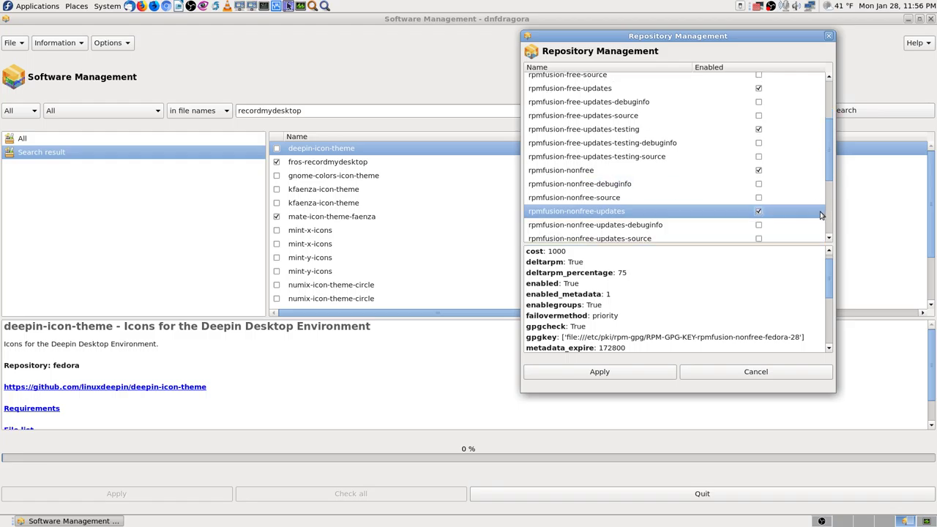
pyautogui.scroll(-1, 805, 238)
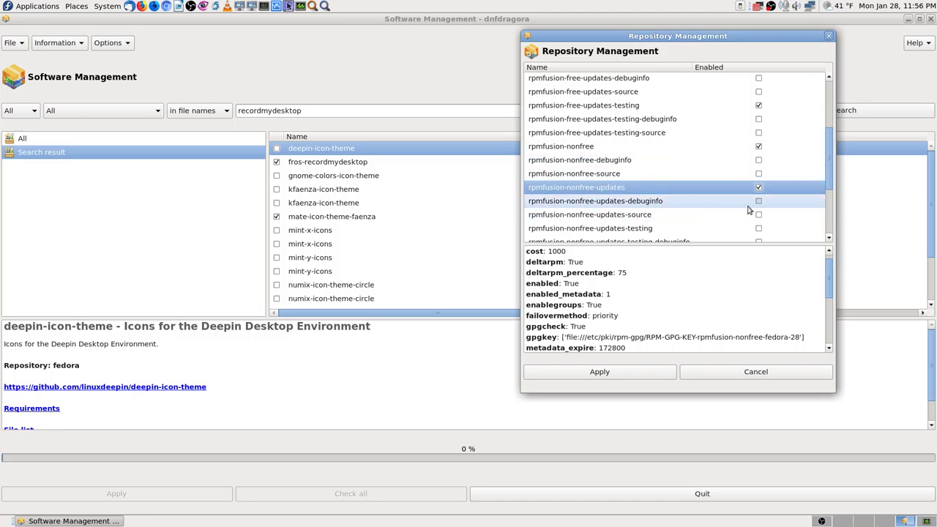
pyautogui.click(631, 204)
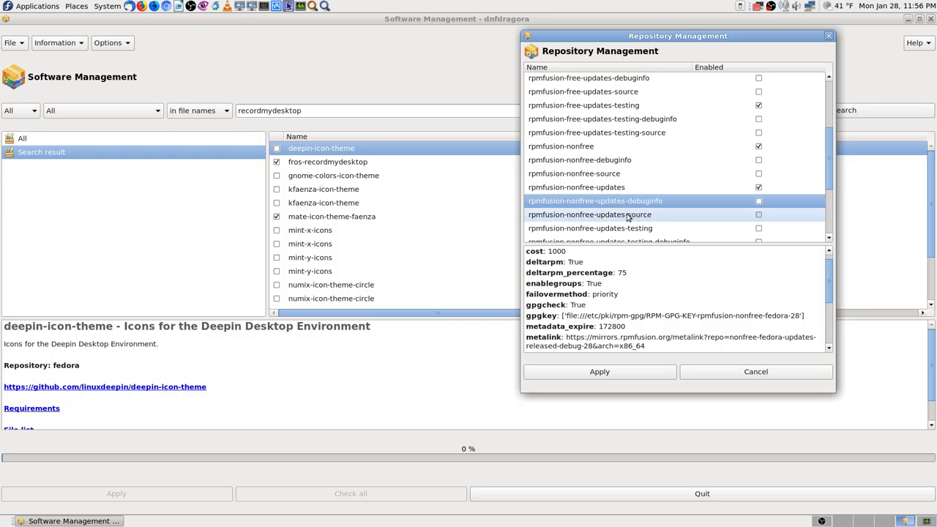
pyautogui.click(599, 217)
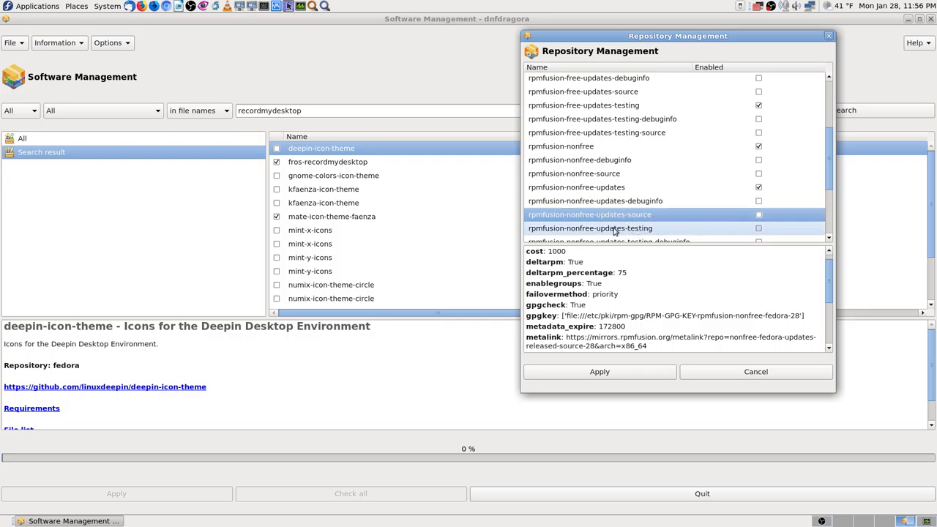
pyautogui.click(605, 231)
pyautogui.click(758, 229)
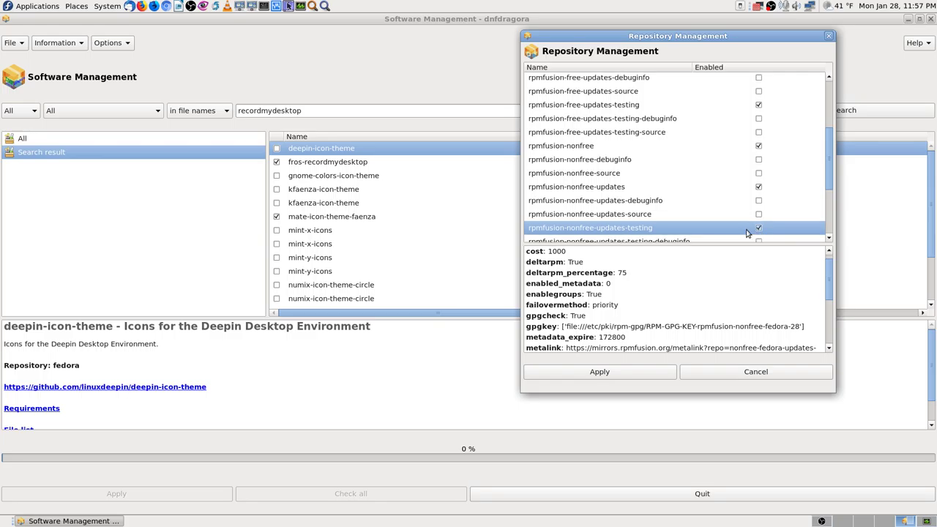
pyautogui.scroll(-2, 725, 219)
pyautogui.scroll(-1, 696, 217)
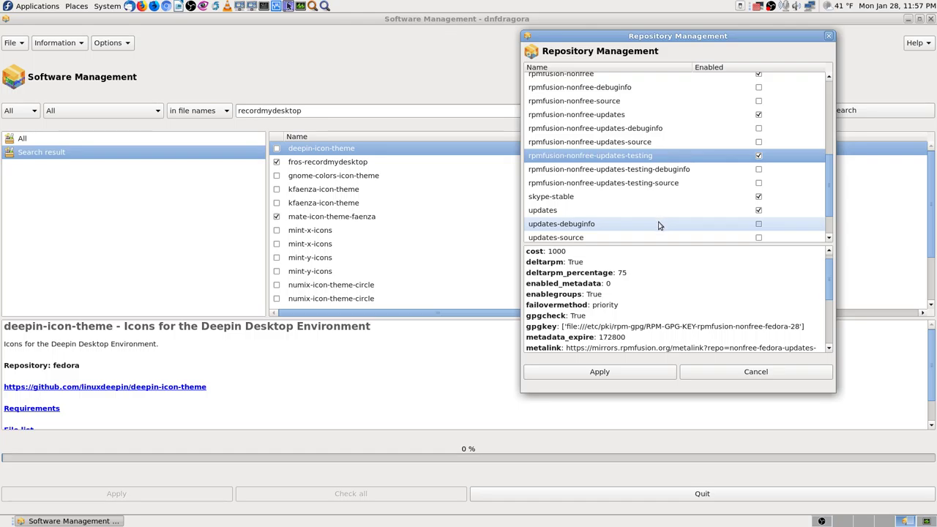
pyautogui.scroll(-1, 657, 226)
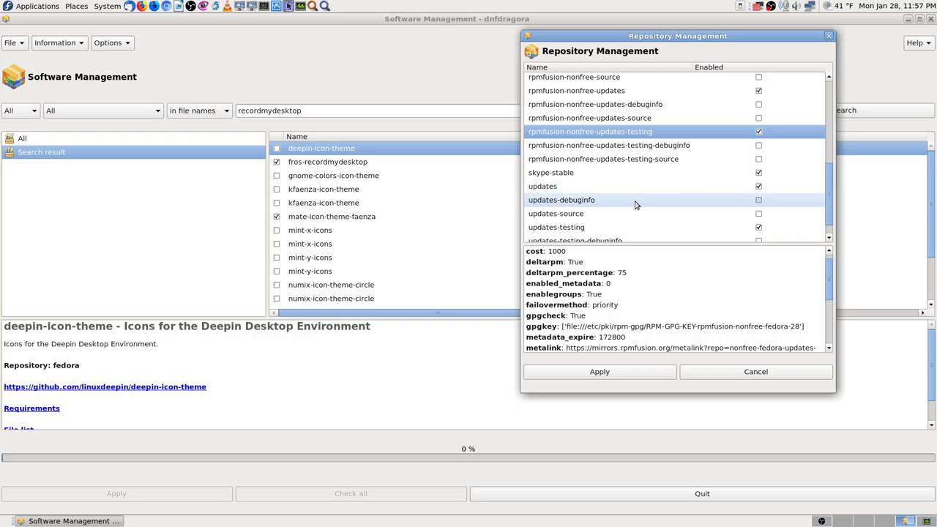
pyautogui.scroll(-1, 631, 221)
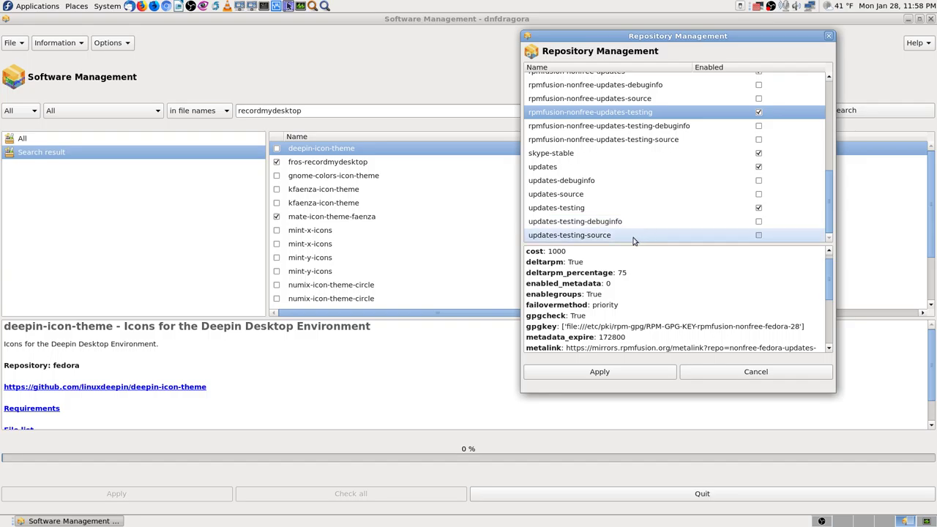
# Apply the repository changes to return to the recordmydesktop file-name search results.
pyautogui.click(631, 372)
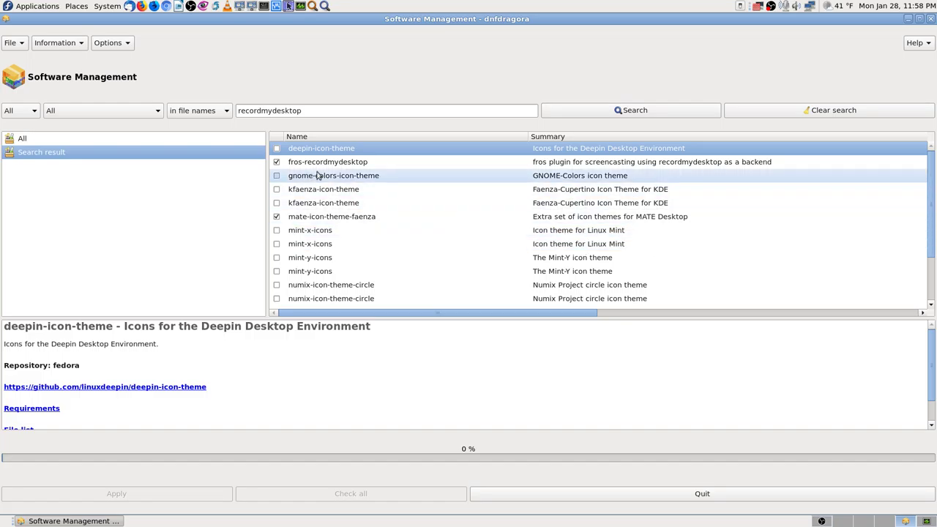
# Select fros-recordmydesktop to view its details and scroll through the search results.
pyautogui.click(375, 165)
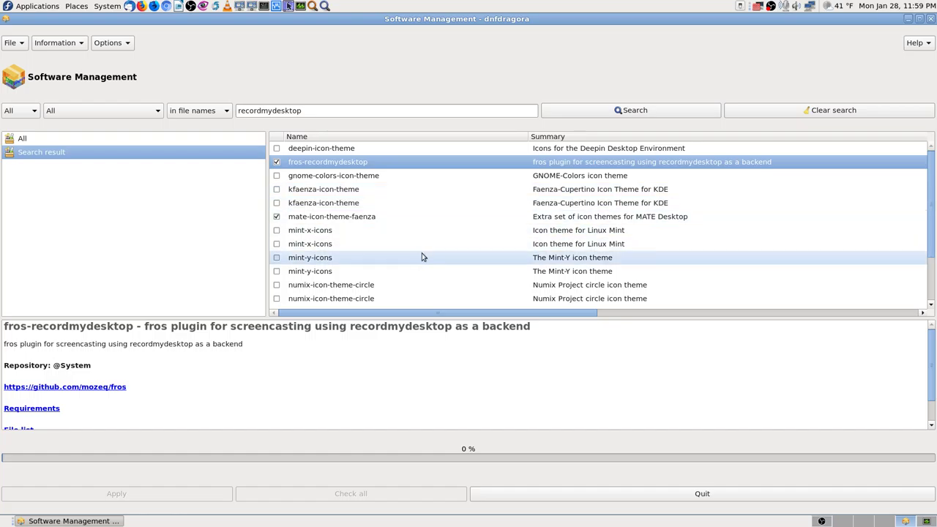
pyautogui.scroll(-5, 422, 257)
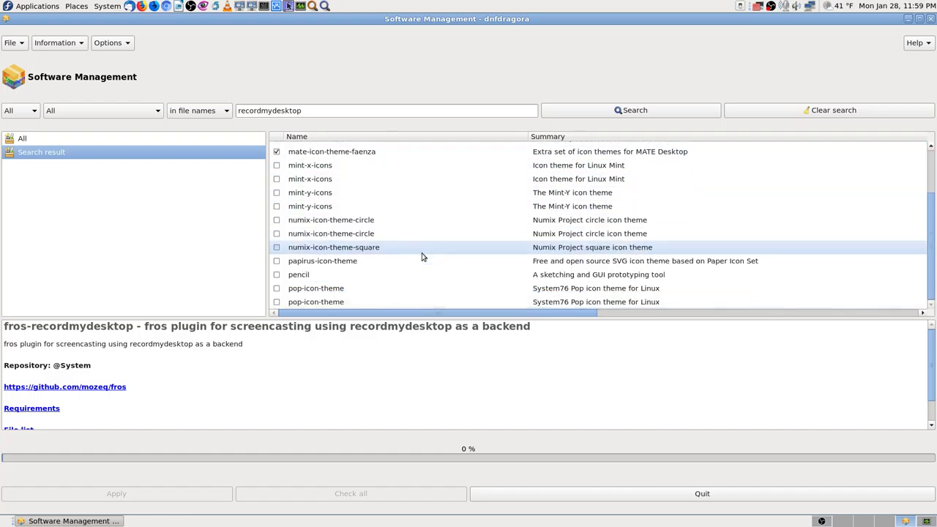
pyautogui.scroll(5, 421, 257)
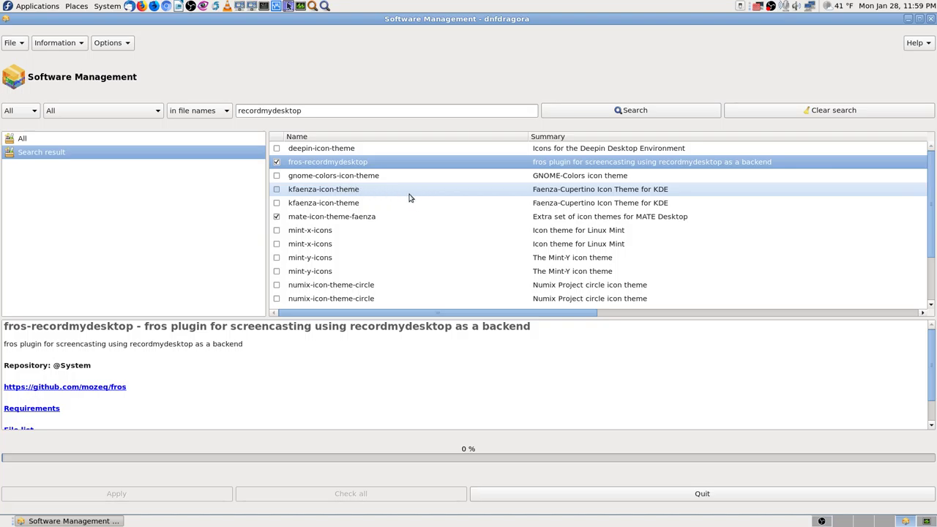
pyautogui.scroll(-2, 458, 209)
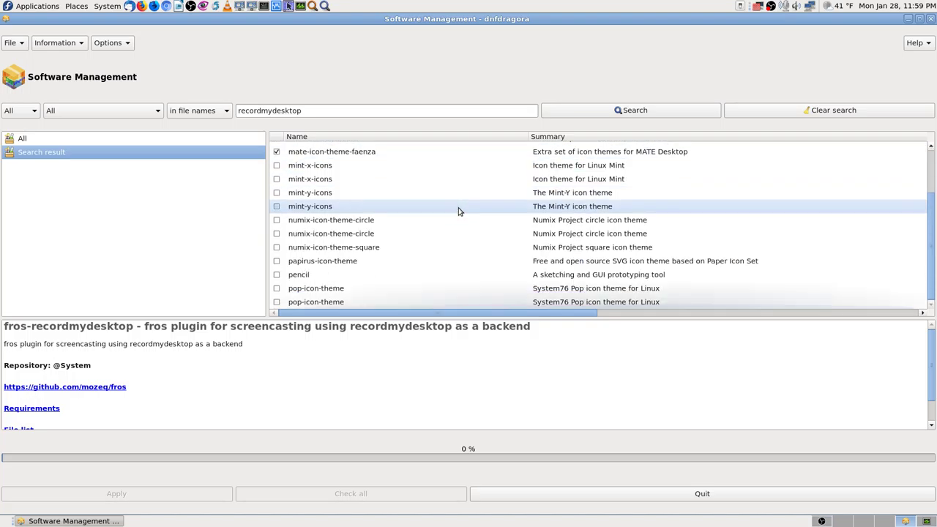
pyautogui.scroll(2, 458, 211)
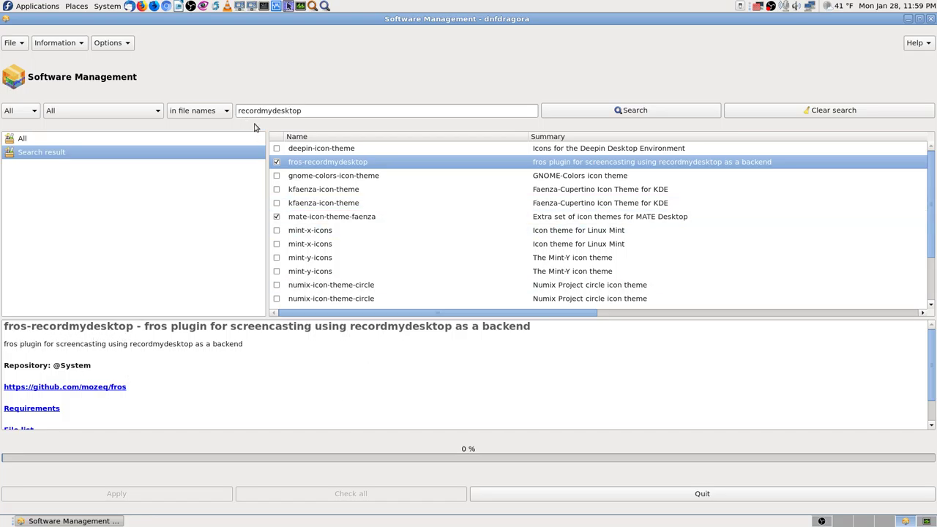
# Search package descriptions for recordmydesktop.
pyautogui.click(226, 112)
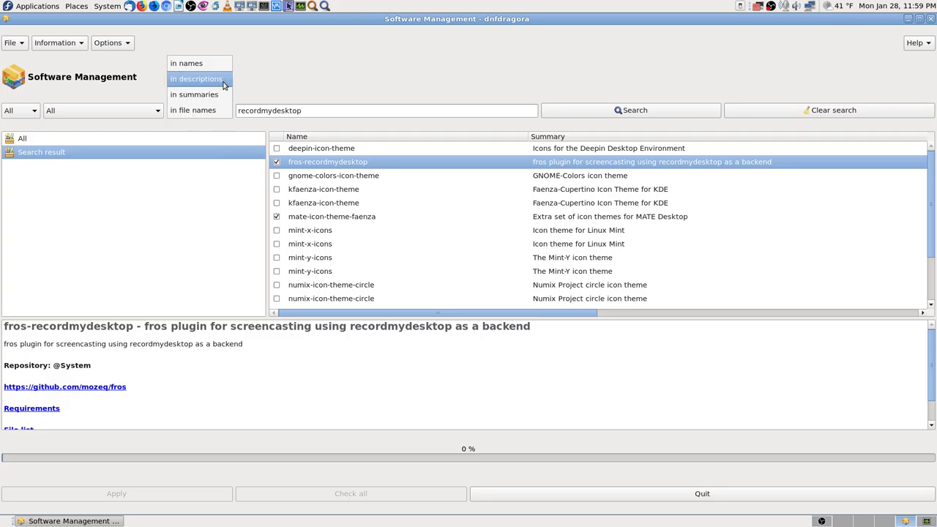
pyautogui.click(225, 86)
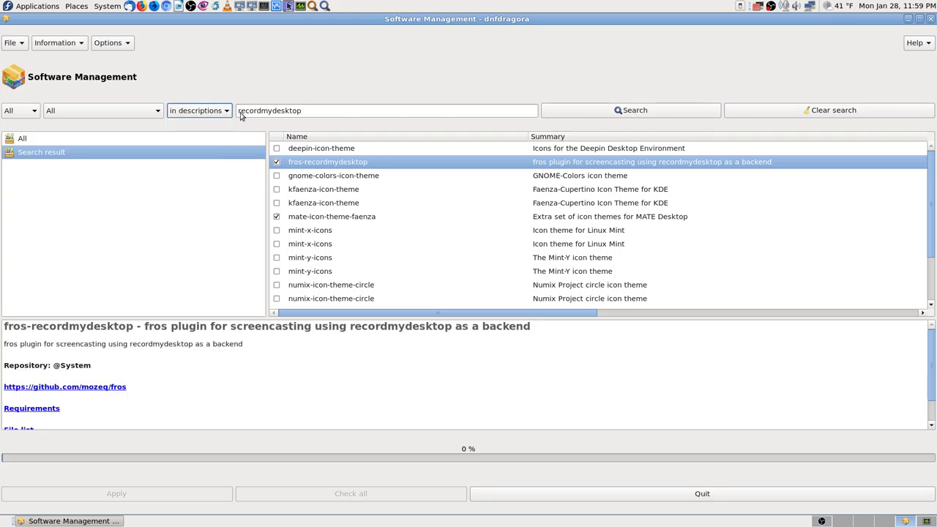
pyautogui.click(596, 111)
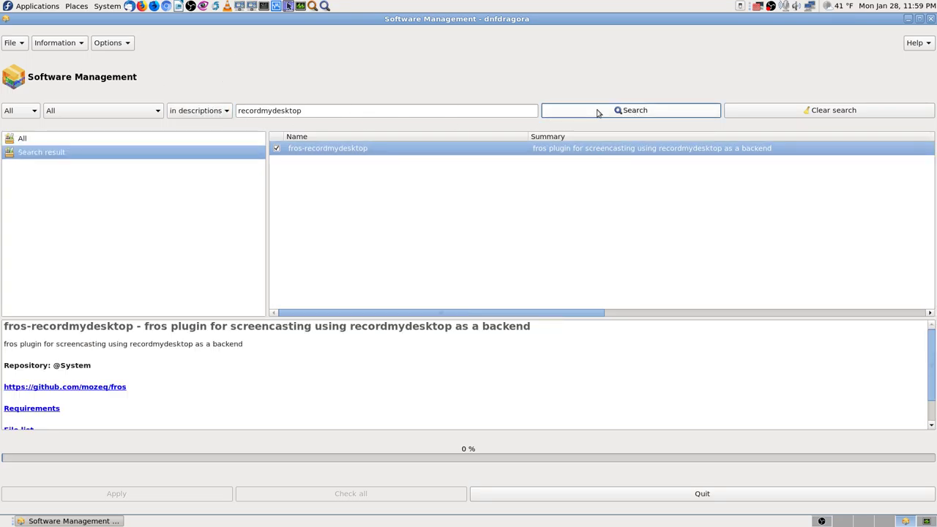
# Rerun the recordmydesktop search in package summaries instead.
pyautogui.click(224, 114)
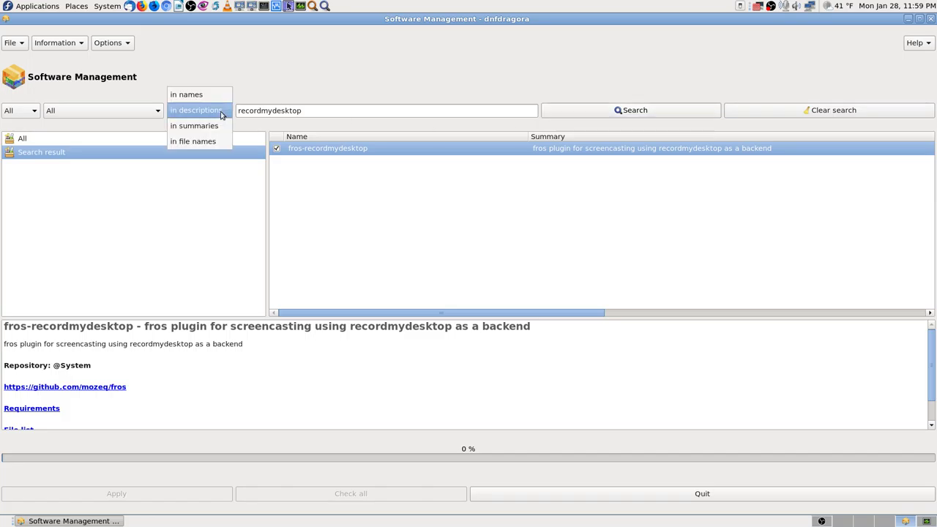
pyautogui.click(223, 129)
pyautogui.click(614, 110)
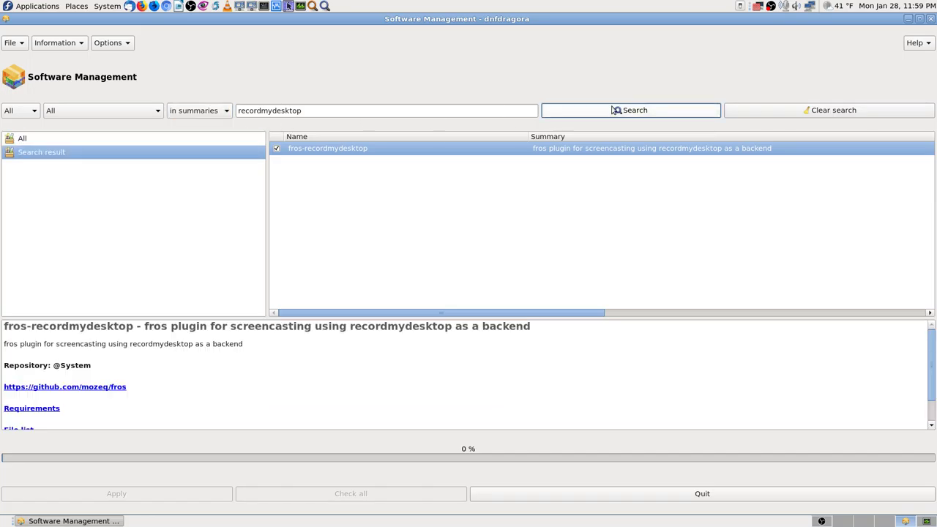
# Switch the search scope back to 'in descriptions' and start editing the search term.
pyautogui.click(227, 115)
pyautogui.click(219, 96)
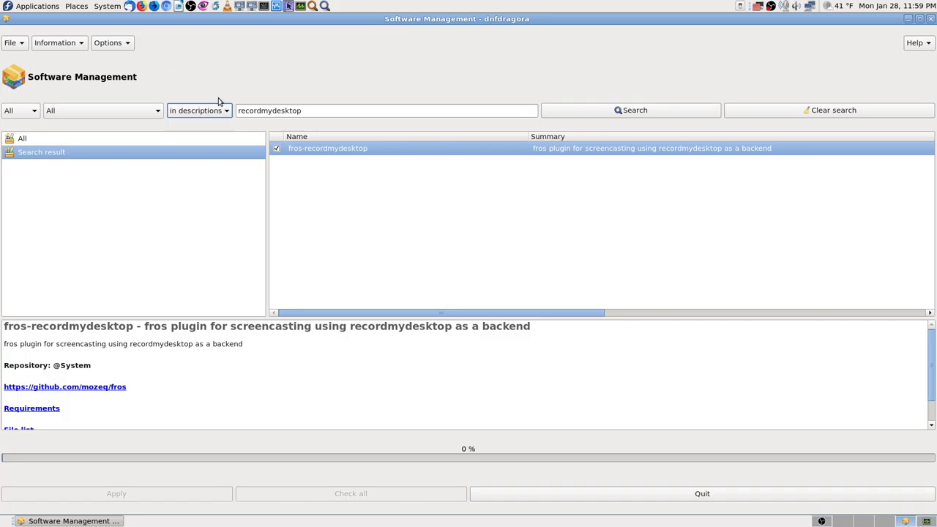
pyautogui.click(308, 112)
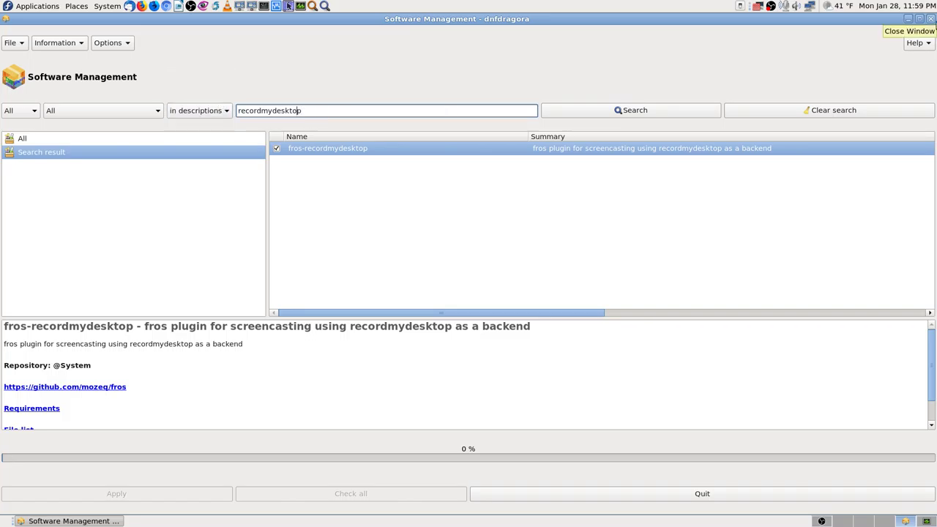
pyautogui.press('Left')
pyautogui.press('Left')
pyautogui.press('Left')
pyautogui.press('Left')
pyautogui.press('Left')
pyautogui.press('Left')
pyautogui.press('Left')
pyautogui.press('Left')
pyautogui.press('Left')
pyautogui.press('Delete')
pyautogui.press('Delete')
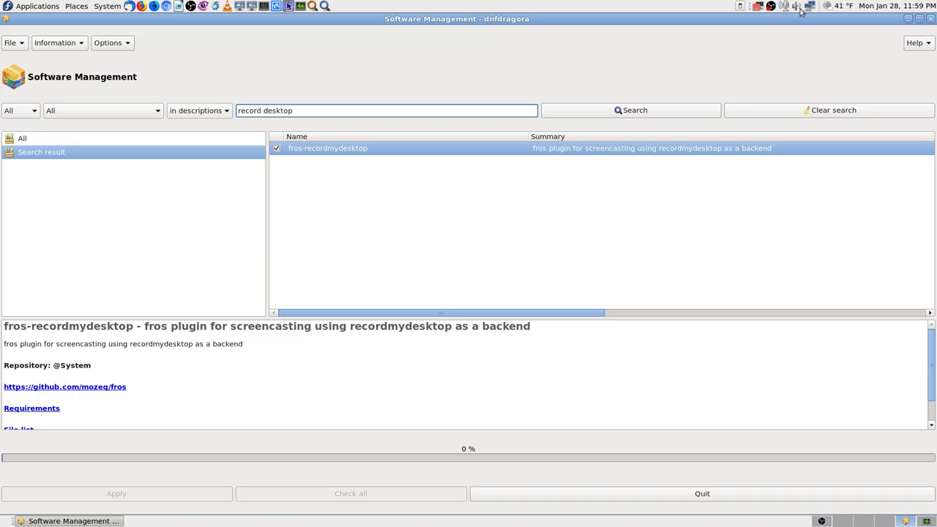
pyautogui.click(607, 112)
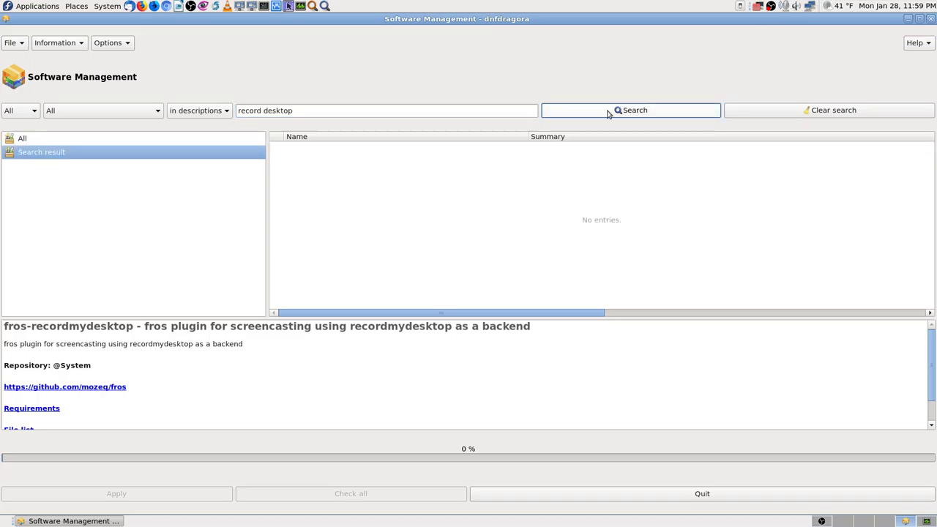
pyautogui.click(260, 111)
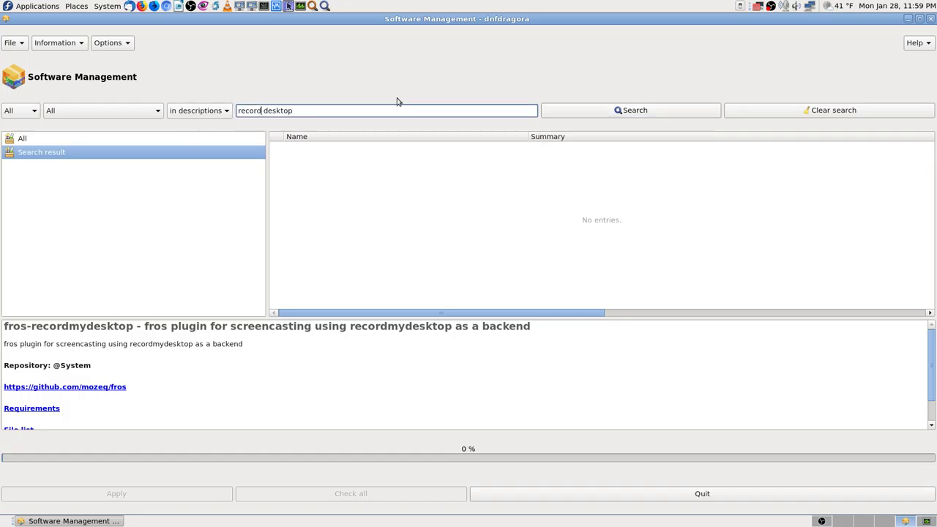
pyautogui.hotkey('shift', 'End')
pyautogui.press('Delete')
pyautogui.click(608, 110)
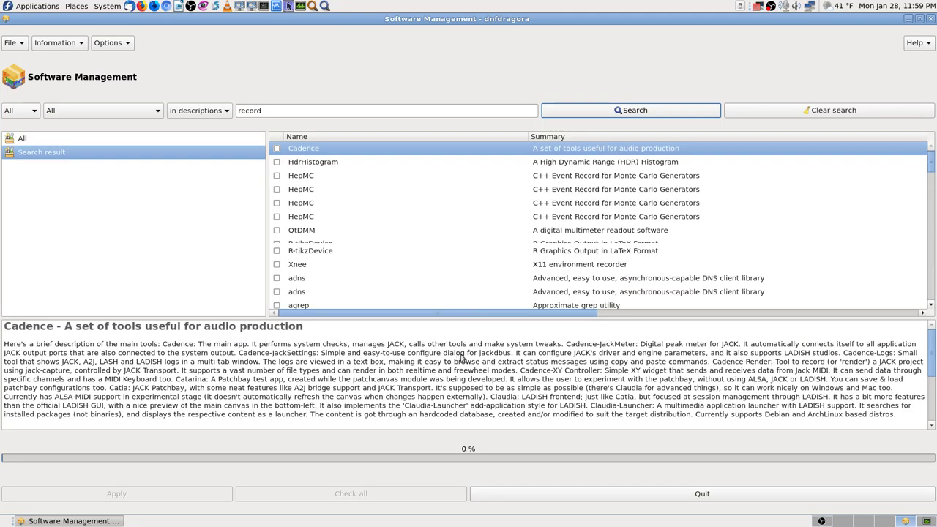
pyautogui.click(491, 245)
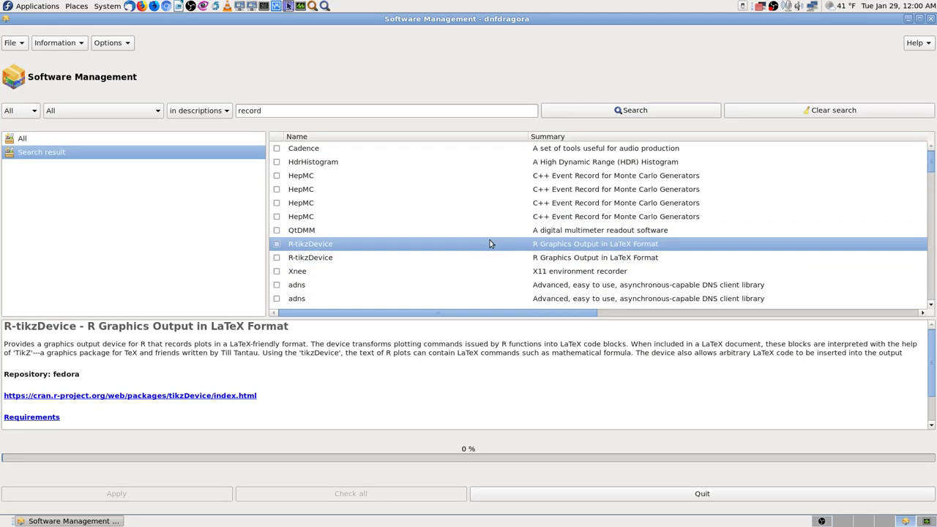
pyautogui.hotkey('ctrl', 'f')
pyautogui.write('d')
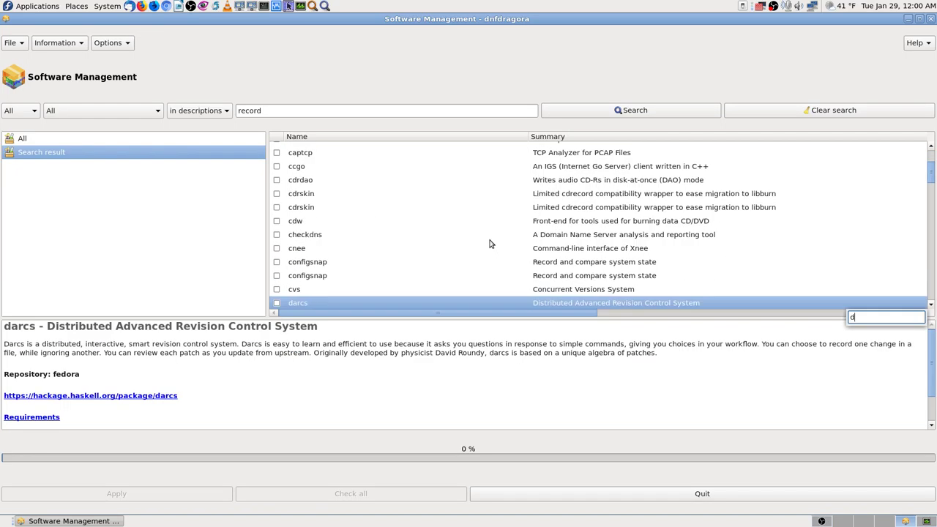
pyautogui.write('esktop')
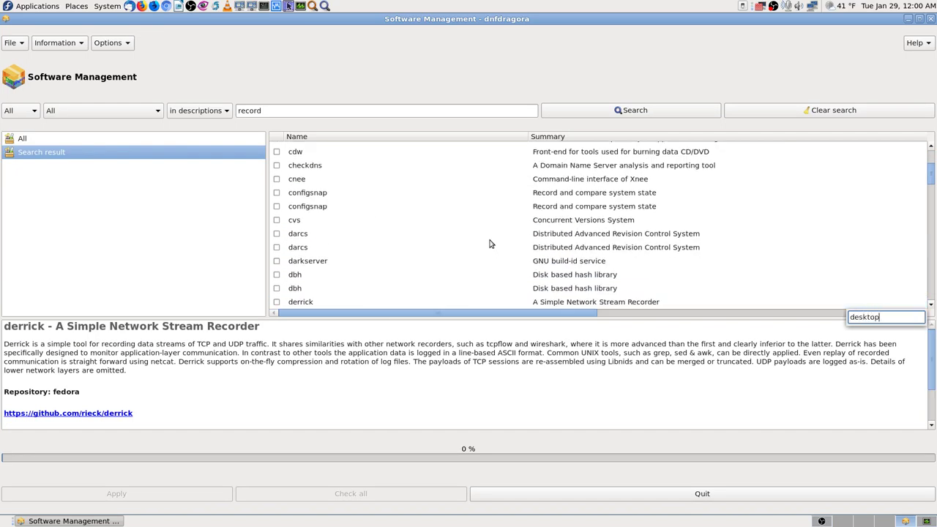
pyautogui.press('Escape')
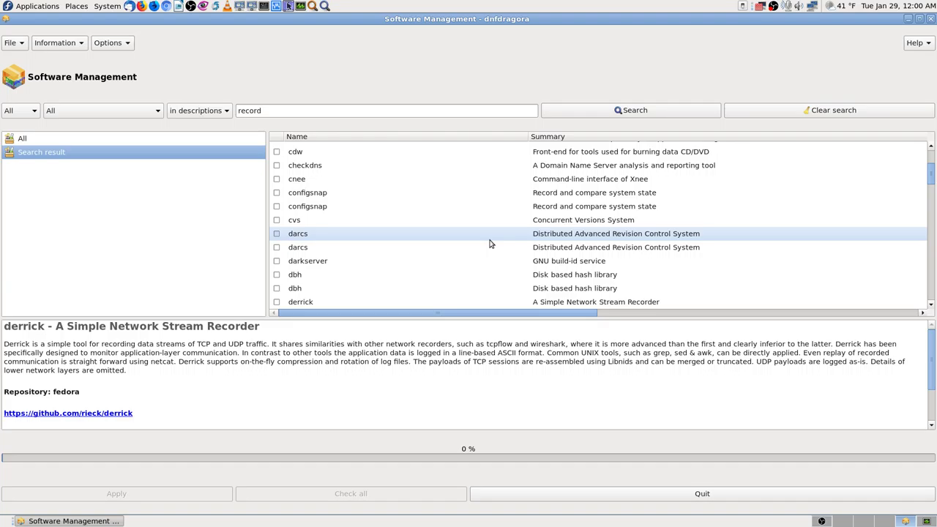
pyautogui.write('gtk')
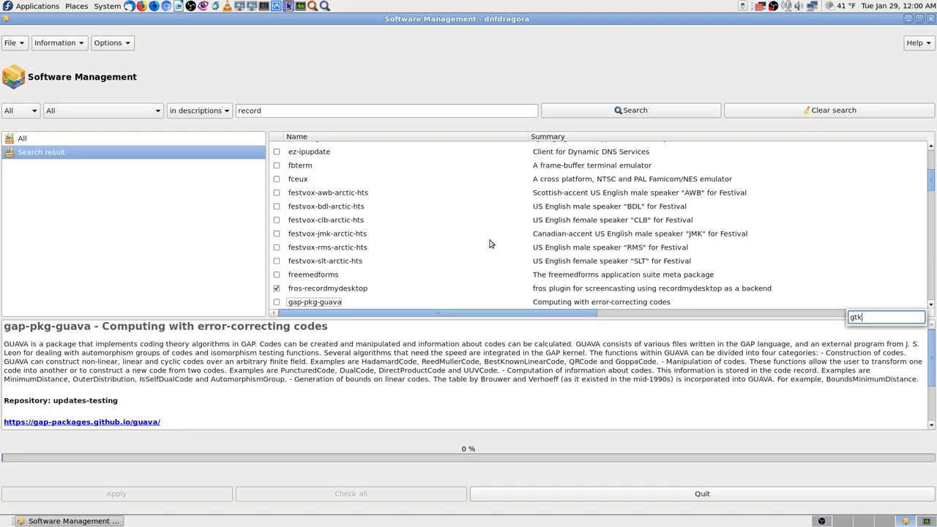
pyautogui.press('Escape')
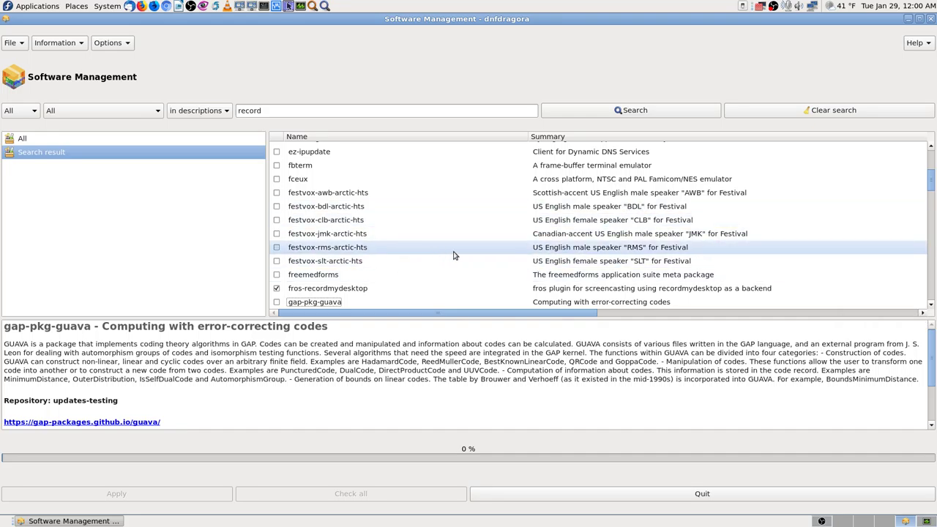
pyautogui.scroll(-1, 329, 296)
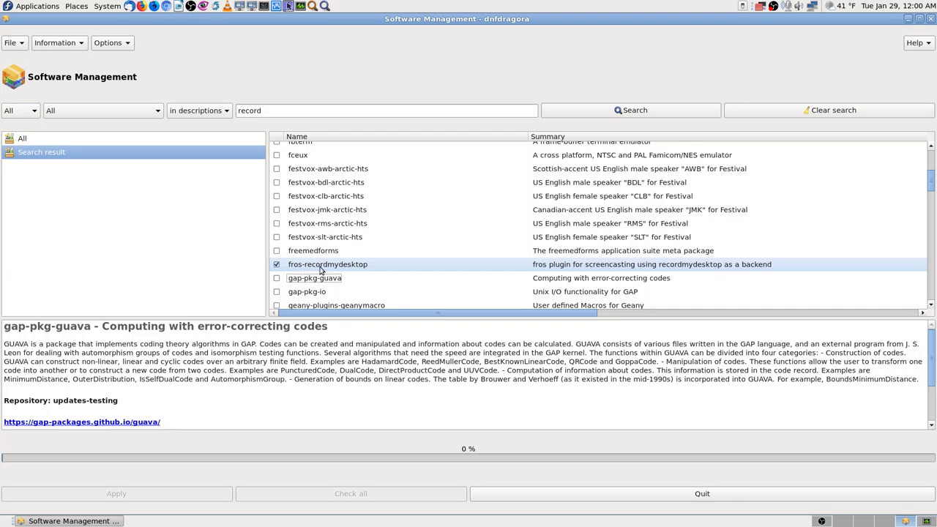
pyautogui.scroll(-5, 476, 273)
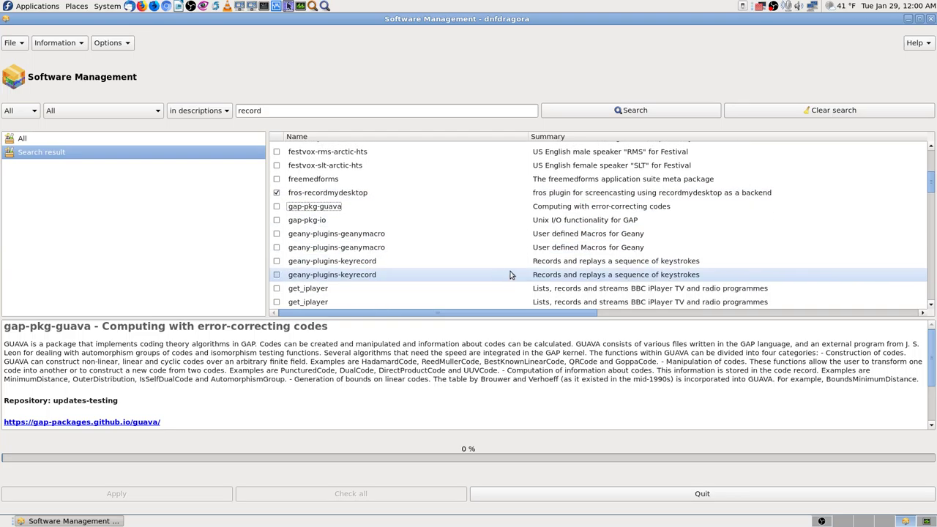
pyautogui.scroll(-2, 547, 270)
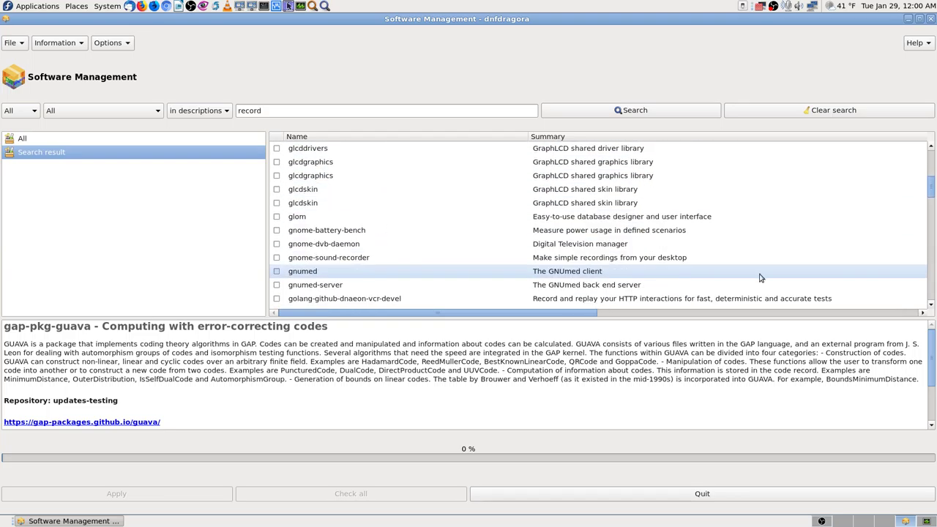
pyautogui.click(930, 230)
pyautogui.moveTo(930, 229); pyautogui.dragTo(912, 151)
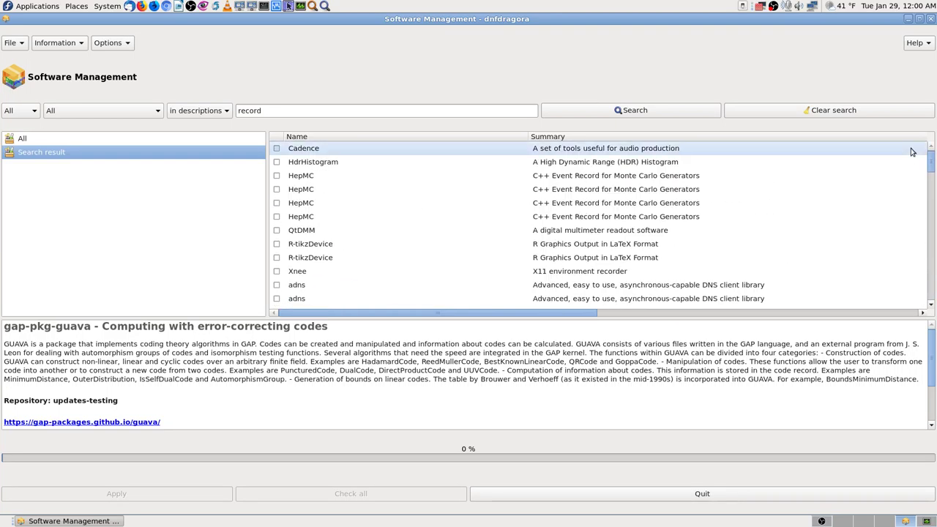
pyautogui.click(707, 234)
pyautogui.write('fec')
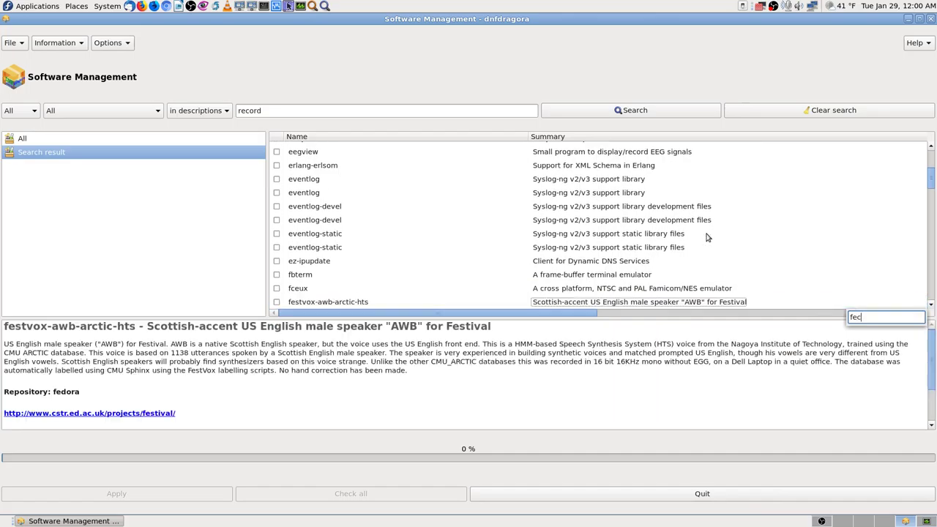
pyautogui.press('BackSpace')
pyautogui.press('BackSpace')
pyautogui.press('BackSpace')
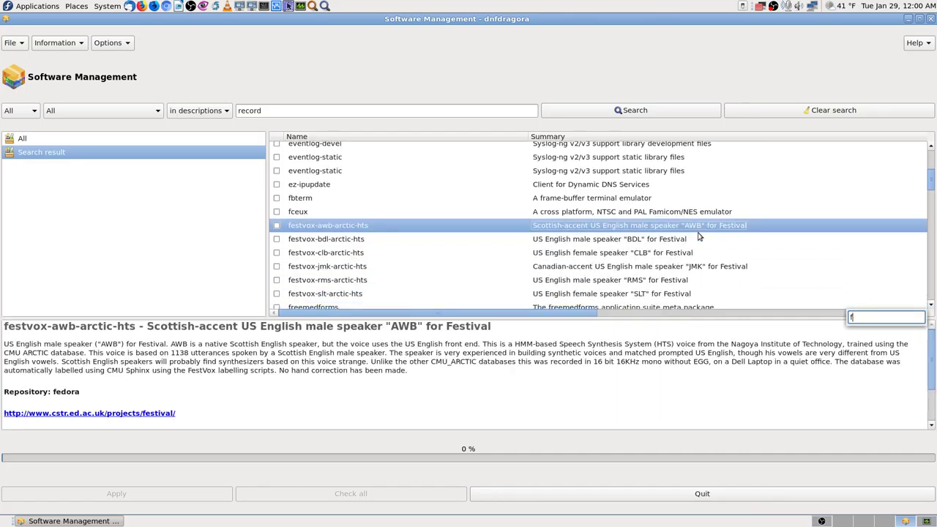
pyautogui.write('rec')
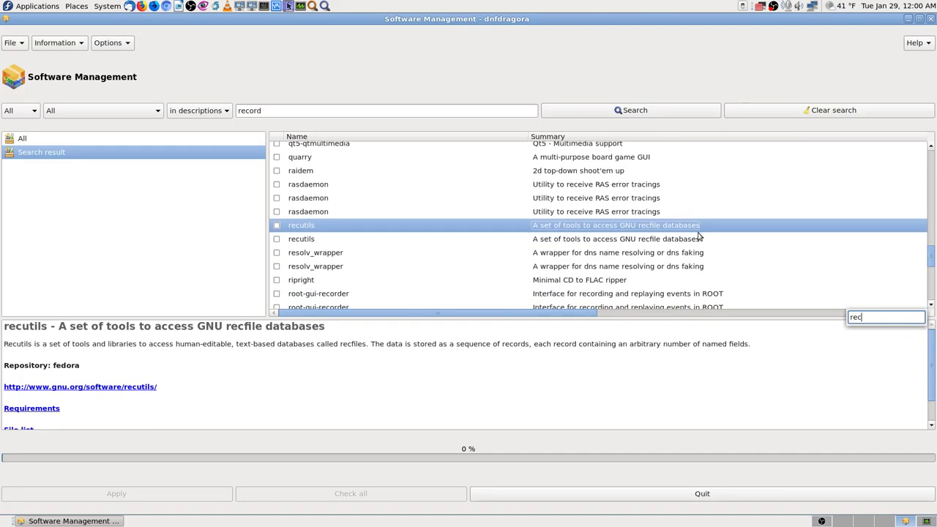
pyautogui.press('Down')
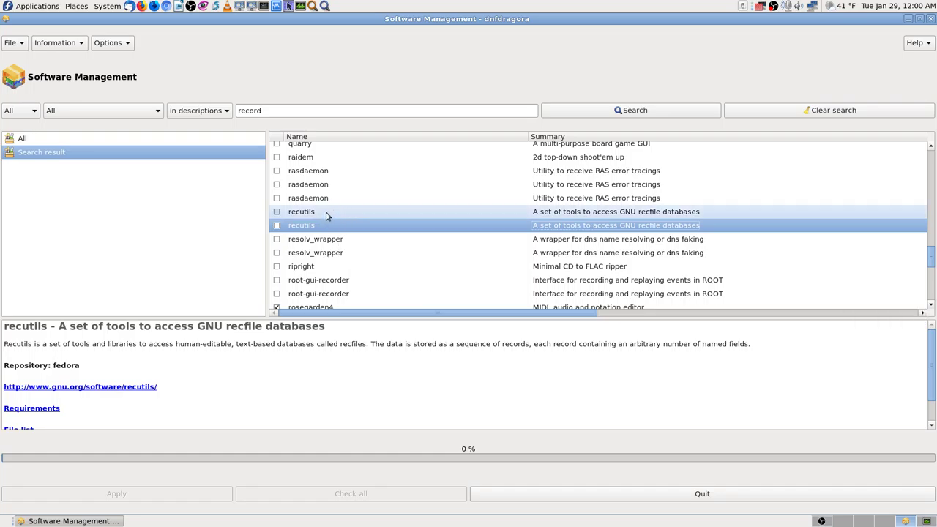
pyautogui.scroll(-2, 399, 231)
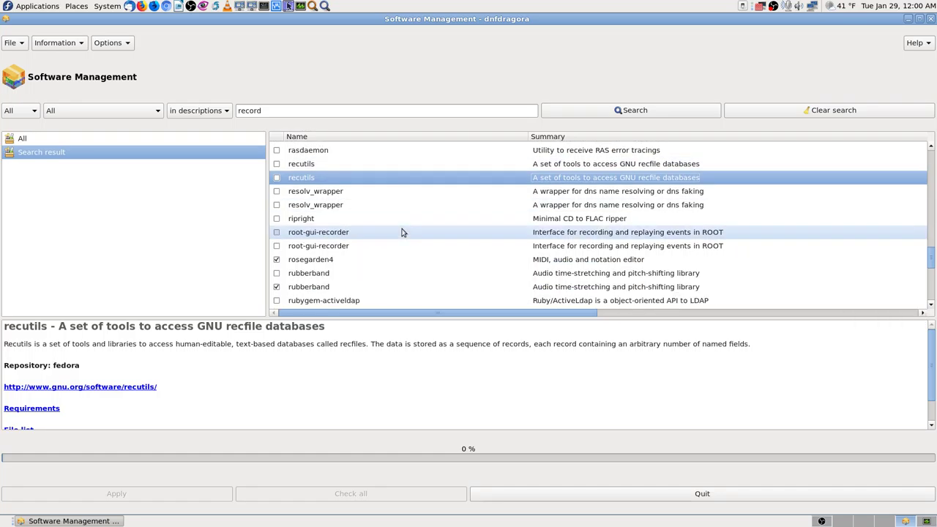
pyautogui.scroll(4, 402, 232)
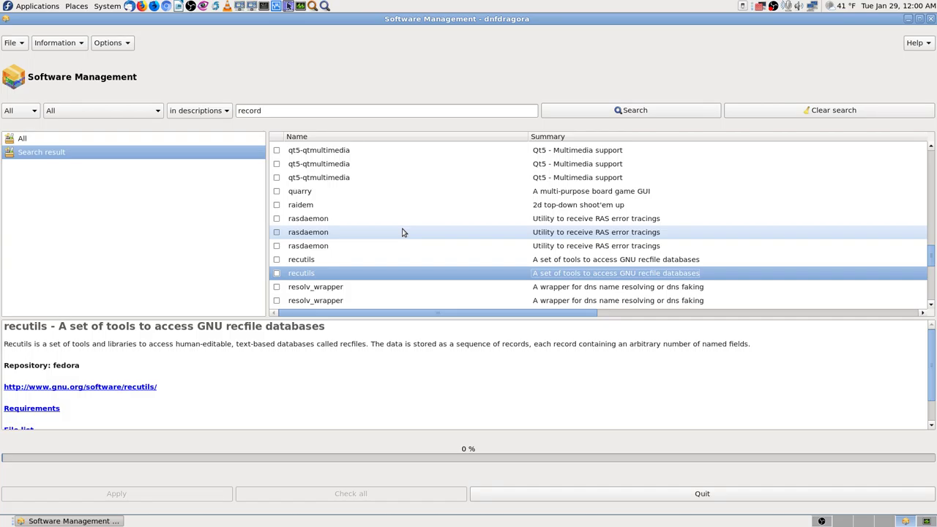
pyautogui.scroll(12, 402, 232)
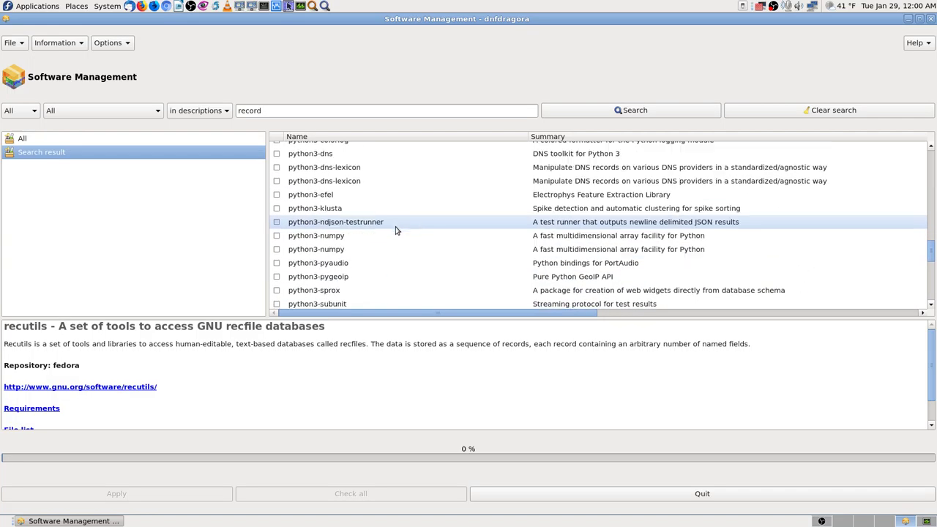
pyautogui.scroll(3, 395, 230)
pyautogui.click(273, 108)
pyautogui.press('BackSpace')
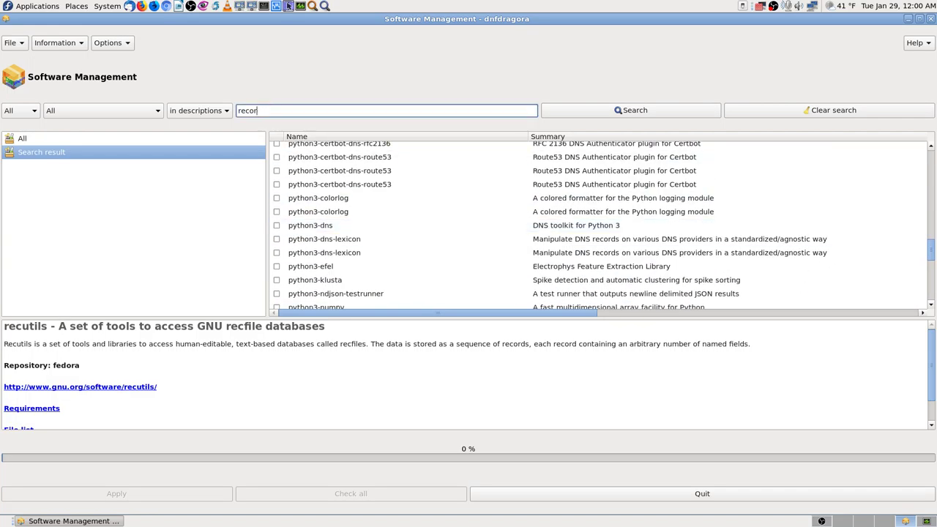
# Search package descriptions for 'desktop' and scroll through the results.
pyautogui.press('BackSpace')
pyautogui.press('BackSpace')
pyautogui.press('BackSpace')
pyautogui.press('BackSpace')
pyautogui.press('BackSpace')
pyautogui.write('desktop')
pyautogui.press('Return')
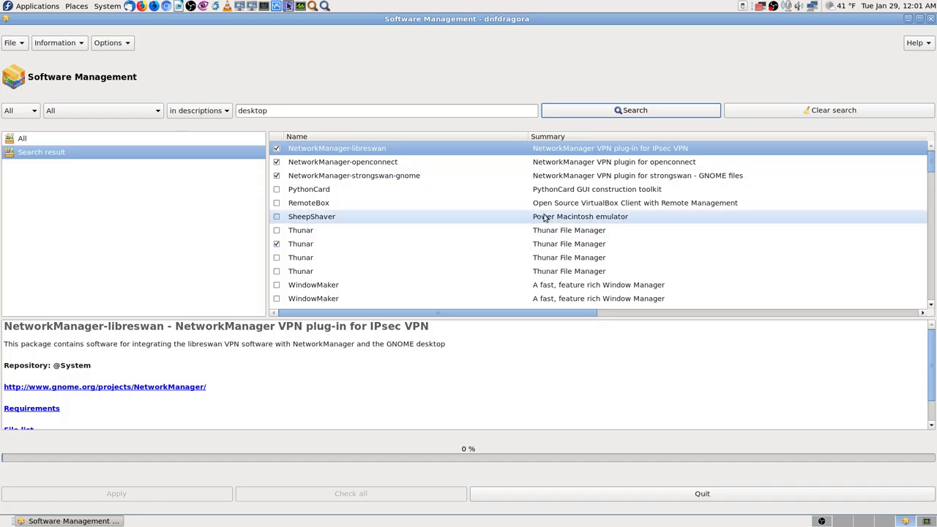
pyautogui.scroll(-2, 561, 225)
pyautogui.scroll(-3, 561, 225)
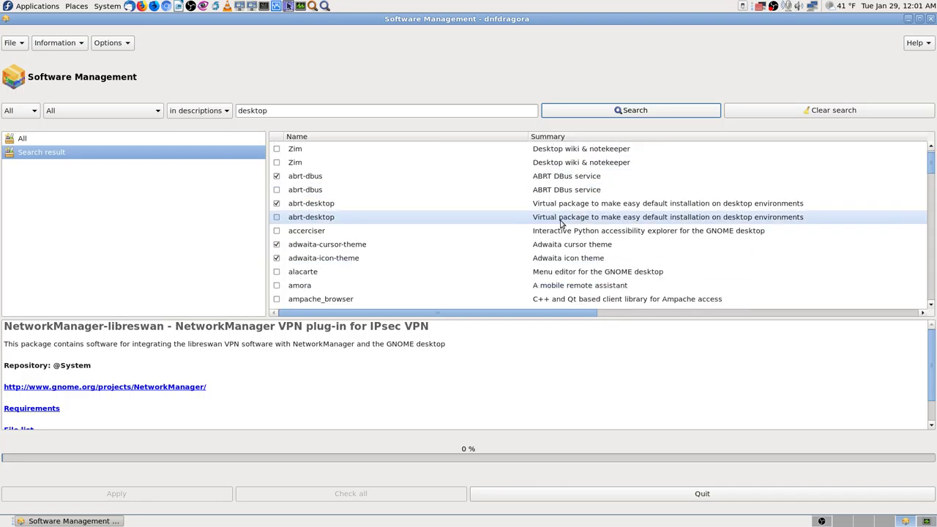
pyautogui.scroll(-1, 561, 225)
pyautogui.scroll(-2, 561, 225)
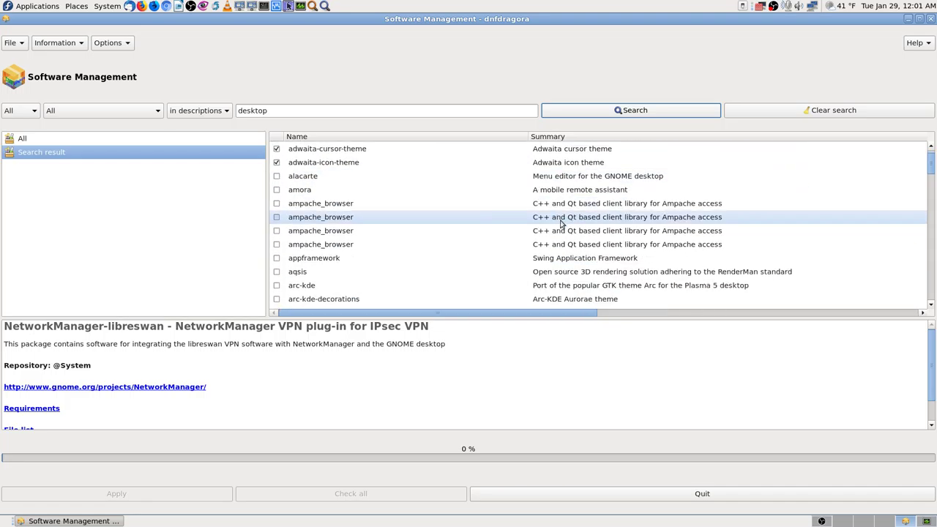
pyautogui.scroll(2, 561, 225)
pyautogui.scroll(-7, 561, 225)
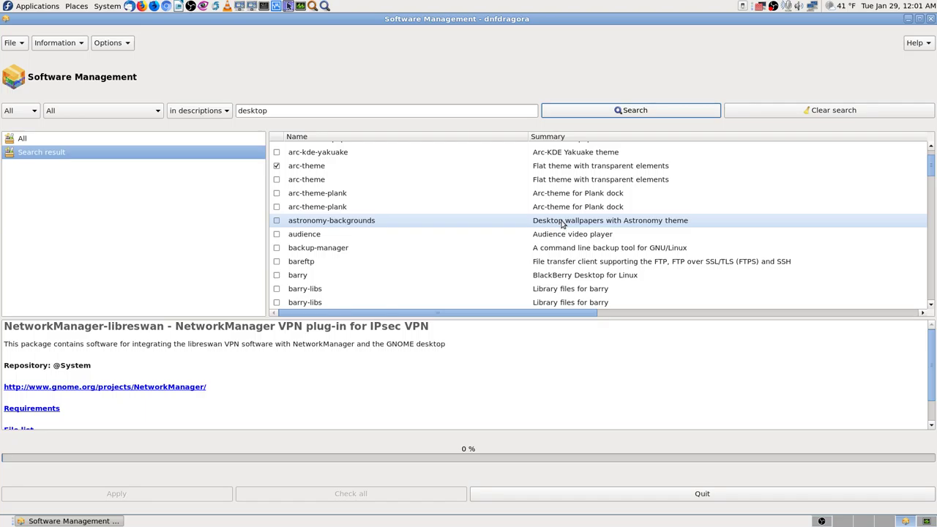
# Select astronomy-backgrounds and quick-find 'rec' within the result list.
pyautogui.click(576, 226)
pyautogui.write('rec')
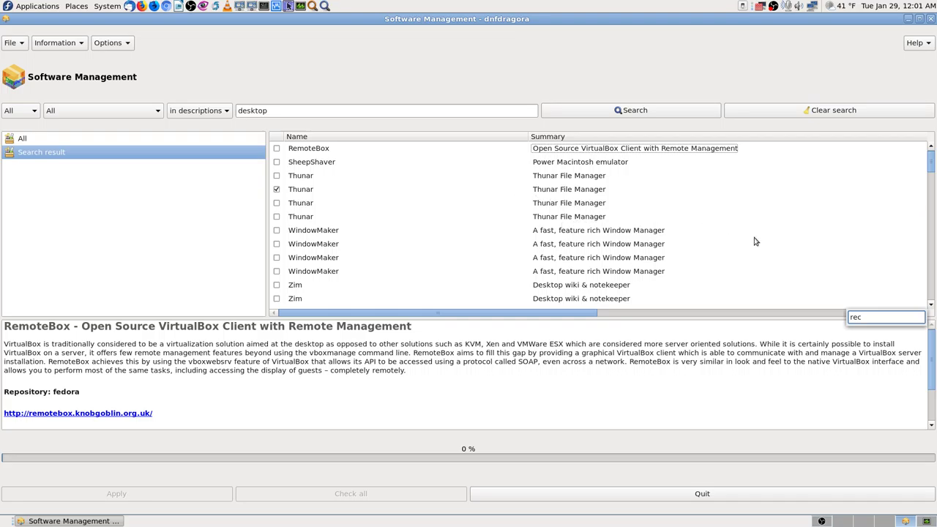
pyautogui.scroll(2, 697, 232)
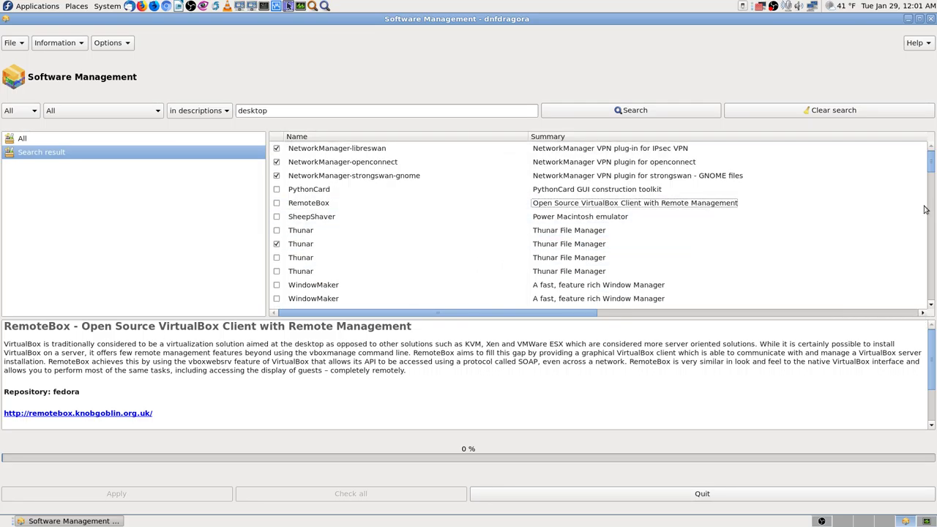
pyautogui.scroll(-7, 669, 219)
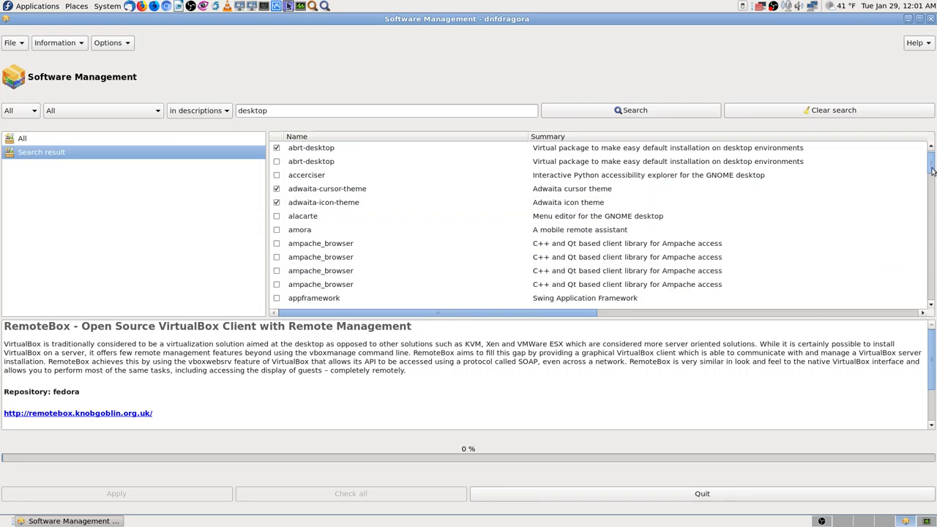
pyautogui.moveTo(933, 170); pyautogui.dragTo(923, 144)
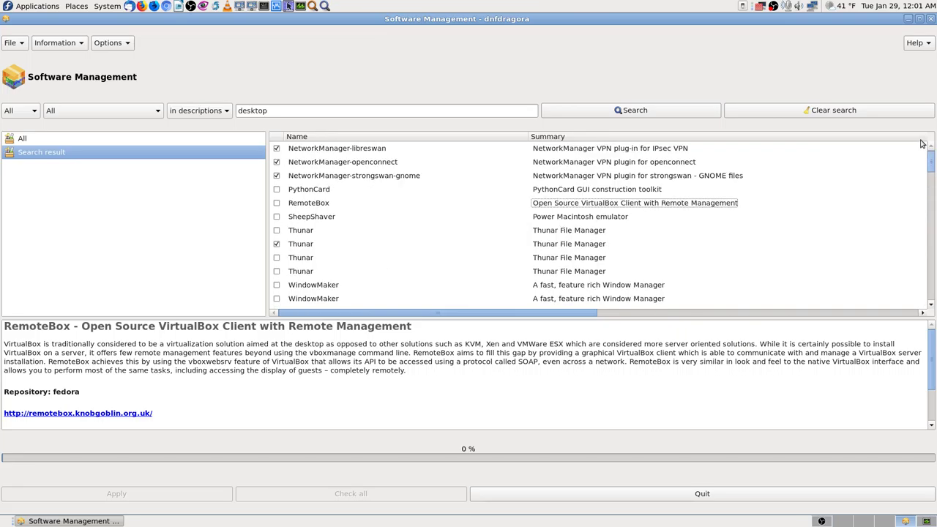
# Quick-find 'screen' in the list and show the screengrab package details.
pyautogui.write('record')
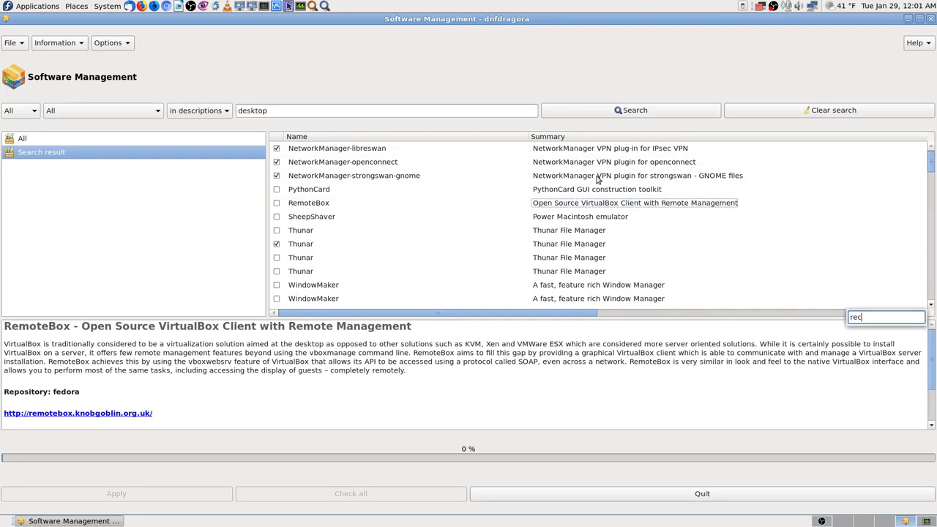
pyautogui.press('BackSpace')
pyautogui.press('BackSpace')
pyautogui.press('BackSpace')
pyautogui.press('BackSpace')
pyautogui.press('BackSpace')
pyautogui.press('BackSpace')
pyautogui.write('screen')
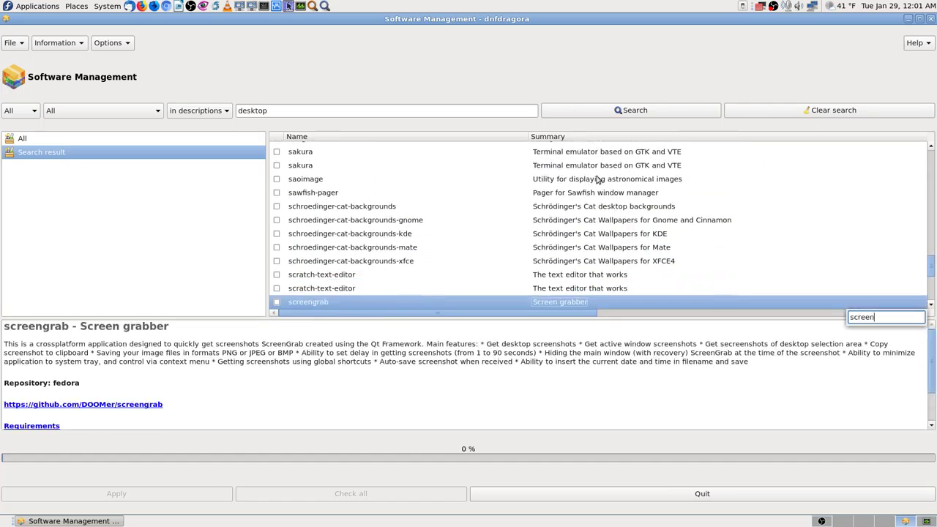
pyautogui.press('Down')
pyautogui.press('Down')
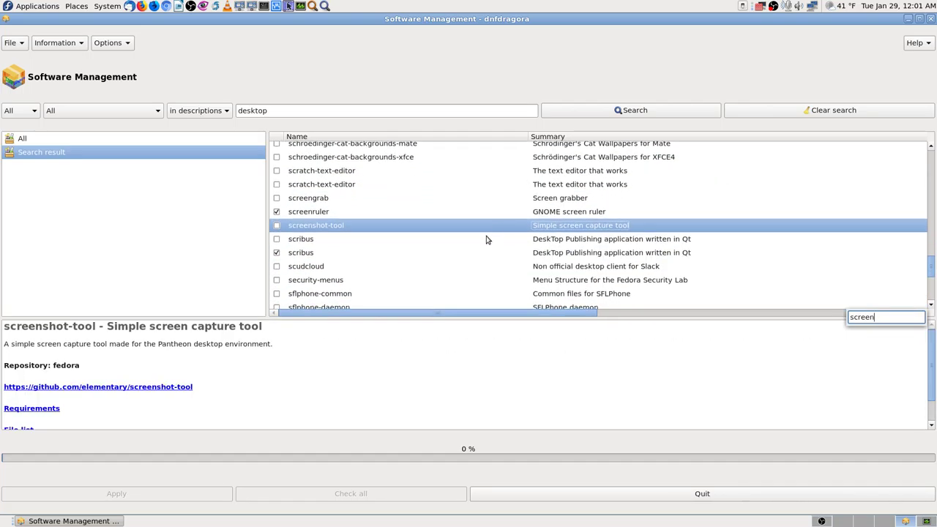
pyautogui.click(307, 205)
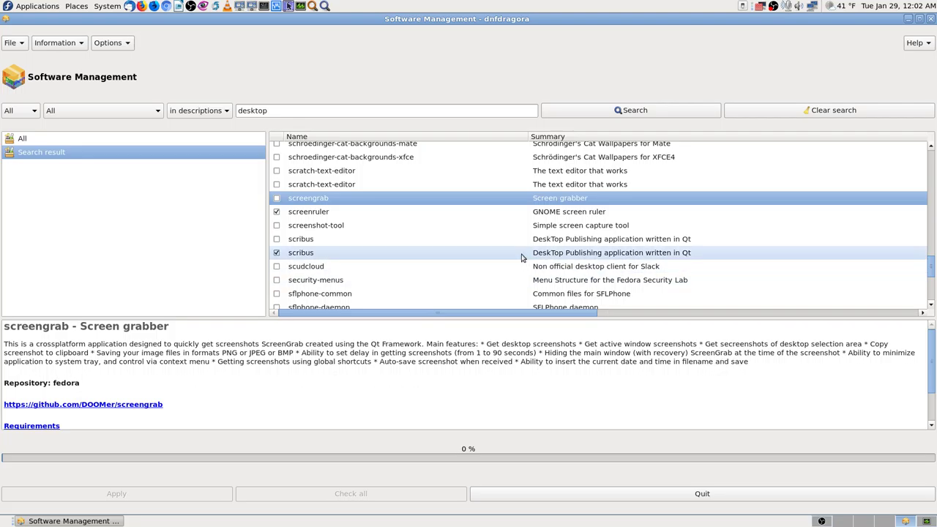
# Scroll back up the list and show the rdesktop package details.
pyautogui.scroll(-2, 522, 256)
pyautogui.scroll(4, 519, 257)
pyautogui.scroll(6, 512, 253)
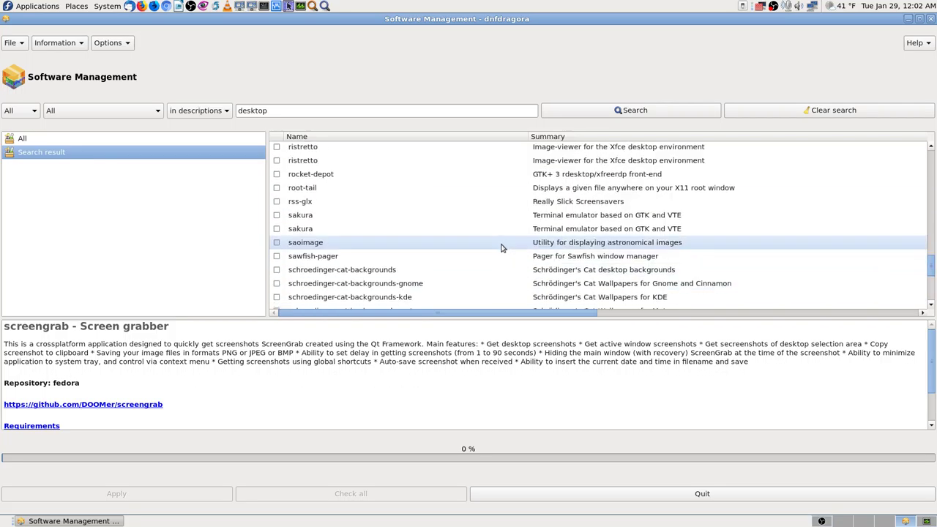
pyautogui.scroll(10, 421, 244)
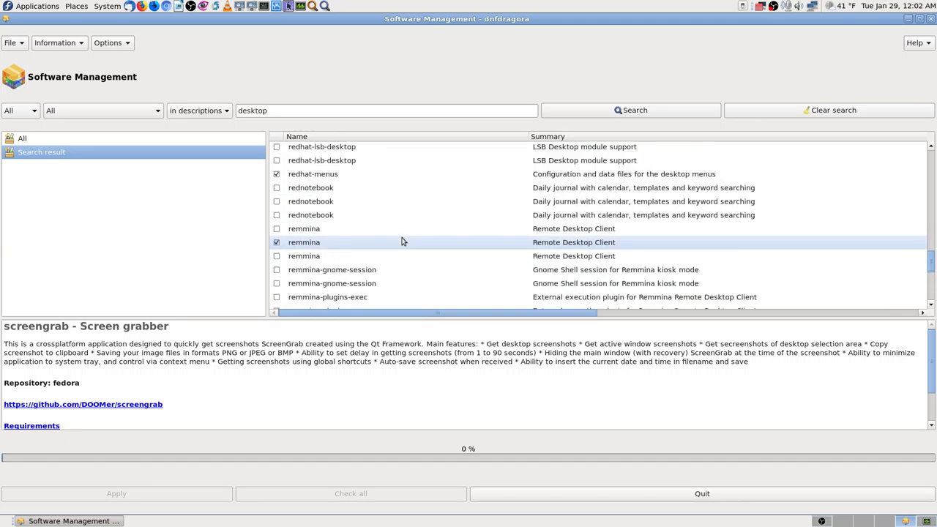
pyautogui.scroll(3, 401, 241)
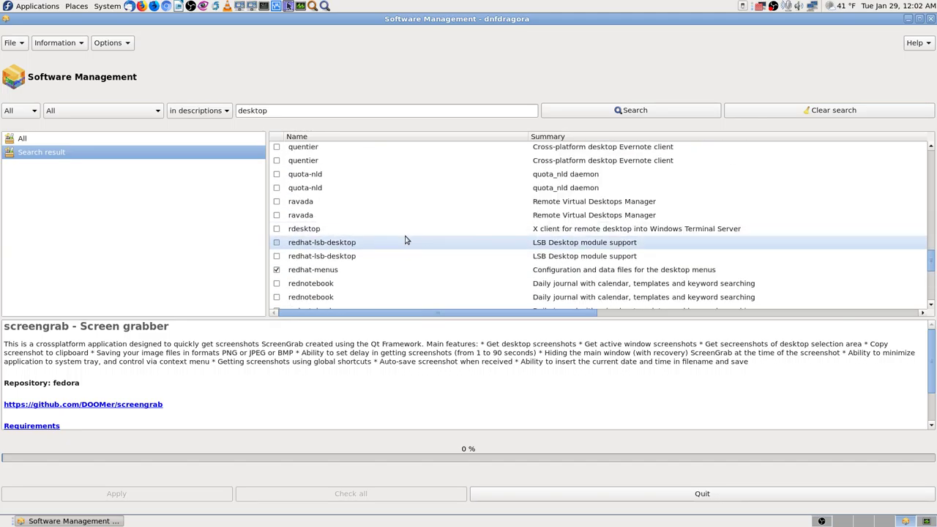
pyautogui.click(327, 230)
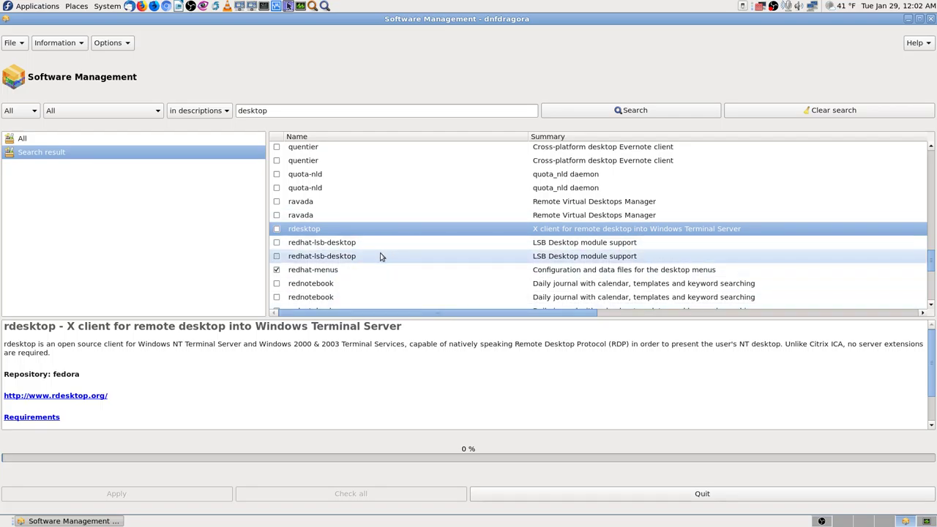
pyautogui.scroll(-4, 421, 262)
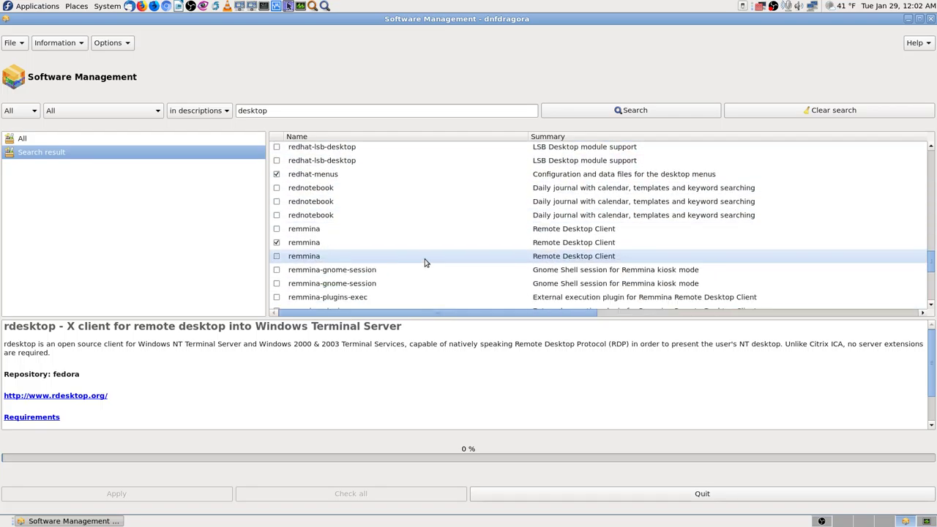
pyautogui.scroll(8, 425, 262)
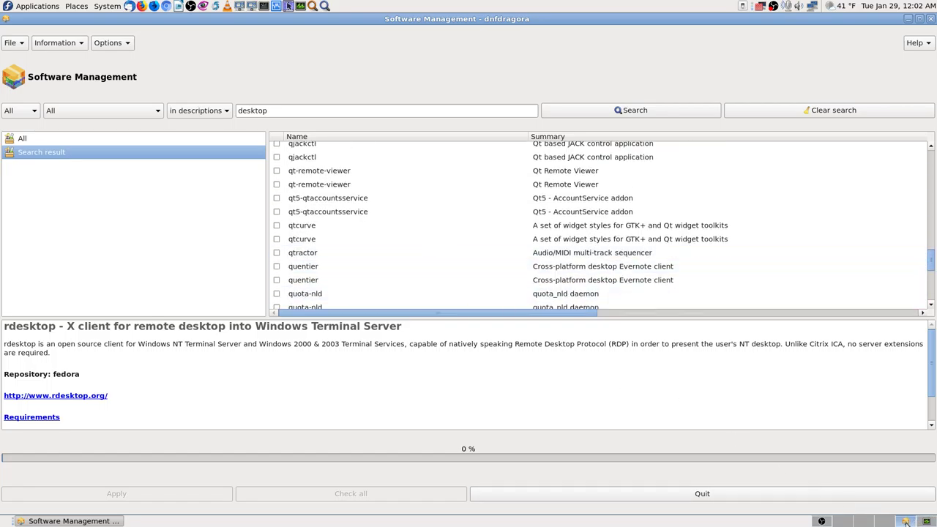
# Launch Firefox on an empty workspace and close the blank New Tab.
pyautogui.click(844, 522)
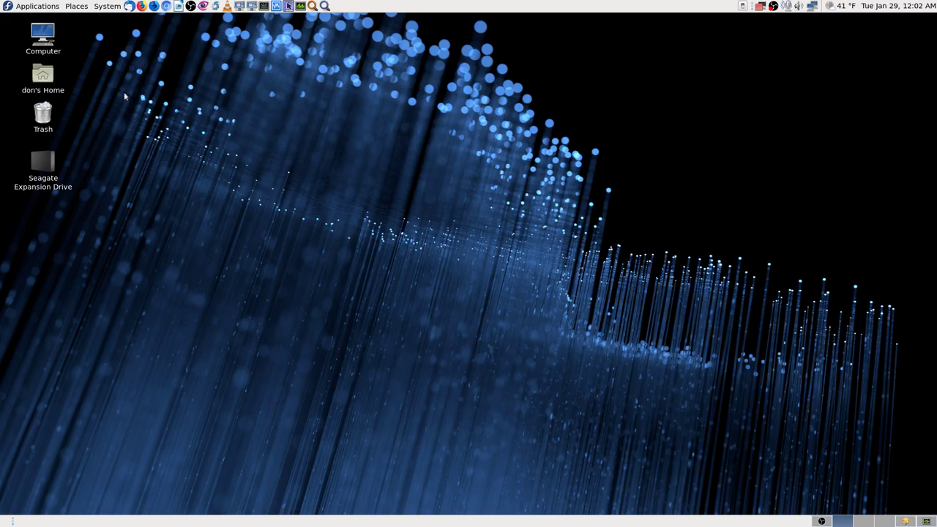
pyautogui.click(142, 5)
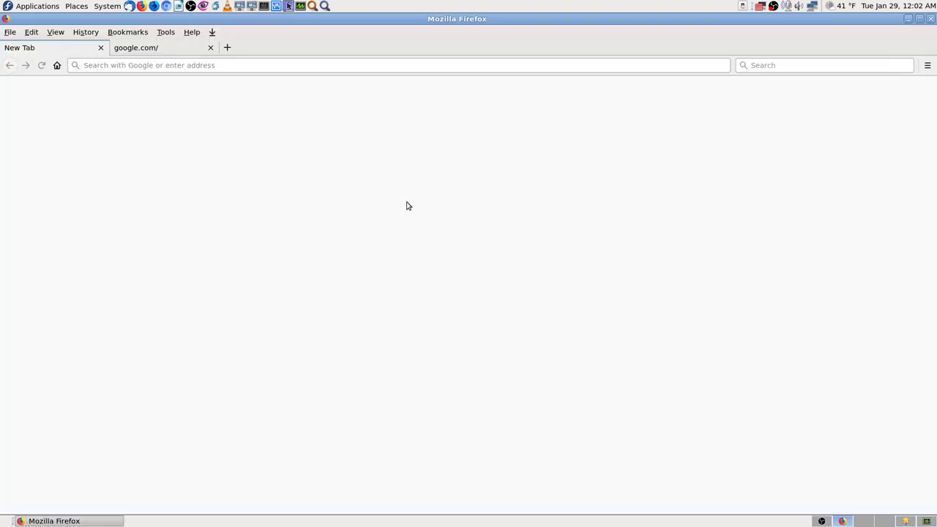
pyautogui.click(101, 47)
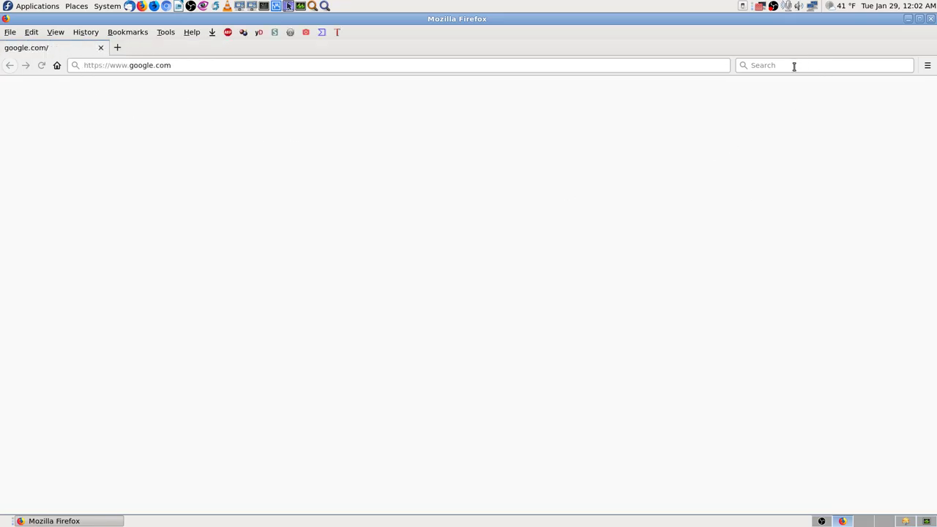
# Search Google for 'recordmydesktop fedora linux'.
pyautogui.write('r')
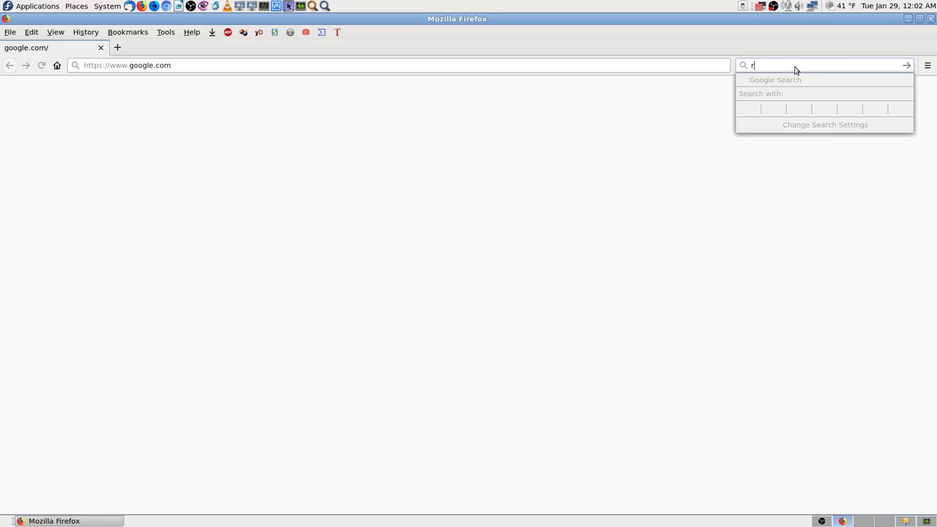
pyautogui.press('BackSpace')
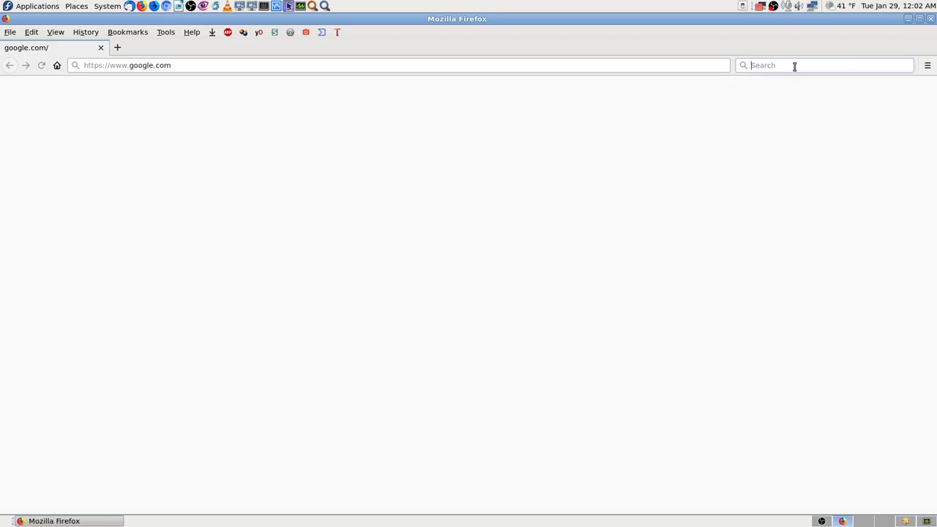
pyautogui.write('recordmydesktop linu')
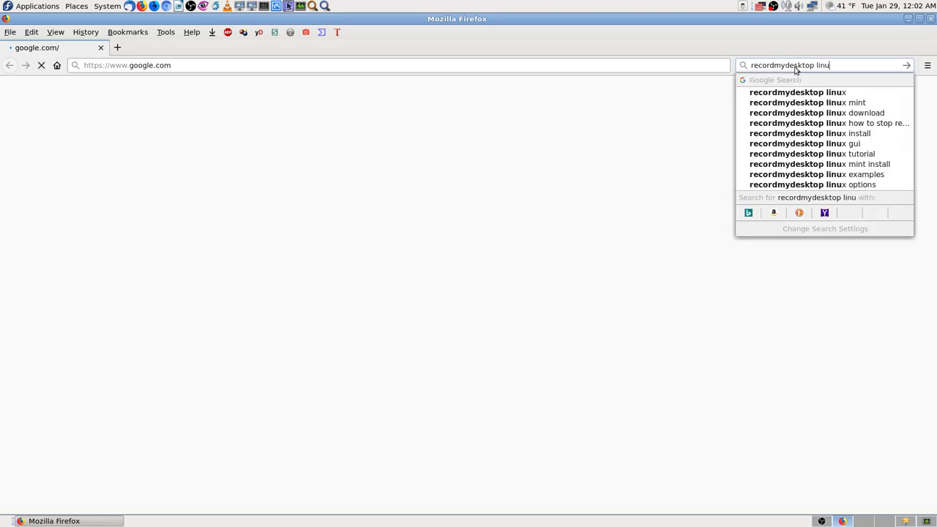
pyautogui.press('BackSpace')
pyautogui.press('BackSpace')
pyautogui.press('BackSpace')
pyautogui.press('BackSpace')
pyautogui.write('fe')
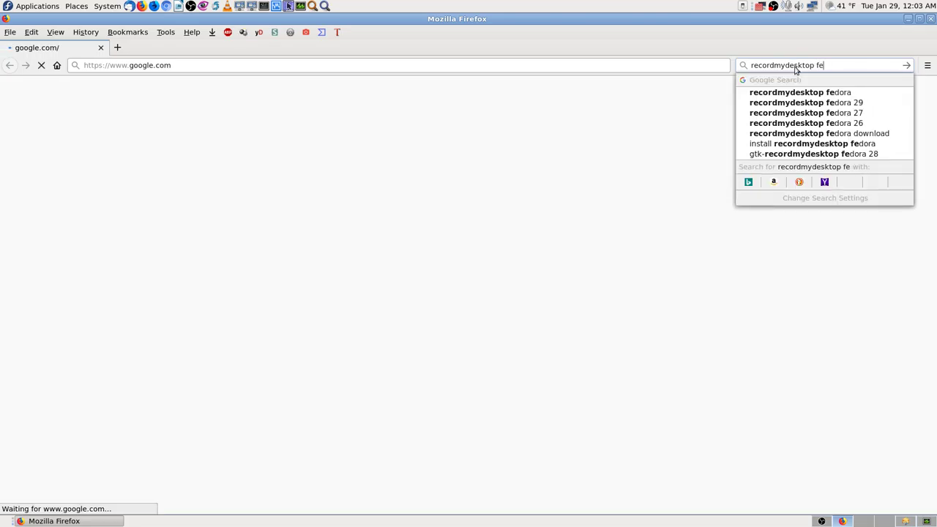
pyautogui.write('dora linux')
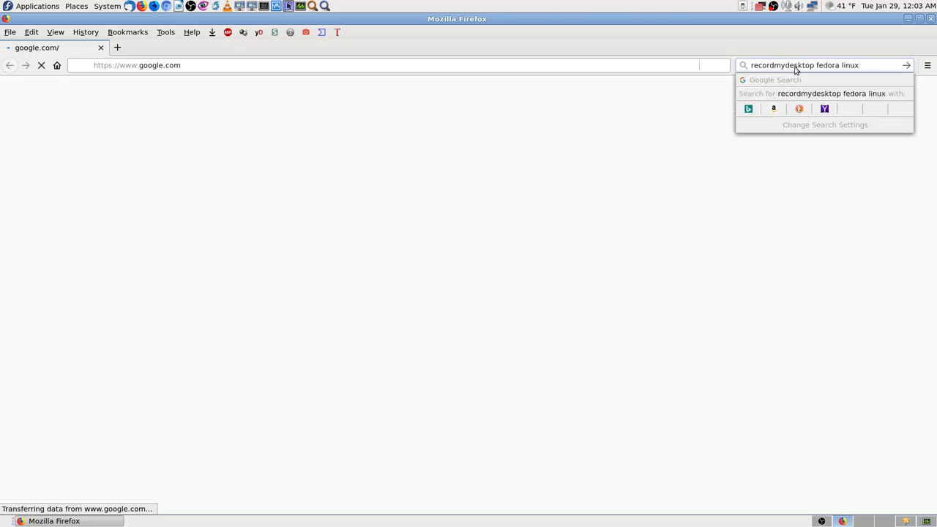
pyautogui.press('Return')
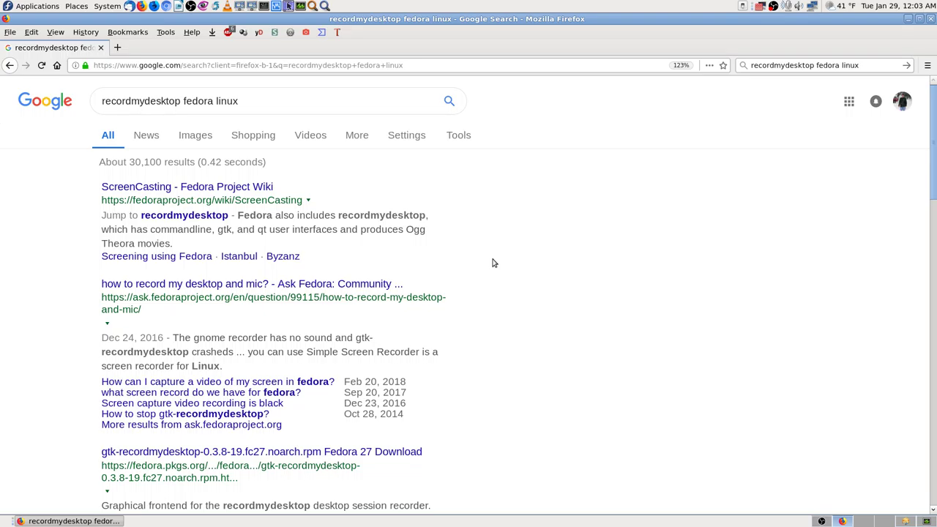
# Open the ScreenCasting wiki and Ask Fedora results in background tabs, then view ScreenCasting.
pyautogui.middleClick(246, 188)
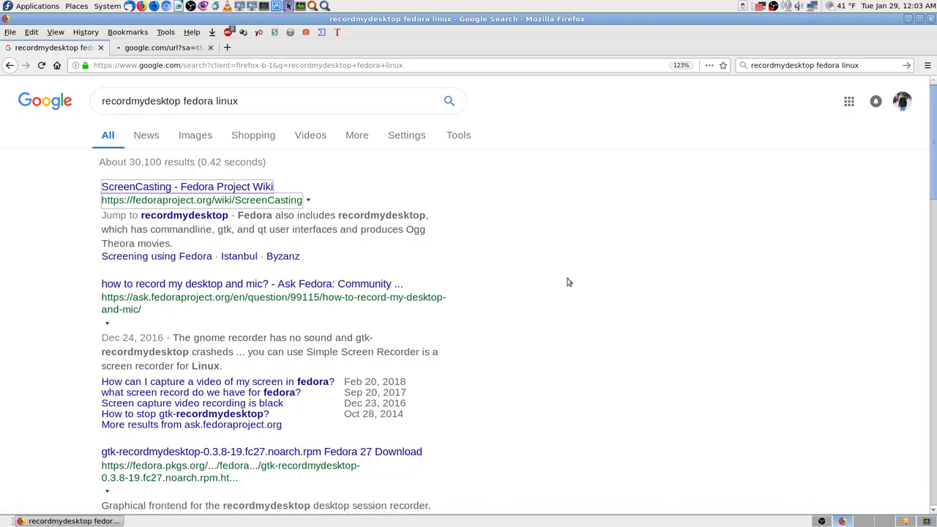
pyautogui.middleClick(273, 286)
pyautogui.scroll(-4, 508, 309)
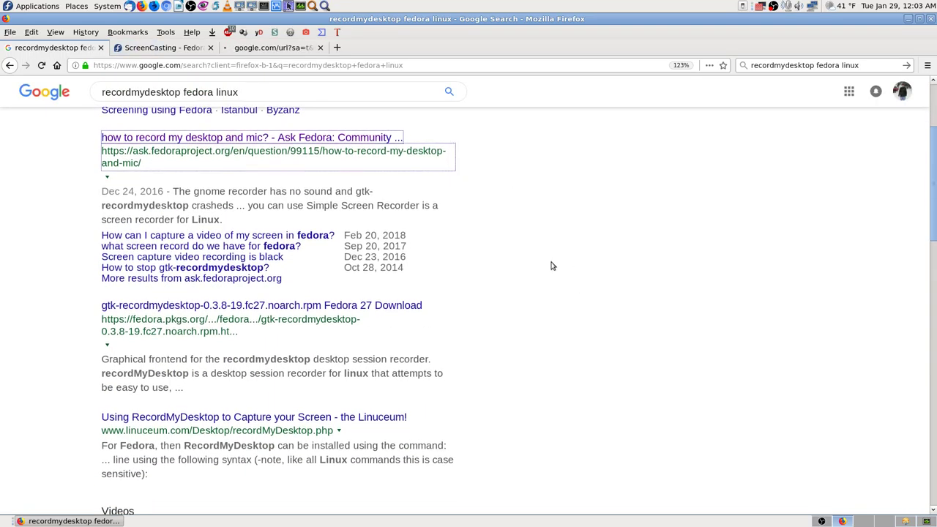
pyautogui.click(163, 48)
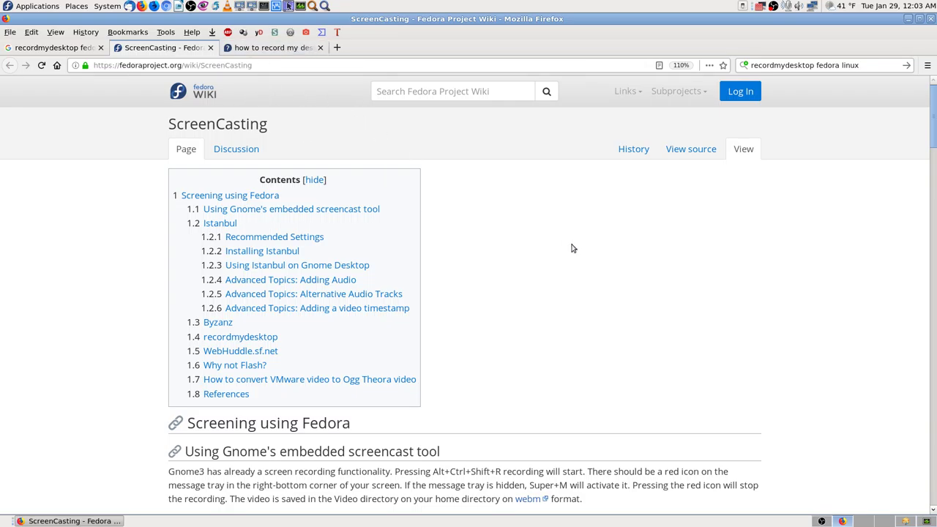
# Find recordmydesktop mentions on the ScreenCasting wiki, then view the Ask Fedora question tab.
pyautogui.scroll(-2, 586, 260)
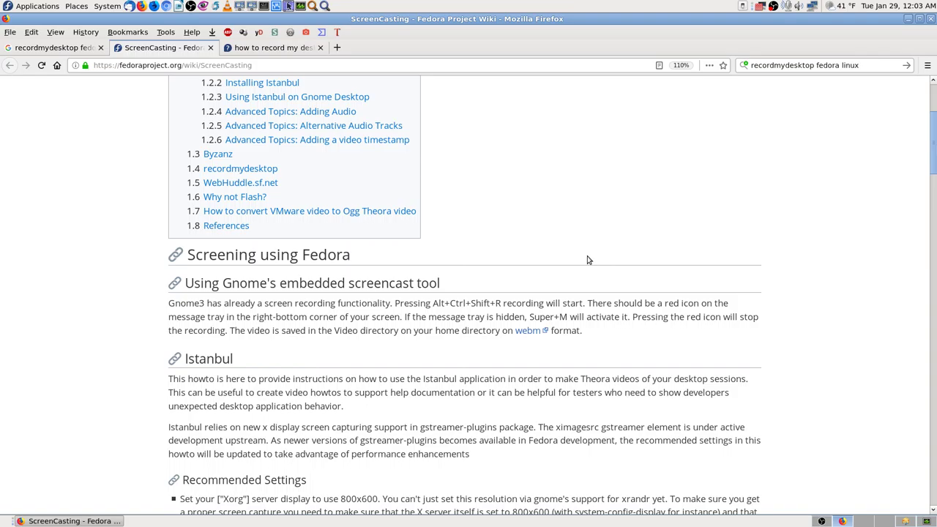
pyautogui.hotkey('ctrl', 'f')
pyautogui.write('recordmydesktop')
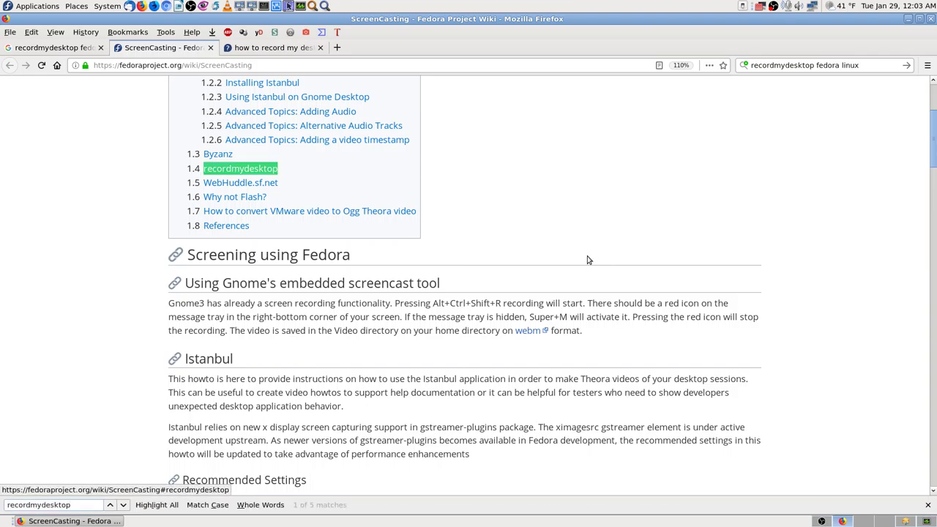
pyautogui.scroll(-2, 586, 231)
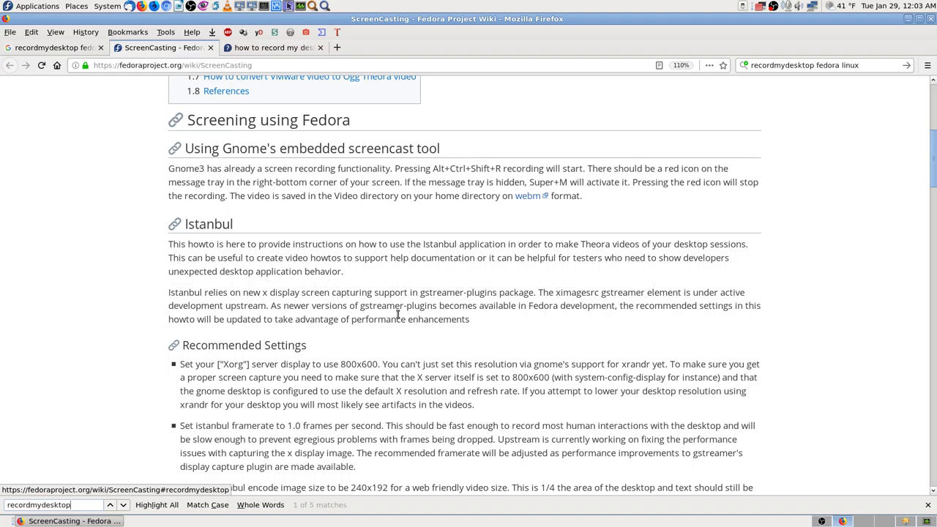
pyautogui.scroll(-4, 440, 300)
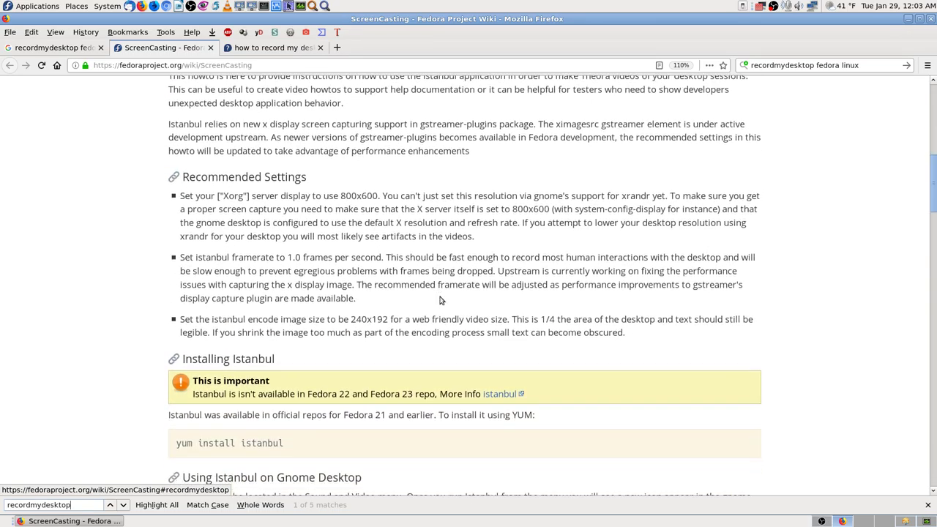
pyautogui.scroll(-3, 426, 265)
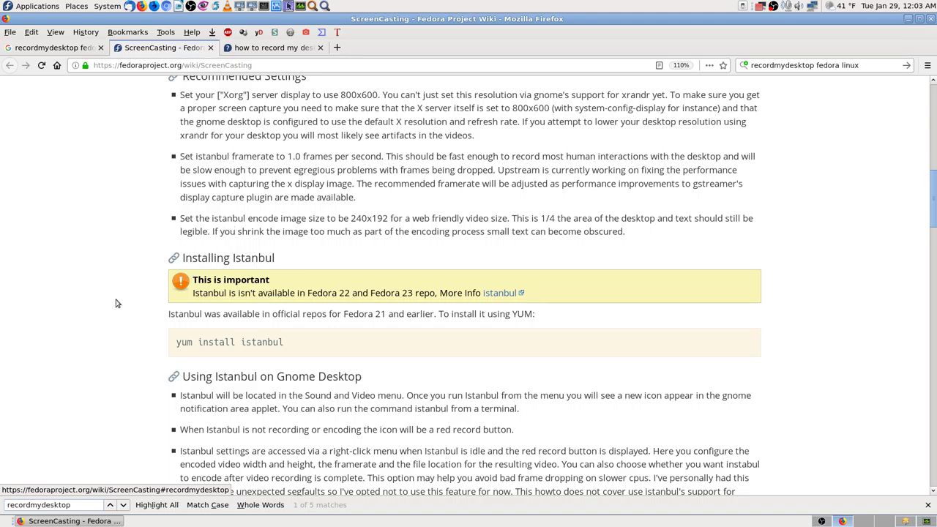
pyautogui.scroll(-4, 115, 303)
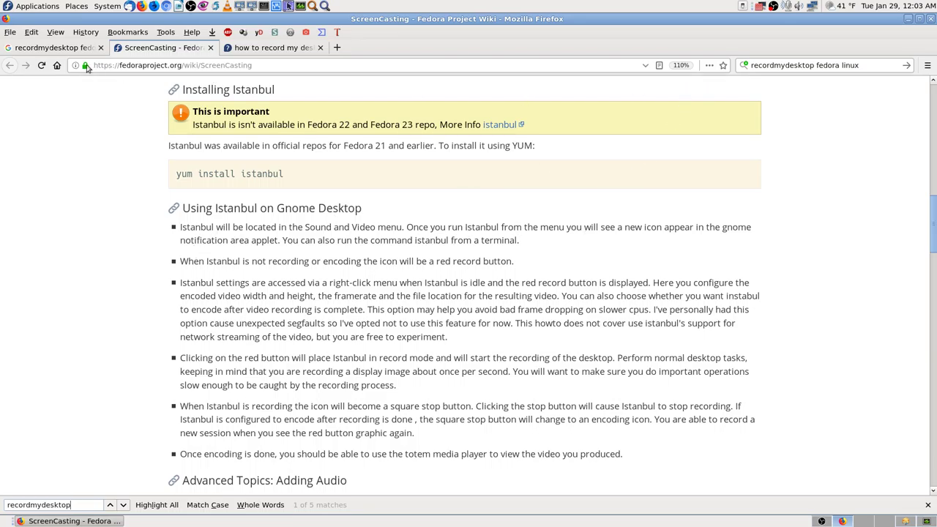
pyautogui.click(67, 48)
pyautogui.click(272, 49)
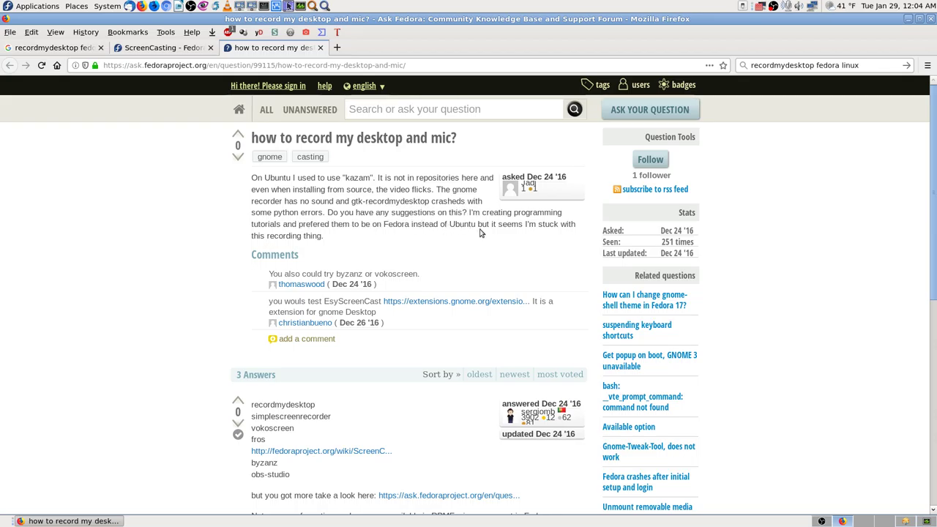
# Open the answers' simplescreenrecorder and ScreenCasting wiki links in new tabs, then view SimpleScreenRecorder.
pyautogui.scroll(-3, 206, 283)
pyautogui.scroll(-3, 205, 282)
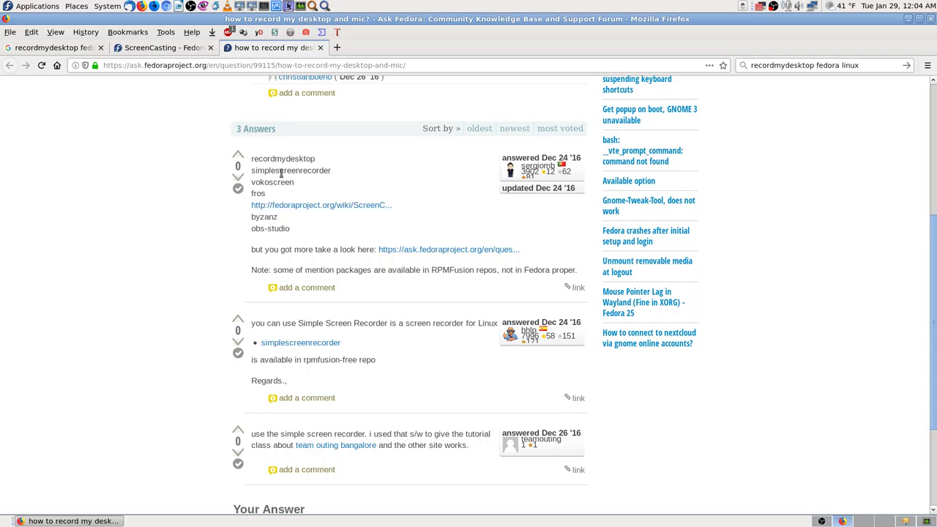
pyautogui.scroll(-3, 223, 288)
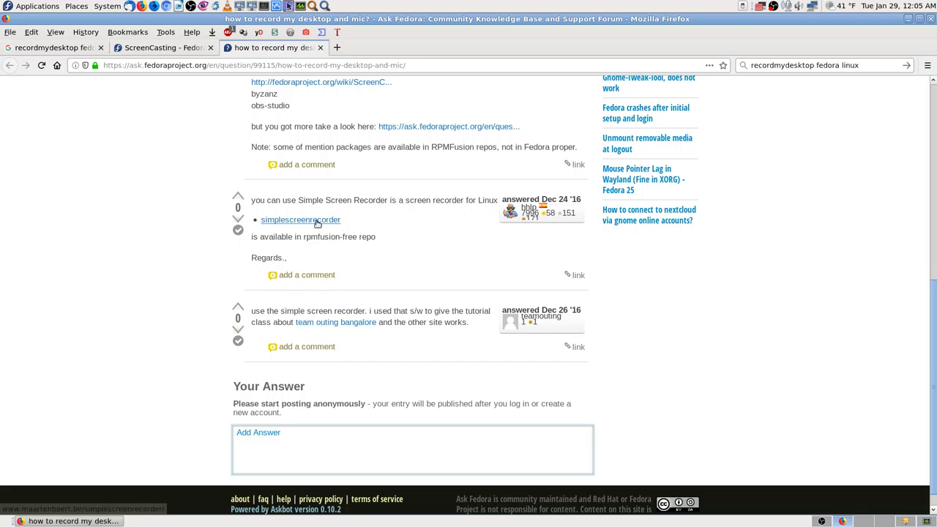
pyautogui.middleClick(284, 220)
pyautogui.scroll(2, 205, 204)
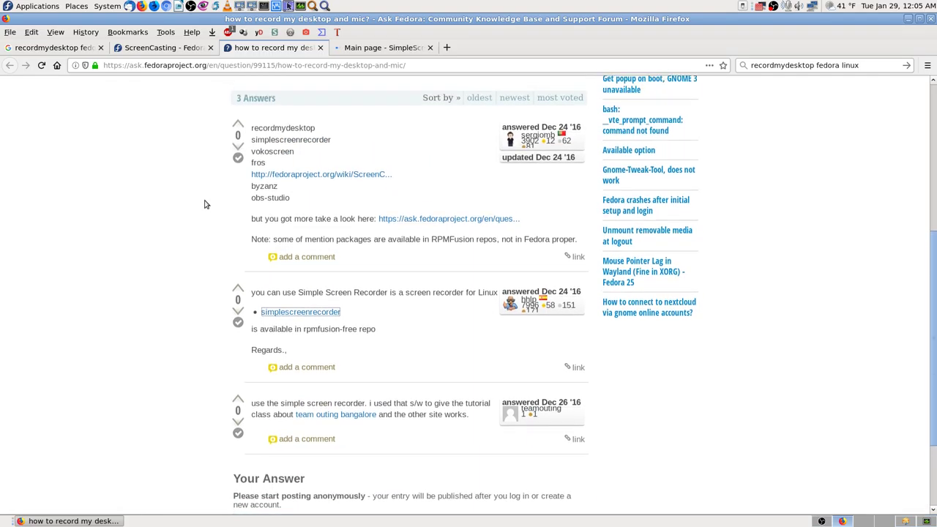
pyautogui.scroll(1, 206, 204)
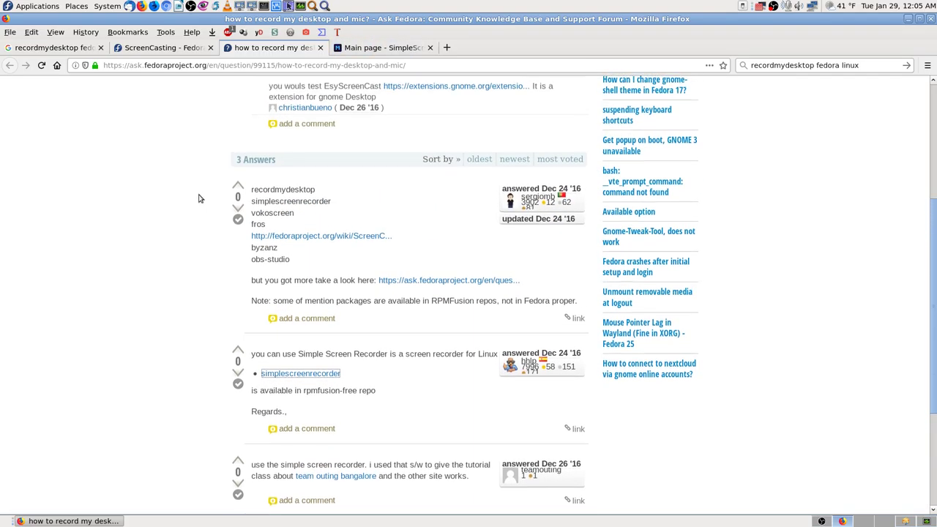
pyautogui.middleClick(363, 238)
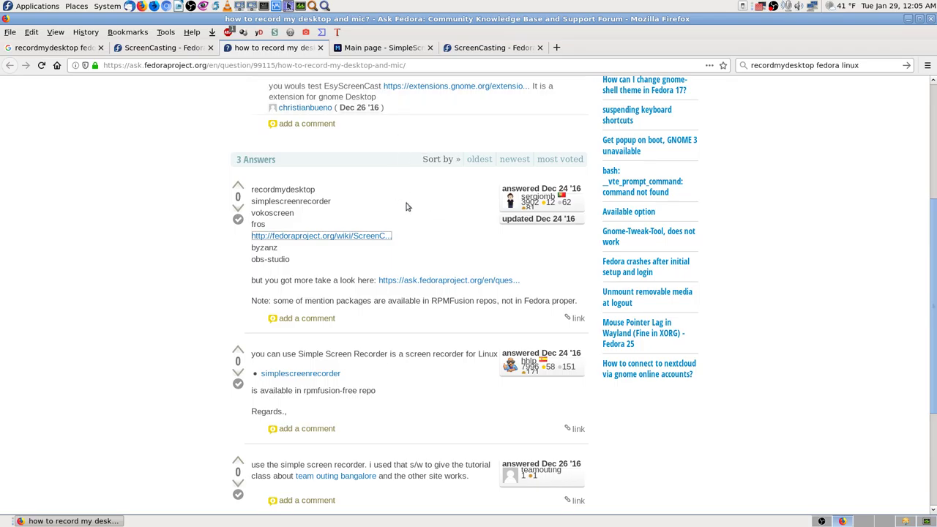
pyautogui.click(395, 53)
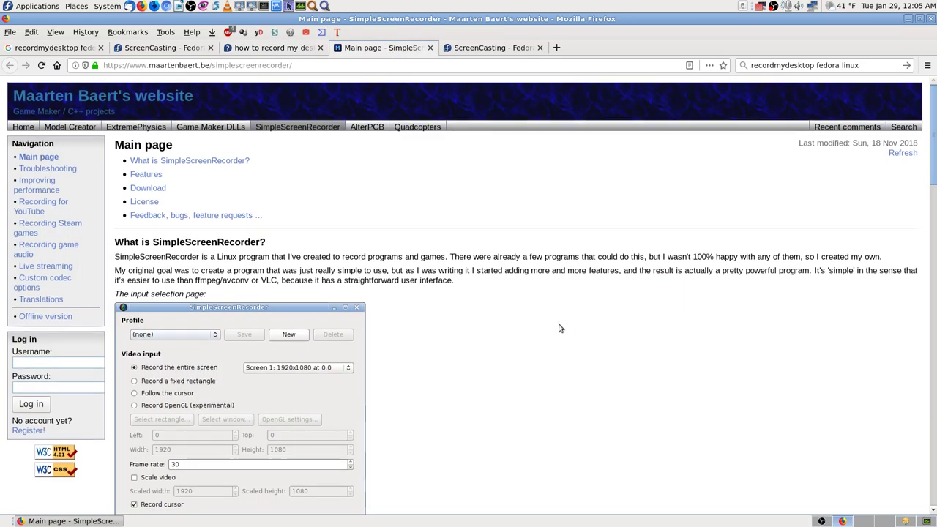
# Scroll the SimpleScreenRecorder page to the Download table's Fedora install commands.
pyautogui.scroll(-2, 559, 328)
pyautogui.scroll(2, 558, 328)
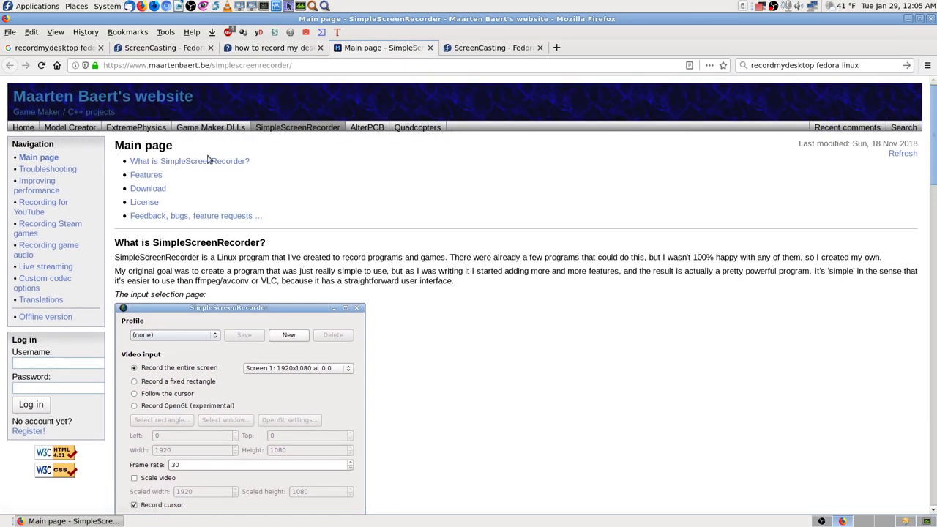
pyautogui.scroll(-3, 519, 324)
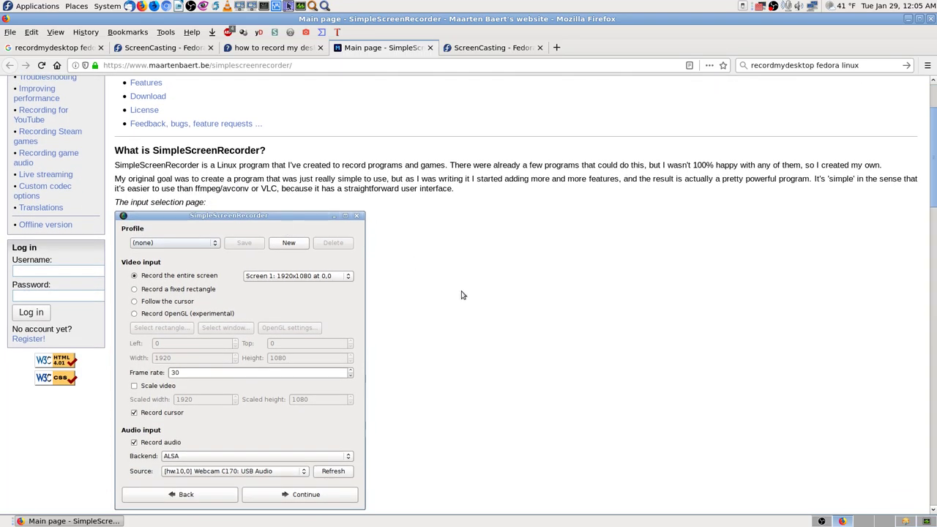
pyautogui.scroll(-2, 461, 295)
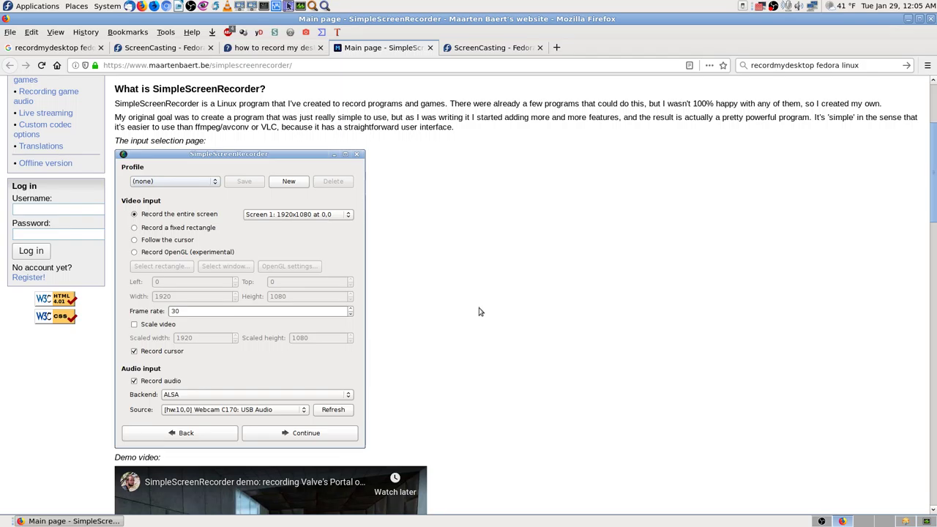
pyautogui.scroll(-5, 505, 314)
pyautogui.scroll(-4, 504, 314)
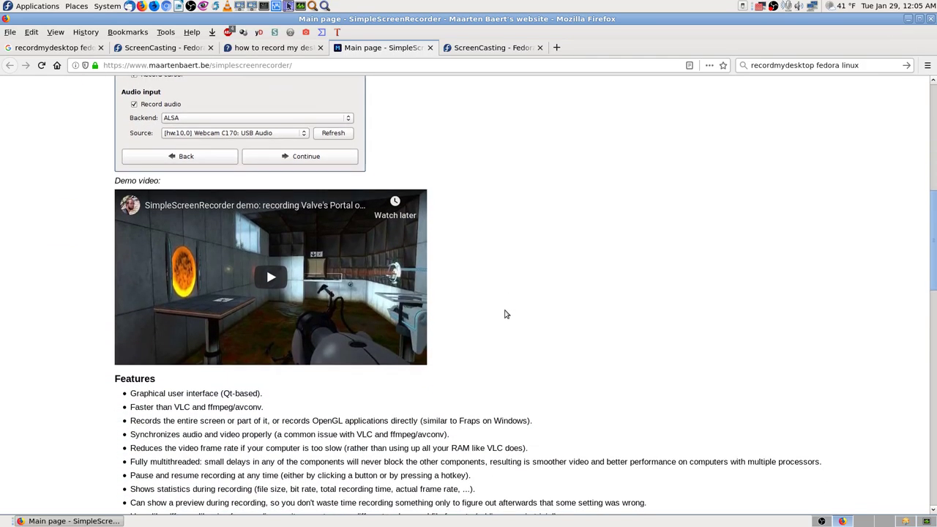
pyautogui.scroll(5, 593, 341)
pyautogui.scroll(3, 592, 344)
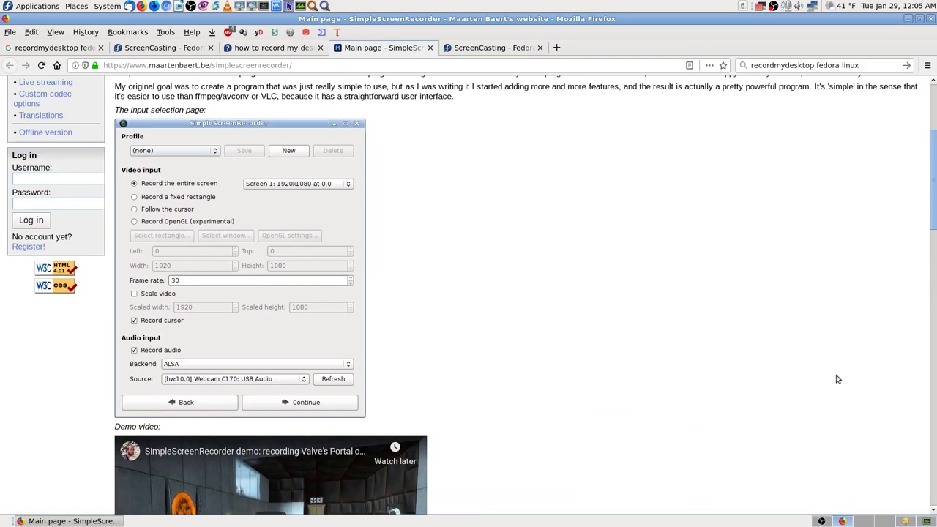
pyautogui.moveTo(935, 233); pyautogui.dragTo(934, 399)
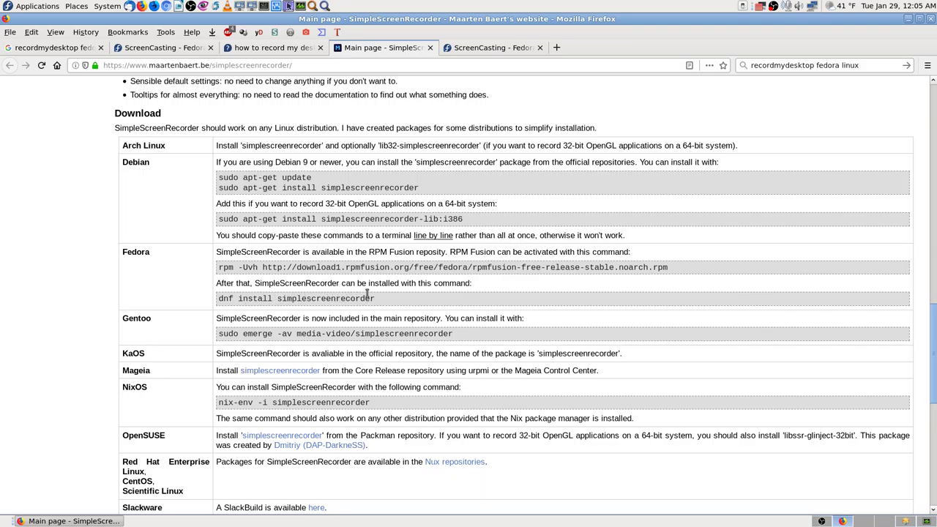
# Close the duplicate ScreenCasting wiki tab.
pyautogui.click(489, 49)
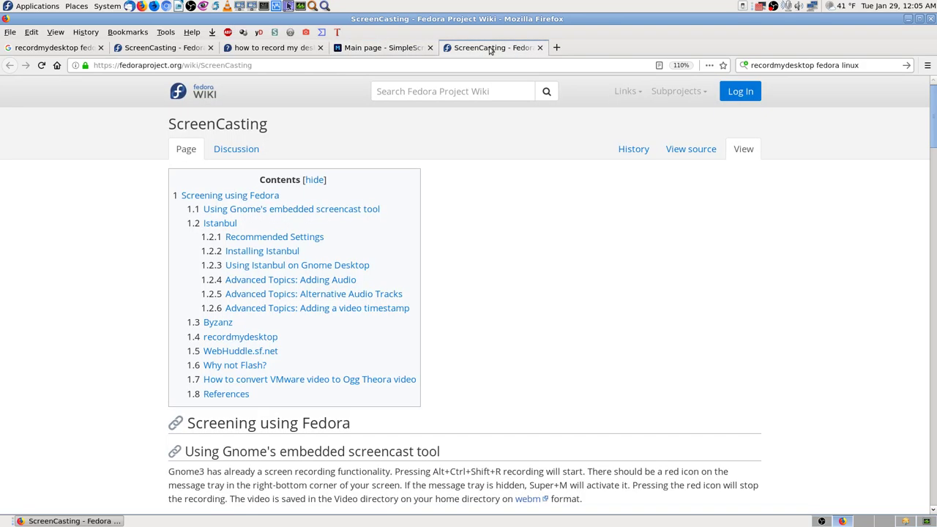
pyautogui.scroll(-5, 668, 329)
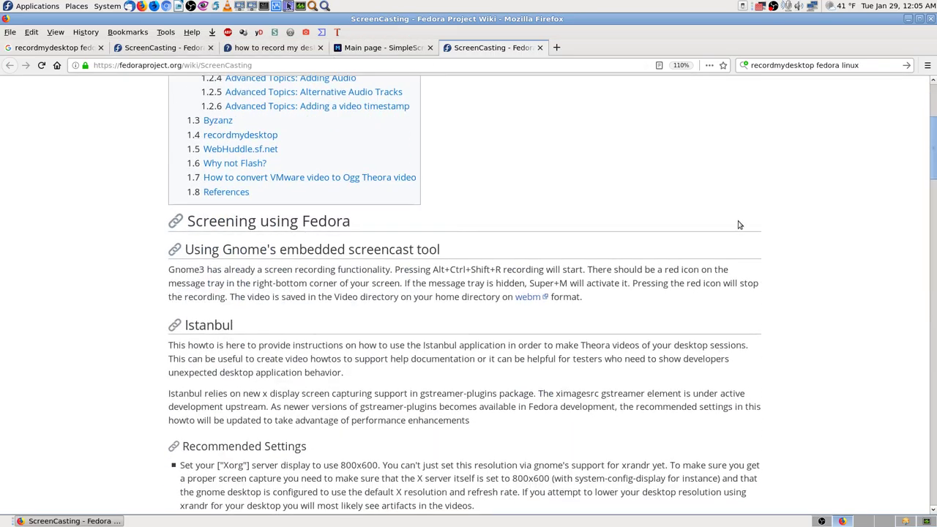
pyautogui.scroll(5, 737, 224)
pyautogui.click(161, 48)
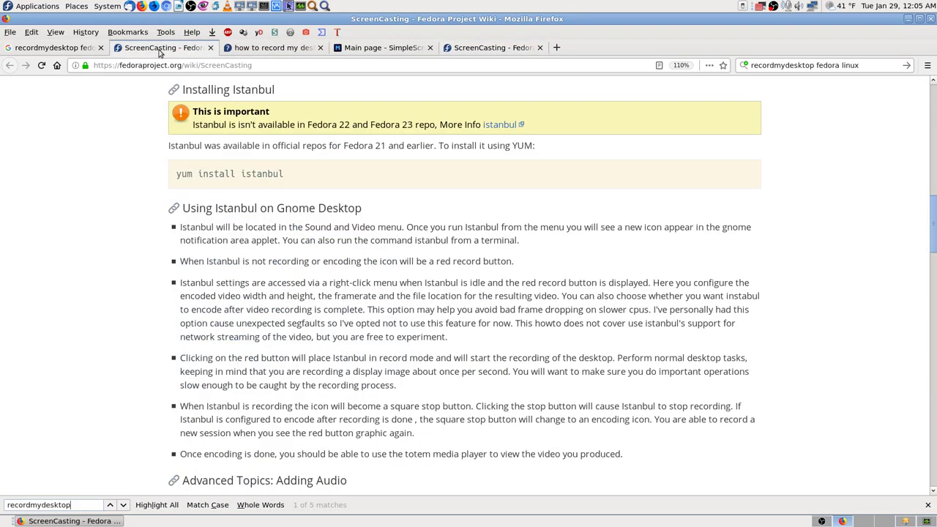
pyautogui.hotkey('ctrl', 'w')
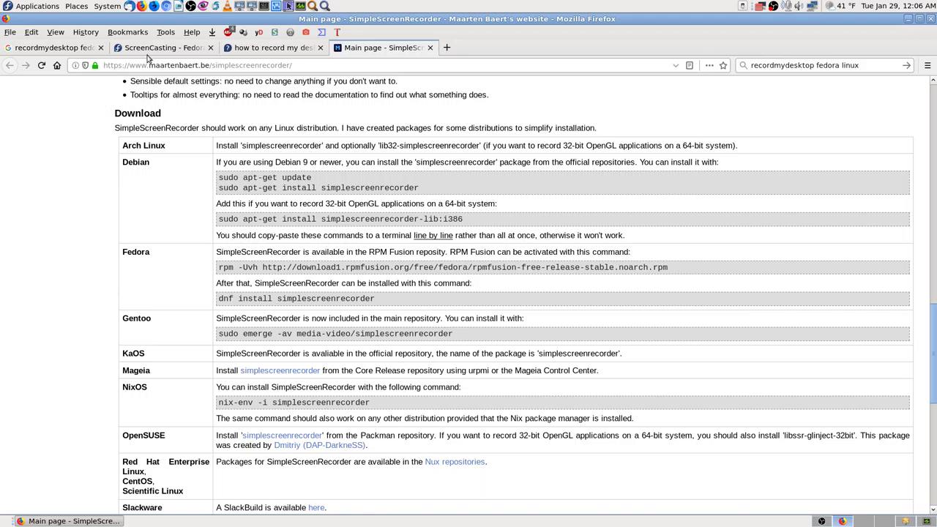
# Look through the Google, ScreenCasting, SimpleScreenRecorder and Ask Fedora tabs.
pyautogui.click(60, 48)
pyautogui.click(156, 47)
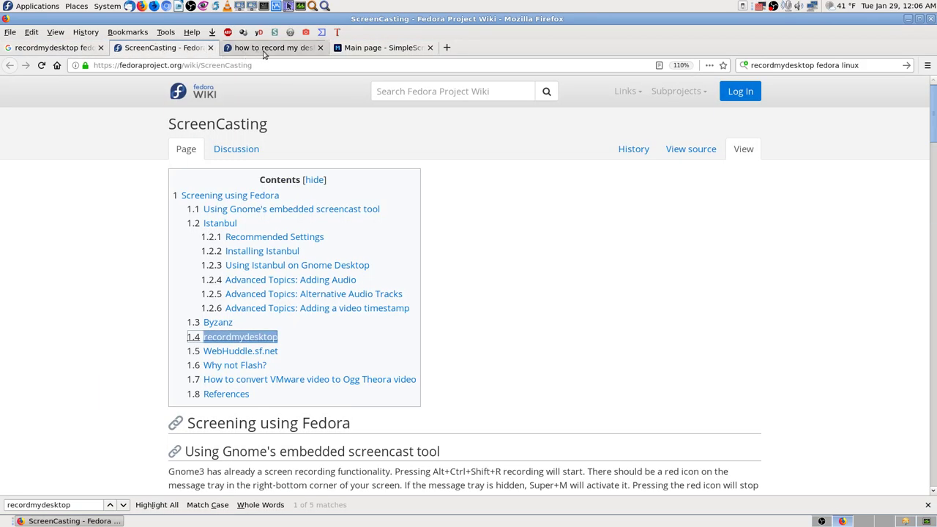
pyautogui.click(386, 49)
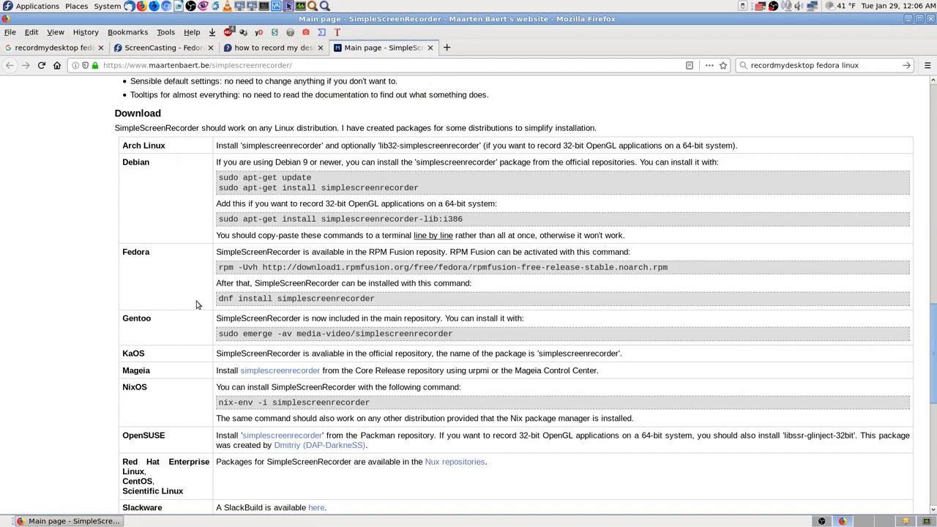
pyautogui.click(261, 48)
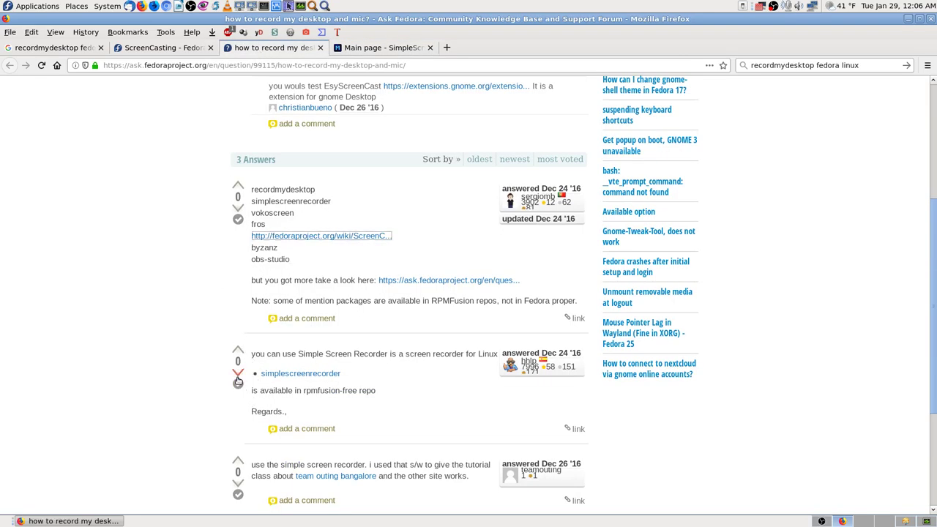
pyautogui.scroll(5, 227, 228)
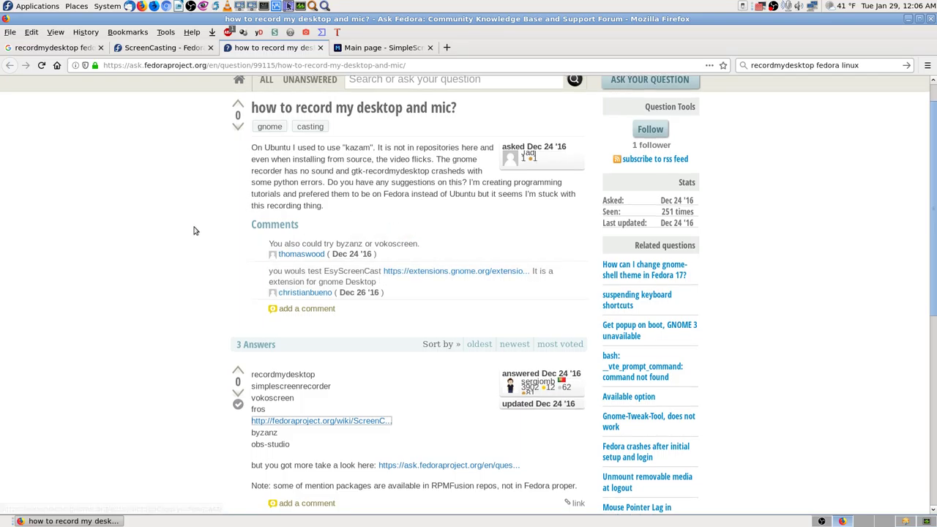
pyautogui.scroll(1, 195, 230)
# Open the wiki's recordmydesktop Contents entry in a new tab.
pyautogui.click(158, 49)
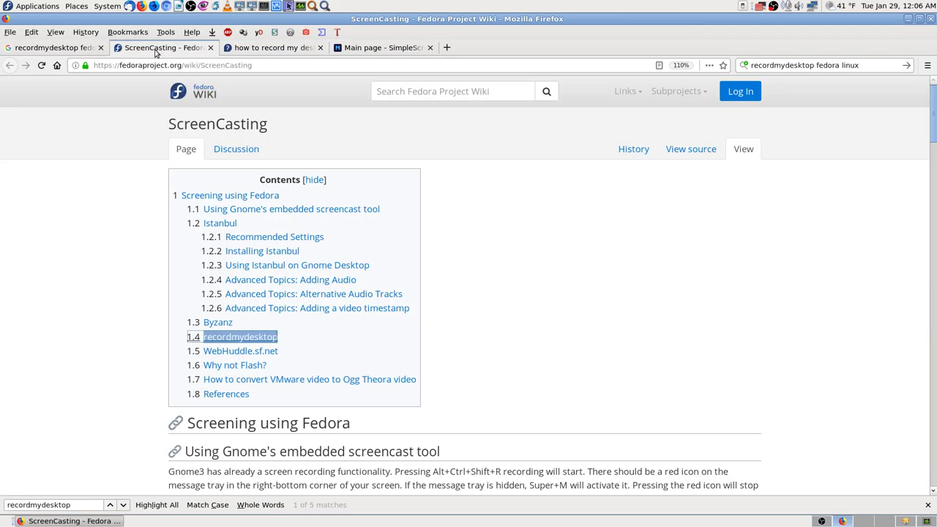
pyautogui.scroll(-3, 101, 270)
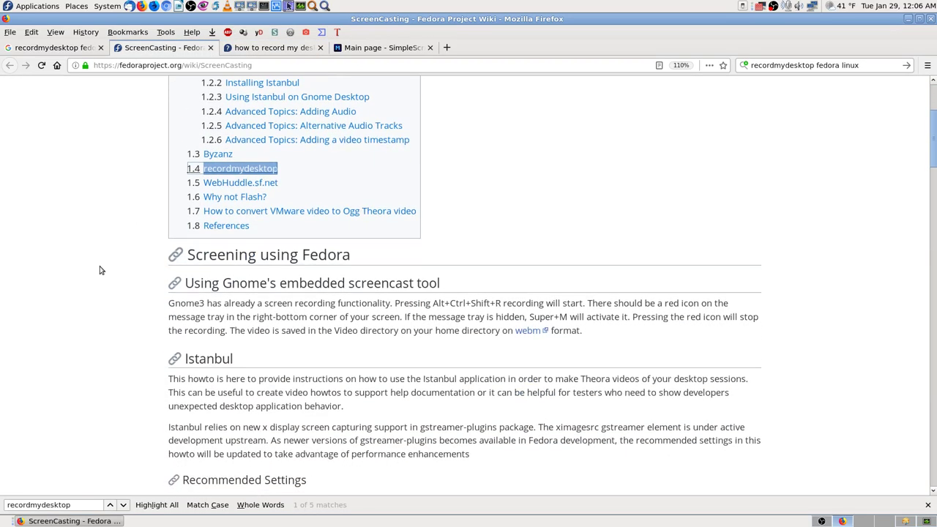
pyautogui.scroll(-2, 101, 270)
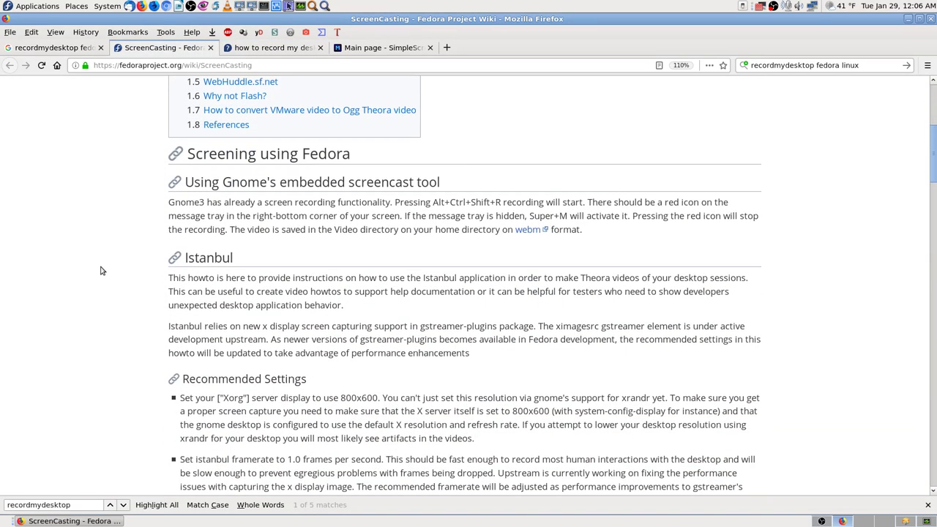
pyautogui.scroll(-3, 101, 270)
pyautogui.scroll(3, 253, 128)
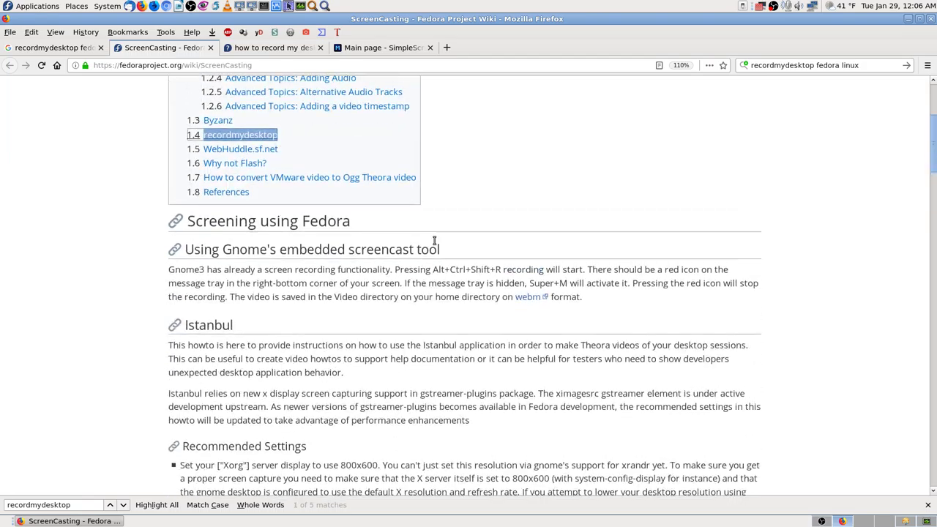
pyautogui.middleClick(264, 132)
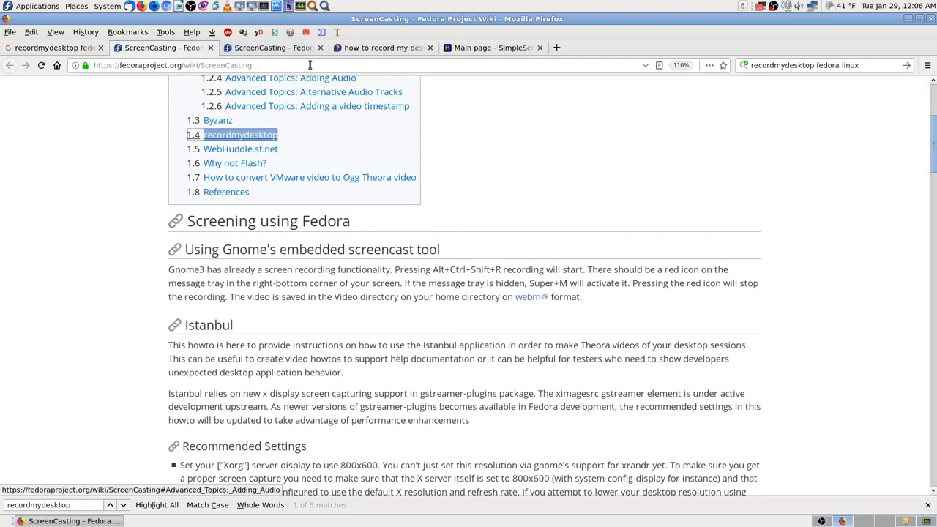
pyautogui.scroll(-4, 545, 333)
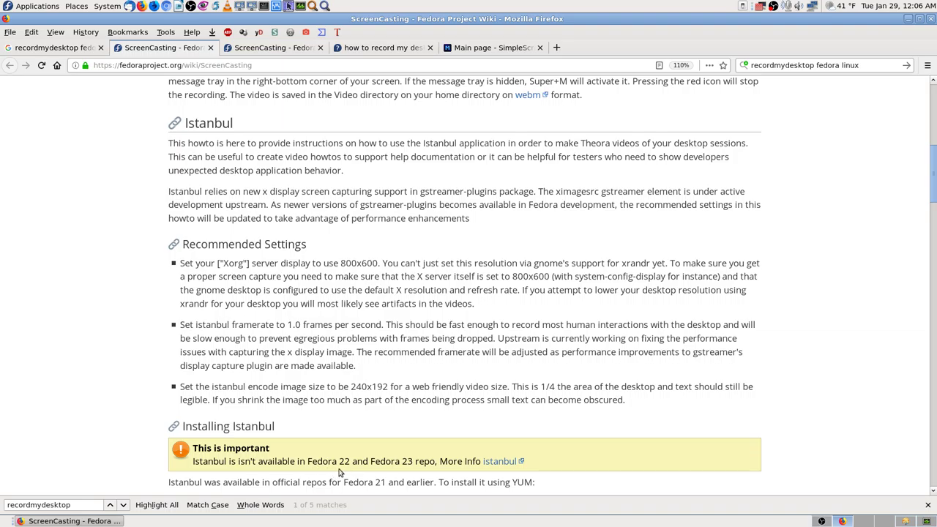
pyautogui.scroll(-6, 680, 463)
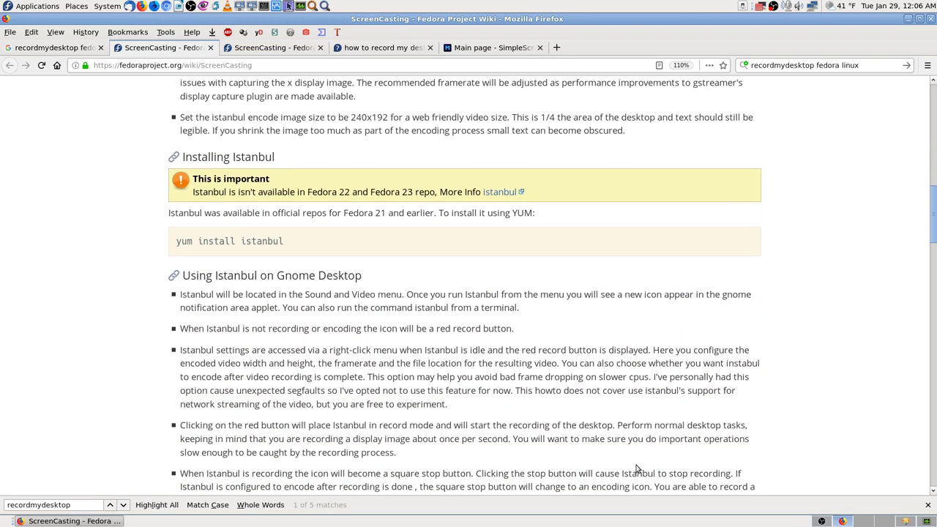
pyautogui.scroll(12, 631, 297)
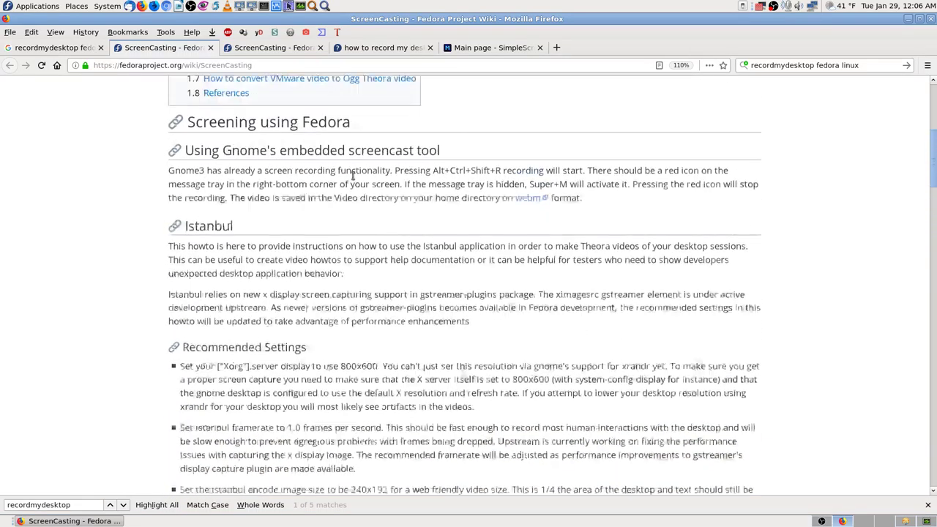
# Read the recordmydesktop section in the third Firefox tab, then bring up dnfdragora Software Management.
pyautogui.click(291, 48)
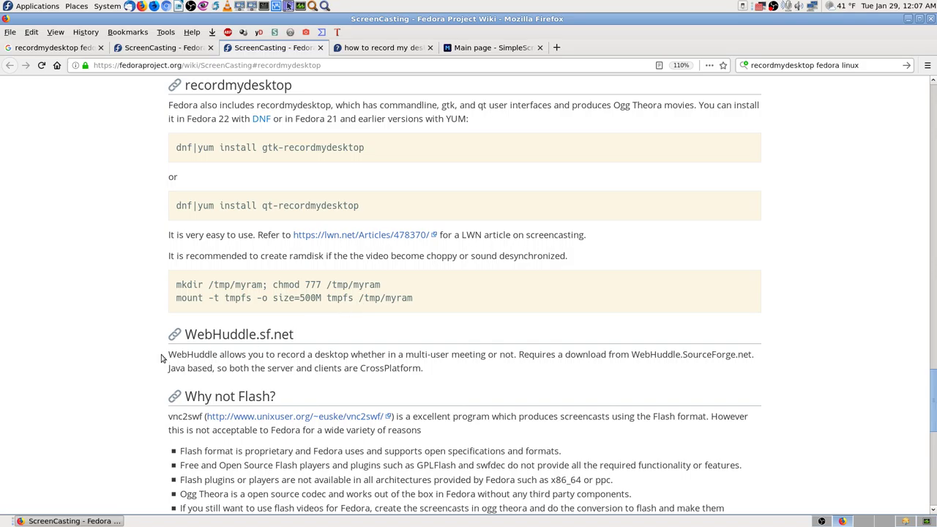
pyautogui.tripleClick(931, 407)
pyautogui.click(872, 346)
pyautogui.click(906, 522)
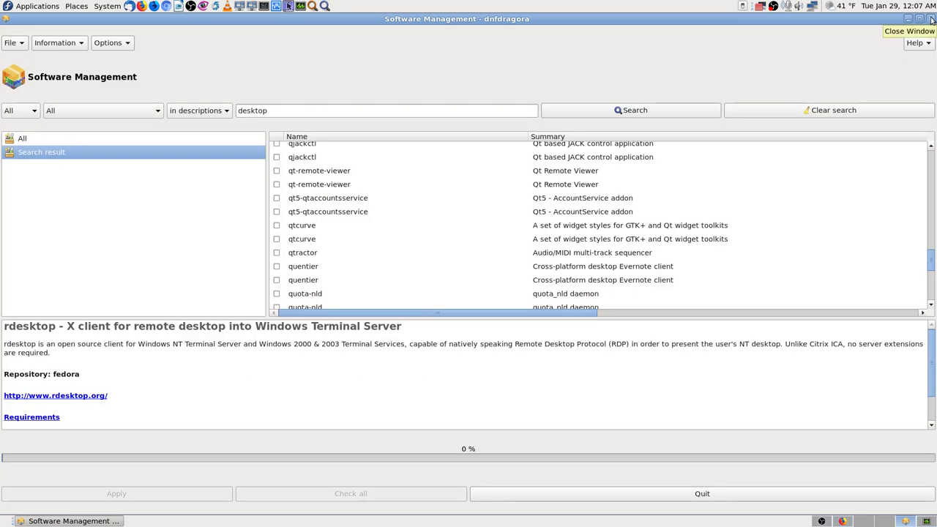
# Replace the dnfdragora search text 'desktop' with 'gtk-recordmydesktop' and search.
pyautogui.click(842, 522)
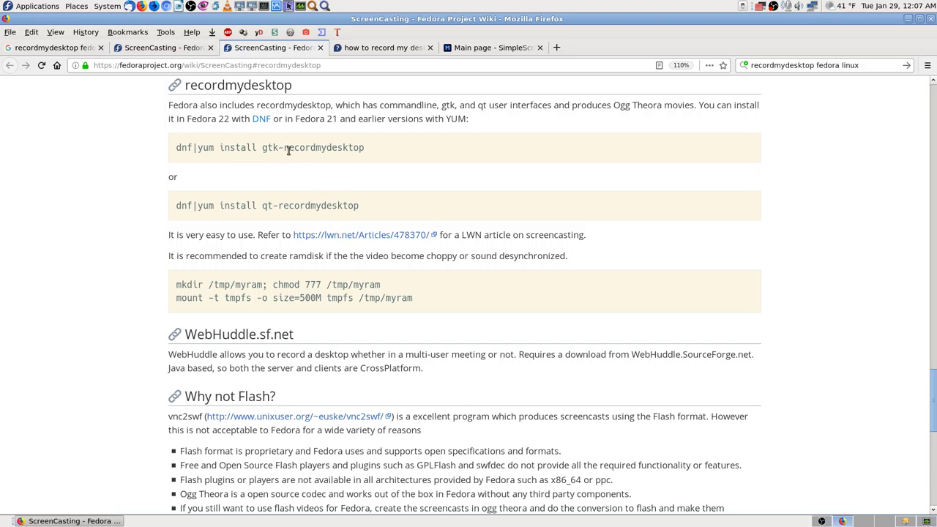
pyautogui.click(908, 521)
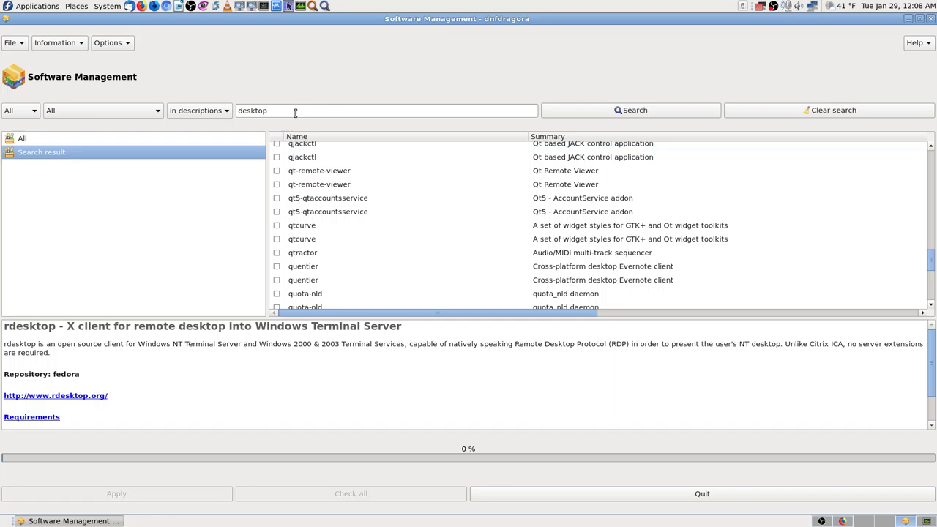
pyautogui.tripleClick(296, 112)
pyautogui.write('recordmydesktop')
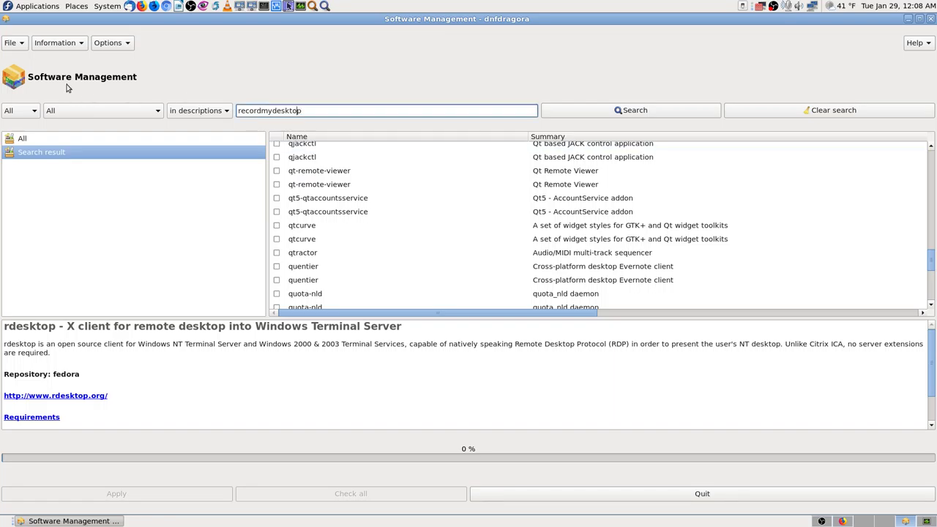
pyautogui.write('gtk-')
pyautogui.click(657, 115)
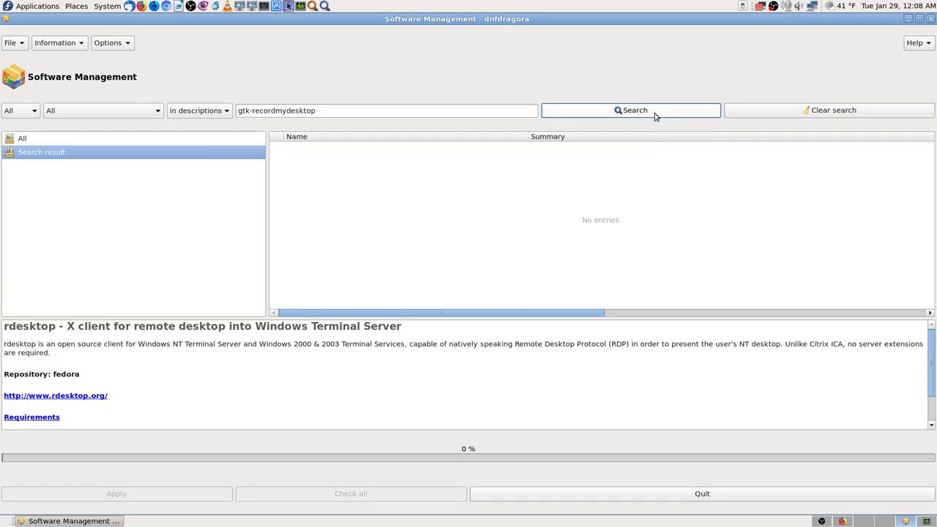
# Rerun the search limited to package names, find no entries, and return to Firefox.
pyautogui.click(219, 114)
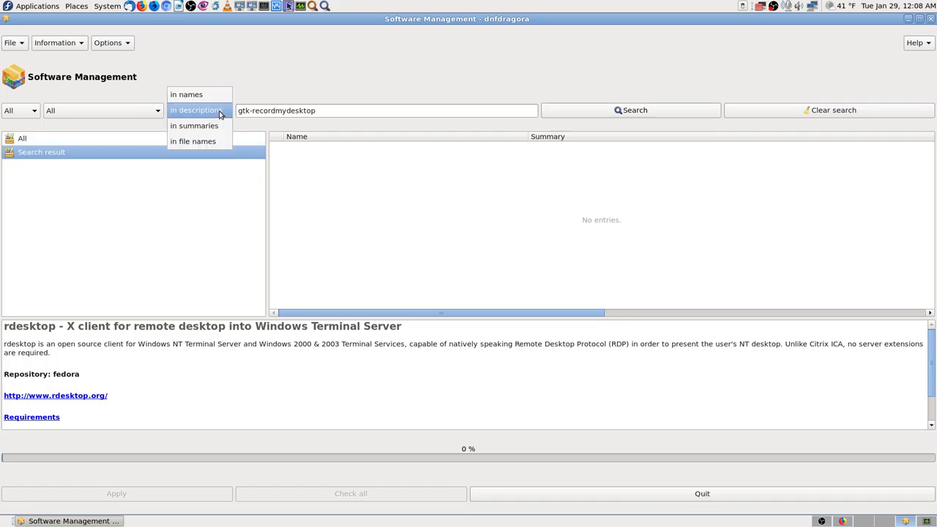
pyautogui.click(215, 96)
pyautogui.click(672, 115)
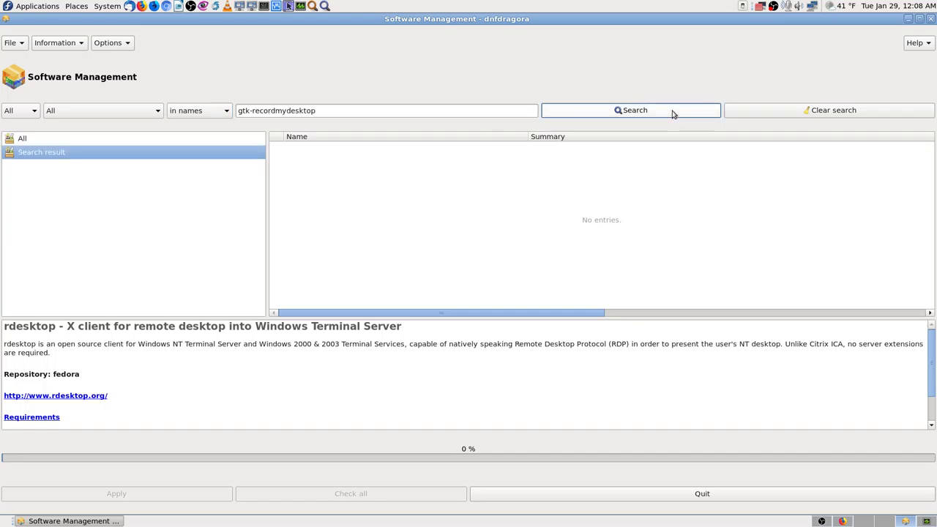
pyautogui.click(846, 521)
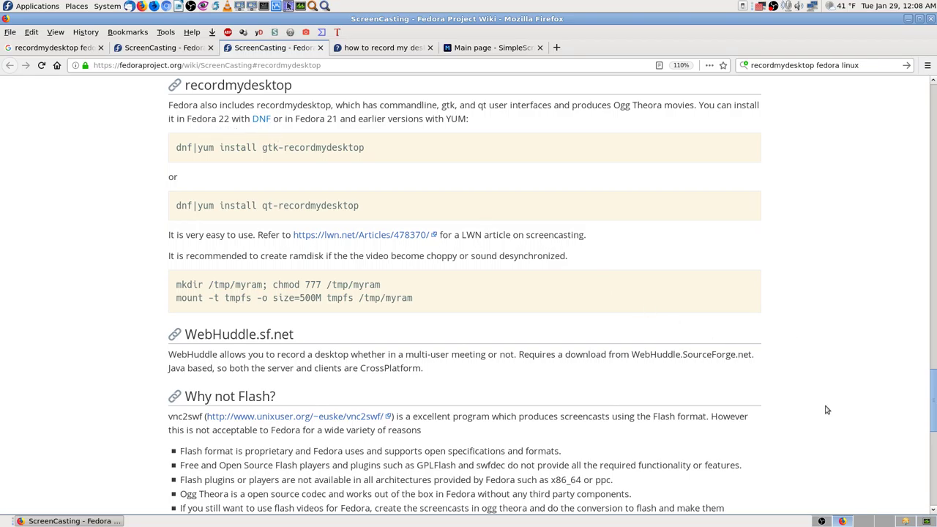
pyautogui.scroll(-2, 848, 412)
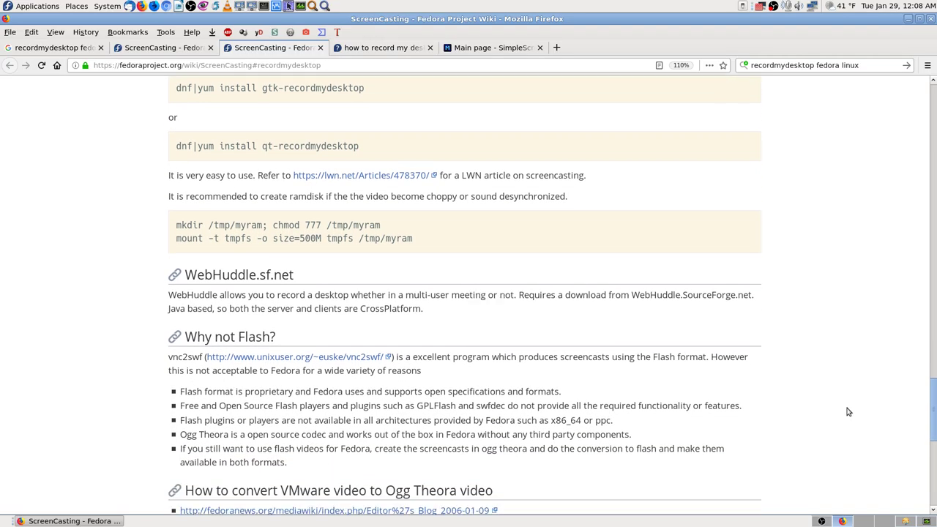
pyautogui.scroll(-4, 848, 412)
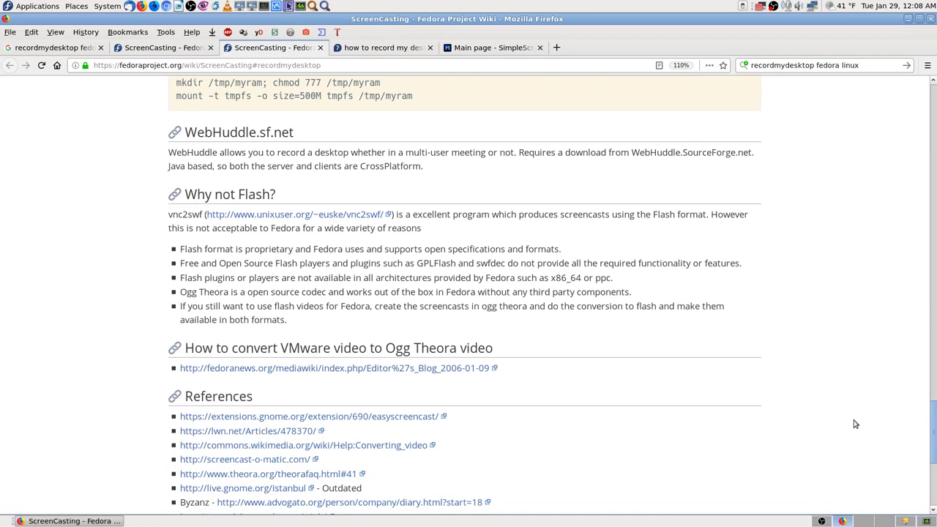
pyautogui.scroll(-4, 857, 424)
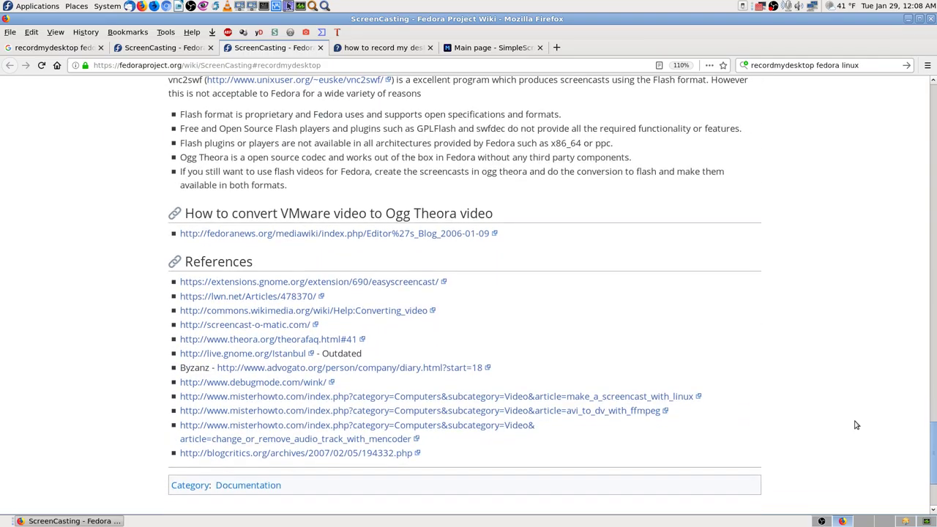
pyautogui.scroll(13, 857, 425)
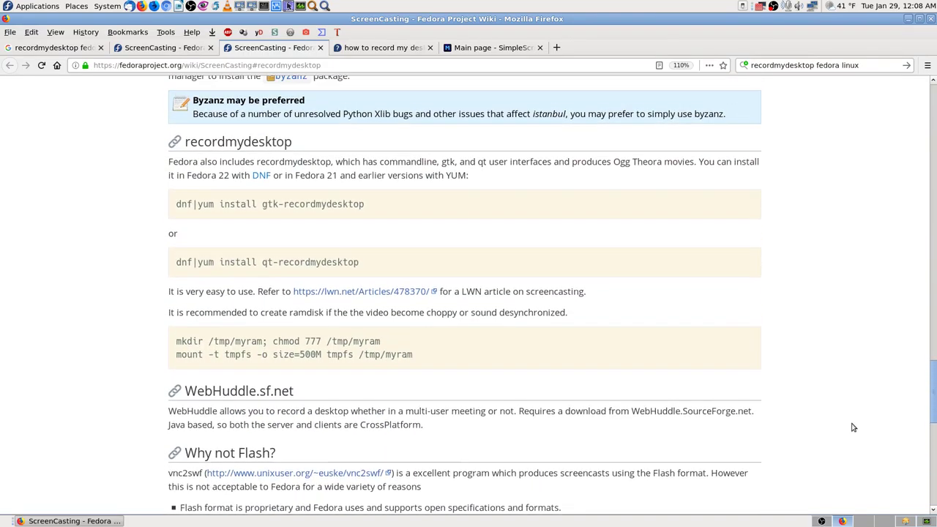
pyautogui.scroll(-1, 850, 428)
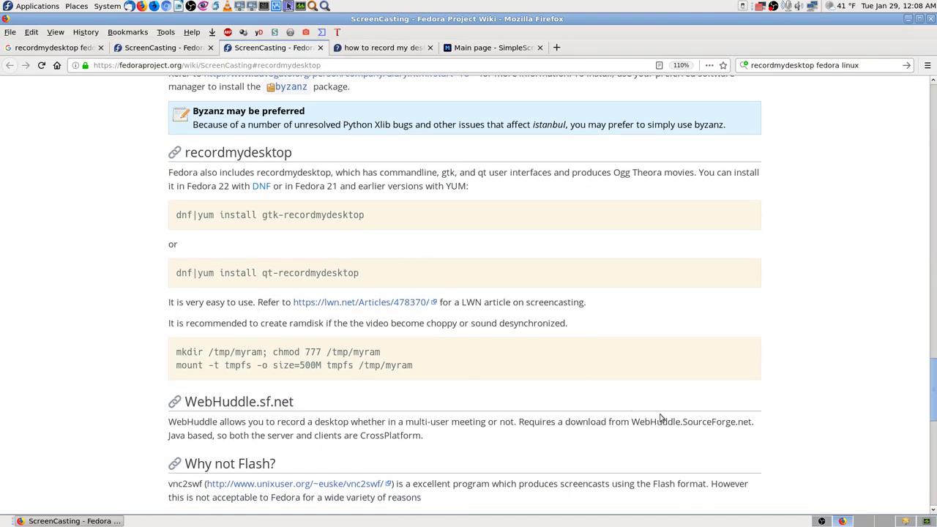
# Select all five open Firefox tabs and choose to bookmark them together.
pyautogui.rightClick(251, 49)
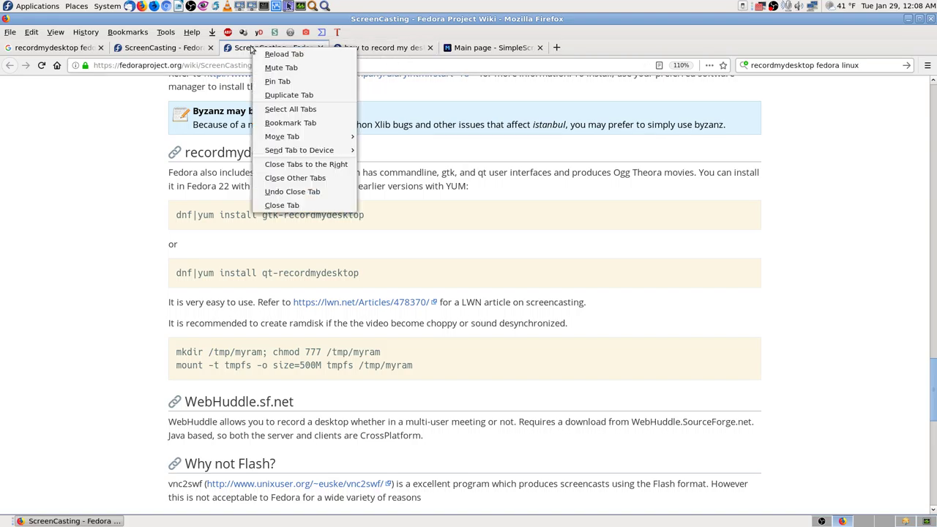
pyautogui.click(312, 109)
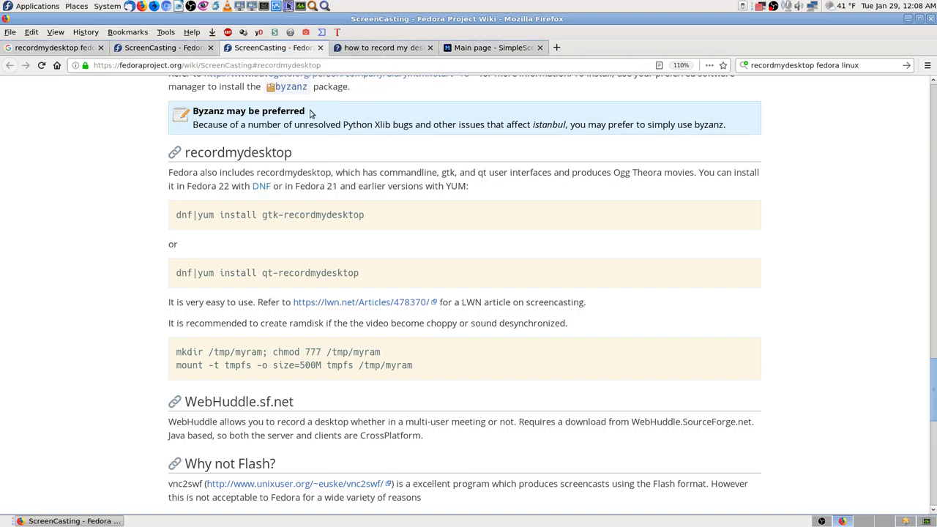
pyautogui.rightClick(265, 49)
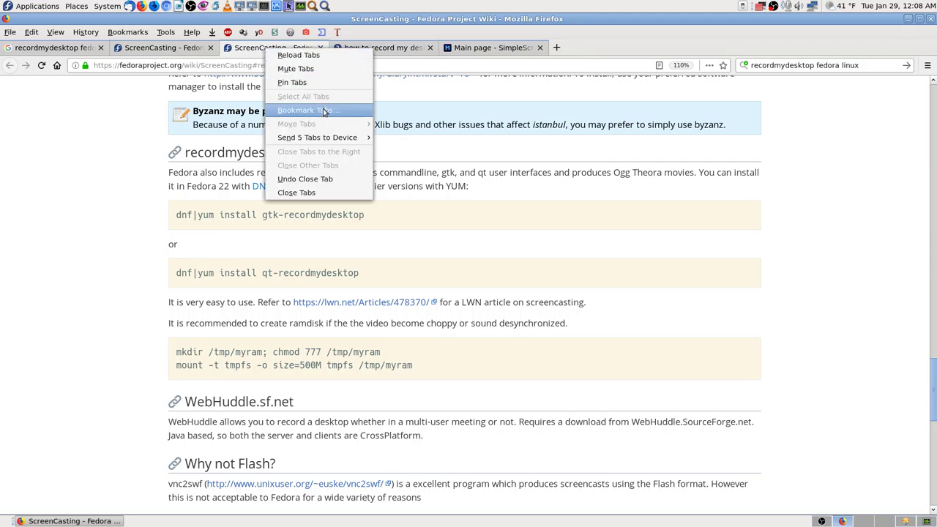
pyautogui.click(323, 110)
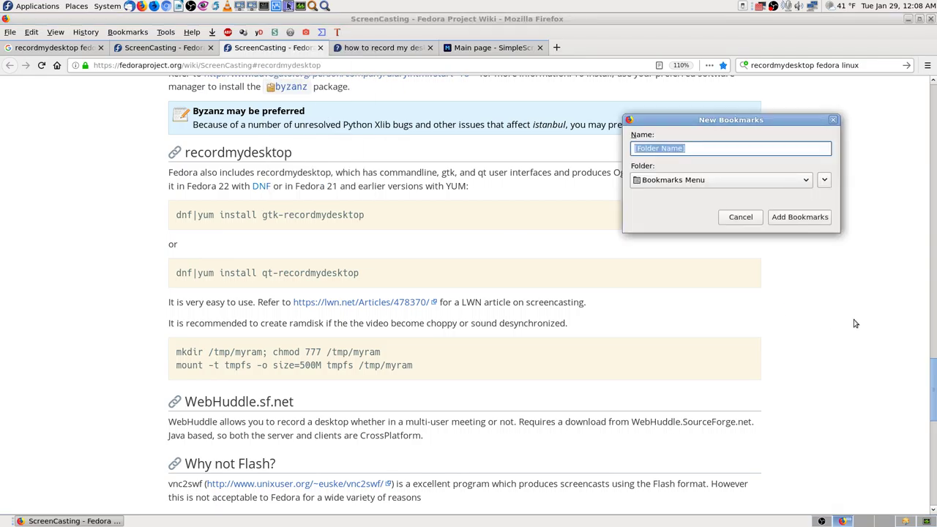
# Name the bookmark folder 'Software Linux - Desktop Recording Screen Casts, recordmydesktop' and save it.
pyautogui.write('Sof')
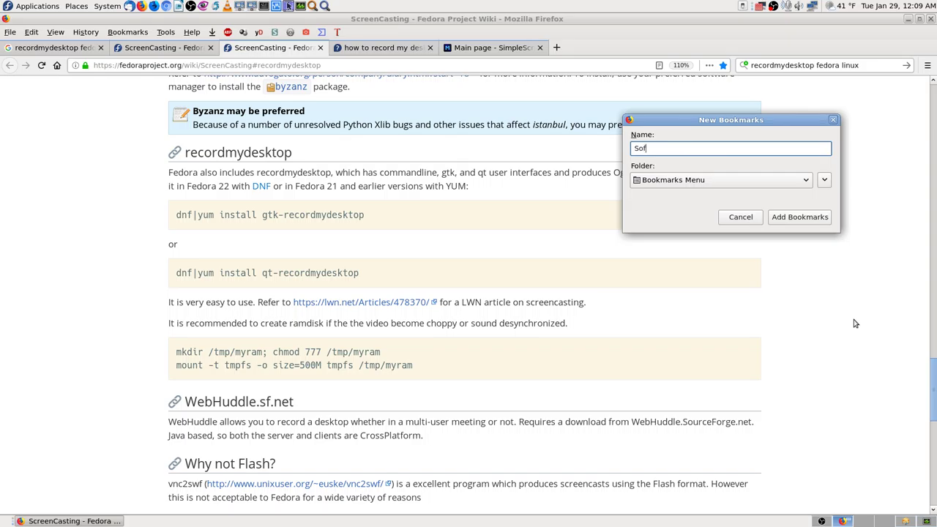
pyautogui.write('tware Linux -')
pyautogui.write('recordmydesktop')
pyautogui.hotkey('ctrl', 'Left')
pyautogui.write('Desk')
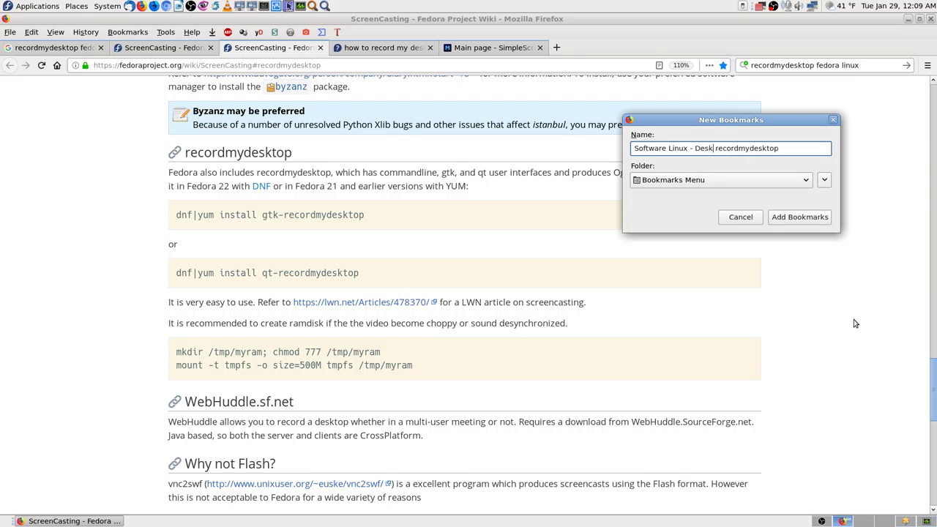
pyautogui.write('top ')
pyautogui.write('Se')
pyautogui.press('BackSpace')
pyautogui.press('BackSpace')
pyautogui.write('Recording S')
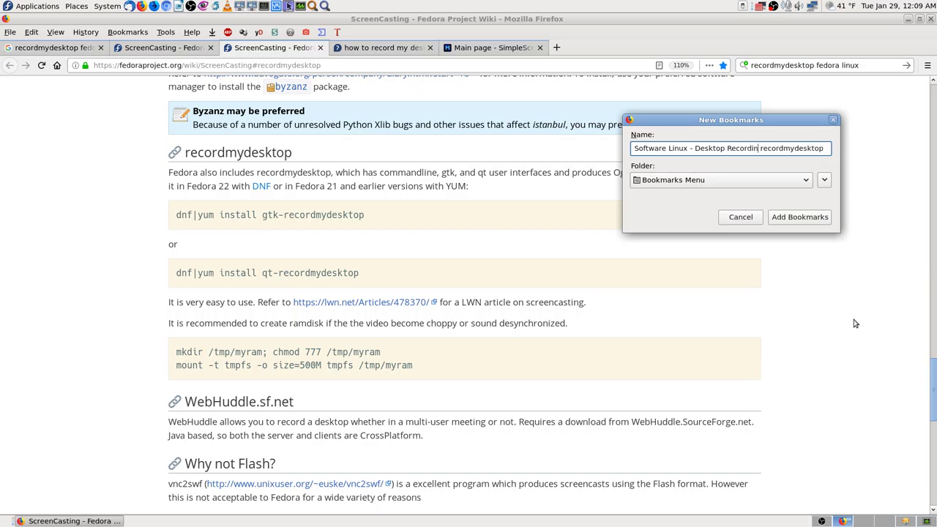
pyautogui.write('creen ')
pyautogui.write('Casts')
pyautogui.write(' -')
pyautogui.press('BackSpace')
pyautogui.press('BackSpace')
pyautogui.press('BackSpace')
pyautogui.write('.')
pyautogui.press('BackSpace')
pyautogui.write(',')
pyautogui.press('Right')
pyautogui.press('Right')
pyautogui.press('Right')
pyautogui.press('Right')
pyautogui.press('Right')
pyautogui.press('Right')
pyautogui.press('Right')
pyautogui.press('Right')
pyautogui.press('Right')
pyautogui.press('Right')
pyautogui.press('Right')
pyautogui.press('Right')
pyautogui.press('Right')
pyautogui.press('Right')
pyautogui.press('Right')
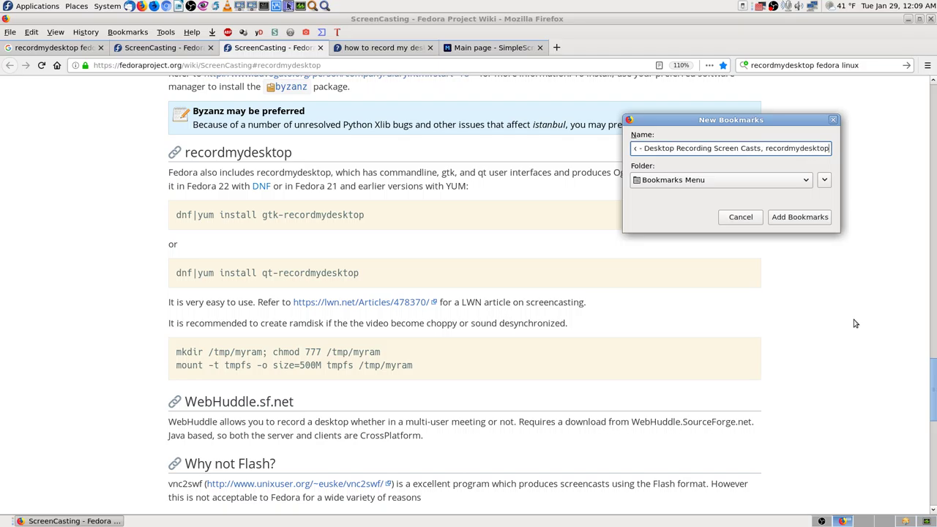
pyautogui.press('Return')
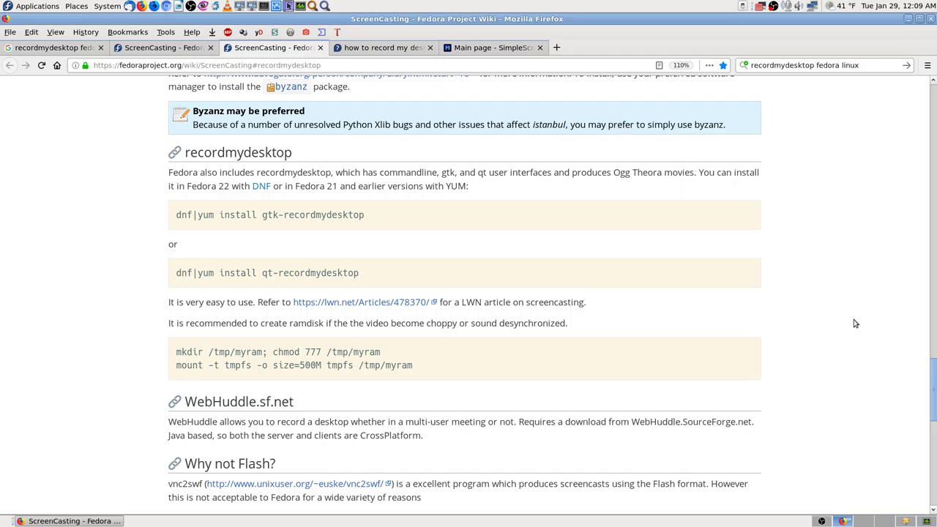
# Close the Ask Fedora, SimpleScreenRecorder and Google search tabs, keeping the ScreenCasting wiki tabs.
pyautogui.click(394, 51)
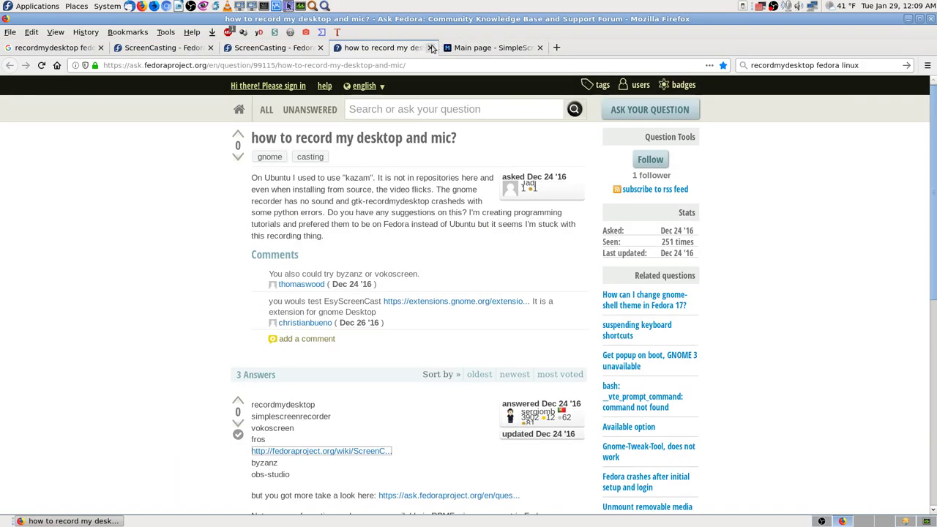
pyautogui.click(430, 48)
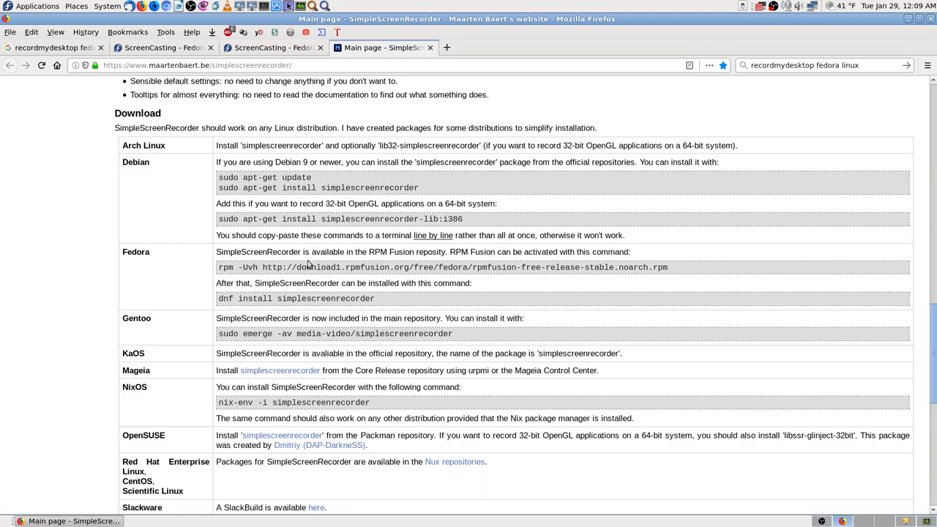
pyautogui.click(430, 47)
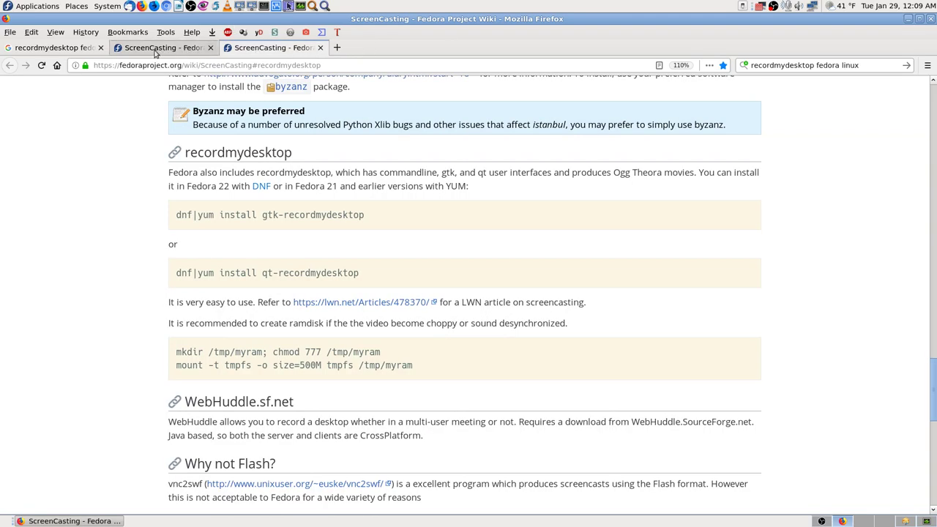
pyautogui.click(149, 48)
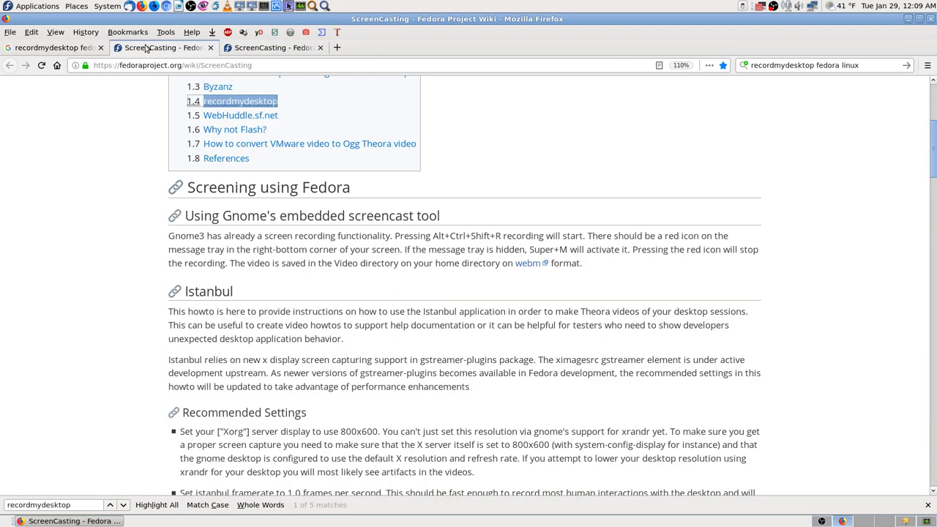
pyautogui.click(92, 47)
pyautogui.scroll(-6, 55, 254)
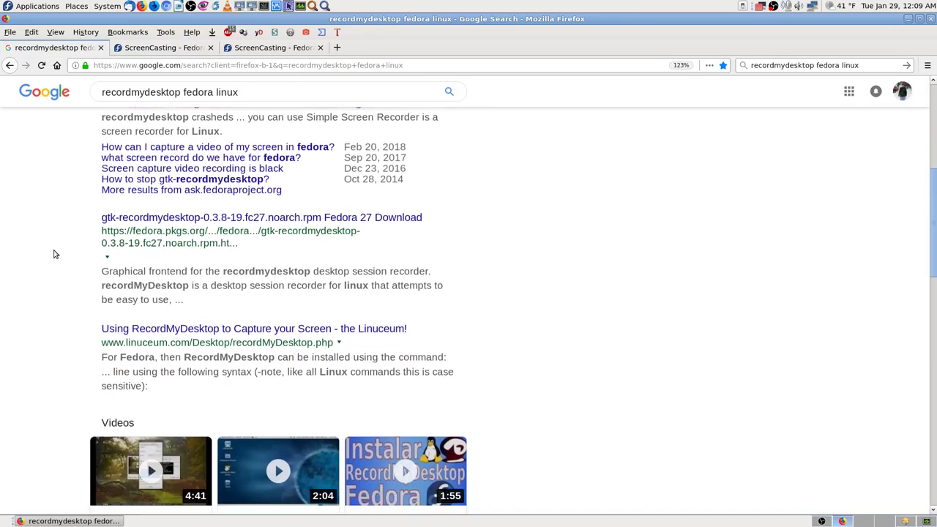
pyautogui.click(100, 47)
pyautogui.click(170, 48)
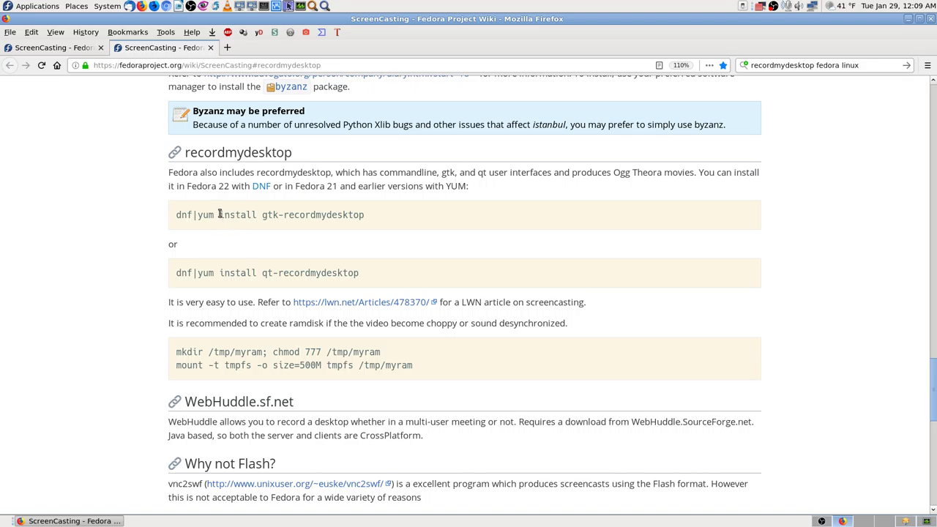
# Copy the 'install gtk-recordmydesktop' command text from the wiki and switch to dnfdragora.
pyautogui.moveTo(218, 215); pyautogui.dragTo(335, 211)
pyautogui.rightClick(334, 212)
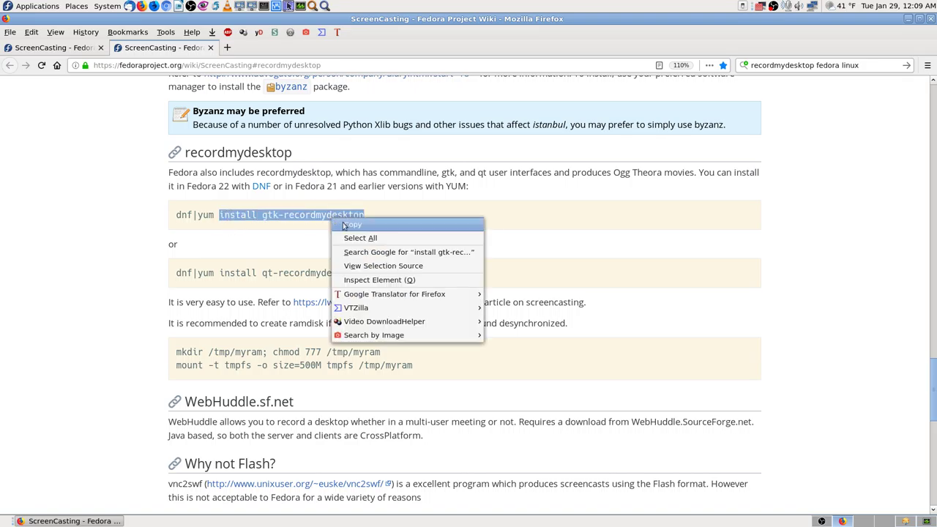
pyautogui.click(357, 224)
pyautogui.click(743, 344)
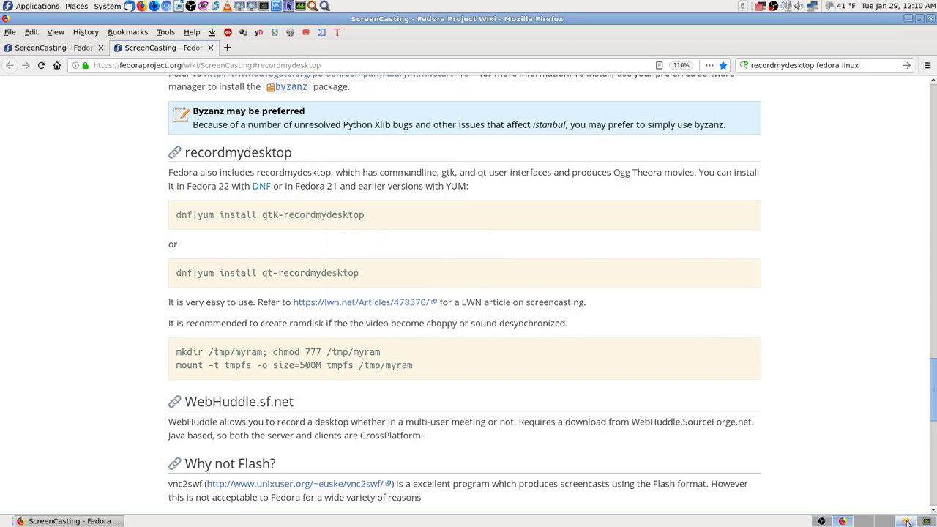
pyautogui.click(909, 521)
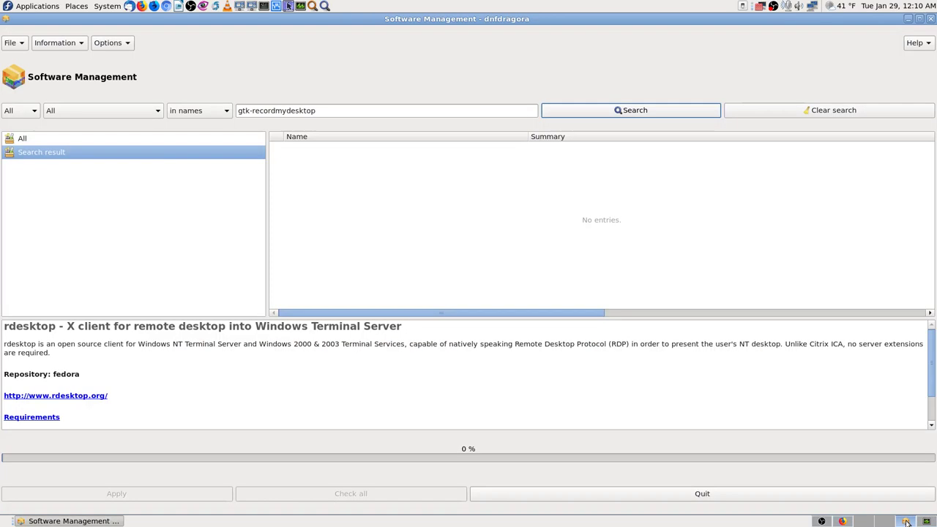
# Close dnfdragora and launch a maximized MATE Terminal on the empty workspace.
pyautogui.click(931, 19)
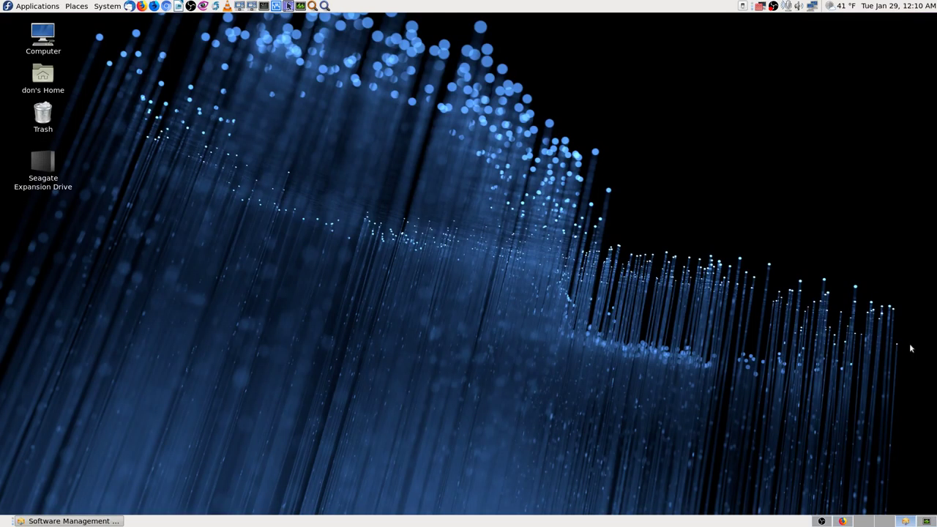
pyautogui.click(867, 521)
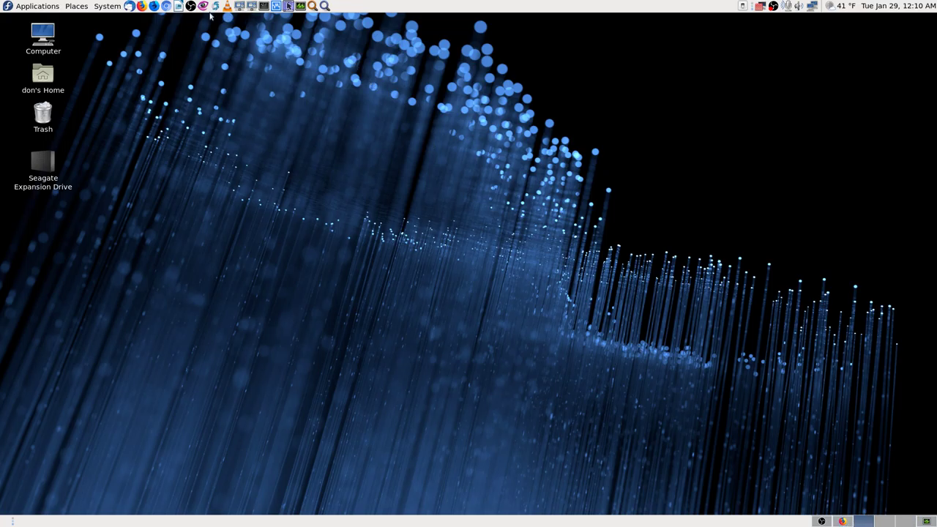
pyautogui.click(265, 6)
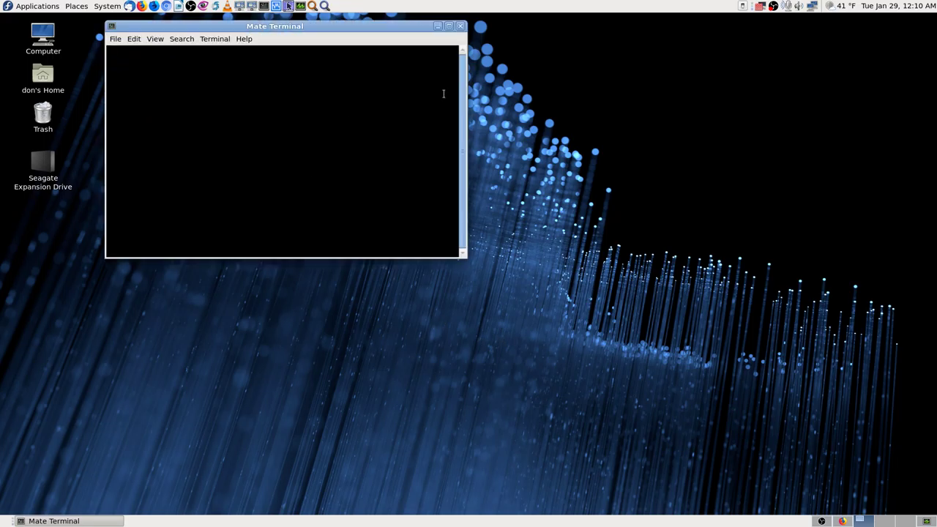
pyautogui.click(449, 27)
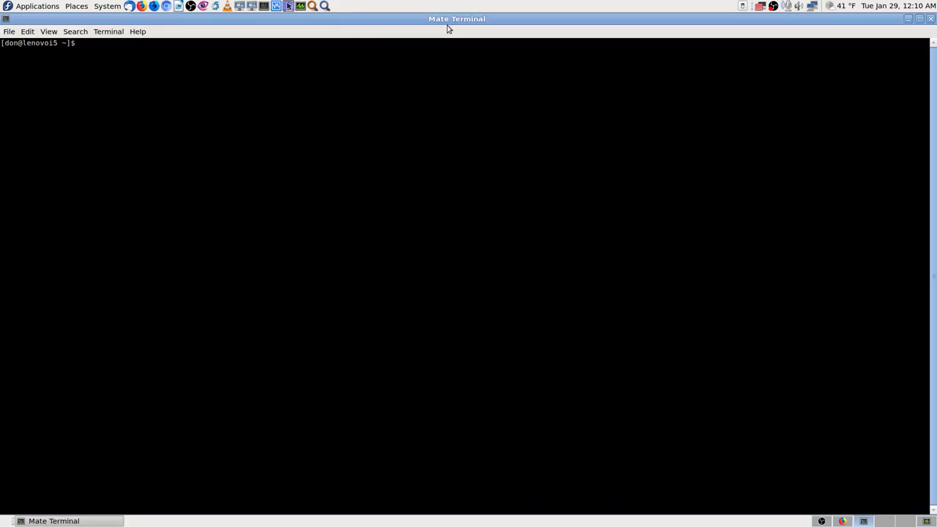
# Become root with su, then enter 'dnf' followed by the pasted install gtk-recordmydesktop command.
pyautogui.write('su')
pyautogui.press('Return')
pyautogui.press('Return')
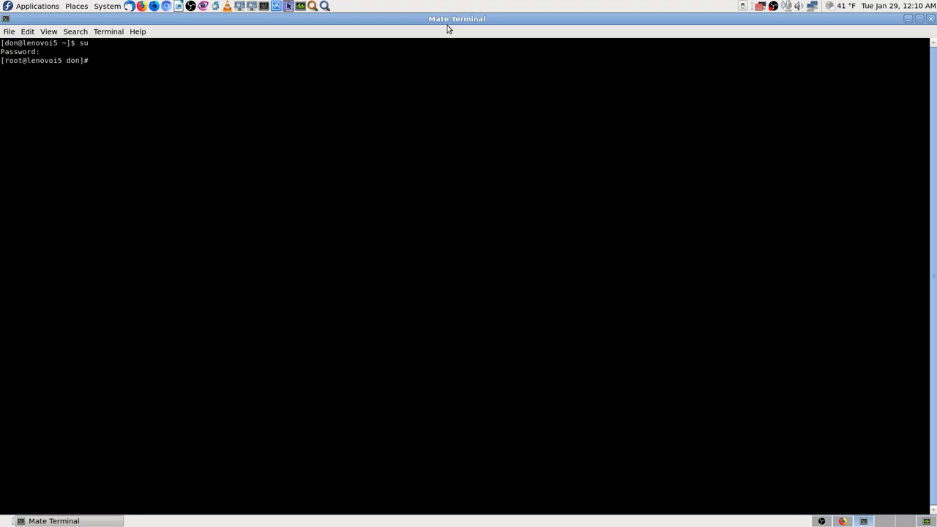
pyautogui.write('dnf')
pyautogui.rightClick(305, 85)
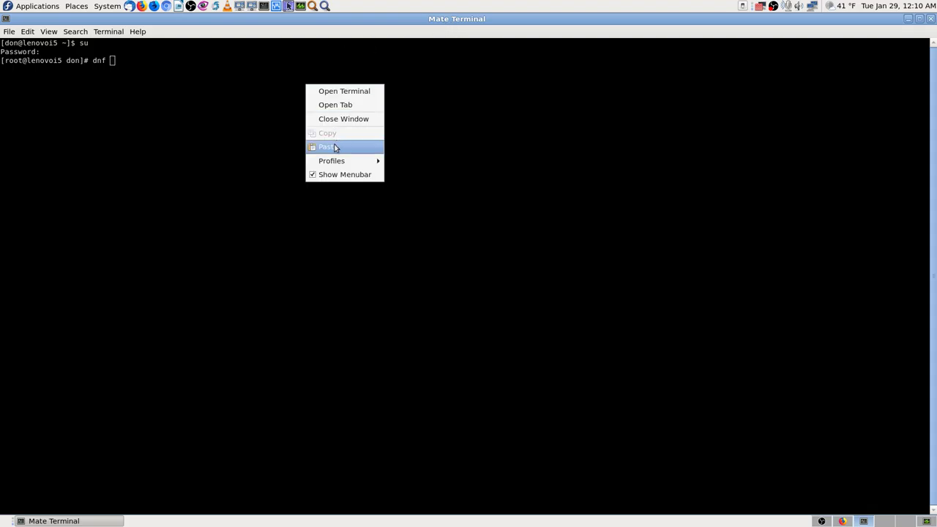
pyautogui.click(335, 144)
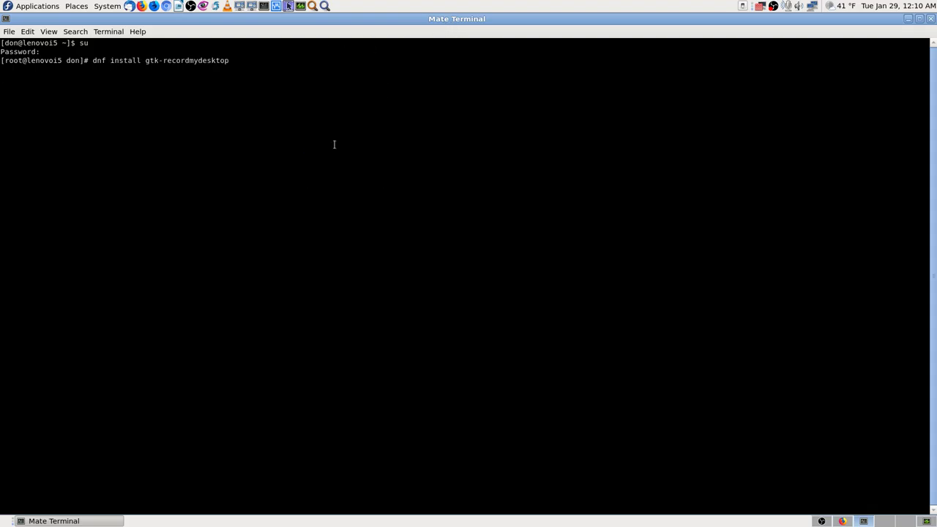
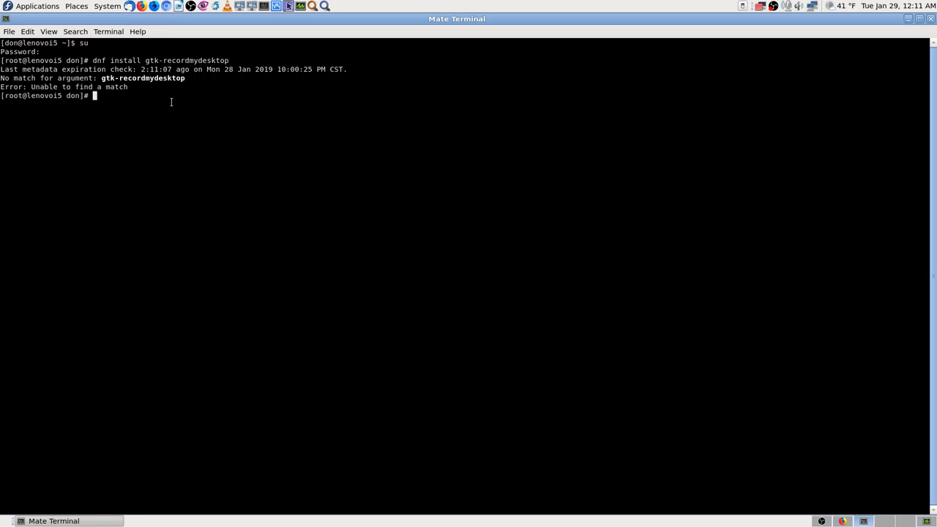
# Run 'dnf install recordmydesktop' by removing the gtk- prefix from the previous command; it finds no match.
pyautogui.write('dnf')
pyautogui.rightClick(191, 131)
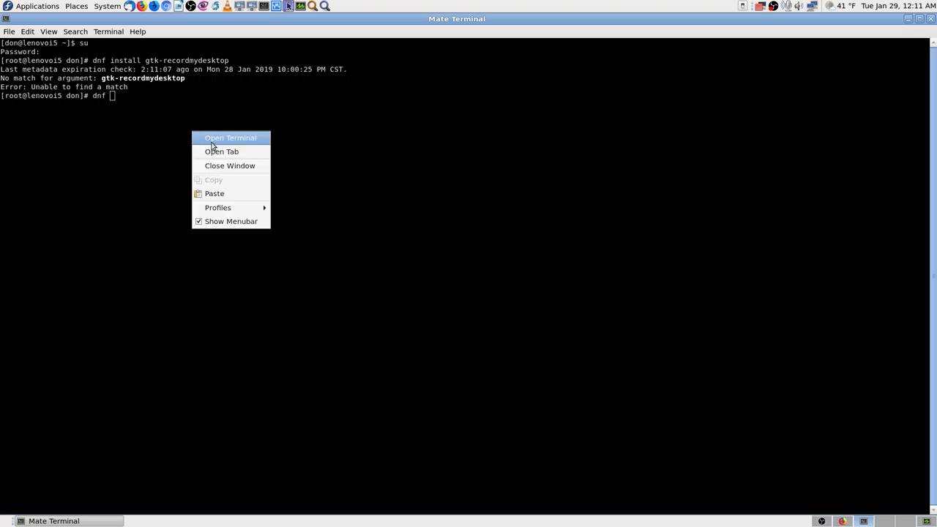
pyautogui.click(545, 122)
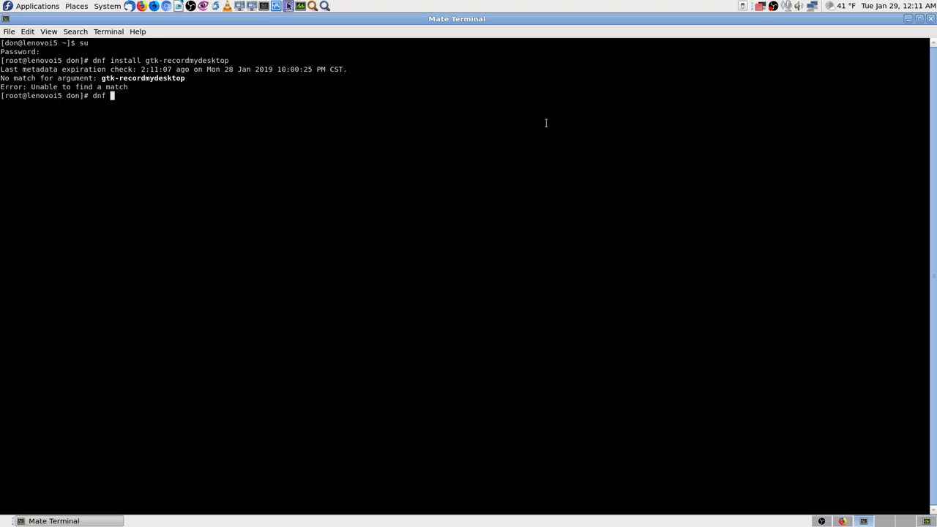
pyautogui.press('Up')
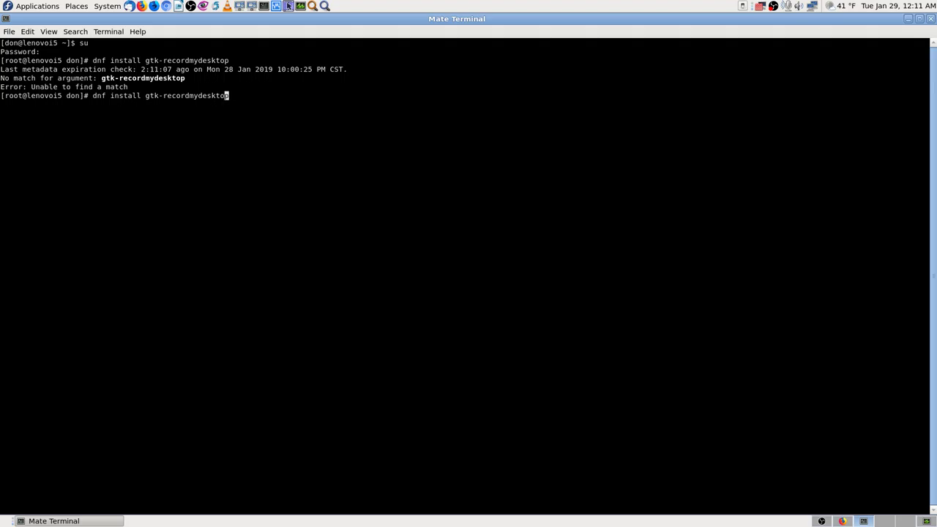
pyautogui.press('Left')
pyautogui.press('Left')
pyautogui.press('Left')
pyautogui.press('Left')
pyautogui.press('Left')
pyautogui.press('Left')
pyautogui.press('Left')
pyautogui.press('Left')
pyautogui.press('Left')
pyautogui.press('Left')
pyautogui.press('Left')
pyautogui.press('Left')
pyautogui.press('Left')
pyautogui.press('Left')
pyautogui.press('Left')
pyautogui.press('Left')
pyautogui.press('Left')
pyautogui.press('Left')
pyautogui.press('Left')
pyautogui.press('Delete')
pyautogui.press('Delete')
pyautogui.press('Delete')
pyautogui.press('Delete')
pyautogui.press('Right')
pyautogui.press('Right')
pyautogui.press('Right')
pyautogui.press('Right')
pyautogui.press('Right')
pyautogui.press('Right')
pyautogui.press('Right')
pyautogui.press('Right')
pyautogui.press('Right')
pyautogui.press('Right')
pyautogui.press('Right')
pyautogui.press('Right')
pyautogui.press('Right')
pyautogui.press('Right')
pyautogui.press('Right')
pyautogui.press('Return')
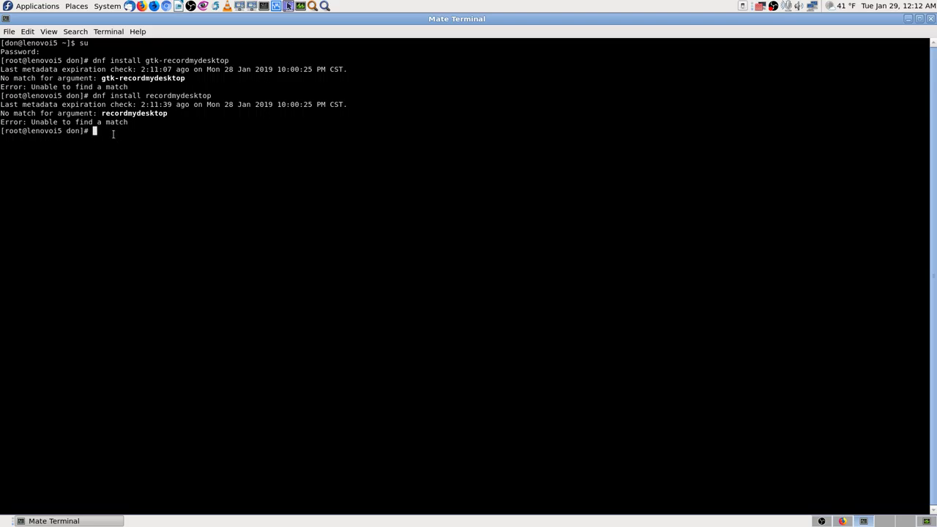
pyautogui.click(843, 520)
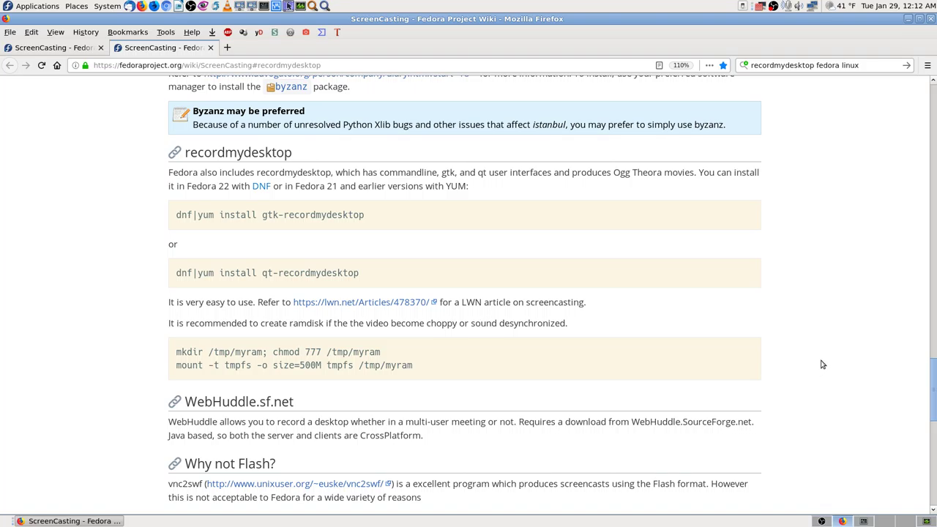
# Close the duplicate ScreenCasting tab and scroll through the wiki page.
pyautogui.scroll(-10, 824, 363)
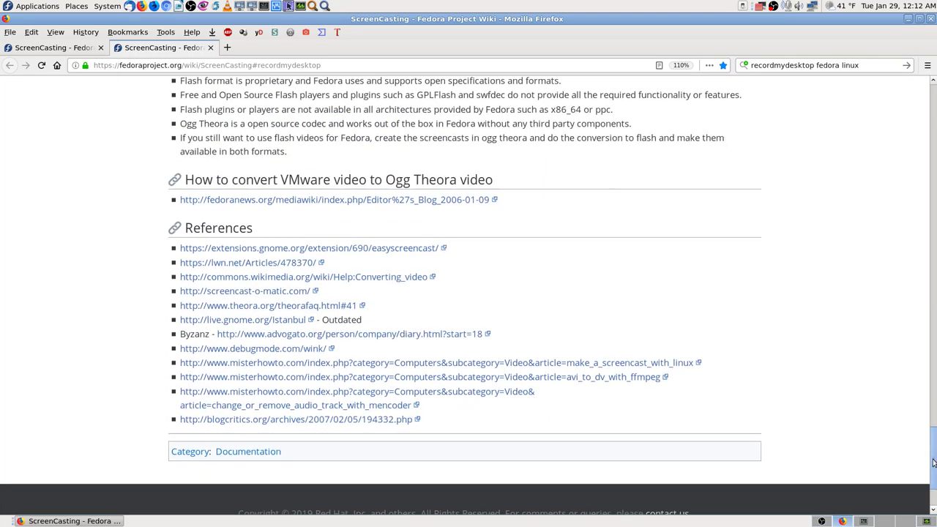
pyautogui.press('Home')
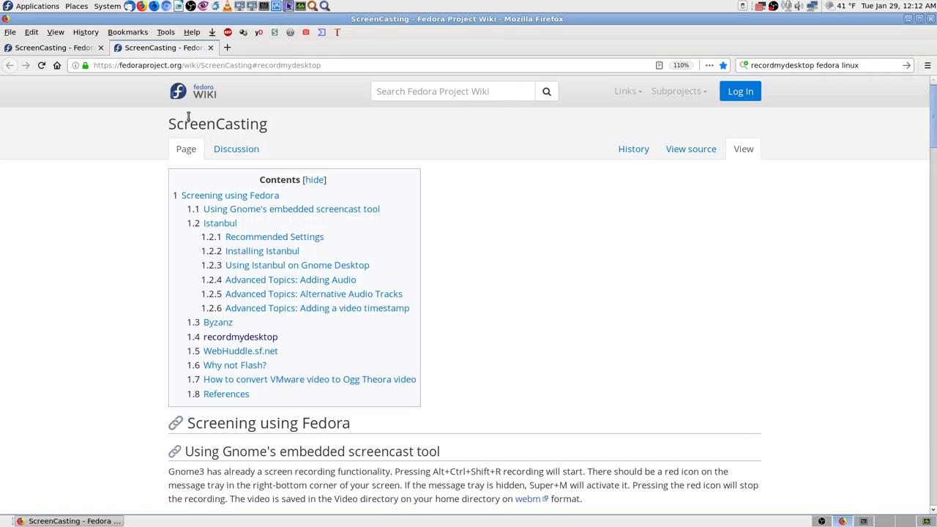
pyautogui.click(210, 48)
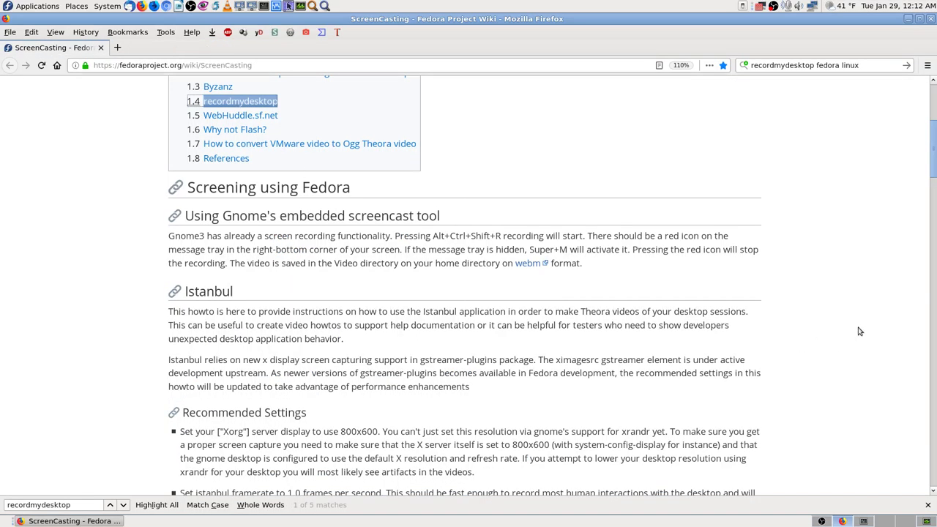
pyautogui.scroll(-2, 860, 331)
pyautogui.scroll(9, 930, 198)
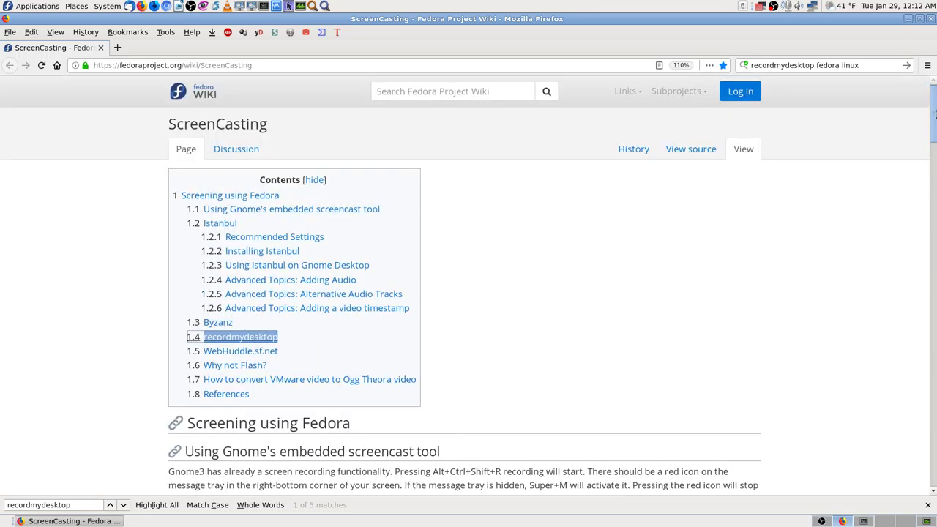
pyautogui.scroll(-11, 934, 189)
pyautogui.scroll(-7, 934, 189)
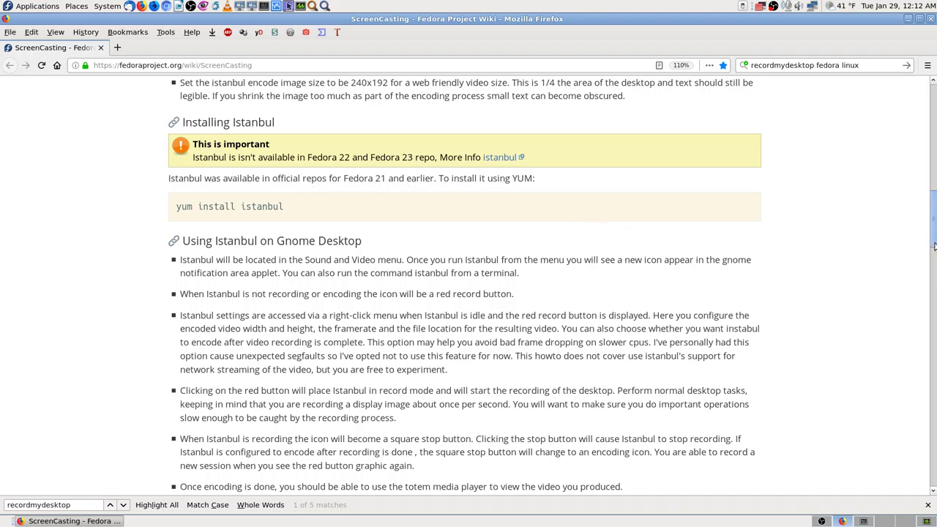
# Drag back up the wiki page and open the bookmarks Library with Ctrl+Shift+O.
pyautogui.click(935, 308)
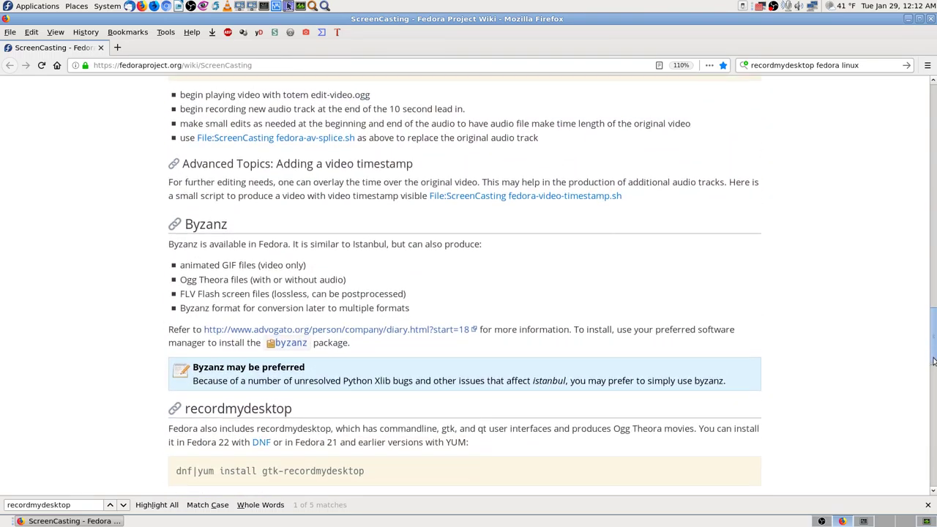
pyautogui.click(935, 311)
pyautogui.moveTo(935, 313); pyautogui.dragTo(854, 118)
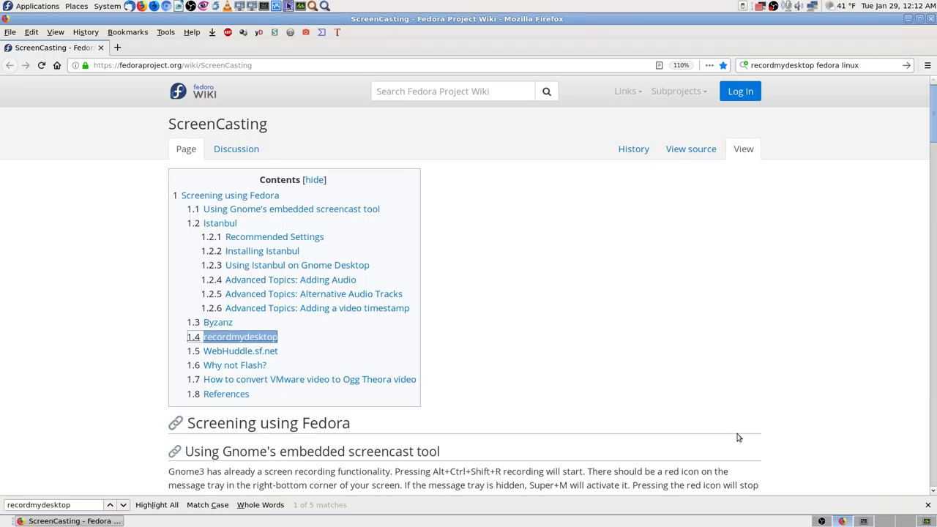
pyautogui.hotkey('ctrl', 'shift', 'o')
pyautogui.click(147, 474)
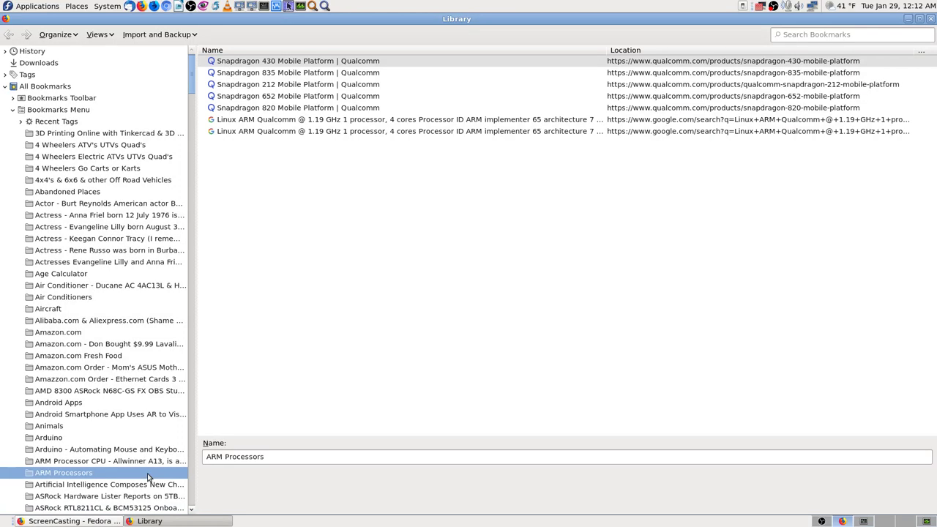
# Open the SimpleScreenRecorder Main page bookmark from the Software Linux desktop recording folder.
pyautogui.press('End')
pyautogui.press('Up')
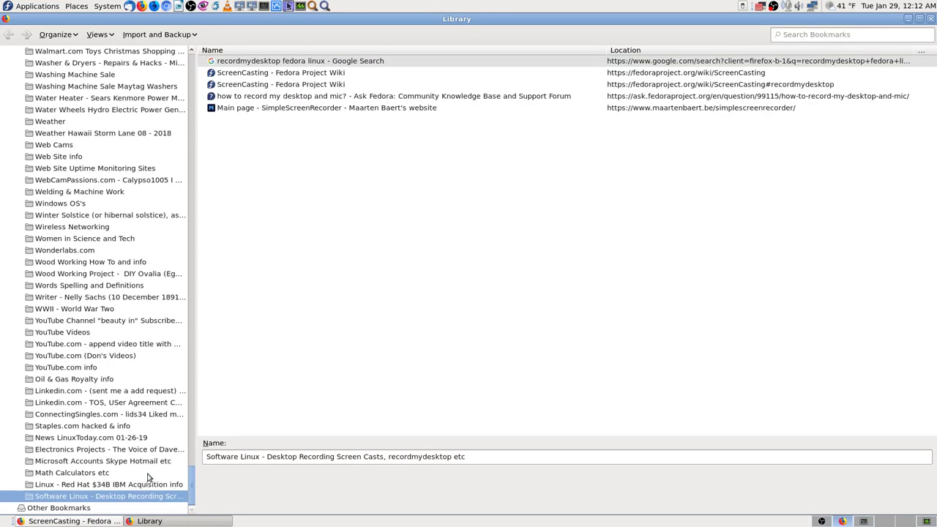
pyautogui.click(298, 108)
pyautogui.press('Return')
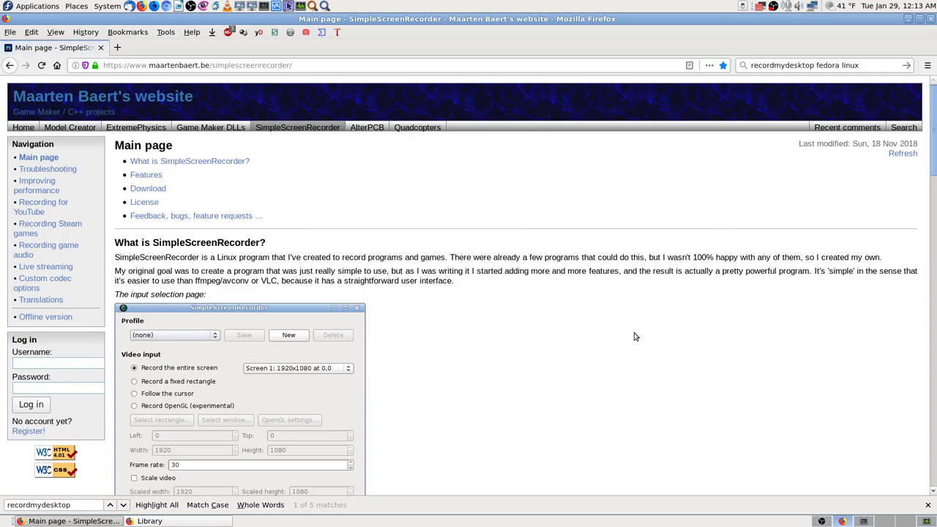
# Scroll down the SimpleScreenRecorder main page to its demo video and features list.
pyautogui.scroll(-2, 439, 370)
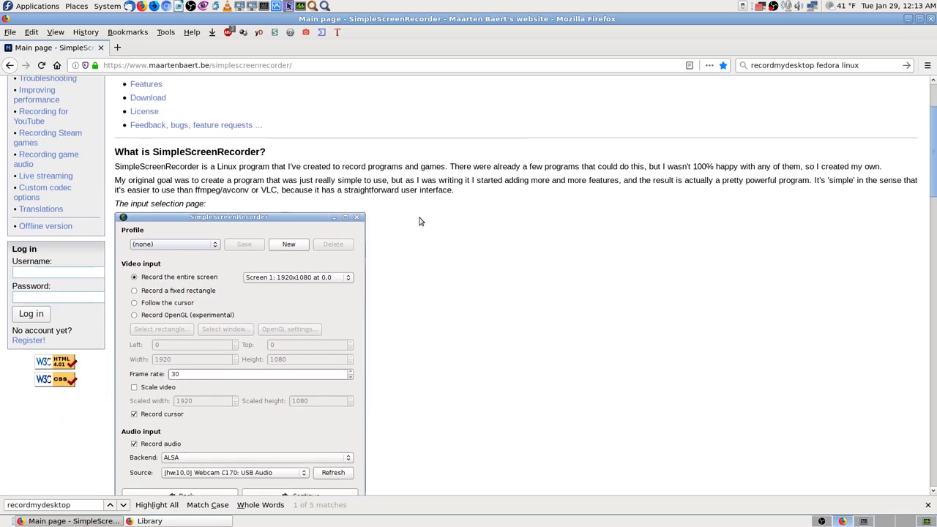
pyautogui.scroll(2, 252, 192)
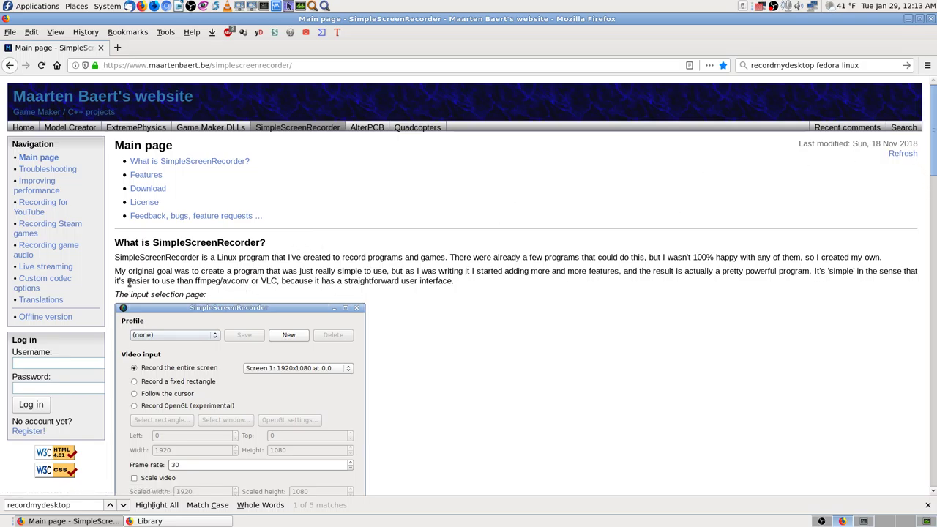
pyautogui.scroll(-2, 150, 277)
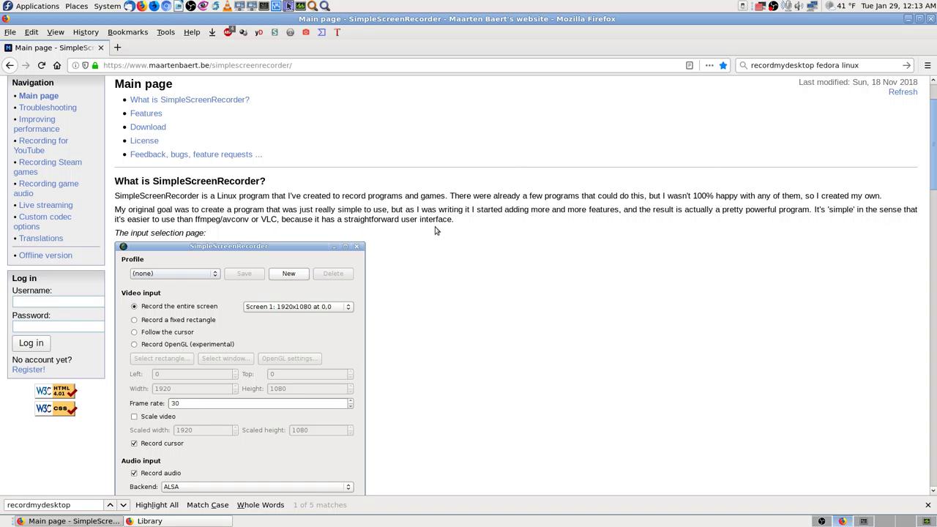
pyautogui.scroll(-1, 220, 229)
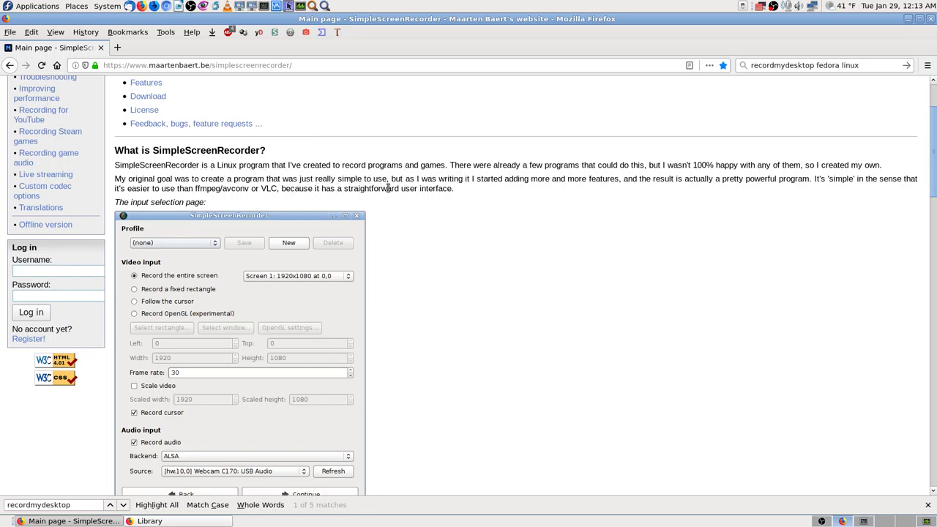
pyautogui.scroll(-1, 557, 203)
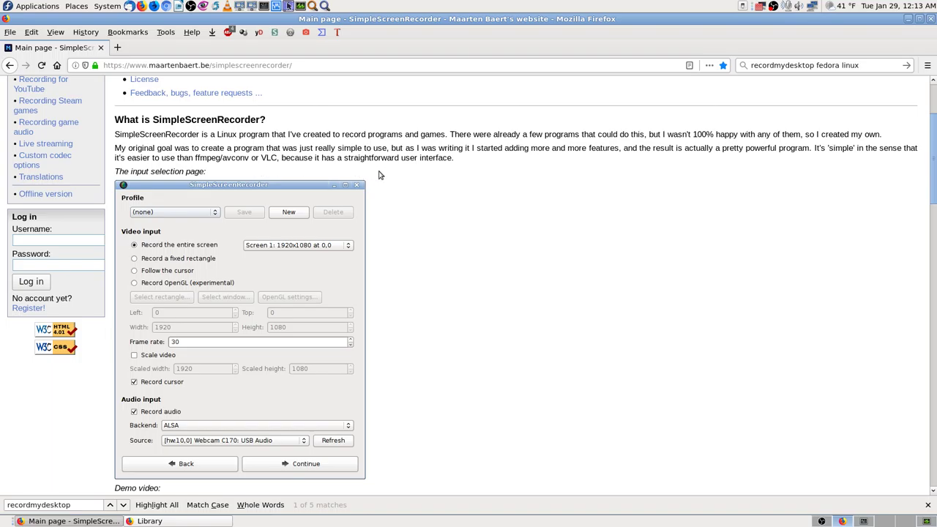
pyautogui.scroll(-2, 502, 230)
pyautogui.scroll(-1, 503, 230)
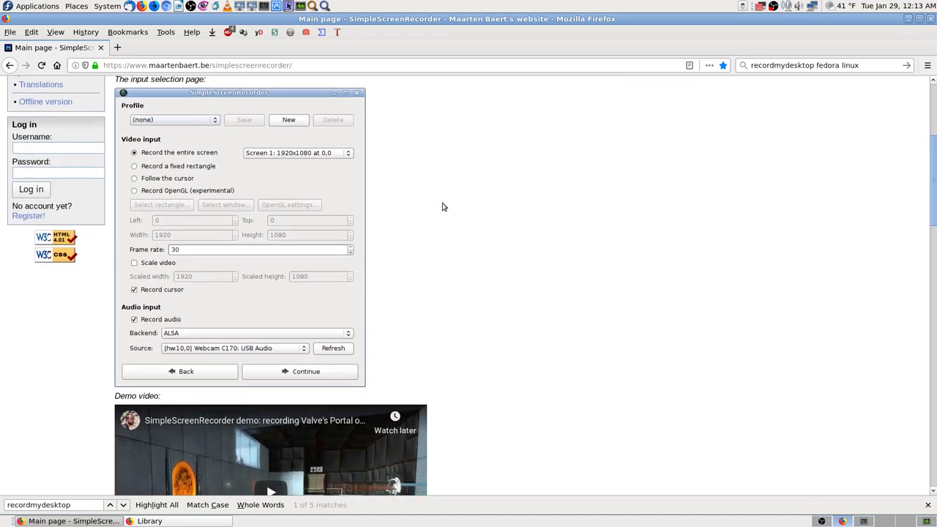
pyautogui.scroll(-3, 434, 234)
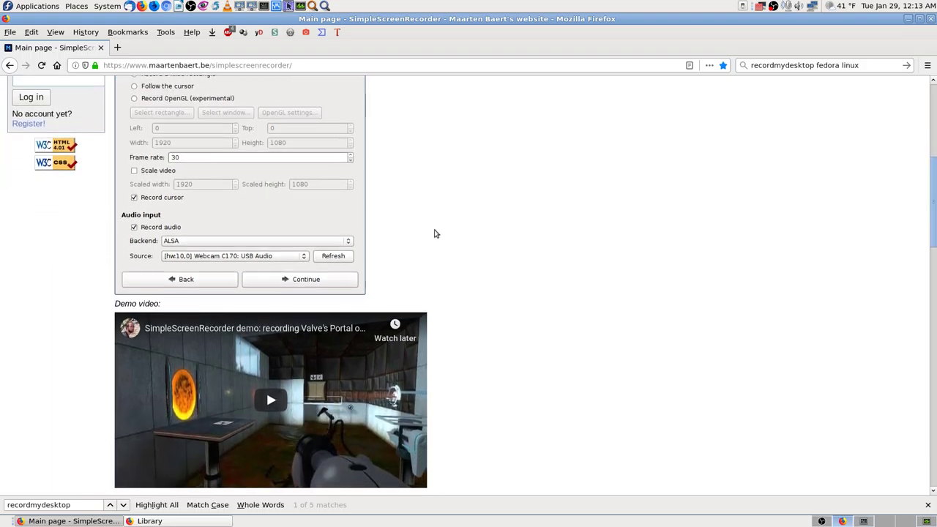
pyautogui.scroll(-3, 529, 292)
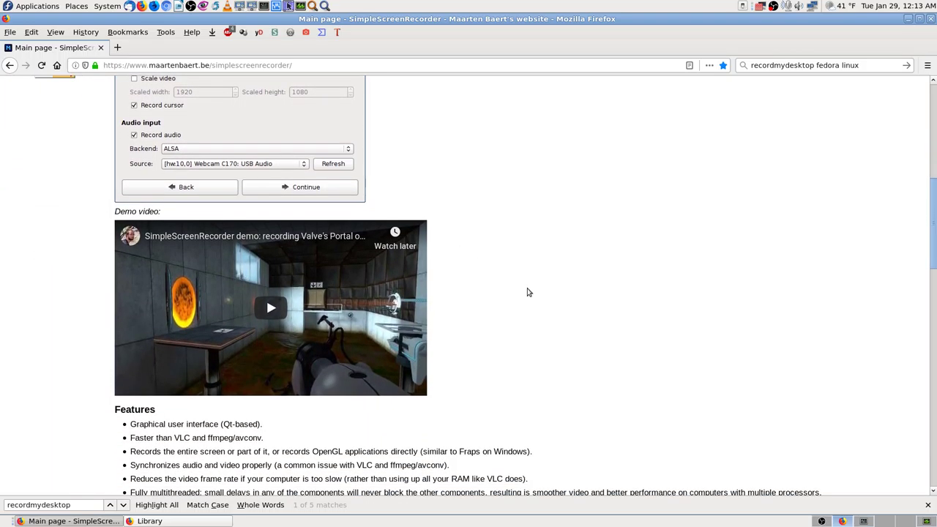
# Scroll further down and open the 'live streaming' feature link in a background tab.
pyautogui.scroll(-3, 529, 292)
pyautogui.scroll(-5, 528, 293)
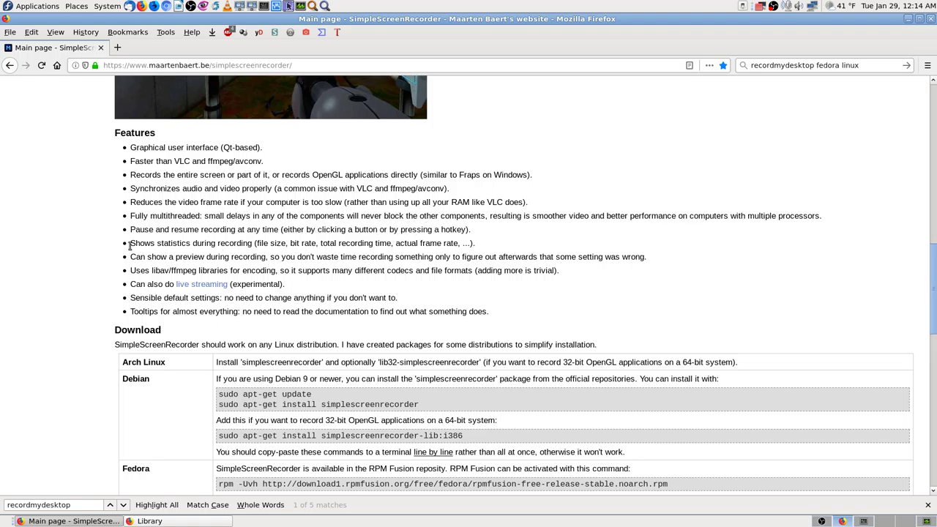
pyautogui.scroll(-1, 183, 220)
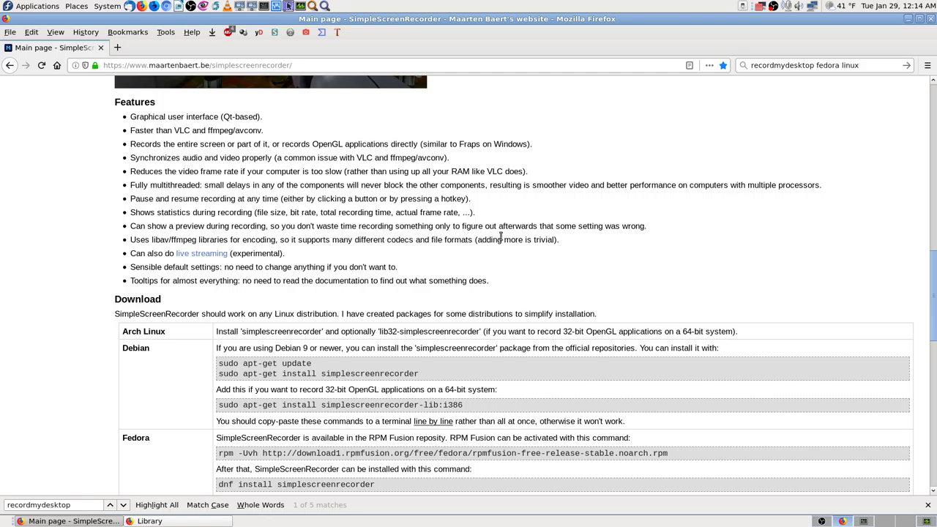
pyautogui.scroll(-1, 651, 265)
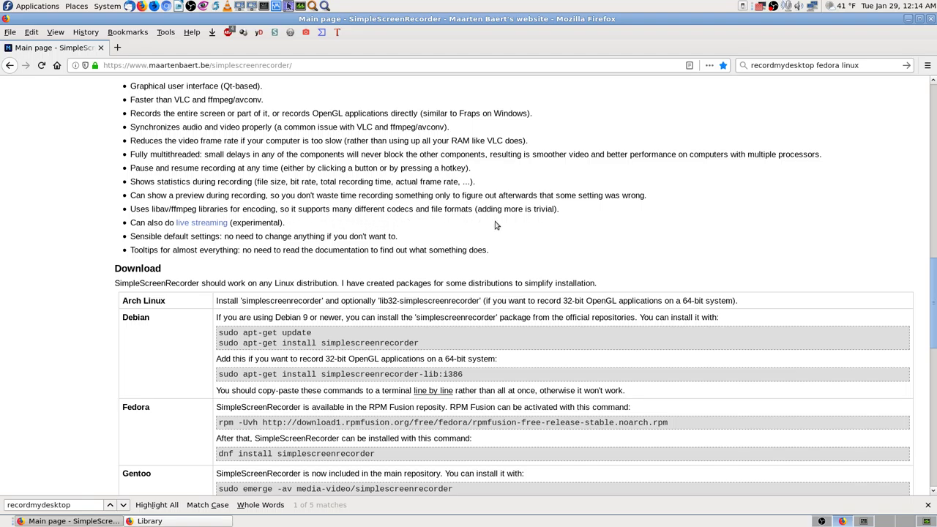
pyautogui.scroll(-1, 564, 238)
pyautogui.scroll(-1, 564, 239)
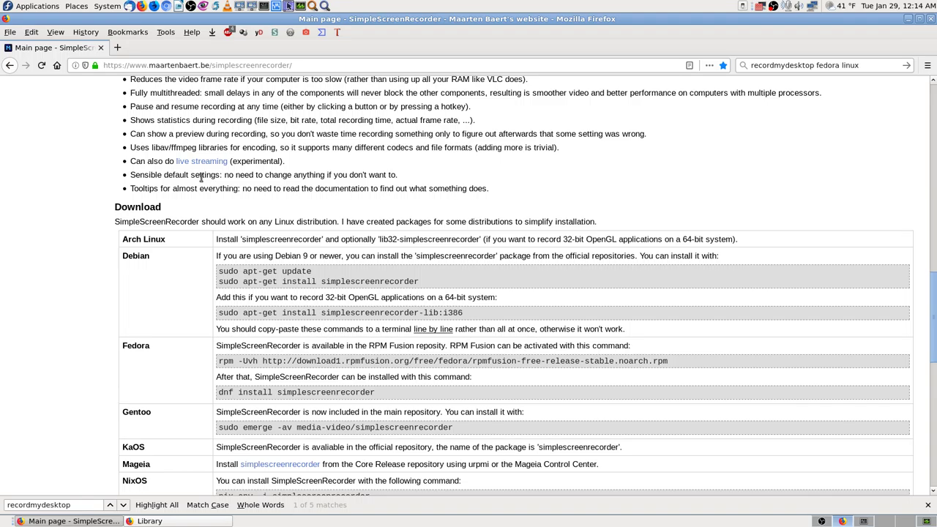
pyautogui.middleClick(202, 161)
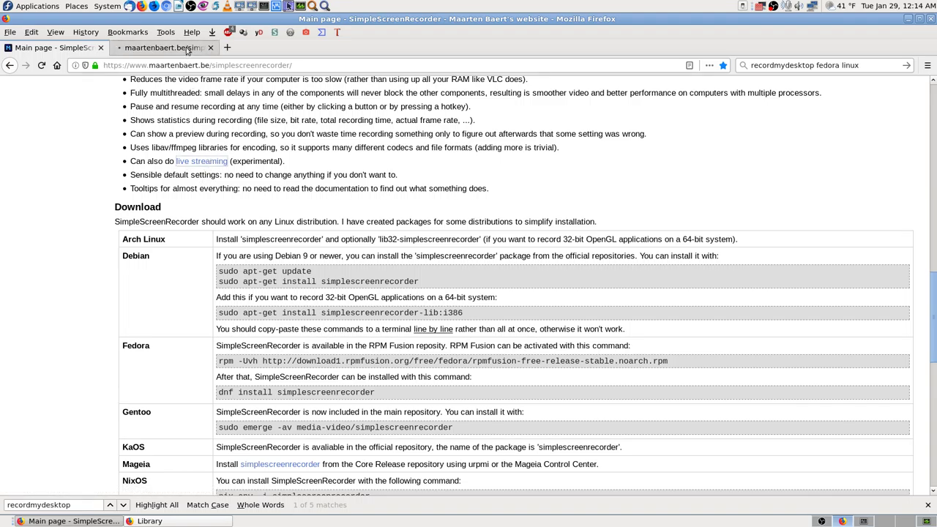
# Bookmark the Live streaming page into the Software Linux - Desktop Recording Screen Casts folder.
pyautogui.click(187, 48)
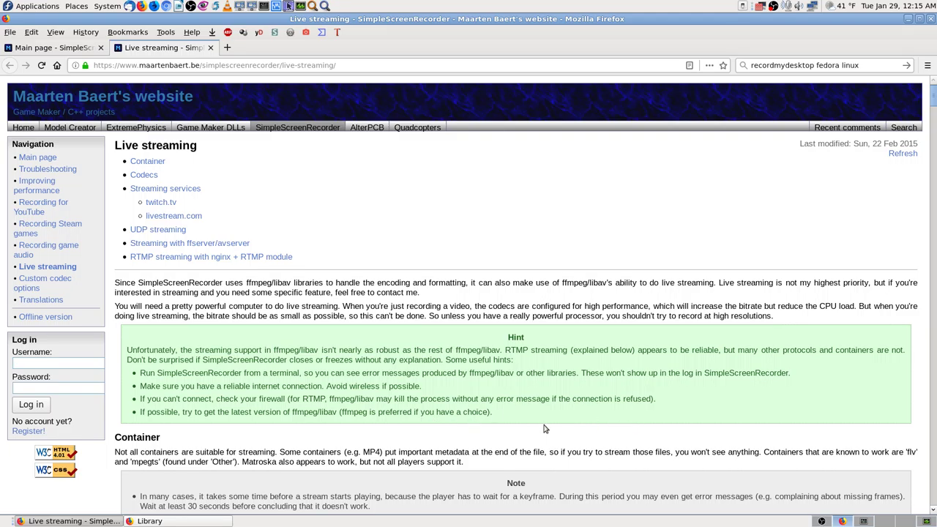
pyautogui.click(722, 66)
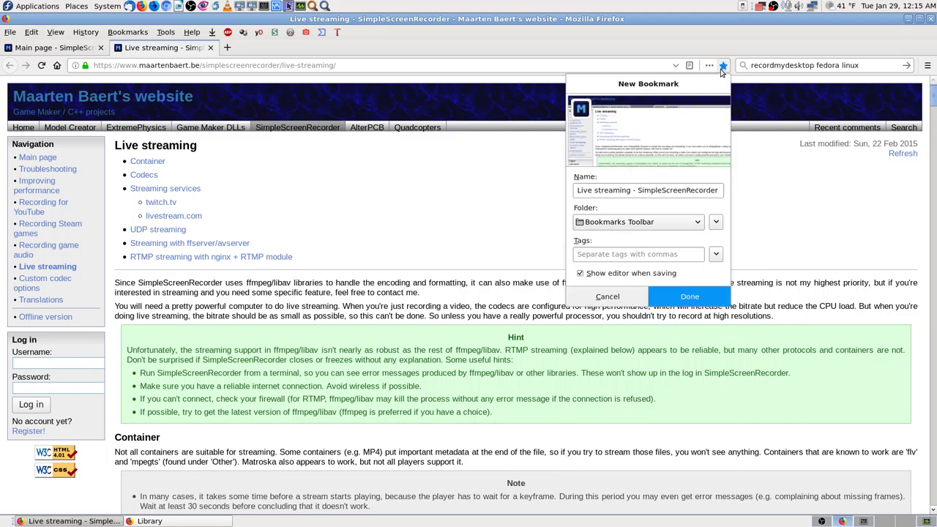
pyautogui.click(635, 222)
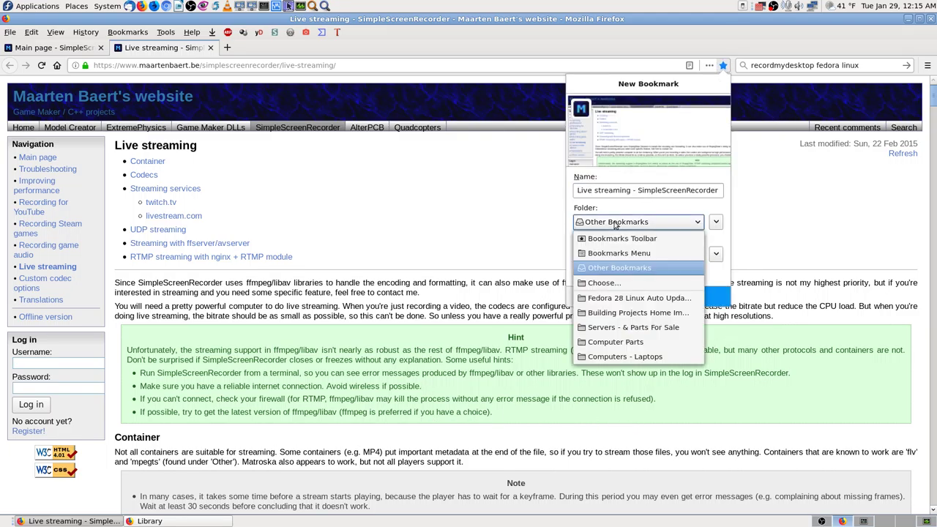
pyautogui.click(622, 298)
pyautogui.click(596, 228)
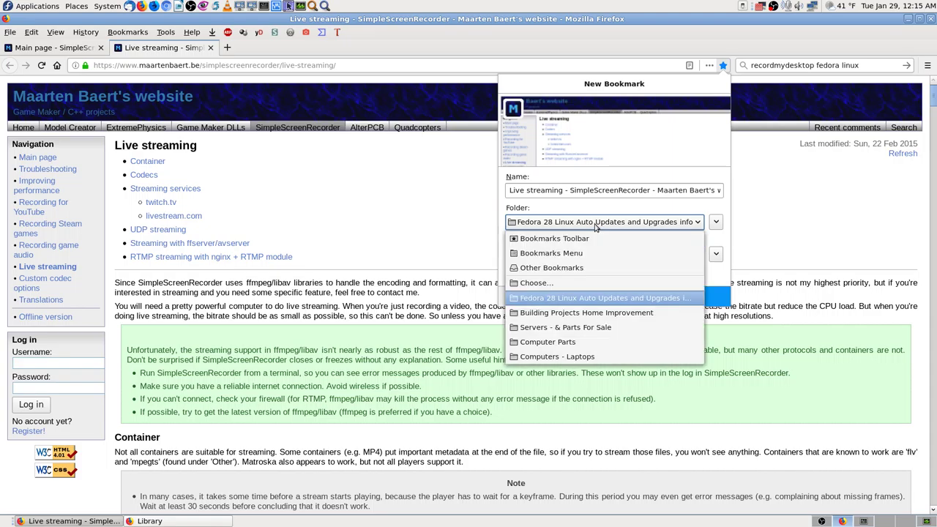
pyautogui.click(538, 283)
pyautogui.click(547, 256)
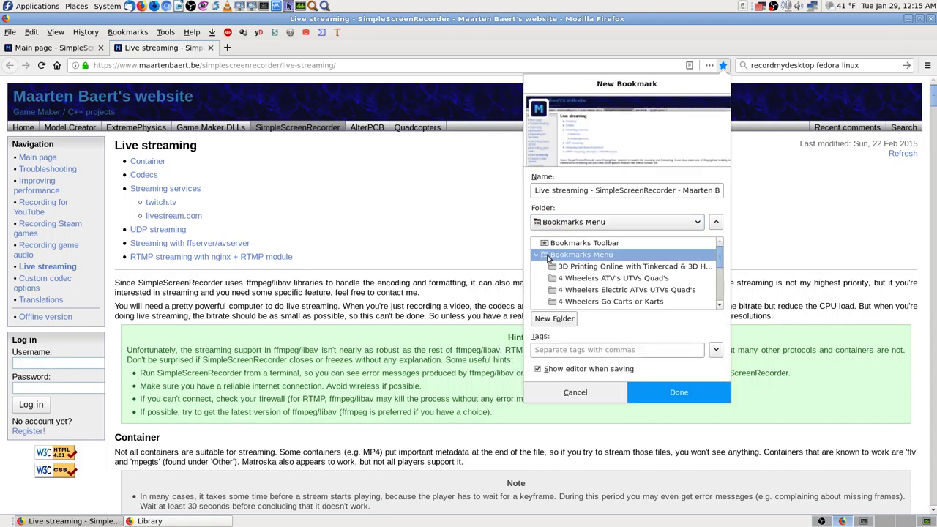
pyautogui.press('s')
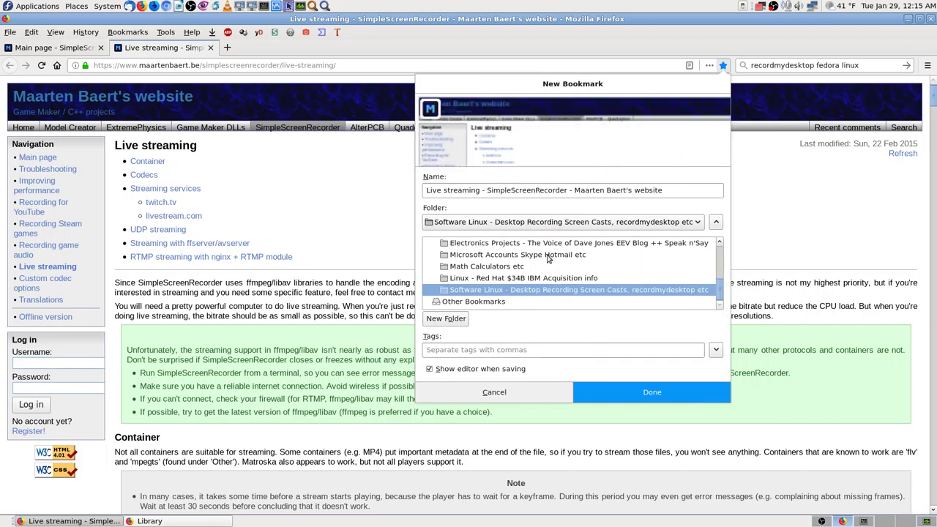
pyautogui.click(686, 398)
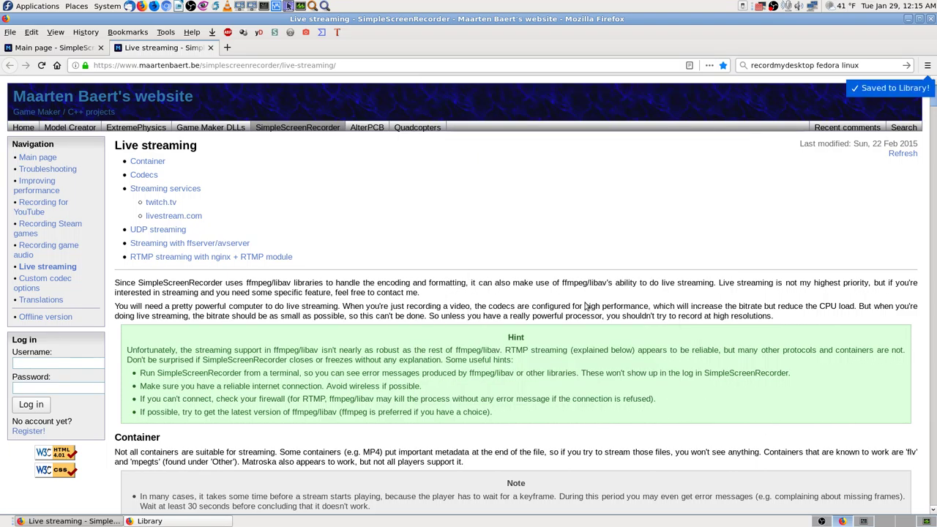
# Scroll down the Live streaming page and bring up the in-page find bar.
pyautogui.scroll(-7, 501, 323)
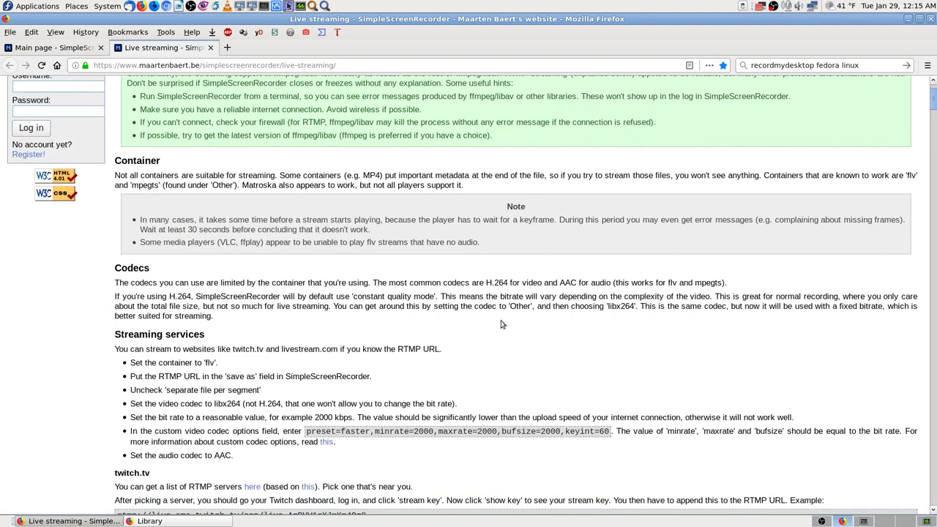
pyautogui.scroll(-2, 513, 325)
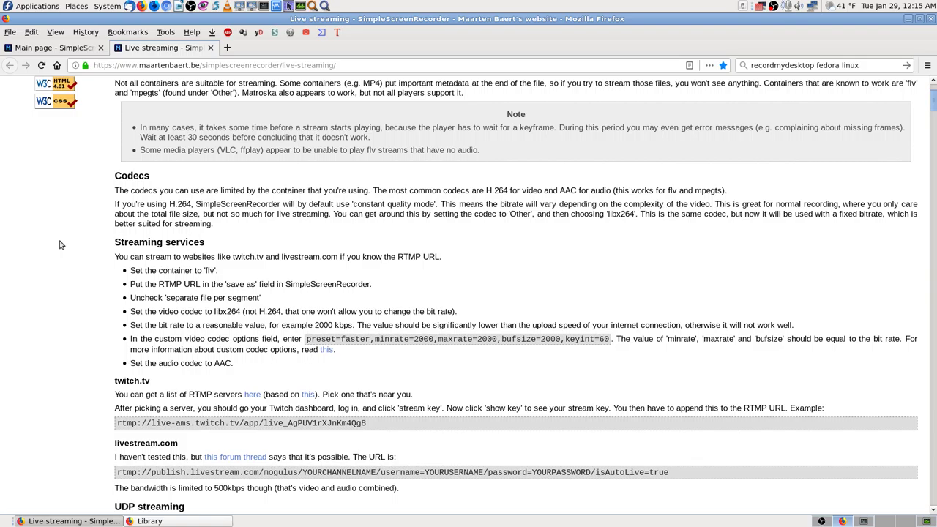
pyautogui.hotkey('ctrl', 'f')
# Search the page for 'youtube' and advance to match 4 of 10, in comment #22.
pyautogui.write('yout')
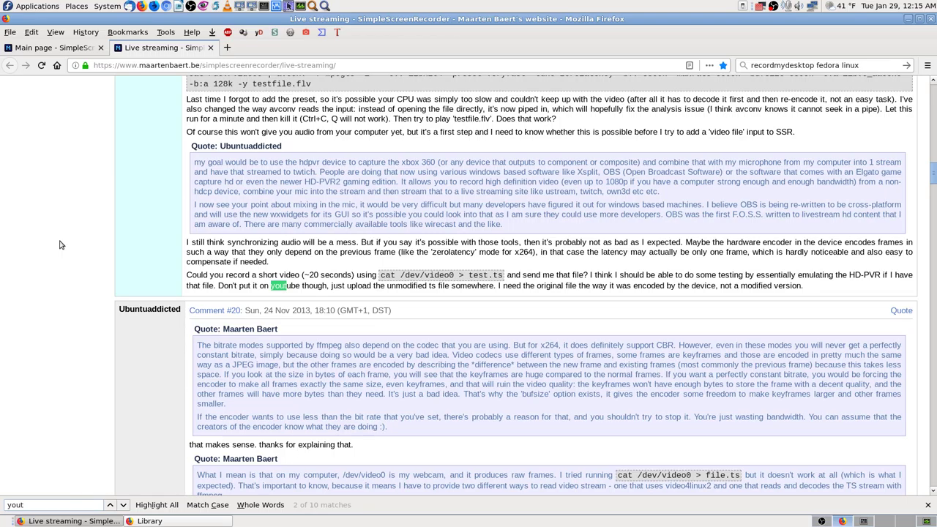
pyautogui.write('ube')
pyautogui.click(123, 505)
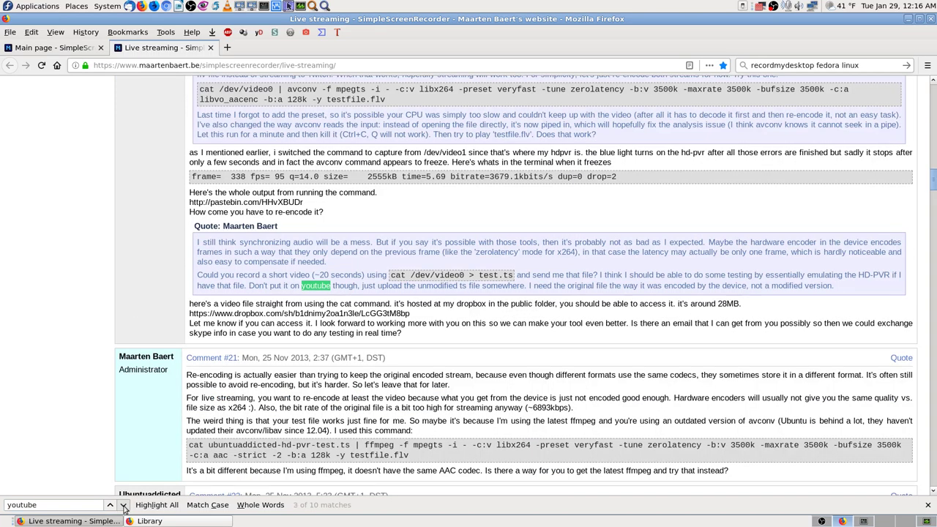
pyautogui.click(124, 506)
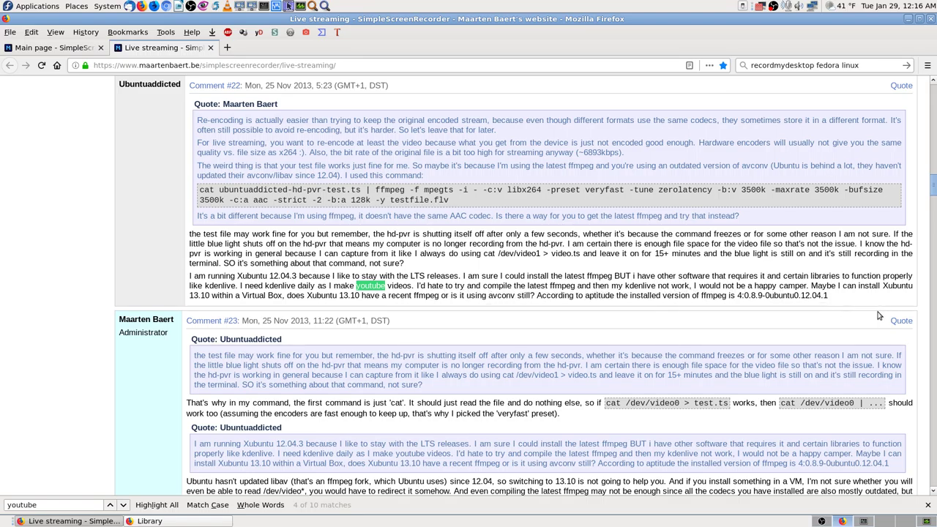
# Advance the 'youtube' search to match 6 of 10, in comment #151 about YouTube streaming.
pyautogui.click(123, 505)
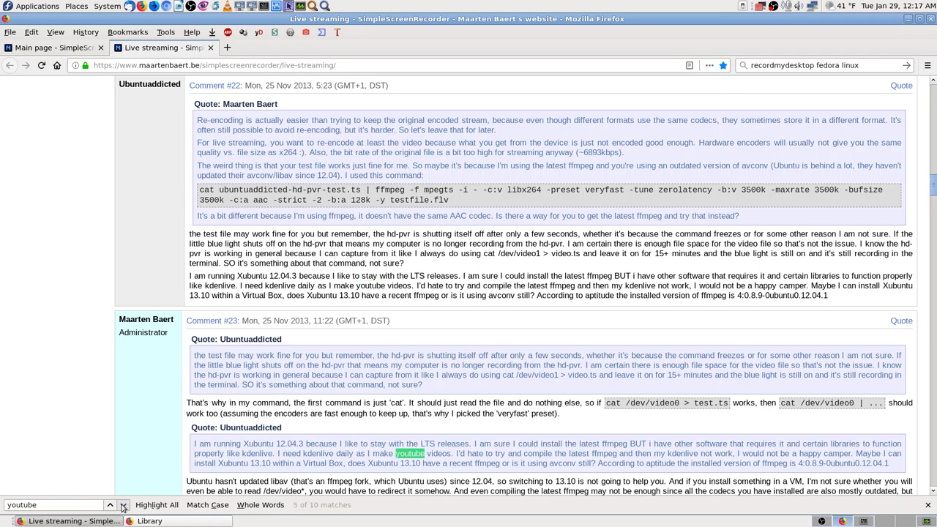
pyautogui.click(123, 506)
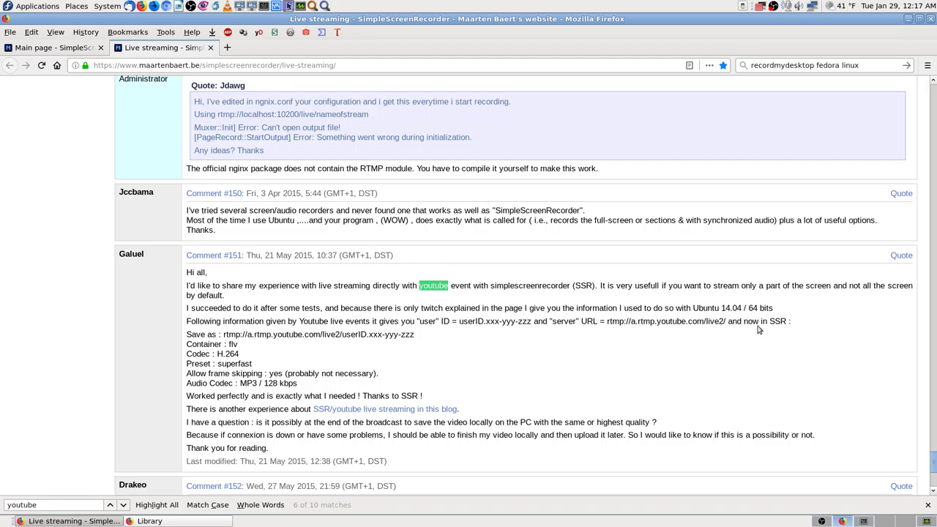
pyautogui.scroll(-1, 592, 317)
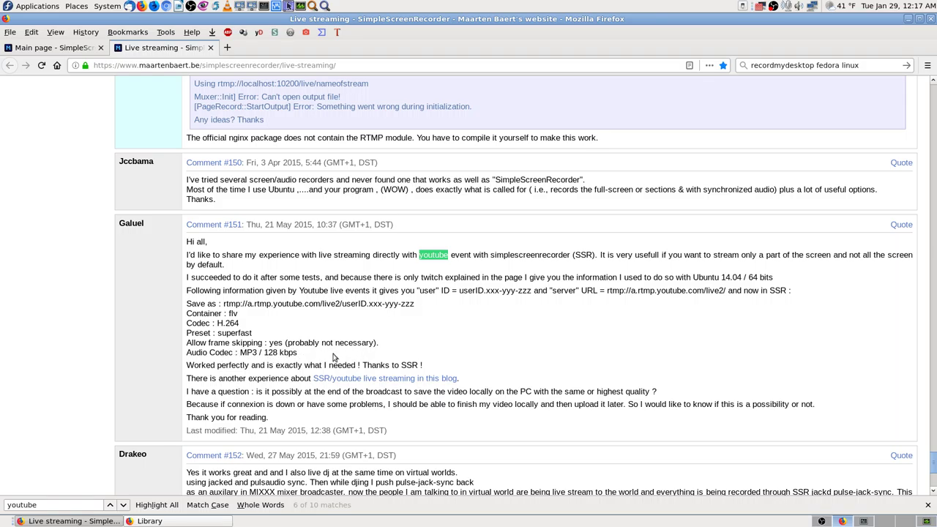
pyautogui.scroll(-1, 198, 366)
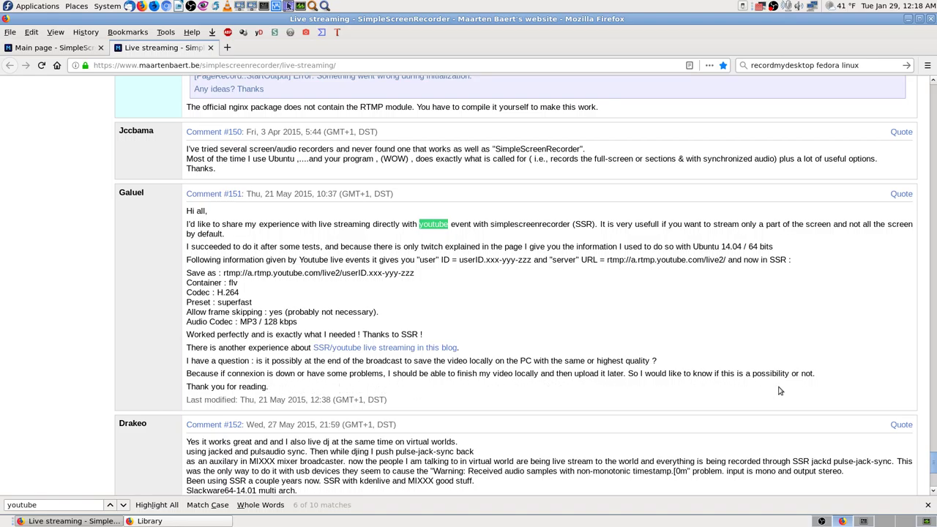
pyautogui.scroll(-1, 194, 394)
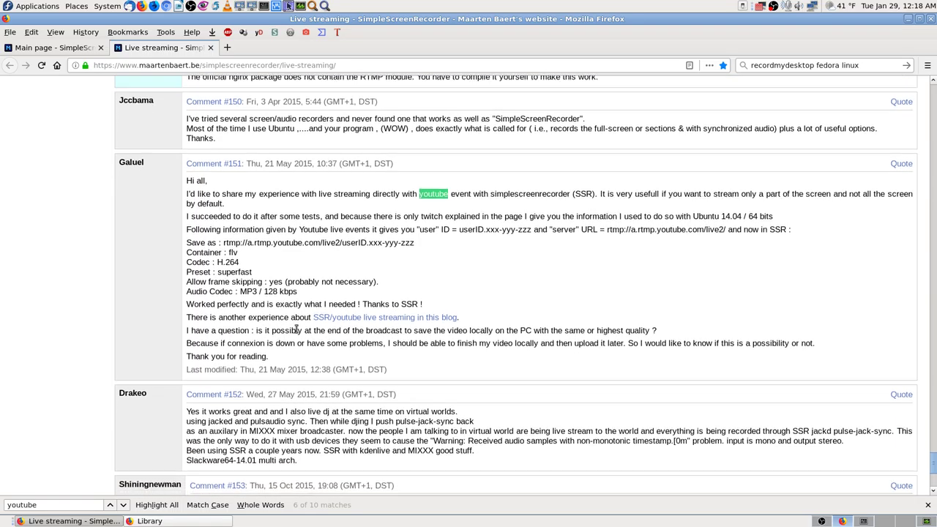
pyautogui.scroll(-3, 102, 411)
pyautogui.scroll(4, 441, 356)
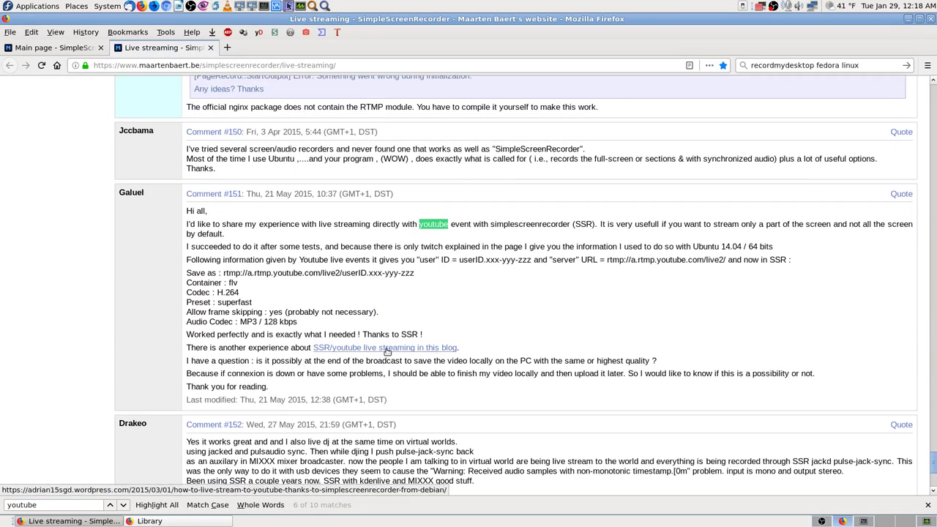
# Bookmark the adrian15 'How to live stream to Youtube' blog post into Software Linux, then close it.
pyautogui.middleClick(412, 351)
pyautogui.click(289, 49)
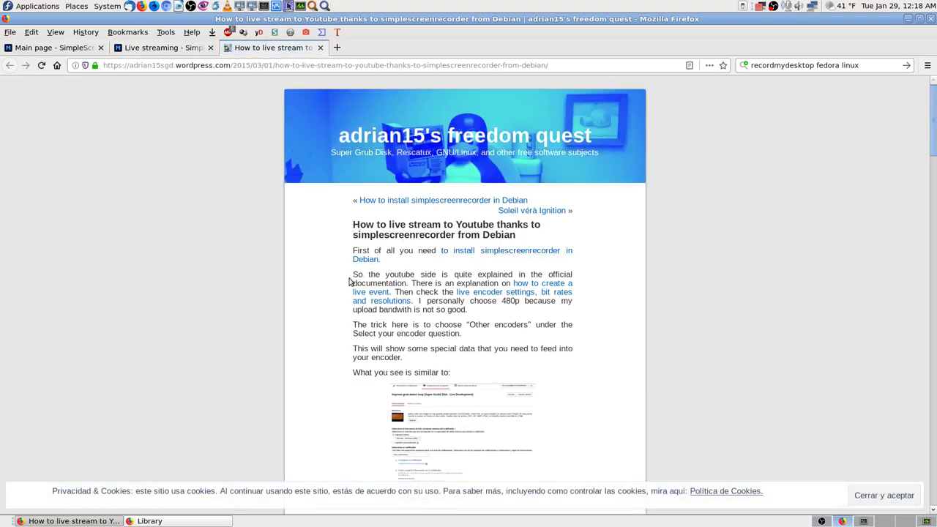
pyautogui.click(722, 66)
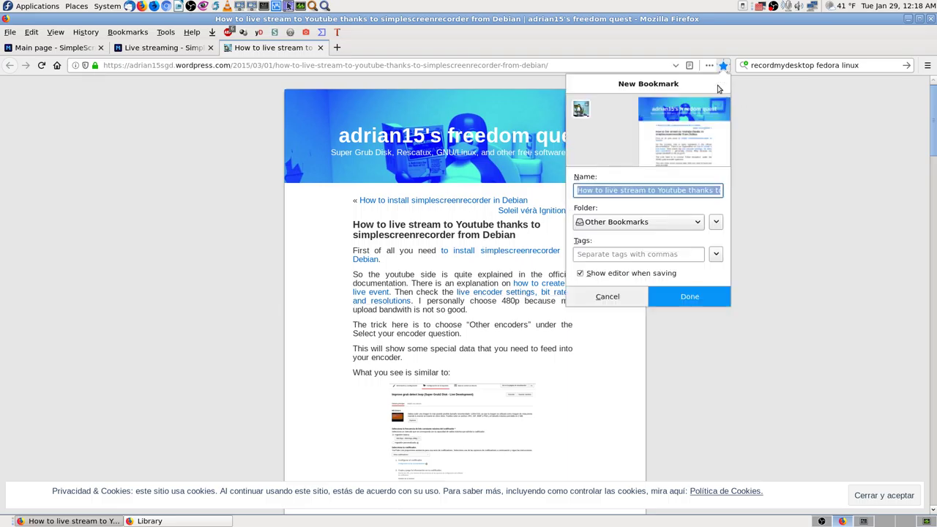
pyautogui.click(663, 221)
pyautogui.click(638, 300)
pyautogui.click(638, 296)
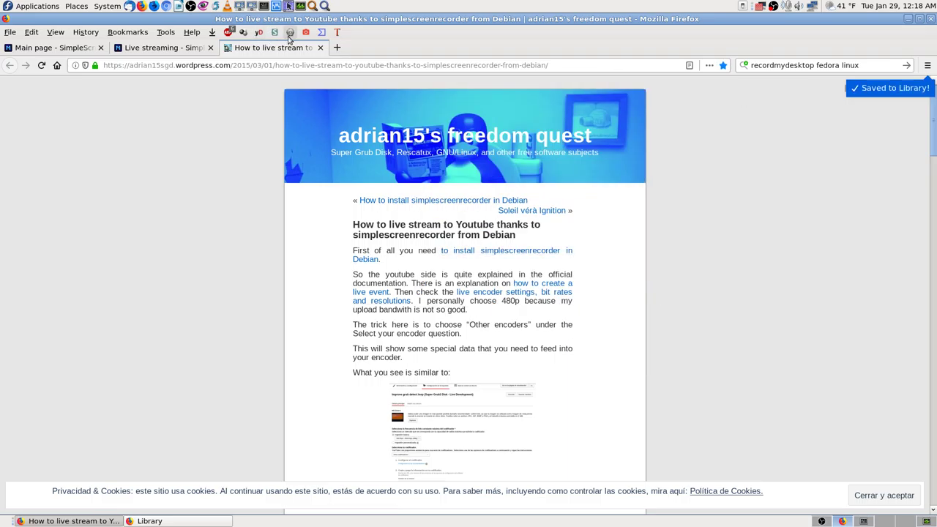
pyautogui.click(320, 48)
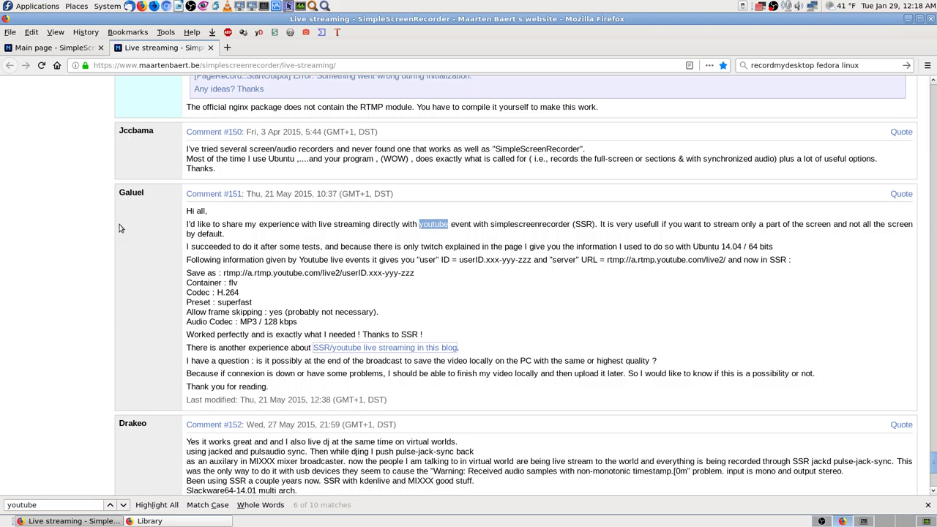
# Cycle the 'youtube' search through the remaining matches, wrapping back to the first.
pyautogui.scroll(-3, 148, 353)
pyautogui.scroll(-4, 148, 354)
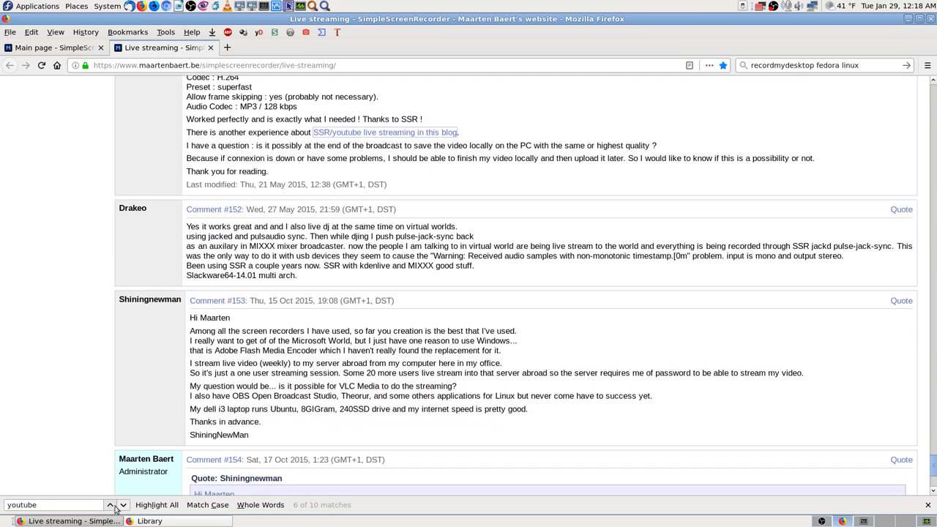
pyautogui.click(122, 505)
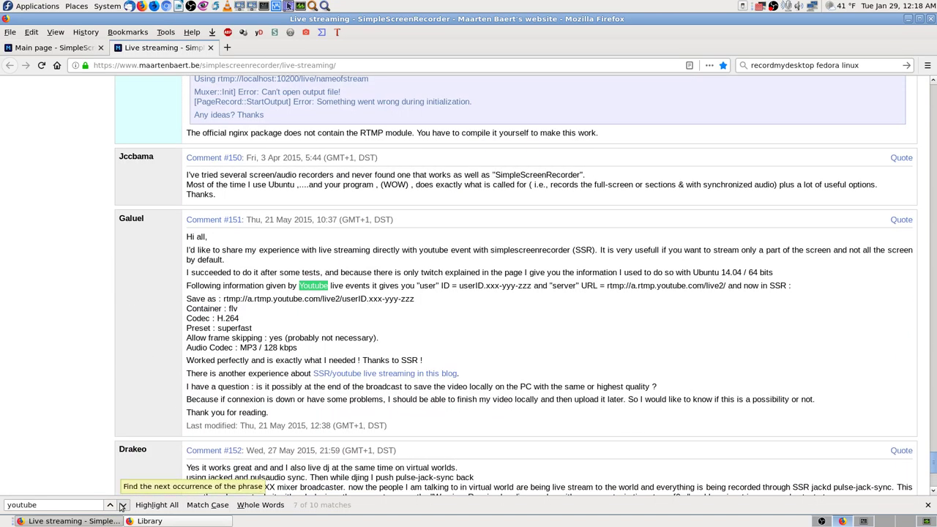
pyautogui.click(122, 506)
pyautogui.click(122, 506)
pyautogui.click(122, 506)
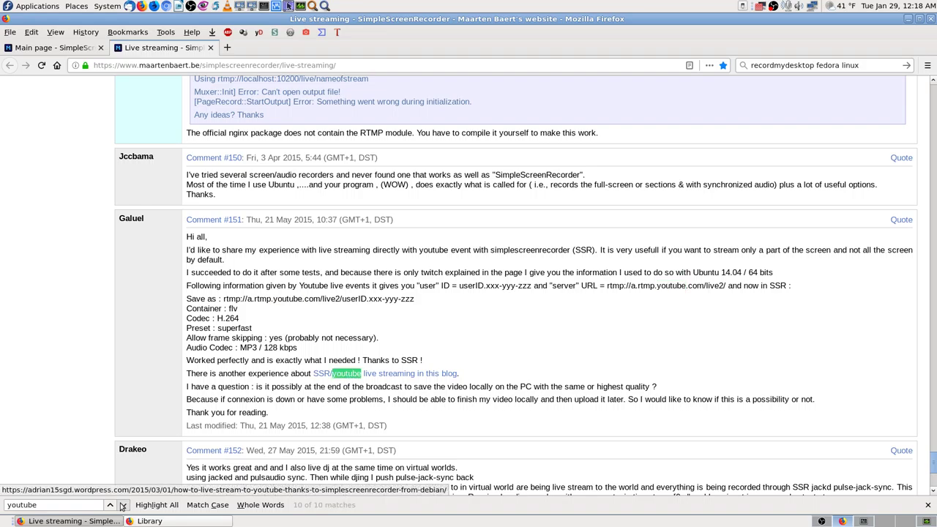
pyautogui.click(122, 506)
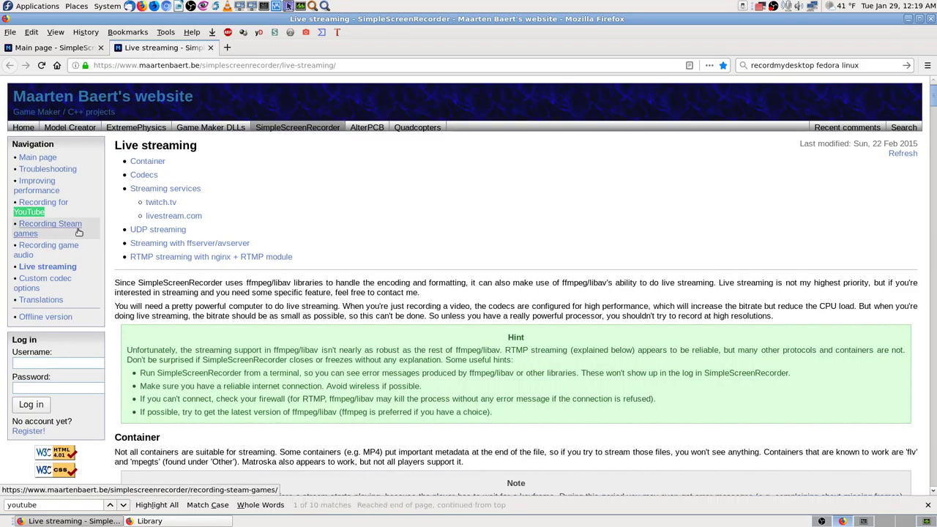
# Open the 'Recording for YouTube' guide and bookmark it into the Software Linux folder.
pyautogui.click(42, 211)
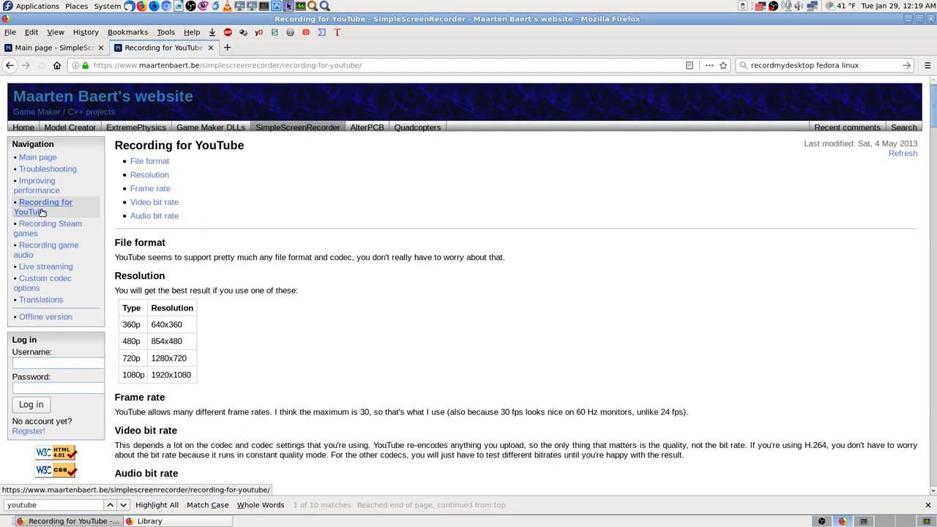
pyautogui.click(723, 65)
pyautogui.click(637, 222)
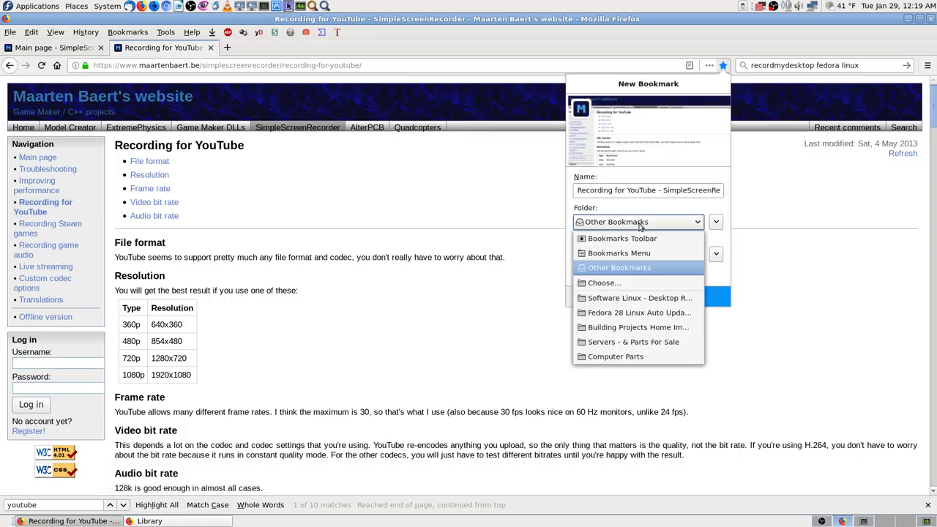
pyautogui.click(637, 300)
pyautogui.click(662, 303)
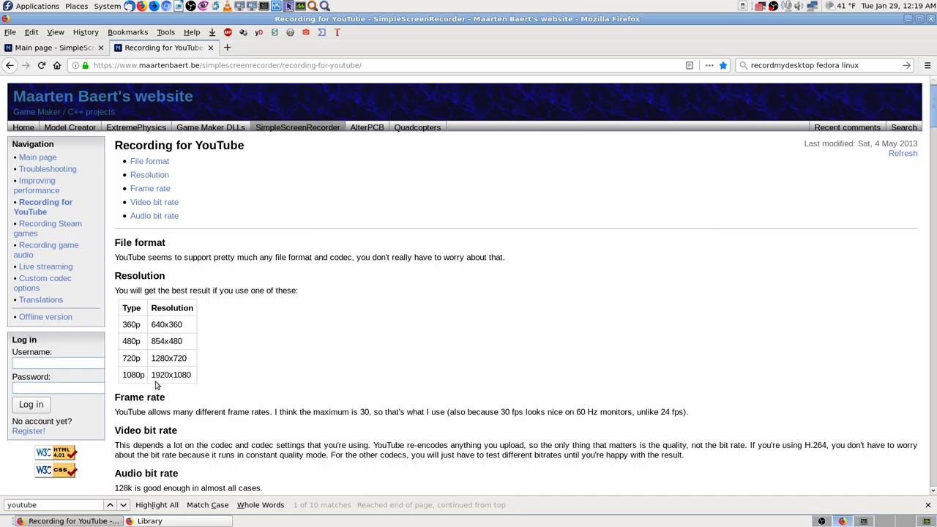
# Scroll through the Recording for YouTube comments, then close it to return to the Download section.
pyautogui.scroll(-4, 252, 356)
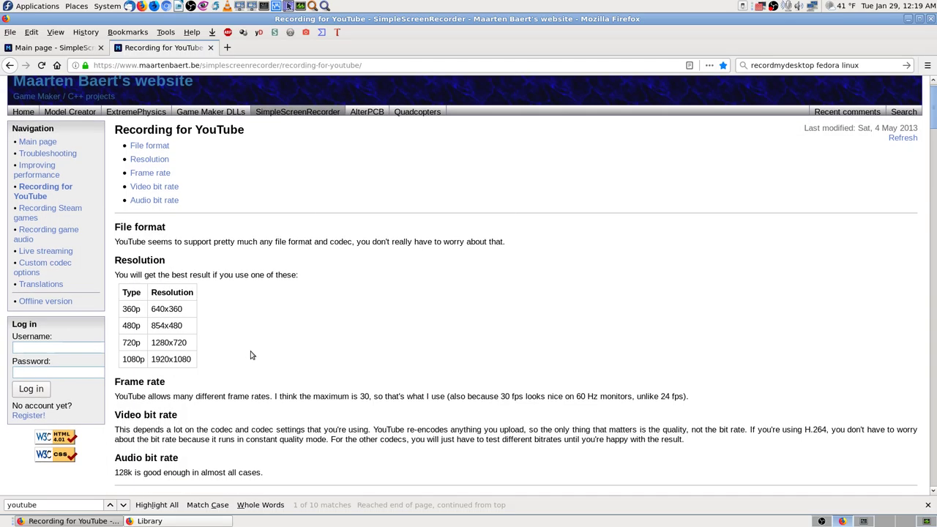
pyautogui.scroll(-2, 253, 356)
pyautogui.scroll(3, 254, 354)
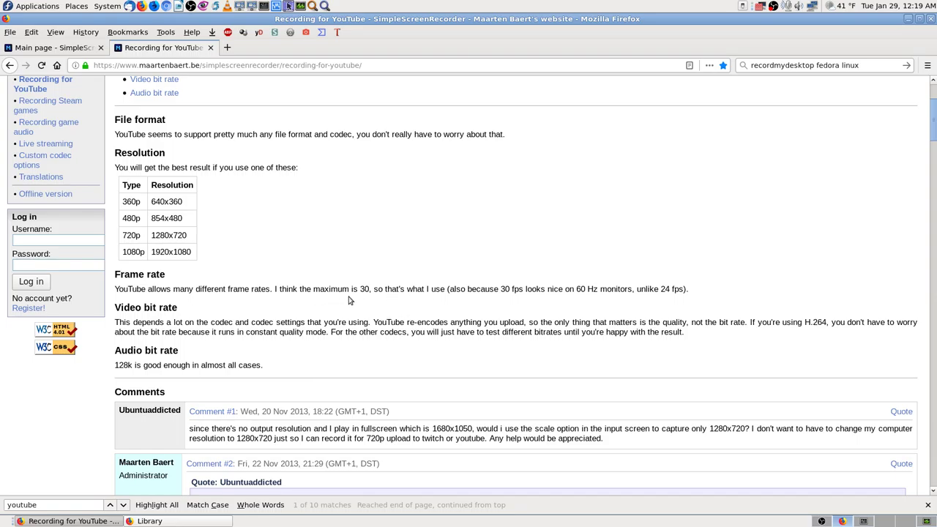
pyautogui.scroll(-5, 189, 382)
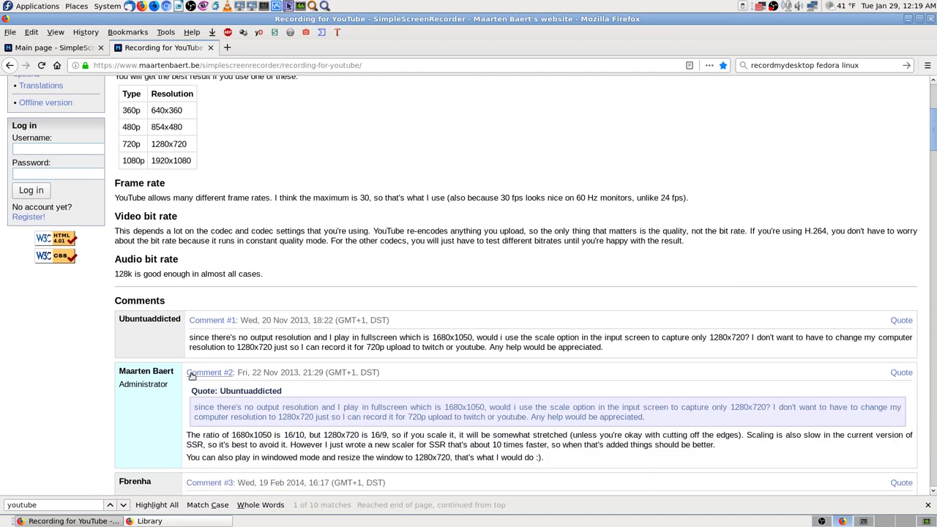
pyautogui.scroll(-2, 203, 374)
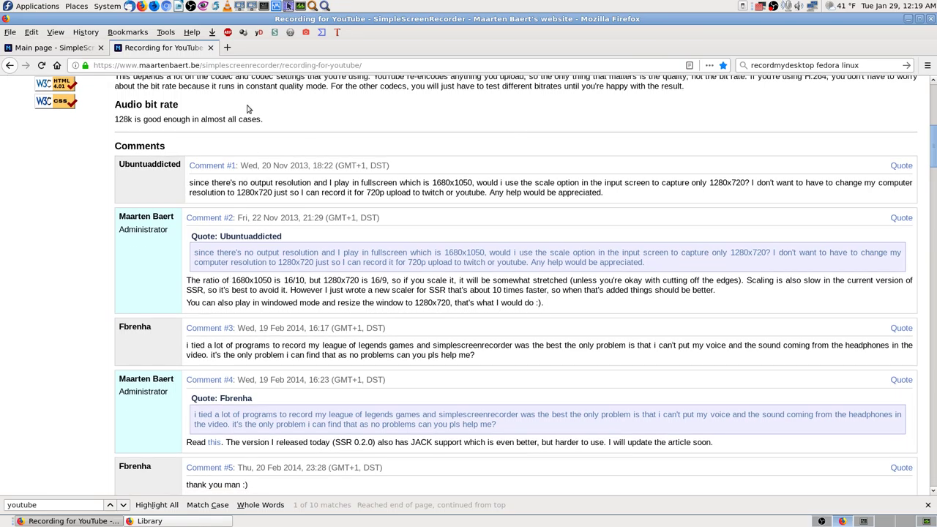
pyautogui.click(210, 49)
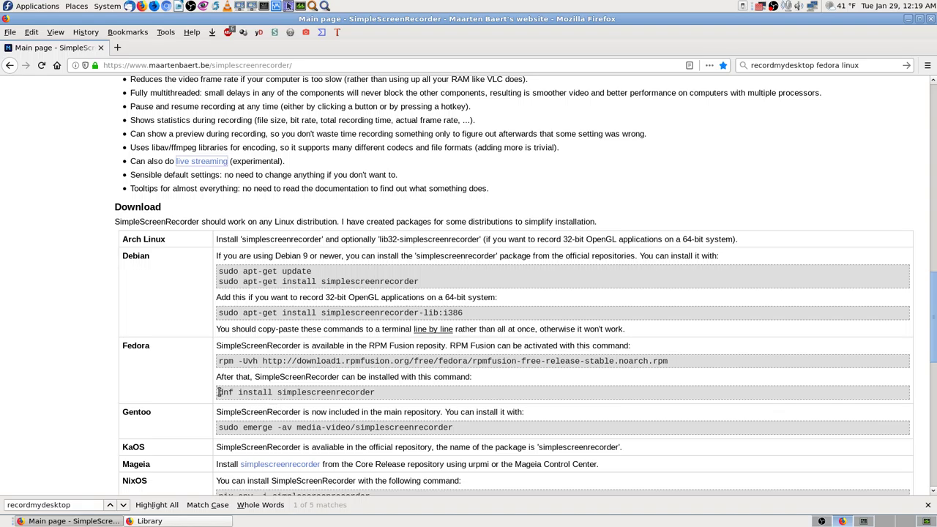
# Copy the Fedora row's 'dnf install simplescreenrecorder' command from the Download table.
pyautogui.moveTo(217, 392); pyautogui.dragTo(375, 394)
pyautogui.rightClick(362, 395)
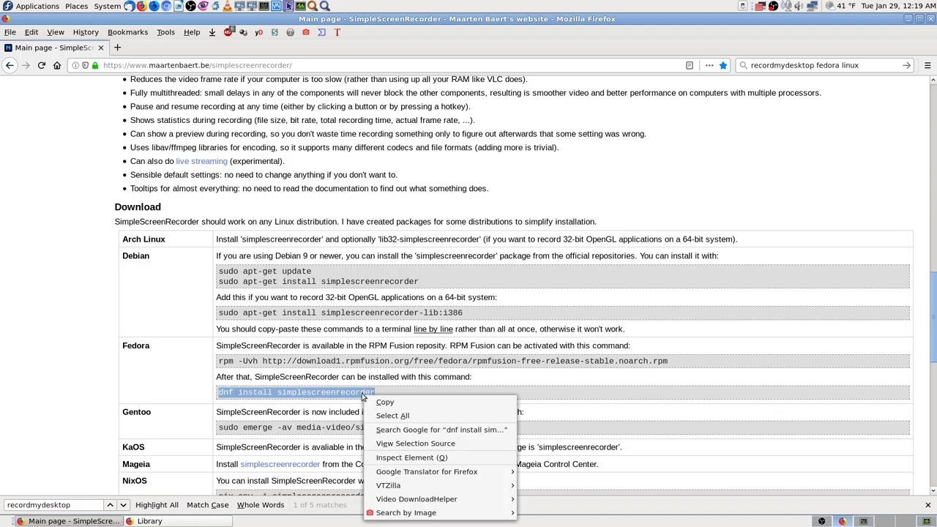
pyautogui.click(384, 402)
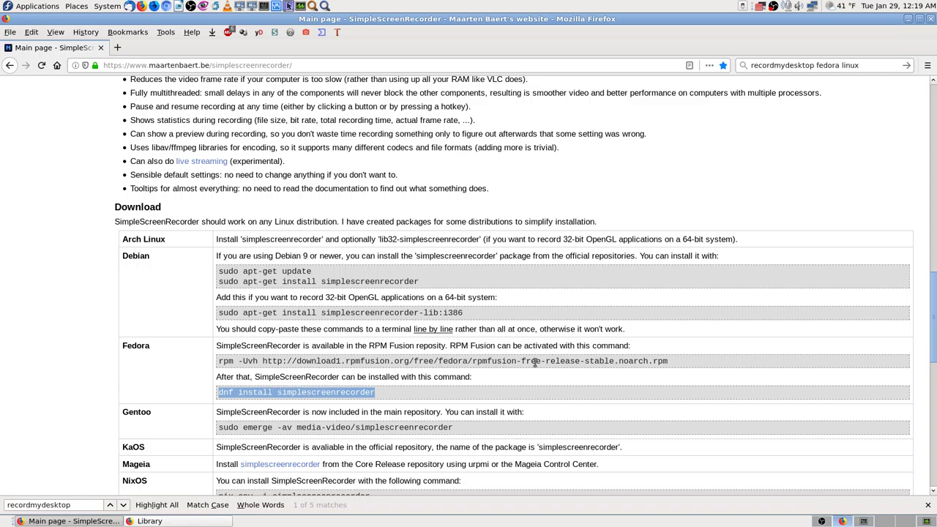
pyautogui.rightClick(336, 395)
pyautogui.click(344, 400)
pyautogui.scroll(-2, 219, 432)
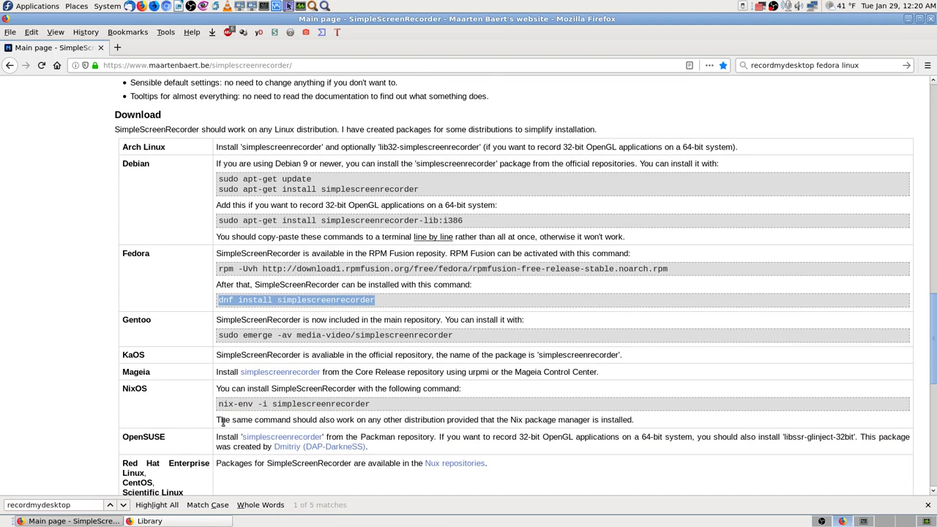
pyautogui.scroll(-1, 934, 354)
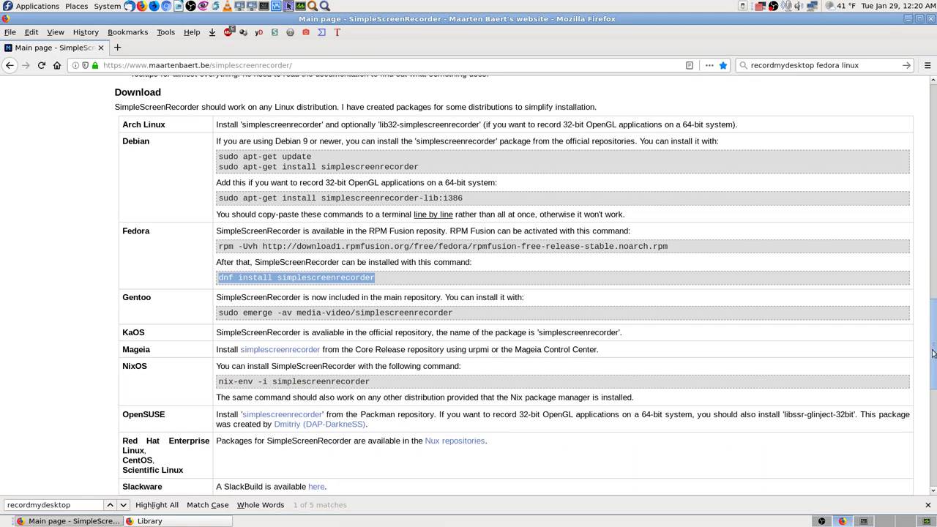
pyautogui.moveTo(933, 354)
pyautogui.mouseDown()
pyautogui.moveTo(935, 445)
pyautogui.moveTo(935, 328)
pyautogui.moveTo(935, 343)
pyautogui.mouseUp()
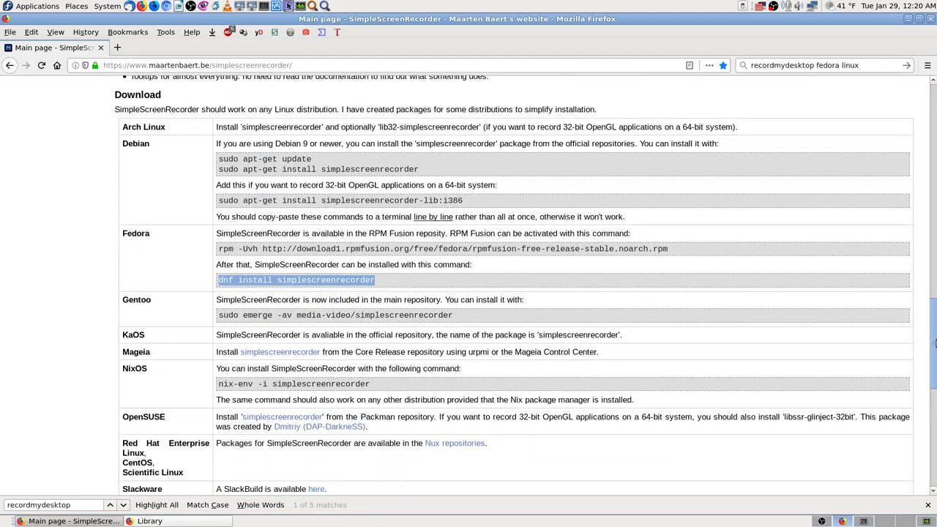
# Paste and run 'dnf install simplescreenrecorder' in the terminal, answering y to proceed.
pyautogui.click(863, 522)
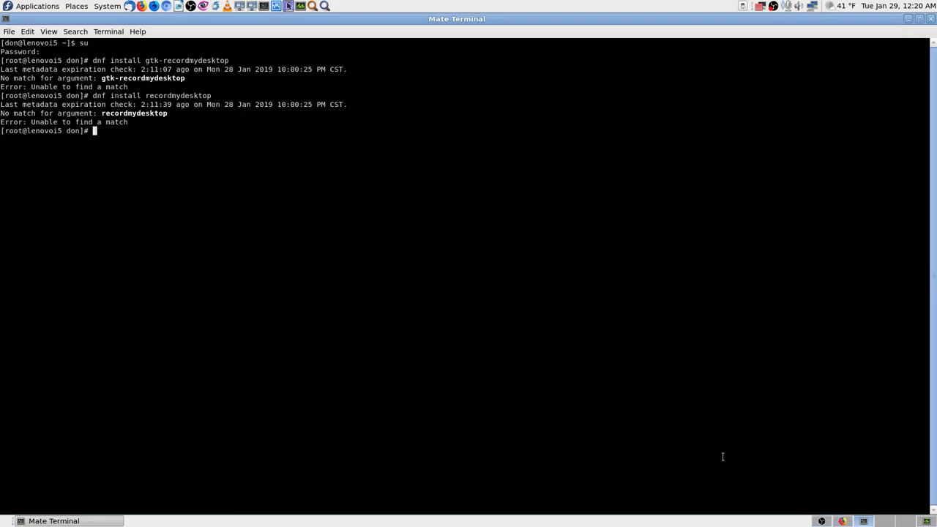
pyautogui.rightClick(114, 148)
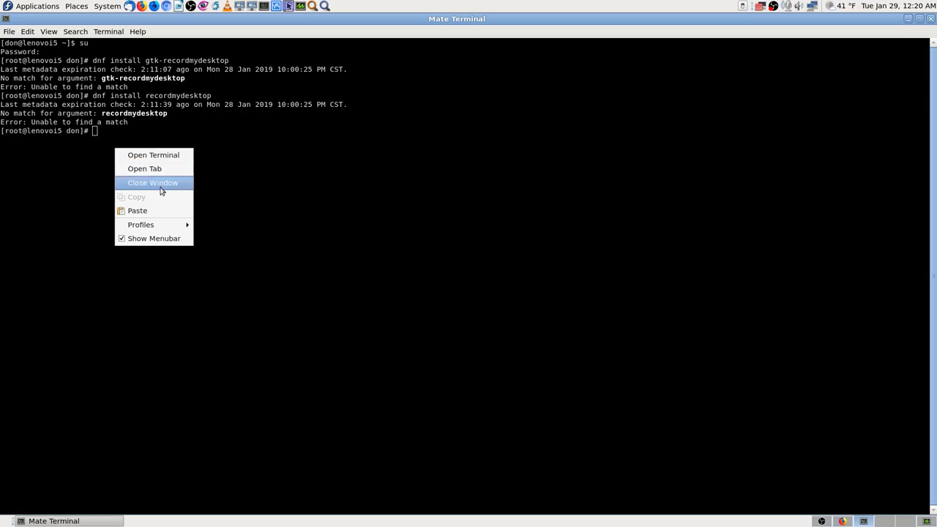
pyautogui.click(147, 209)
pyautogui.press('Return')
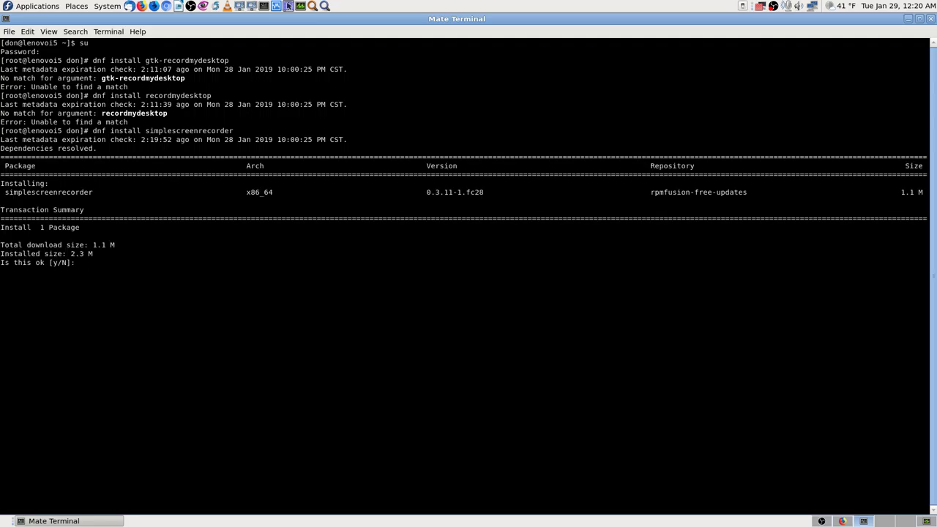
pyautogui.write('y')
pyautogui.press('Return')
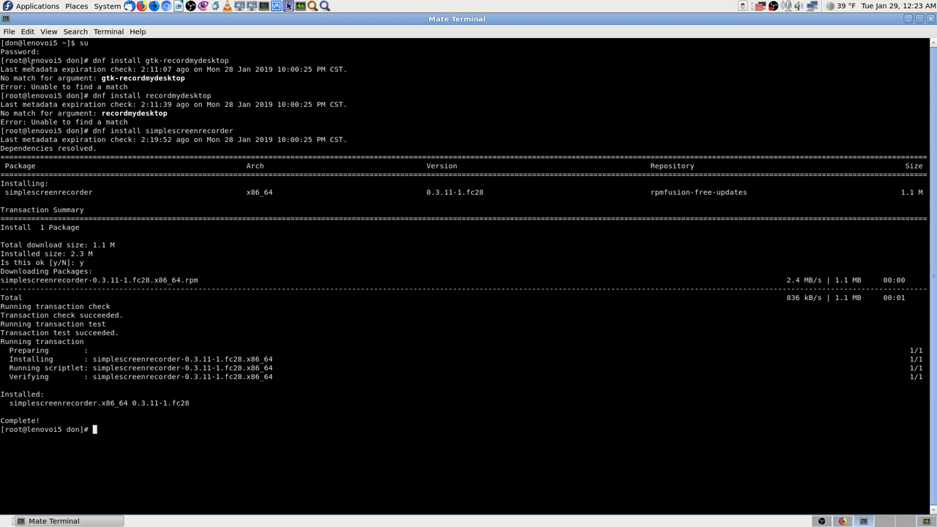
# Copy the terminal's entire installation output.
pyautogui.click(29, 31)
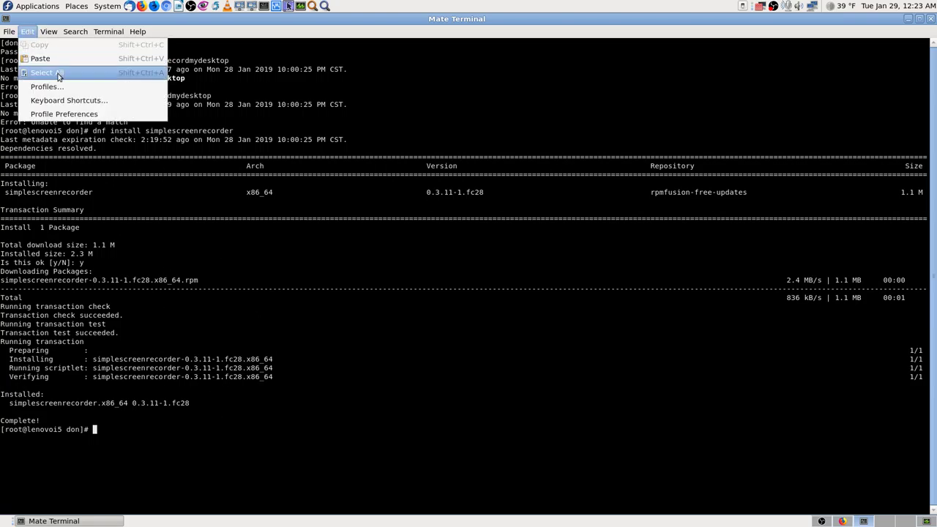
pyautogui.click(43, 73)
pyautogui.click(29, 31)
pyautogui.click(38, 44)
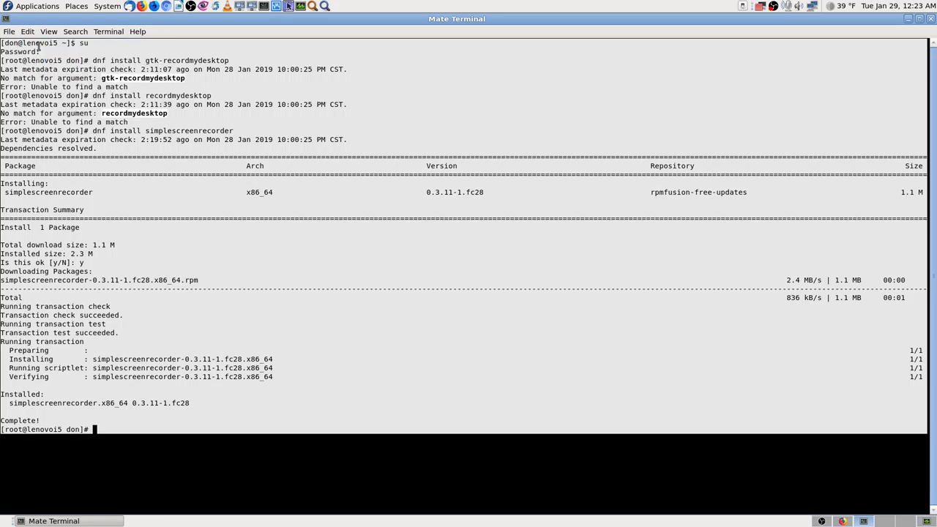
# Start a new blank LibreOffice Writer document on an empty workspace.
pyautogui.click(115, 431)
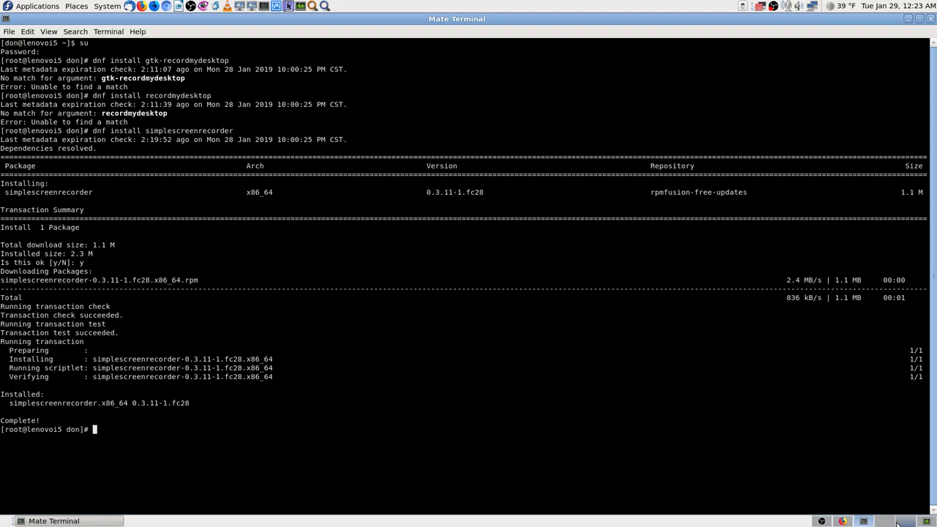
pyautogui.click(903, 522)
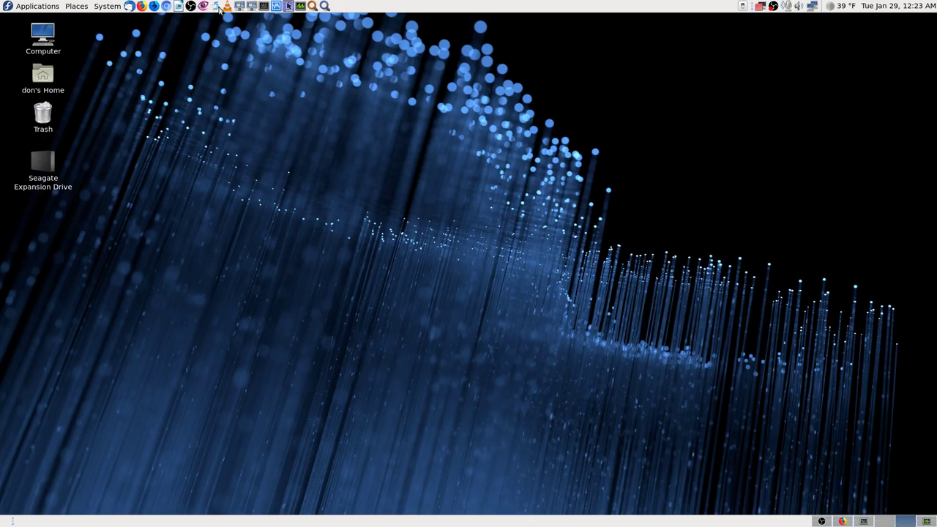
pyautogui.click(179, 6)
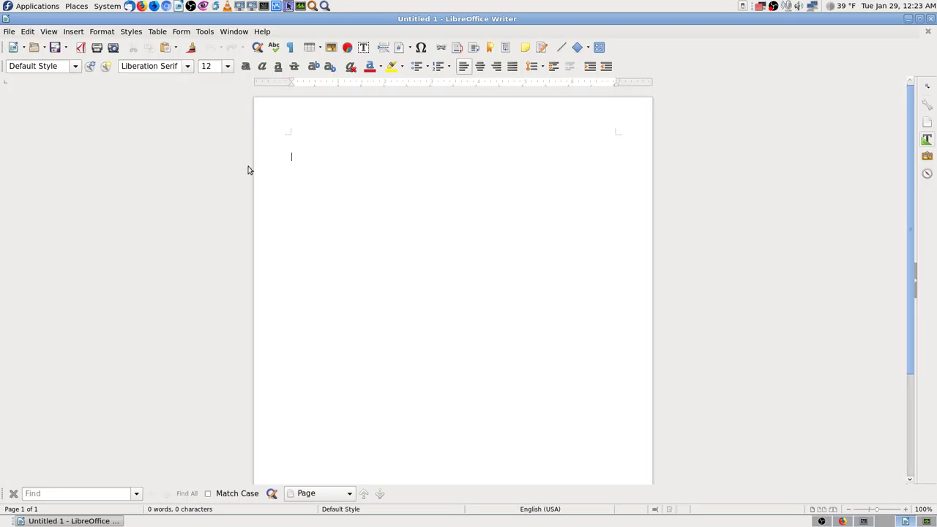
# Paste the terminal log and type a draft title 'Terminal Output Desktop Recoding Appsr Installing'.
pyautogui.hotkey('ctrl', 'v')
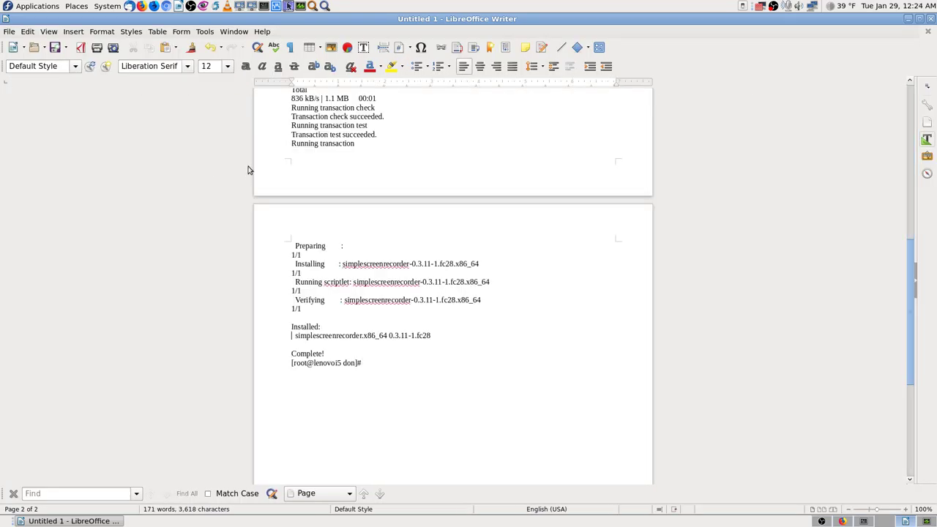
pyautogui.scroll(15, 248, 170)
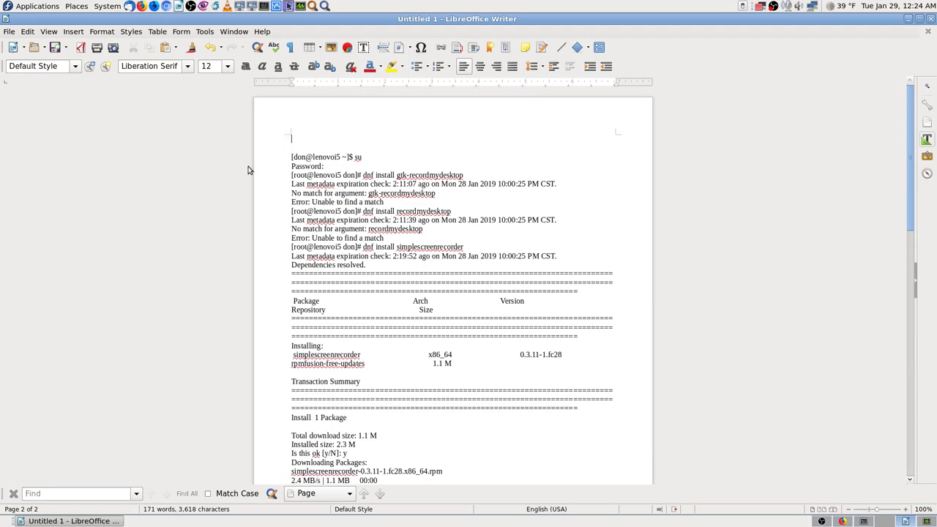
pyautogui.write('Terminal Output Desktop Recoding Apps')
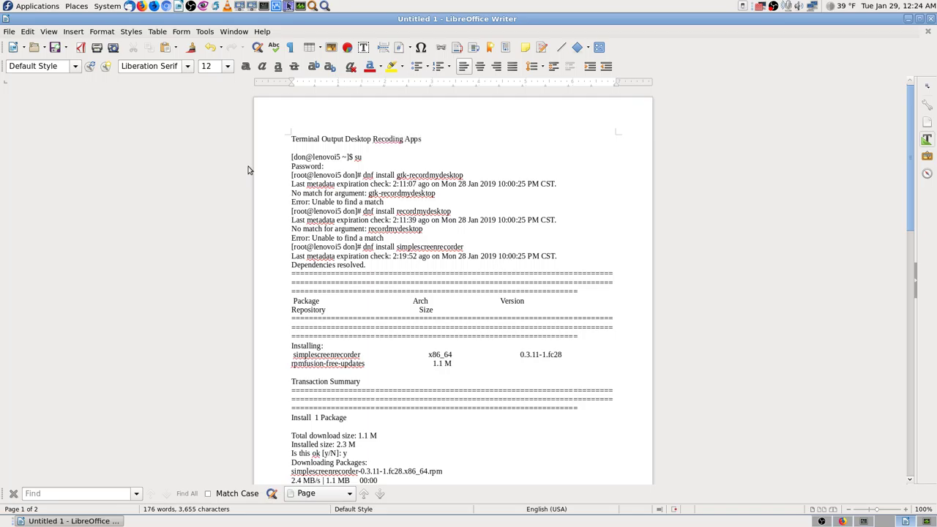
pyautogui.write('r')
pyautogui.write(' Installing')
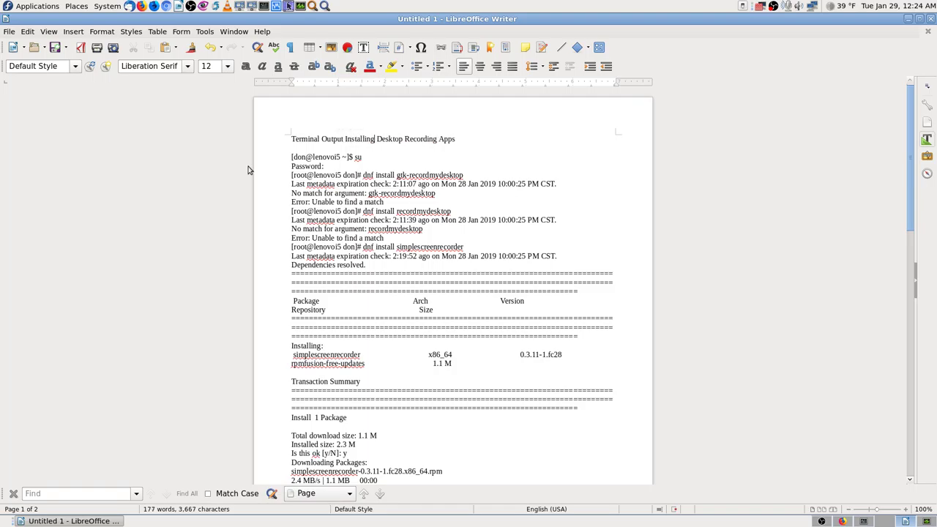
# Reword the title to 'Terminal Output Commands to Install Desktop Recording Apps'.
pyautogui.press('Down')
pyautogui.press('Down')
pyautogui.press('Left')
pyautogui.press('BackSpace')
pyautogui.press('BackSpace')
pyautogui.press('BackSpace')
pyautogui.press('BackSpace')
pyautogui.press('BackSpace')
pyautogui.press('BackSpace')
pyautogui.press('BackSpace')
pyautogui.press('BackSpace')
pyautogui.press('BackSpace')
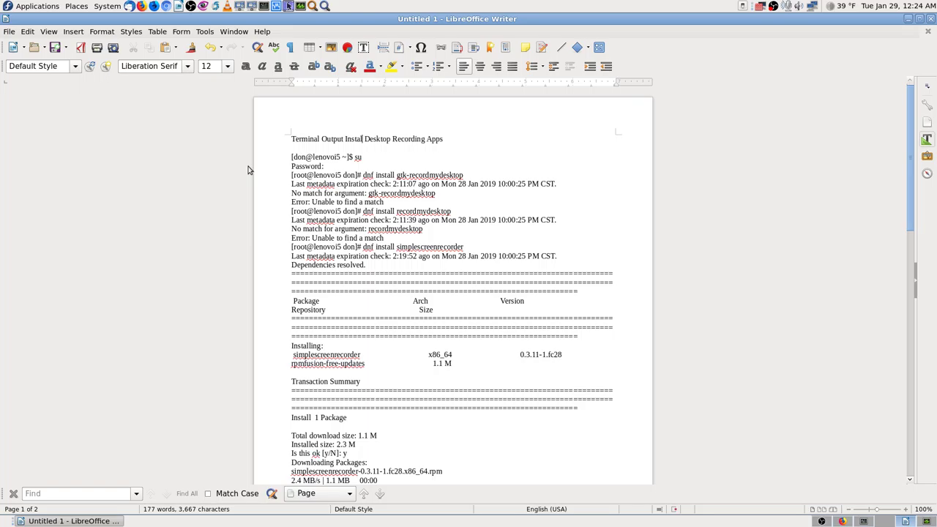
pyautogui.press('BackSpace')
pyautogui.write('Commands to')
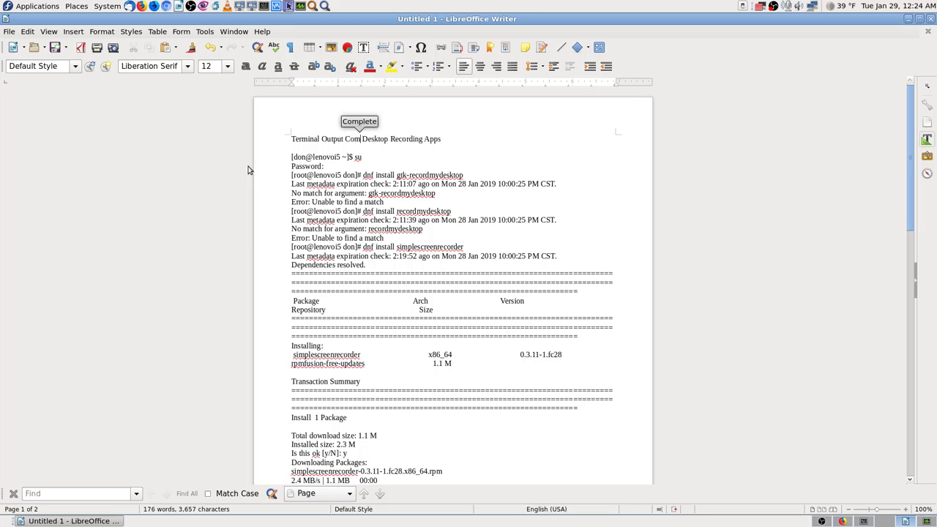
pyautogui.write(' Ints')
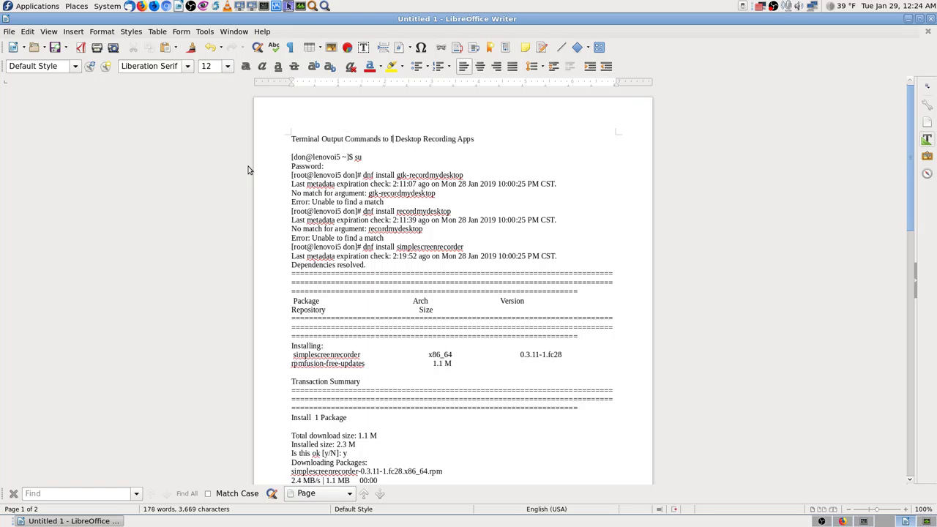
pyautogui.press('BackSpace')
pyautogui.press('BackSpace')
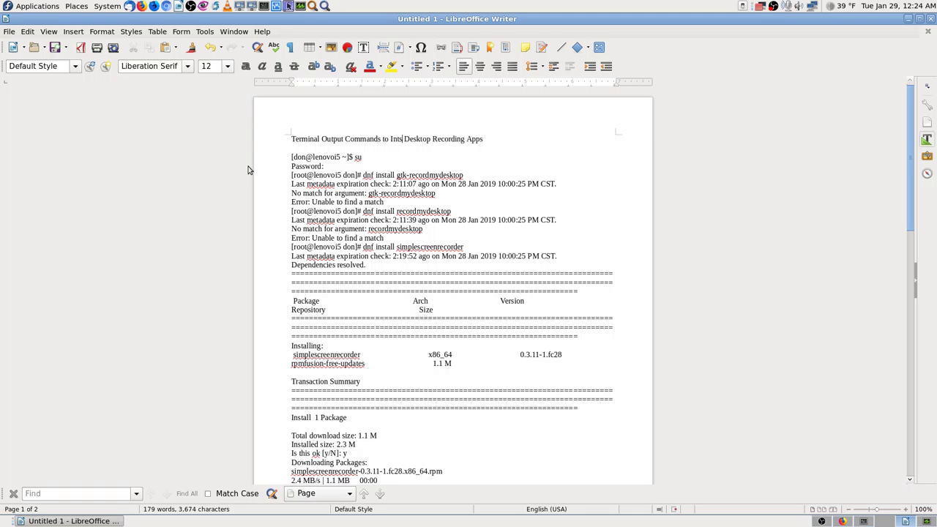
pyautogui.write('tall')
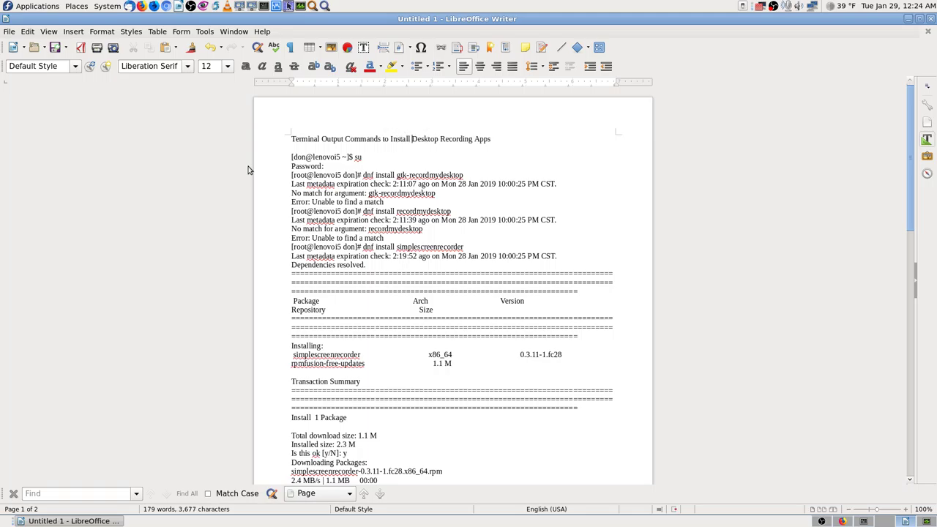
pyautogui.press('Right')
pyautogui.press('Right')
pyautogui.press('Right')
pyautogui.press('Right')
# Copy 'gtk-recordmydesktop' from the command lines and append it to the title.
pyautogui.moveTo(396, 175)
pyautogui.mouseDown()
pyautogui.moveTo(467, 176)
pyautogui.moveTo(396, 176)
pyautogui.mouseUp()
pyautogui.click(467, 176)
pyautogui.rightClick(420, 175)
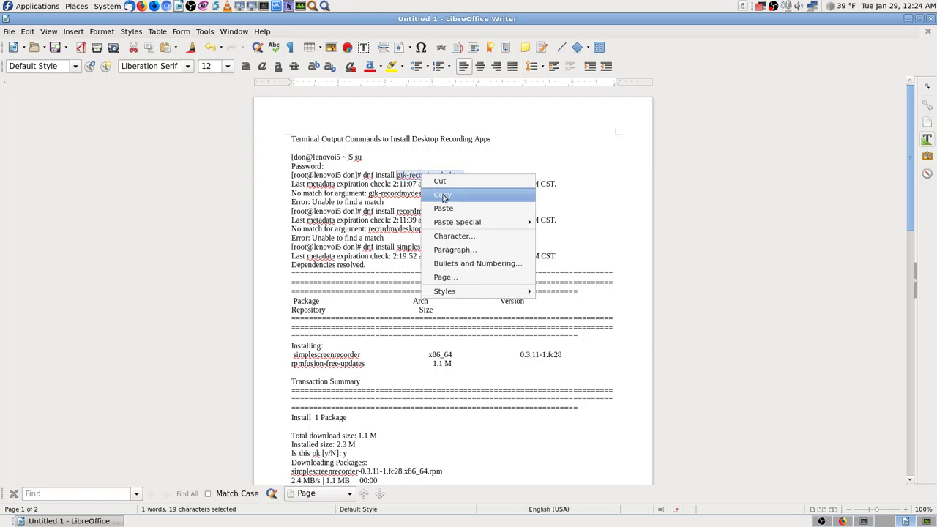
pyautogui.click(443, 196)
pyautogui.click(505, 140)
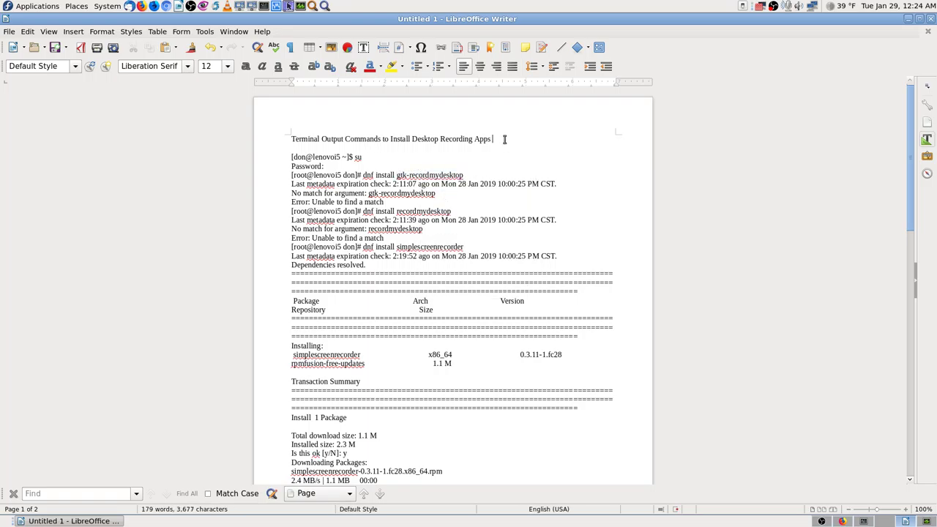
pyautogui.hotkey('ctrl', 'v')
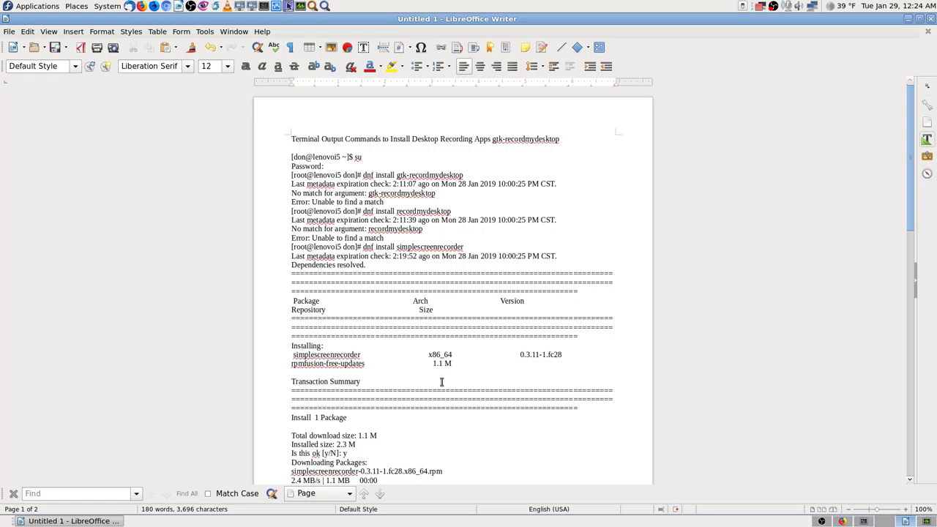
# Copy 'simplescreenrecorder' from the log and append it to the title.
pyautogui.scroll(-2, 441, 381)
pyautogui.scroll(-3, 442, 396)
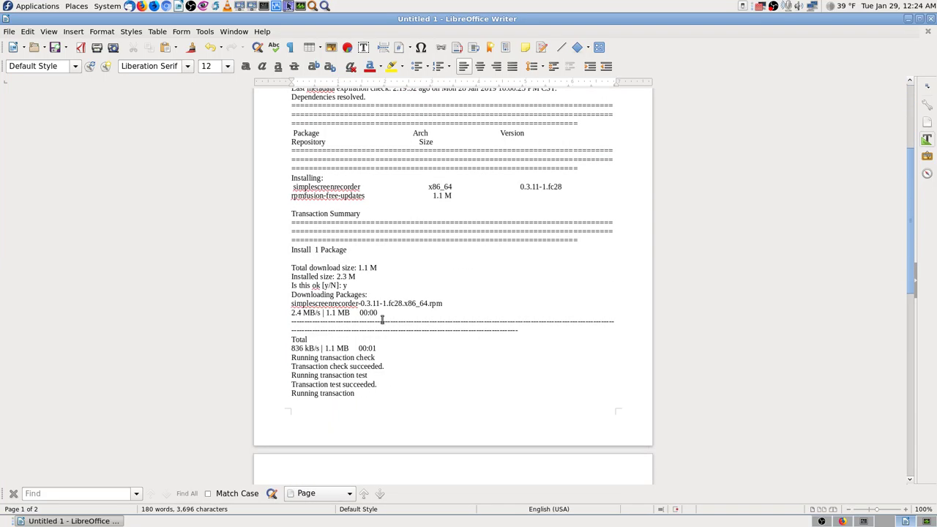
pyautogui.scroll(5, 381, 320)
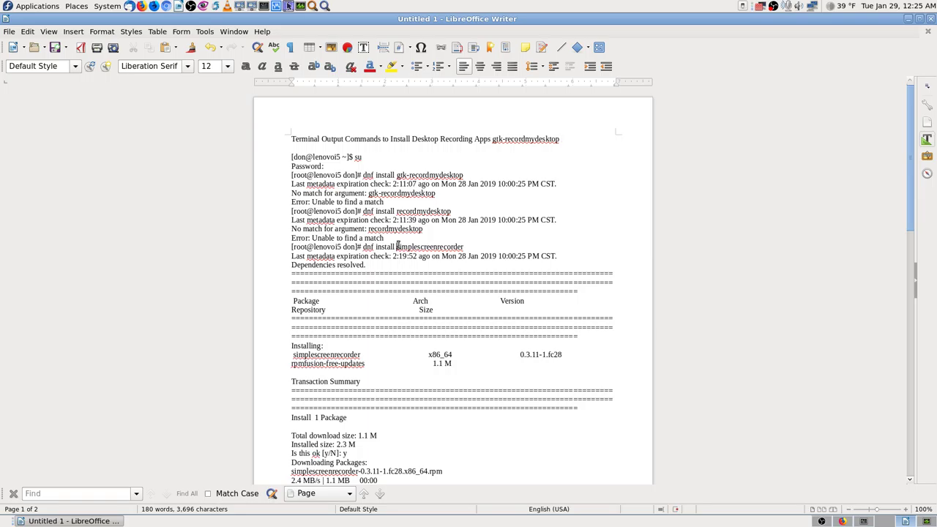
pyautogui.moveTo(398, 247); pyautogui.dragTo(469, 247)
pyautogui.rightClick(457, 248)
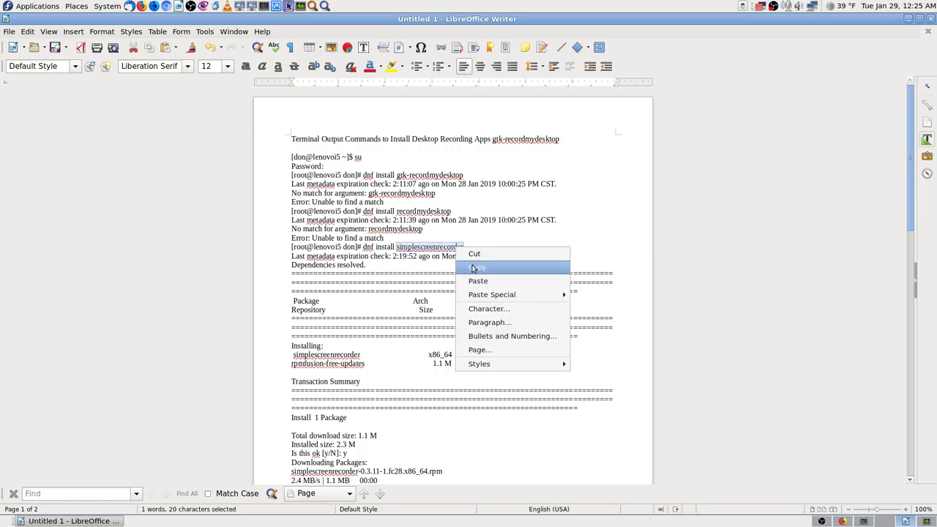
pyautogui.click(474, 268)
pyautogui.click(565, 139)
pyautogui.hotkey('ctrl', 'v')
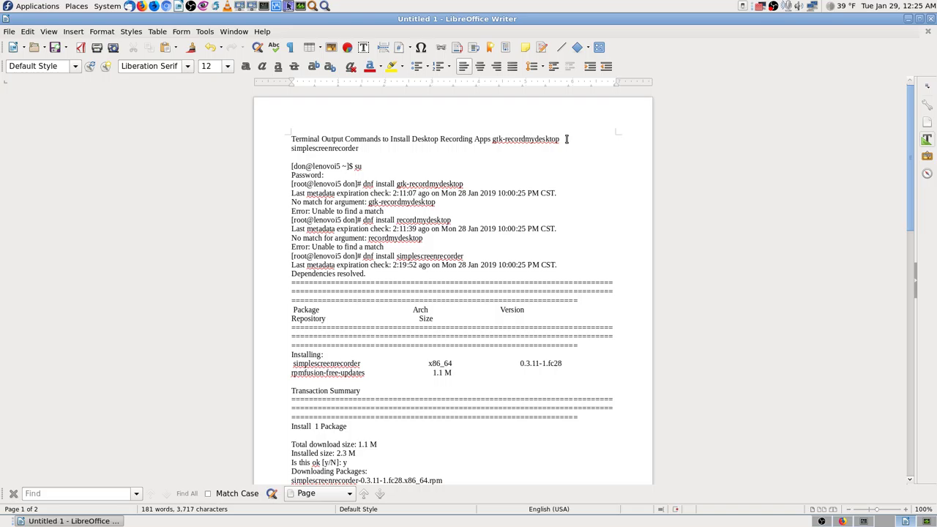
# Set the whole document's text to 14 pt.
pyautogui.keyDown('shift'); pyautogui.click(566, 140); pyautogui.keyUp('shift')
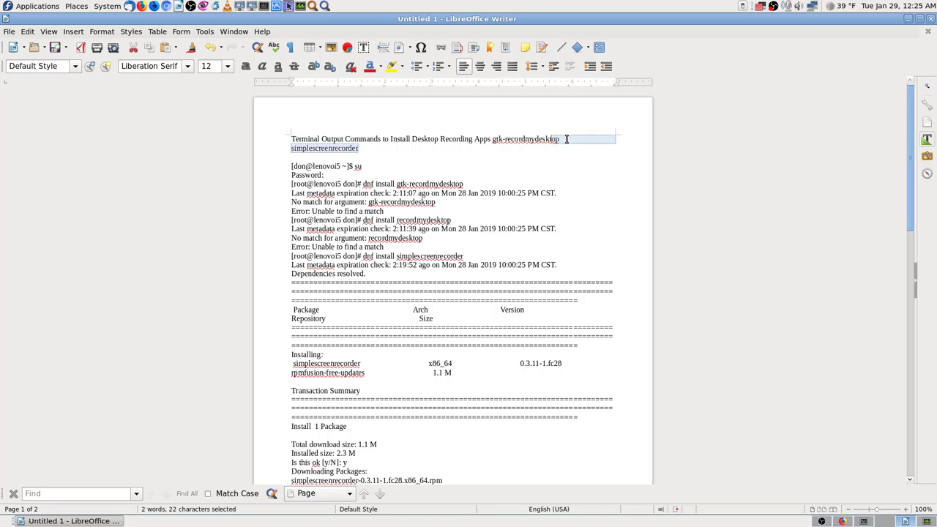
pyautogui.hotkey('shift', 'Left')
pyautogui.hotkey('shift', 'Left')
pyautogui.hotkey('shift', 'Left')
pyautogui.hotkey('shift', 'Left')
pyautogui.hotkey('shift', 'Left')
pyautogui.hotkey('shift', 'Left')
pyautogui.hotkey('shift', 'Left')
pyautogui.hotkey('shift', 'Left')
pyautogui.hotkey('shift', 'Left')
pyautogui.hotkey('shift', 'Left')
pyautogui.hotkey('shift', 'Left')
pyautogui.hotkey('shift', 'Left')
pyautogui.hotkey('shift', 'Left')
pyautogui.hotkey('shift', 'Left')
pyautogui.hotkey('shift', 'Left')
pyautogui.hotkey('shift', 'Left')
pyautogui.hotkey('shift', 'Left')
pyautogui.hotkey('shift', 'Left')
pyautogui.hotkey('shift', 'Left')
pyautogui.hotkey('shift', 'Left')
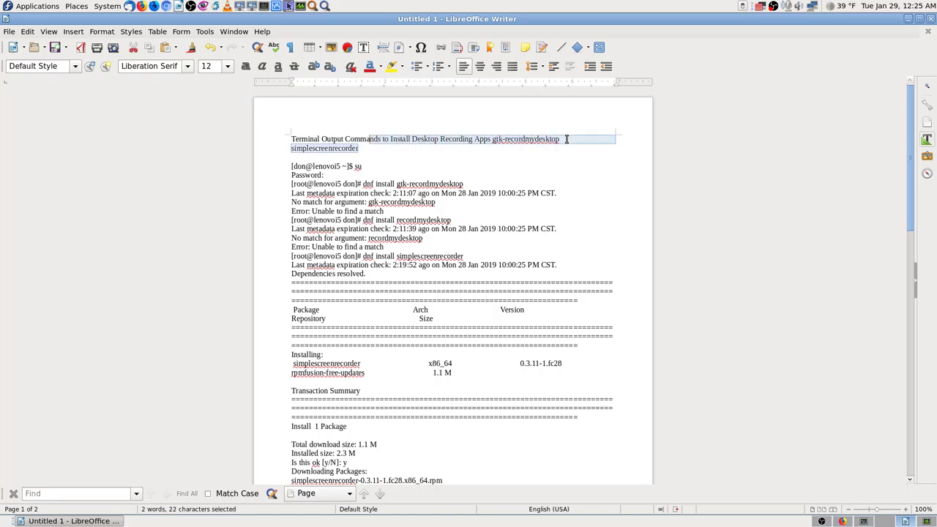
pyautogui.hotkey('shift', 'Left')
pyautogui.hotkey('shift', 'Left')
pyautogui.hotkey('shift', 'Left')
pyautogui.hotkey('shift', 'Left')
pyautogui.hotkey('shift', 'Left')
pyautogui.hotkey('shift', 'Left')
pyautogui.hotkey('shift', 'Left')
pyautogui.hotkey('shift', 'Left')
pyautogui.hotkey('shift', 'Left')
pyautogui.hotkey('shift', 'Left')
pyautogui.hotkey('shift', 'Left')
pyautogui.hotkey('shift', 'Left')
pyautogui.hotkey('shift', 'Left')
pyautogui.hotkey('shift', 'Left')
pyautogui.hotkey('shift', 'Left')
pyautogui.hotkey('shift', 'Left')
pyautogui.hotkey('shift', 'Left')
pyautogui.hotkey('shift', 'Left')
pyautogui.hotkey('shift', 'Left')
pyautogui.hotkey('shift', 'Left')
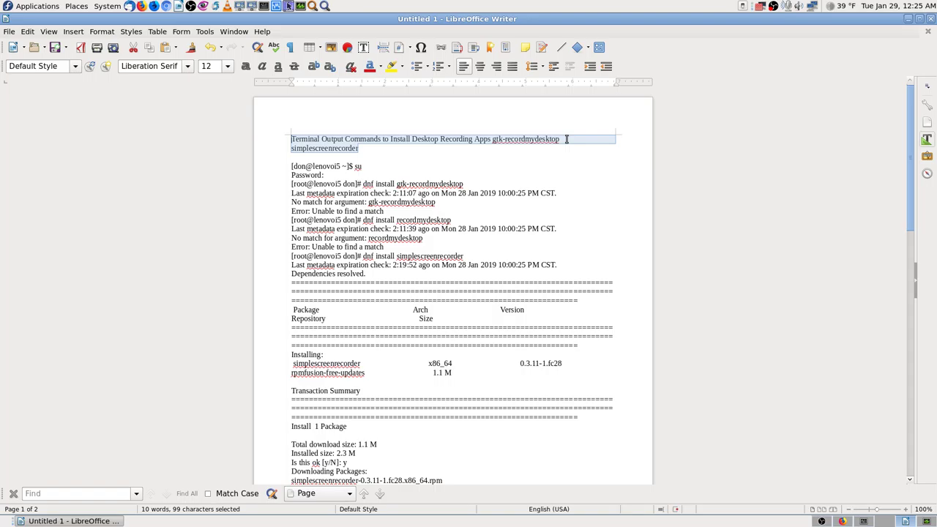
pyautogui.click(433, 165)
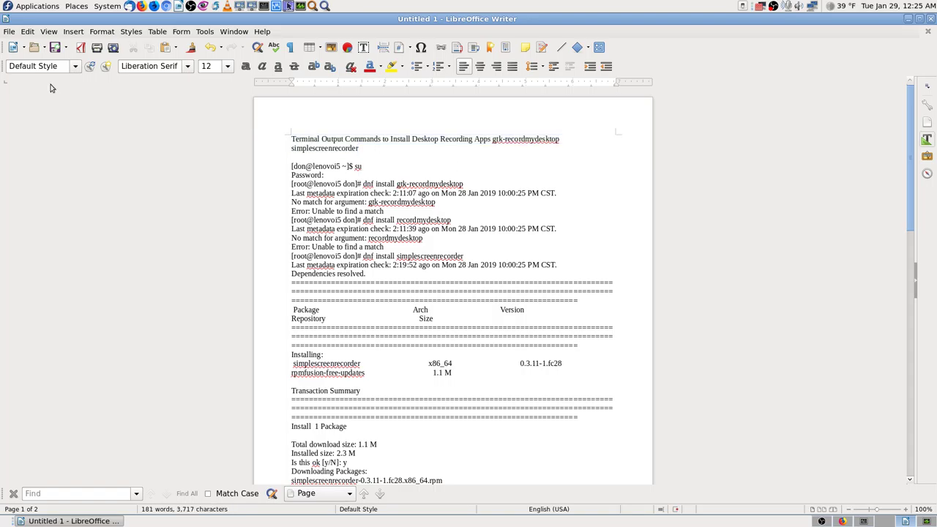
pyautogui.click(31, 31)
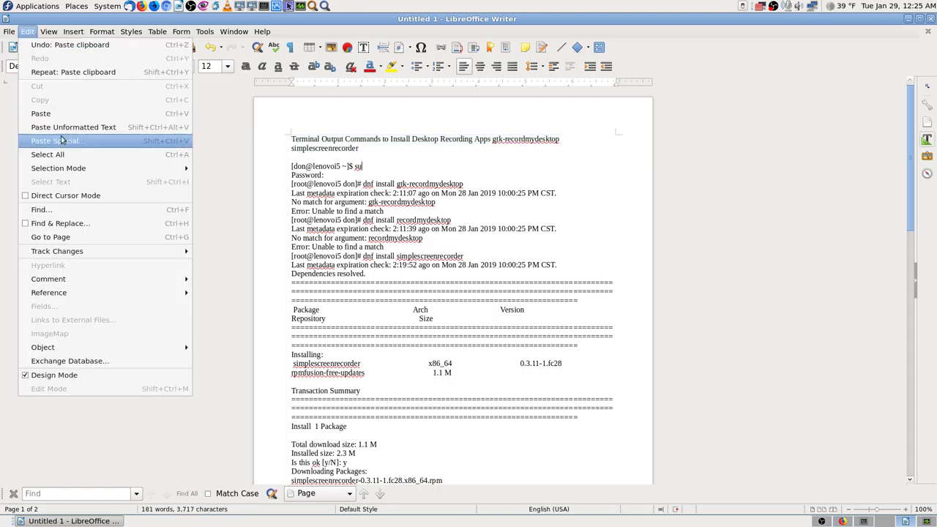
pyautogui.click(48, 154)
pyautogui.click(227, 66)
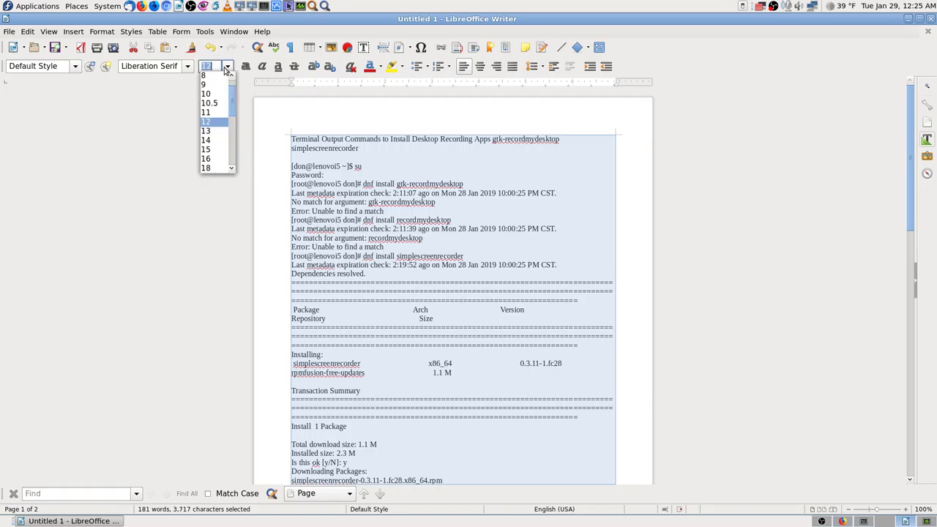
pyautogui.click(212, 136)
pyautogui.click(301, 130)
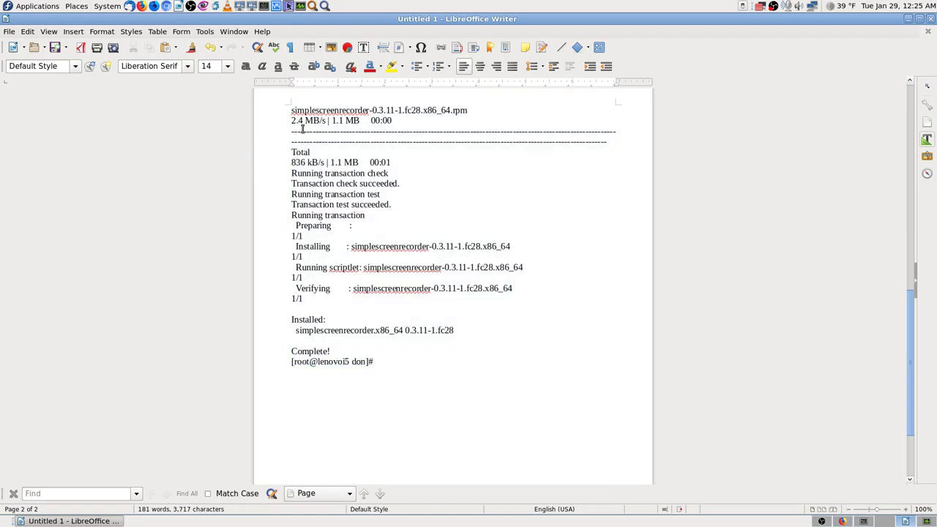
pyautogui.press('pageup')
pyautogui.press('pageup')
pyautogui.press('pageup')
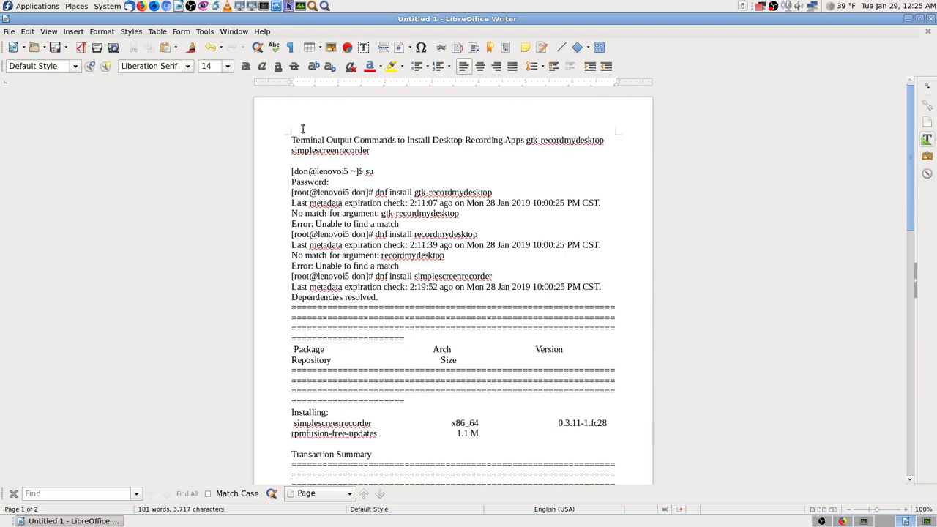
# Save the document as plain text in Fedora-28-info, named after its title.
pyautogui.click(66, 48)
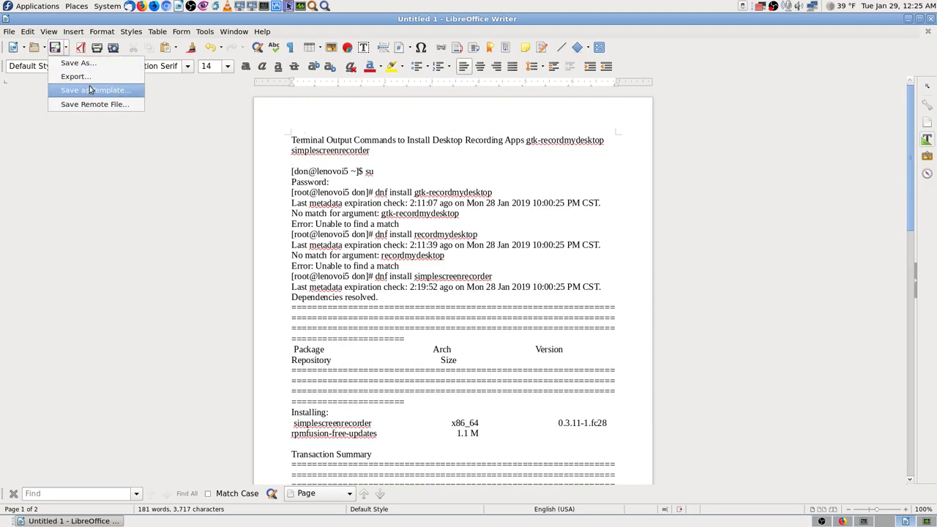
pyautogui.click(101, 65)
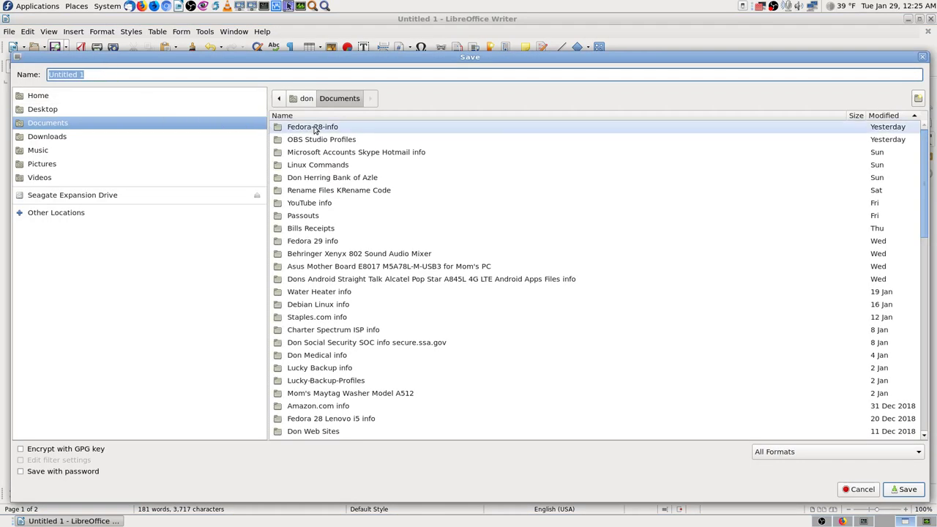
pyautogui.doubleClick(314, 129)
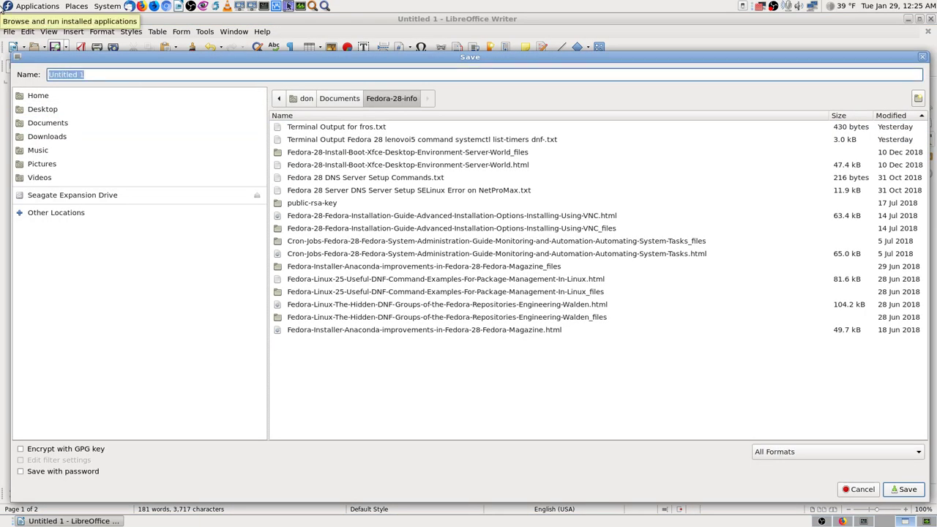
pyautogui.hotkey('ctrl', 'v')
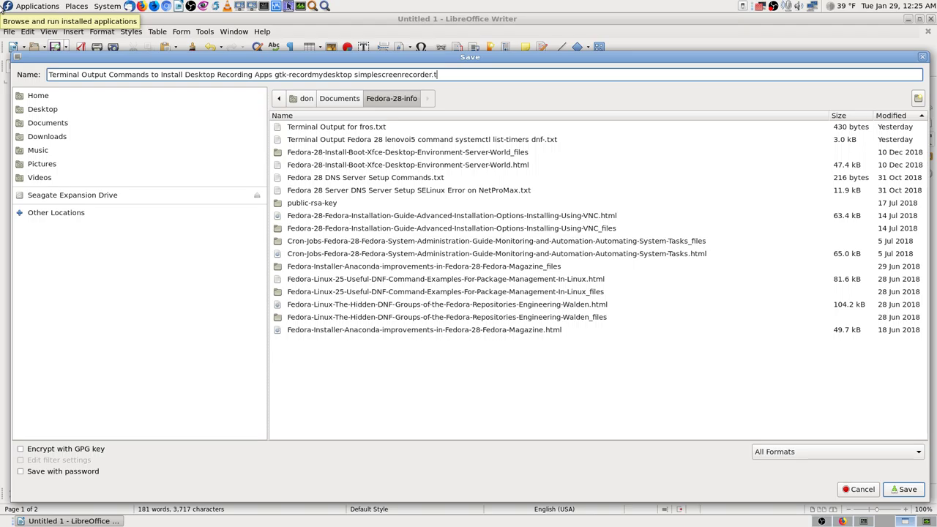
pyautogui.press('Return')
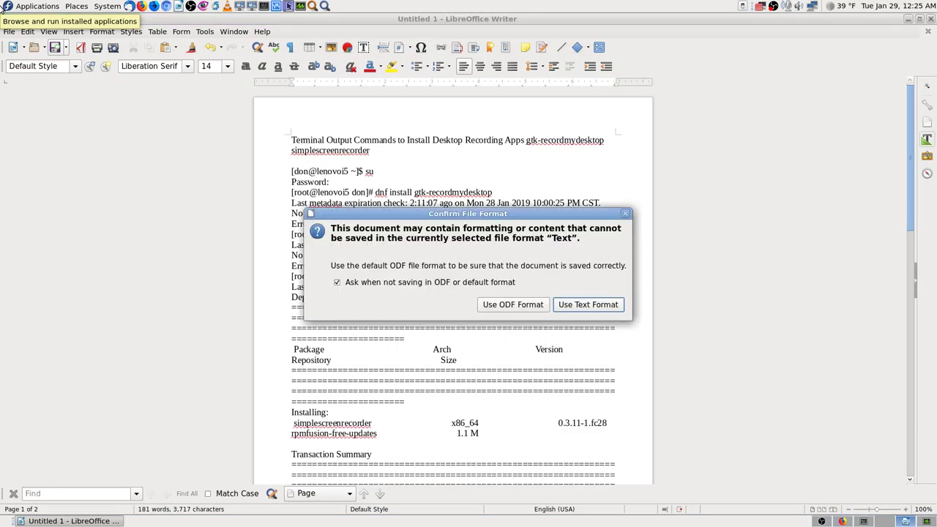
pyautogui.press('Return')
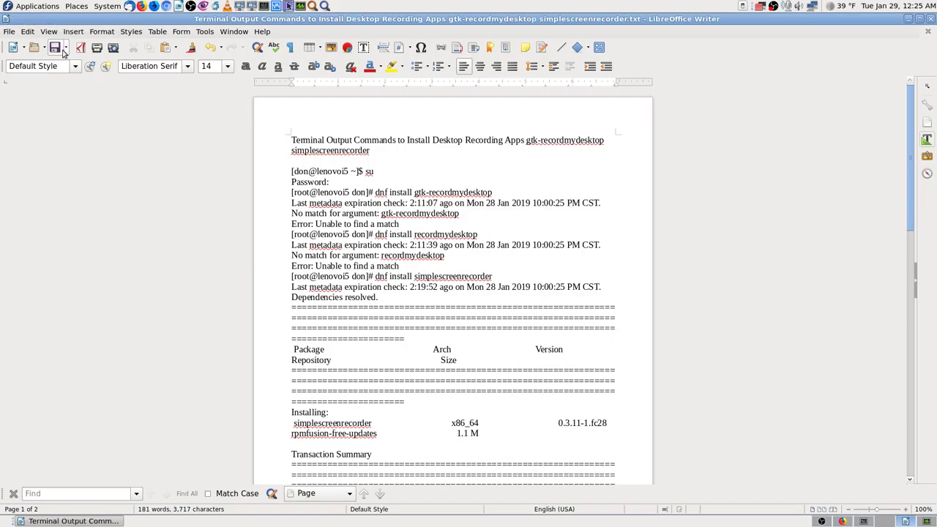
# Reopen Save As and cancel it, returning to the saved .txt document.
pyautogui.click(66, 48)
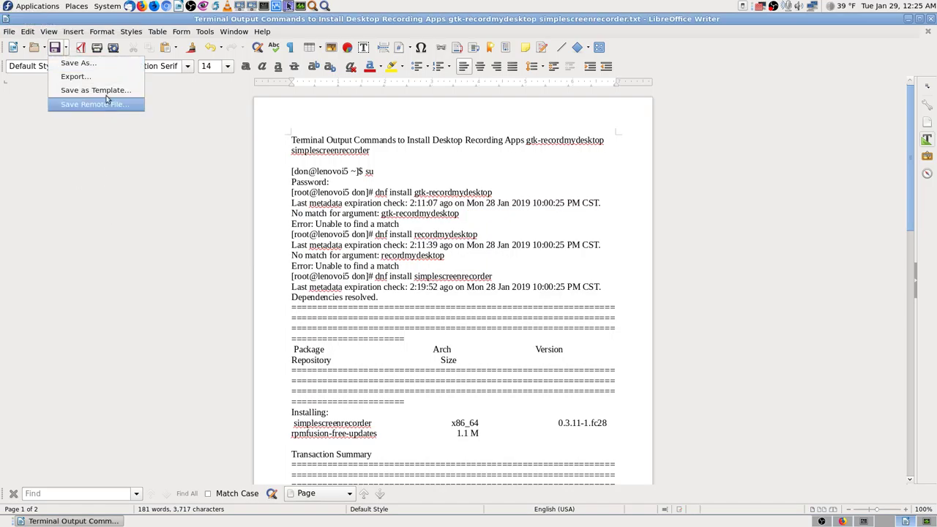
pyautogui.click(82, 64)
pyautogui.hotkey('ctrl', 'c')
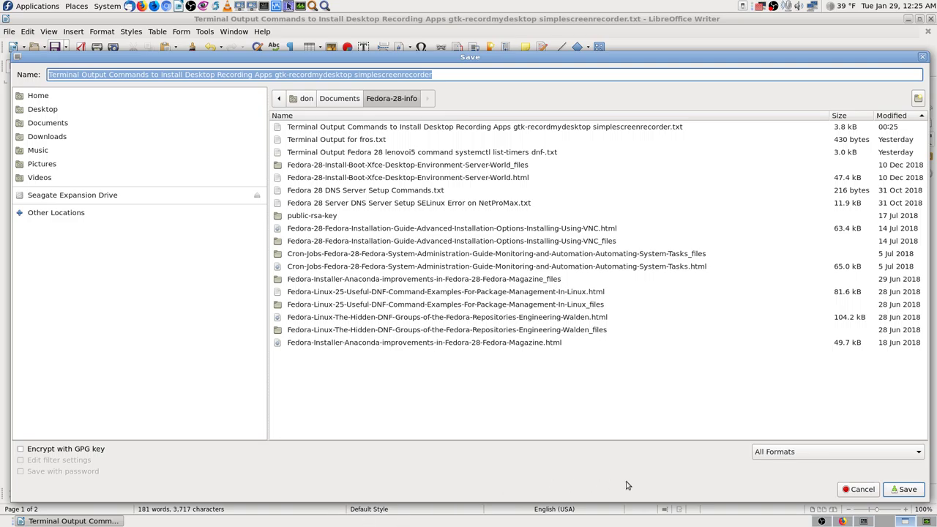
pyautogui.click(851, 492)
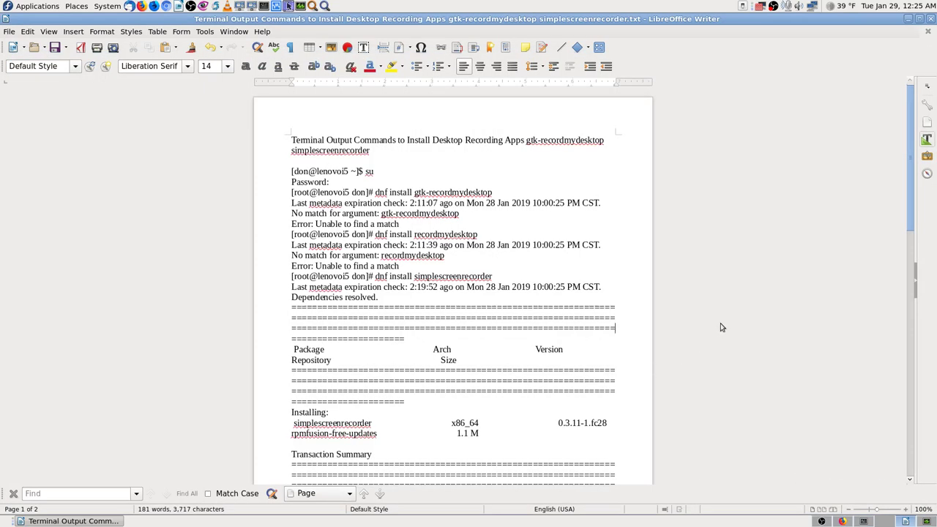
# Close Writer and review the SimpleScreenRecorder page's Fedora command in Firefox.
pyautogui.click(931, 18)
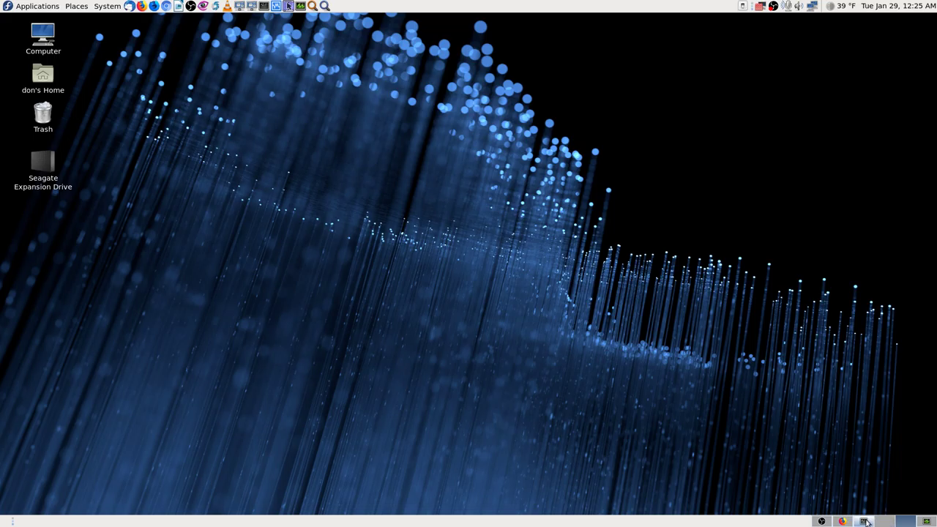
pyautogui.click(865, 522)
pyautogui.click(843, 522)
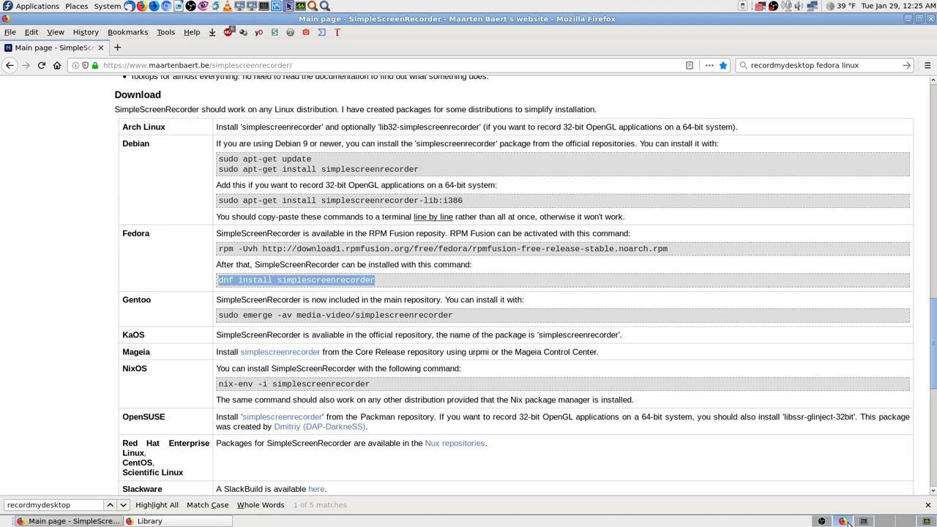
pyautogui.scroll(-2, 847, 241)
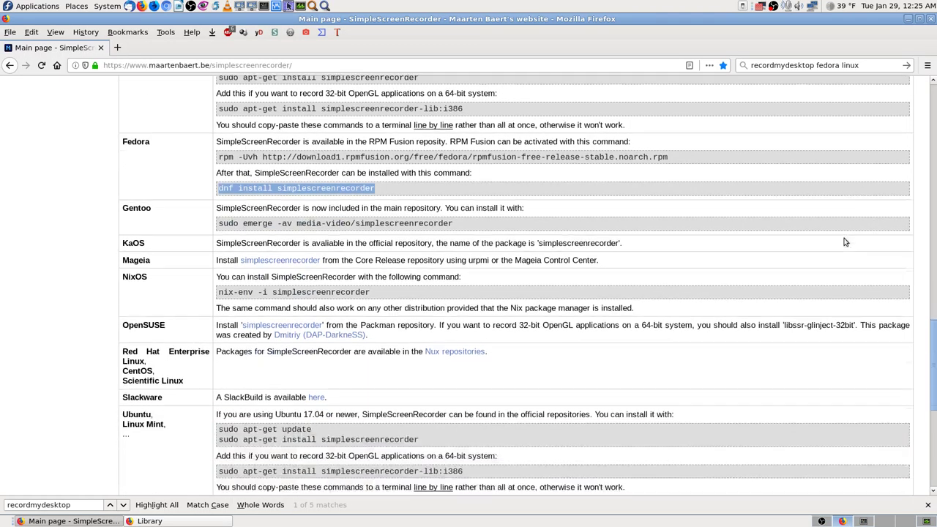
pyautogui.scroll(3, 847, 241)
# Close Firefox and its bookmarks Library, then move to the last workspace.
pyautogui.click(931, 19)
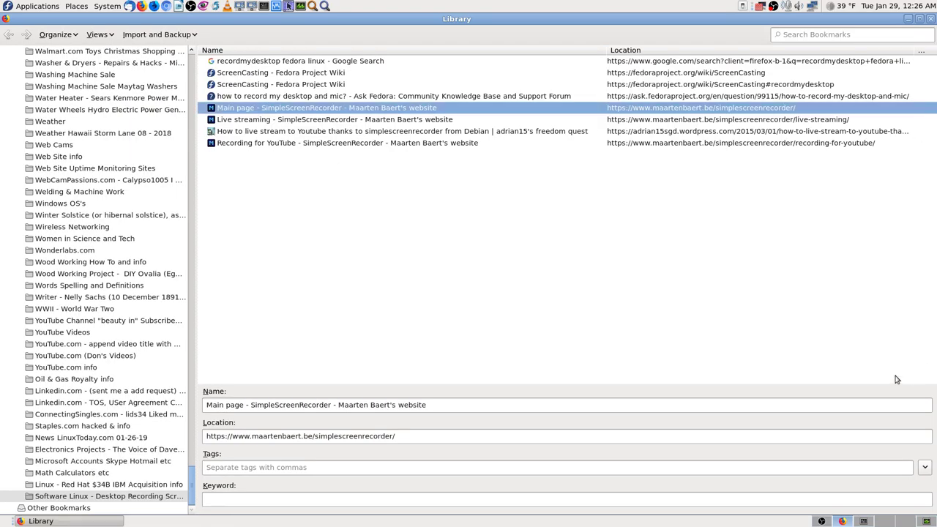
pyautogui.click(931, 19)
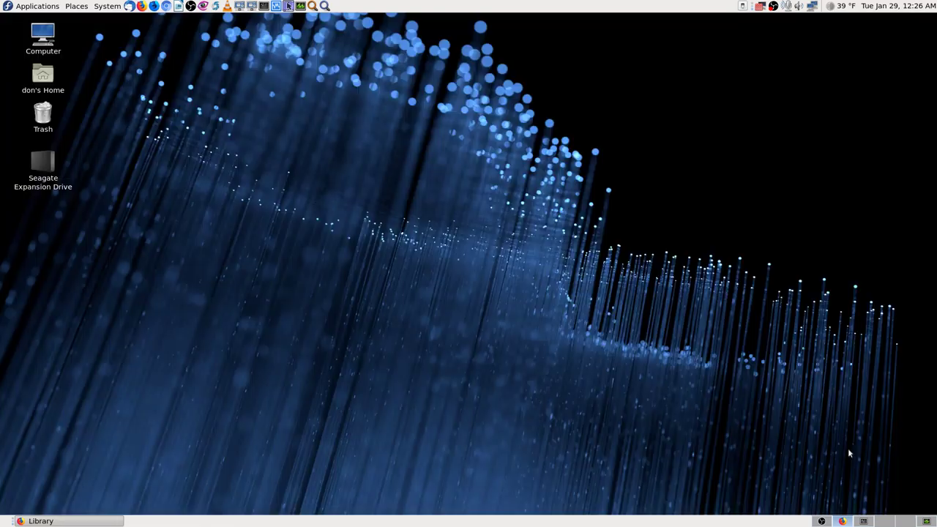
pyautogui.click(885, 522)
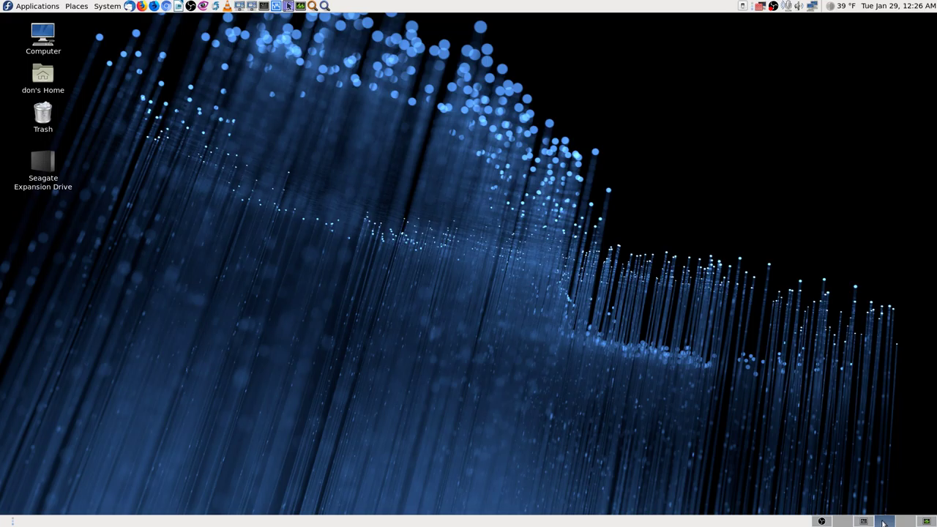
pyautogui.click(843, 521)
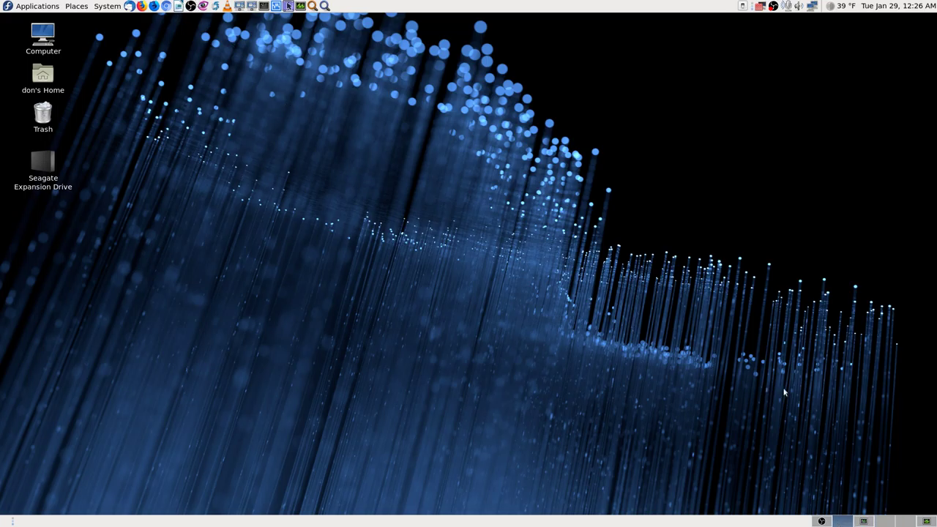
pyautogui.hotkey('ctrl', 'alt', 'Right')
pyautogui.hotkey('ctrl', 'alt', 'Right')
pyautogui.hotkey('ctrl', 'alt', 'Right')
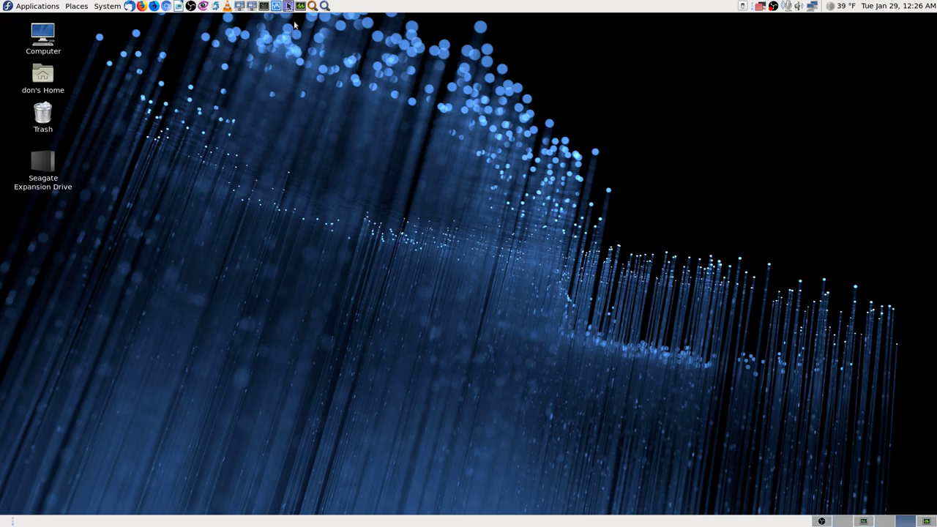
# Search Application Finder for 'simplescreenrecorder' and launch it.
pyautogui.click(325, 7)
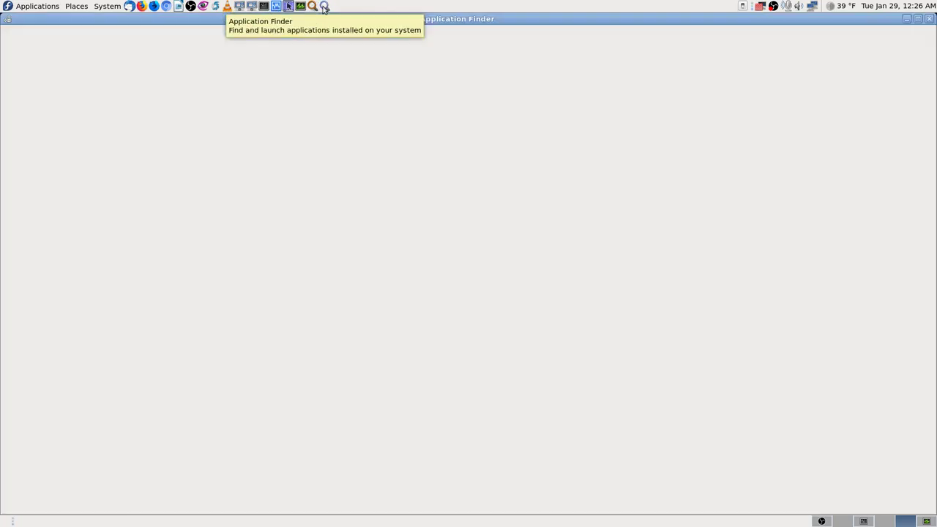
pyautogui.hotkey('ctrl', 'v')
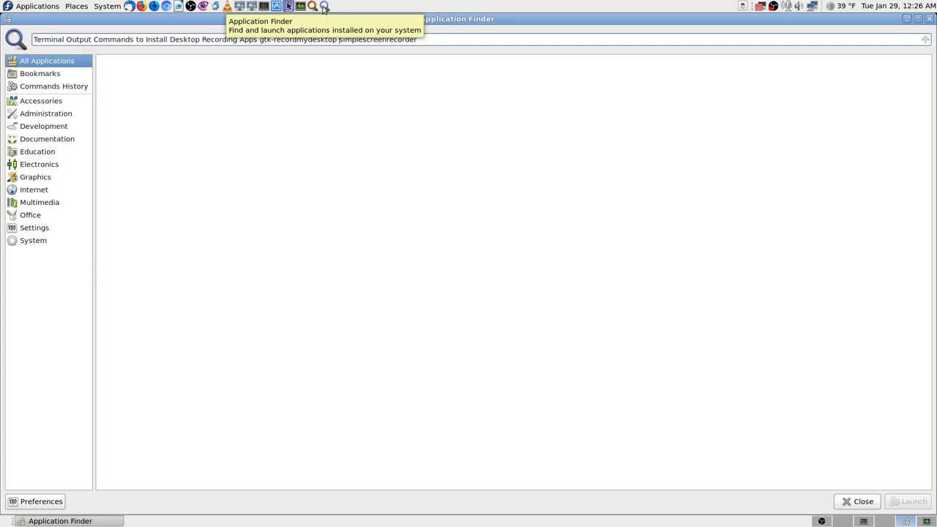
pyautogui.press('BackSpace')
pyautogui.press('BackSpace')
pyautogui.press('BackSpace')
pyautogui.press('BackSpace')
pyautogui.press('BackSpace')
pyautogui.press('BackSpace')
pyautogui.press('BackSpace')
pyautogui.press('BackSpace')
pyautogui.press('BackSpace')
pyautogui.press('BackSpace')
pyautogui.press('BackSpace')
pyautogui.press('BackSpace')
pyautogui.press('BackSpace')
pyautogui.press('BackSpace')
pyautogui.press('BackSpace')
pyautogui.press('BackSpace')
pyautogui.press('BackSpace')
pyautogui.press('BackSpace')
pyautogui.press('BackSpace')
pyautogui.press('BackSpace')
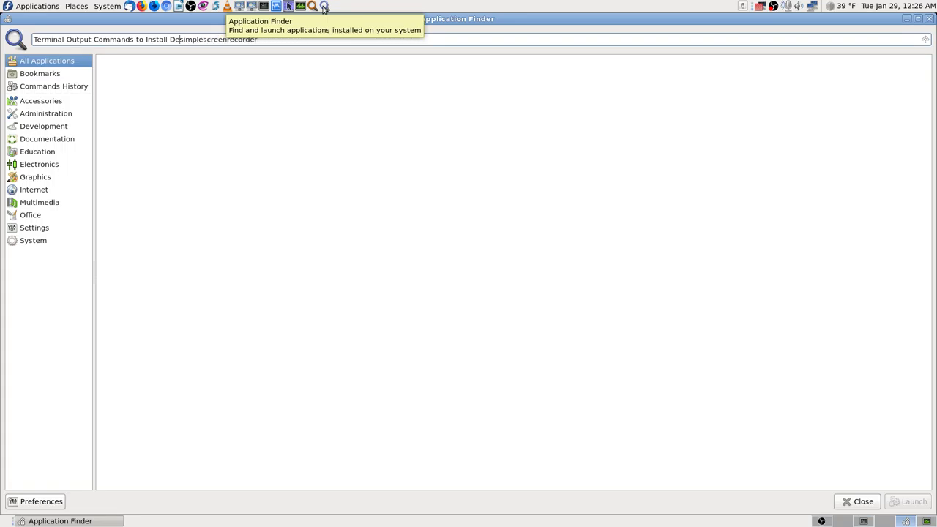
pyautogui.press('BackSpace')
pyautogui.press('BackSpace')
pyautogui.press('BackSpace')
pyautogui.press('BackSpace')
pyautogui.press('BackSpace')
pyautogui.press('BackSpace')
pyautogui.press('BackSpace')
pyautogui.press('BackSpace')
pyautogui.press('BackSpace')
pyautogui.press('BackSpace')
pyautogui.press('BackSpace')
pyautogui.press('BackSpace')
pyautogui.press('BackSpace')
pyautogui.press('BackSpace')
pyautogui.press('BackSpace')
pyautogui.press('BackSpace')
pyautogui.press('BackSpace')
pyautogui.press('BackSpace')
pyautogui.press('BackSpace')
pyautogui.press('BackSpace')
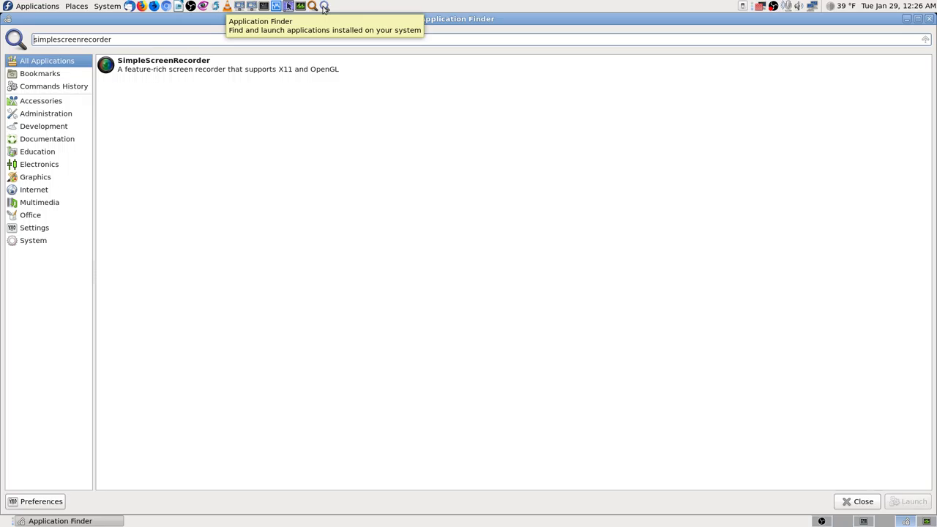
pyautogui.press('Return')
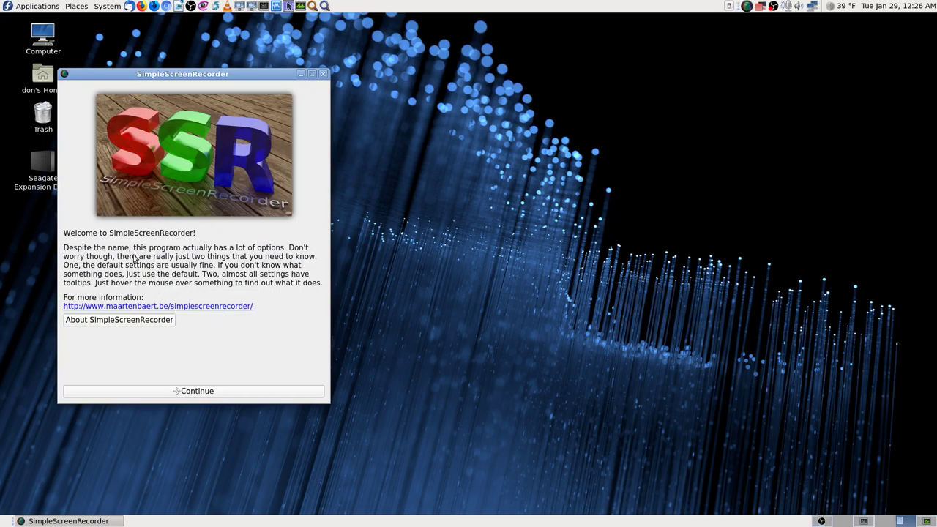
# Centre the SimpleScreenRecorder welcome window on screen, then close it.
pyautogui.moveTo(229, 74); pyautogui.dragTo(454, 58)
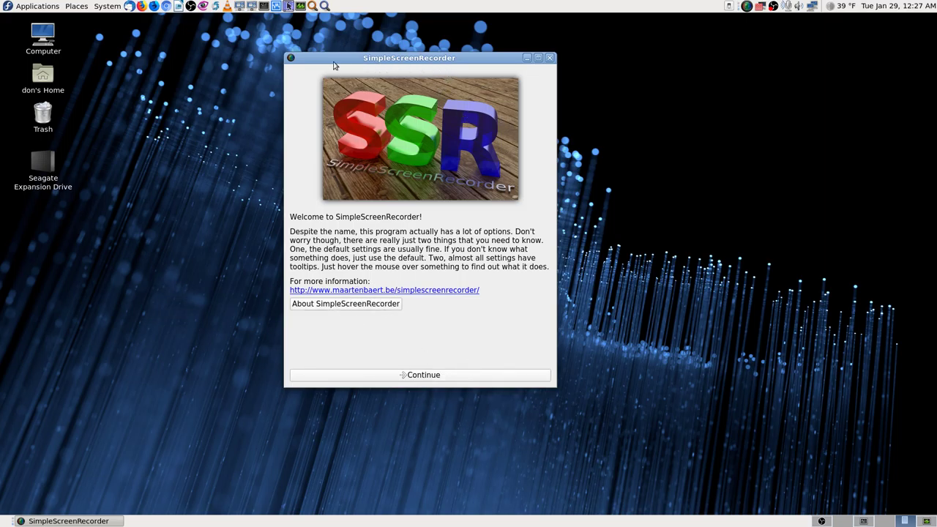
pyautogui.moveTo(405, 58); pyautogui.dragTo(454, 53)
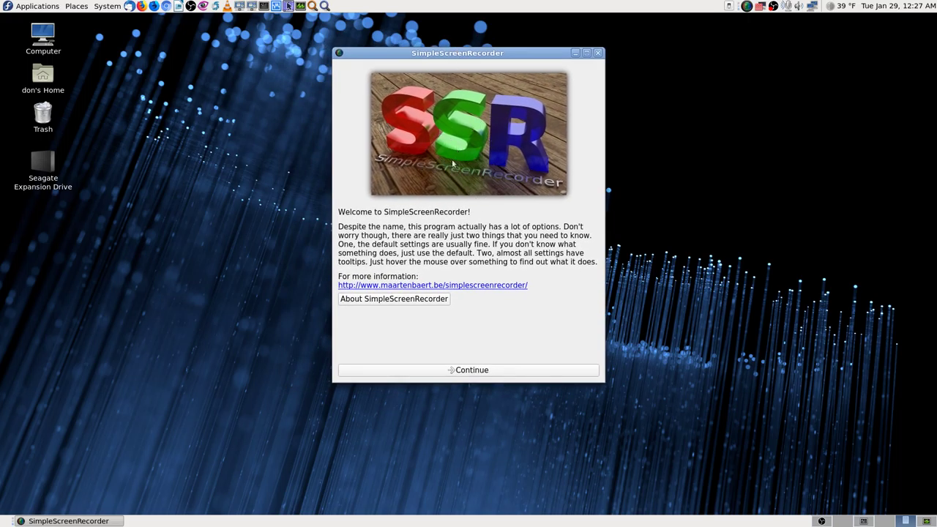
pyautogui.click(599, 52)
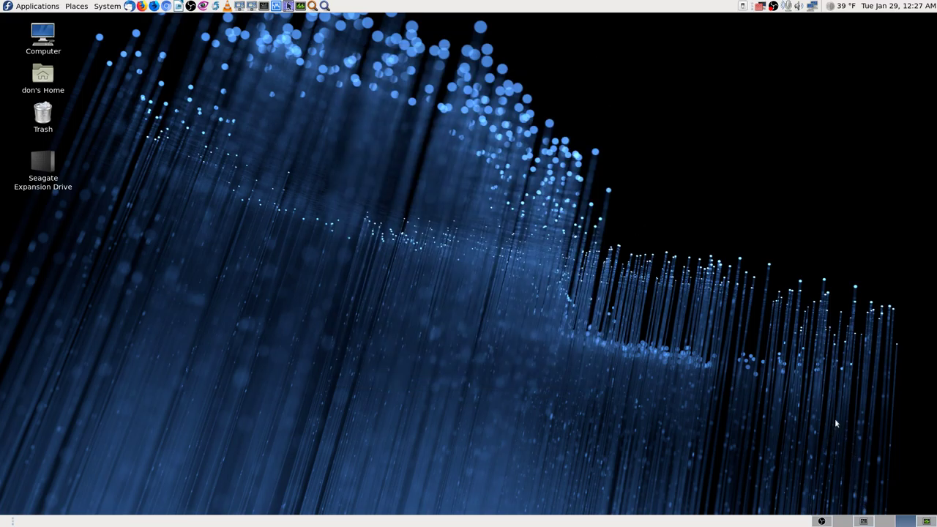
# Close the install terminal, then switch OBS output to the Cam 1 Stream scene.
pyautogui.click(865, 521)
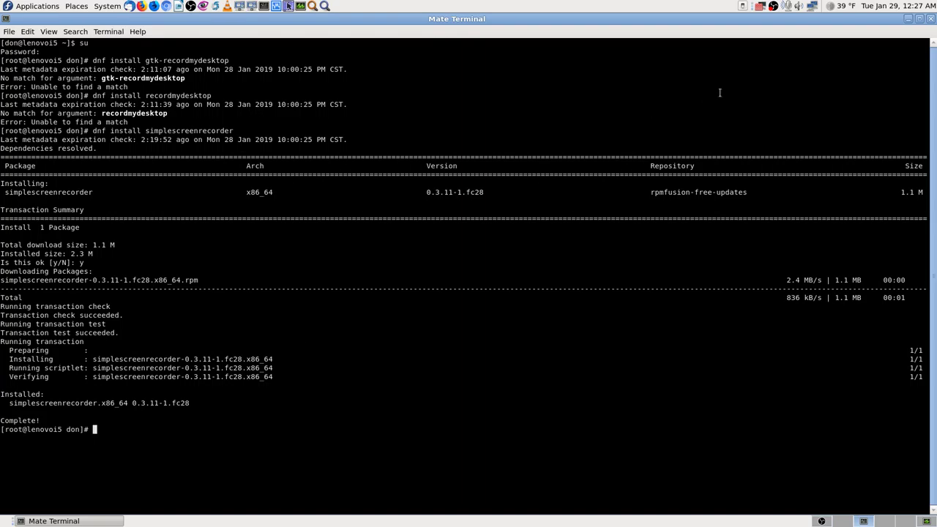
pyautogui.click(931, 18)
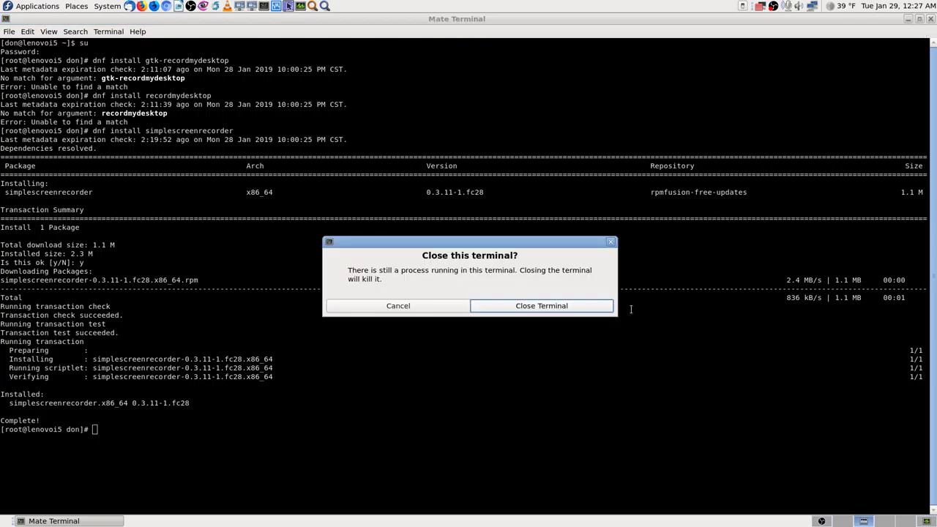
pyautogui.click(542, 305)
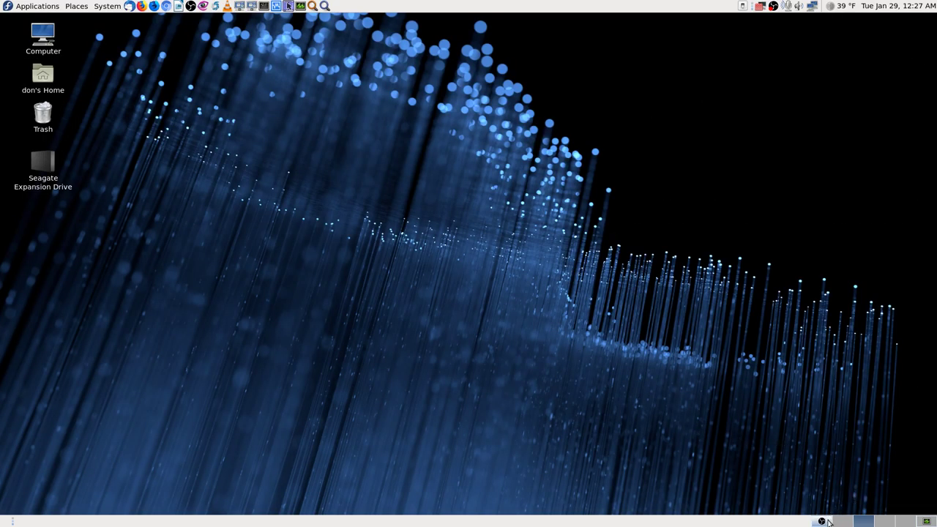
pyautogui.hotkey('ctrl', 'alt', 'Left')
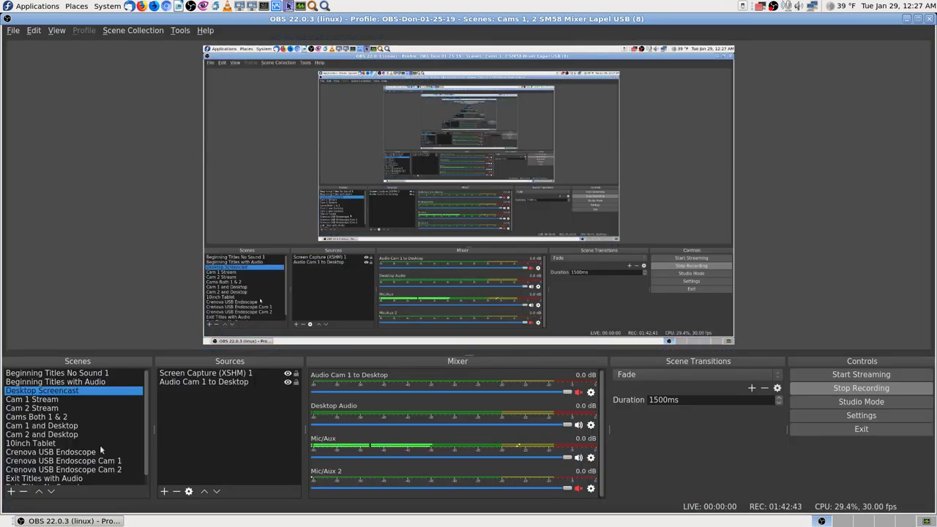
pyautogui.click(63, 402)
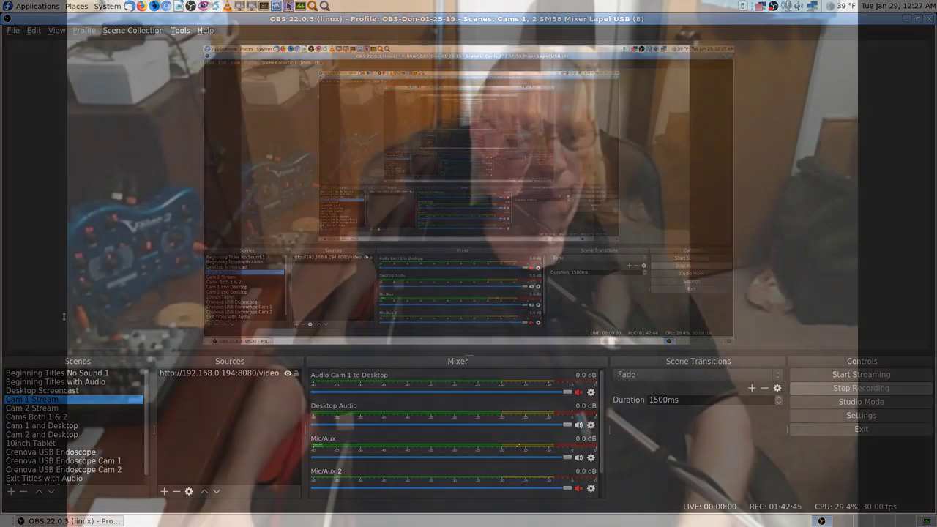